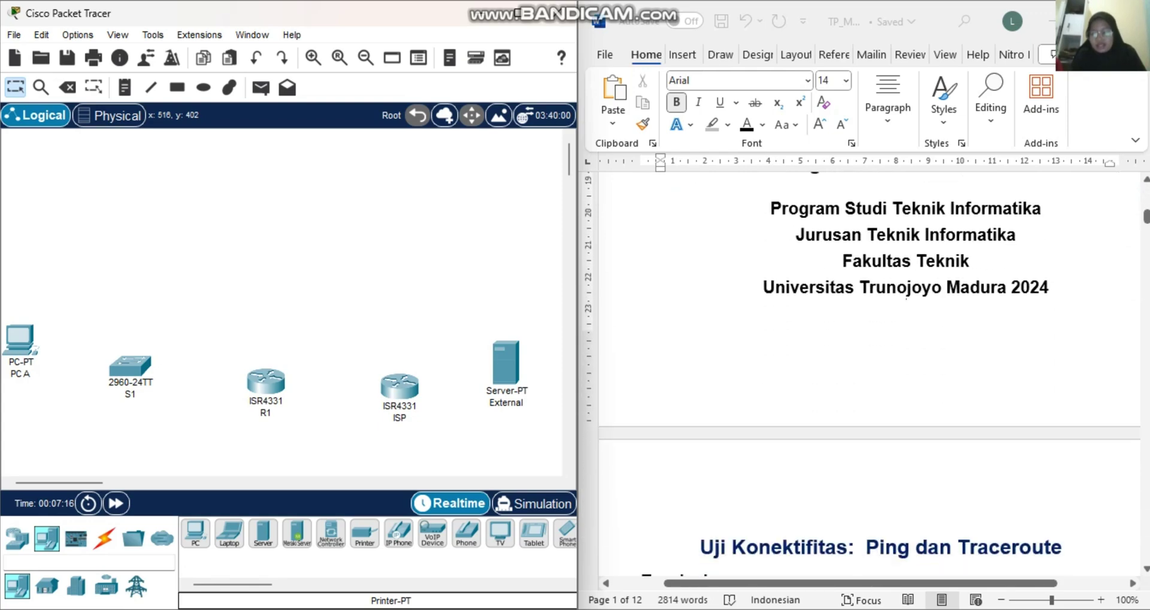
# Look through the lab document for the cabling instructions, the SDM template commands and the topology diagram with its interface labels.
pyautogui.scroll(-15, 863, 371)
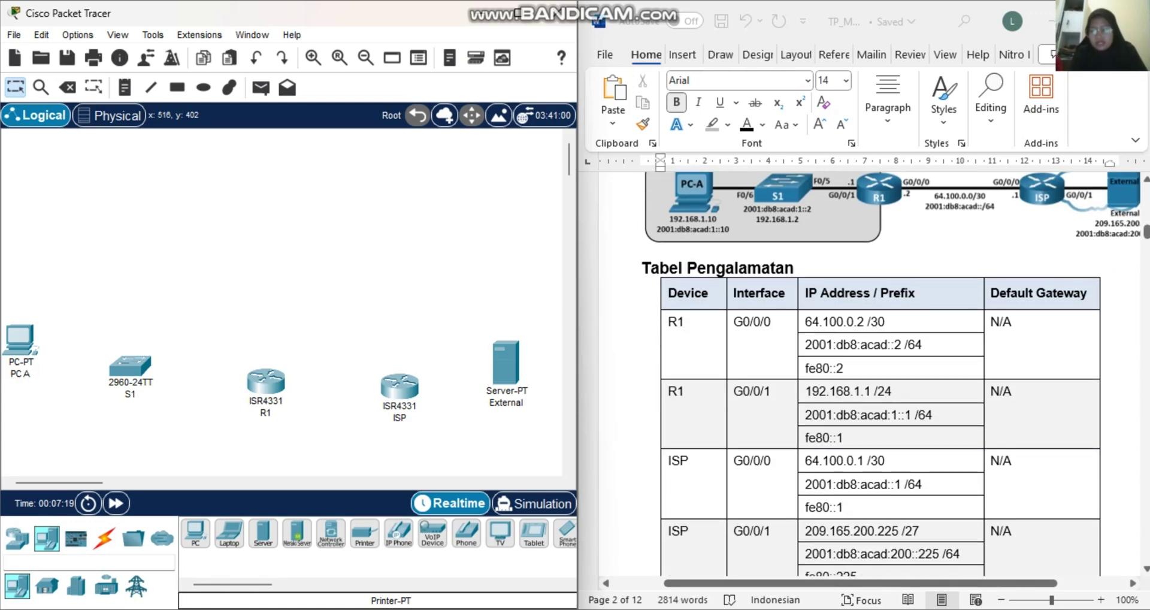
pyautogui.scroll(-15, 863, 371)
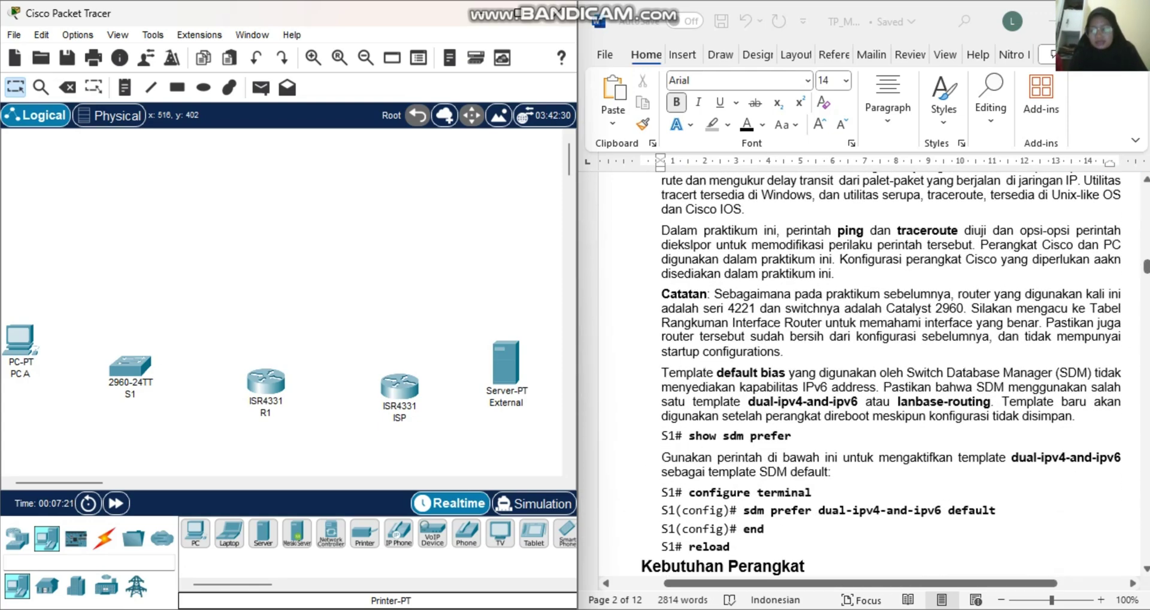
pyautogui.scroll(-4, 863, 371)
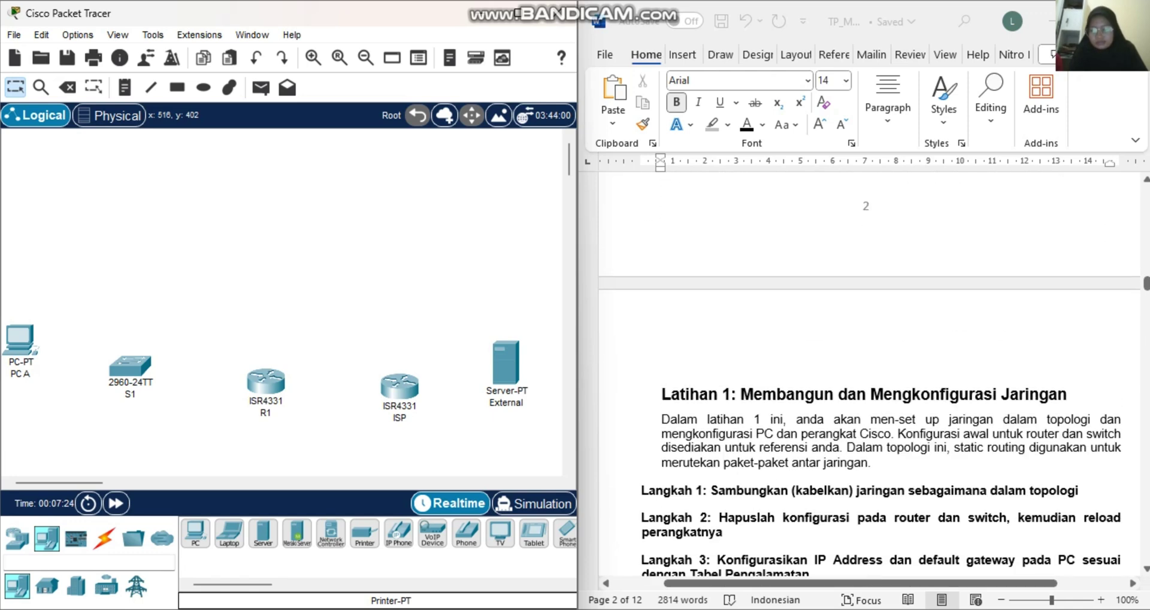
pyautogui.scroll(-1, 863, 372)
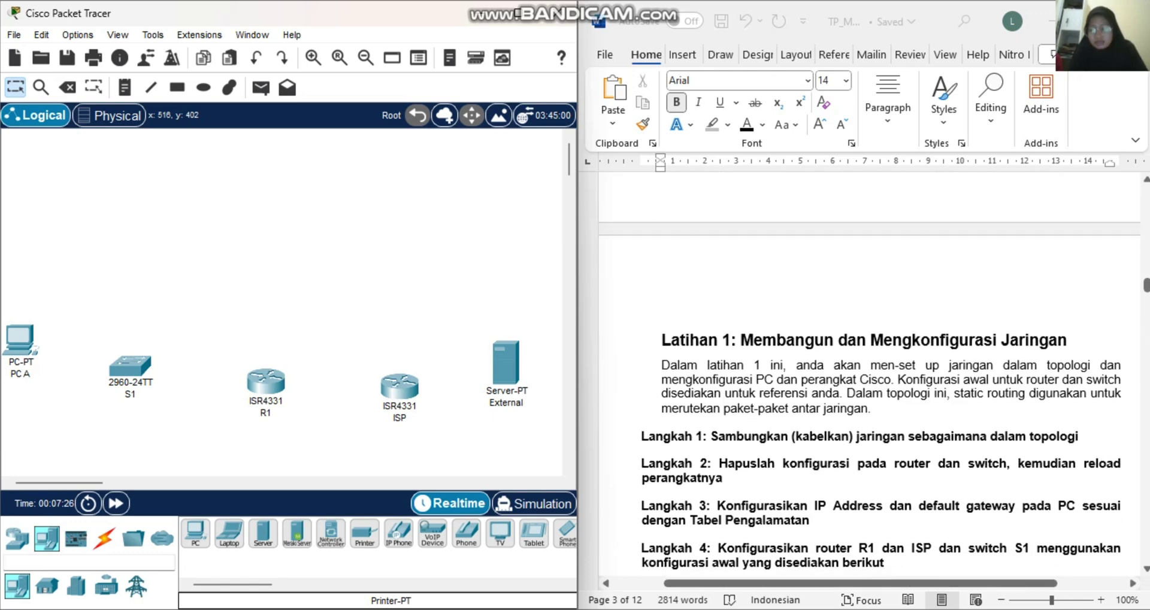
pyautogui.scroll(8, 868, 371)
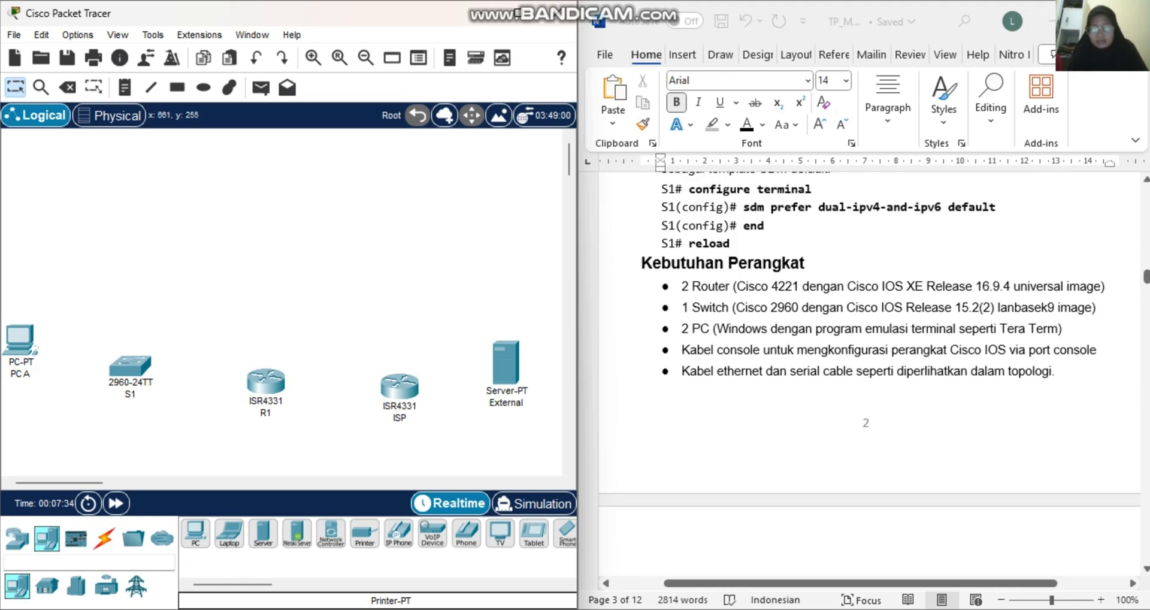
pyautogui.scroll(10, 869, 372)
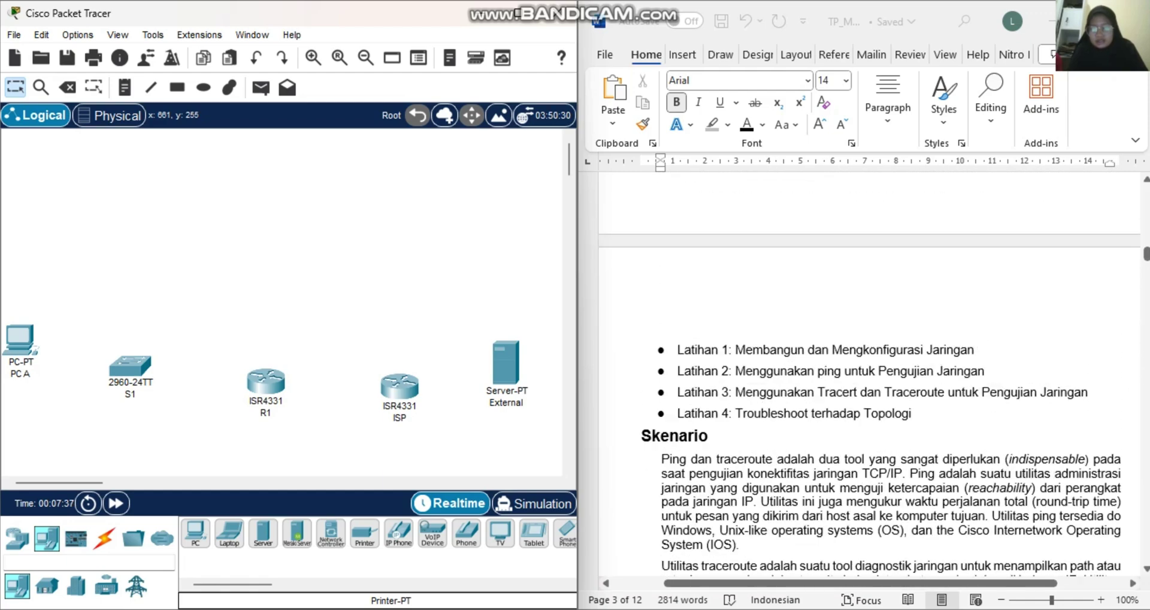
pyautogui.scroll(15, 868, 371)
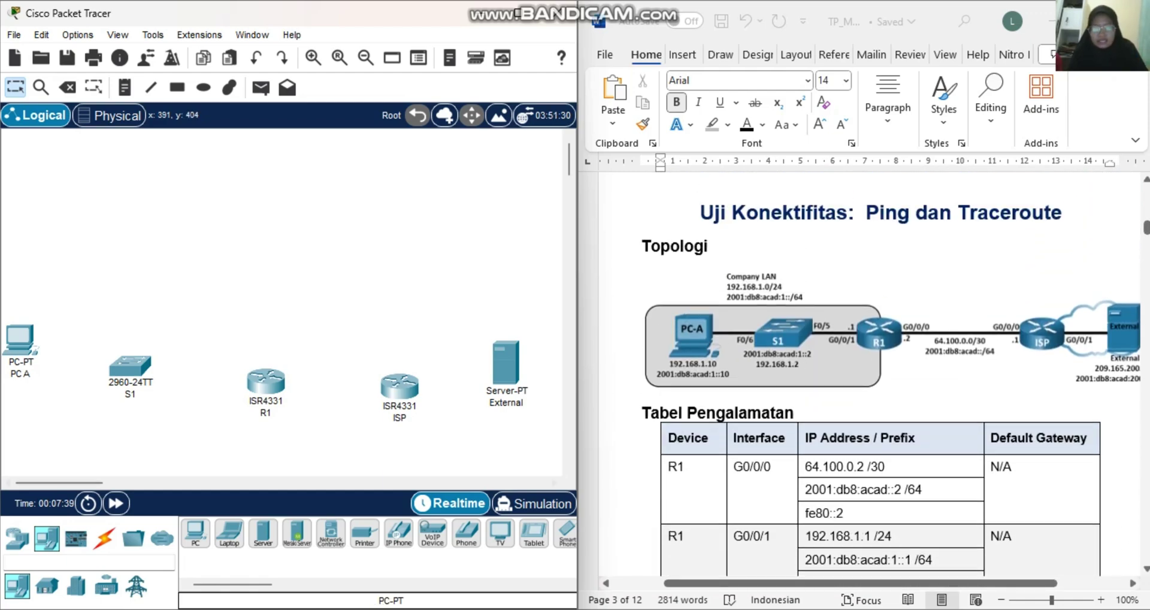
# Connect PC A's FastEthernet0 to switch S1's FastEthernet0/6 with a copper straight-through cable.
pyautogui.click(104, 538)
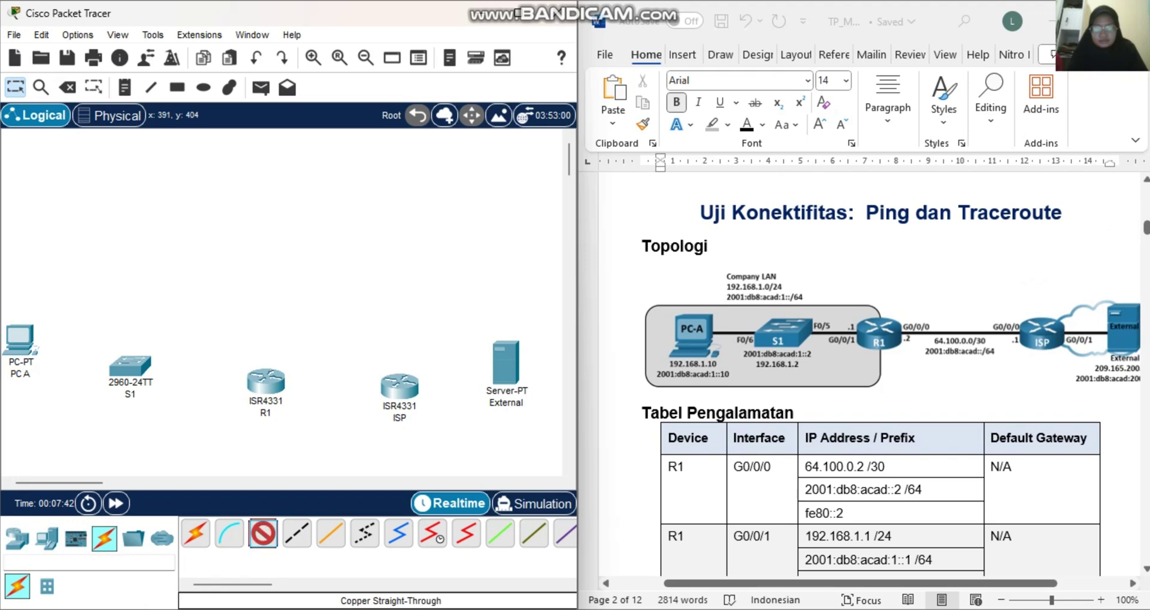
pyautogui.click(263, 532)
pyautogui.click(24, 339)
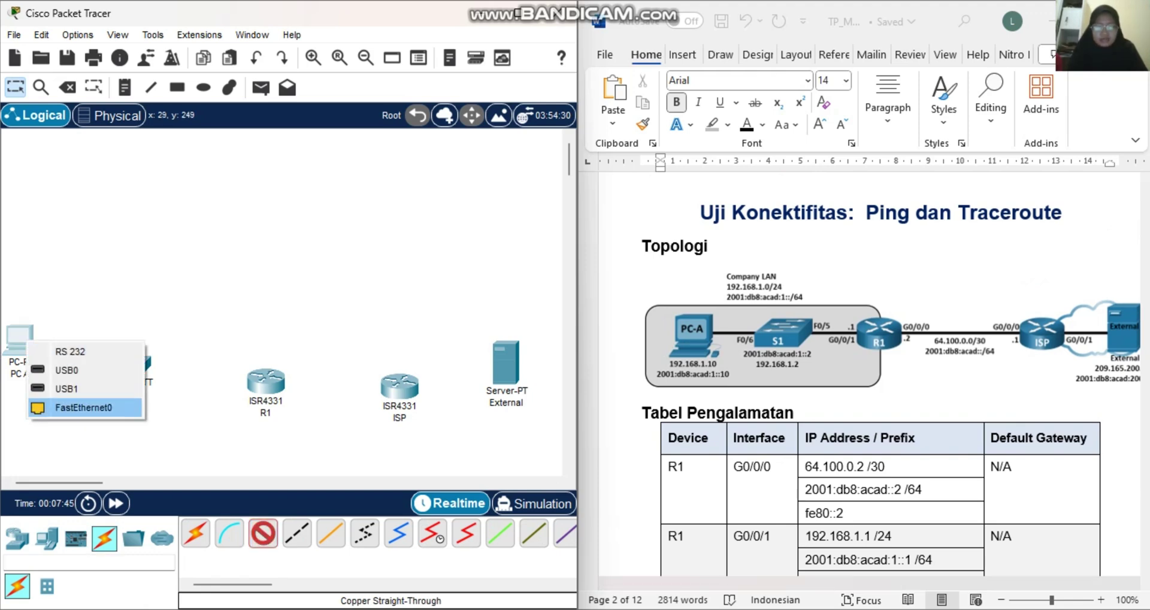
pyautogui.click(84, 407)
pyautogui.click(124, 363)
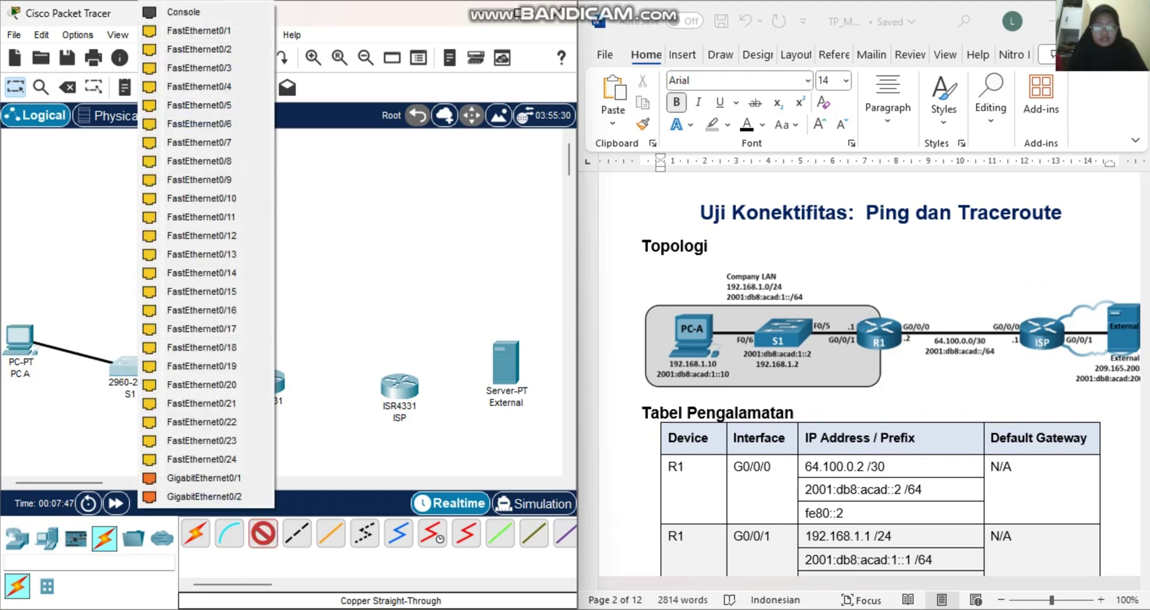
pyautogui.click(198, 123)
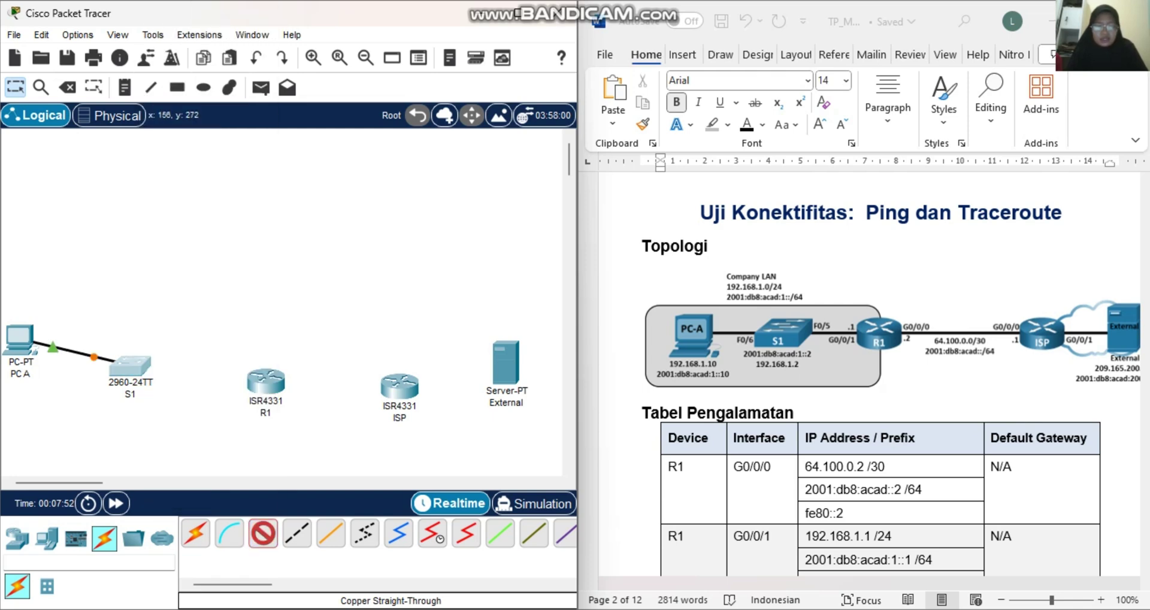
# Connect switch S1's FastEthernet0/5 to router R1's GigabitEthernet0/0/1 with a copper straight-through cable.
pyautogui.click(130, 364)
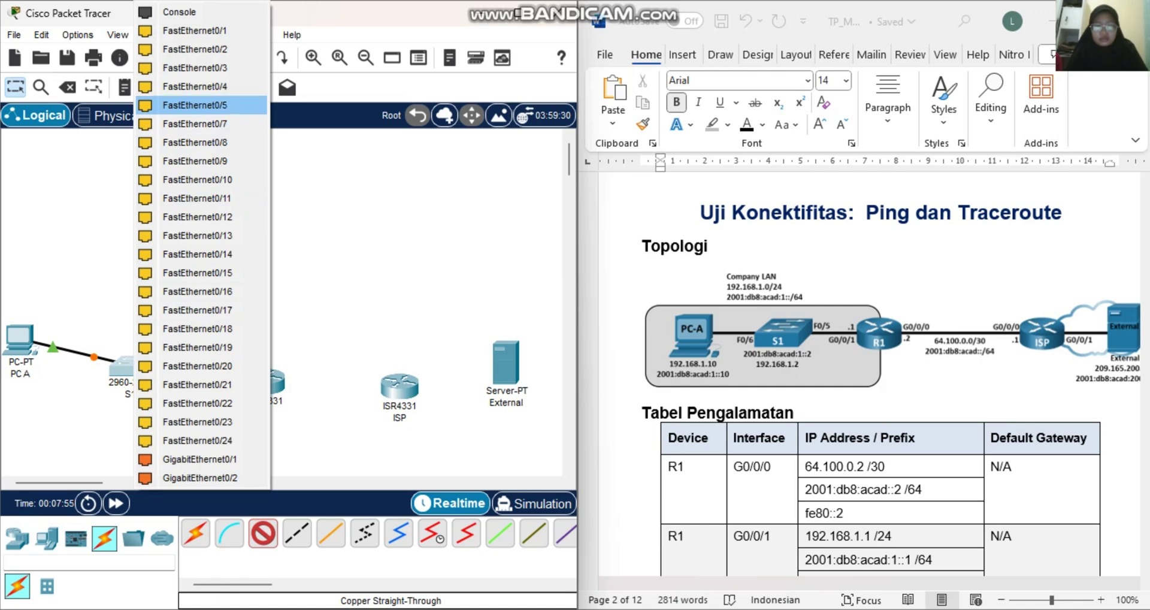
pyautogui.click(194, 105)
pyautogui.click(266, 380)
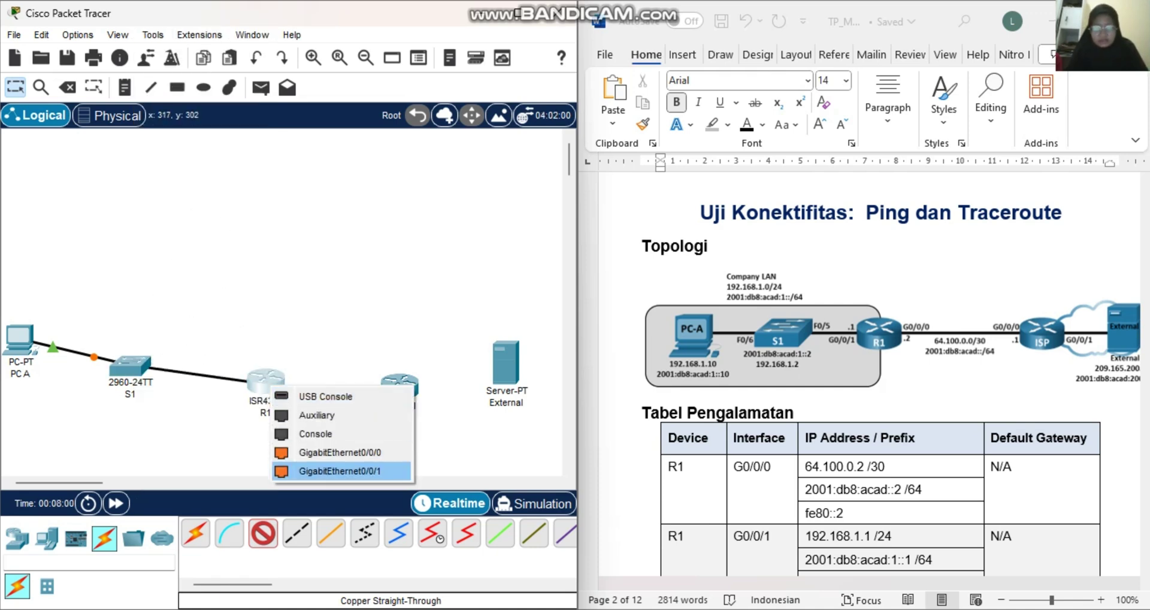
pyautogui.click(336, 470)
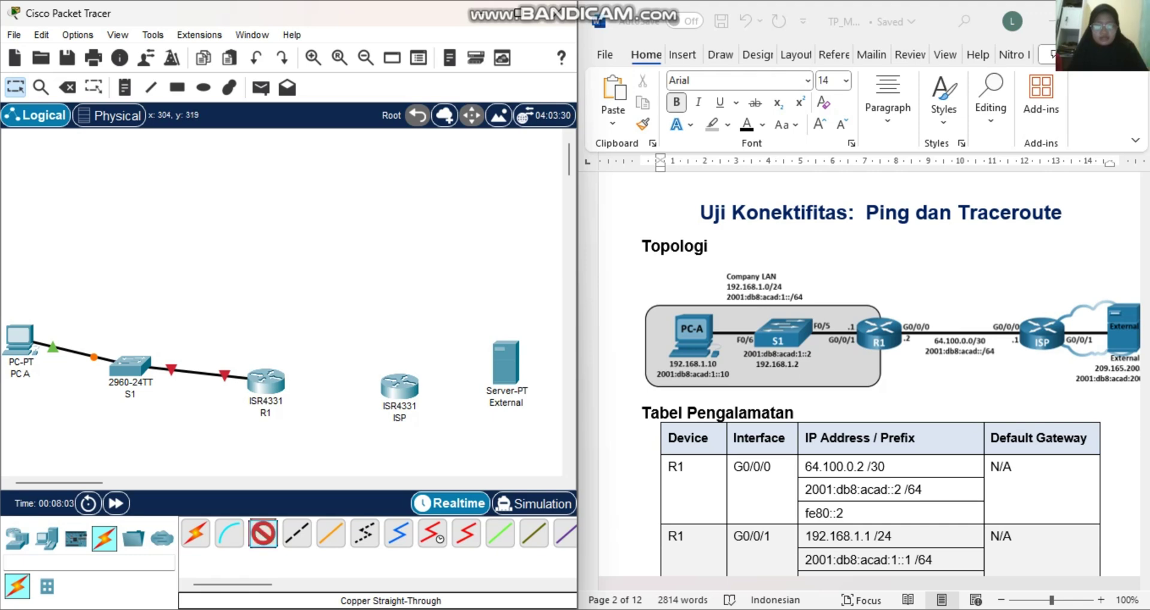
# Connect router R1's GigabitEthernet0/0/0 to the ISP router's GigabitEthernet0/0/0 with a copper straight-through cable.
pyautogui.click(265, 384)
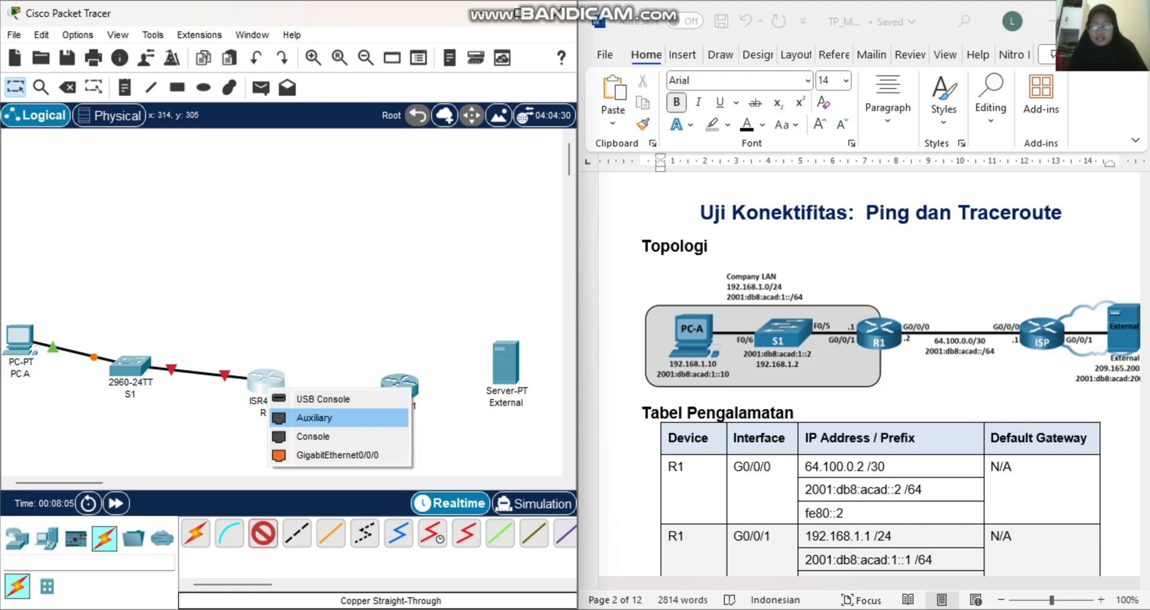
pyautogui.click(335, 454)
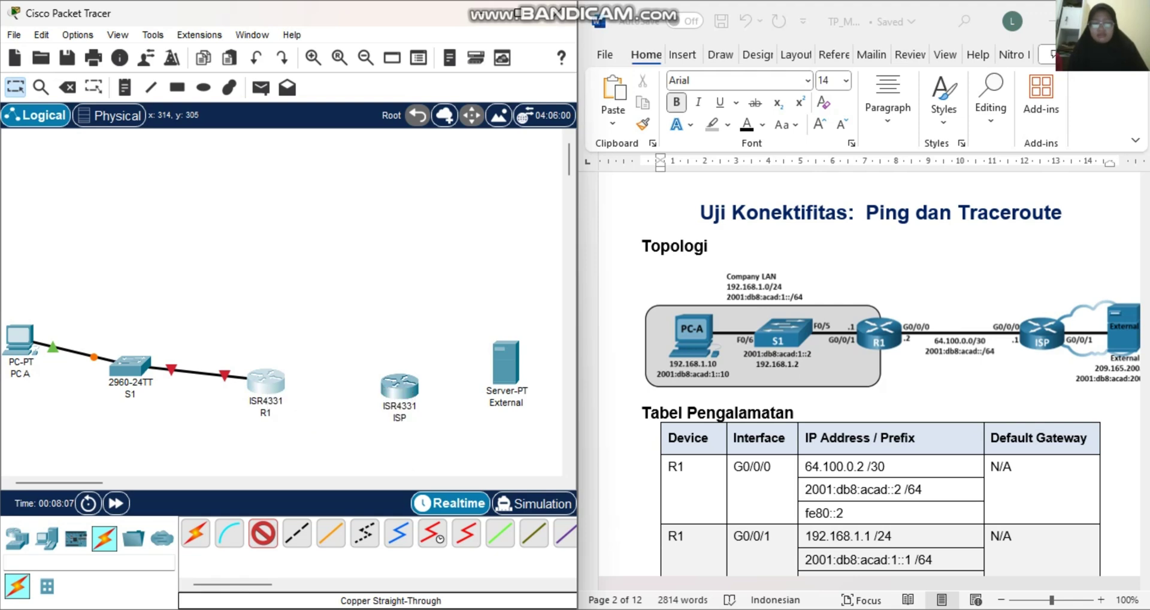
pyautogui.click(408, 385)
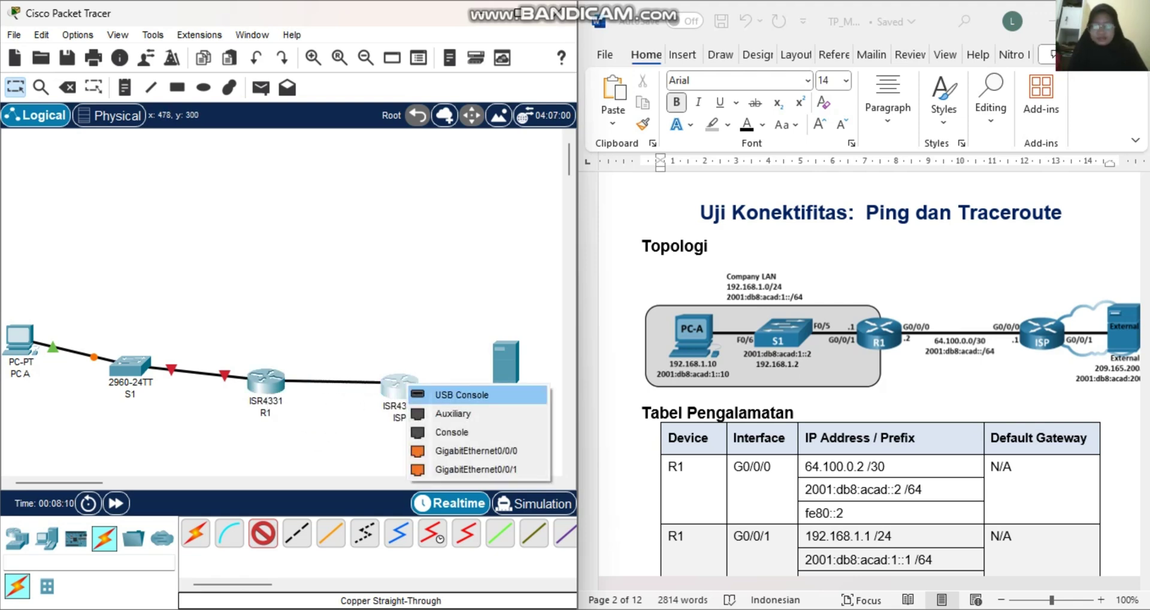
pyautogui.click(476, 450)
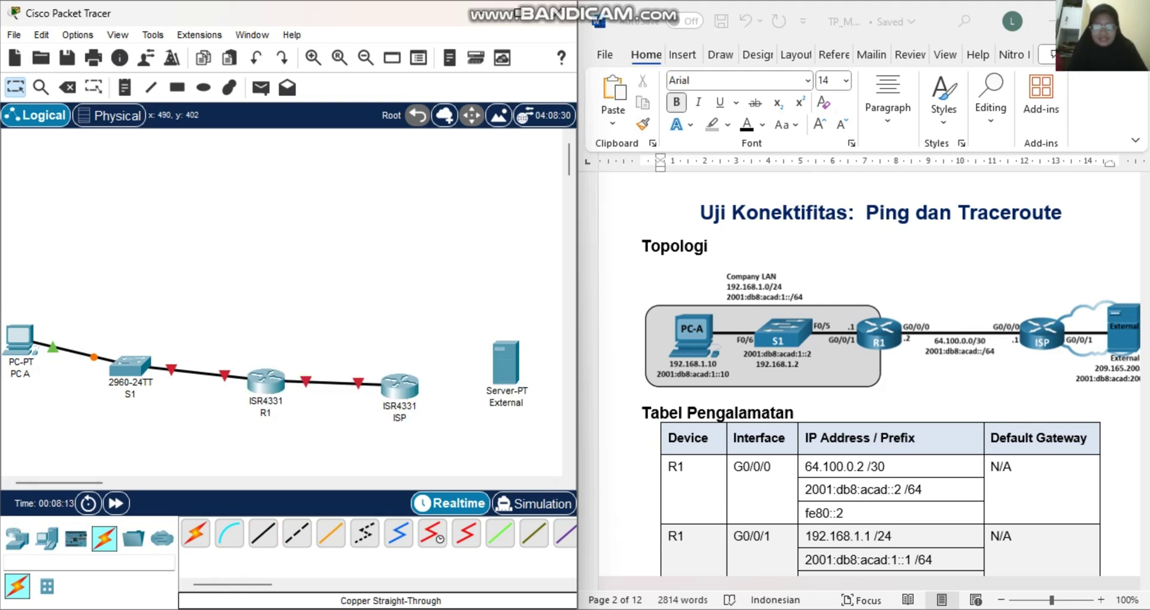
# Connect the ISP router's GigabitEthernet0/0/1 to the External server's FastEthernet0 with a copper straight-through cable.
pyautogui.click(409, 394)
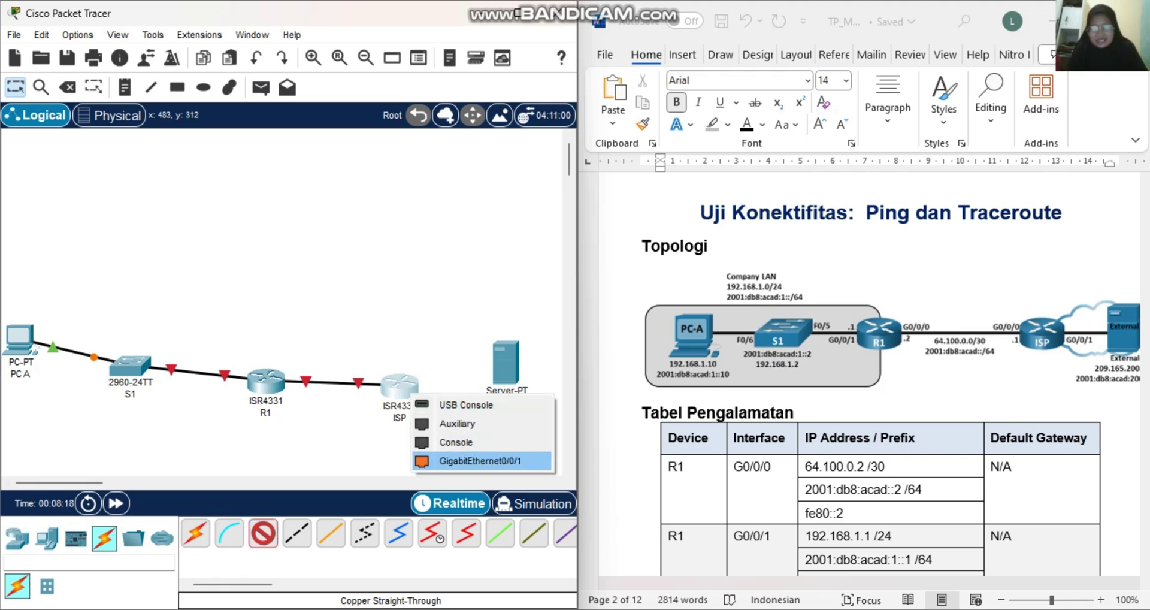
pyautogui.click(479, 461)
pyautogui.click(505, 368)
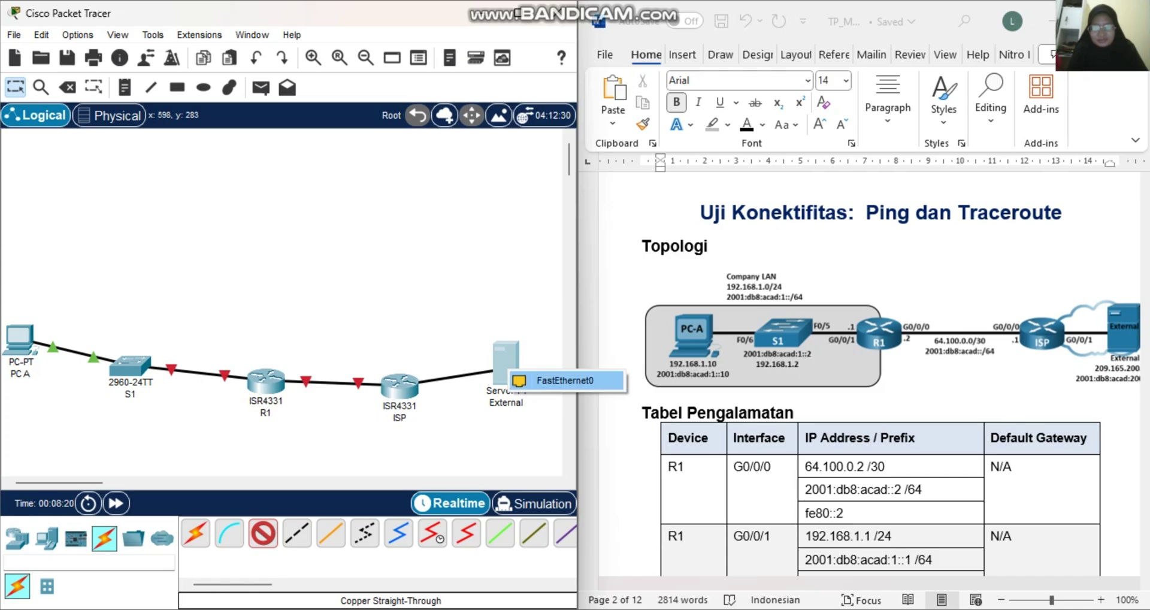
pyautogui.click(565, 379)
# Find the SDM template commands in the lab document and open switch S1's command line, placing its window clear of the document.
pyautogui.scroll(-5, 891, 372)
pyautogui.scroll(-20, 892, 372)
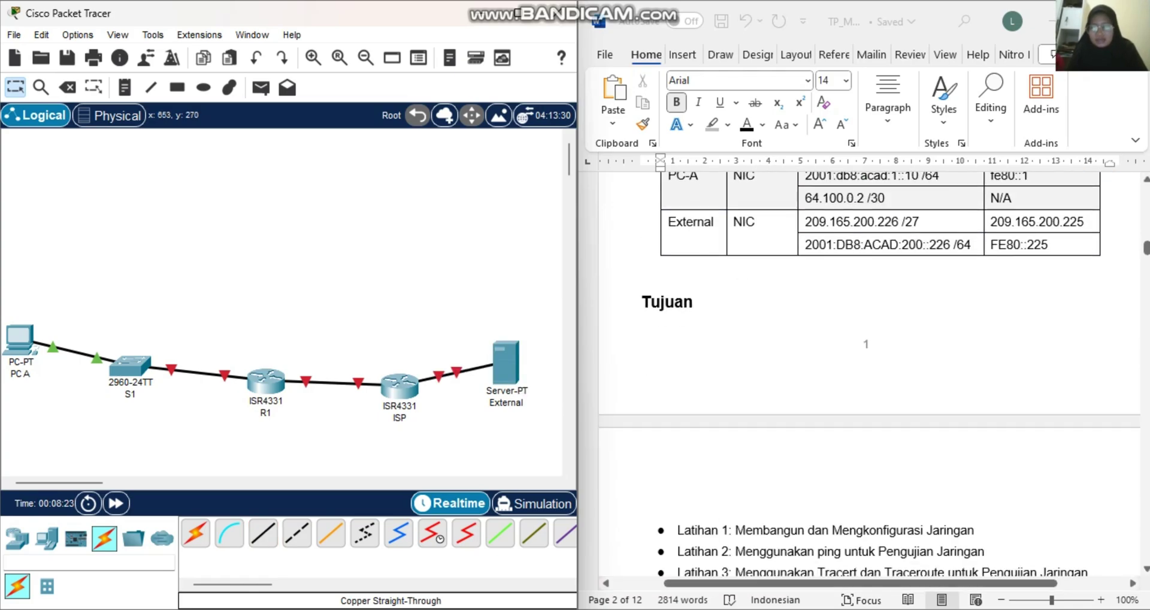
pyautogui.scroll(-3, 891, 371)
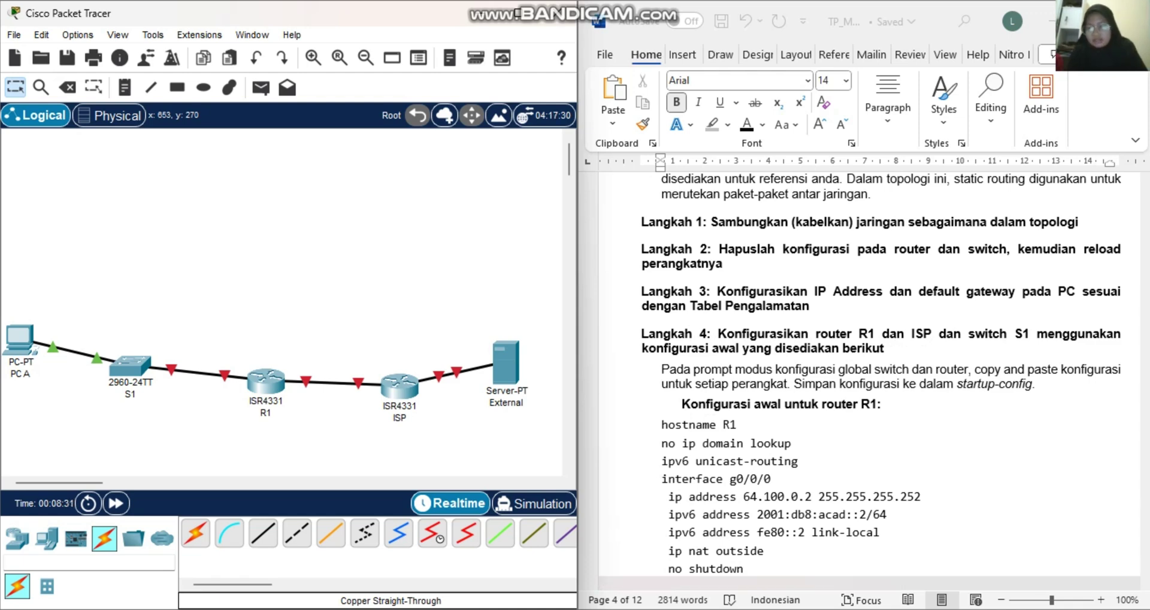
pyautogui.scroll(10, 868, 372)
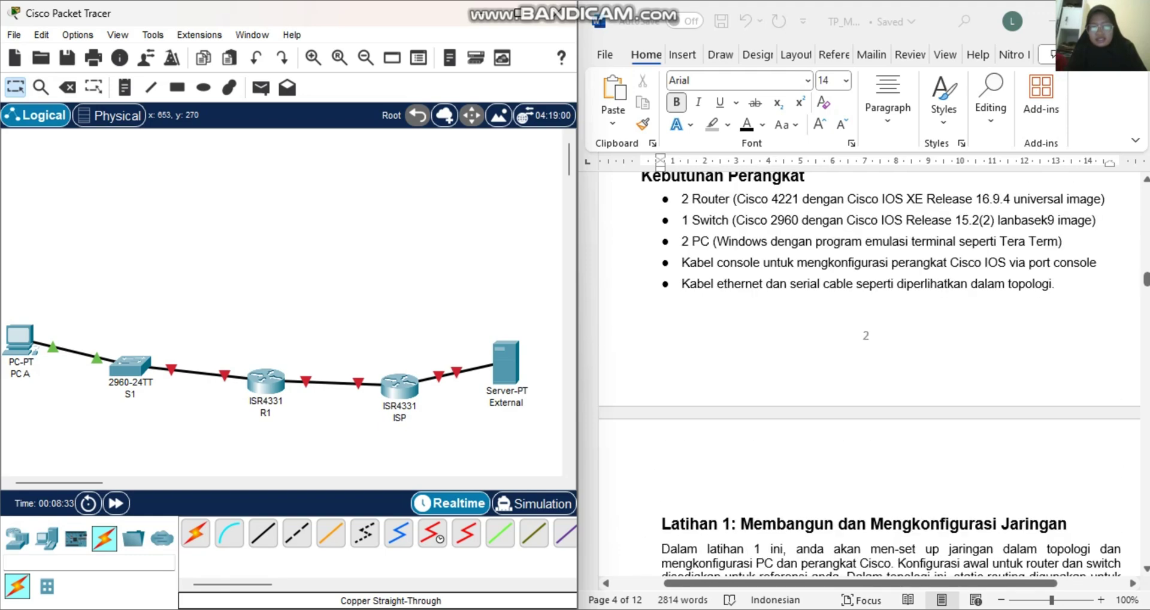
pyautogui.scroll(3, 868, 371)
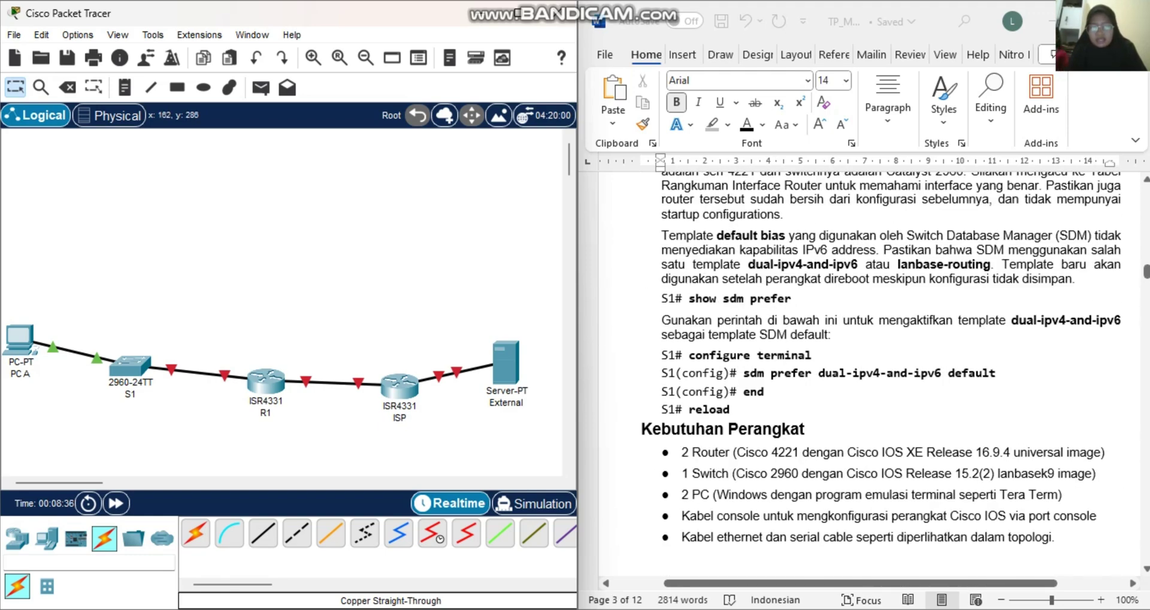
pyautogui.click(130, 364)
pyautogui.click(462, 53)
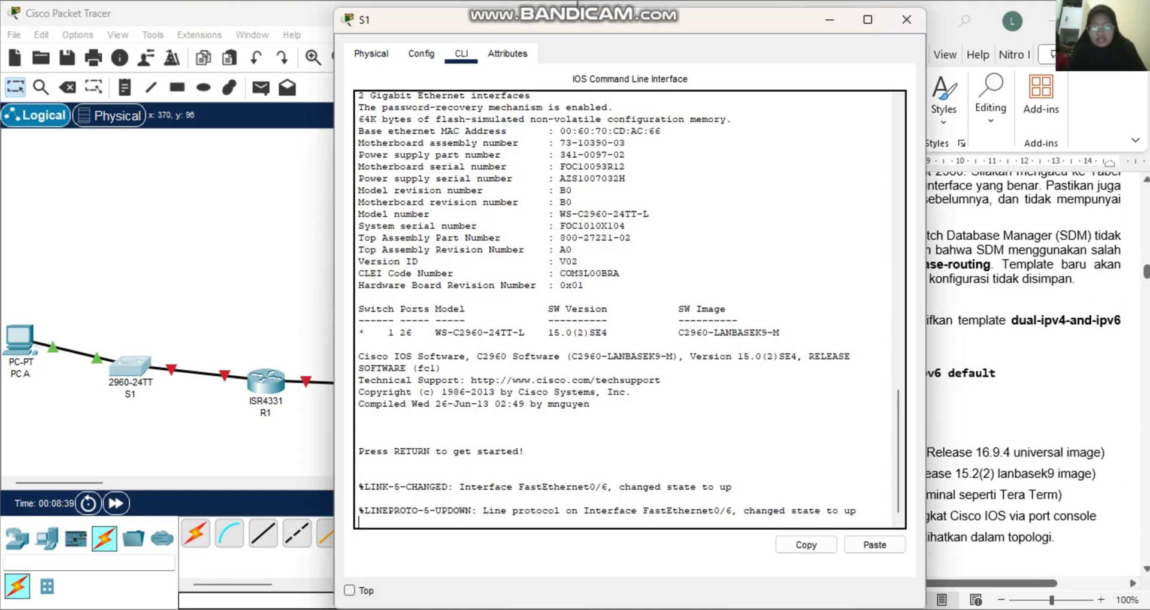
pyautogui.moveTo(620, 17); pyautogui.dragTo(240, 43)
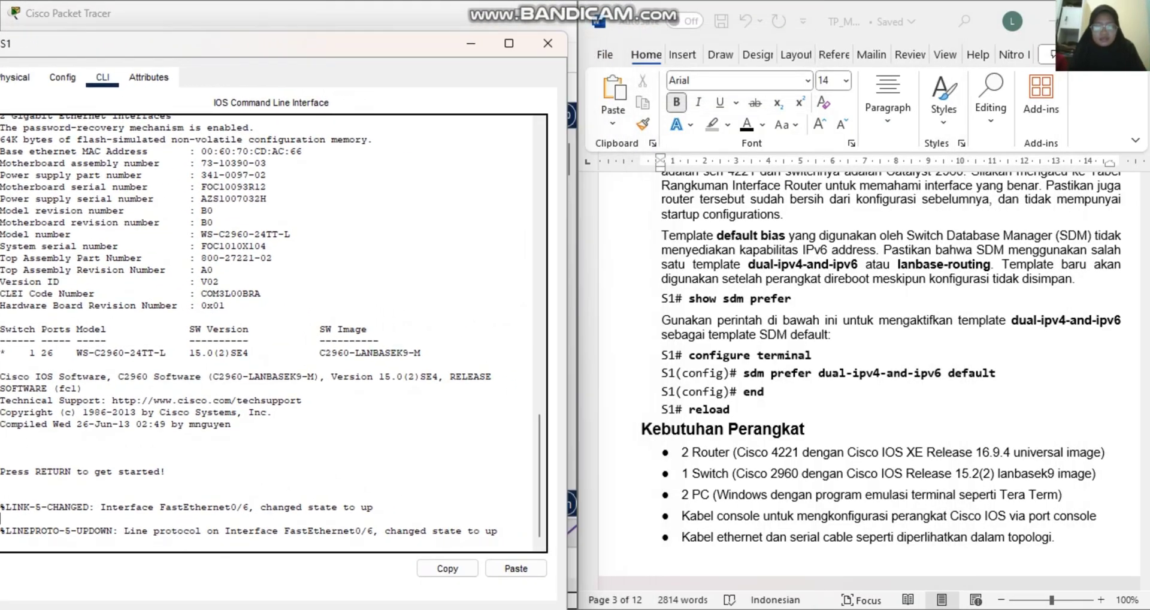
# Enter privileged mode on switch S1 with en and global configuration mode with config t.
pyautogui.press('Return')
pyautogui.write('en')
pyautogui.press('Return')
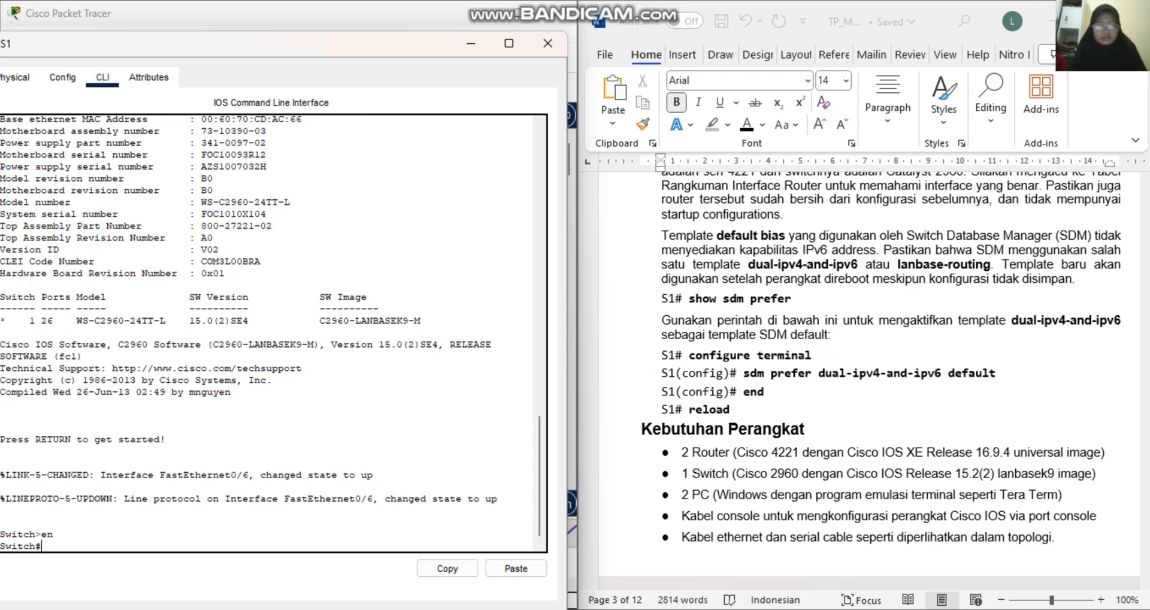
pyautogui.write('con')
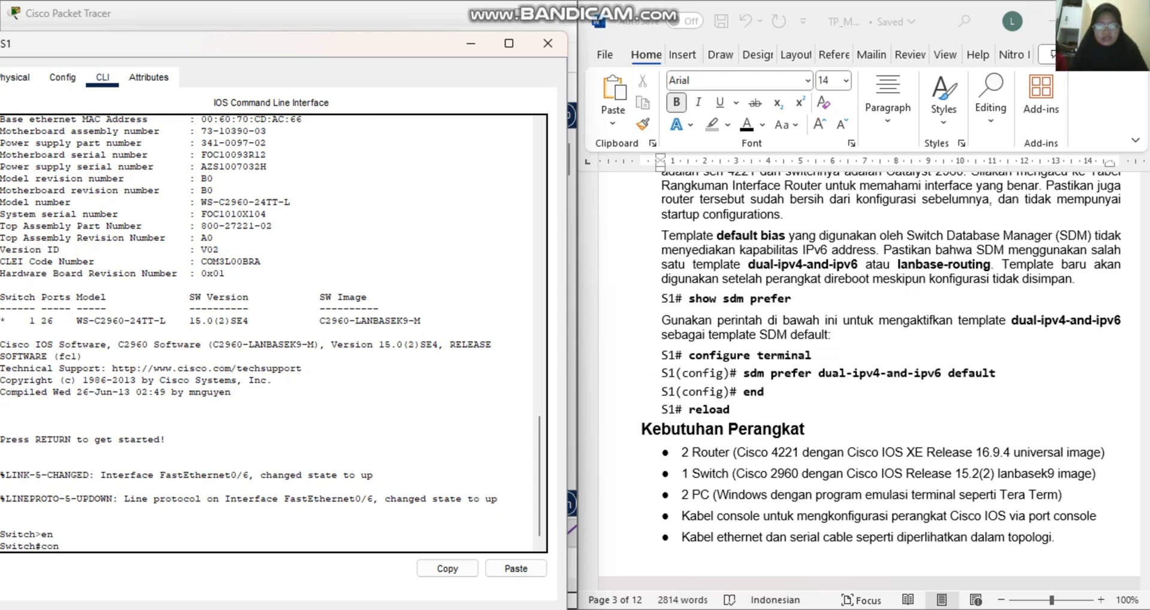
pyautogui.write('fig t')
pyautogui.press('Return')
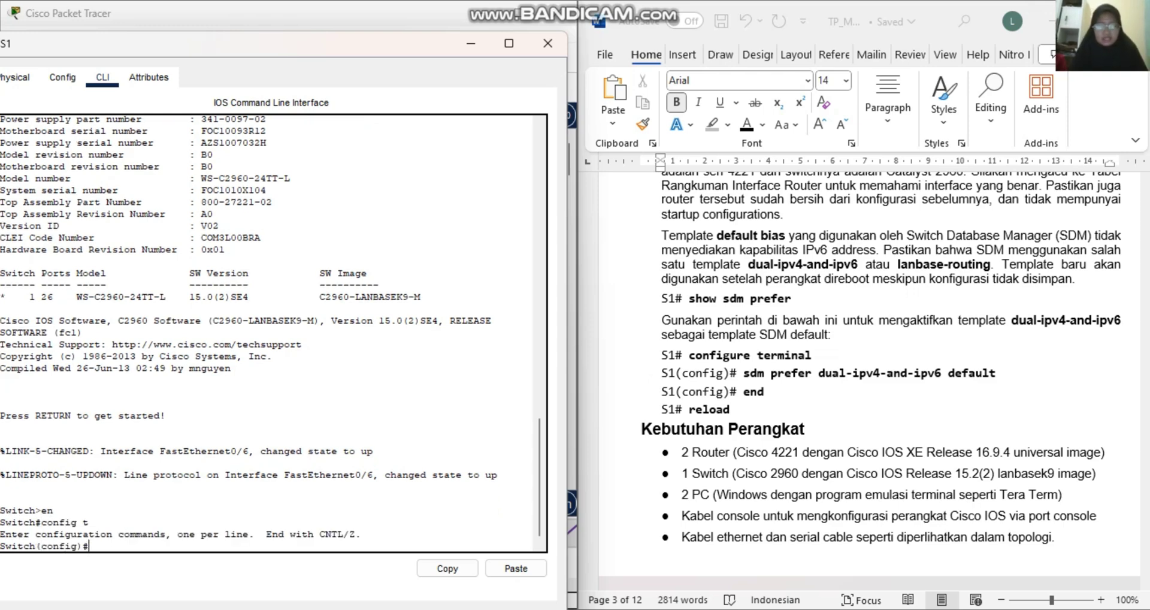
# Copy the command "sdm prefer dual-ipv4-and-ipv6 default" from the lab document and run it on switch S1.
pyautogui.click(743, 373)
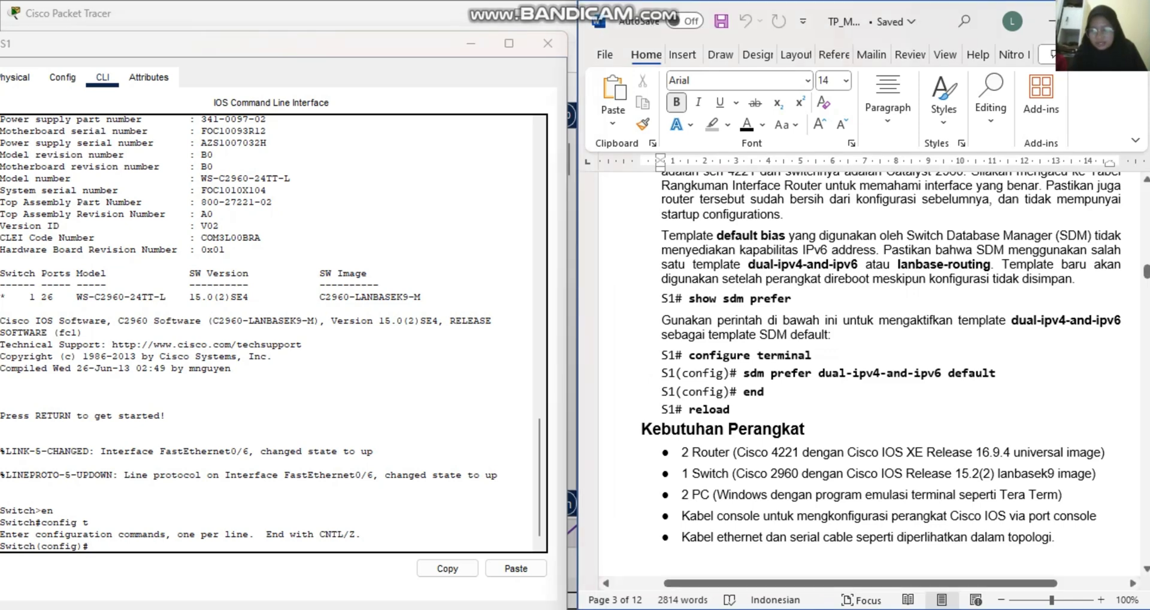
pyautogui.moveTo(743, 373); pyautogui.dragTo(995, 373)
pyautogui.press('super+c')
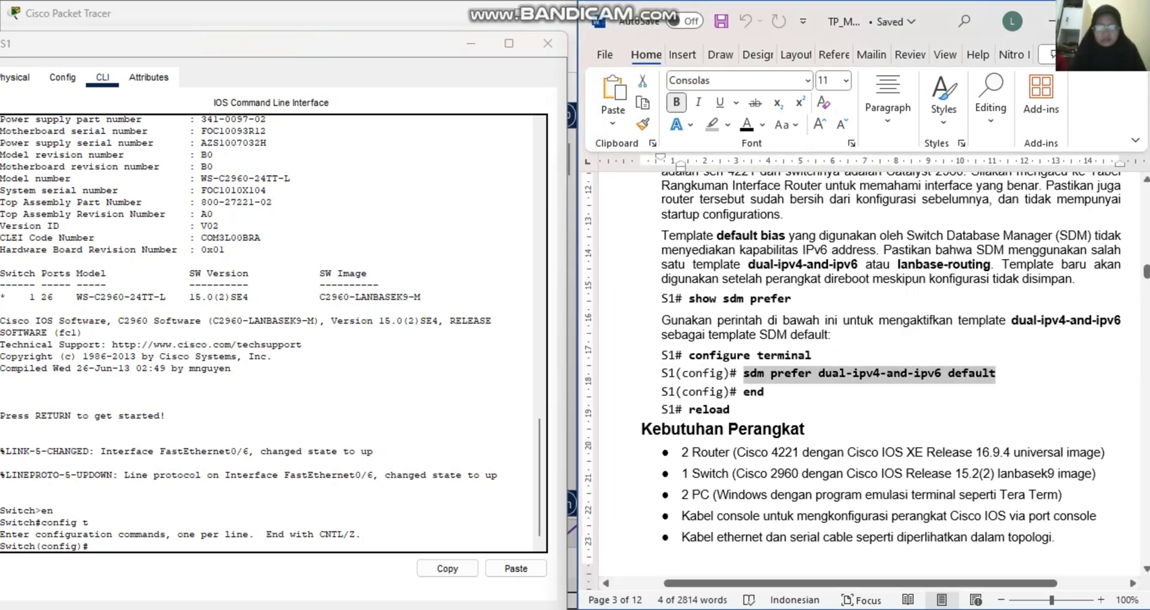
pyautogui.click(91, 546)
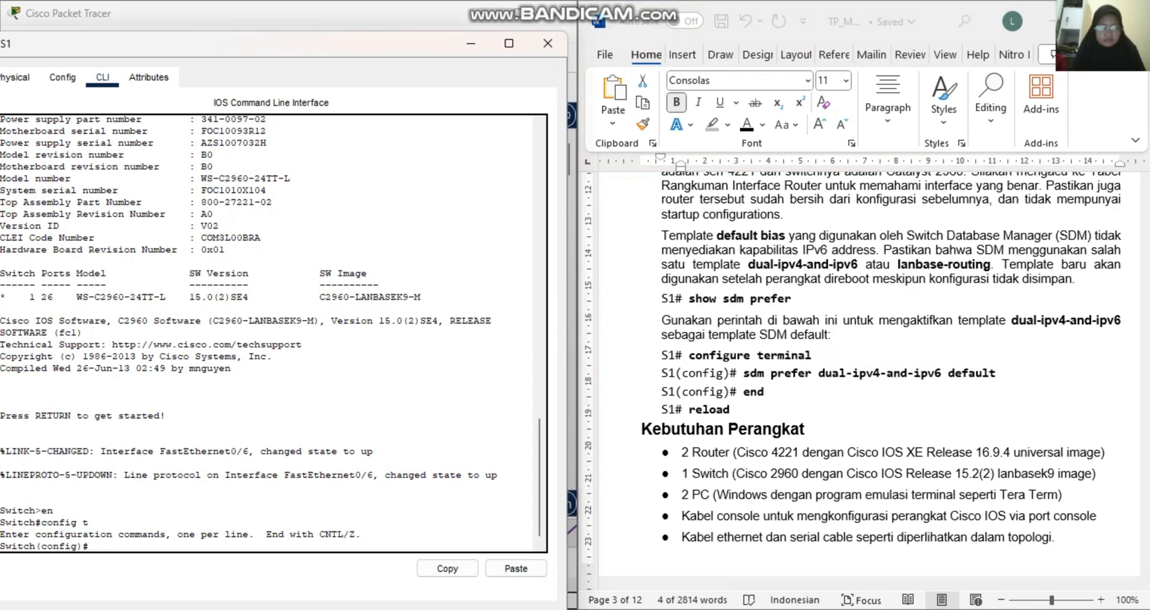
pyautogui.rightClick(101, 550)
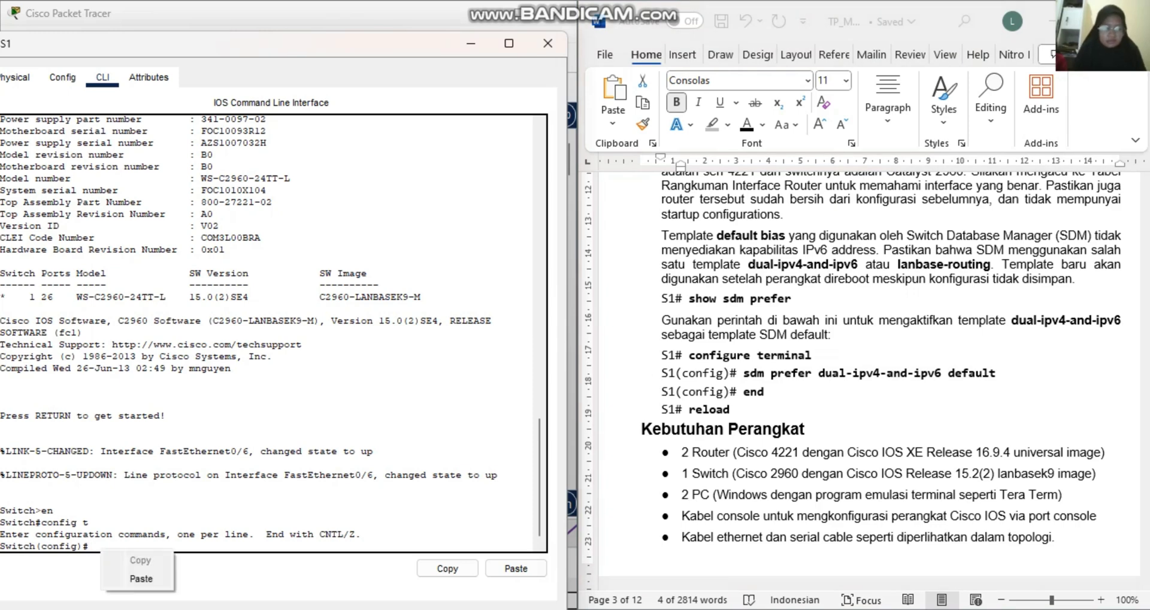
pyautogui.click(141, 578)
pyautogui.press('Return')
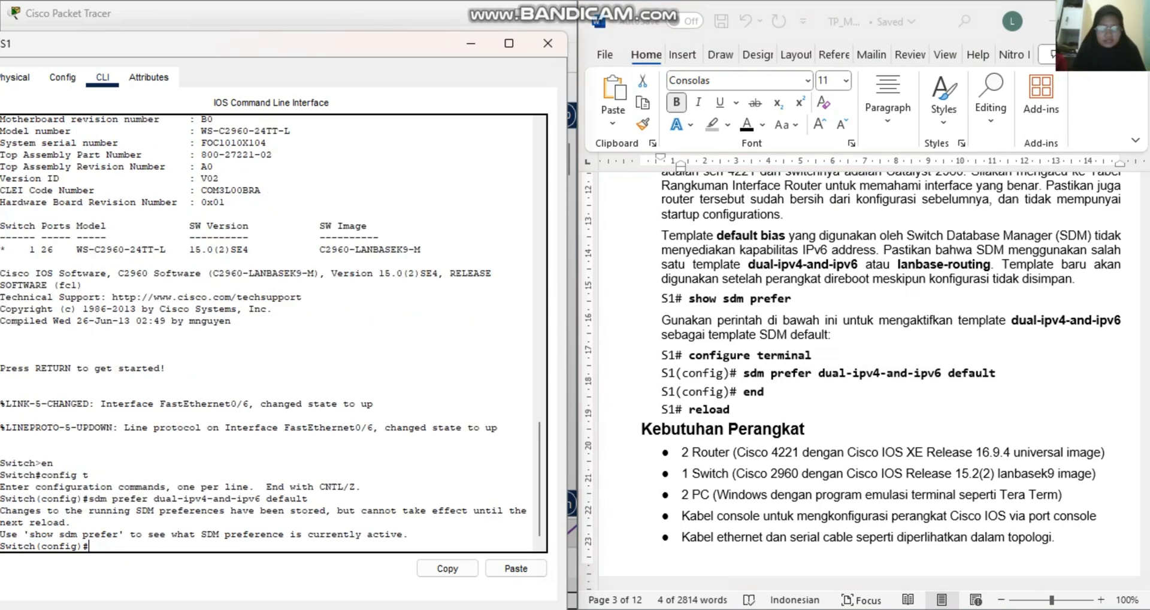
# Leave configuration mode on switch S1 and reload the switch, saving the modified configuration and confirming the reload.
pyautogui.write('end')
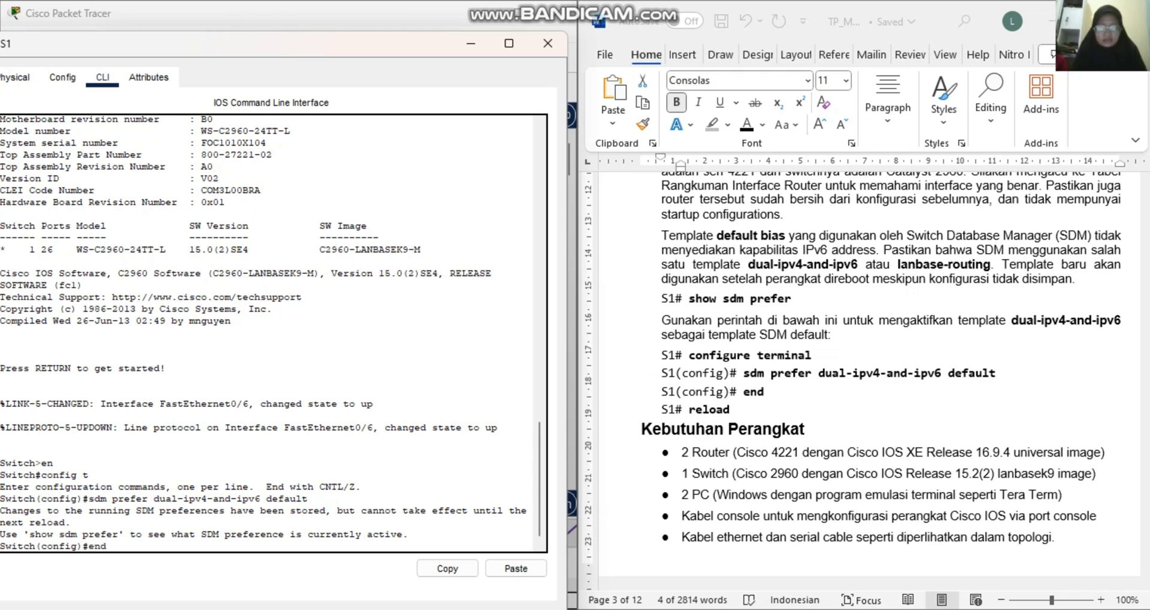
pyautogui.press('Return')
pyautogui.press('Return')
pyautogui.write('reload')
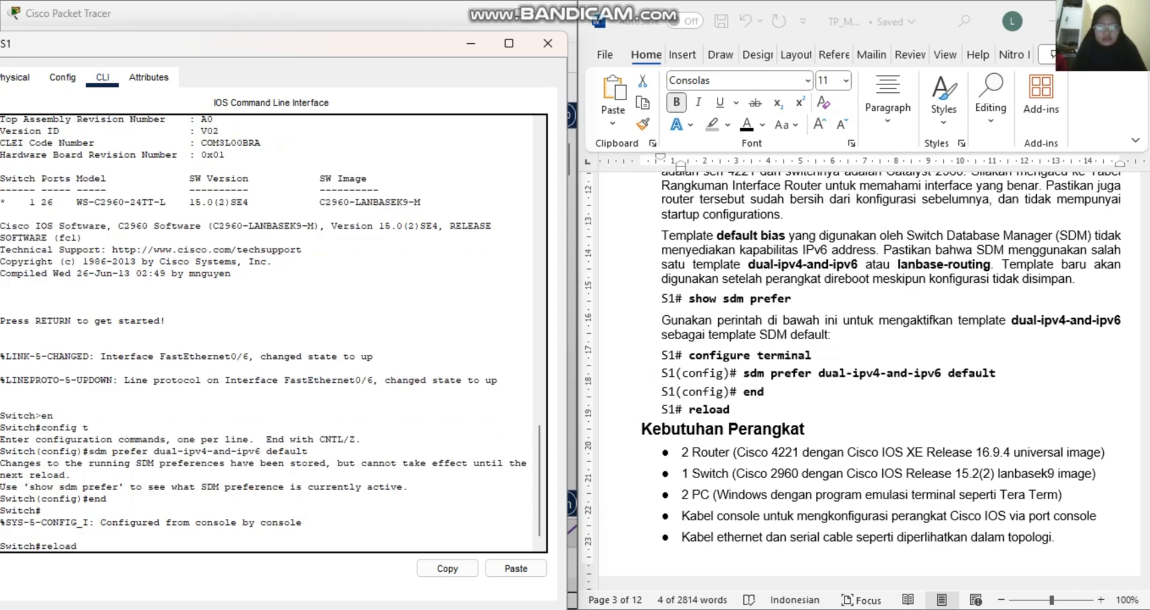
pyautogui.press('Return')
pyautogui.write('ye')
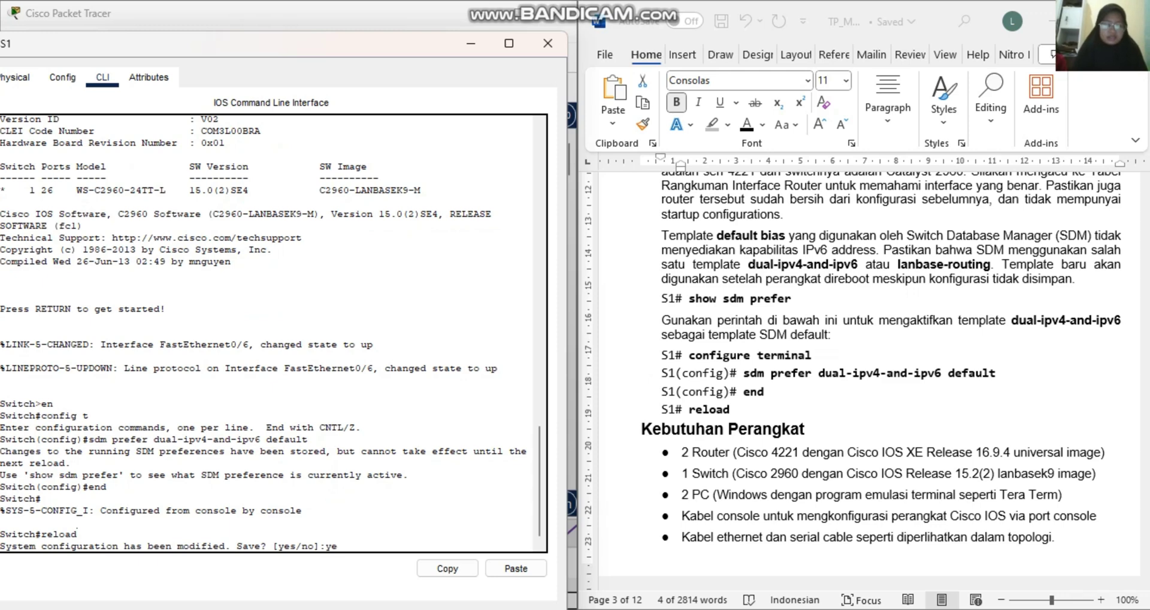
pyautogui.write('s')
pyautogui.press('Return')
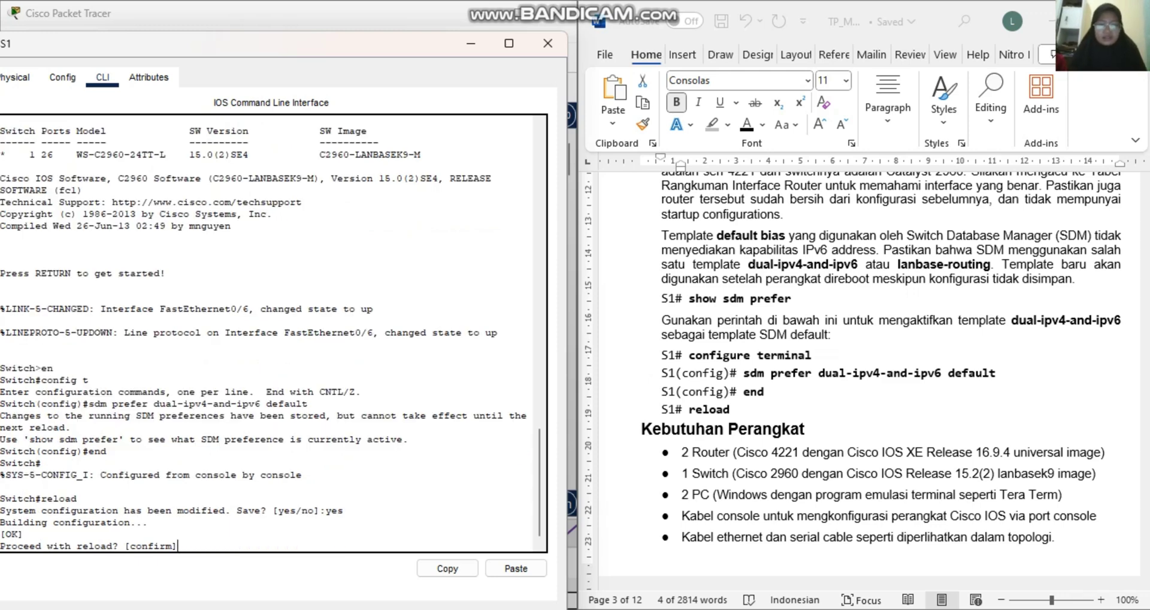
pyautogui.click(509, 43)
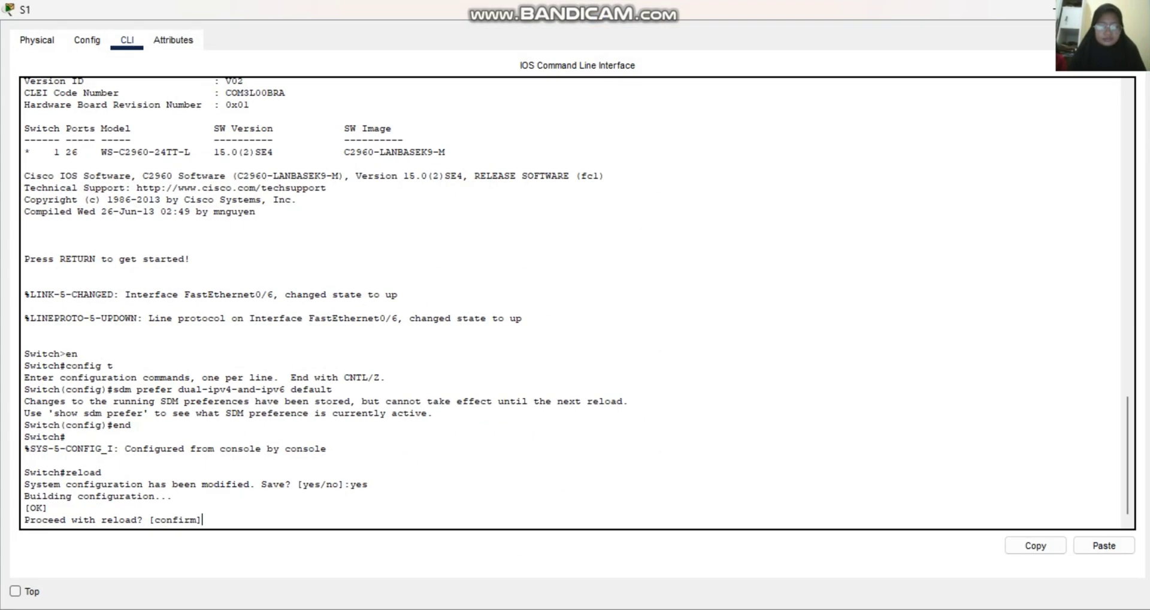
pyautogui.press('Return')
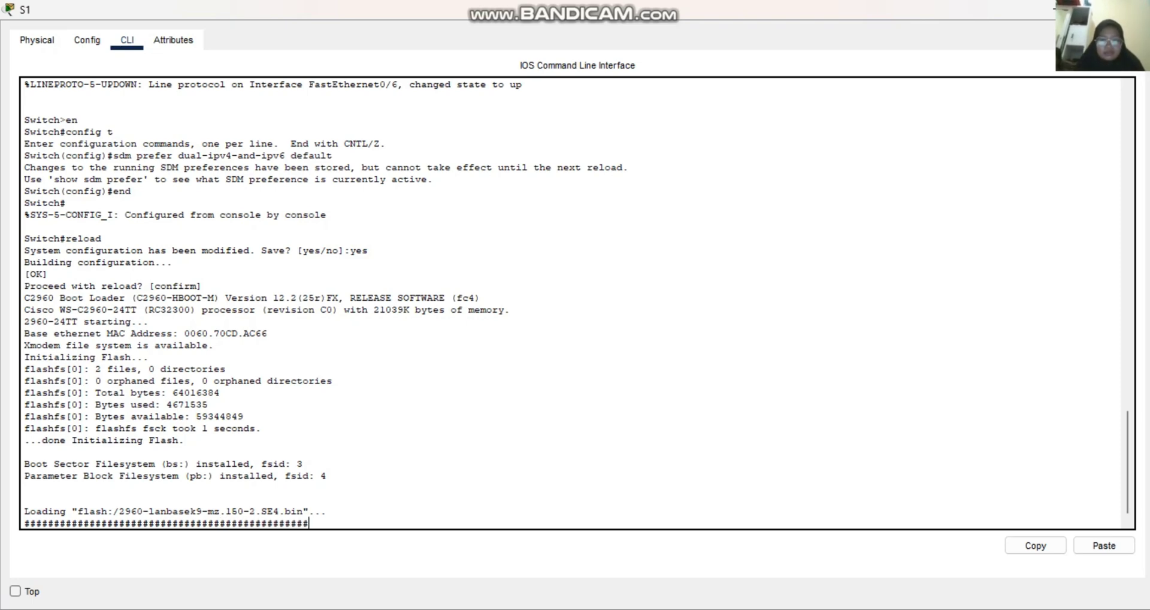
pyautogui.press('Return')
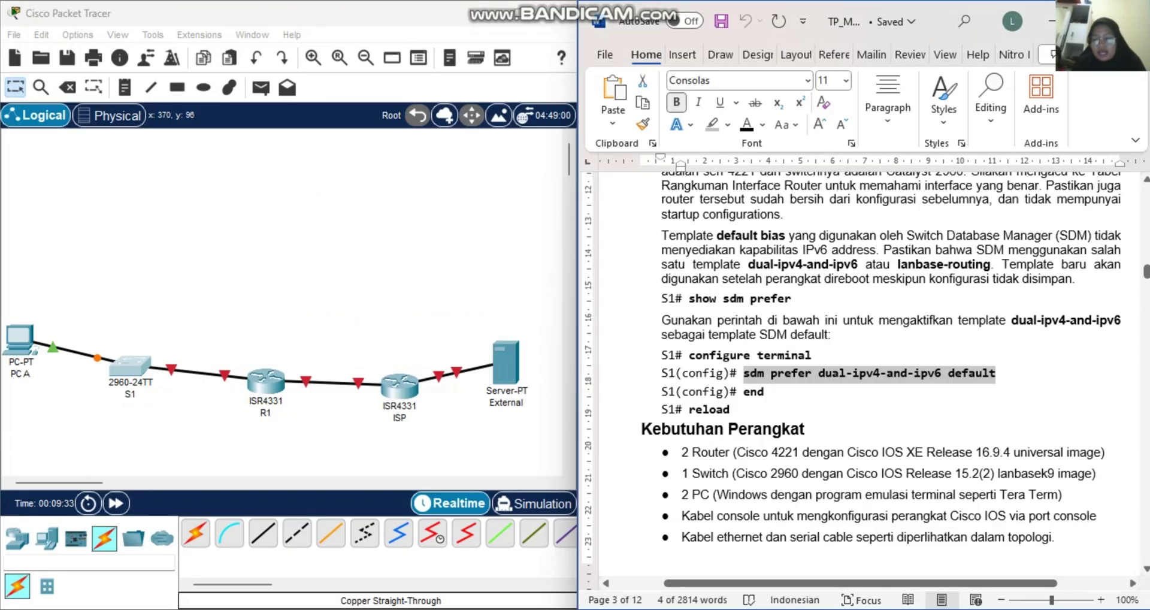
# Find the addressing table in the lab document and open PC A's IP configuration, placing its window clear of the document.
pyautogui.scroll(-10, 868, 371)
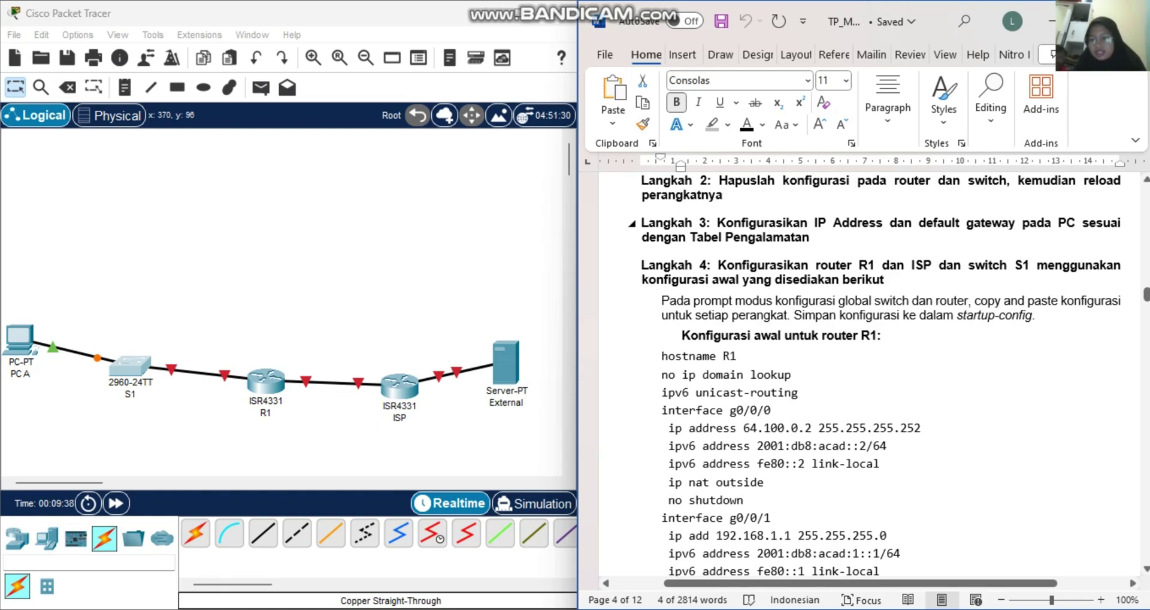
pyautogui.scroll(15, 869, 371)
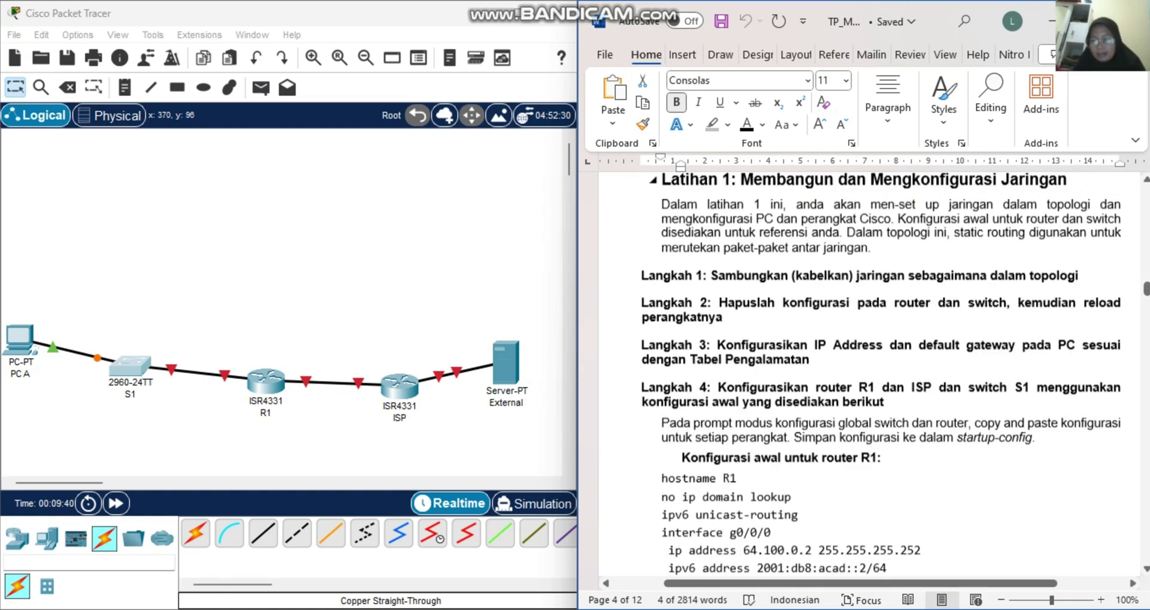
pyautogui.scroll(20, 868, 372)
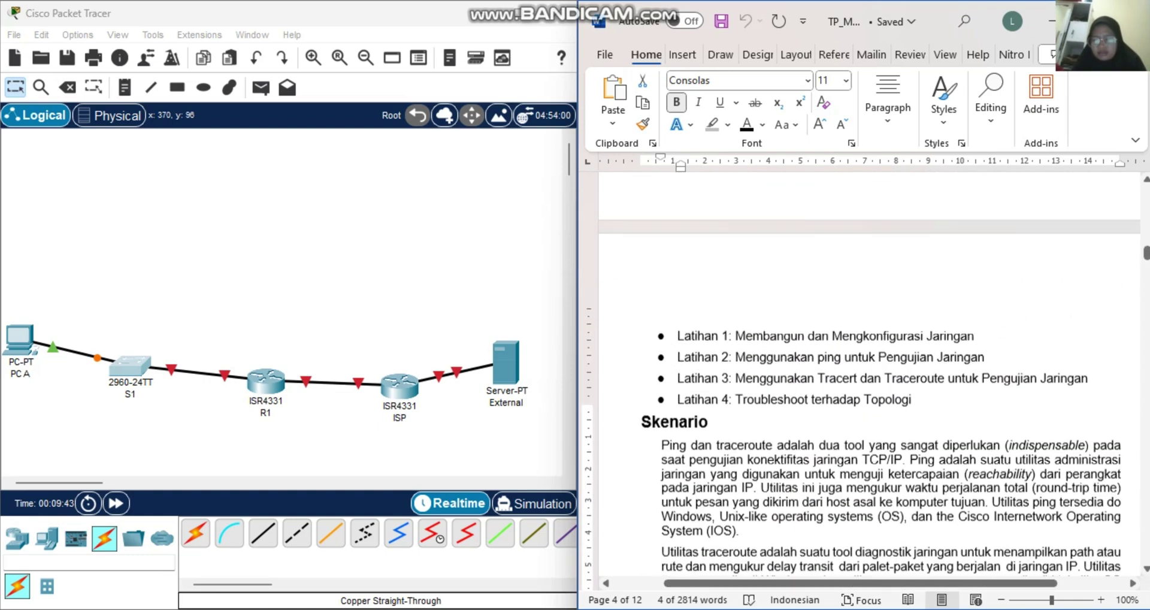
pyautogui.scroll(5, 868, 371)
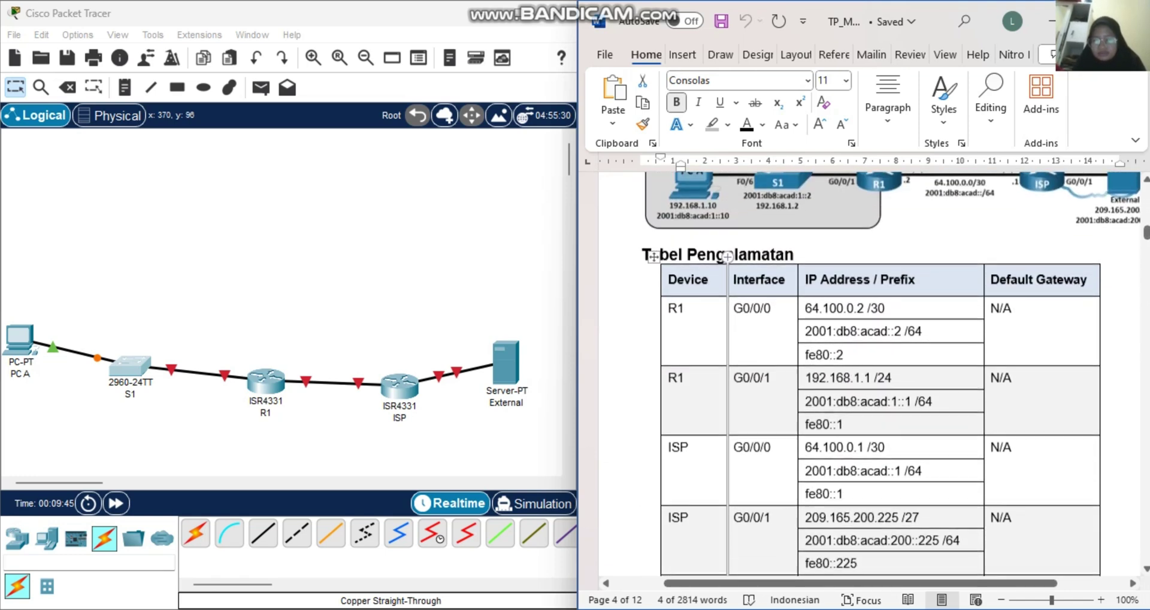
pyautogui.click(19, 339)
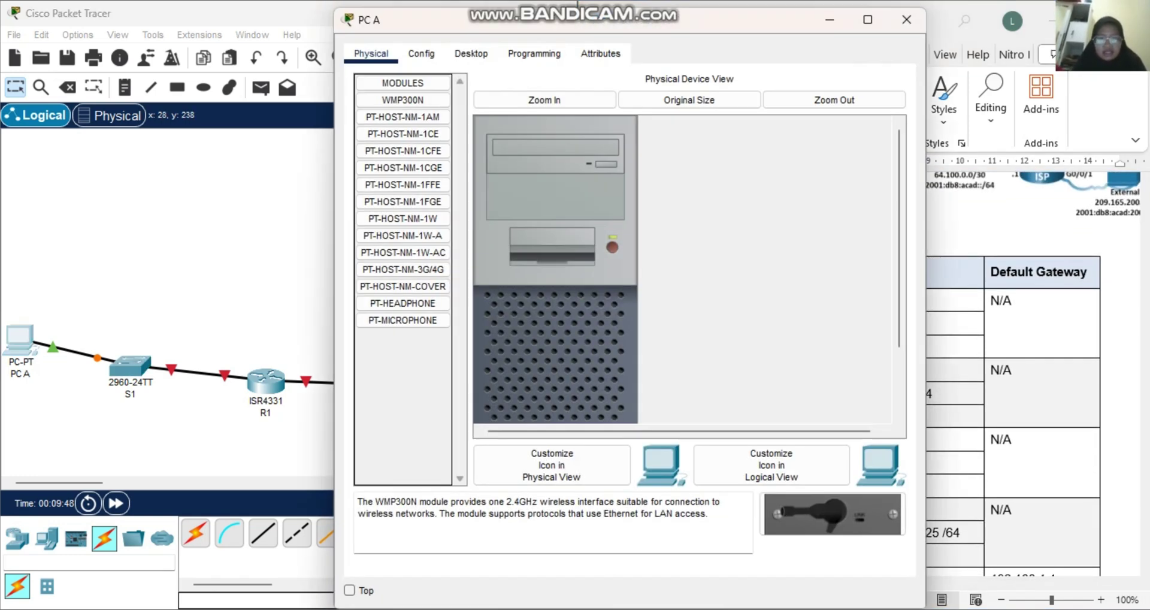
pyautogui.click(471, 54)
pyautogui.click(406, 121)
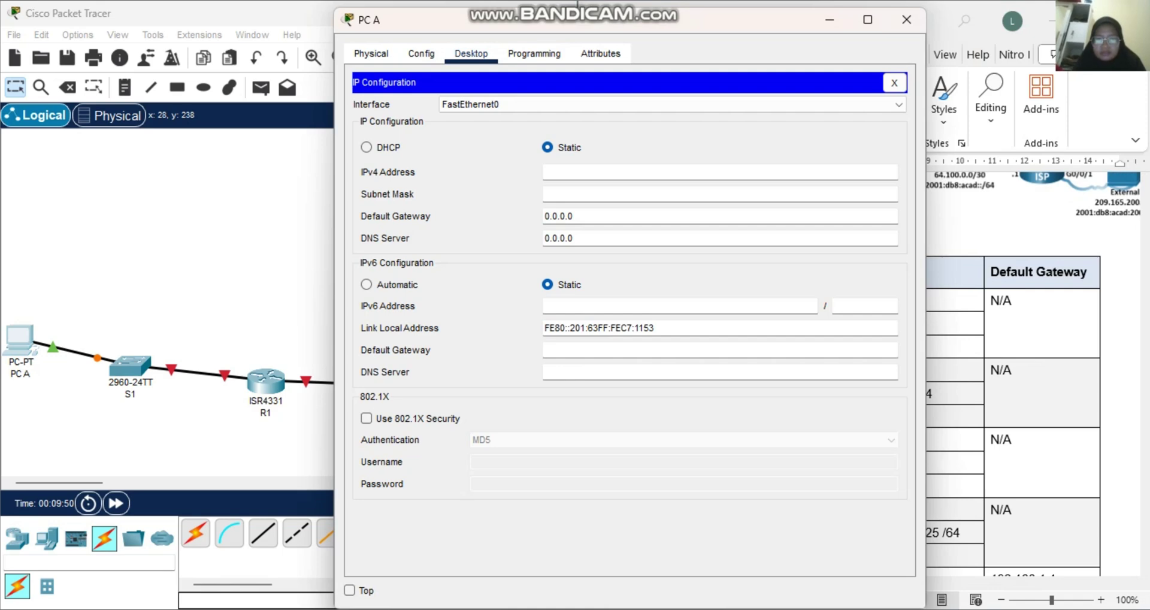
pyautogui.moveTo(631, 20); pyautogui.dragTo(298, 24)
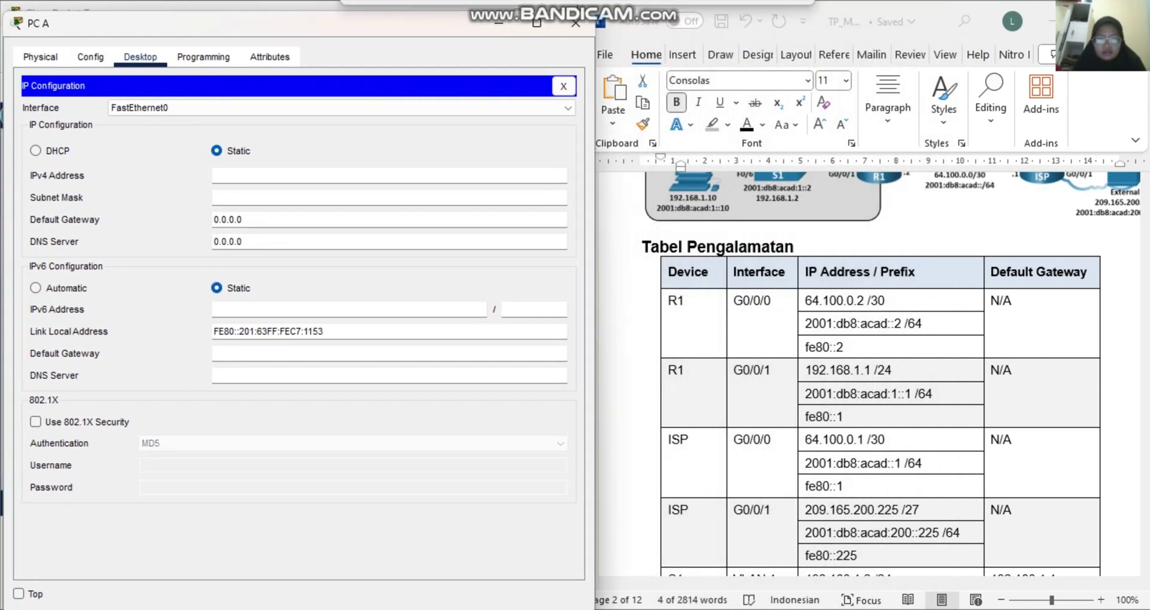
# Set PC A's static IPv4 address to 192.168.1.10 with subnet mask 255.255.255.0 and default gateway 192.168.1.1.
pyautogui.click(299, 175)
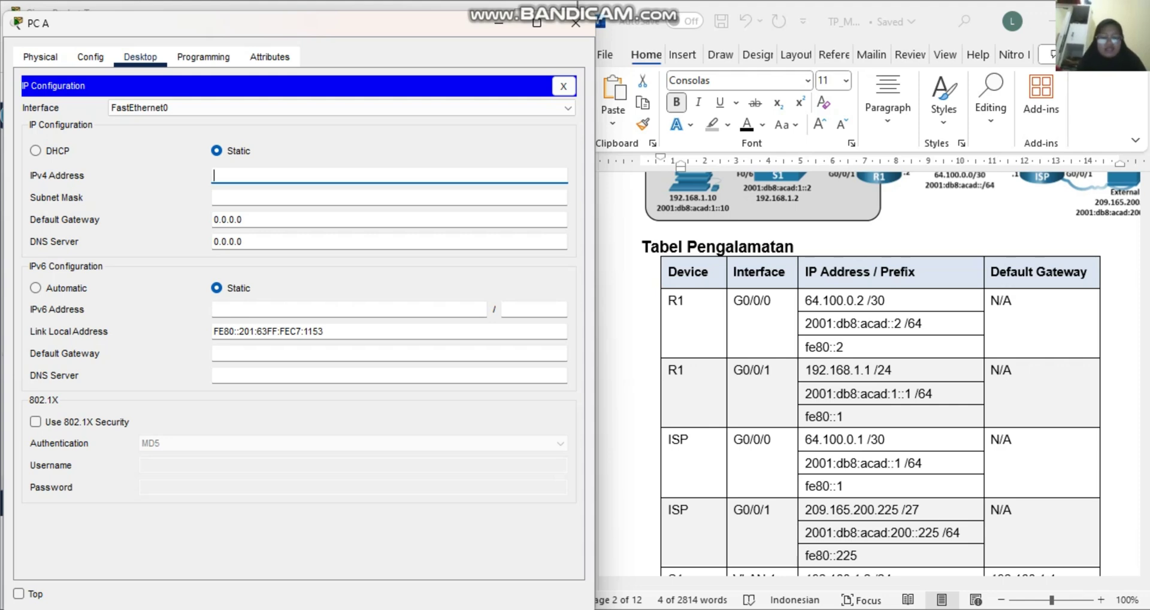
pyautogui.write('192.16')
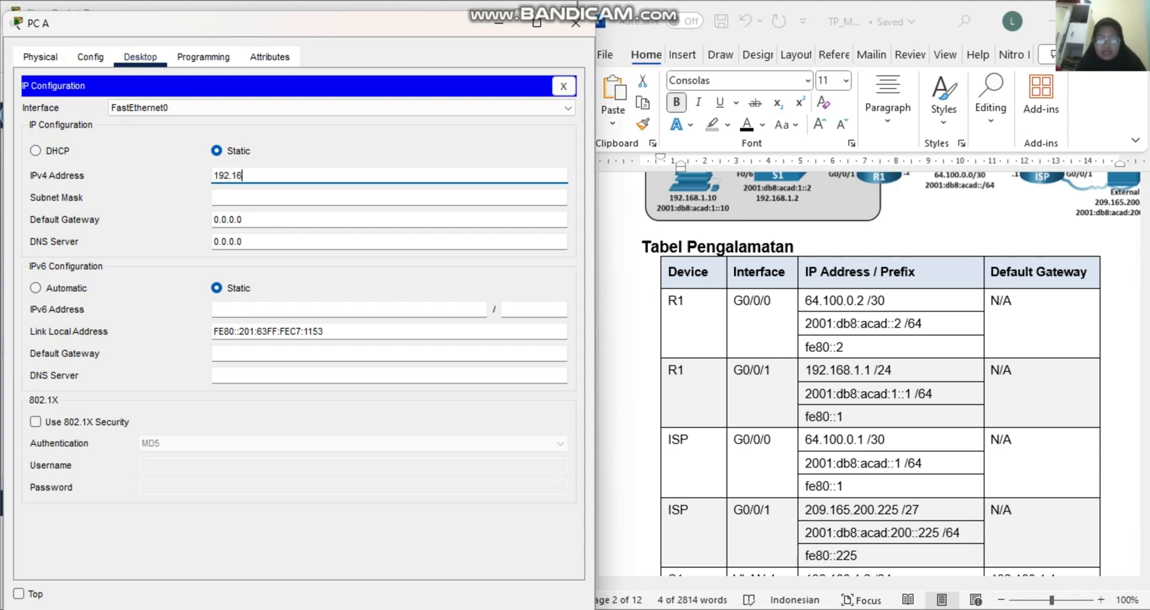
pyautogui.write('8.1.10')
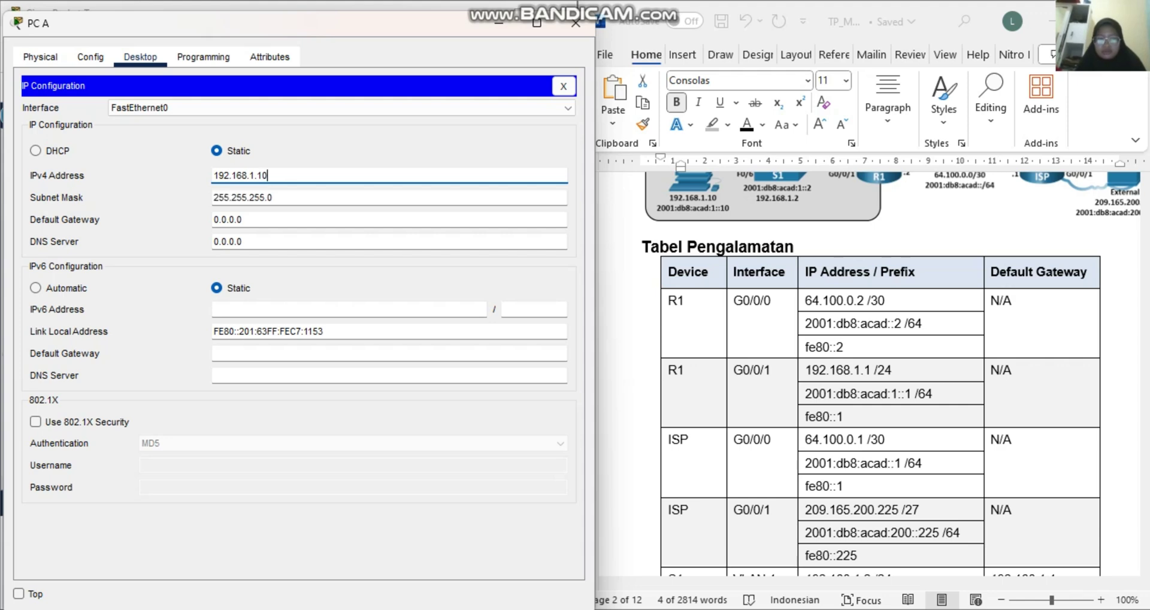
pyautogui.press('Tab')
pyautogui.press('Tab')
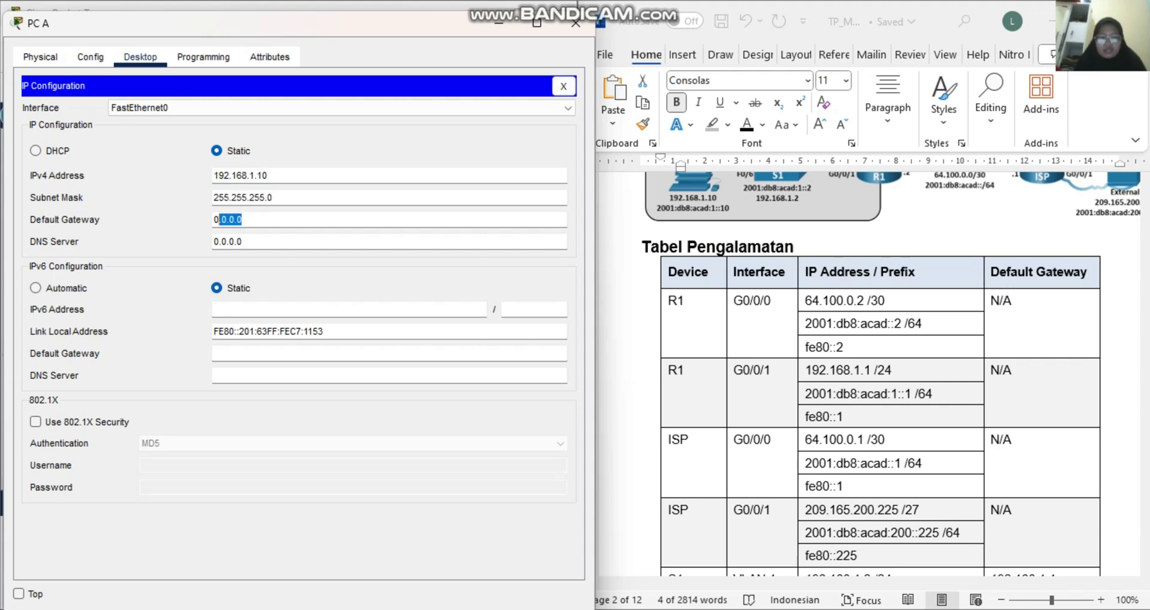
pyautogui.write('192.168')
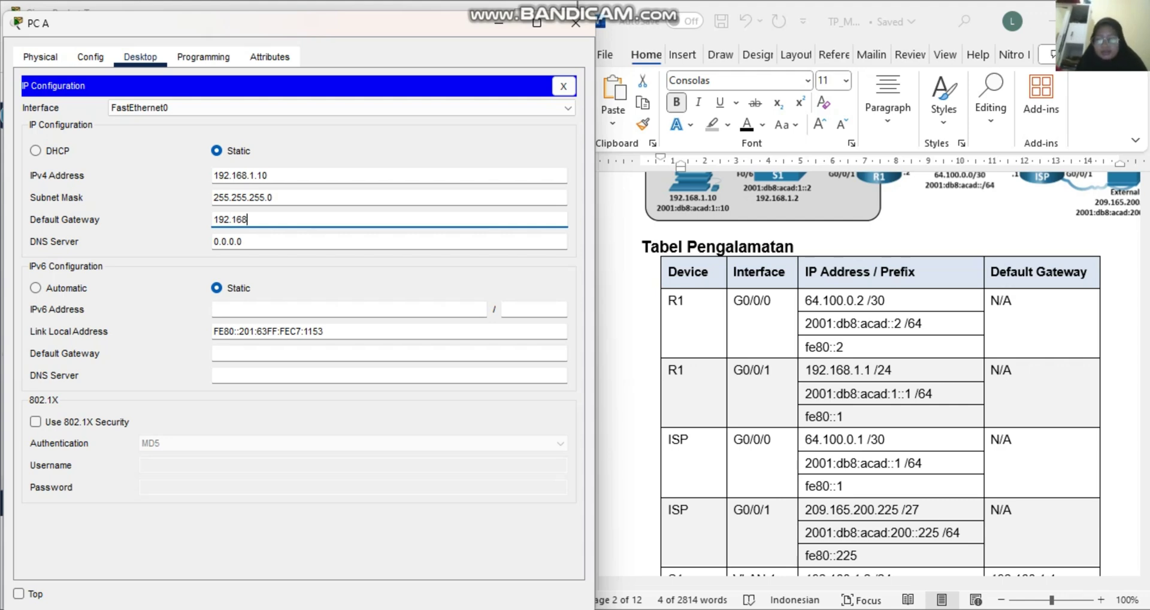
pyautogui.write('.1.1')
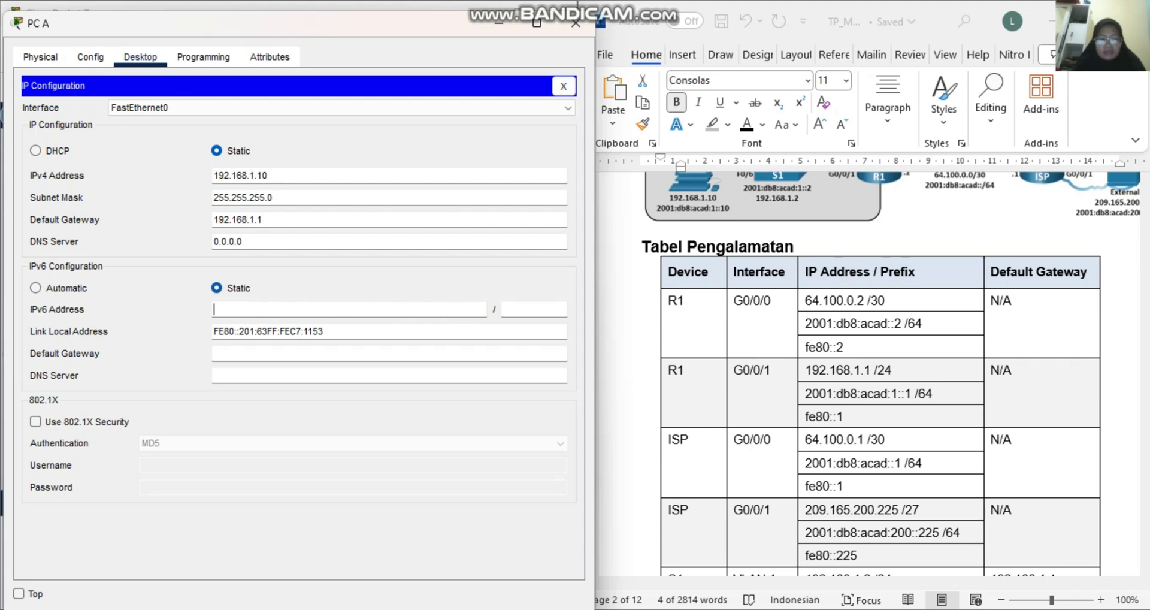
# Try to set PC A's IPv6 address to 2001:db8:acad:1::10, copied from the addressing table, with prefix length 64.
pyautogui.click(653, 247)
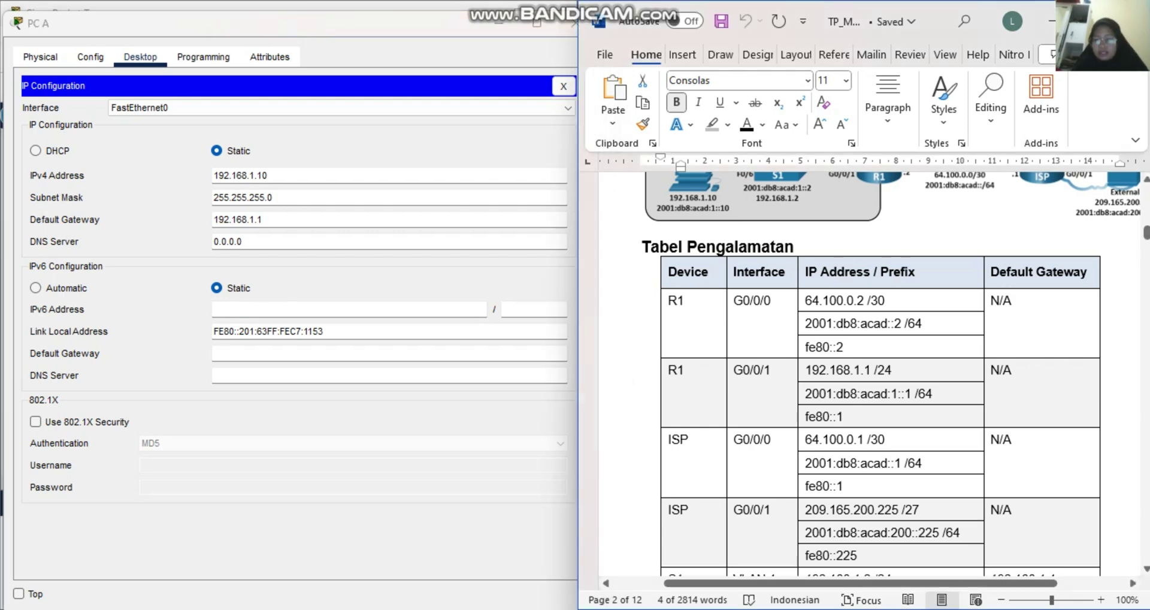
pyautogui.scroll(-5, 653, 248)
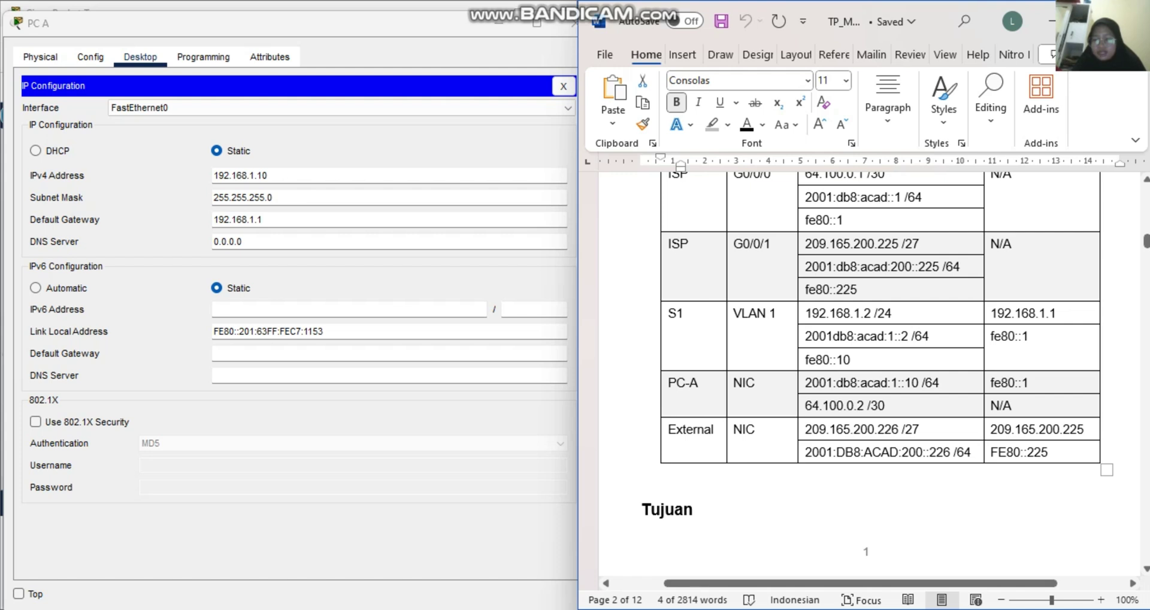
pyautogui.click(919, 383)
pyautogui.moveTo(919, 383); pyautogui.dragTo(805, 383)
pyautogui.hotkey('ctrl', 'c')
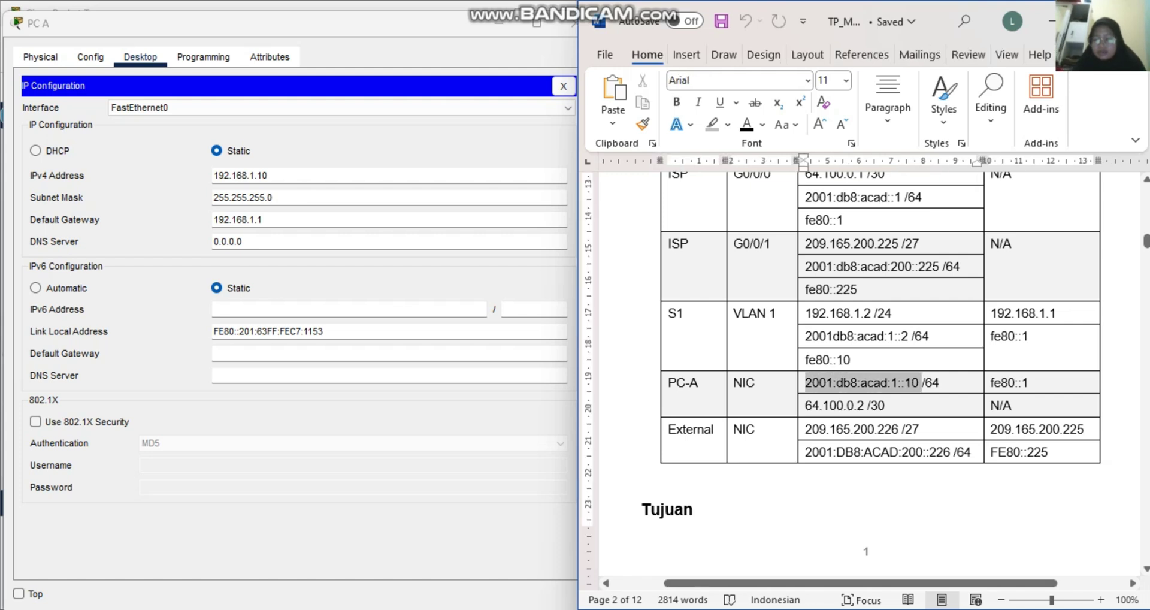
pyautogui.click(239, 309)
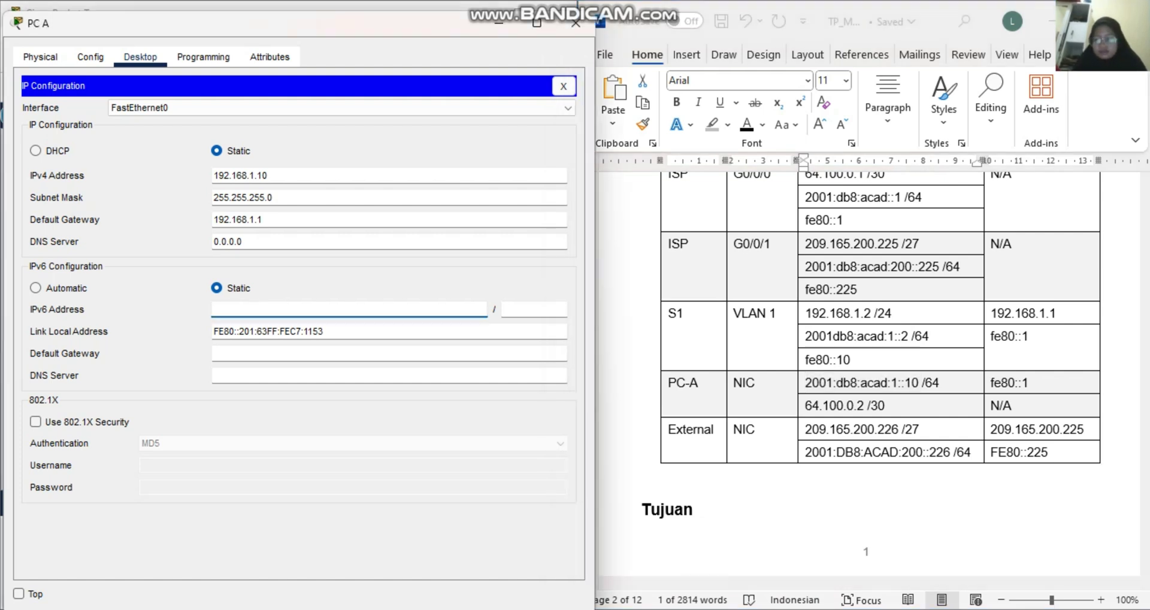
pyautogui.hotkey('alt', 'Tab')
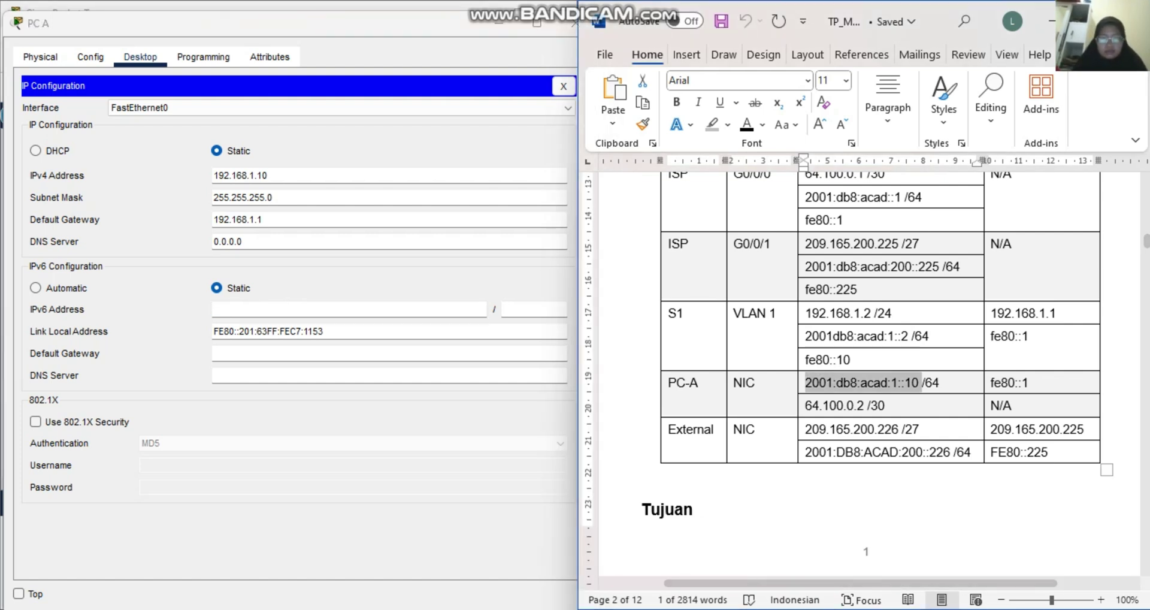
pyautogui.hotkey('alt', 'Tab')
pyautogui.hotkey('ctrl', 'v')
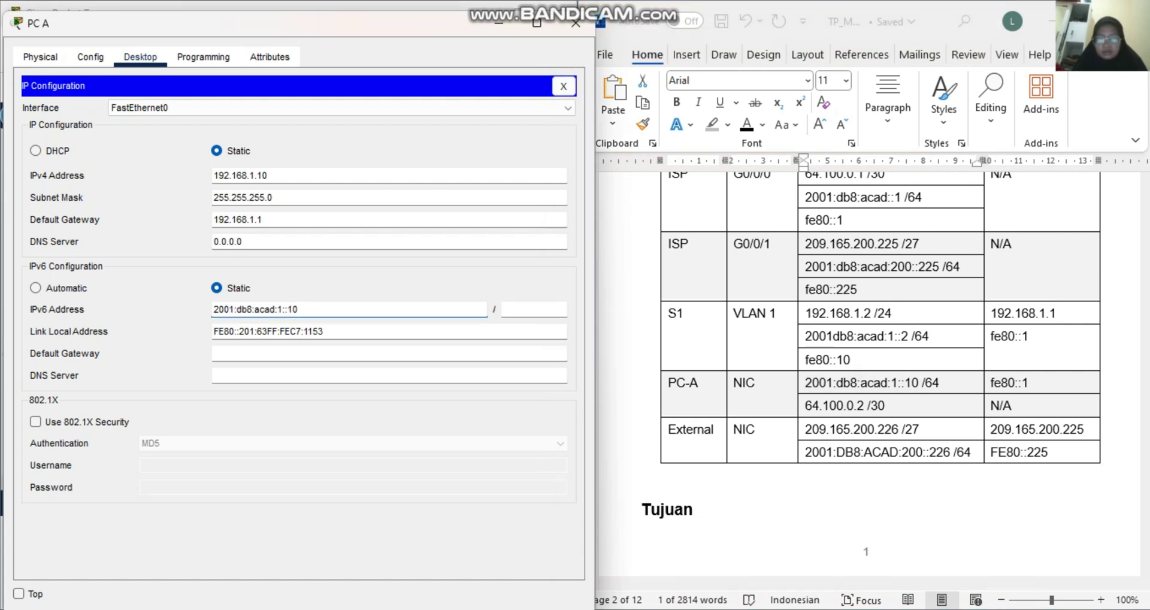
pyautogui.click(527, 309)
pyautogui.write('6')
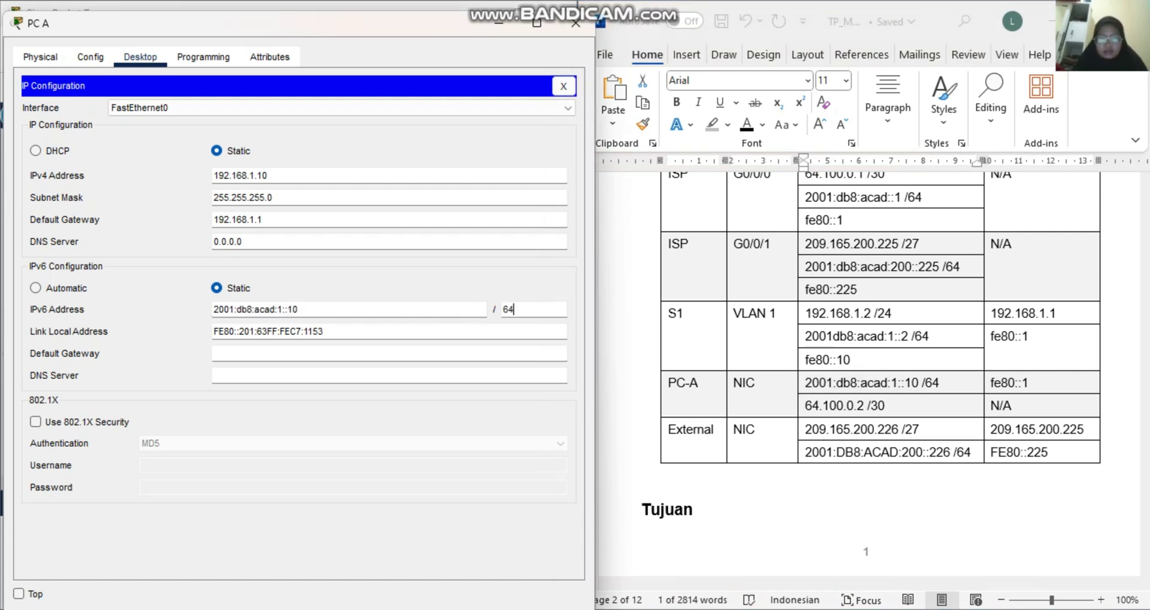
pyautogui.write('4')
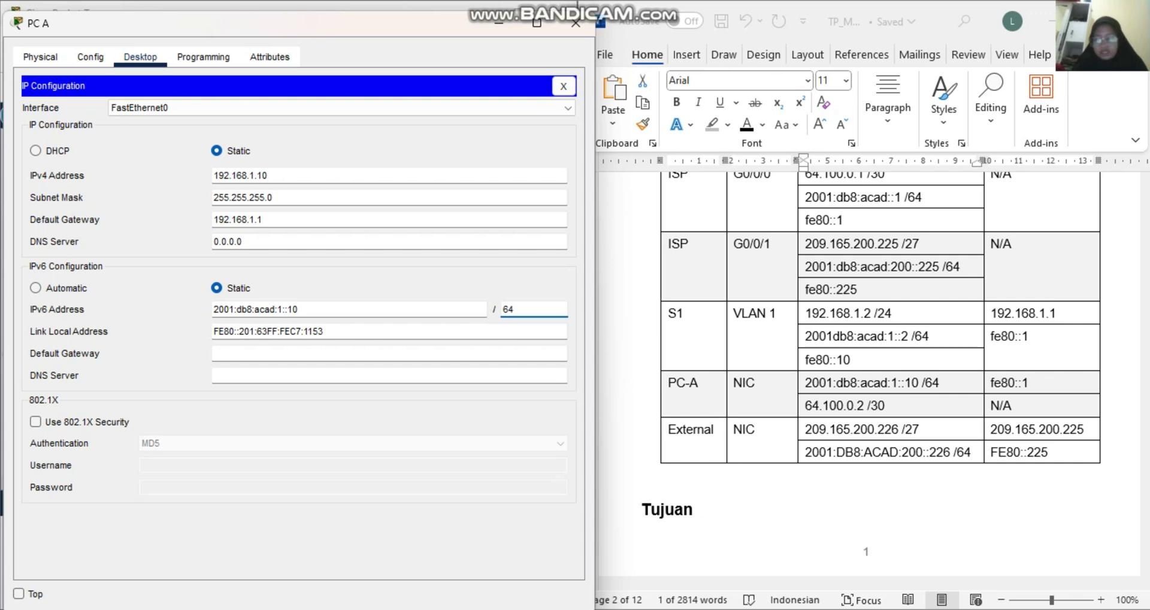
# Copy PC-A's gateway fe80::1 from the addressing table into PC A's IPv6 default gateway.
pyautogui.hotkey('alt', 'Tab')
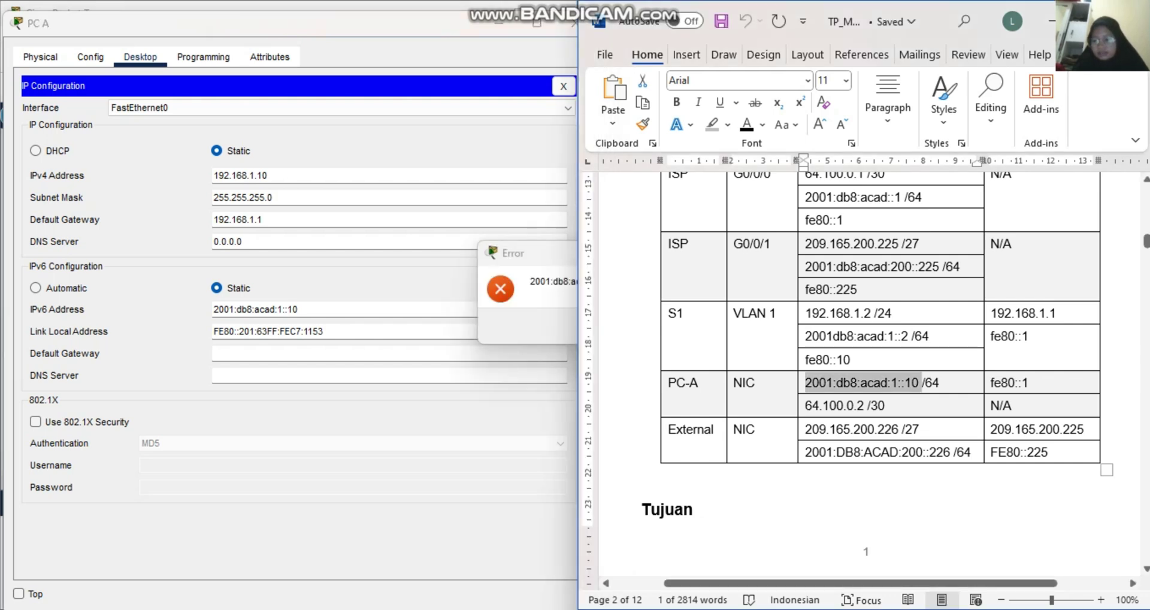
pyautogui.doubleClick(1009, 383)
pyautogui.write('C')
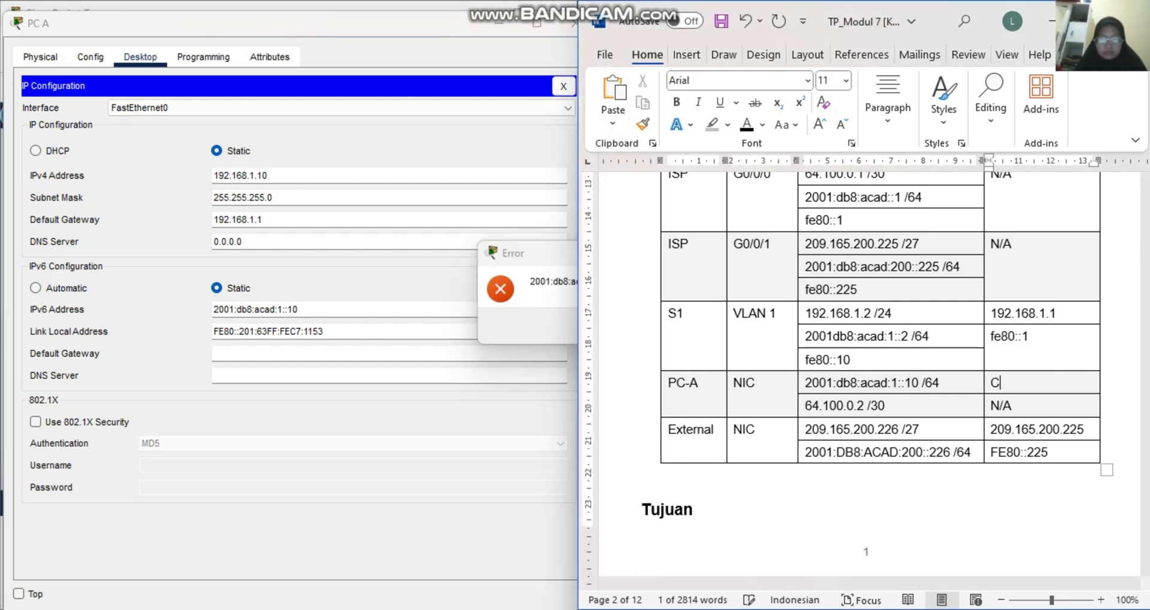
pyautogui.hotkey('ctrl', 'z')
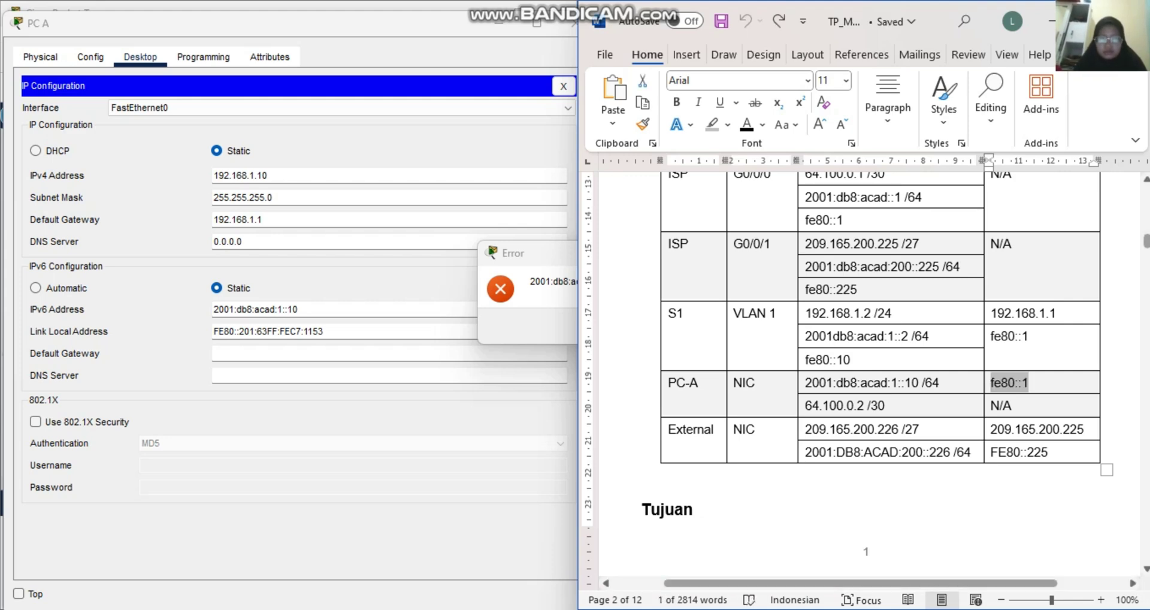
pyautogui.hotkey('alt', 'Tab')
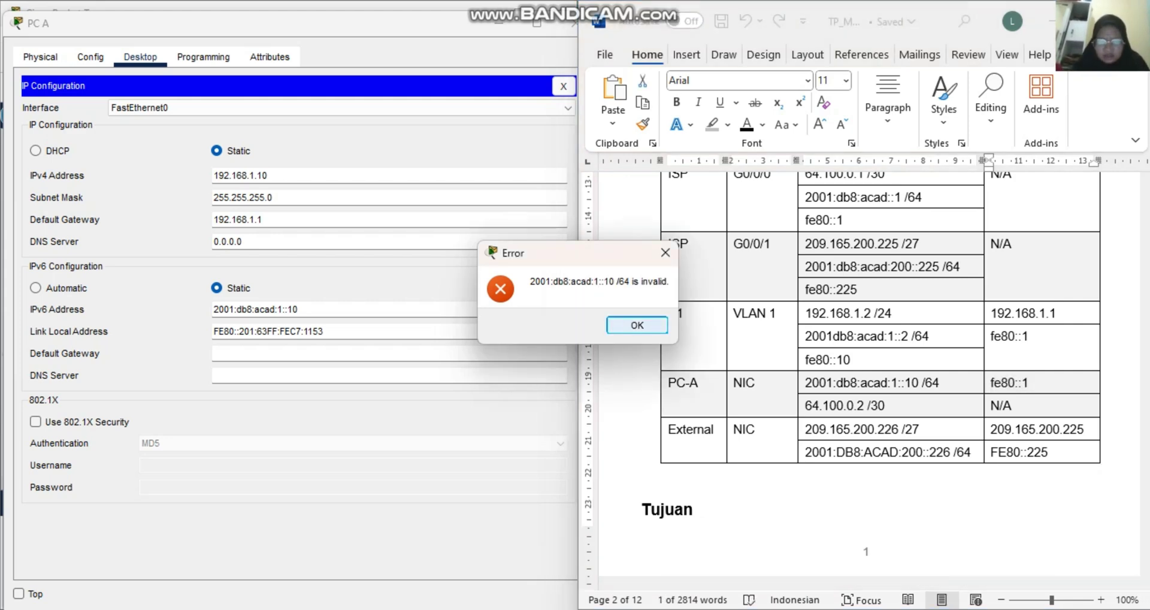
pyautogui.press('Return')
pyautogui.hotkey('alt', 'Tab')
pyautogui.hotkey('ctrl', 'c')
pyautogui.hotkey('alt', 'Tab')
pyautogui.hotkey('ctrl', 'v')
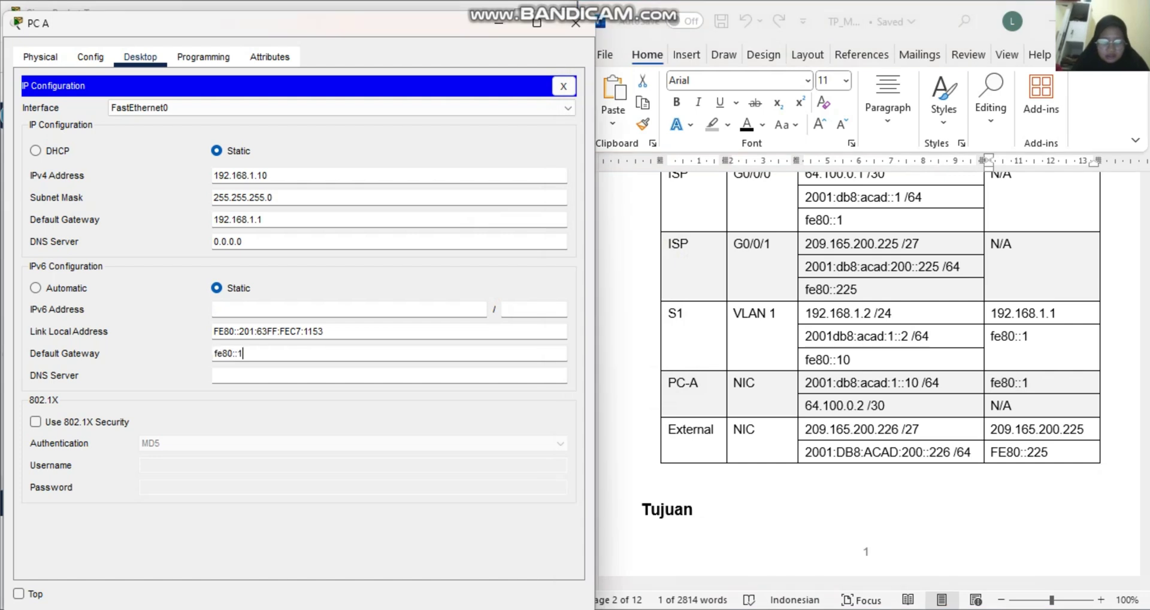
# Try again to set PC A's IPv6 address to 2001:db8:acad:1::10 with prefix length 64, pasting it from the addressing table.
pyautogui.hotkey('alt', 'Tab')
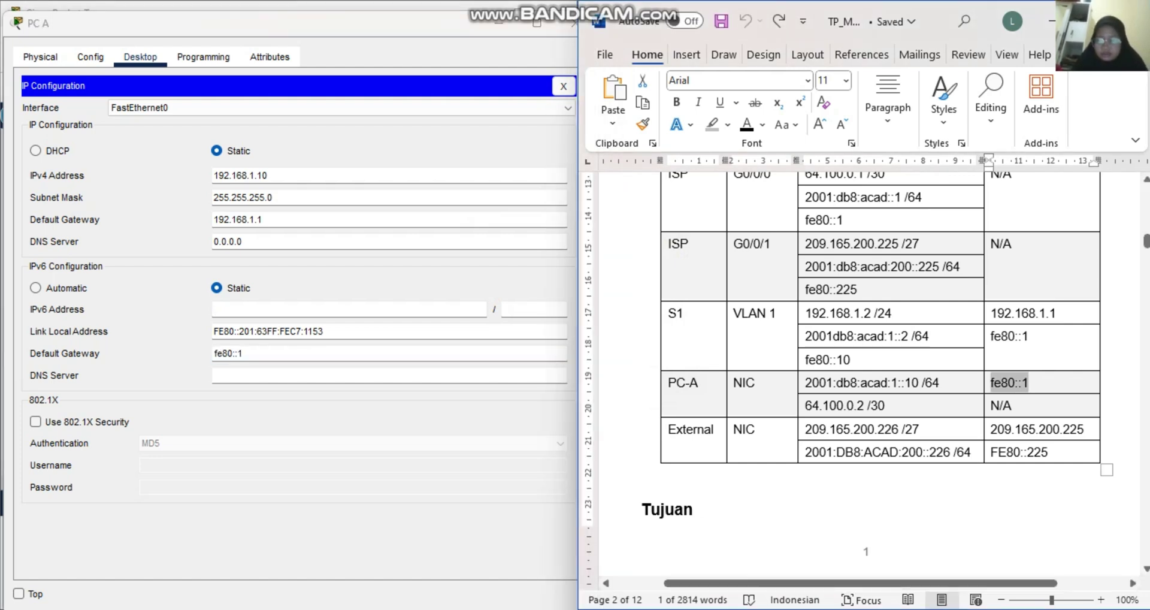
pyautogui.doubleClick(911, 382)
pyautogui.tripleClick(912, 382)
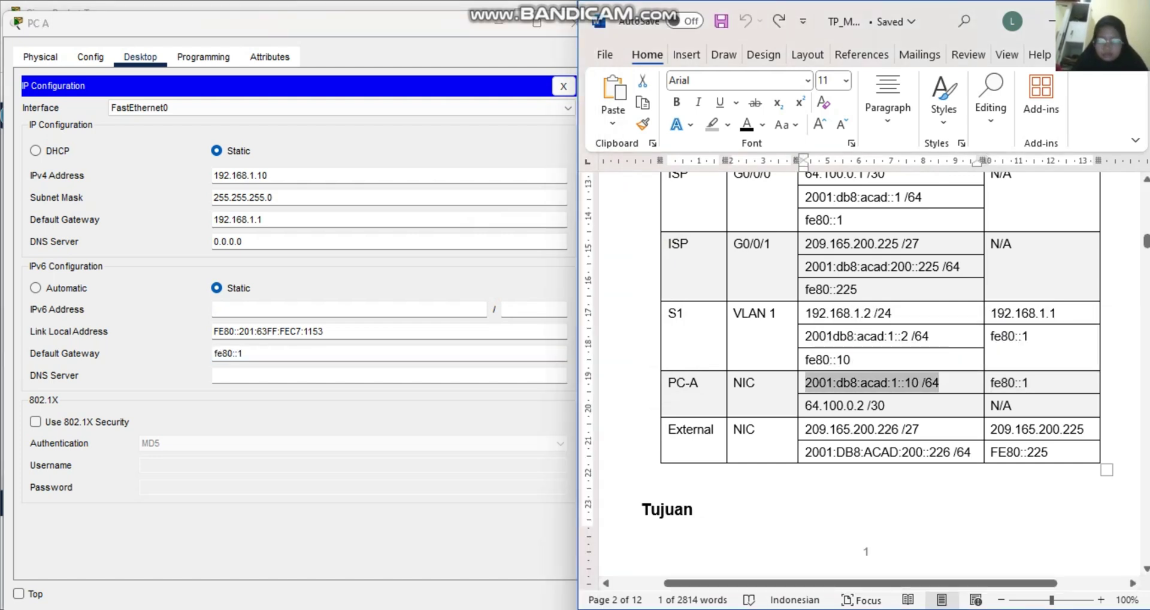
pyautogui.hotkey('alt', 'Tab')
pyautogui.hotkey('ctrl', 'v')
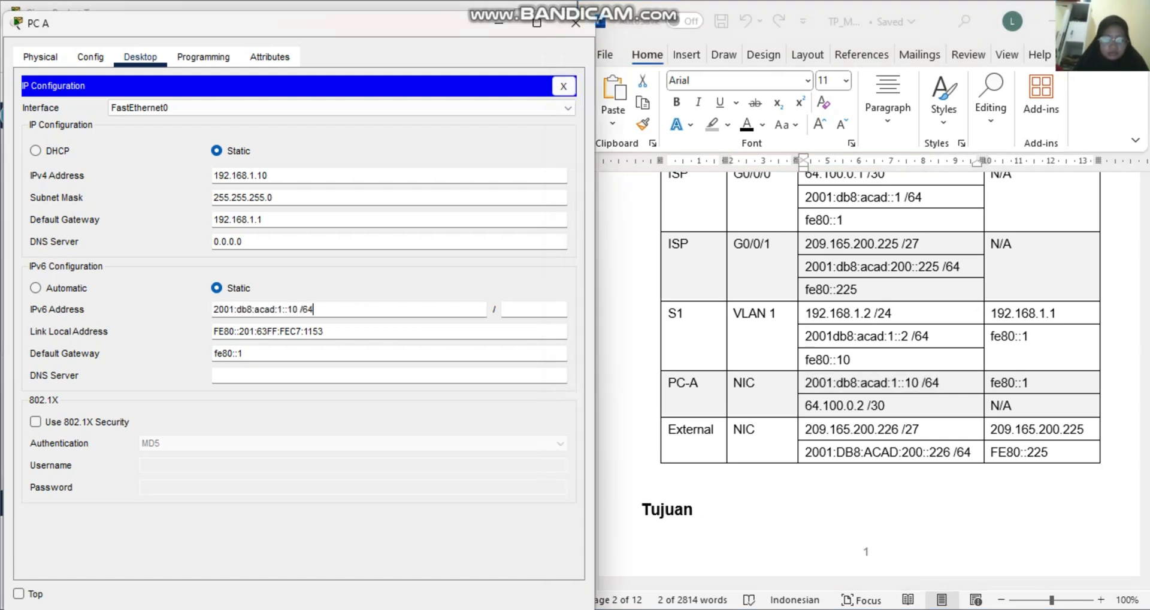
pyautogui.press('BackSpace')
pyautogui.press('BackSpace')
pyautogui.press('BackSpace')
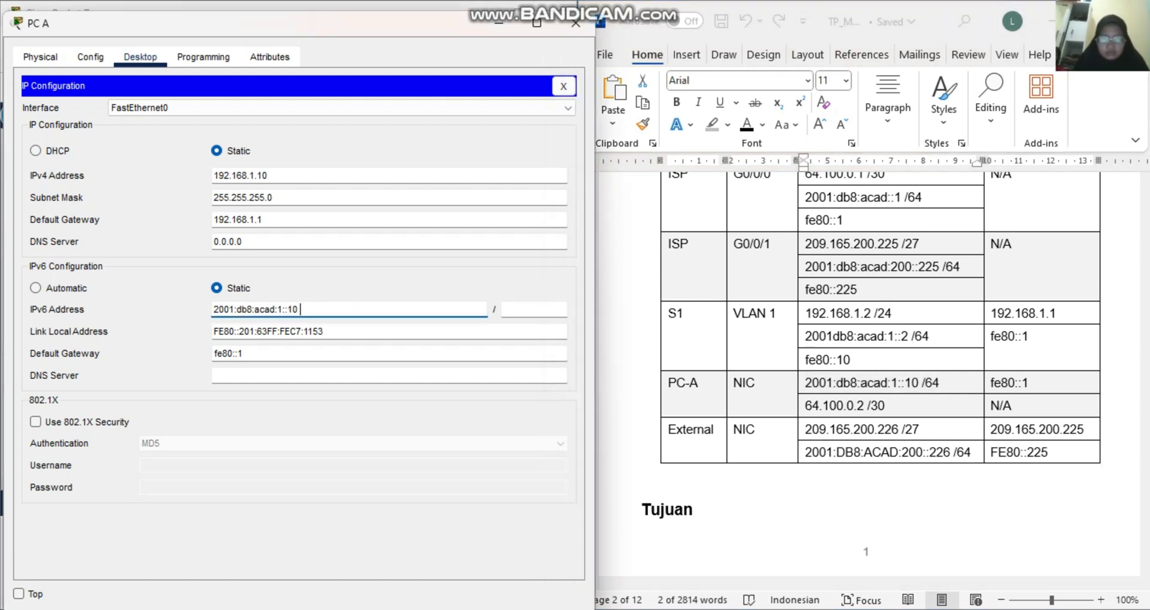
pyautogui.press('Tab')
pyautogui.write('64')
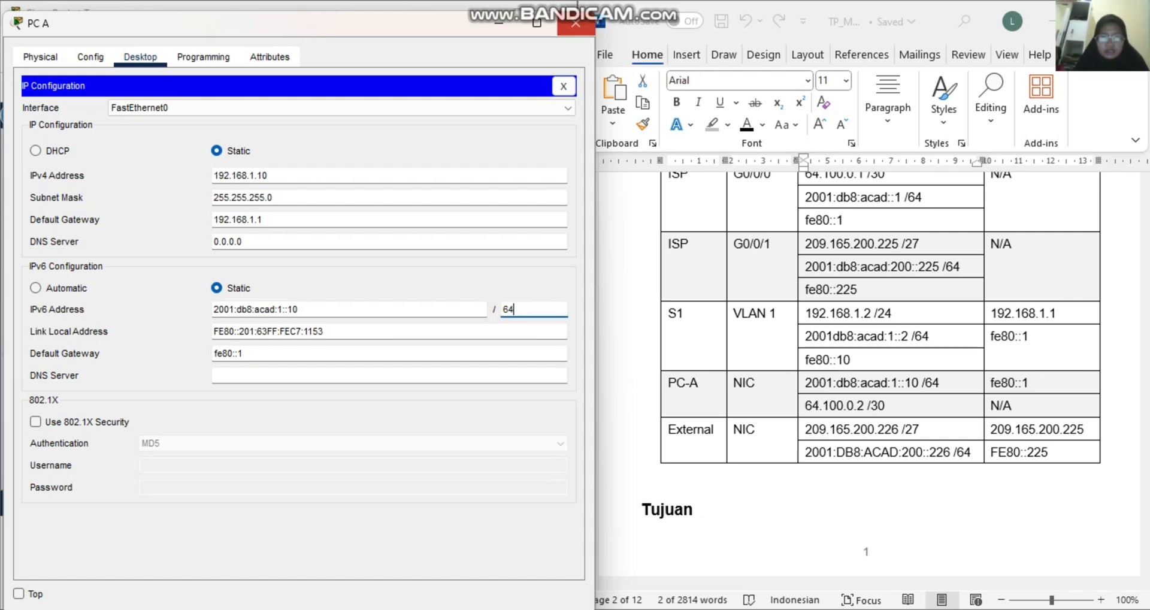
pyautogui.press('Return')
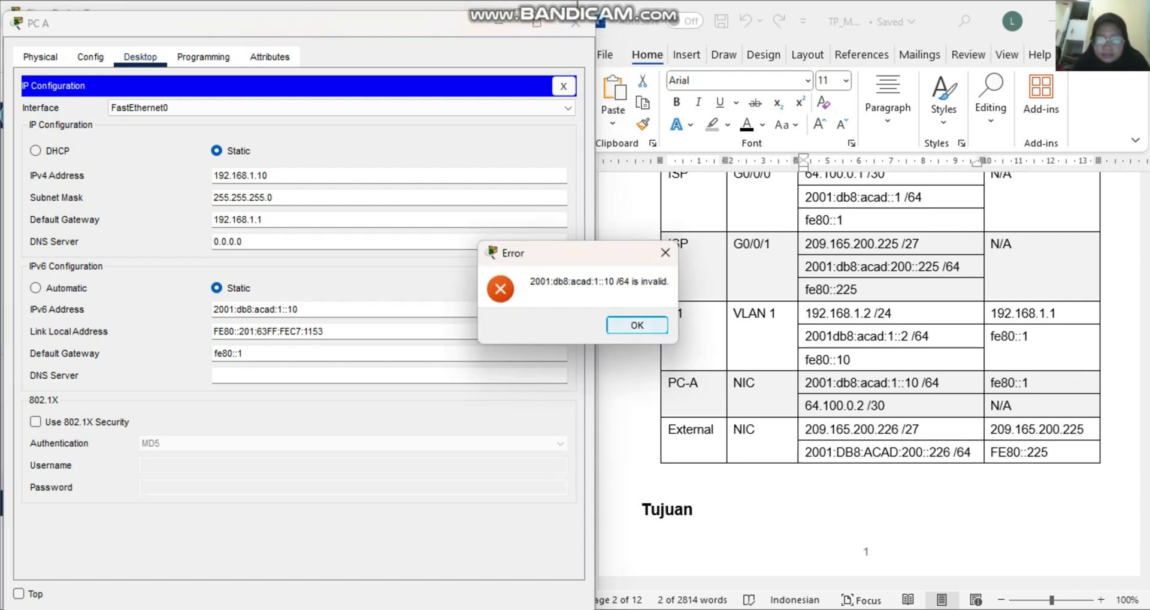
pyautogui.press('Return')
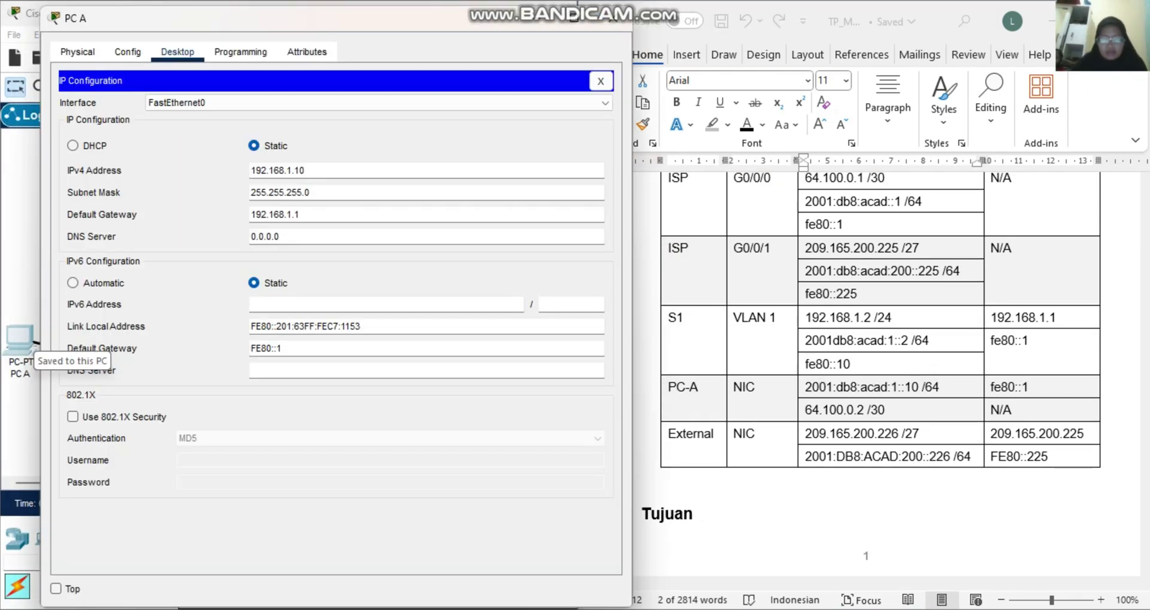
# Enter PC A's IPv6 address manually as 2001:db8:acad:1::10 with prefix length 64 and close its window.
pyautogui.write('2001')
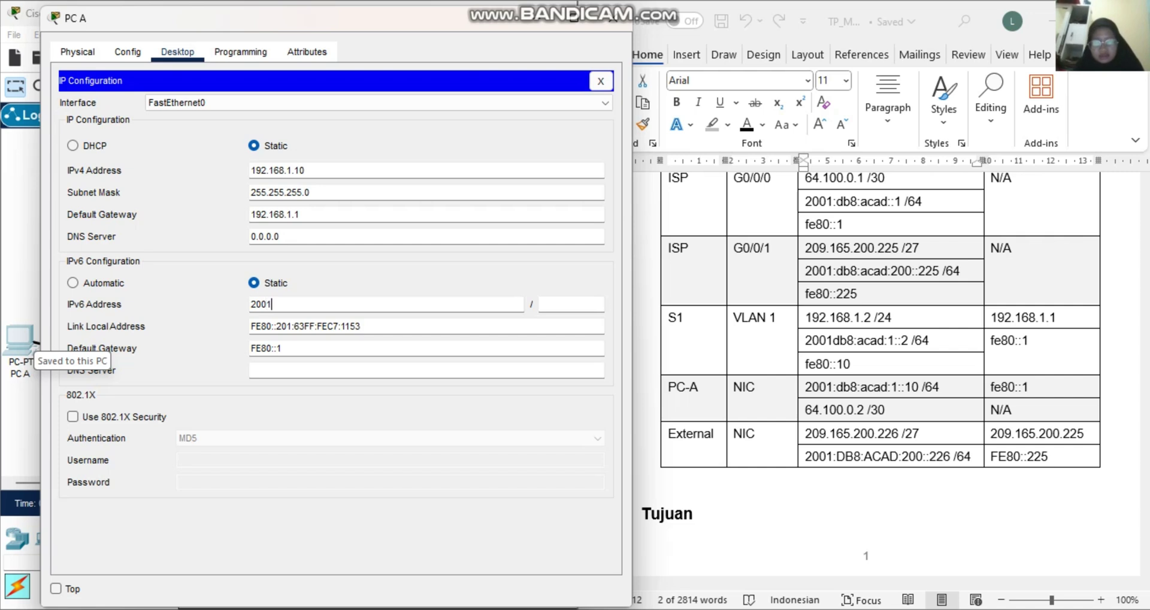
pyautogui.write(':')
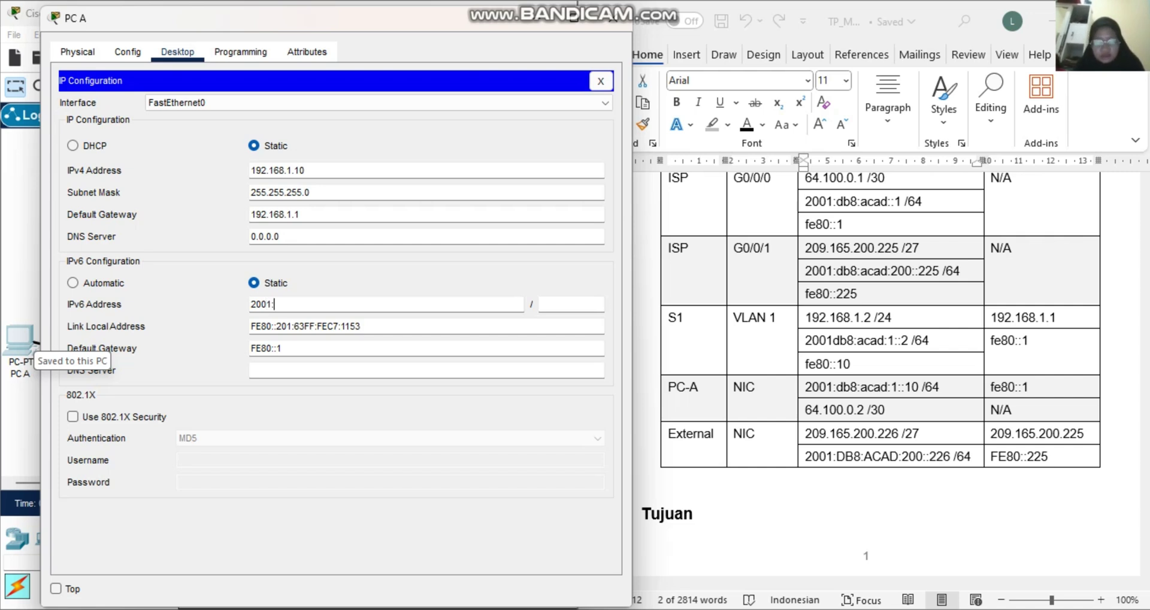
pyautogui.write('db8')
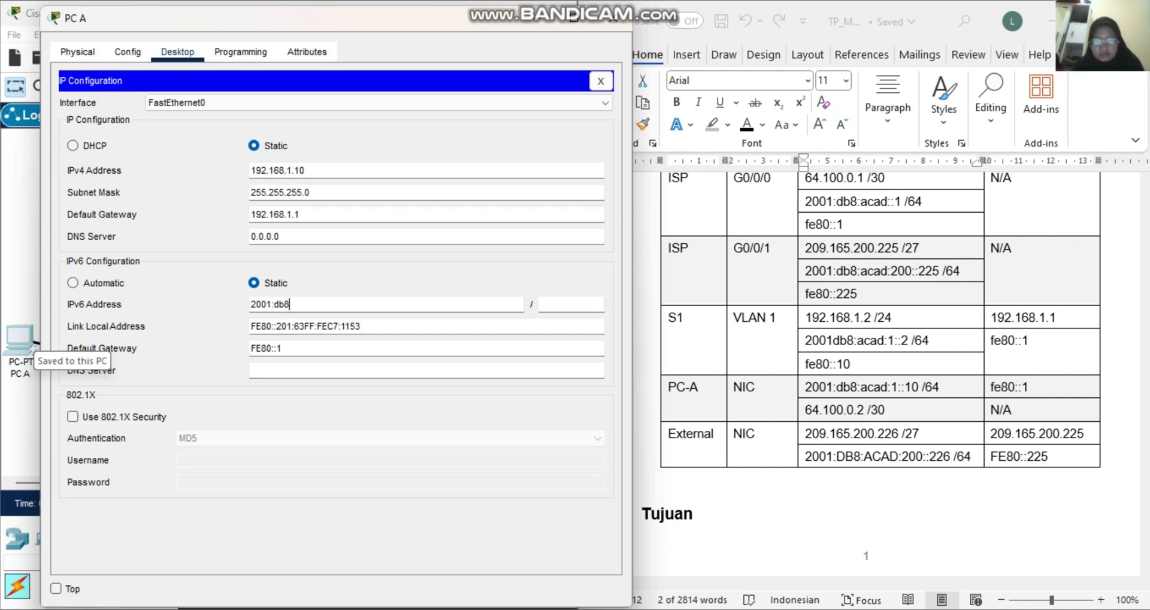
pyautogui.write(':acad')
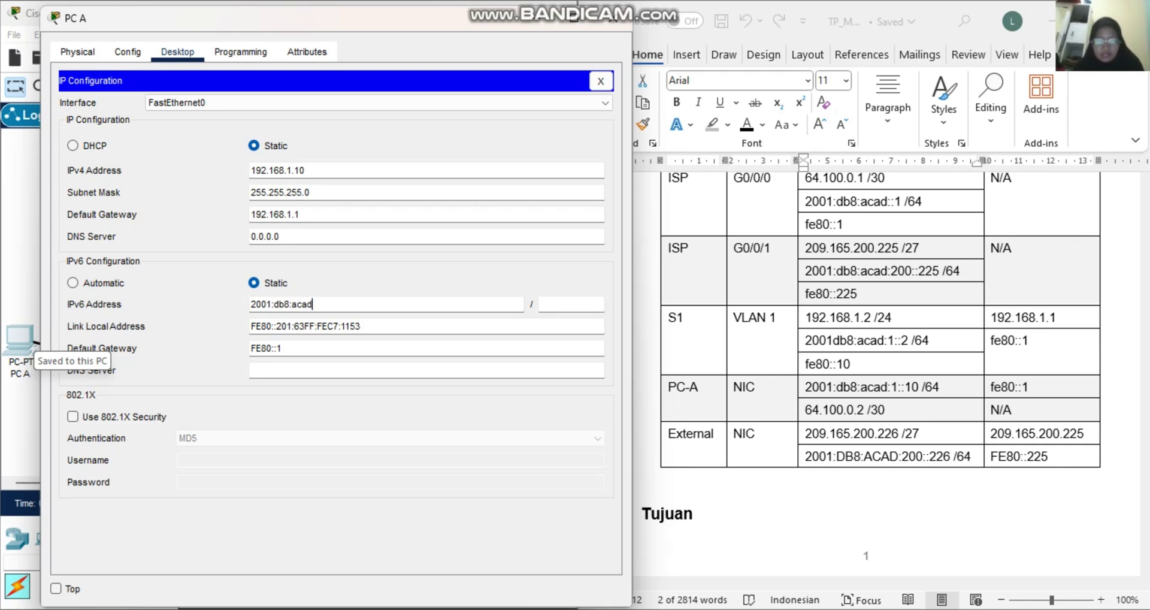
pyautogui.write(':1::1')
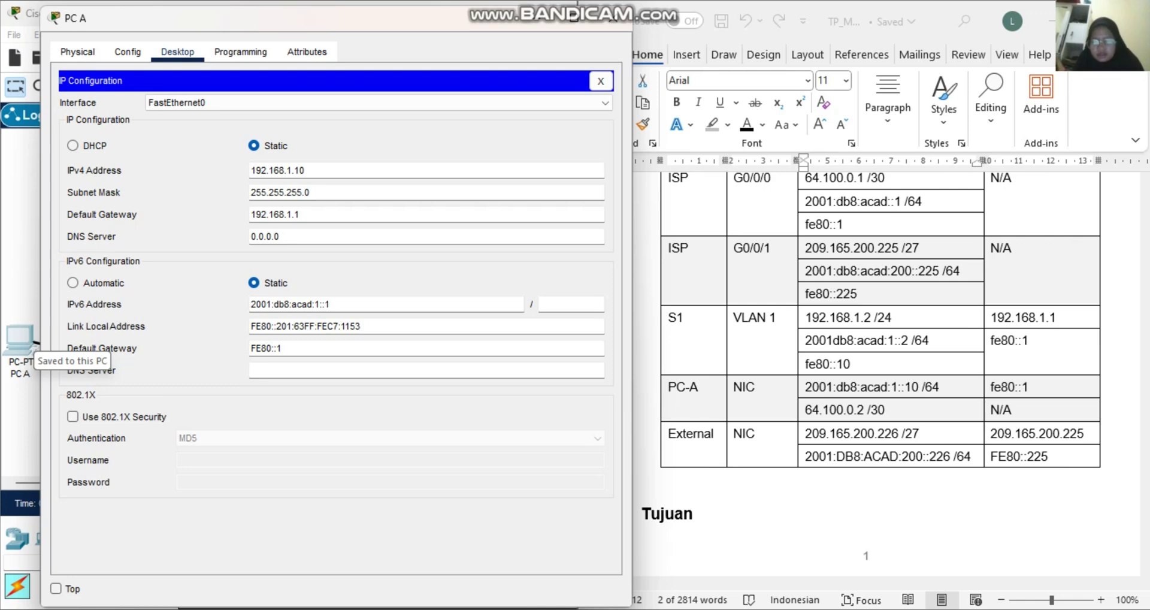
pyautogui.write('0')
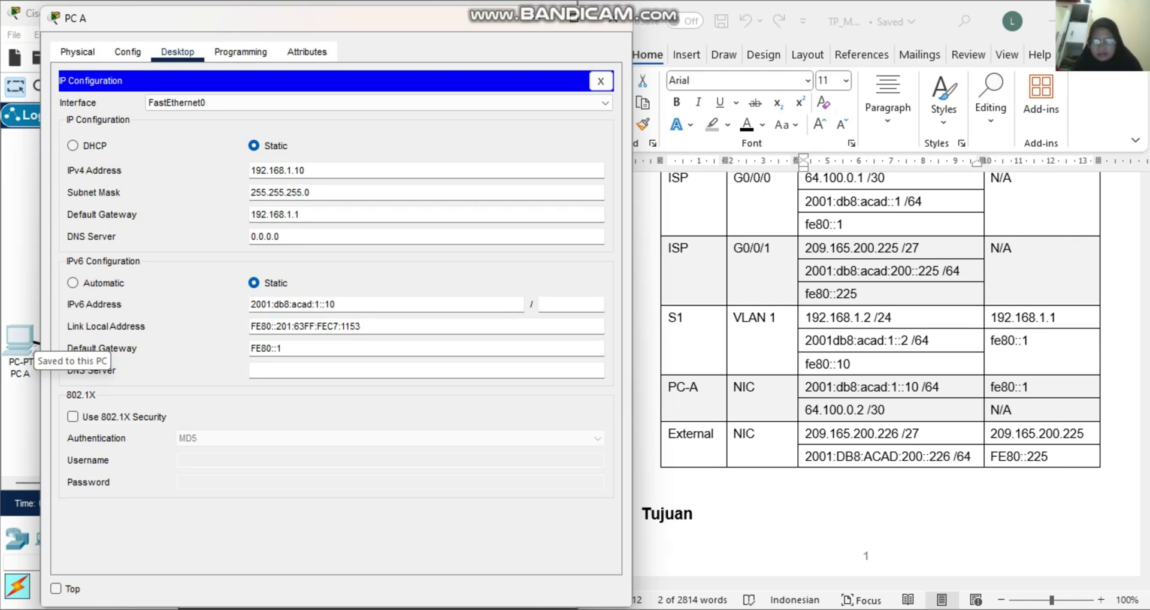
pyautogui.write('64')
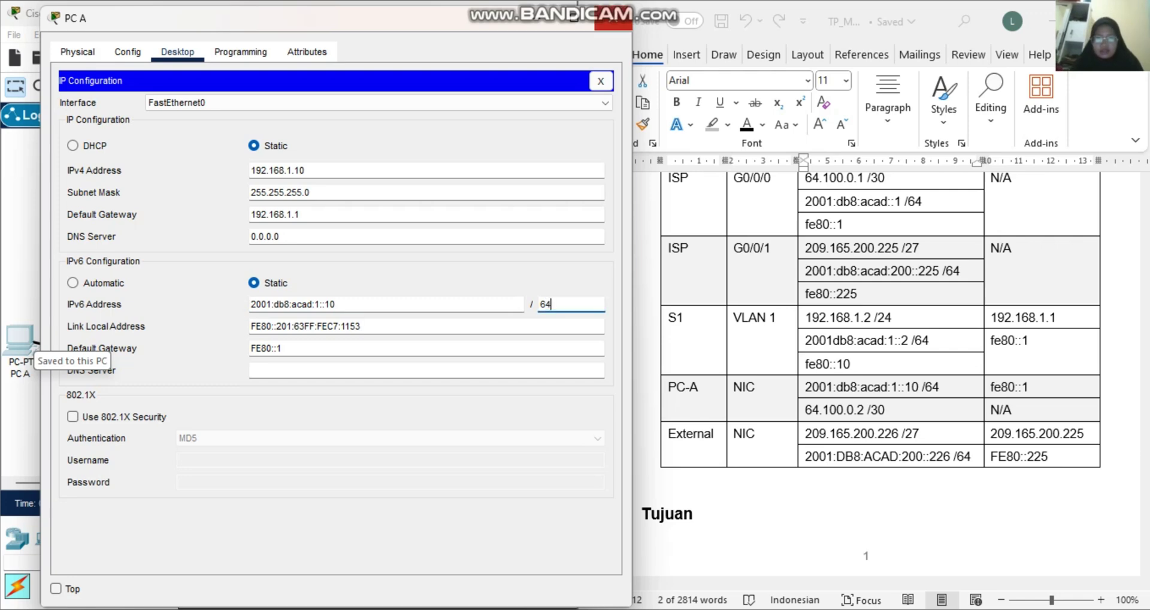
pyautogui.click(615, 17)
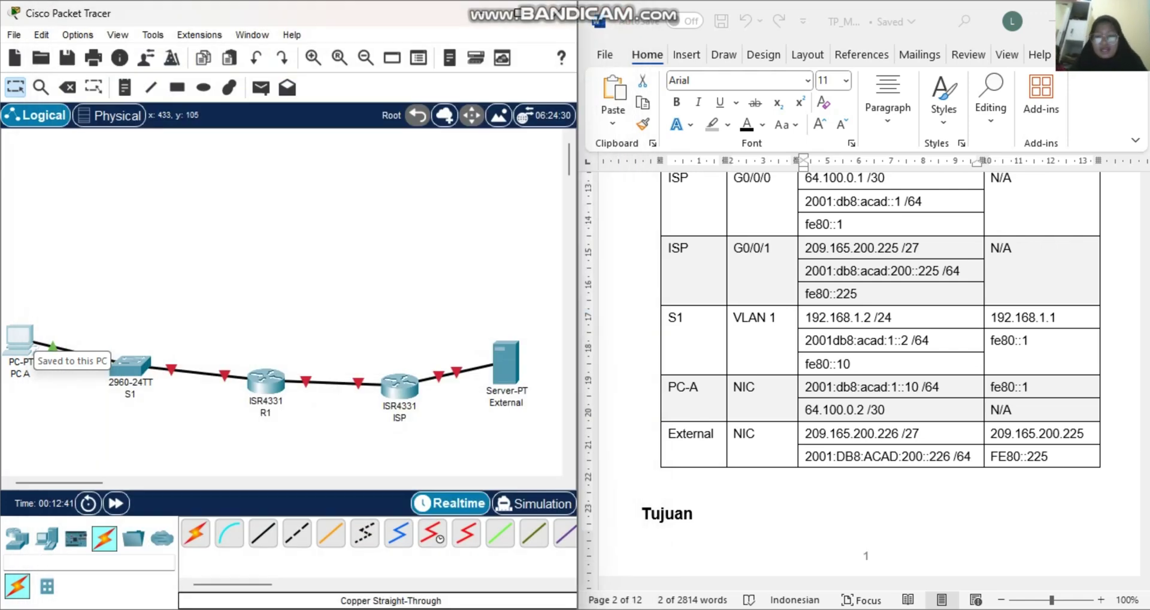
# Open the External server's IP configuration and place its window clear of the addressing table in the lab document.
pyautogui.scroll(3, 880, 365)
pyautogui.scroll(5, 881, 377)
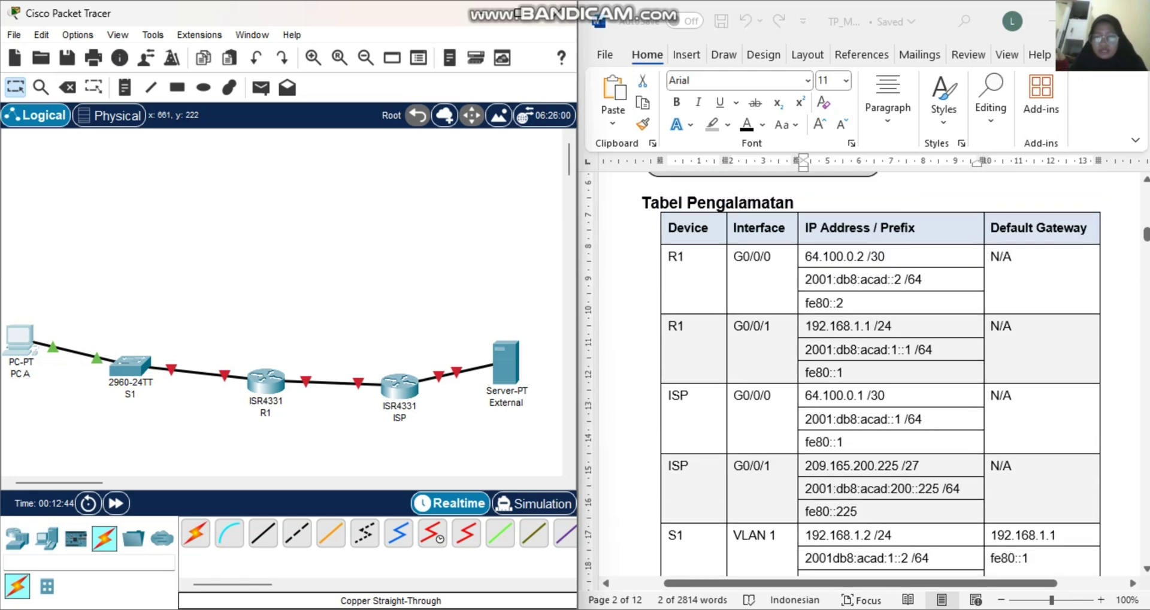
pyautogui.click(506, 362)
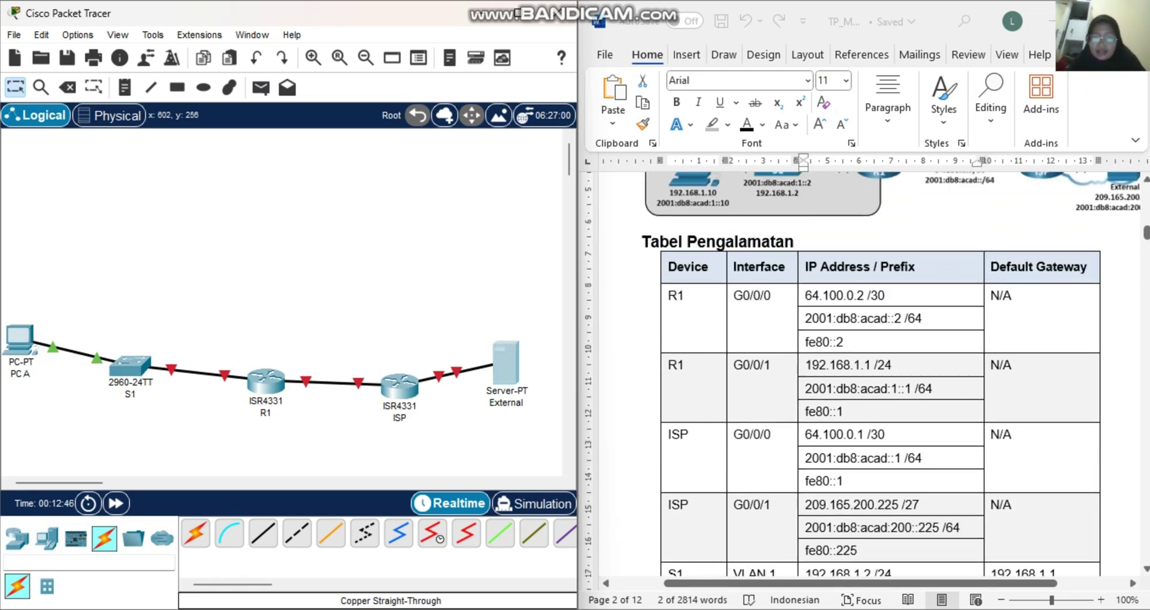
pyautogui.click(527, 53)
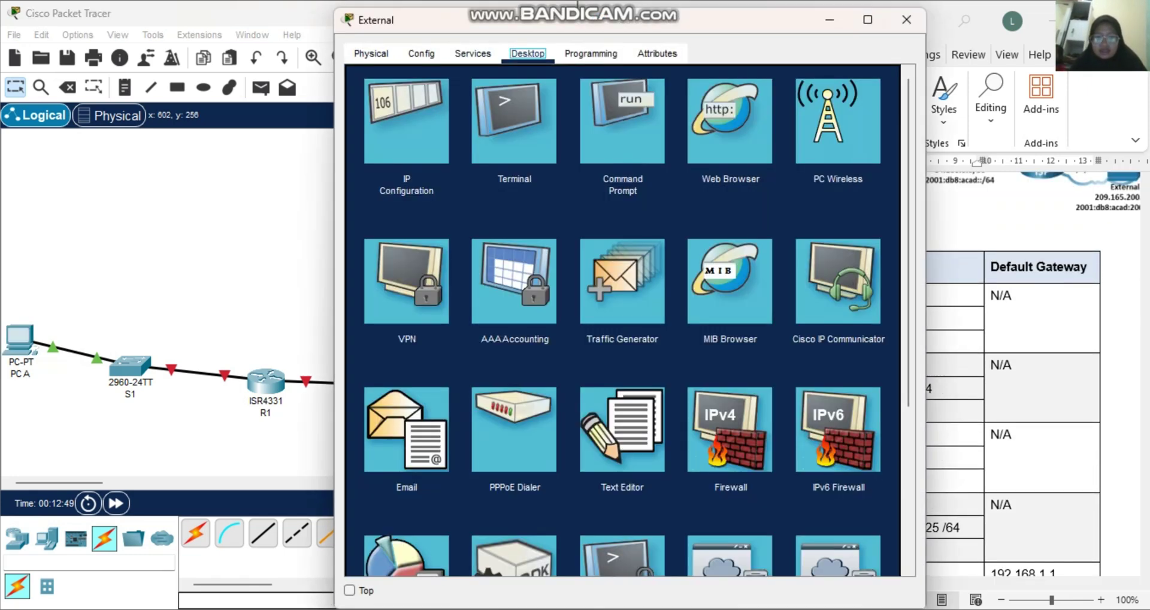
pyautogui.click(406, 117)
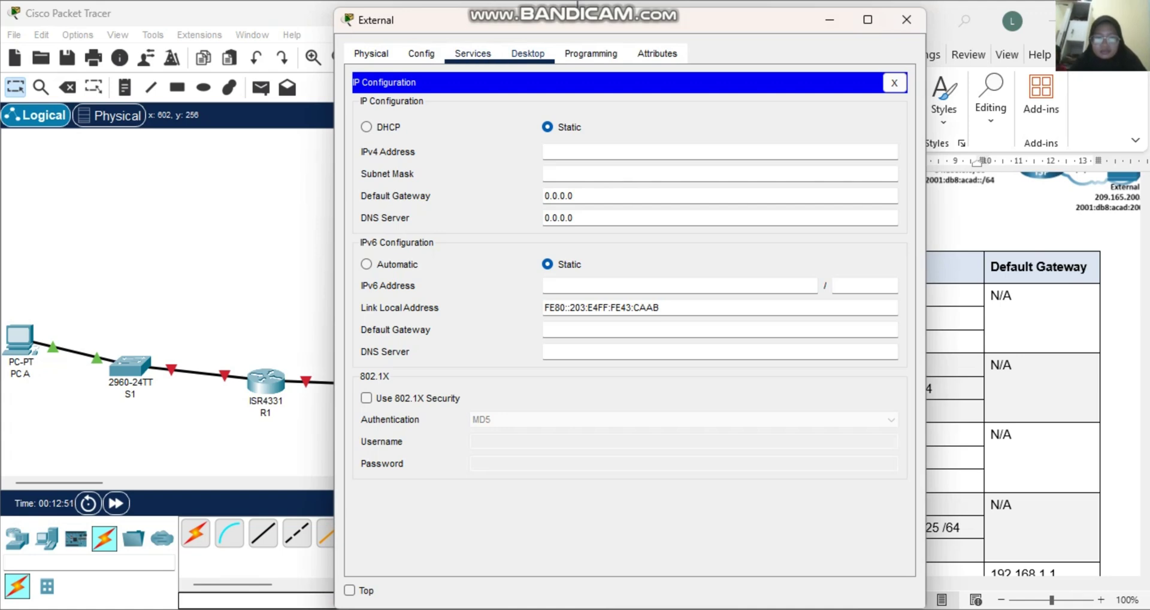
pyautogui.moveTo(584, 27); pyautogui.dragTo(305, 25)
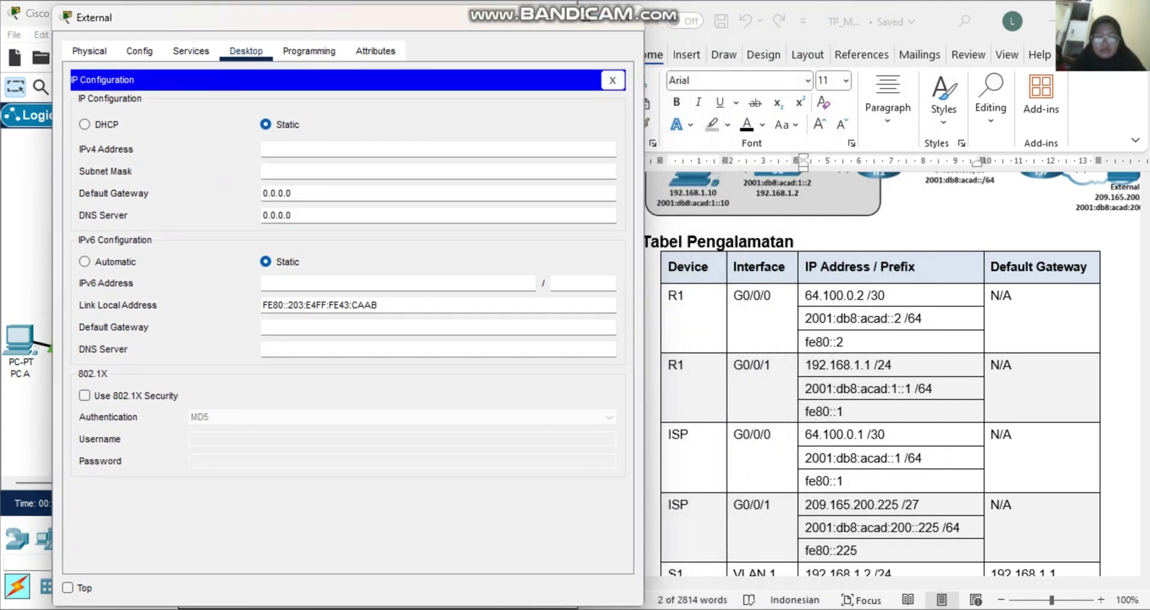
# Set the External server's static IPv4 address to 209.165.200.226 with subnet mask 255.255.255.224.
pyautogui.scroll(2, 892, 372)
pyautogui.hscroll(1, 892, 371)
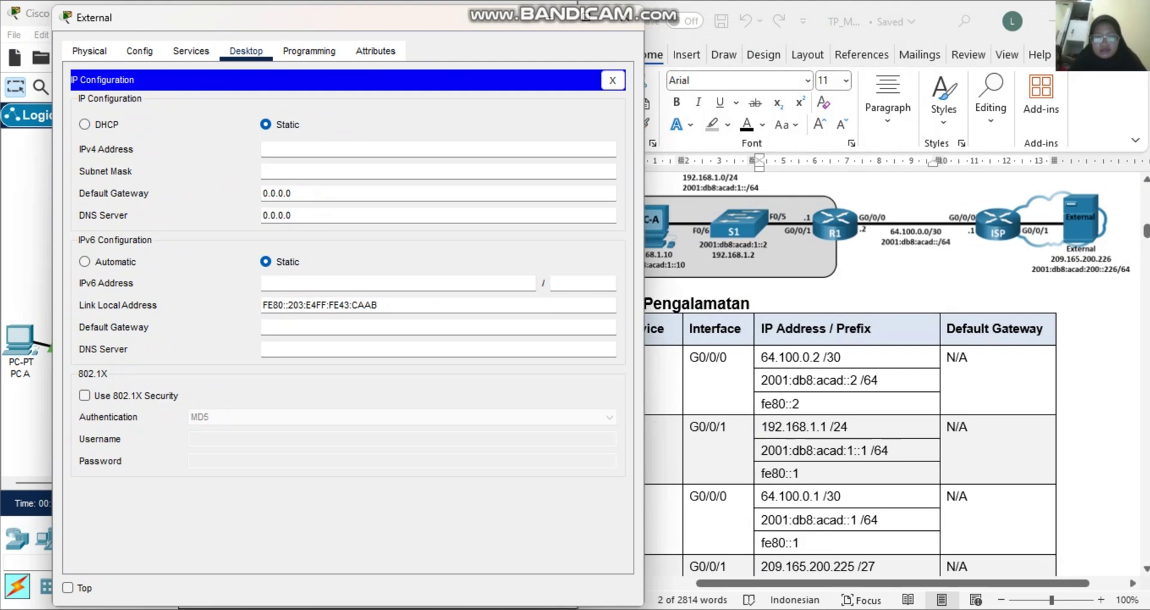
pyautogui.write('2')
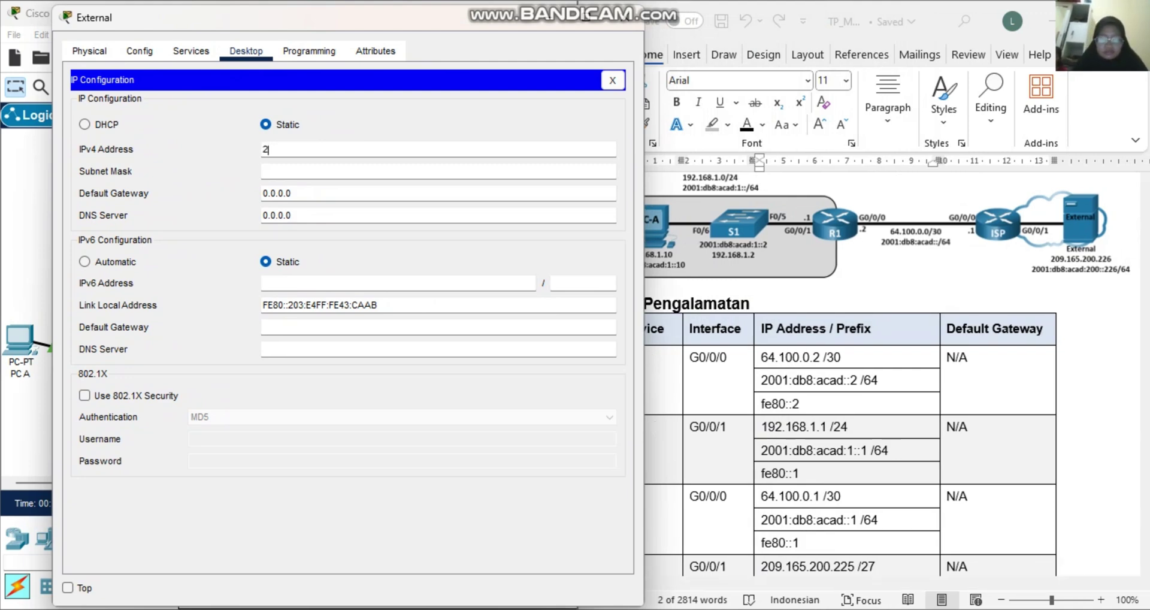
pyautogui.write('09.16')
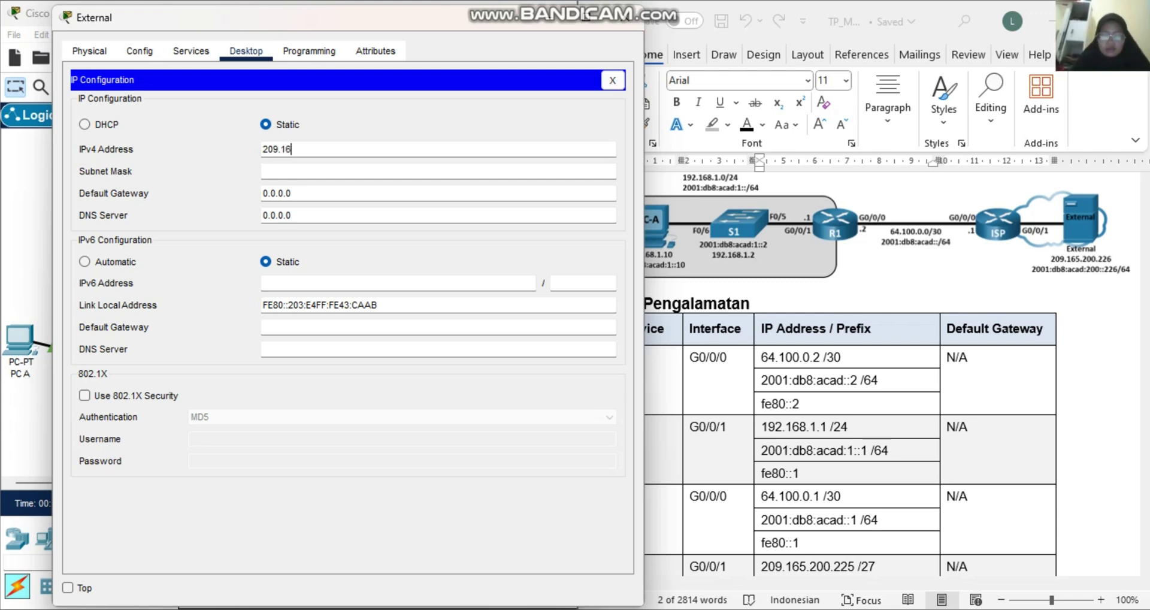
pyautogui.write('5.200')
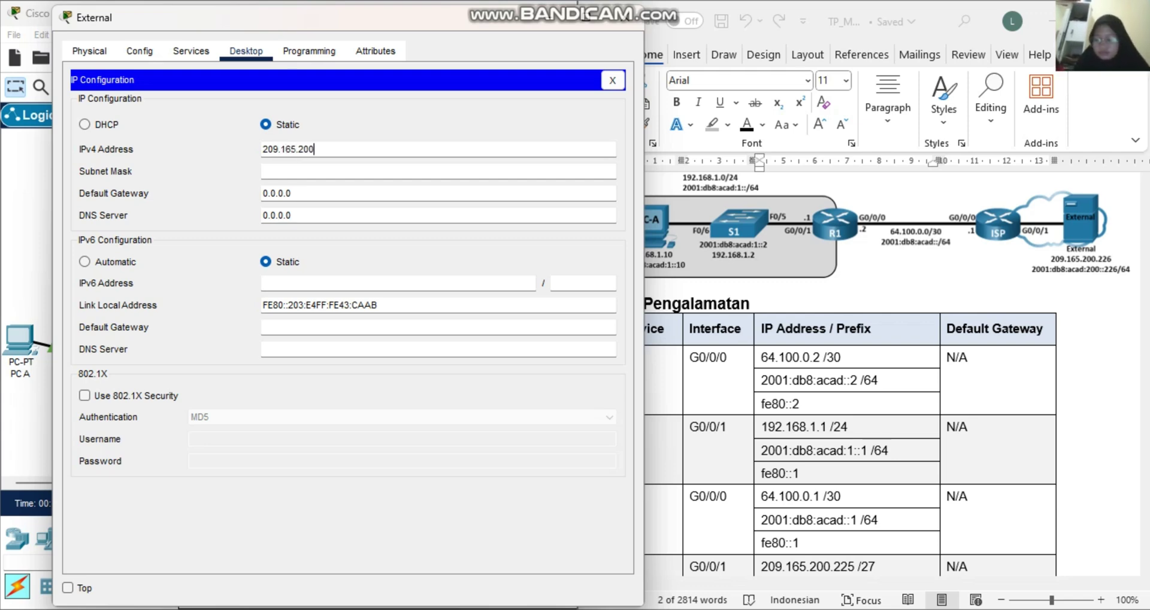
pyautogui.write('.226')
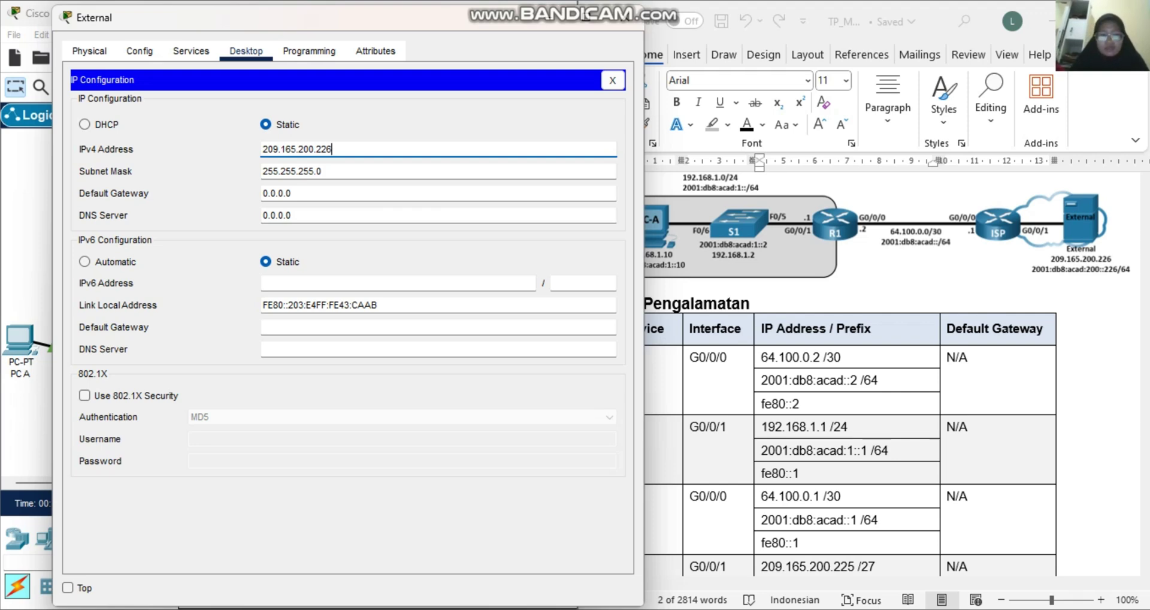
pyautogui.click(322, 171)
pyautogui.press('BackSpace')
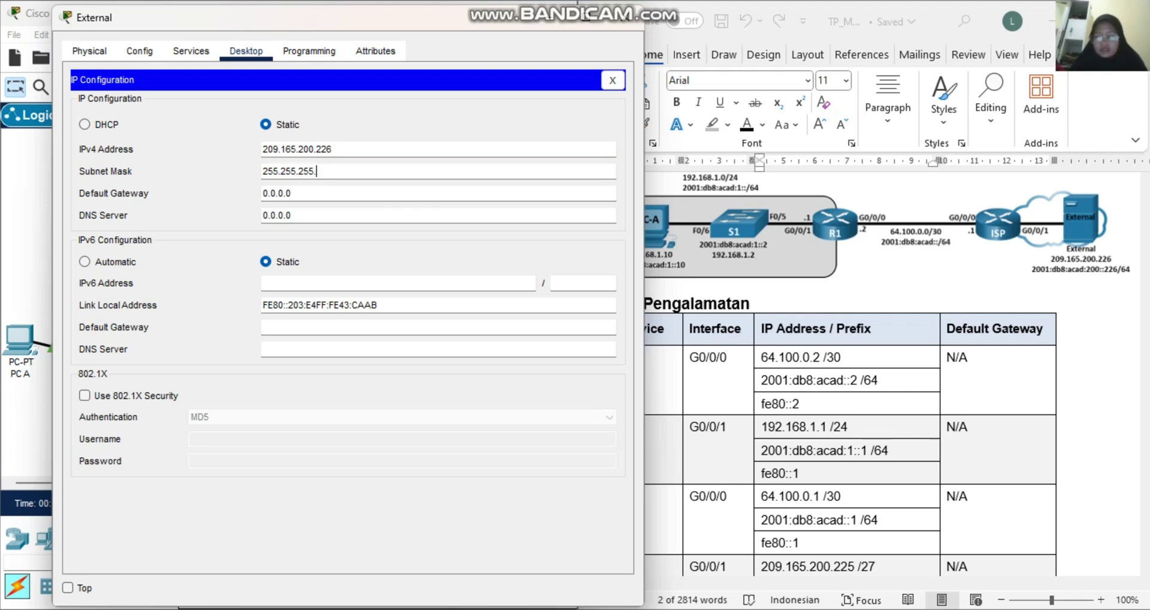
pyautogui.write('224')
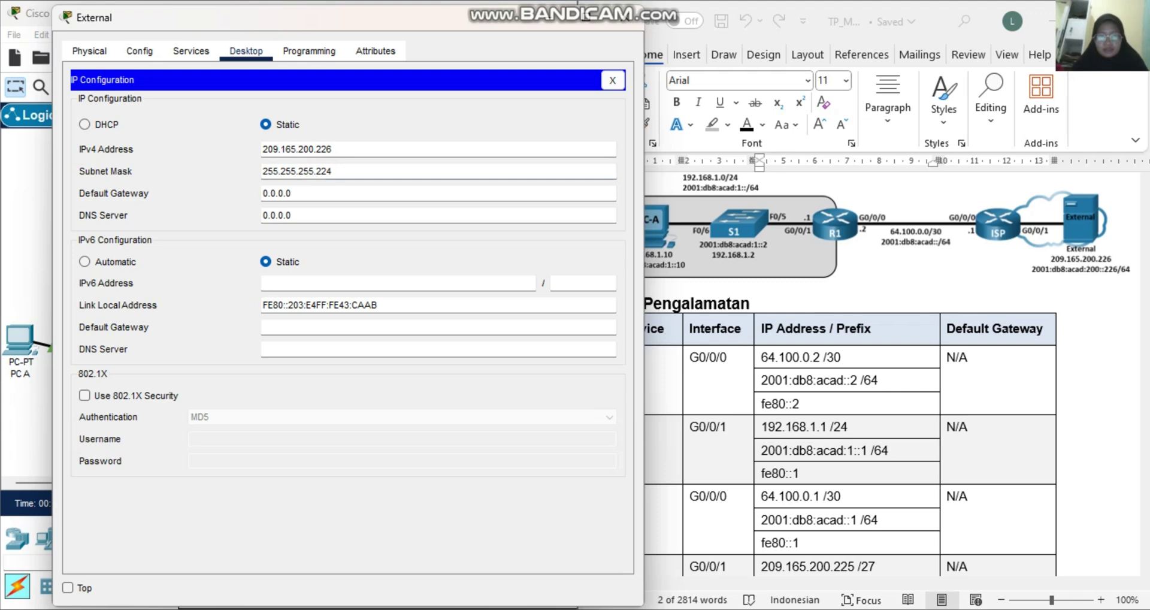
# Copy External's gateway 209.165.200.225 from the addressing table into the server's IPv4 default gateway.
pyautogui.click(291, 193)
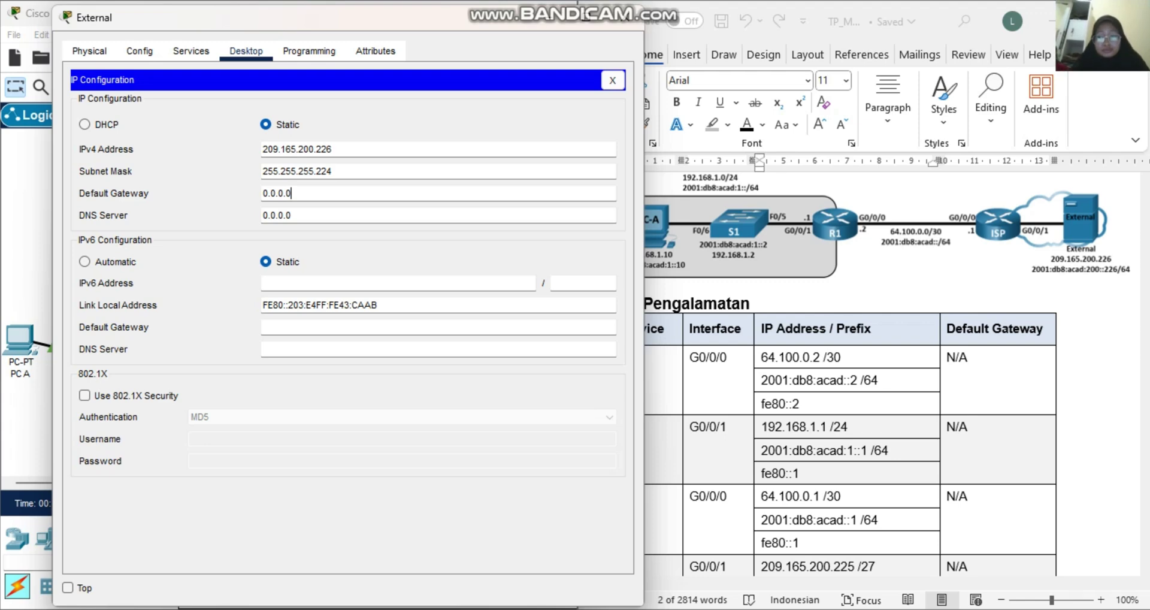
pyautogui.scroll(-3, 893, 371)
pyautogui.scroll(-3, 897, 371)
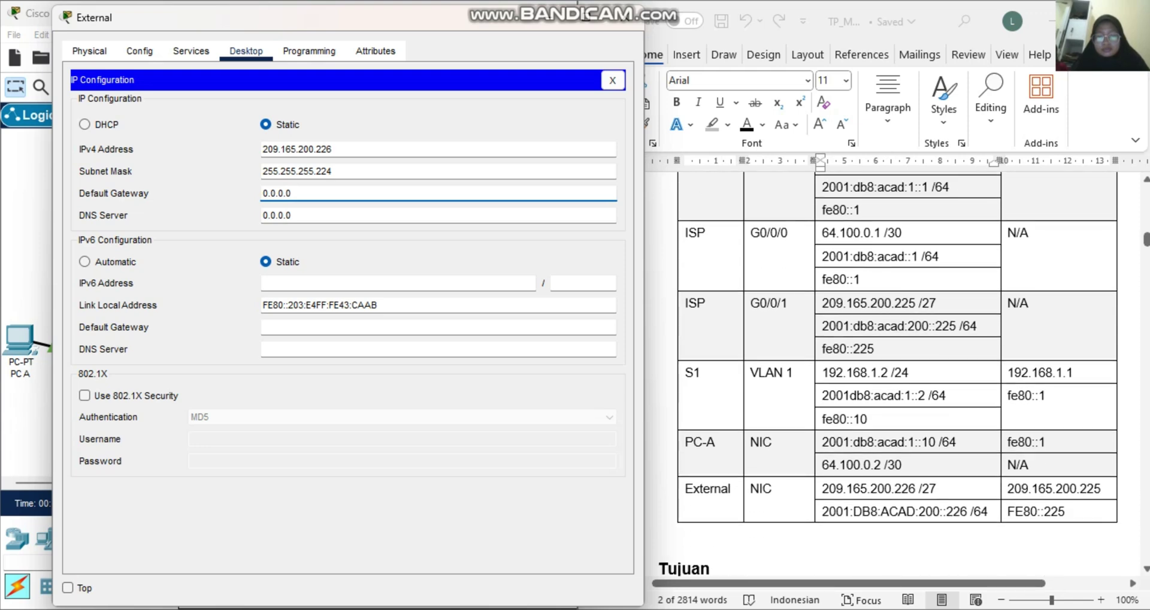
pyautogui.scroll(10, 899, 372)
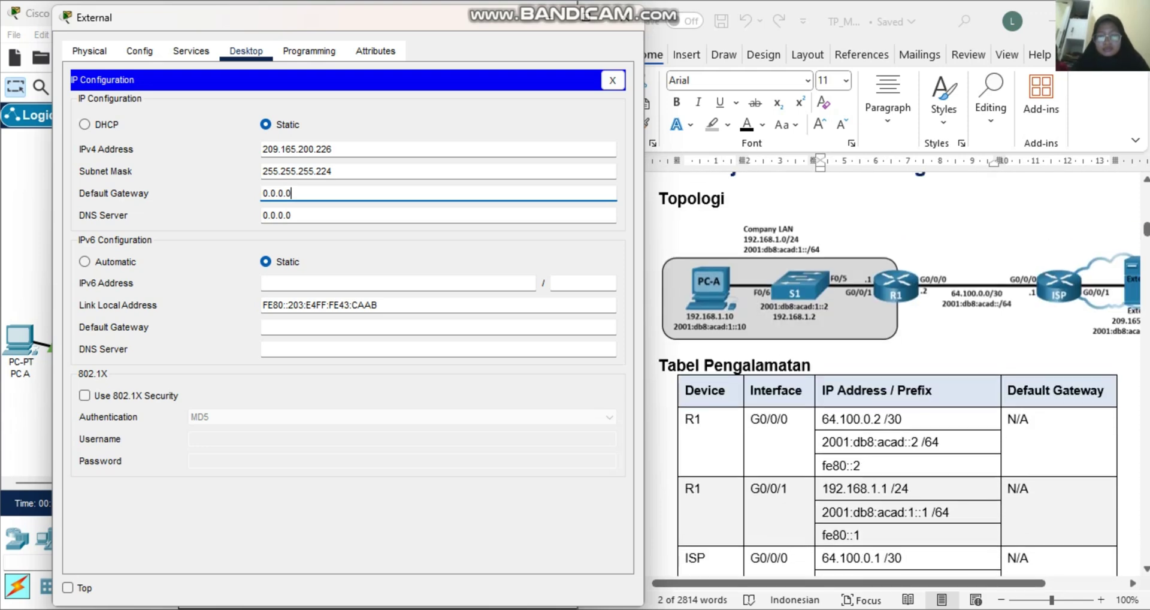
pyautogui.hscroll(2, 898, 371)
pyautogui.scroll(-10, 892, 371)
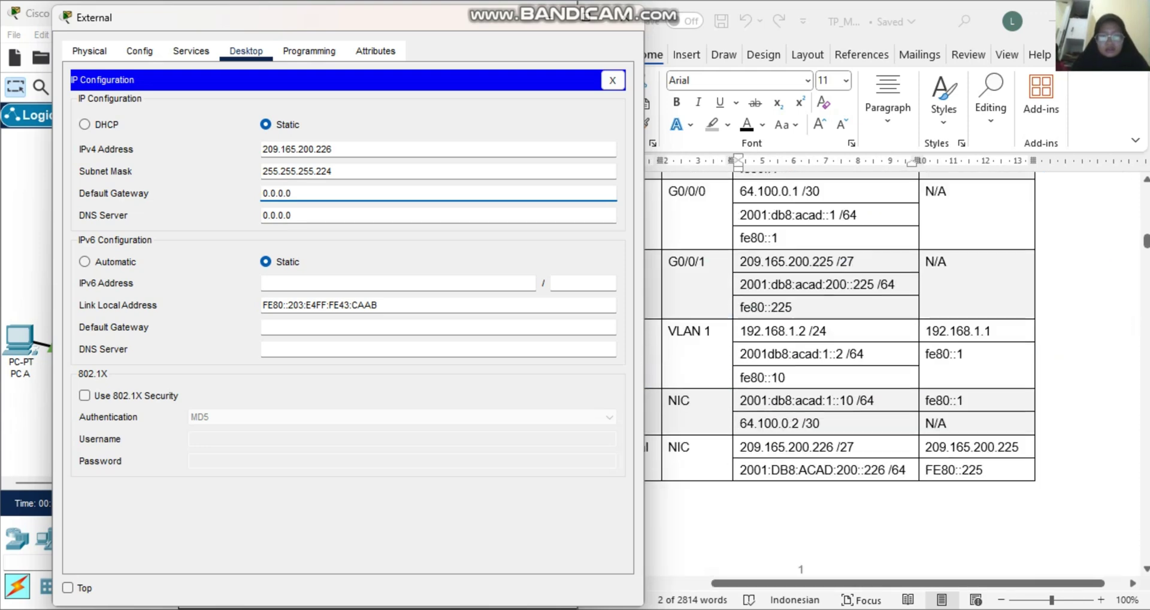
pyautogui.hotkey('alt', 'Tab')
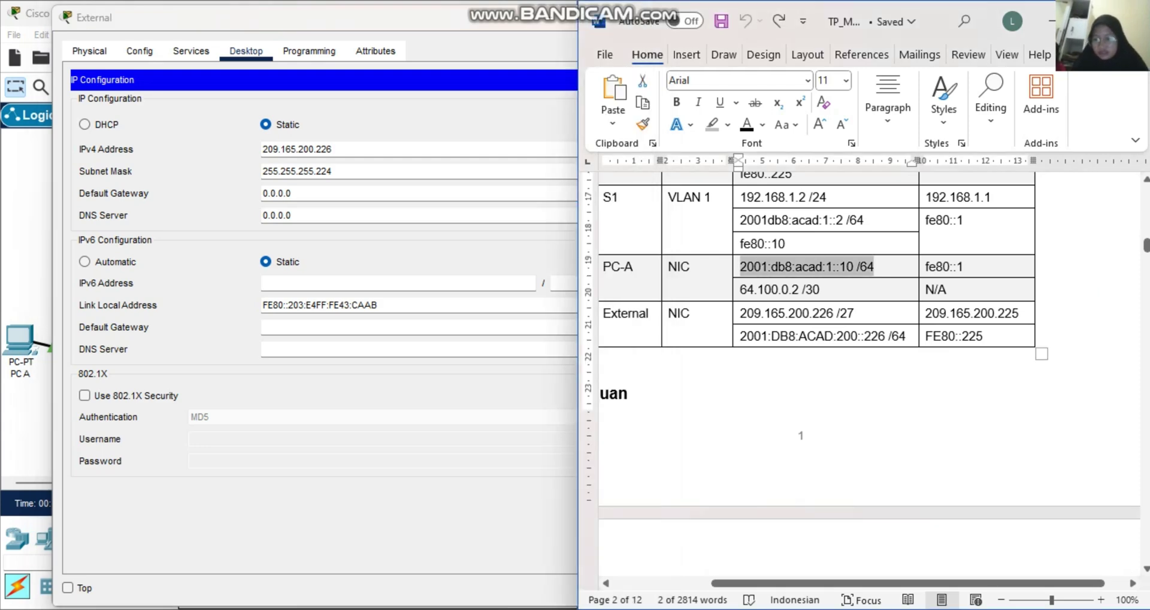
pyautogui.doubleClick(971, 312)
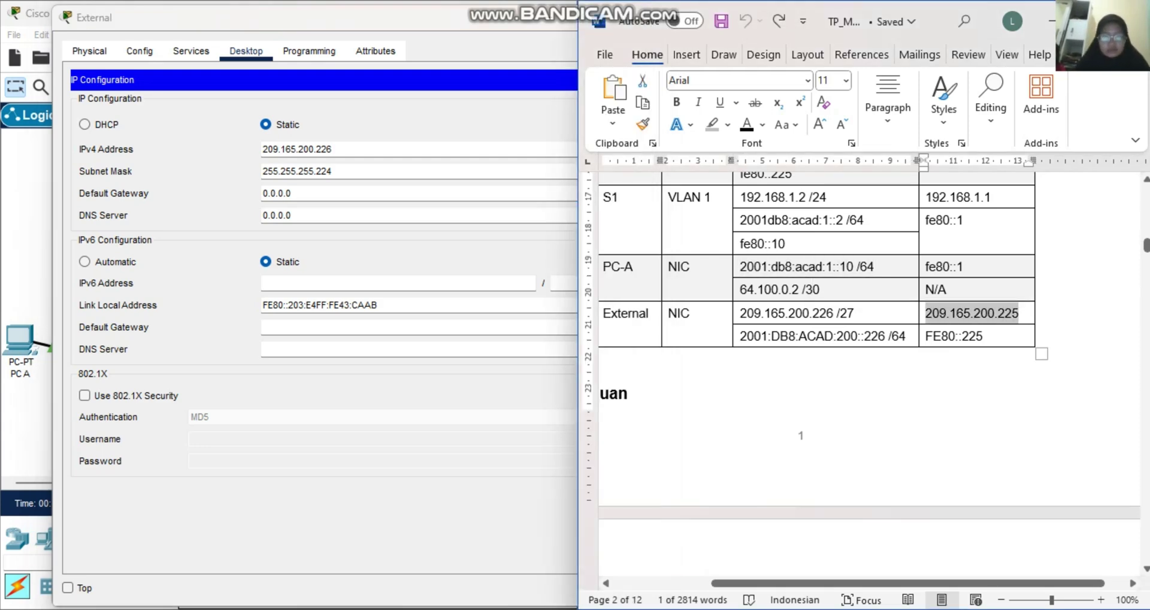
pyautogui.hotkey('ctrl', 'c')
pyautogui.hotkey('alt', 'Tab')
pyautogui.moveTo(291, 193); pyautogui.dragTo(263, 193)
pyautogui.hotkey('ctrl', 'v')
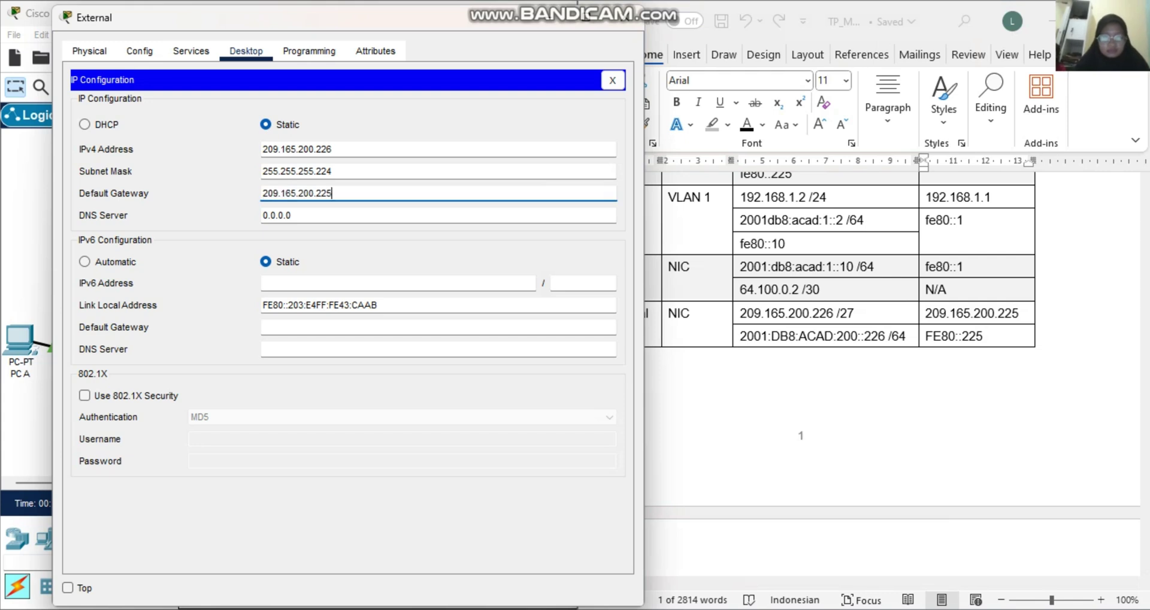
# Try to copy External's IPv6 address 2001:DB8:ACAD:200::226 from the addressing table into the server, with prefix length 64.
pyautogui.click(384, 282)
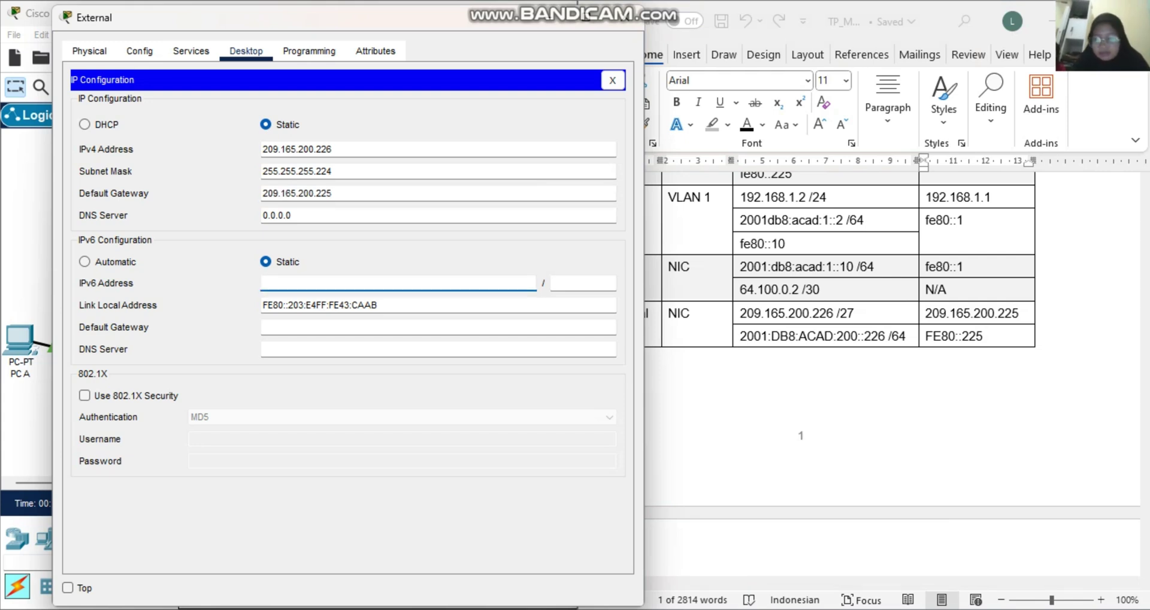
pyautogui.hotkey('alt', 'Tab')
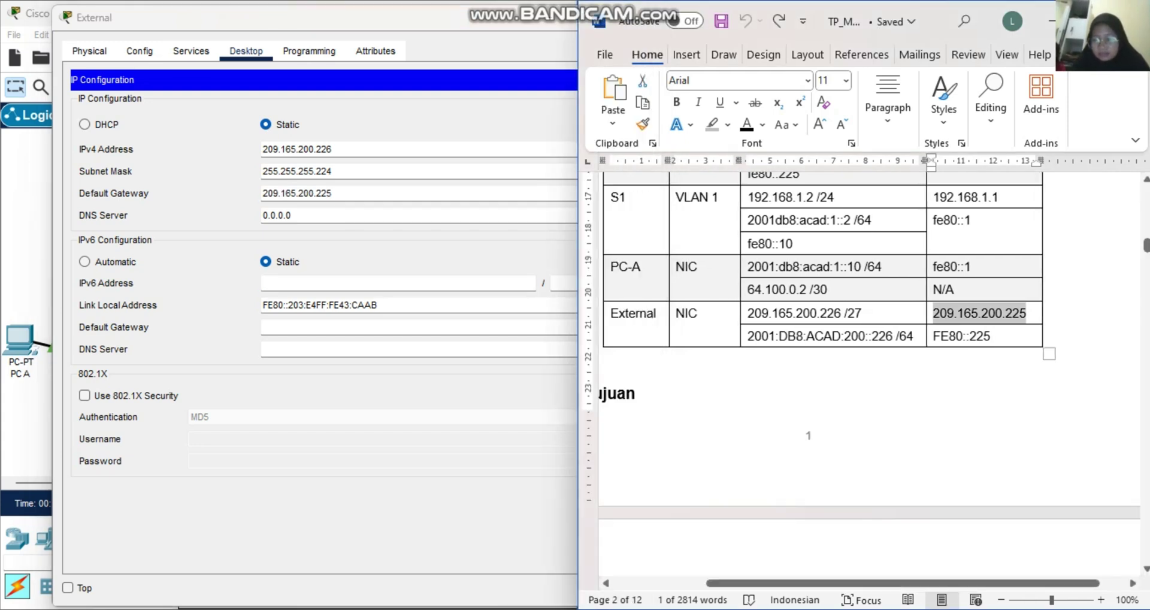
pyautogui.click(886, 335)
pyautogui.moveTo(895, 336); pyautogui.dragTo(748, 335)
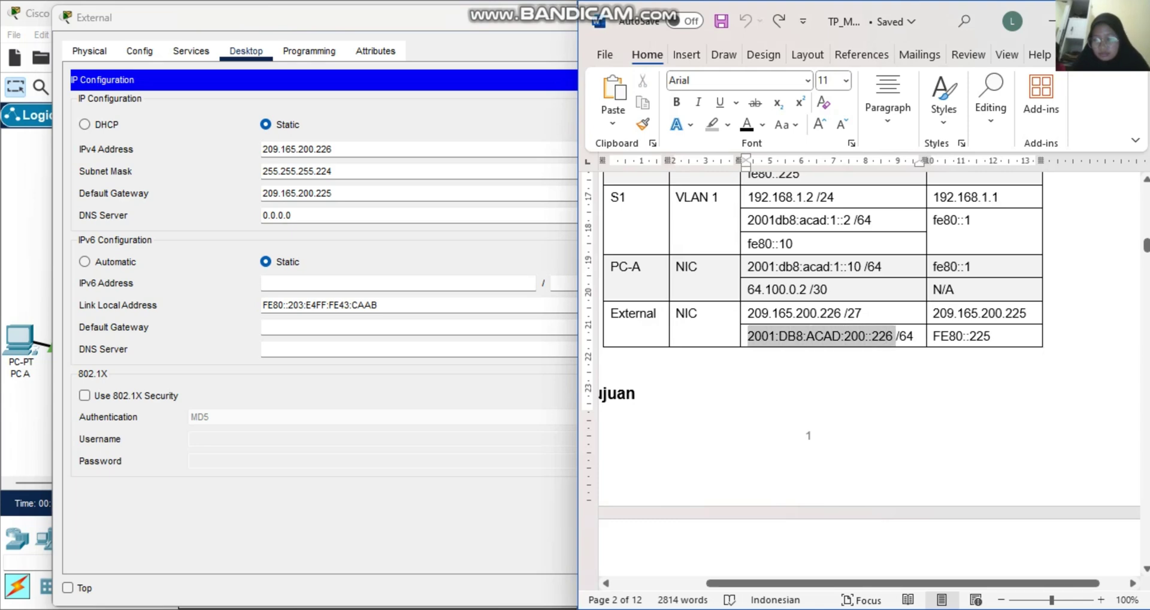
pyautogui.hotkey('ctrl', 'c')
pyautogui.hotkey('alt', 'Tab')
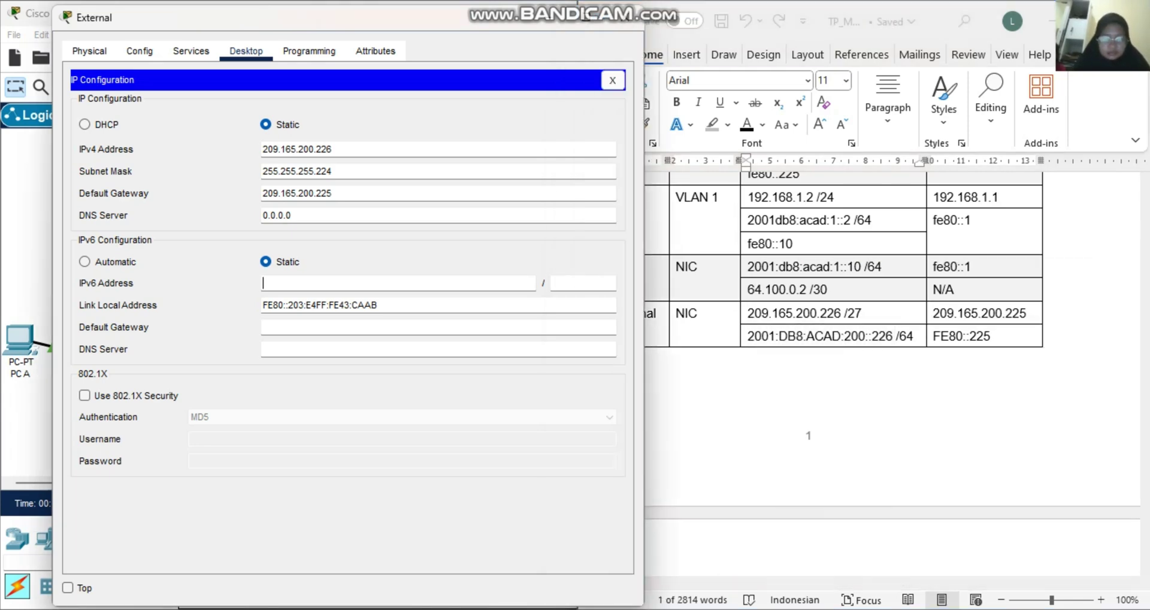
pyautogui.hotkey('ctrl', 'v')
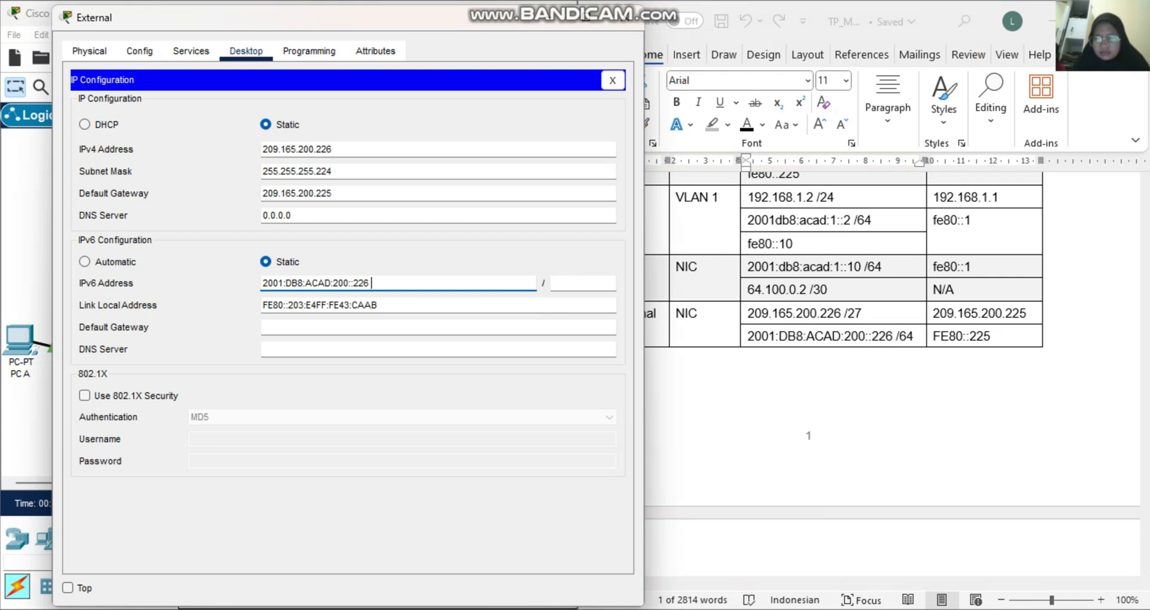
pyautogui.click(575, 283)
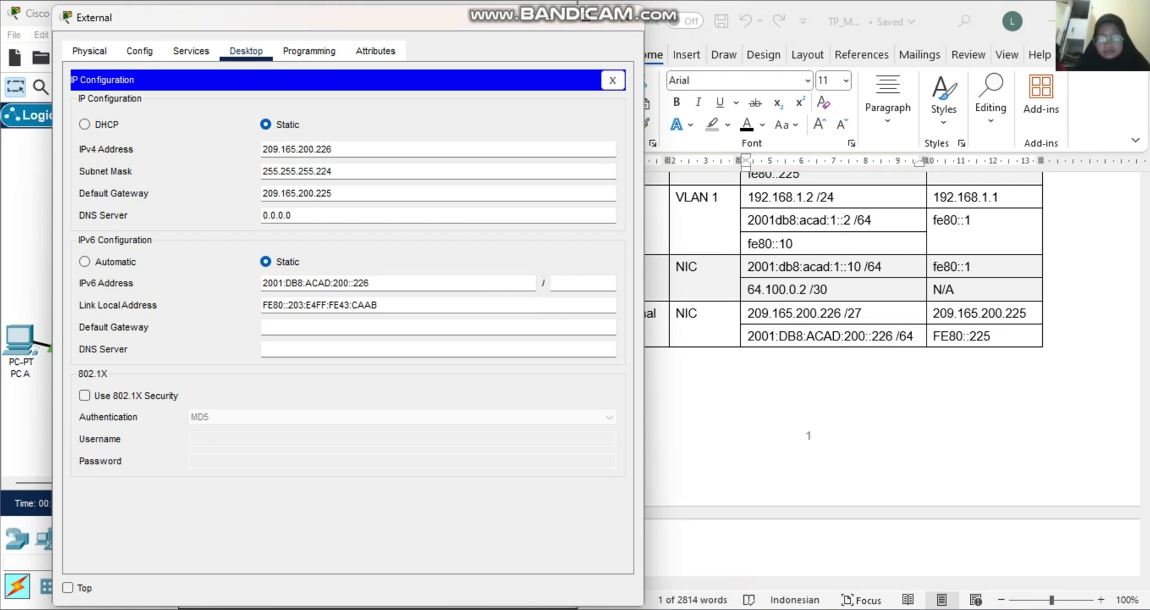
pyautogui.write('64')
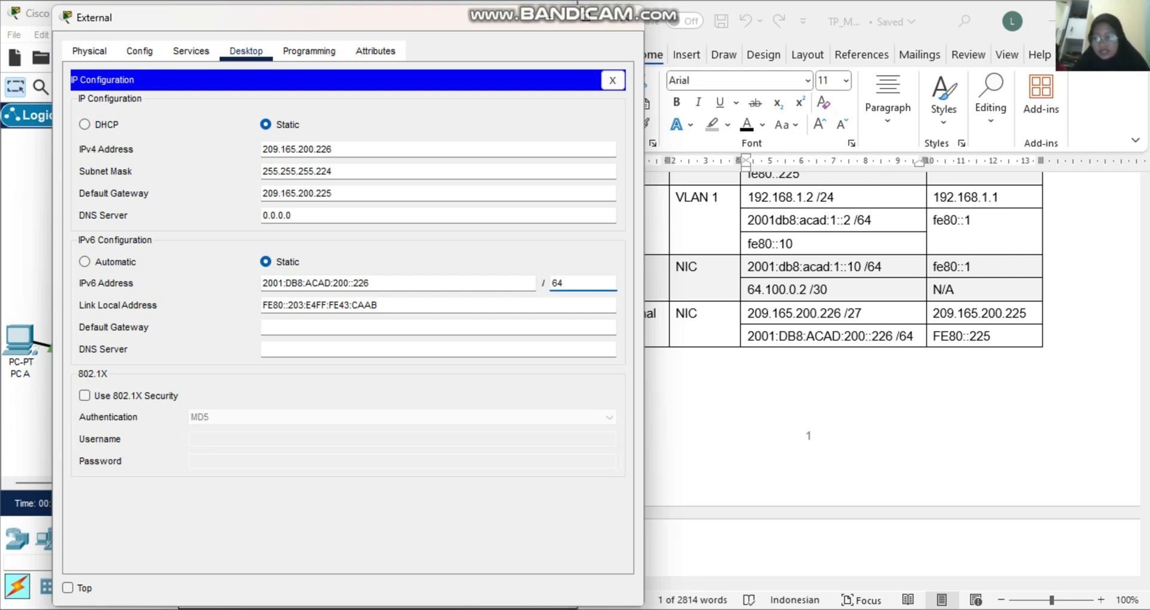
# Copy External's gateway FE80::225 from the addressing table into the server's IPv6 default gateway, dismissing the address error.
pyautogui.hotkey('alt', 'Tab')
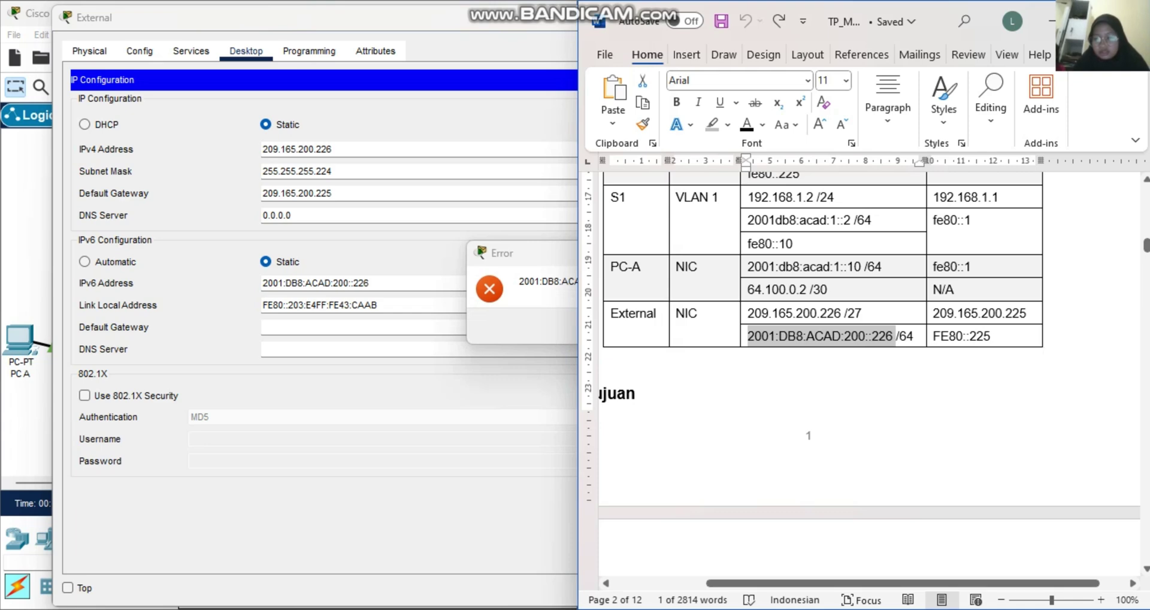
pyautogui.press('Tab')
pyautogui.hotkey('alt', 'Tab')
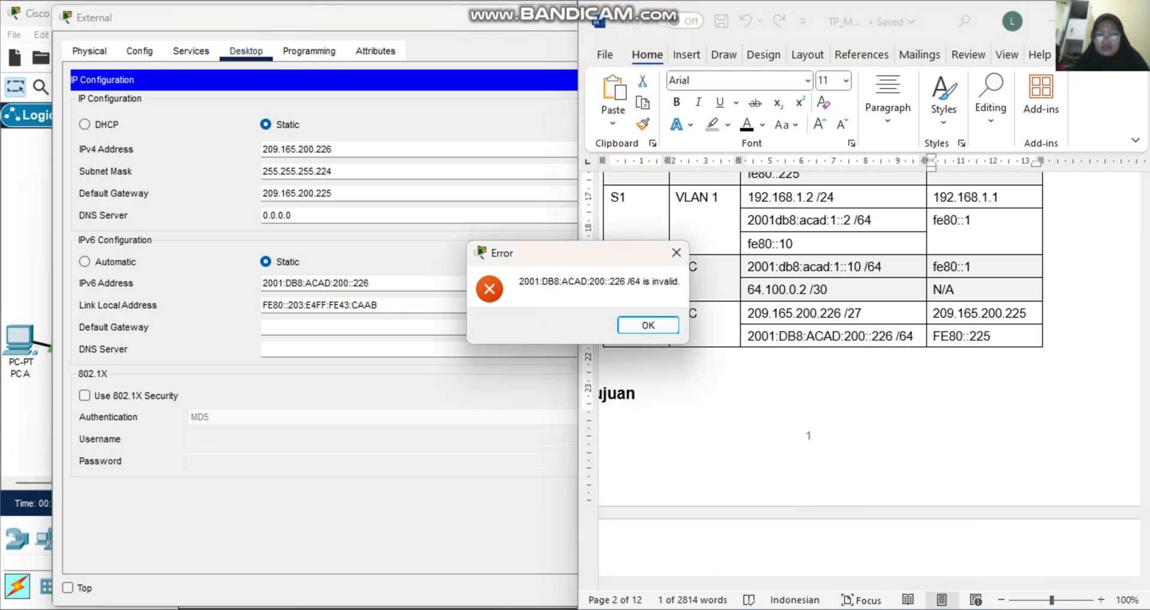
pyautogui.press('Return')
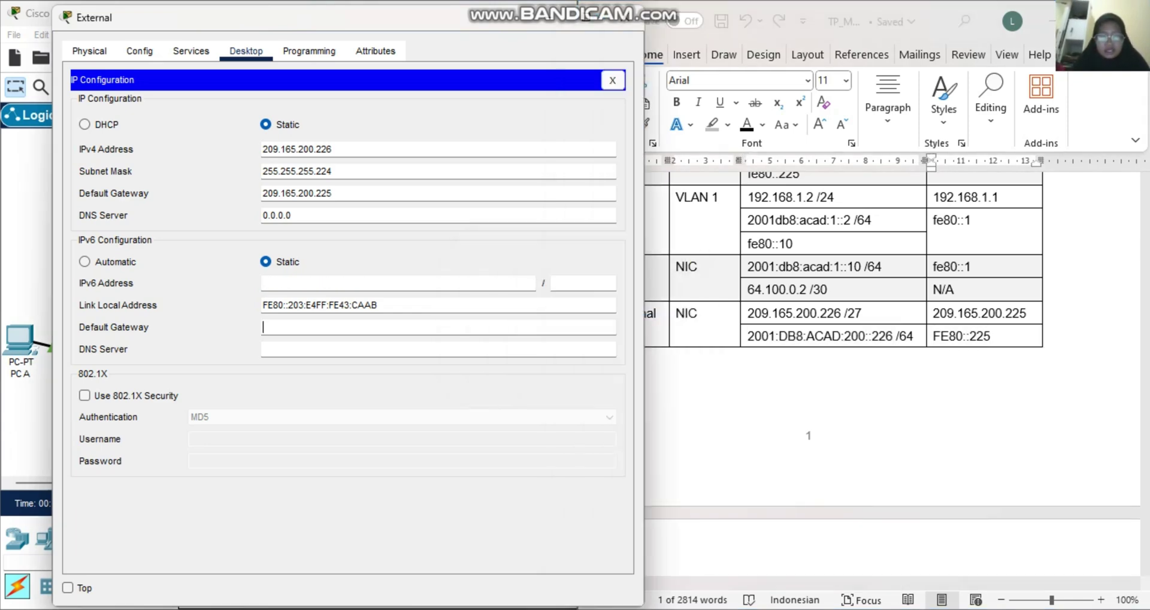
pyautogui.hotkey('ctrl', 'v')
# Enter the External server's IPv6 address manually as 2001:DB8:ACAD:200::226 with prefix length 64 and close its window.
pyautogui.click(267, 283)
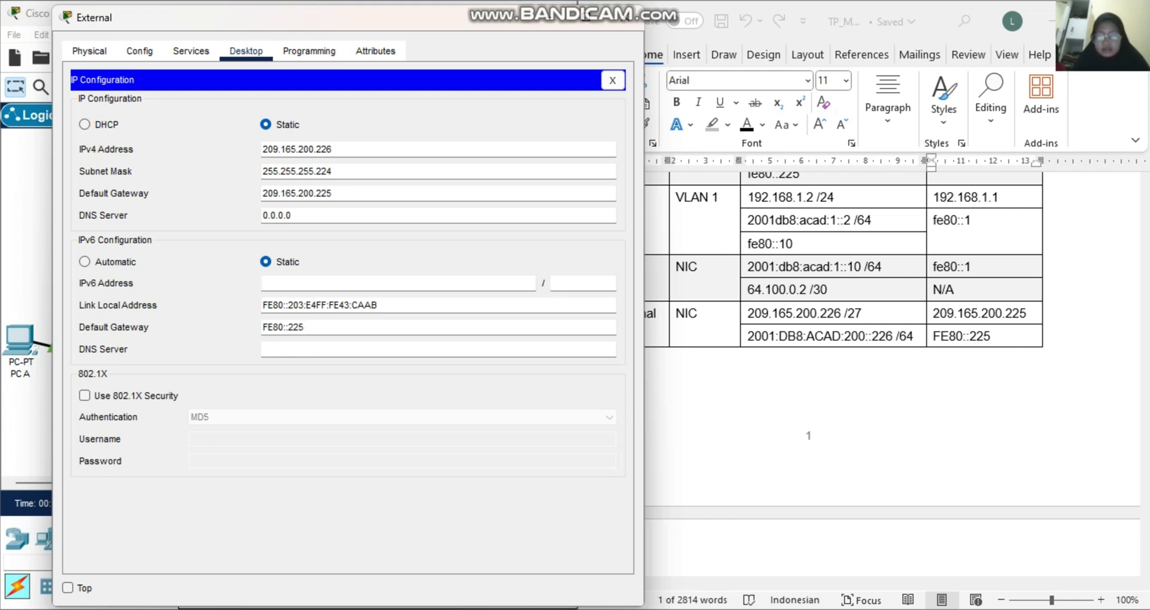
pyautogui.write('2001')
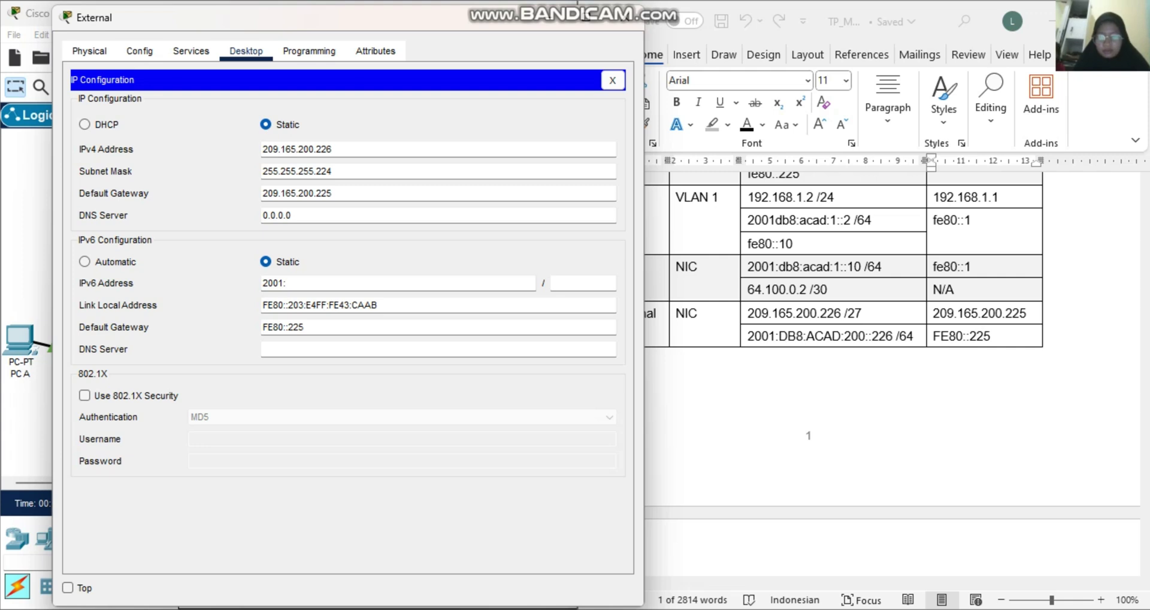
pyautogui.write(':DB')
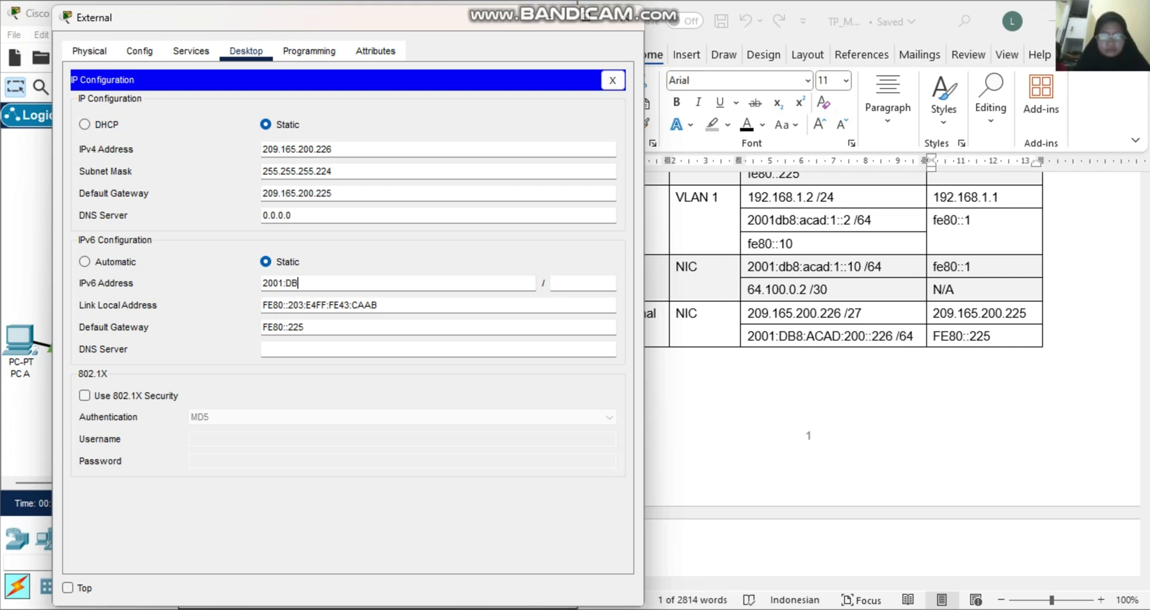
pyautogui.write('8')
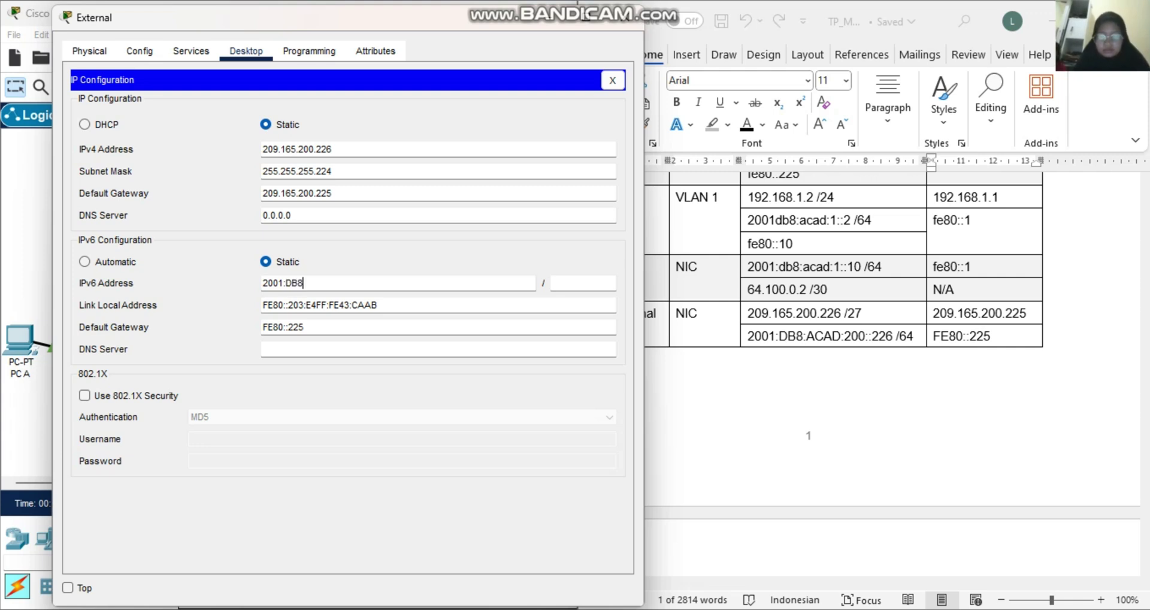
pyautogui.write('::ACAD')
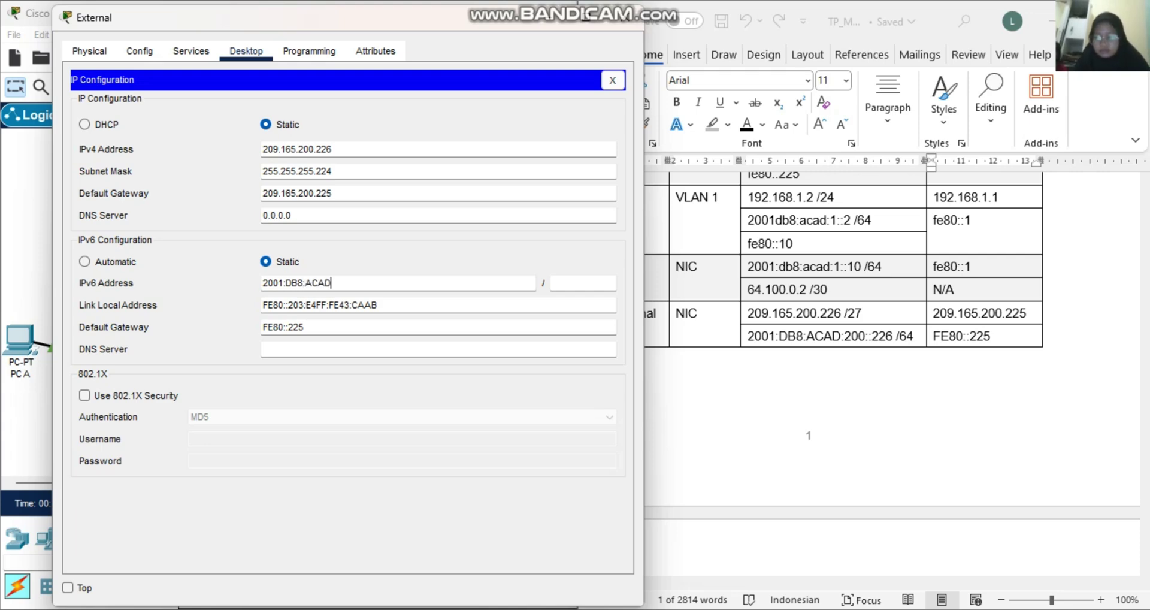
pyautogui.write(':200')
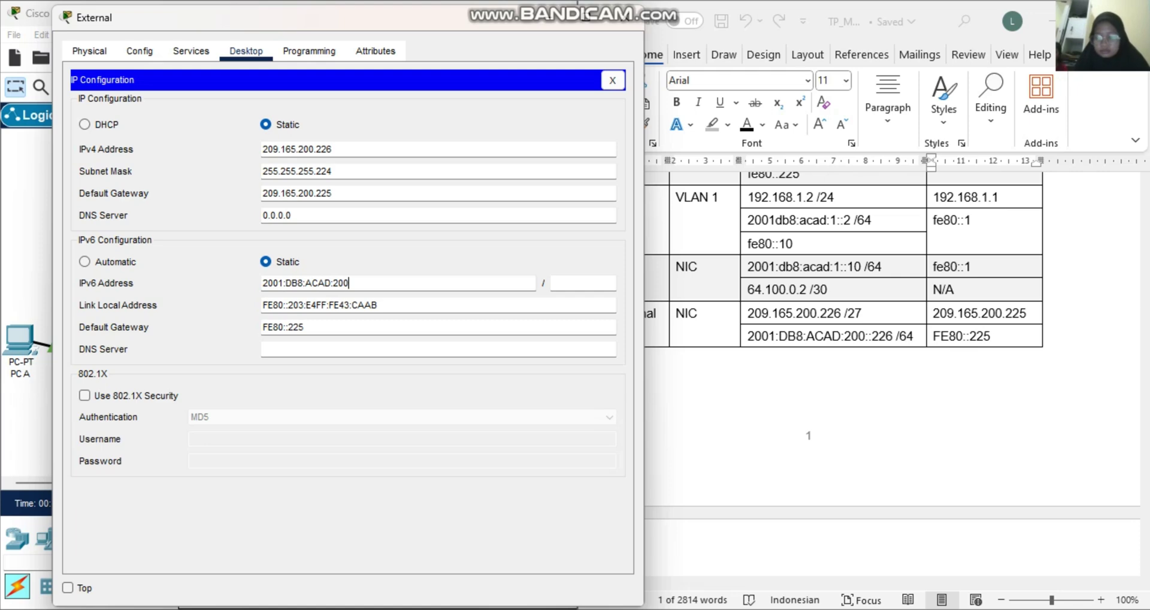
pyautogui.write('::226')
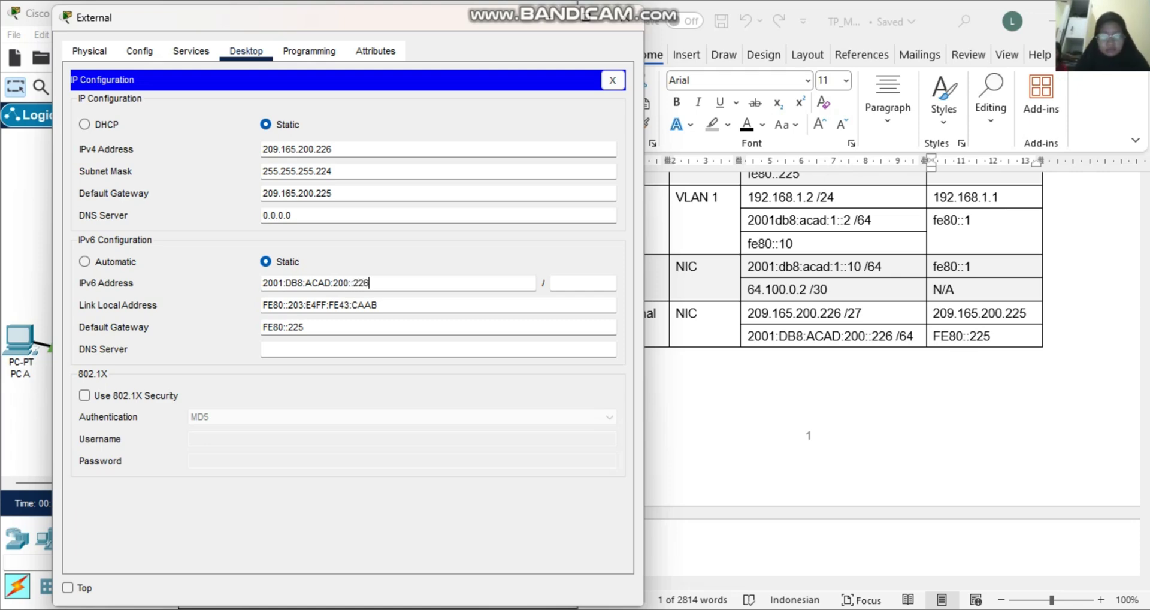
pyautogui.click(566, 283)
pyautogui.write('64')
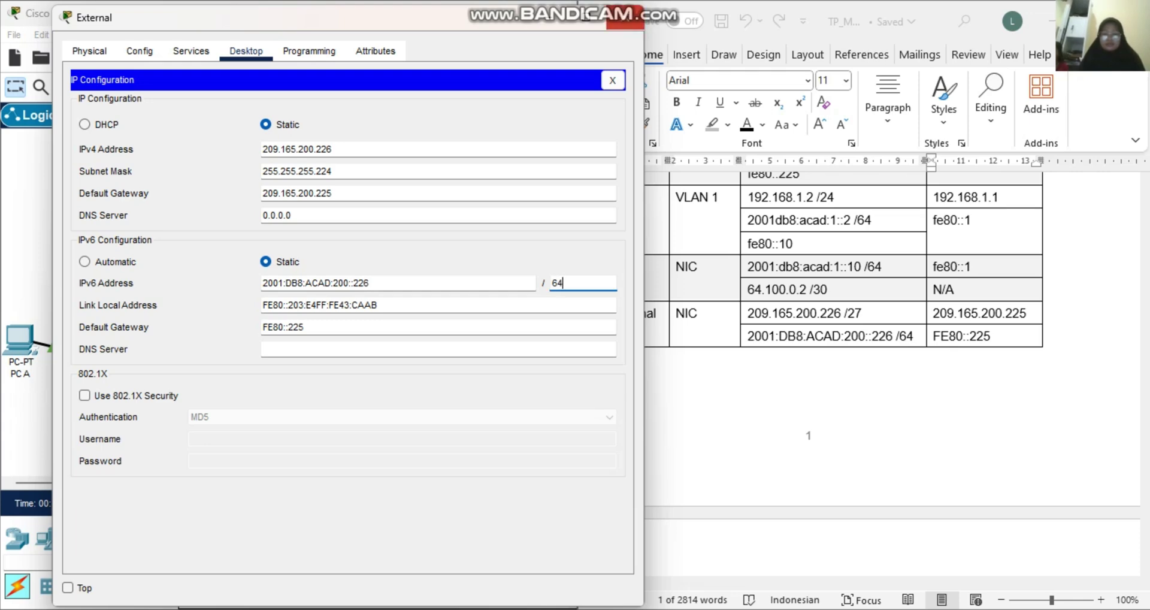
pyautogui.click(629, 17)
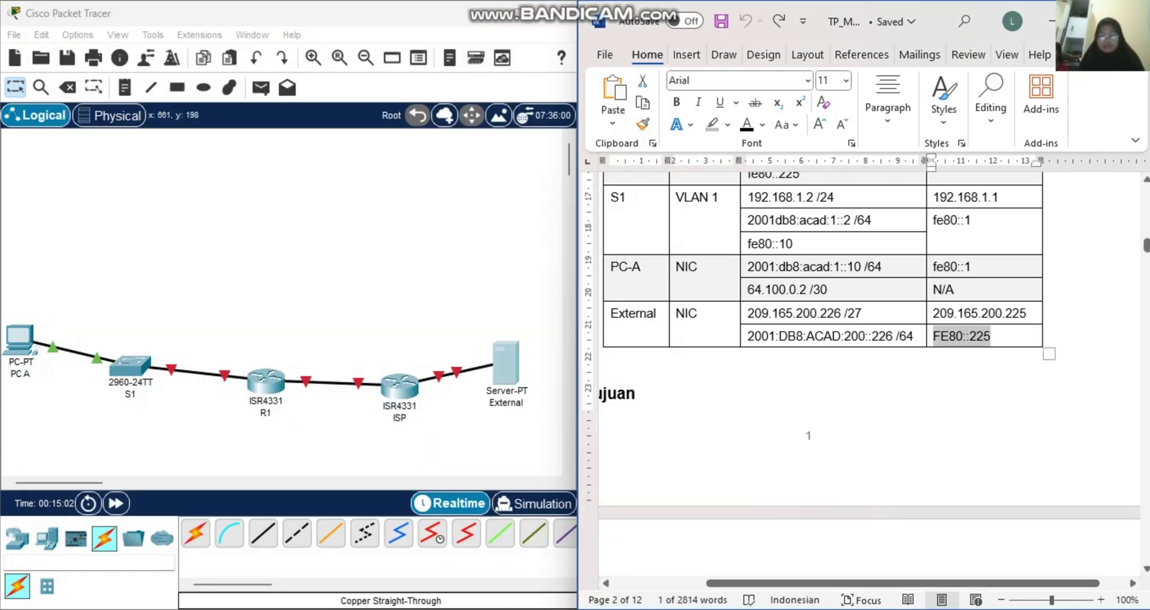
# Bring up R1's initial configuration in the lab document, open router R1's command line beside it and decline the initial configuration dialog.
pyautogui.scroll(-3, 869, 371)
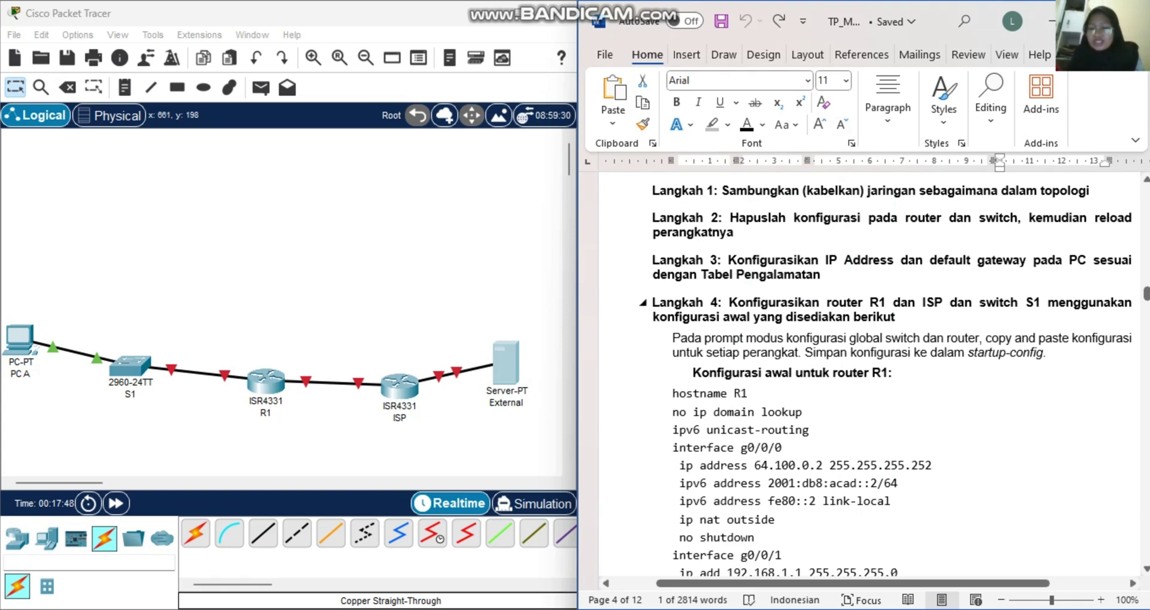
pyautogui.scroll(-2, 783, 307)
pyautogui.rightClick(783, 307)
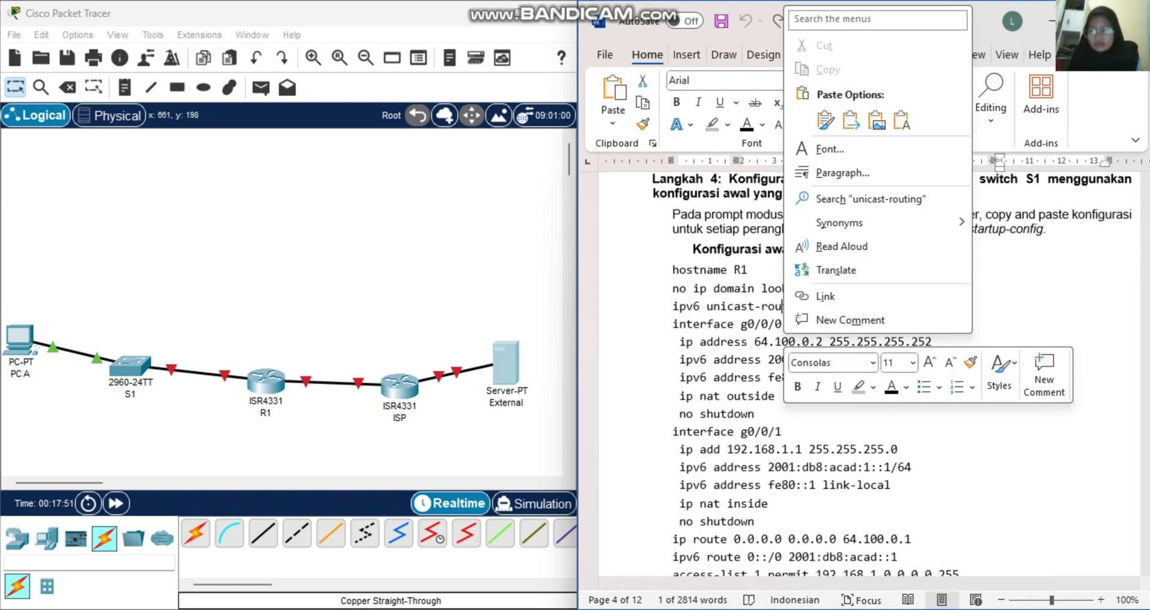
pyautogui.press('Escape')
pyautogui.scroll(-1, 868, 372)
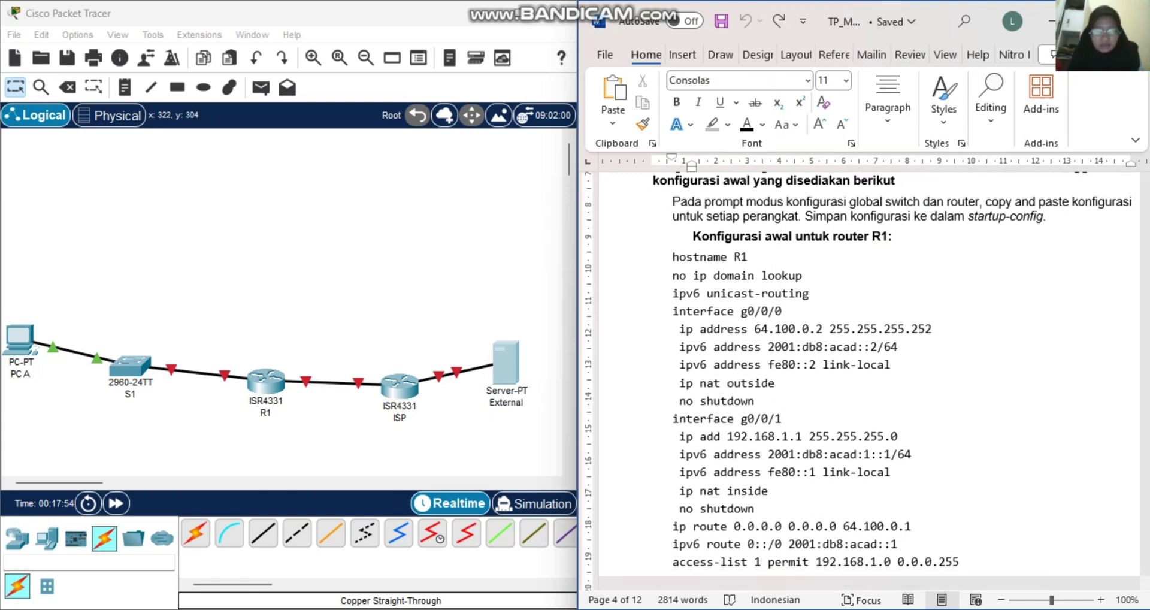
pyautogui.click(266, 381)
pyautogui.click(461, 53)
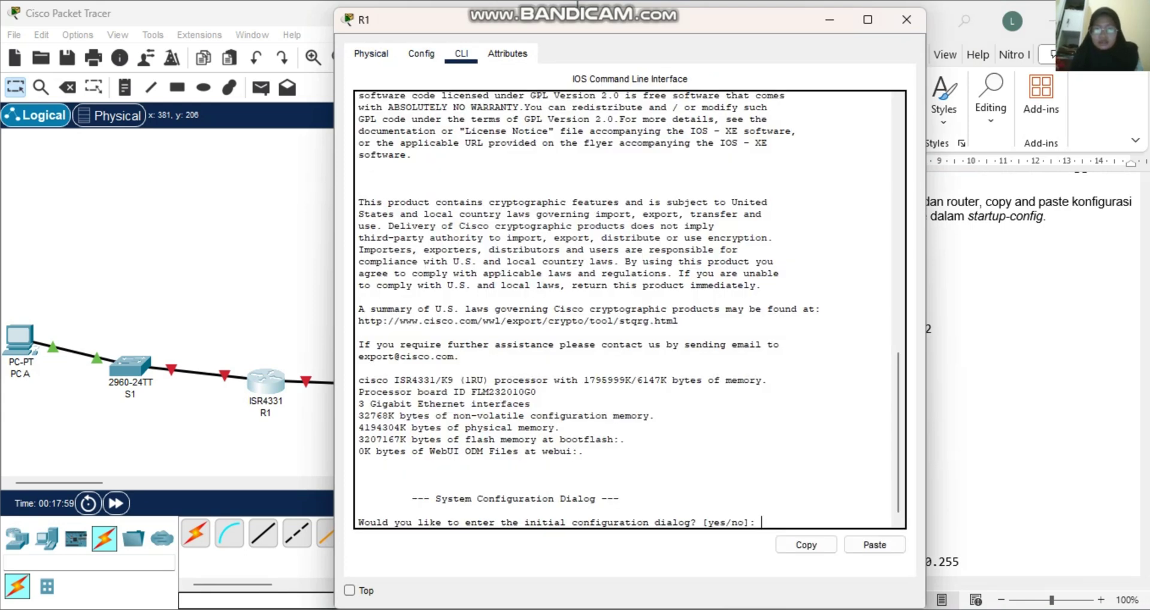
pyautogui.moveTo(637, 21); pyautogui.dragTo(303, 14)
pyautogui.write('NO')
pyautogui.press('Return')
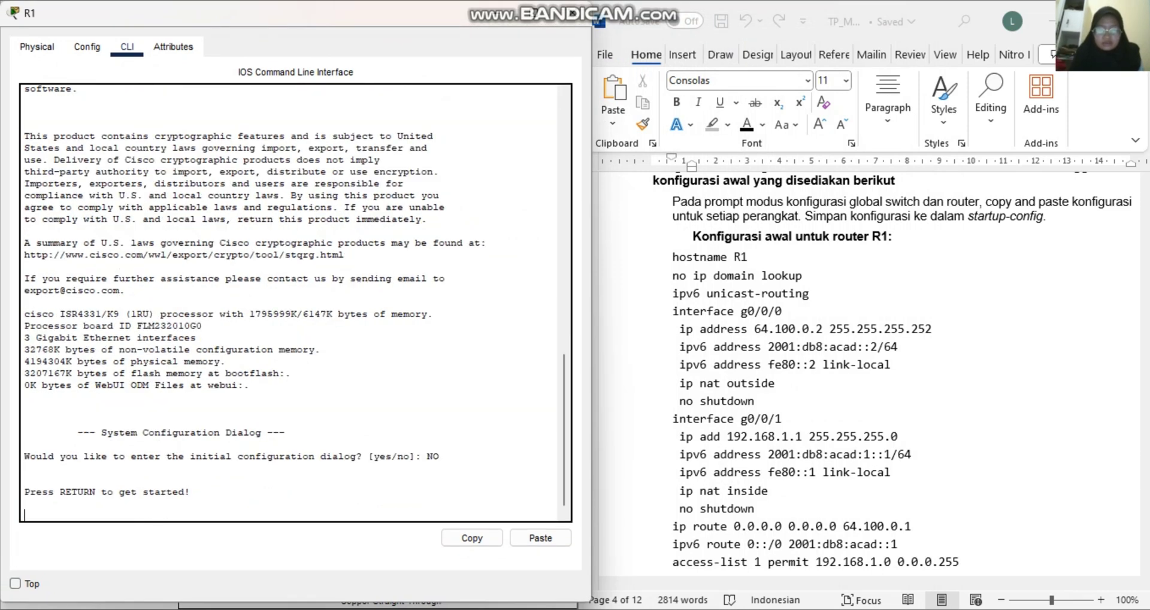
pyautogui.press('Return')
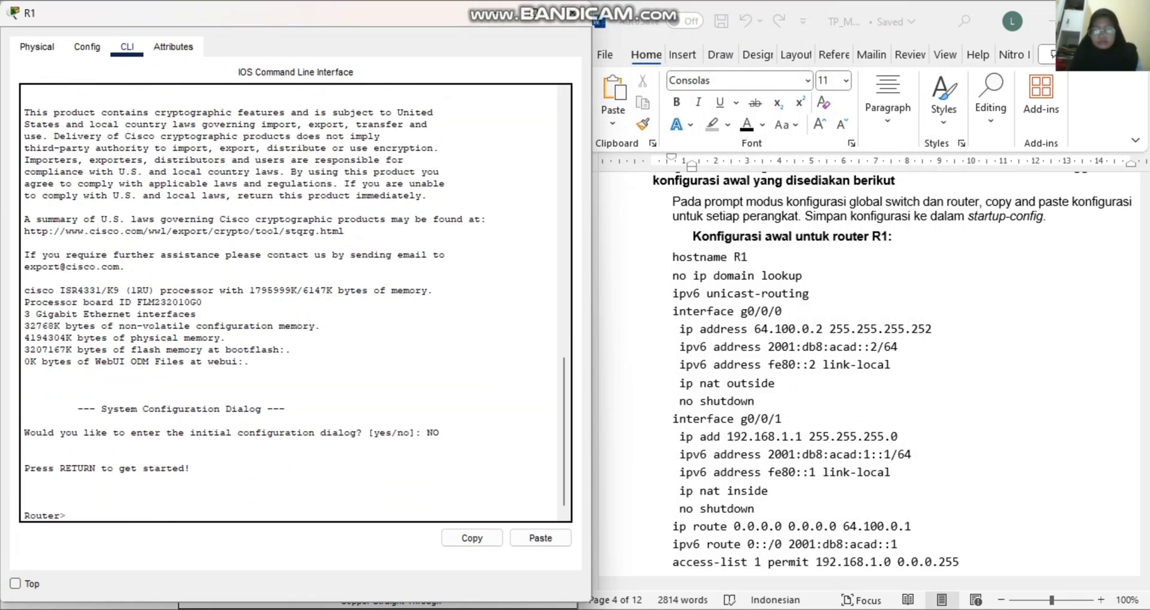
# Enter privileged mode and global configuration mode on router R1 with en and config t.
pyautogui.write('en')
pyautogui.press('Return')
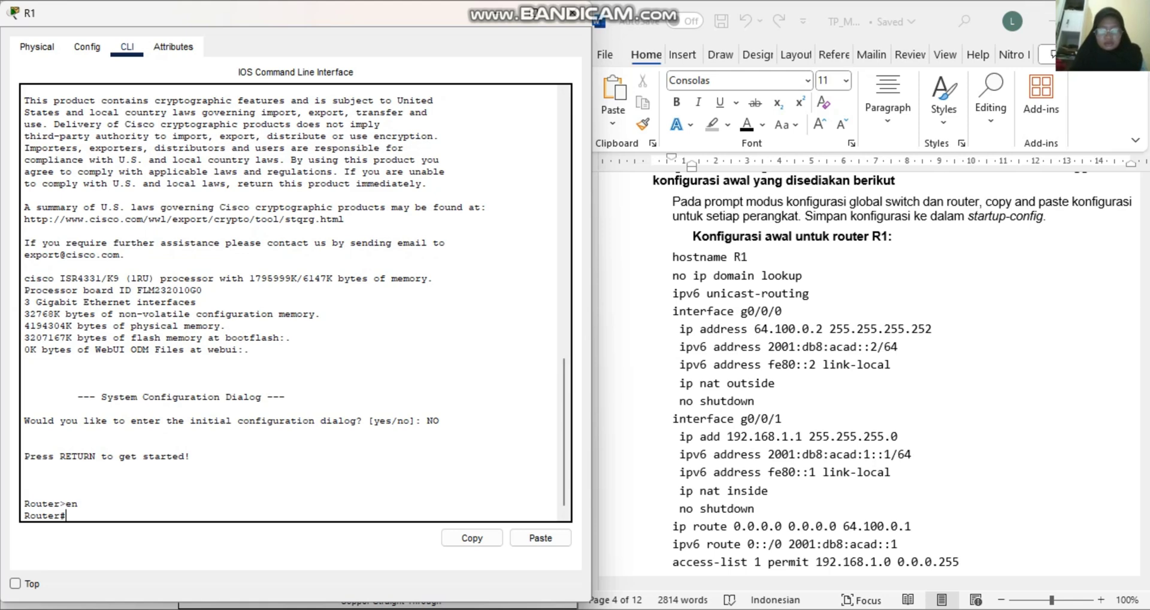
pyautogui.write('config')
pyautogui.write(' t')
pyautogui.press('Return')
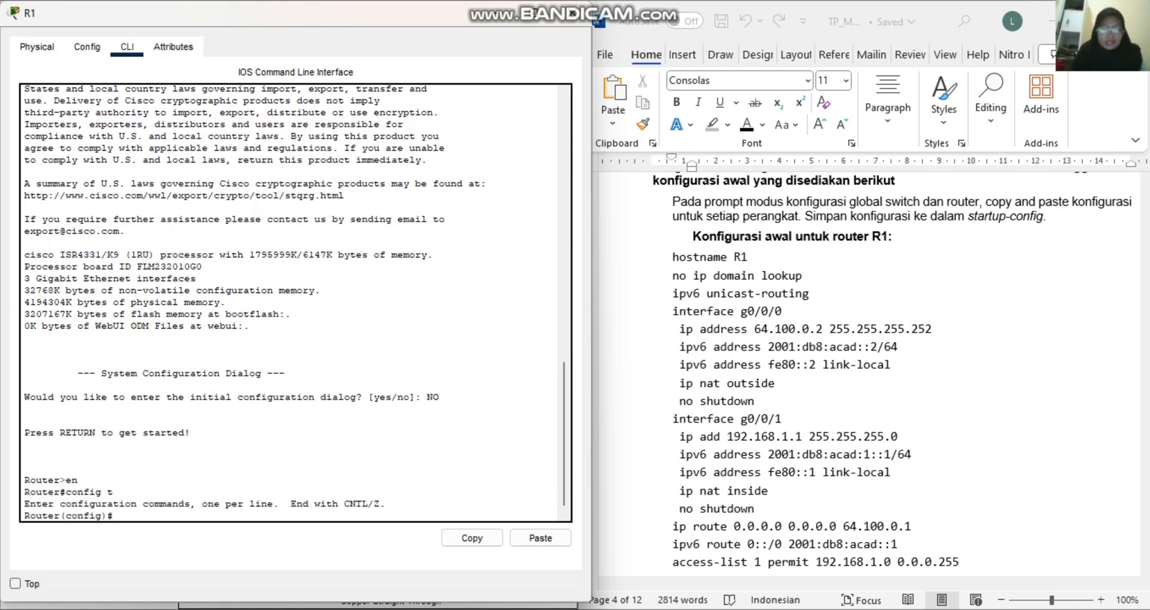
# Copy R1's full initial configuration, from hostname R1 to the NAT overload line, into its command line, run it and close the router's window.
pyautogui.scroll(-2, 868, 371)
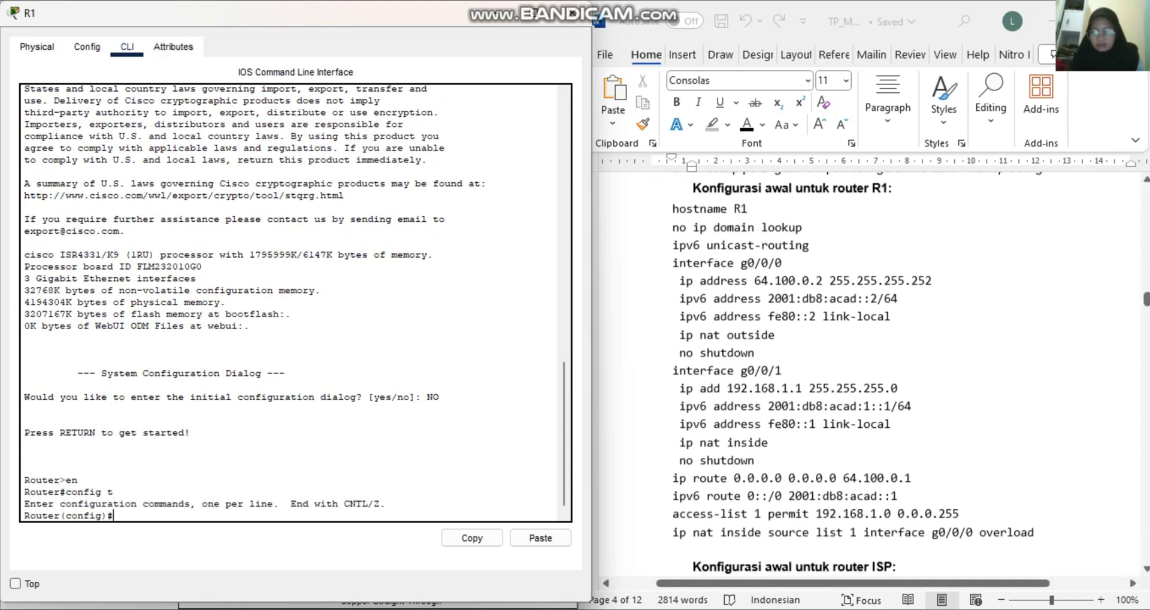
pyautogui.click(781, 233)
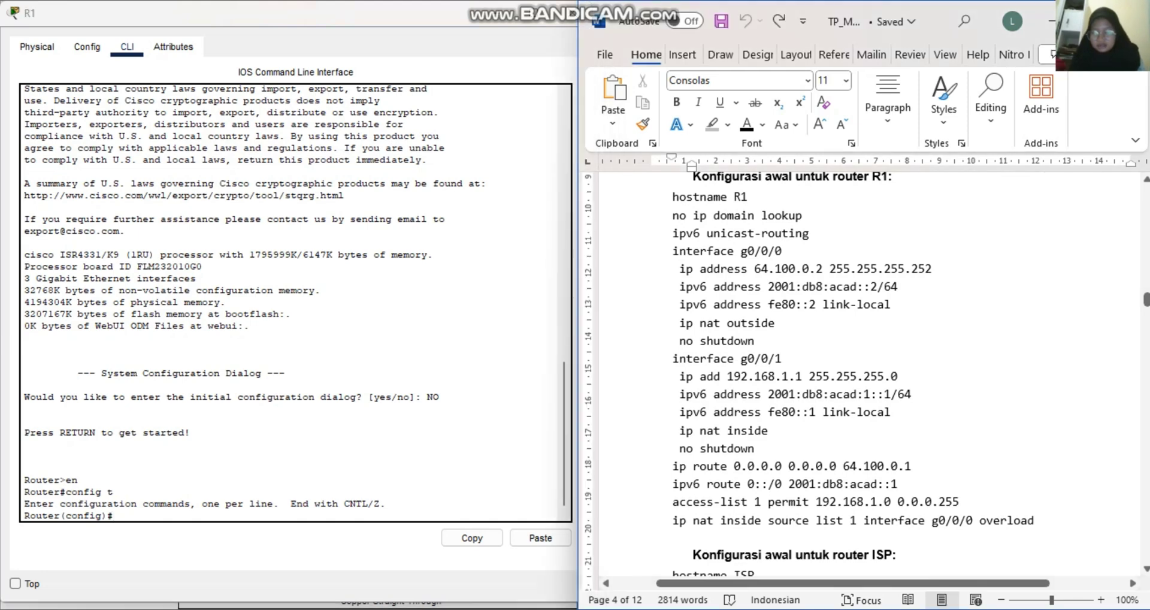
pyautogui.moveTo(672, 196); pyautogui.dragTo(1041, 521)
pyautogui.press('super+c')
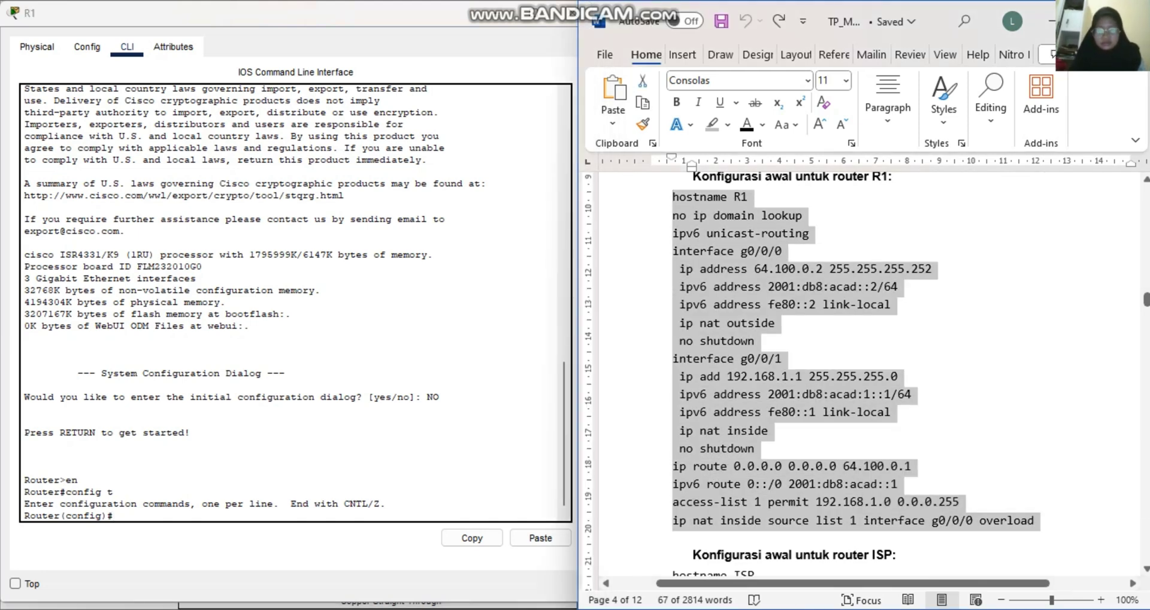
pyautogui.hotkey('alt', 'Tab')
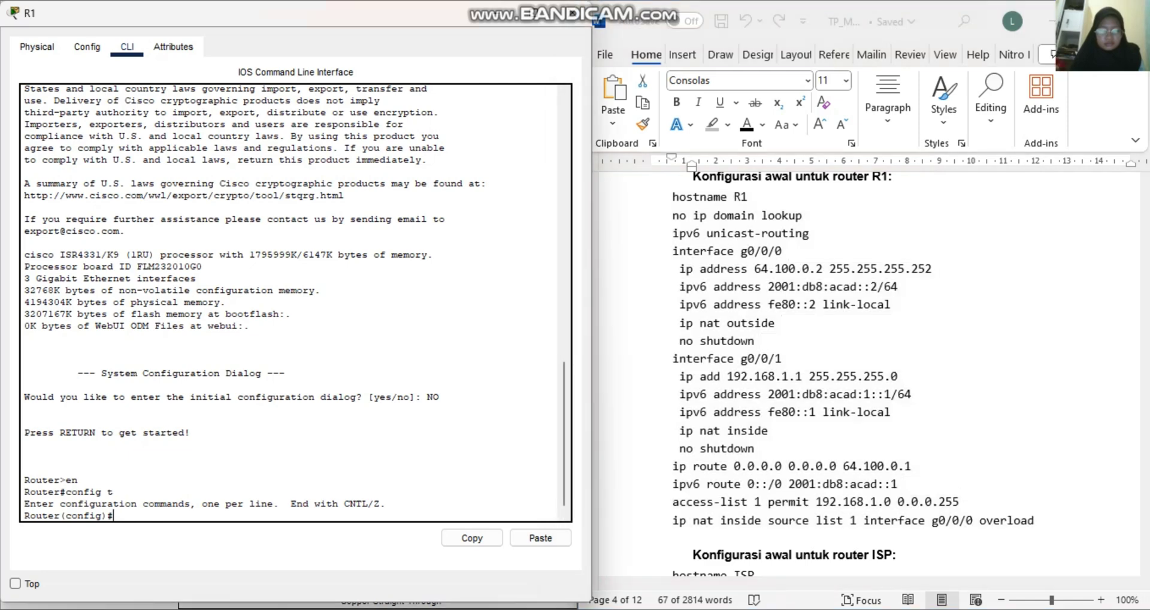
pyautogui.click(540, 538)
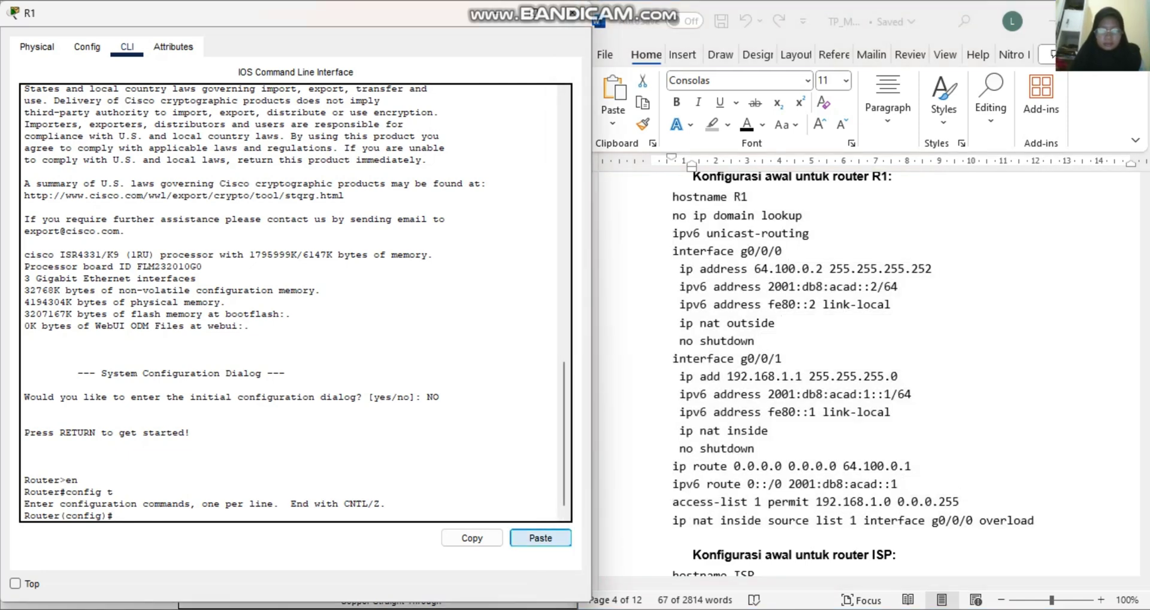
pyautogui.press('Return')
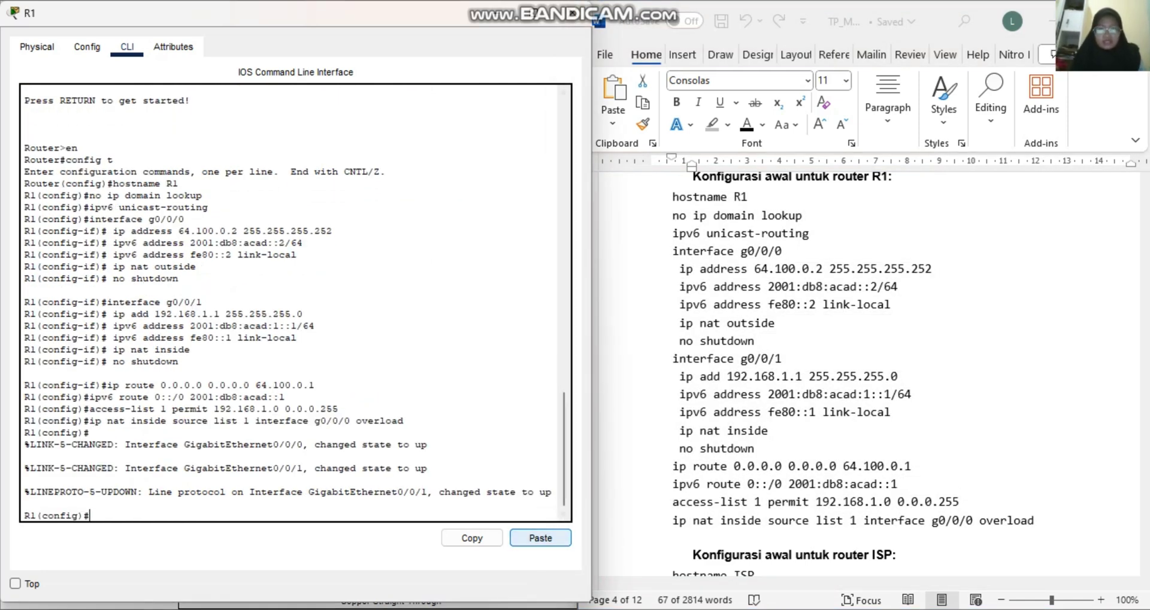
pyautogui.click(573, 12)
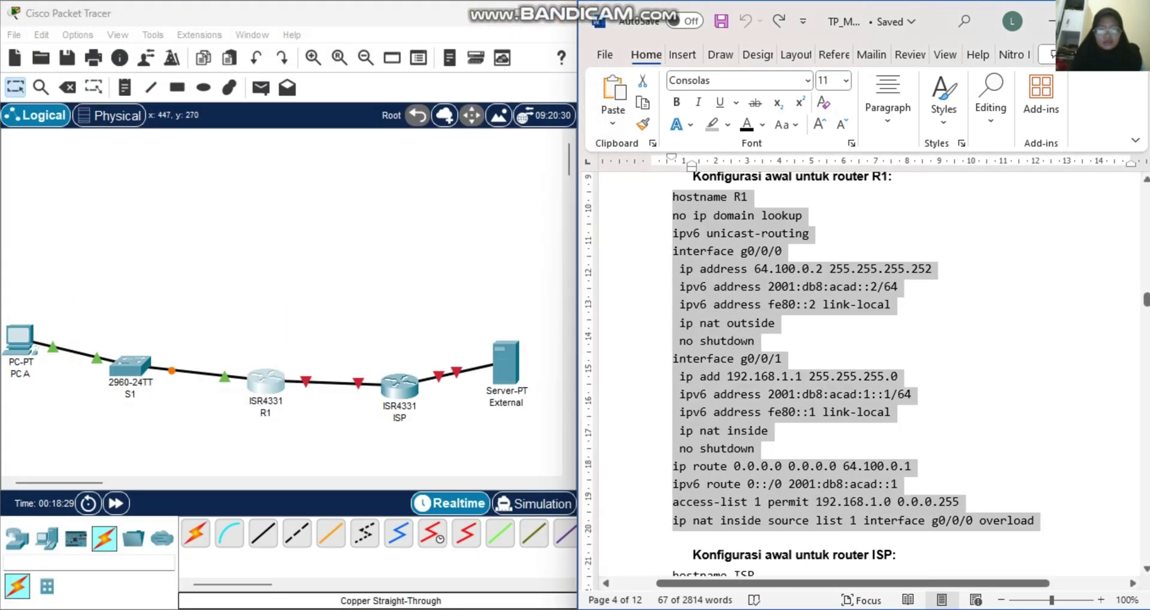
# Bring up ISP's initial configuration in the lab document, open router ISP's command line beside it and decline the initial configuration dialog.
pyautogui.scroll(-4, 869, 372)
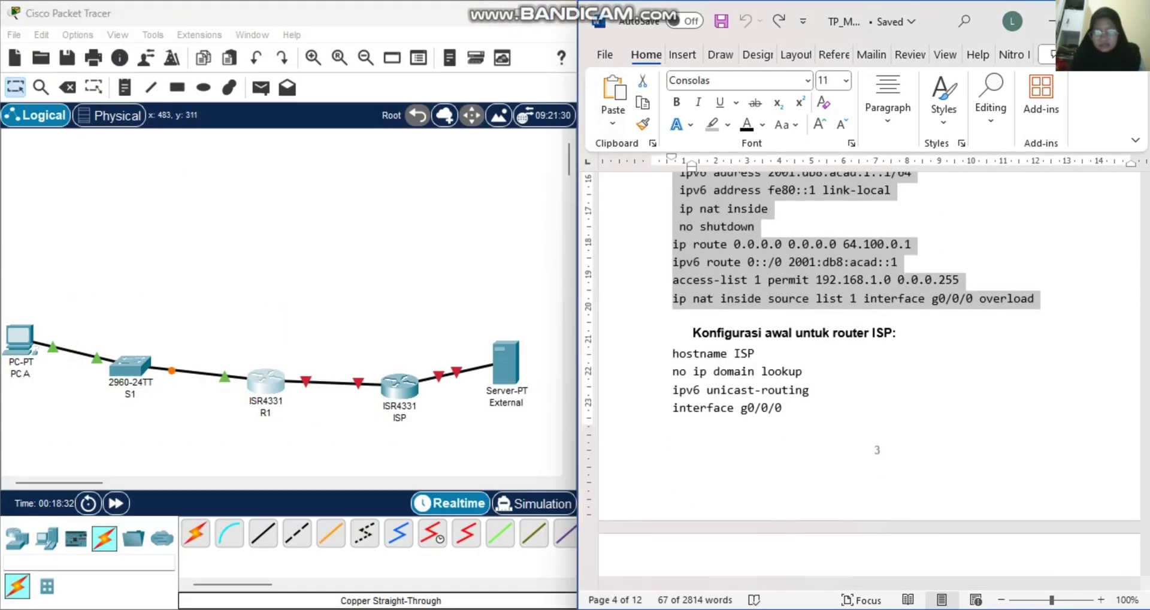
pyautogui.click(400, 386)
pyautogui.click(462, 54)
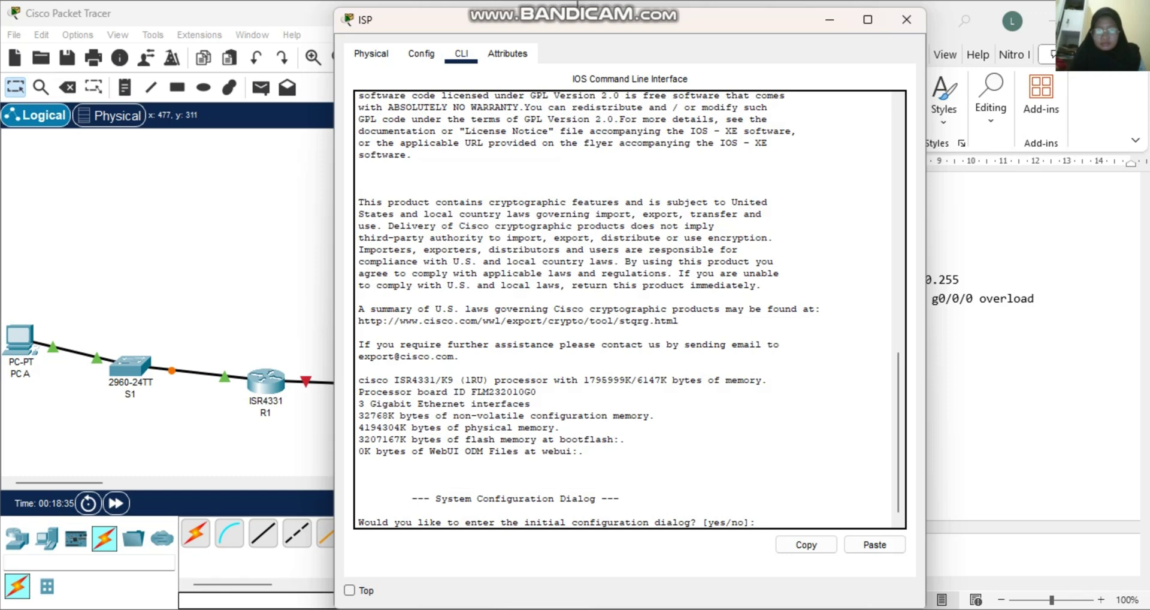
pyautogui.moveTo(629, 19); pyautogui.dragTo(283, 32)
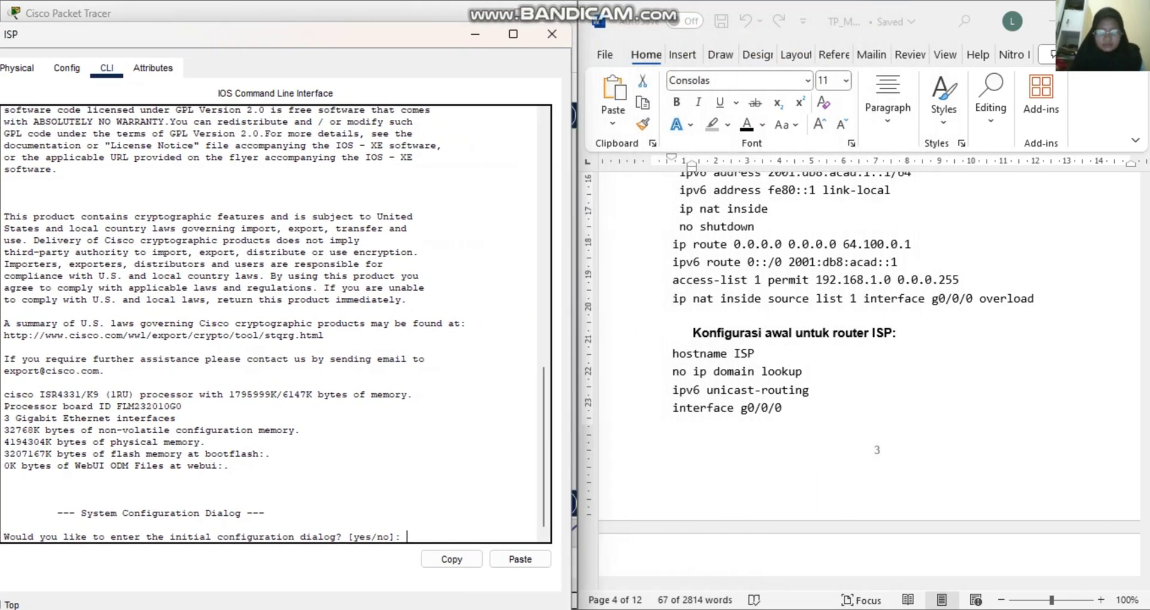
pyautogui.write('no')
pyautogui.press('Return')
pyautogui.press('Return')
# Enter privileged mode and global configuration mode on router ISP with en and config t.
pyautogui.write('en')
pyautogui.press('Return')
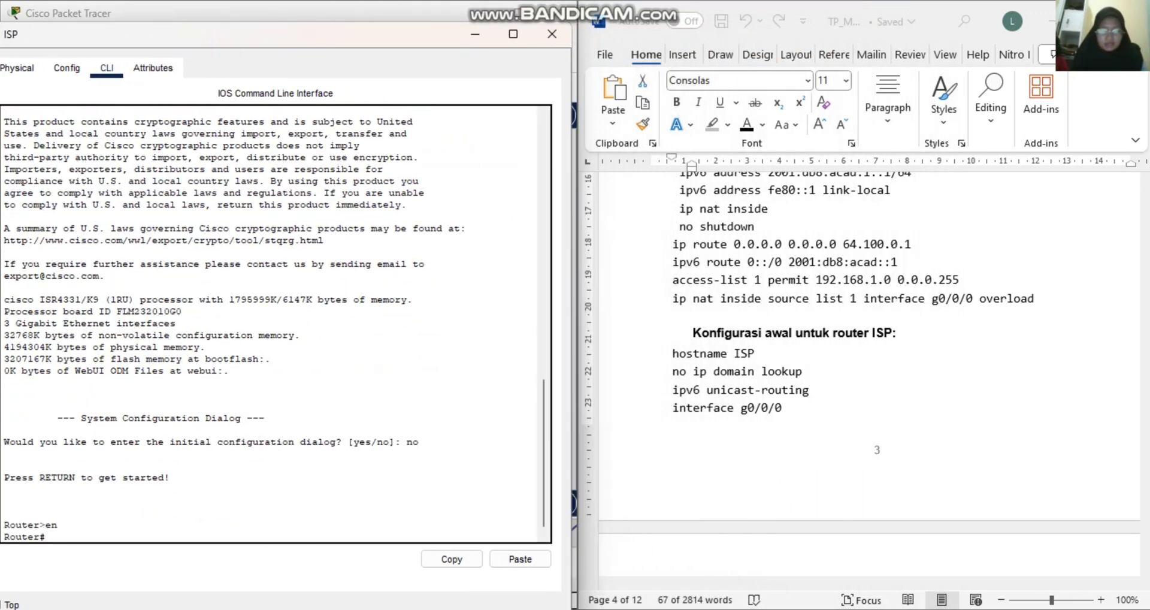
pyautogui.write('con')
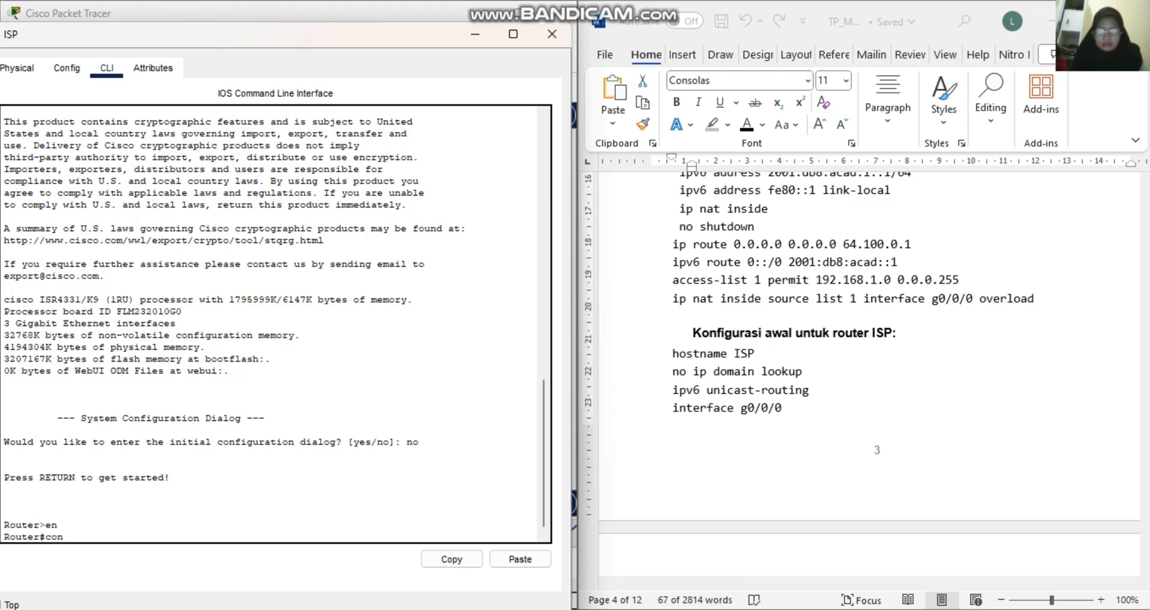
pyautogui.write('fig t')
pyautogui.press('Return')
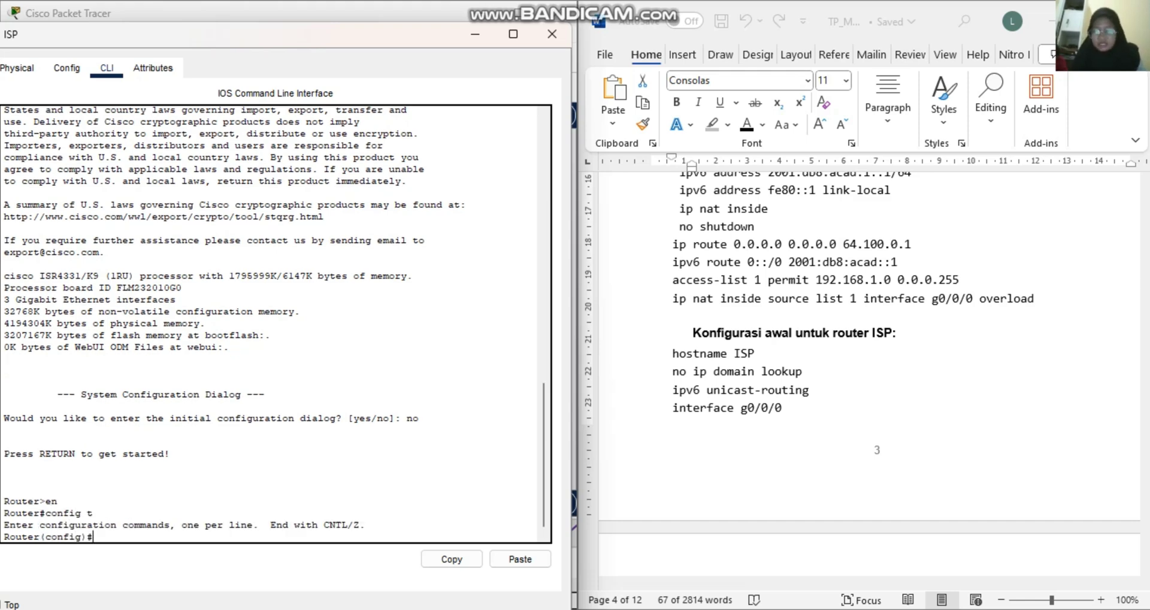
# Copy the first part of ISP's initial configuration, from hostname ISP to interface g0/0/0, from the lab document into the router's command line.
pyautogui.scroll(-1, 869, 377)
pyautogui.moveTo(672, 184); pyautogui.dragTo(1040, 238)
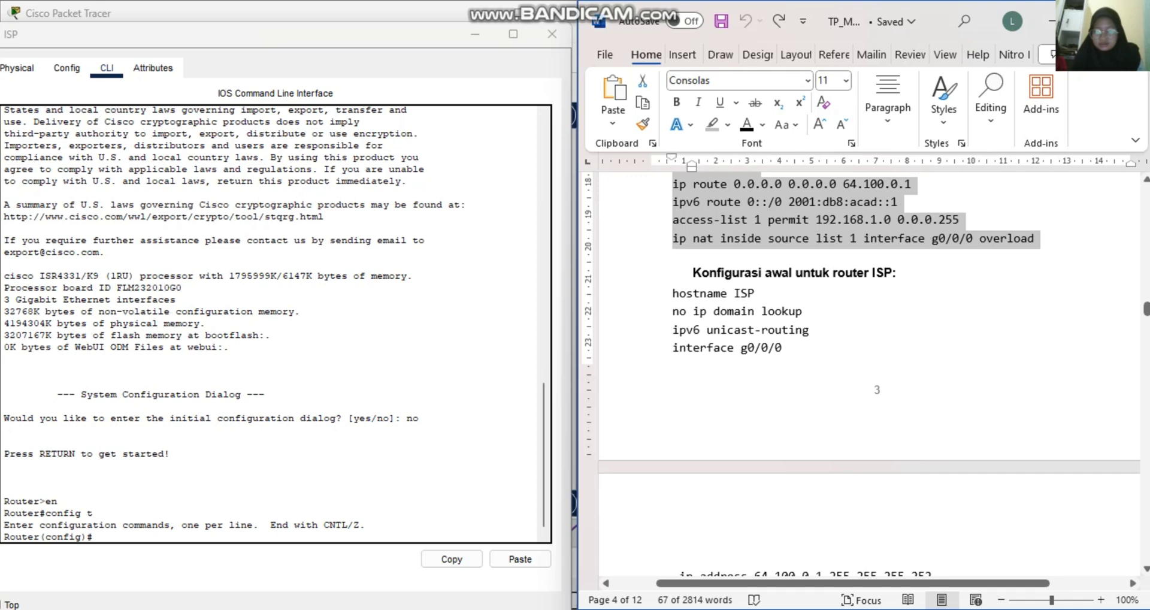
pyautogui.moveTo(672, 293); pyautogui.dragTo(788, 348)
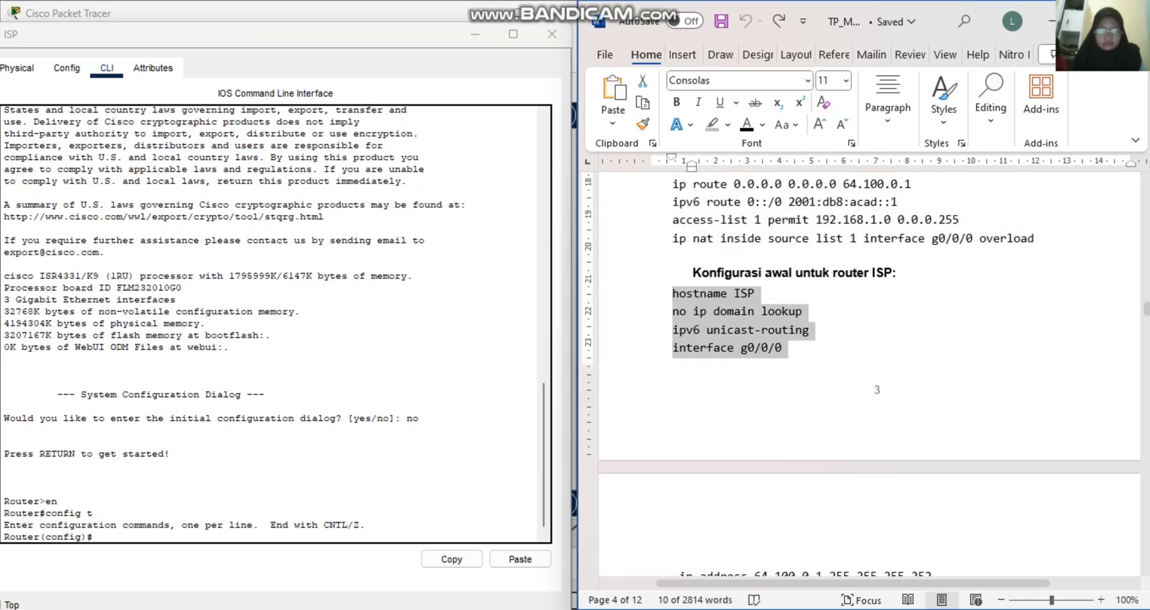
pyautogui.hotkey('ctrl', 'c')
pyautogui.click(519, 559)
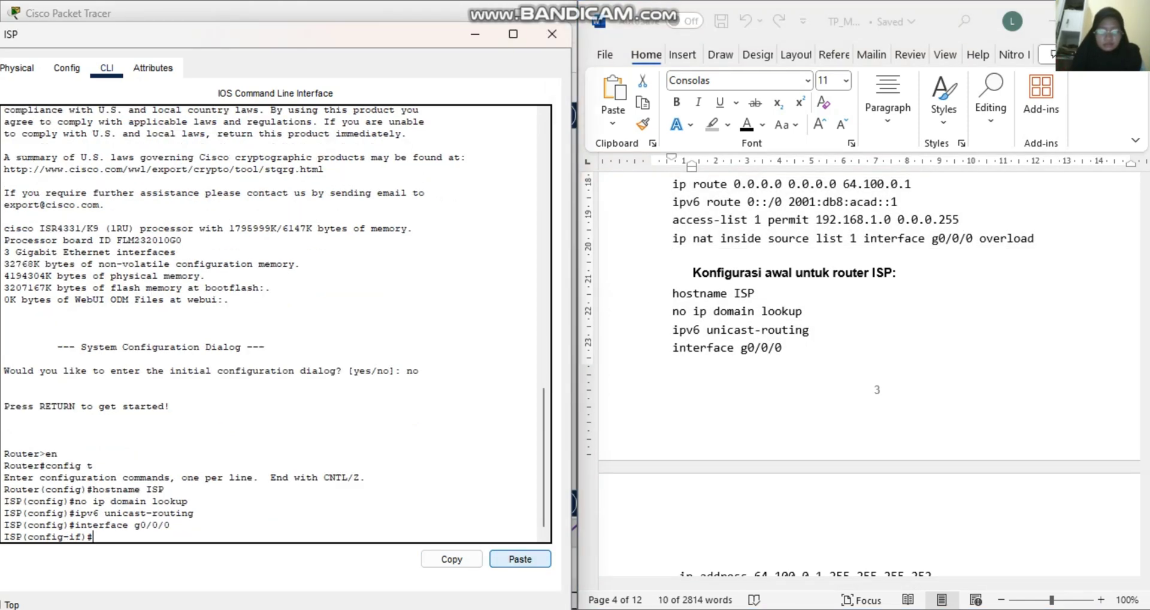
# Copy the rest of ISP's configuration, from ip address 64.100.0.1 to the ipv6 route line, into its command line, run it and close the window.
pyautogui.scroll(-6, 869, 378)
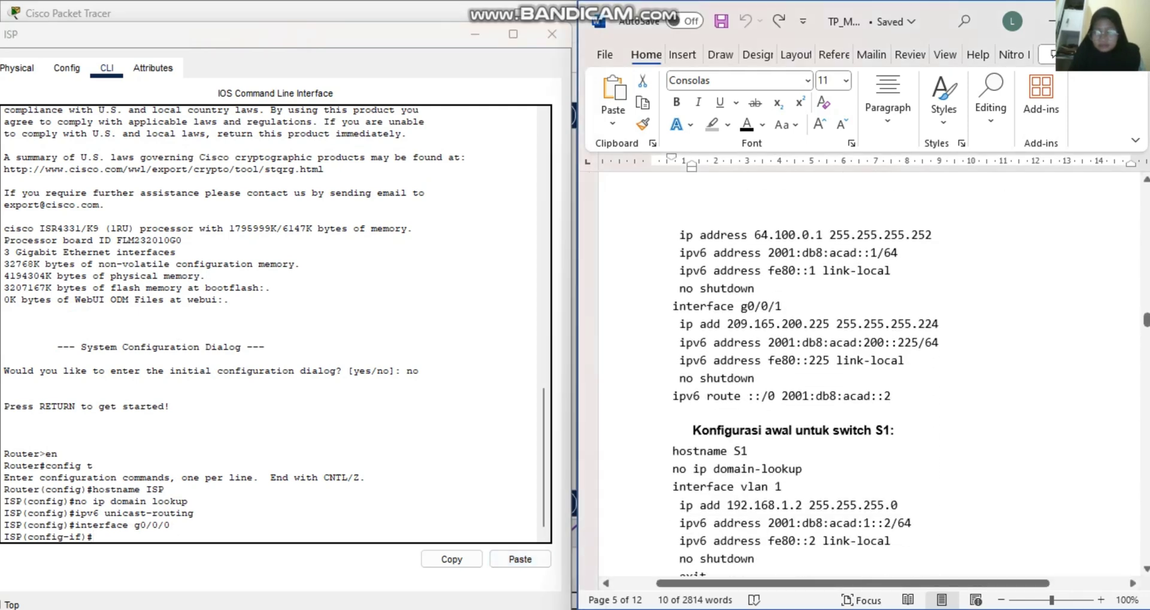
pyautogui.moveTo(679, 234); pyautogui.dragTo(674, 413)
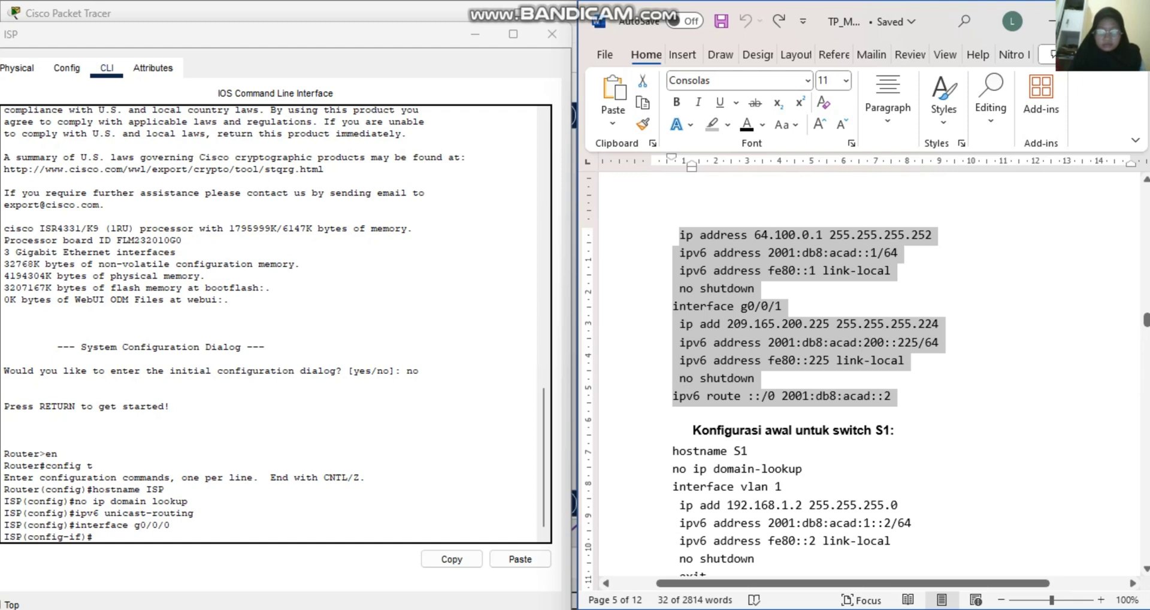
pyautogui.click(93, 536)
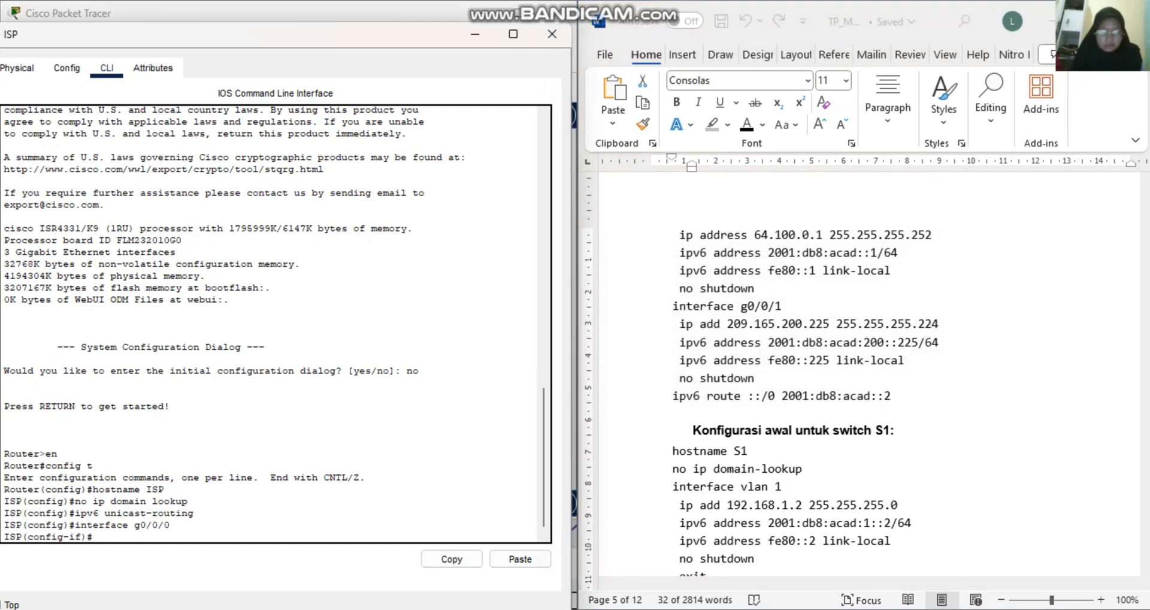
pyautogui.rightClick(109, 540)
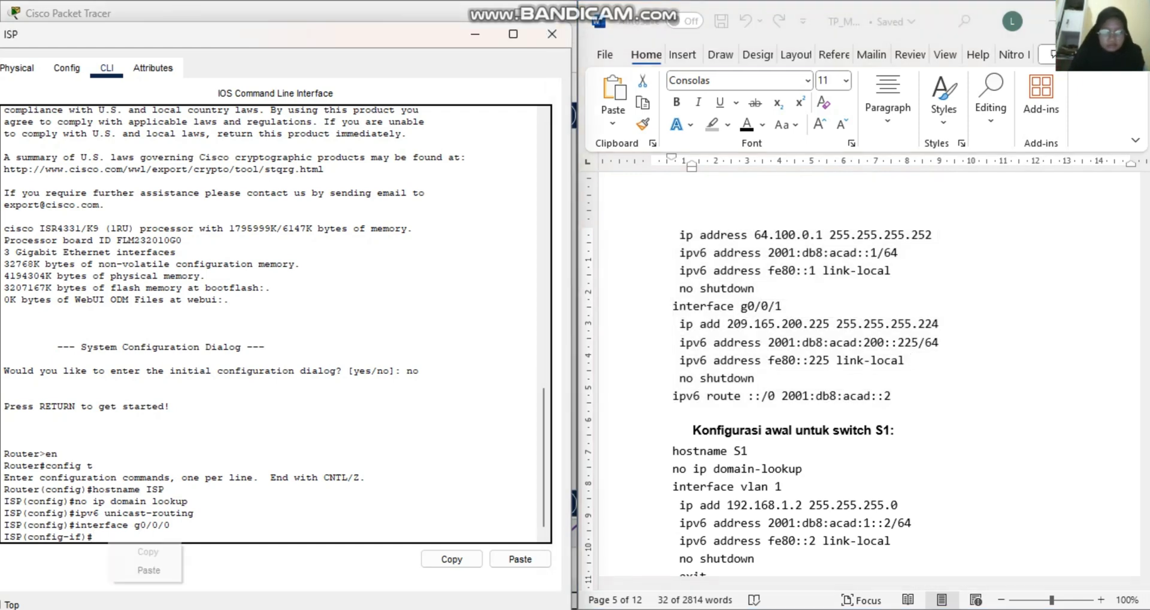
pyautogui.click(145, 568)
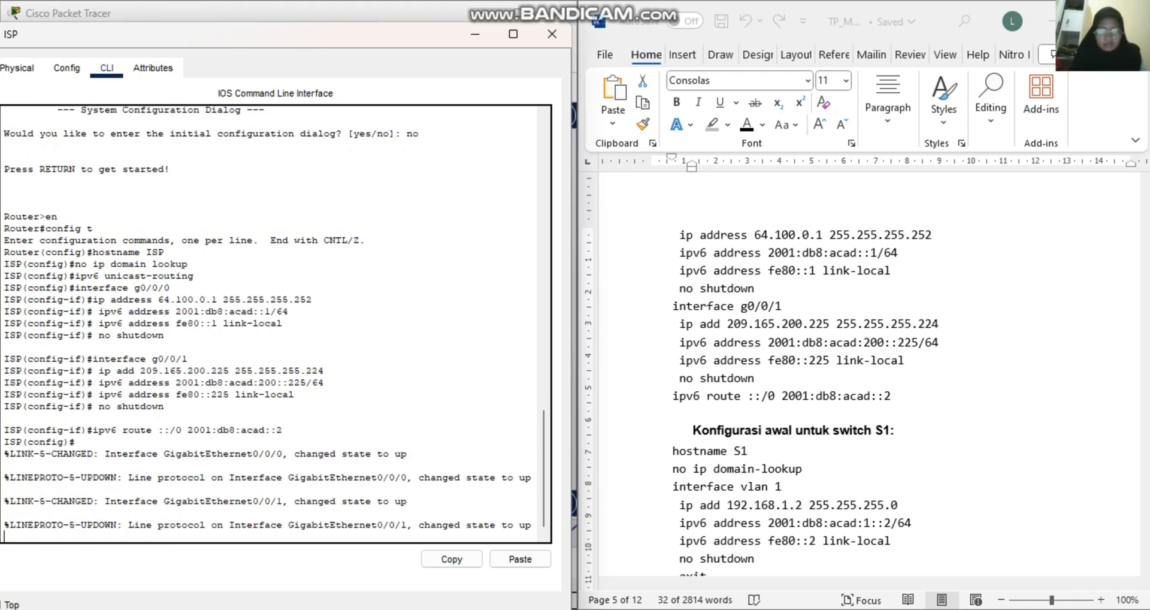
pyautogui.press('Return')
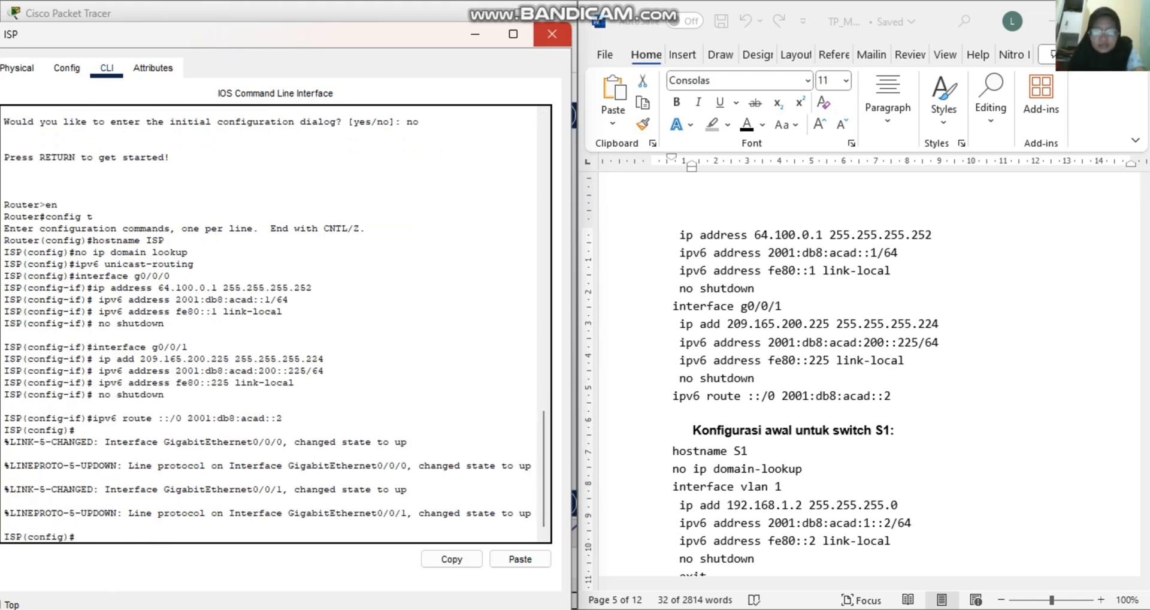
pyautogui.click(552, 33)
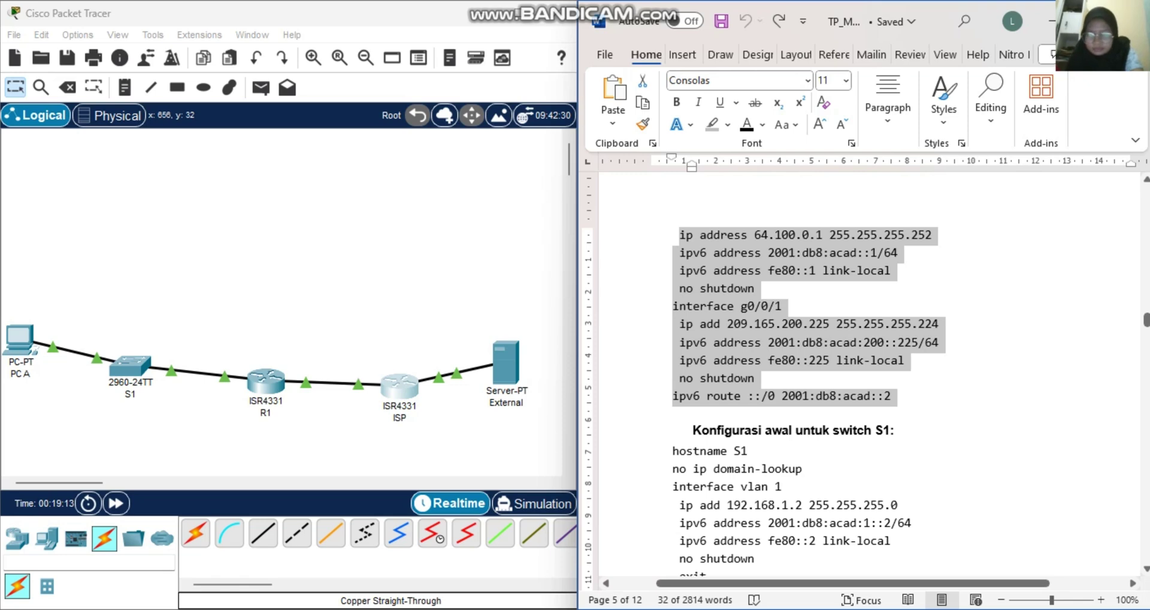
# Copy switch S1's full initial configuration, from hostname S1 to end, from the lab document.
pyautogui.scroll(-1, 868, 371)
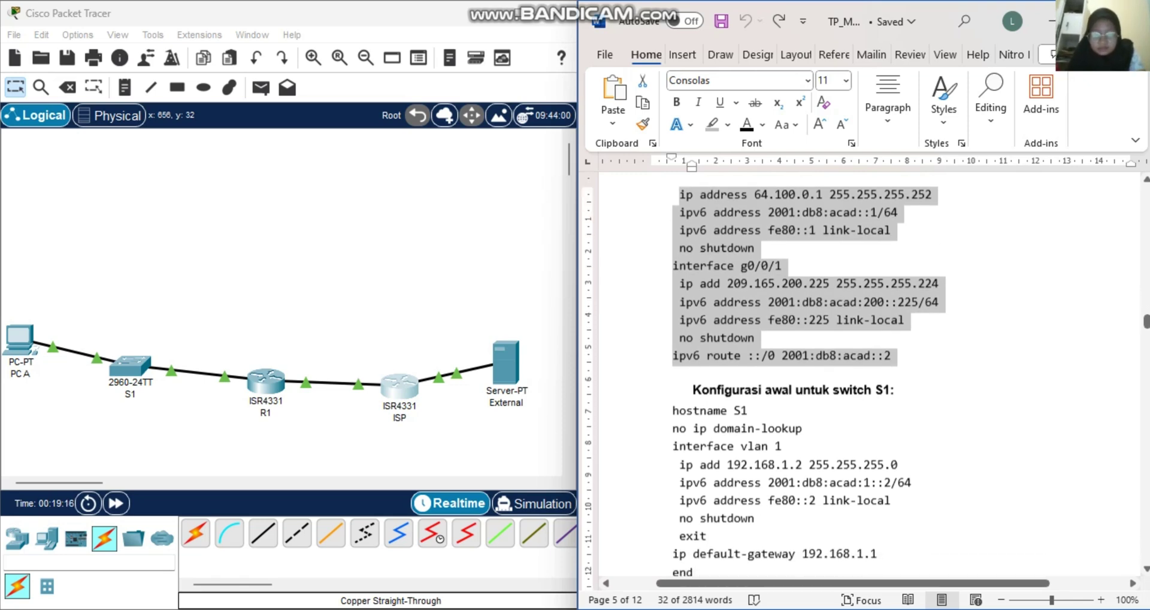
pyautogui.scroll(6, 868, 371)
pyautogui.scroll(7, 868, 371)
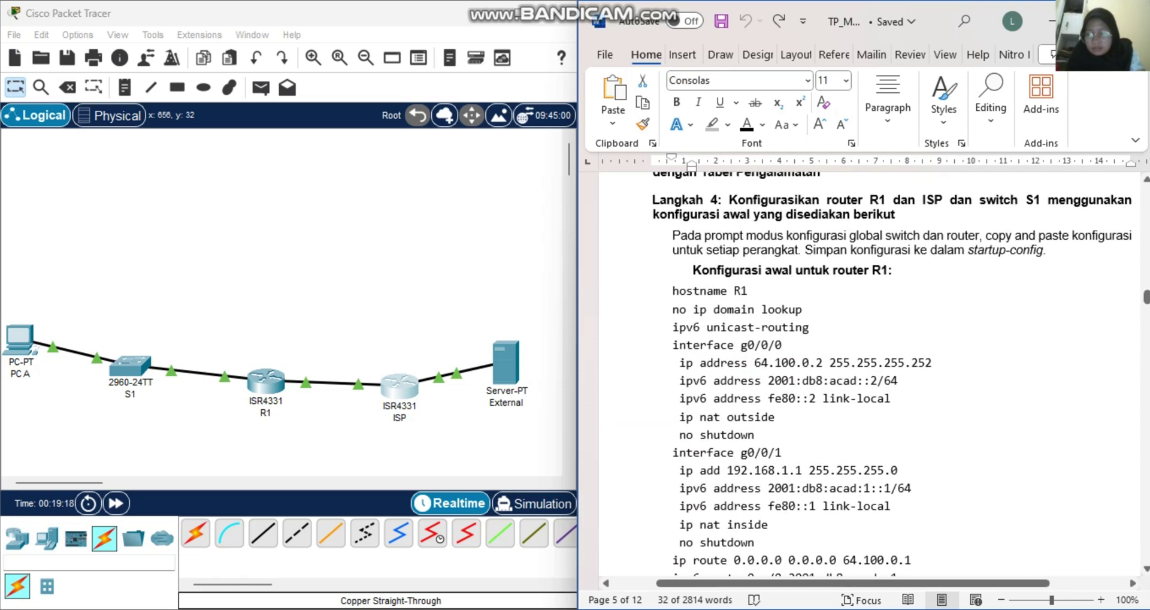
pyautogui.scroll(-3, 869, 372)
pyautogui.scroll(-10, 869, 371)
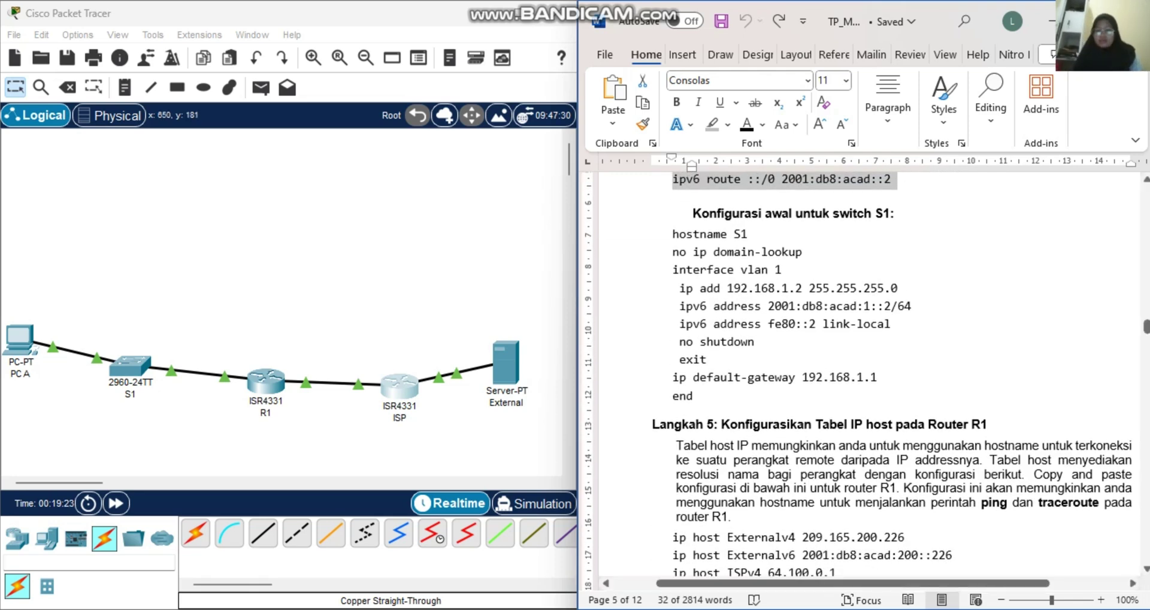
pyautogui.moveTo(673, 233); pyautogui.dragTo(741, 377)
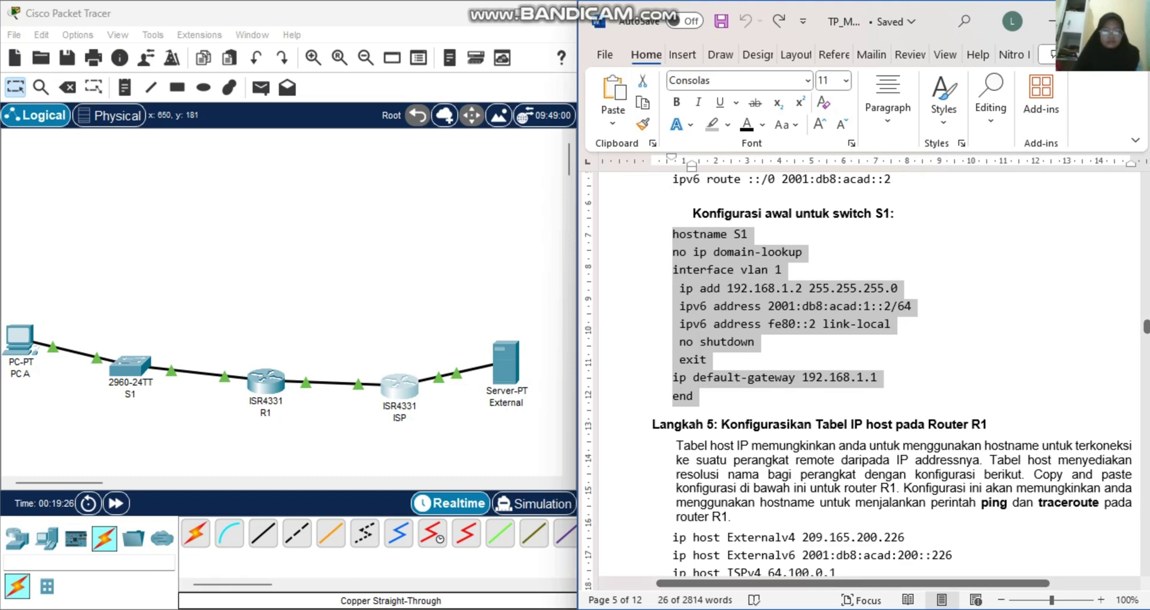
# In switch S1's command line, enter configuration mode with en and config t, run the copied initial configuration and close the window.
pyautogui.click(130, 365)
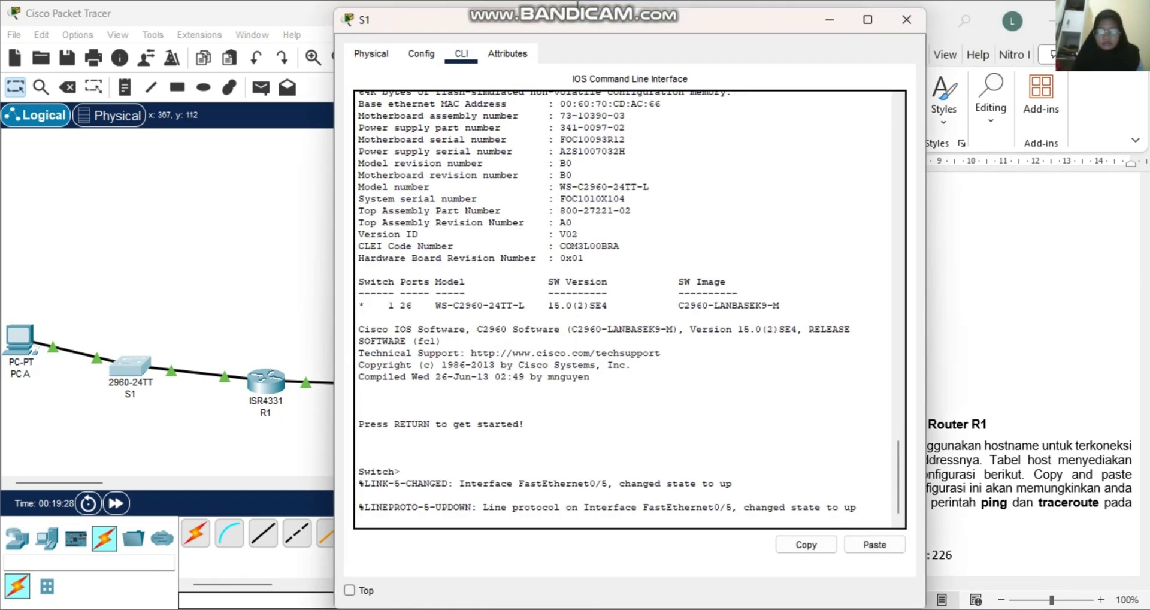
pyautogui.press('Return')
pyautogui.write('e')
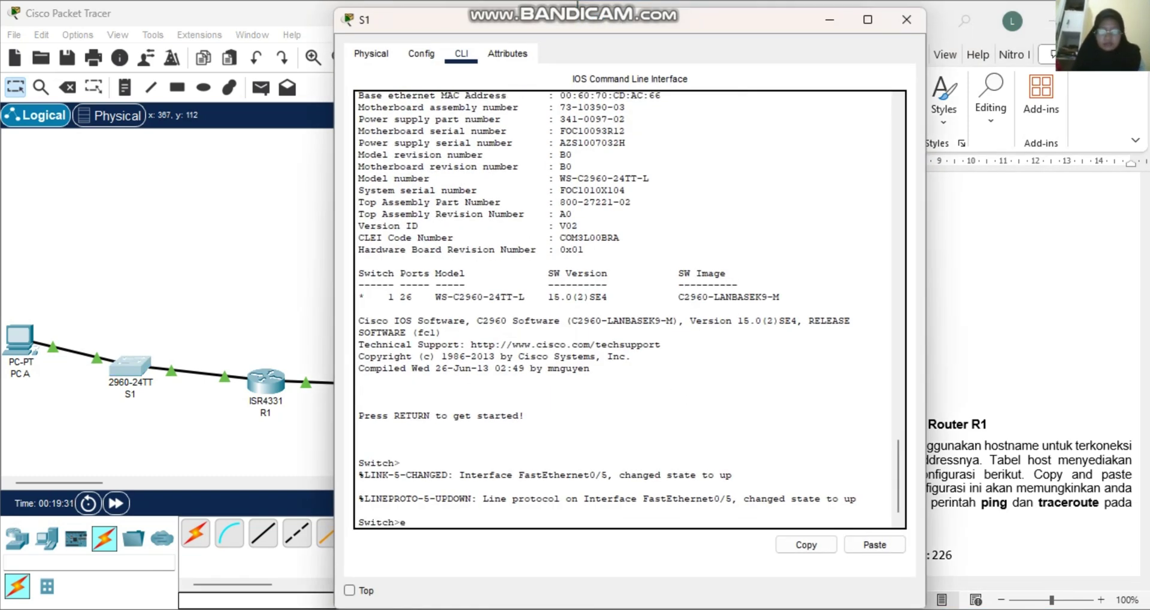
pyautogui.write('n')
pyautogui.press('Return')
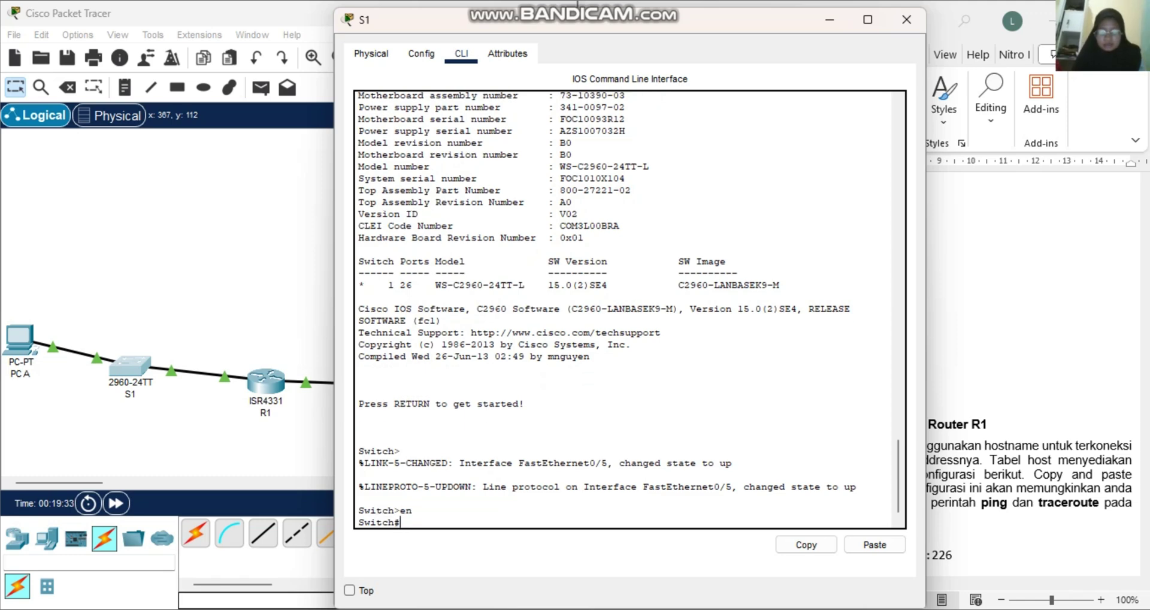
pyautogui.write('config t')
pyautogui.press('Return')
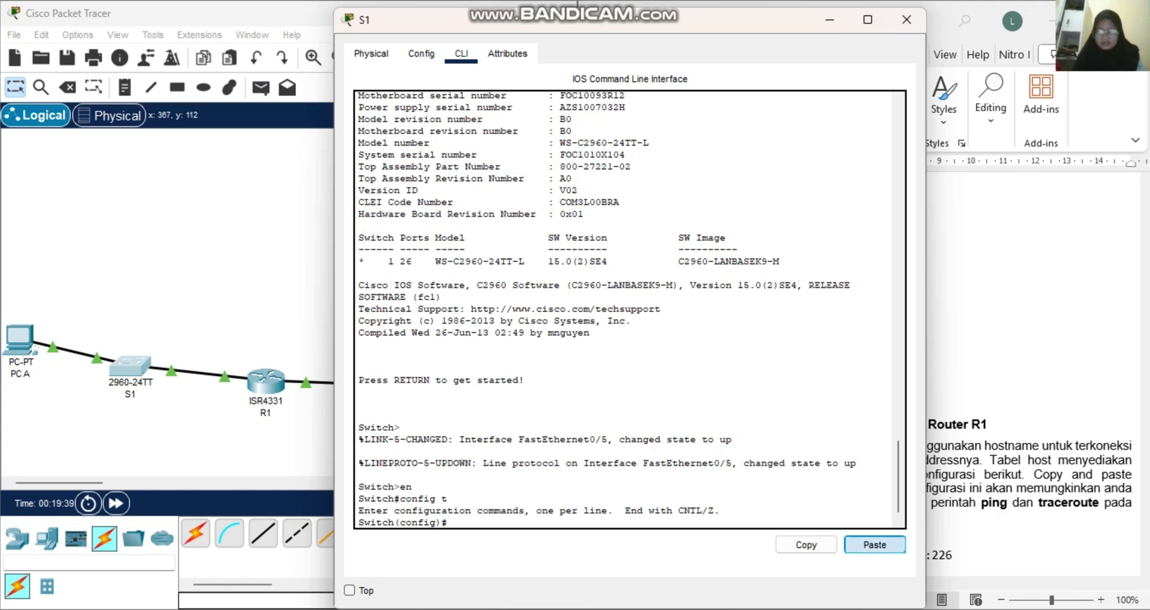
pyautogui.click(874, 545)
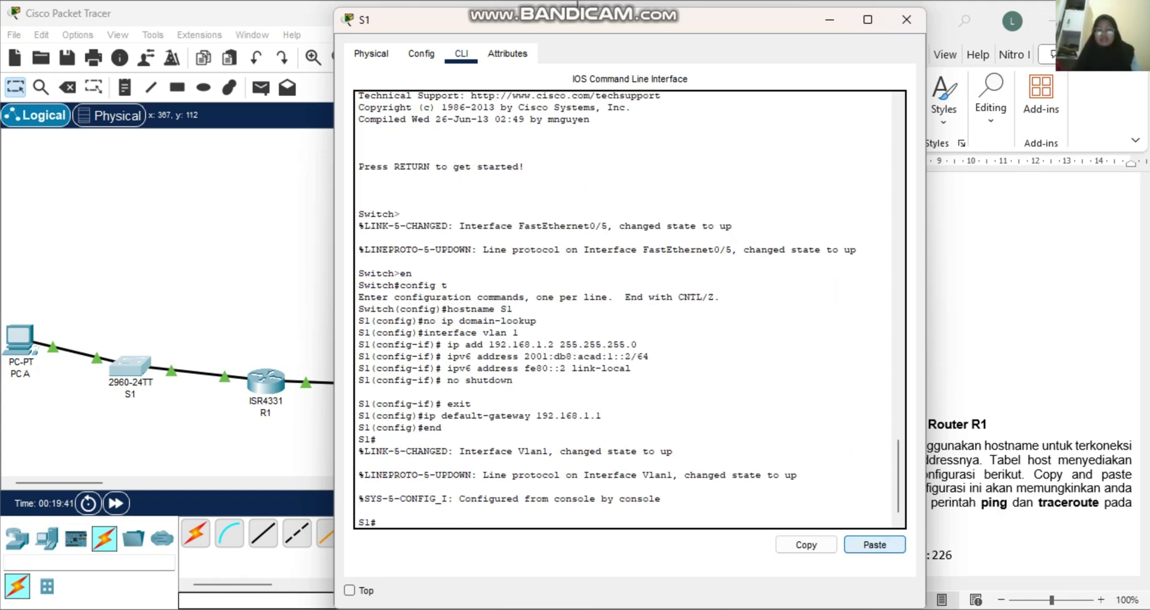
pyautogui.click(906, 20)
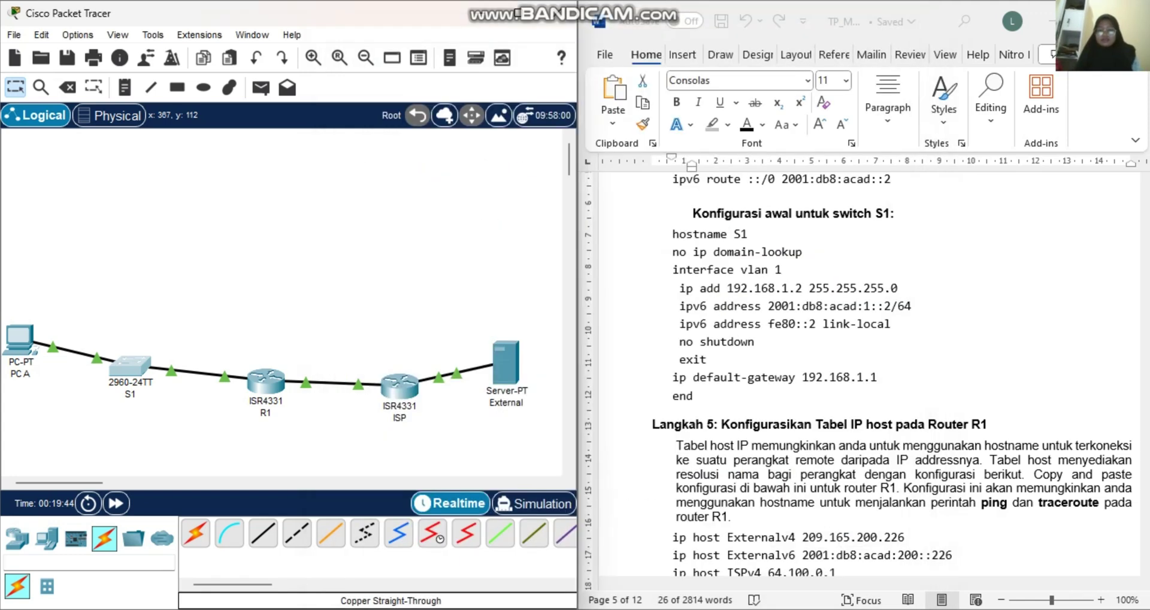
# Copy the IP host table commands under Langkah 5, from ip host Externalv4 to end, from the lab document.
pyautogui.scroll(-5, 863, 372)
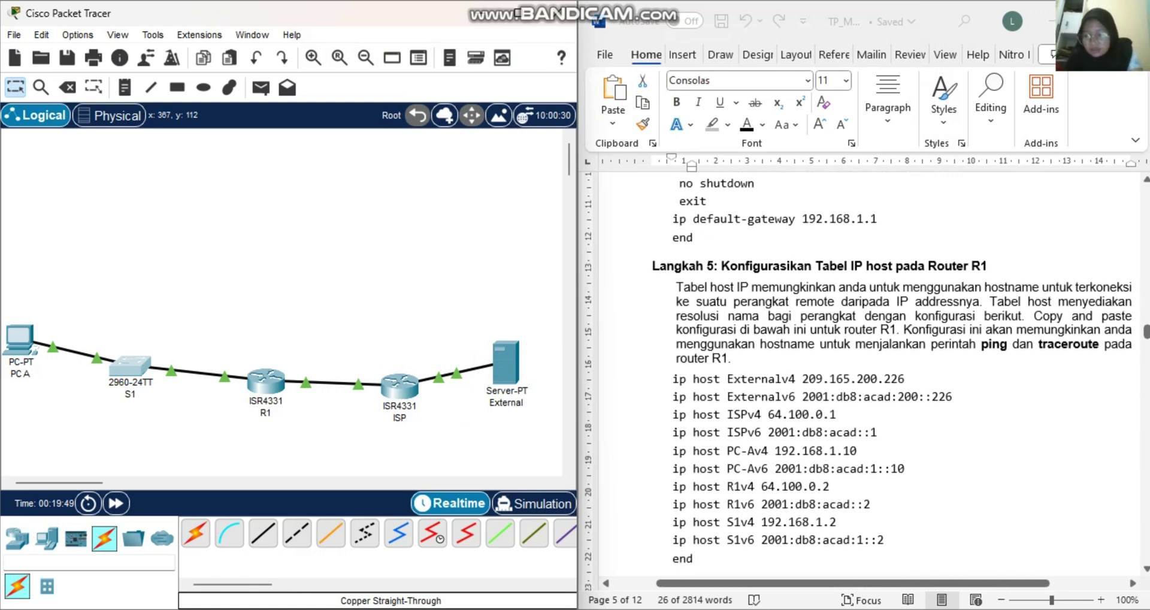
pyautogui.scroll(-1, 862, 372)
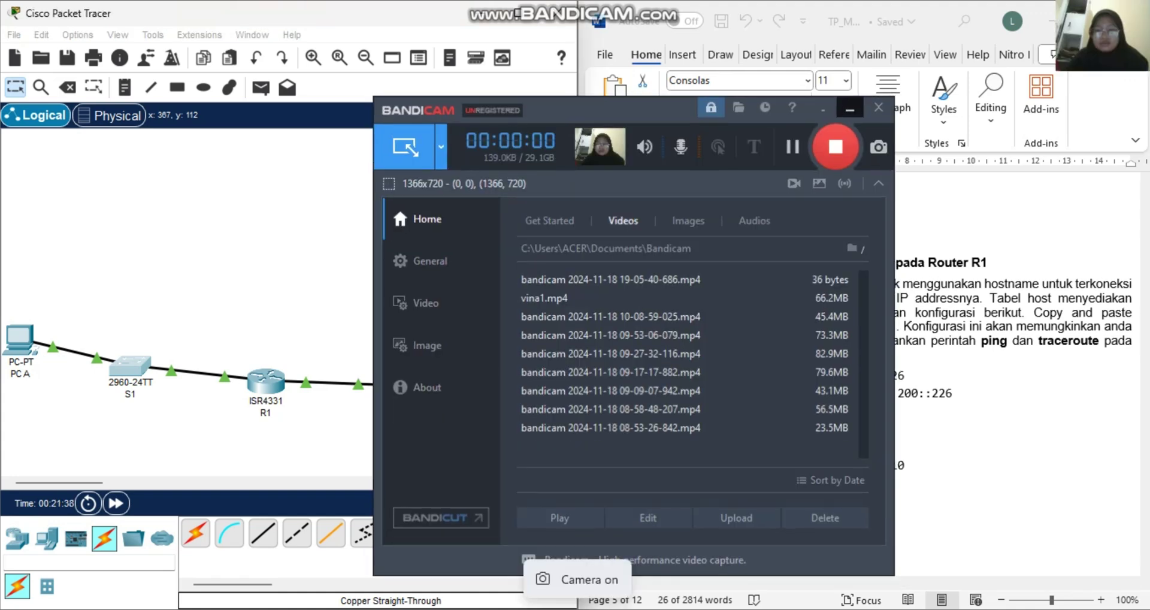
pyautogui.scroll(-1, 862, 372)
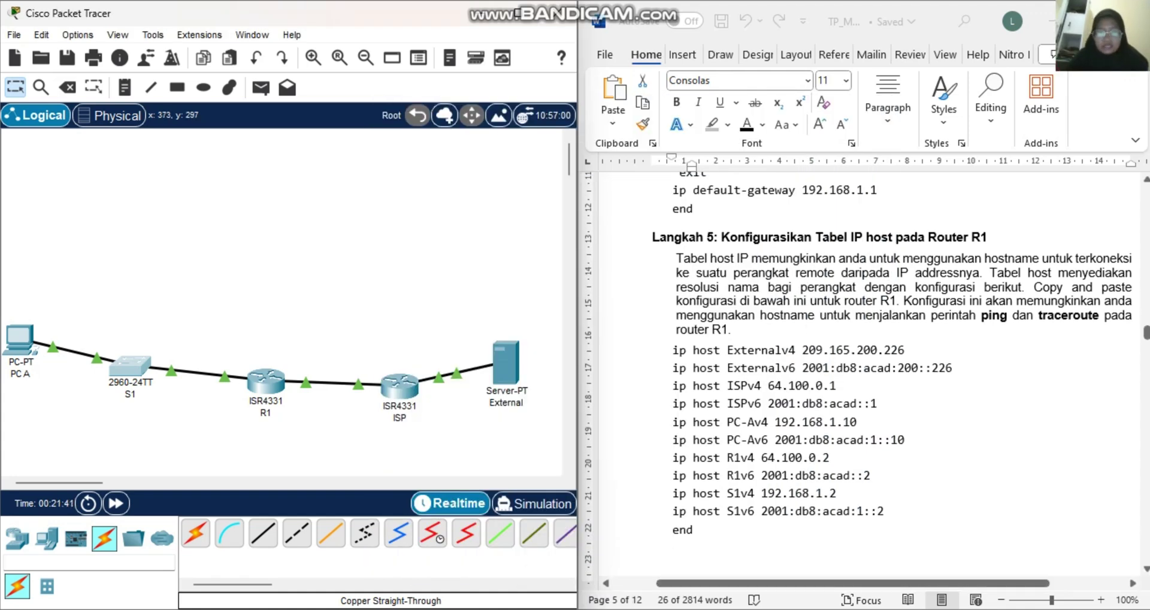
pyautogui.scroll(-2, 862, 371)
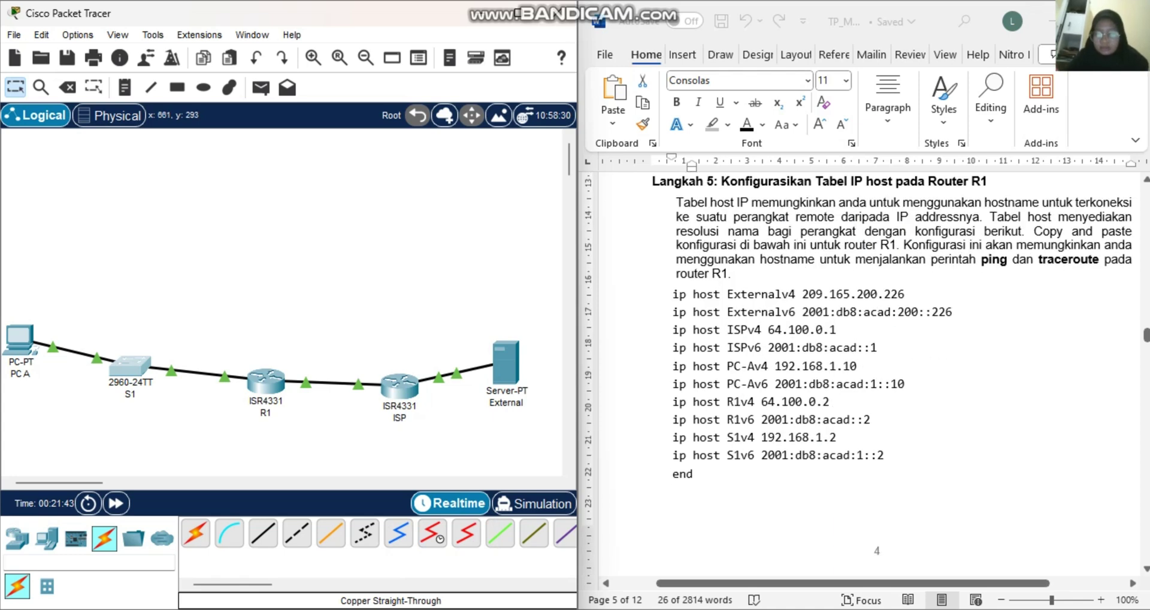
pyautogui.click(673, 294)
pyautogui.moveTo(674, 294); pyautogui.dragTo(698, 474)
pyautogui.press('super+c')
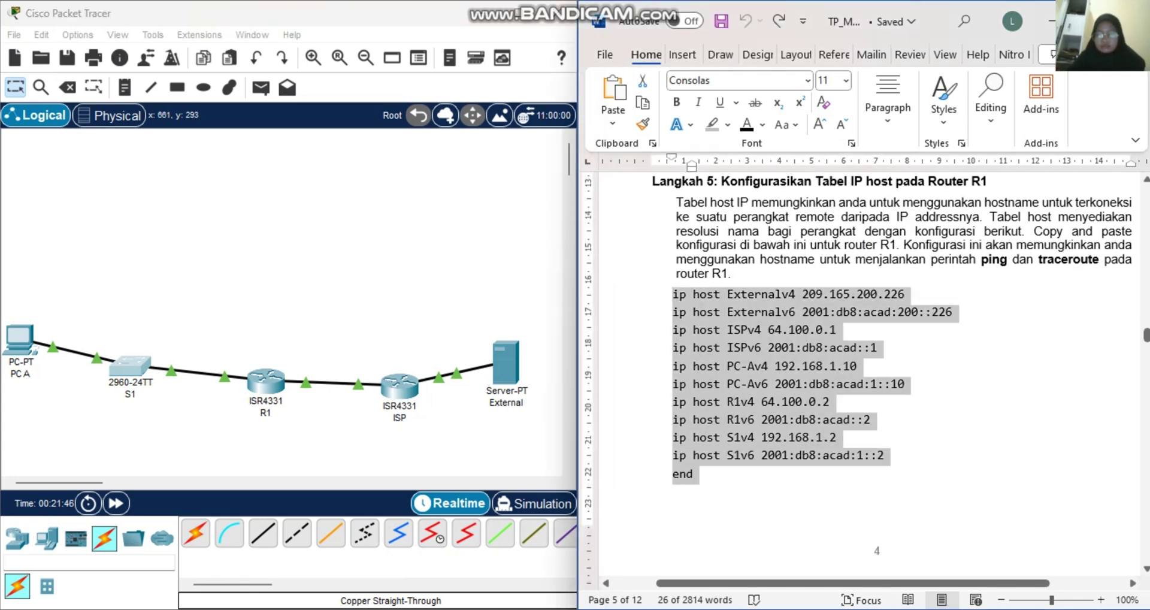
# Reopen router R1's command line and run the copied IP host table commands at its global configuration prompt.
pyautogui.hotkey('alt', 'Tab')
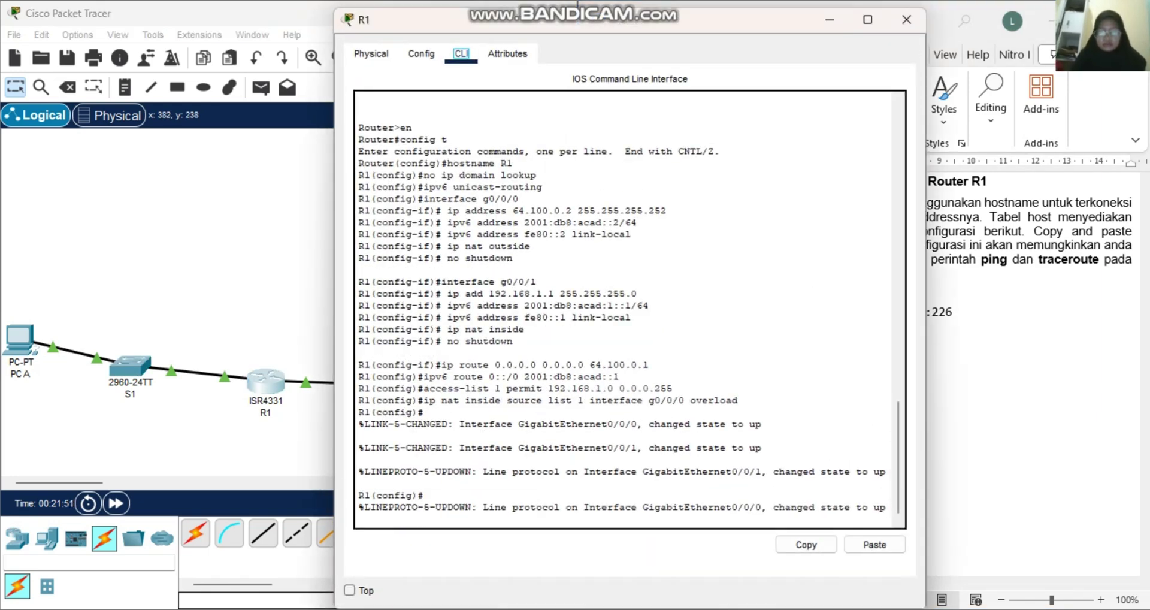
pyautogui.click(426, 518)
pyautogui.press('Return')
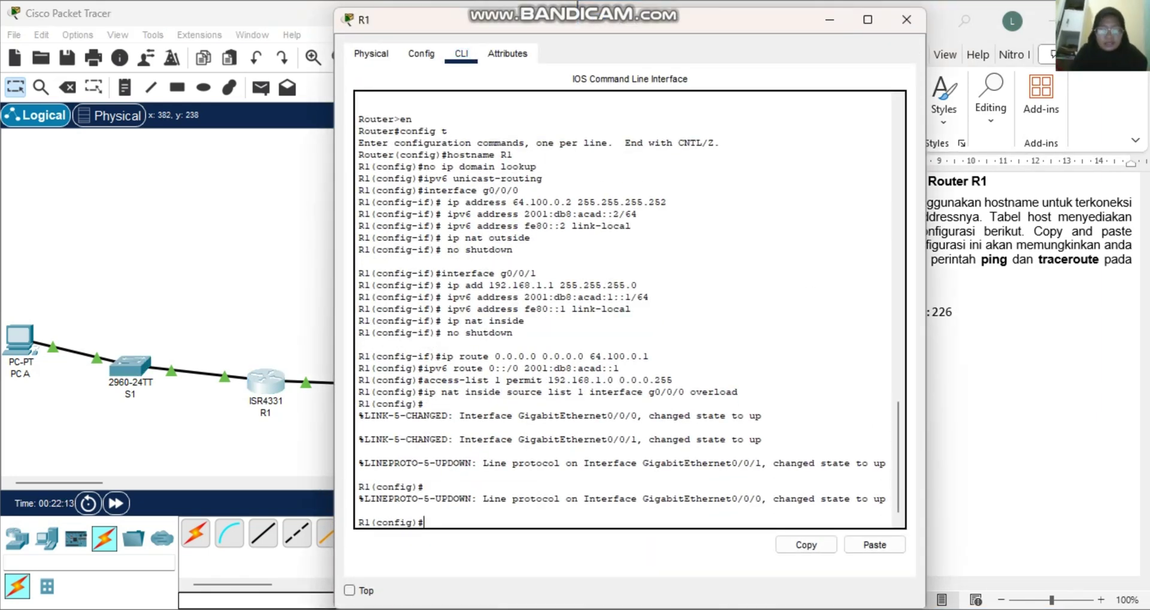
pyautogui.click(874, 544)
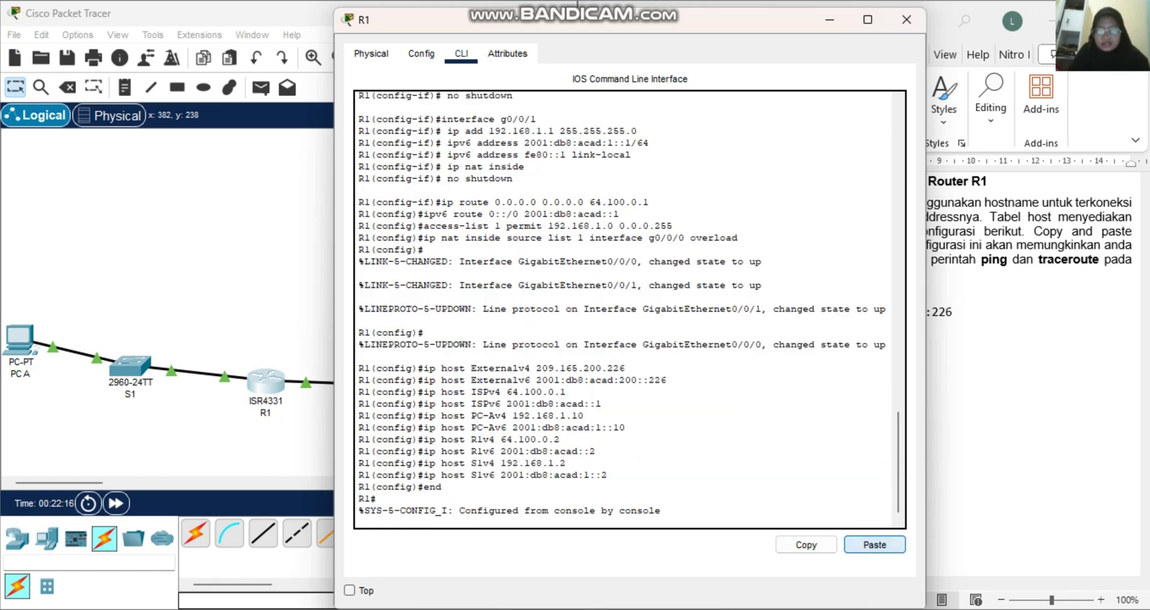
pyautogui.press('Return')
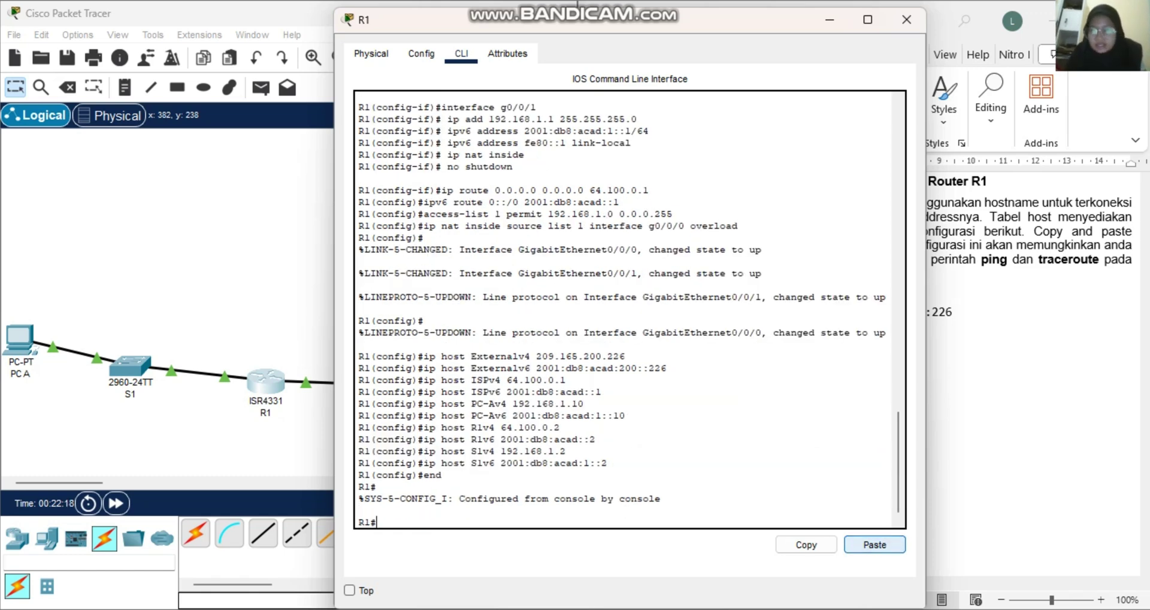
# Close router R1's window and open PC A's command prompt beside Langkah 1 of Latihan 2 in the lab document.
pyautogui.click(906, 20)
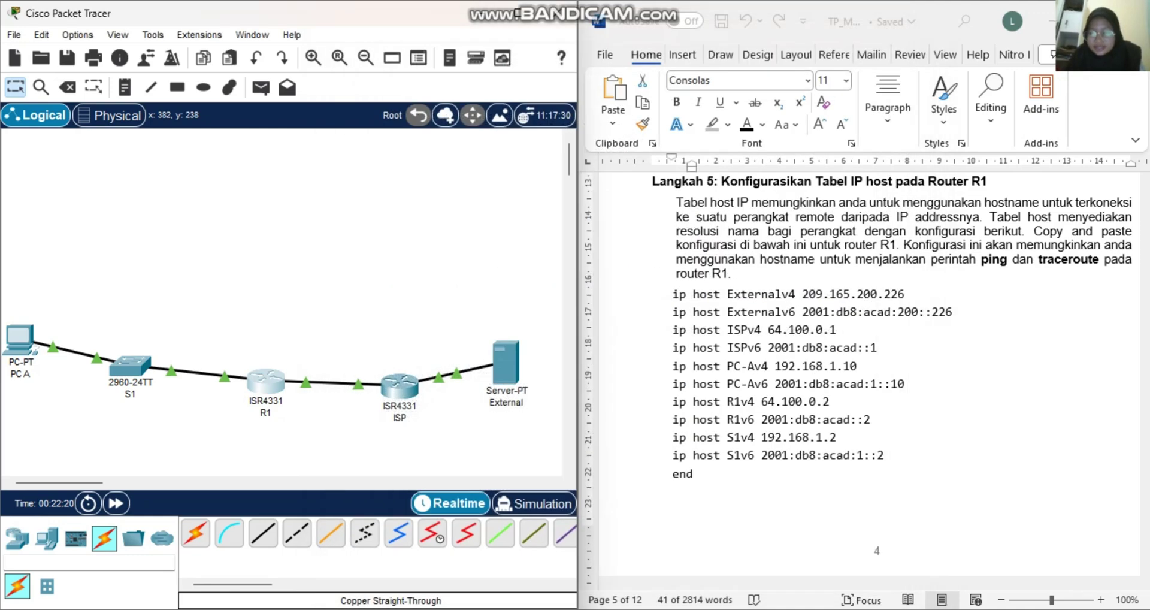
pyautogui.scroll(-8, 869, 372)
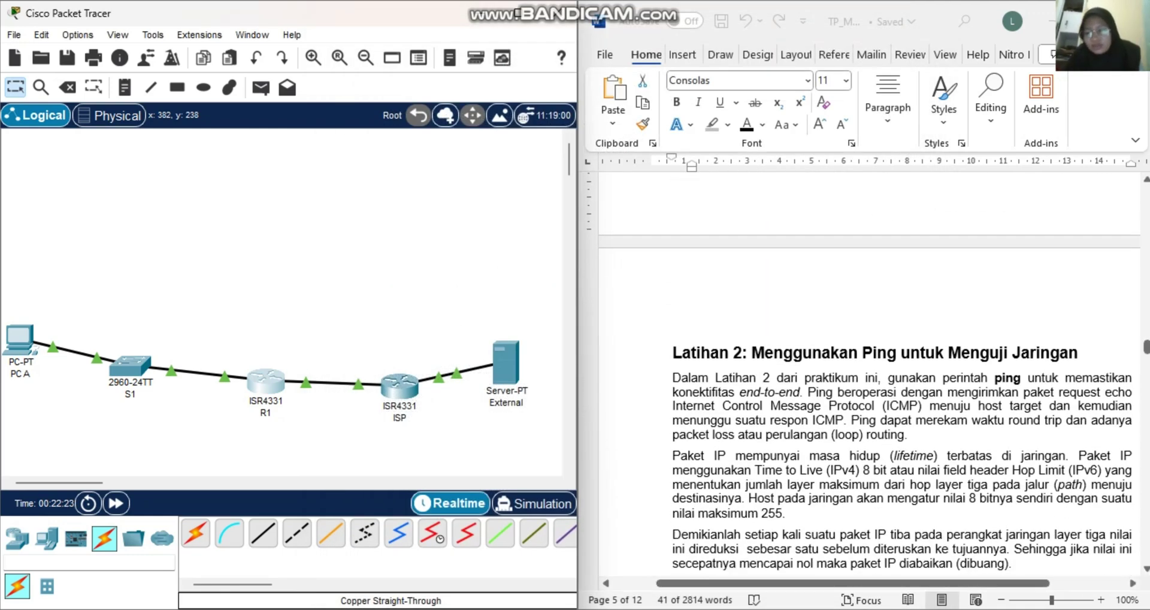
pyautogui.scroll(-4, 868, 372)
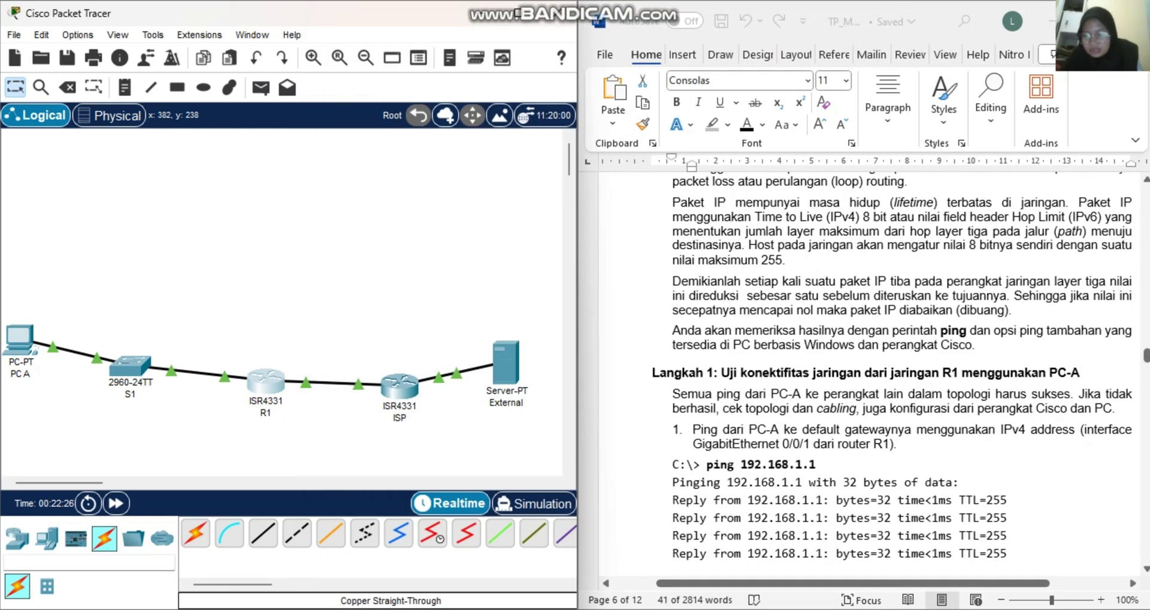
pyautogui.scroll(-1, 893, 373)
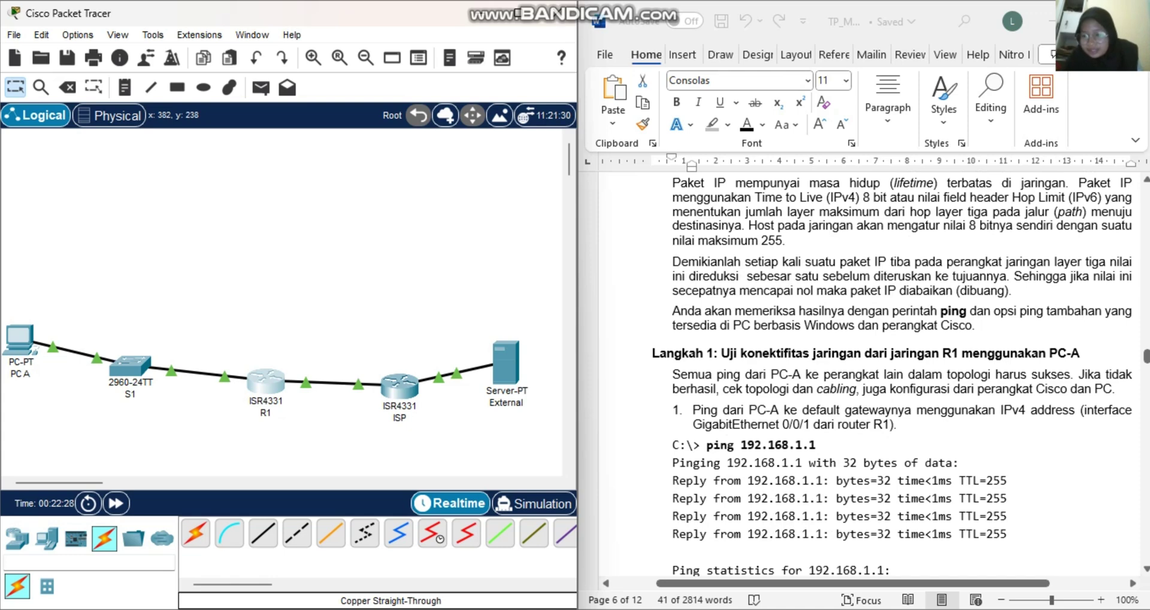
pyautogui.scroll(-4, 892, 373)
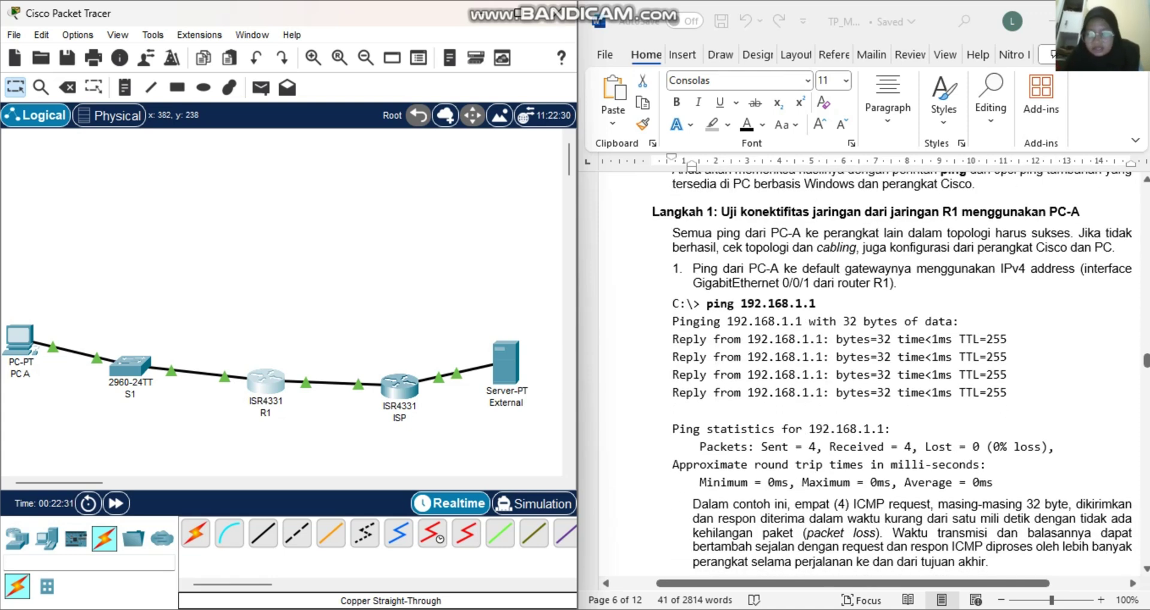
pyautogui.click(20, 338)
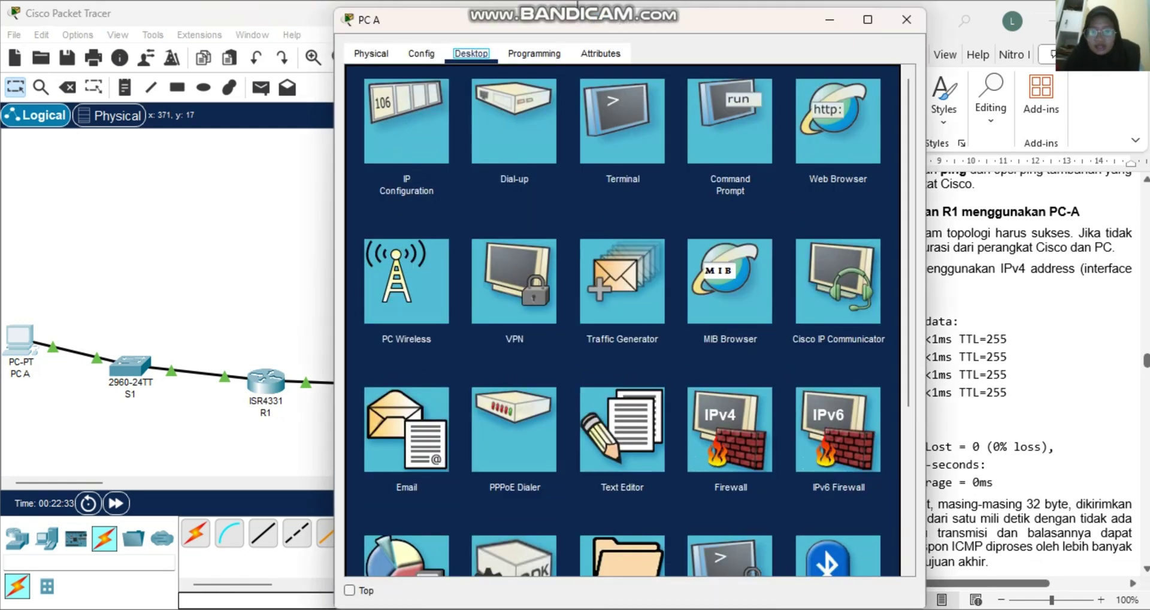
pyautogui.click(730, 120)
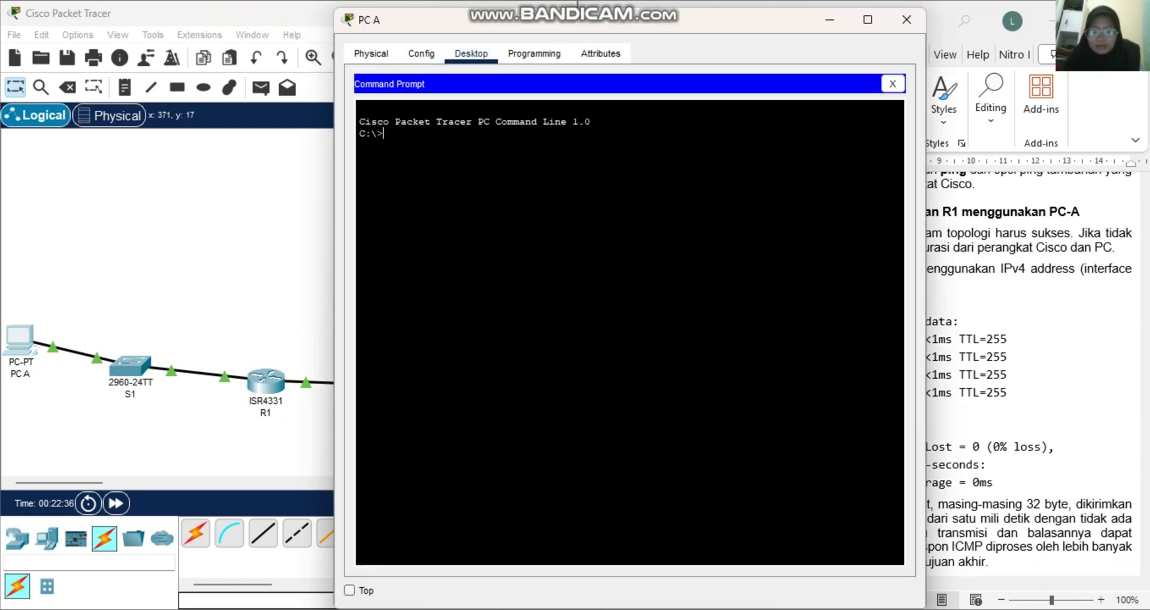
pyautogui.moveTo(747, 21); pyautogui.dragTo(441, 41)
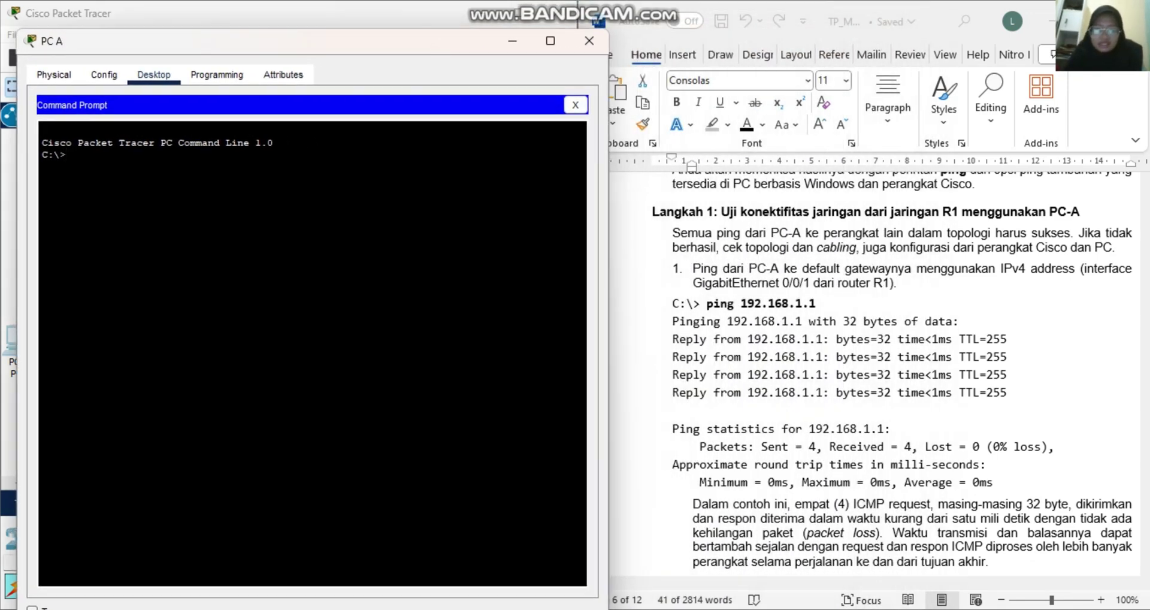
# Copy ping 192.168.1.1 from the lab document and run it in PC A's command prompt.
pyautogui.click(850, 360)
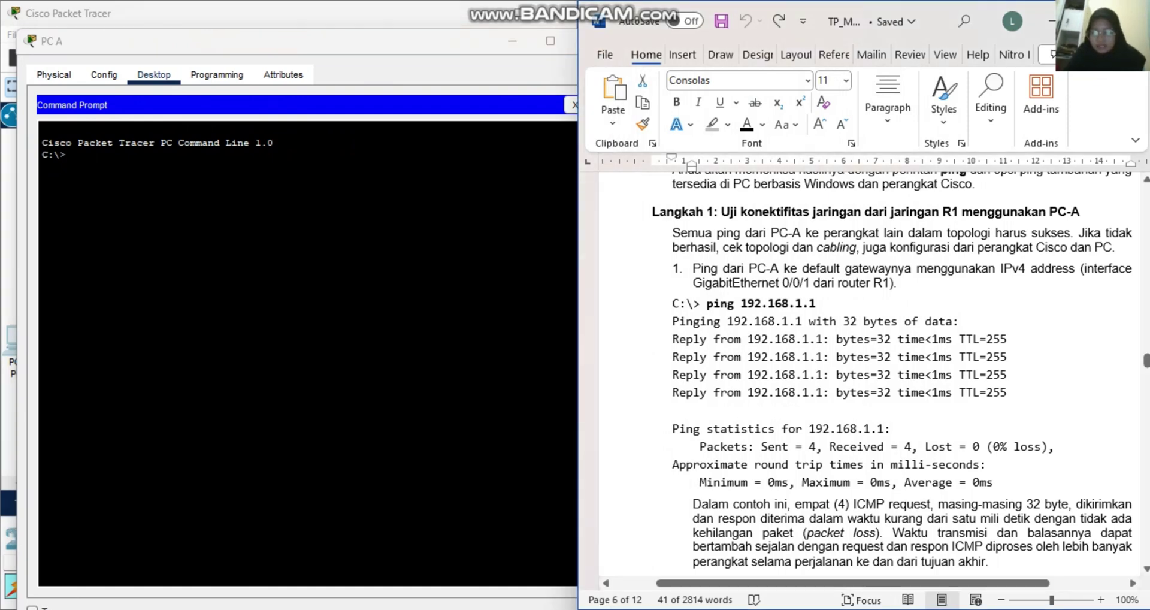
pyautogui.moveTo(707, 303); pyautogui.dragTo(820, 303)
pyautogui.press('super+c')
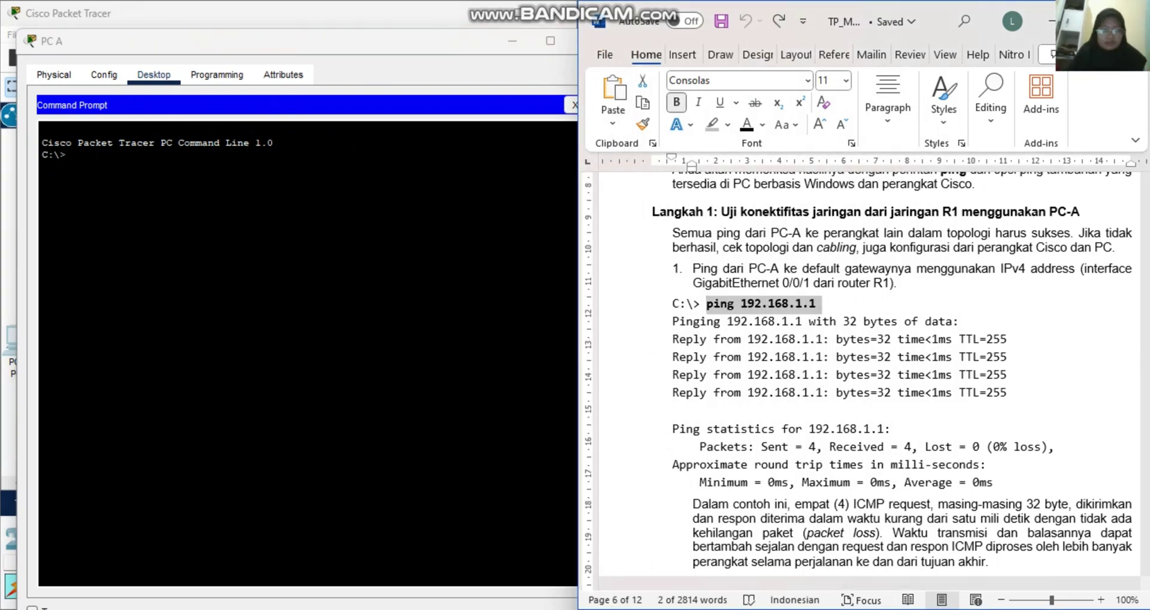
pyautogui.click(66, 155)
pyautogui.rightClick(117, 167)
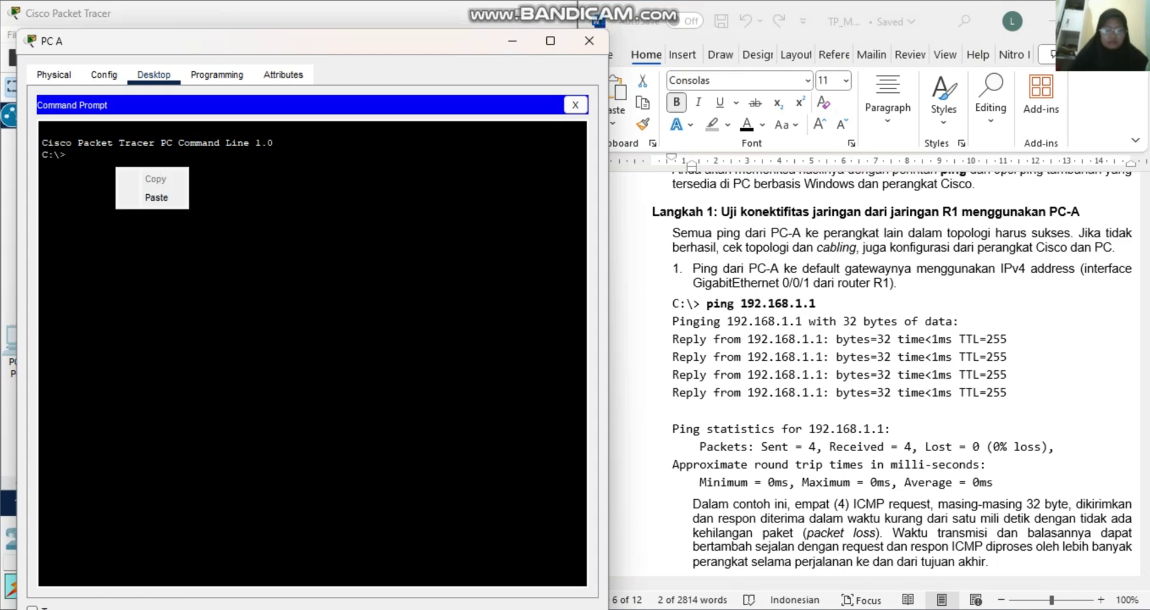
pyautogui.click(154, 195)
pyautogui.press('Return')
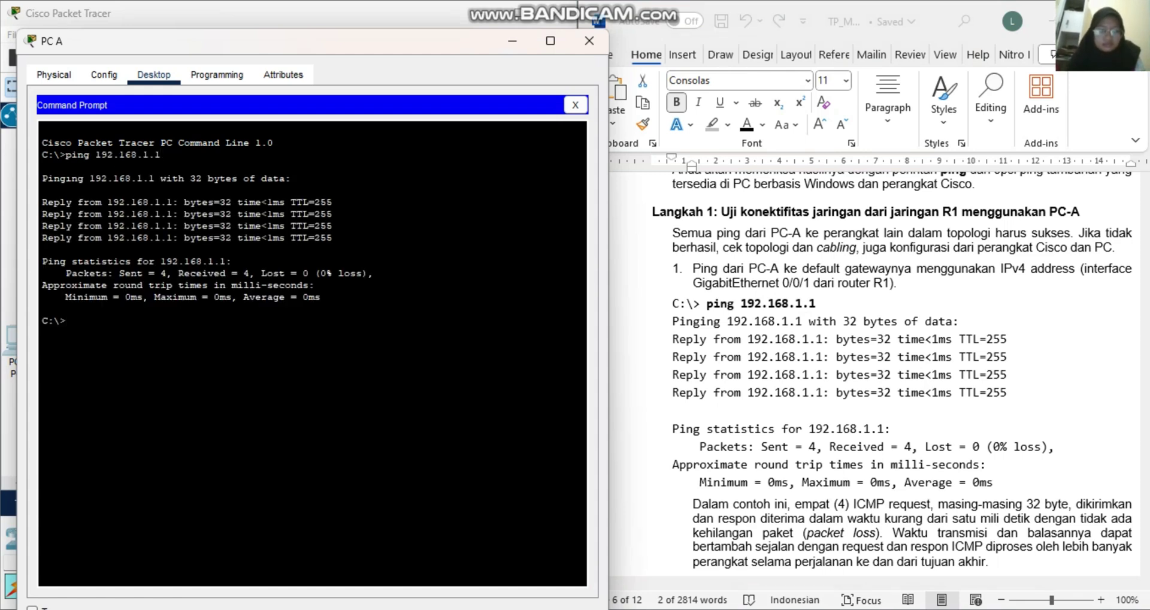
# Try to copy the IPv6 default gateway ping, 2001:db8:acad:1::1, from the lab document and run it in PC A's command prompt.
pyautogui.scroll(-10, 898, 378)
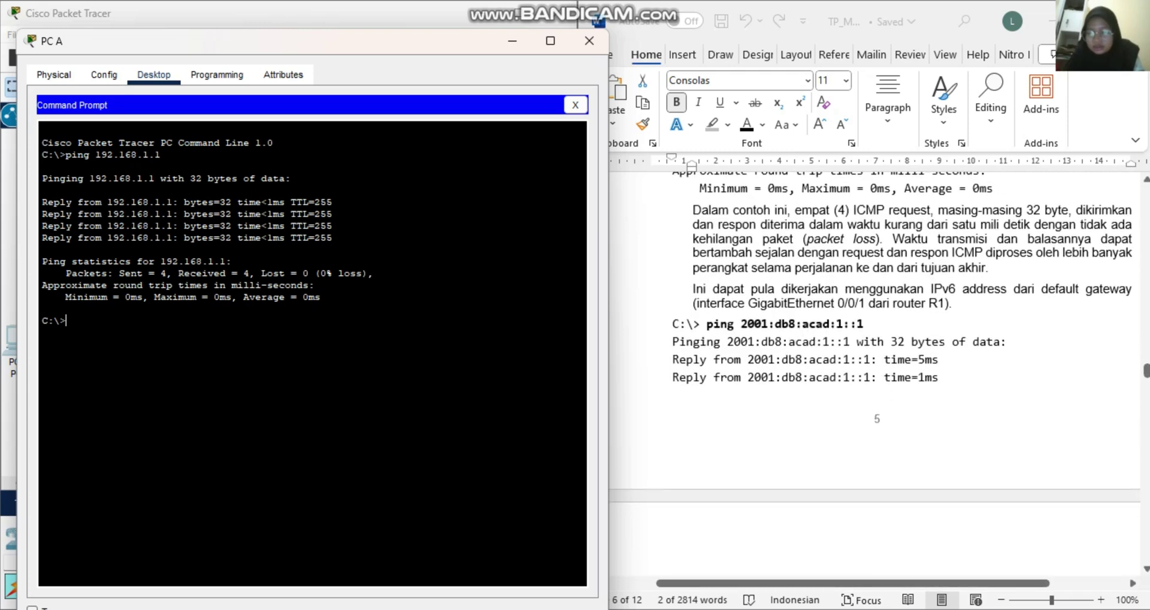
pyautogui.hotkey('alt', 'Tab')
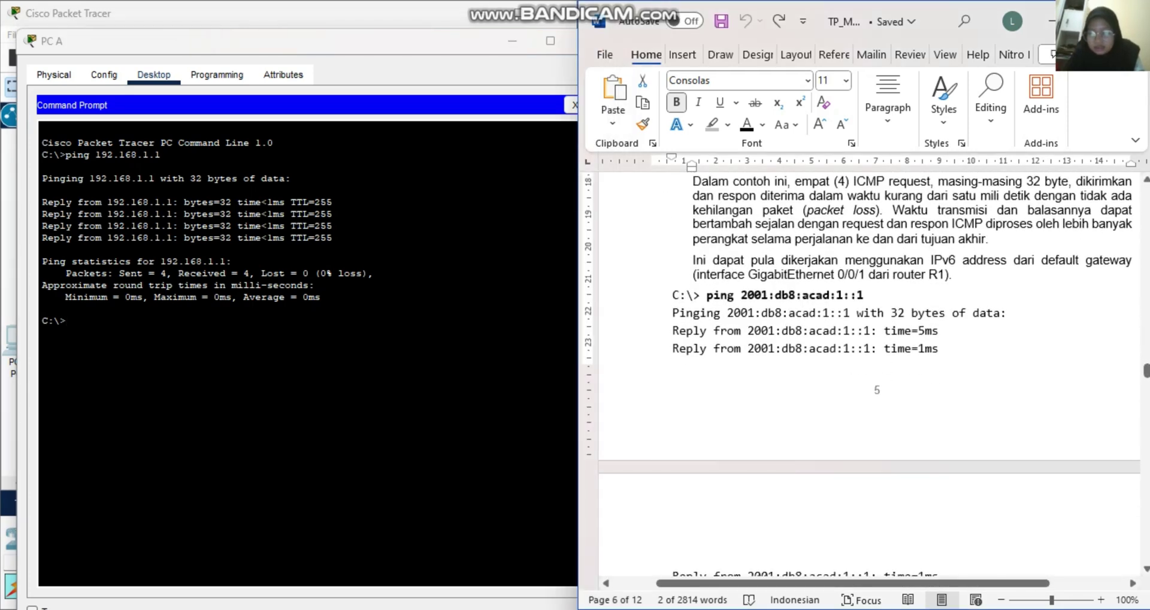
pyautogui.moveTo(679, 295); pyautogui.dragTo(864, 295)
pyautogui.hotkey('ctrl', 'v')
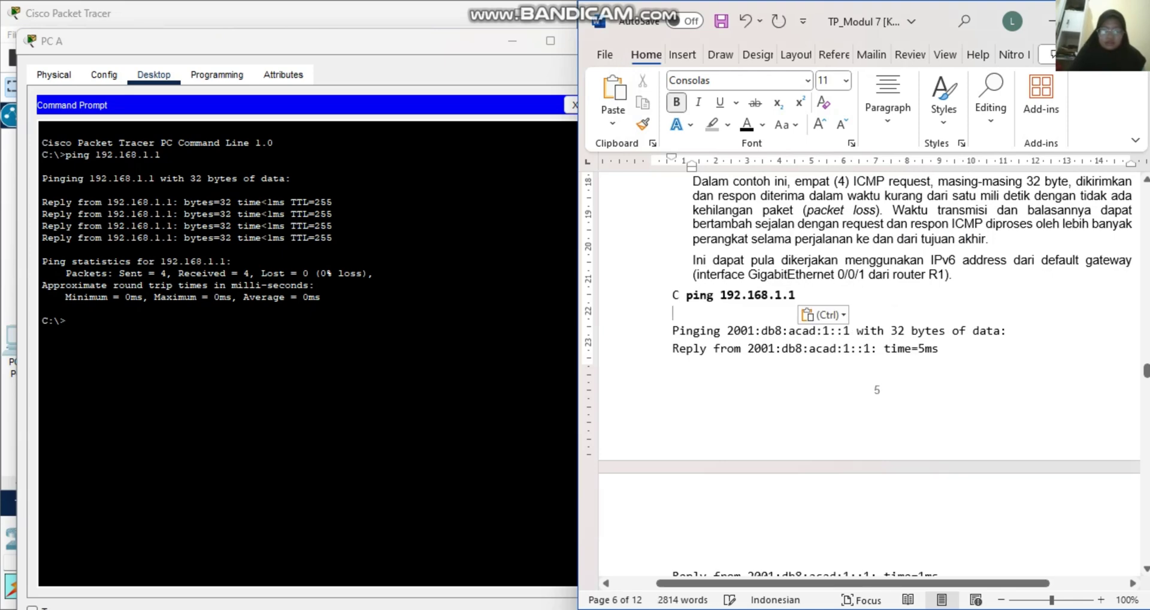
pyautogui.hotkey('ctrl', 'z')
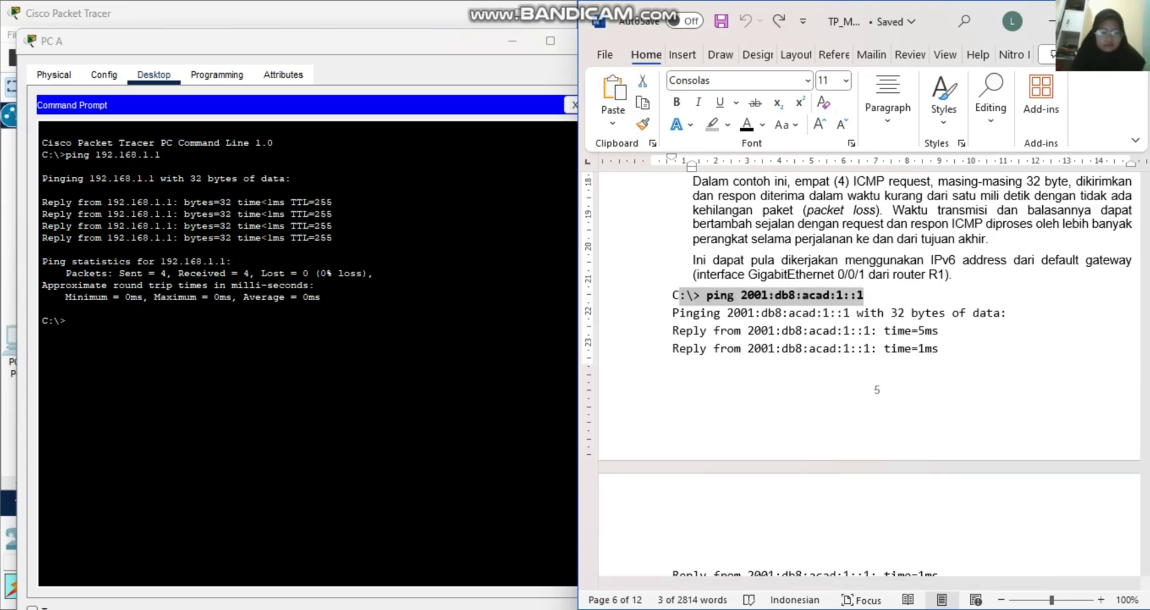
pyautogui.click(109, 326)
pyautogui.rightClick(109, 327)
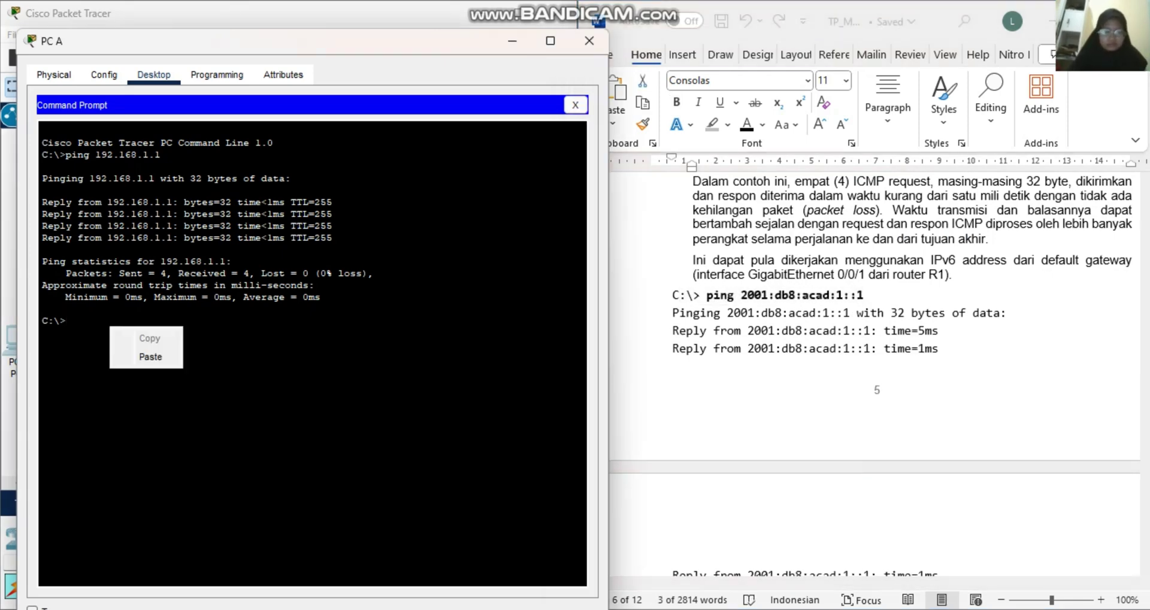
pyautogui.click(150, 357)
pyautogui.press('Return')
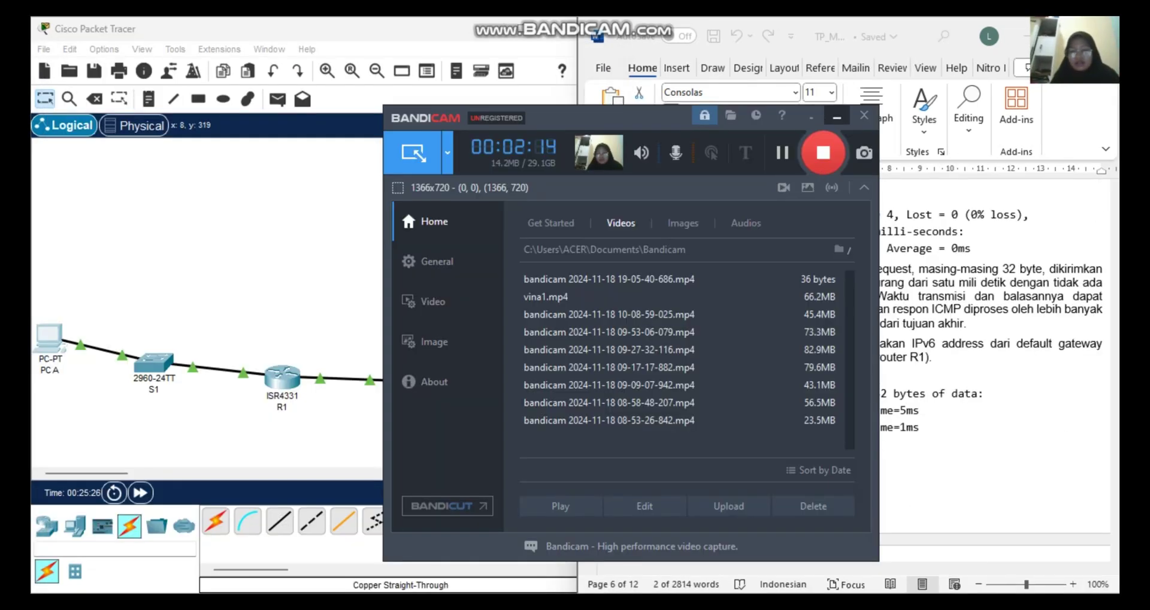
pyautogui.click(836, 117)
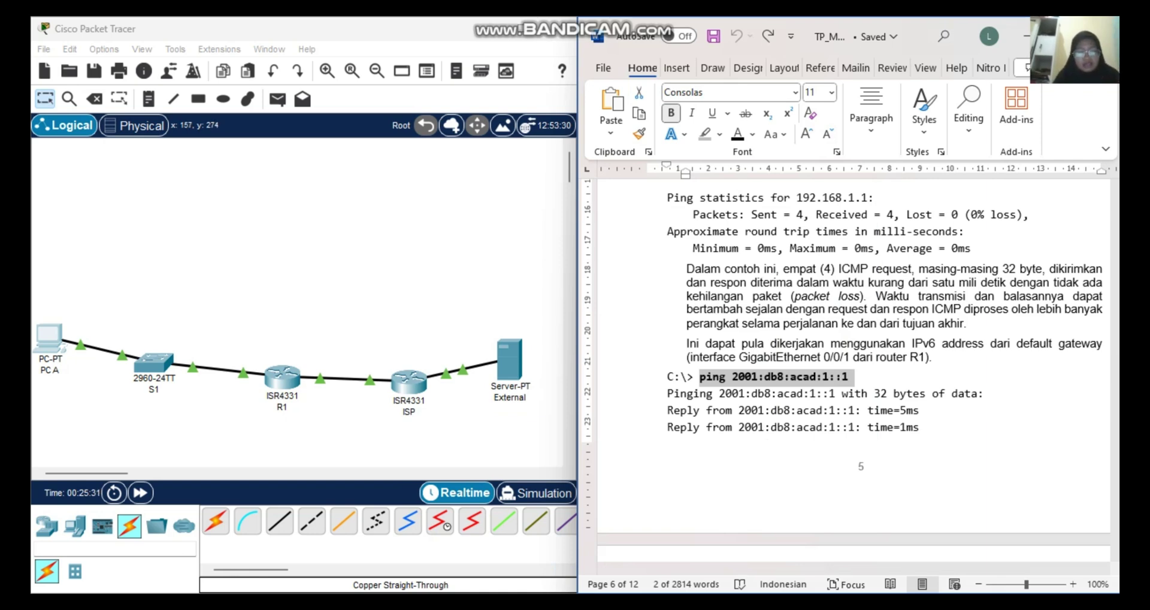
pyautogui.click(154, 362)
pyautogui.click(889, 34)
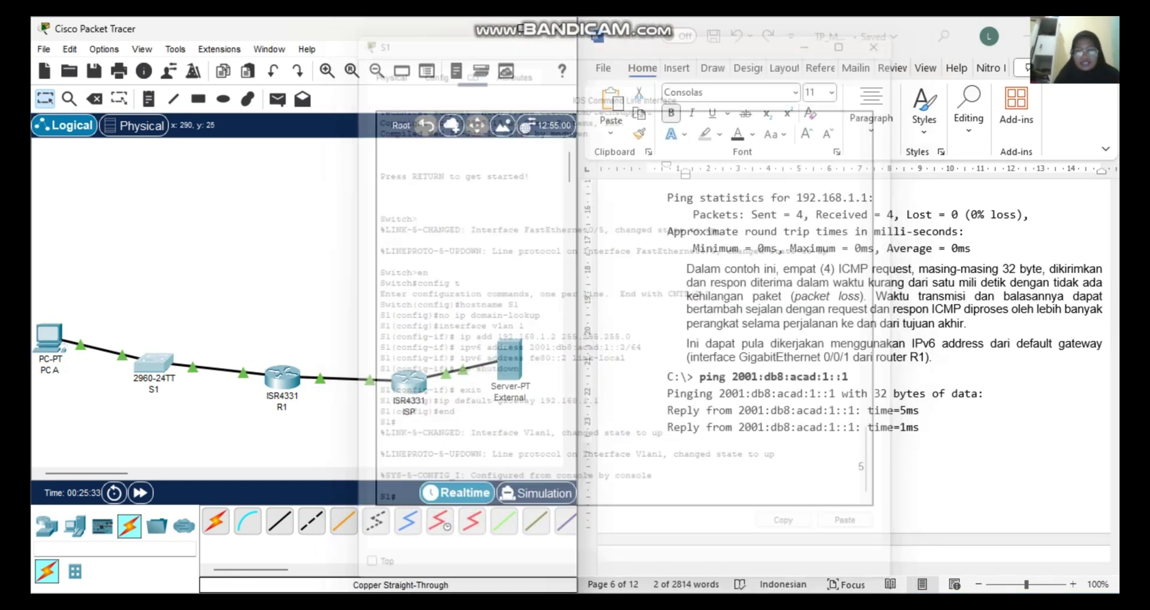
# Examine PC A's IPv4 and IPv6 address settings in its IP configuration and close the window.
pyautogui.click(48, 338)
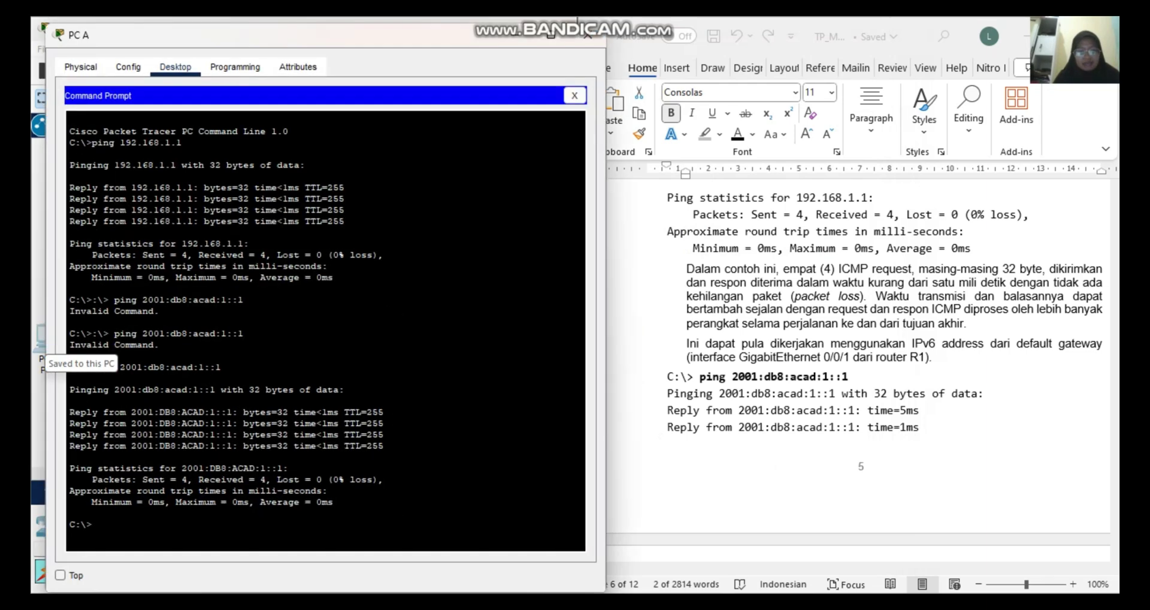
pyautogui.click(175, 67)
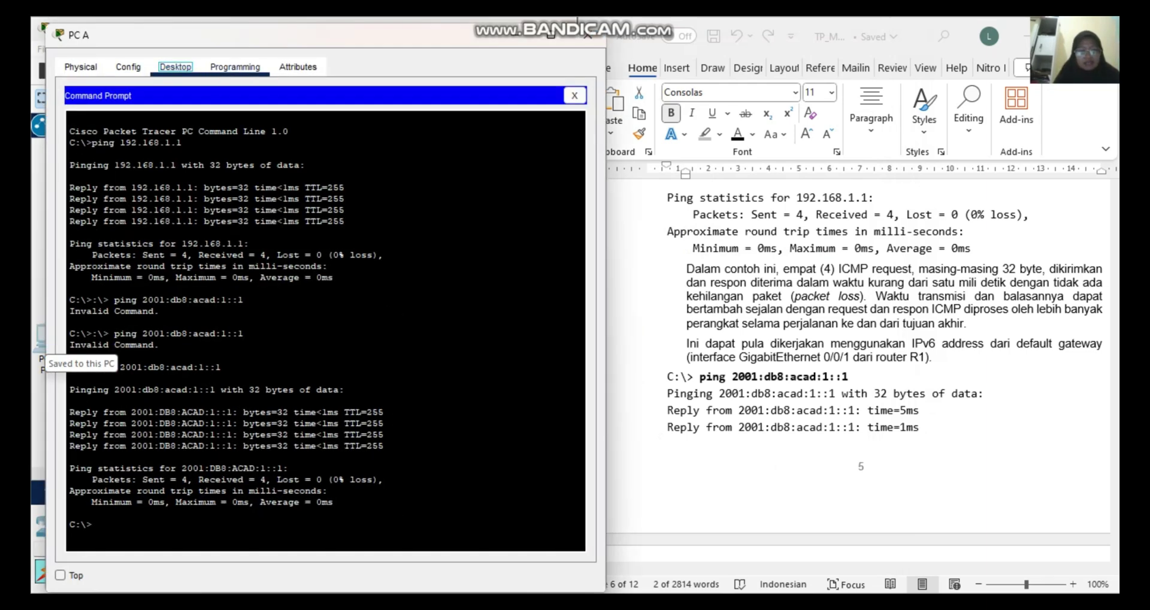
pyautogui.click(235, 67)
pyautogui.click(176, 67)
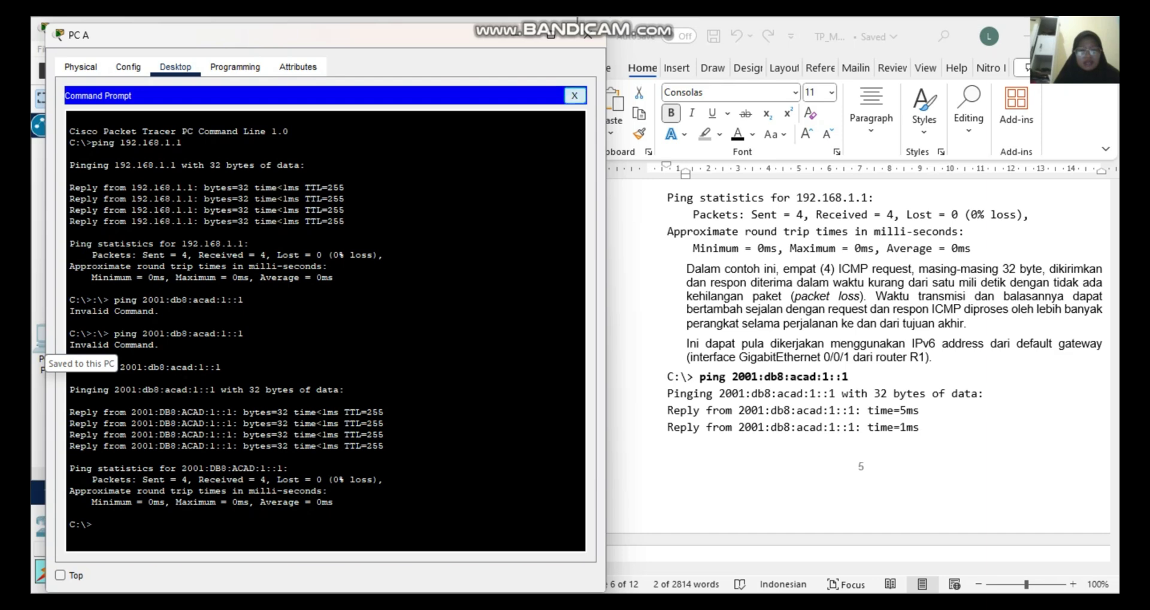
pyautogui.click(574, 96)
pyautogui.click(114, 133)
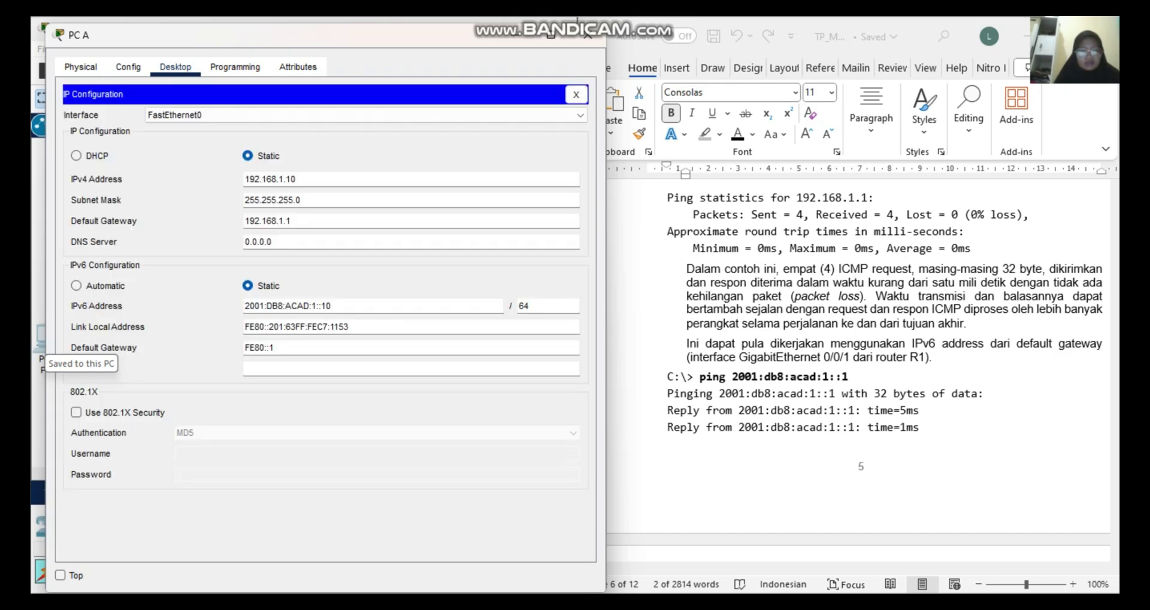
pyautogui.moveTo(331, 306); pyautogui.dragTo(244, 305)
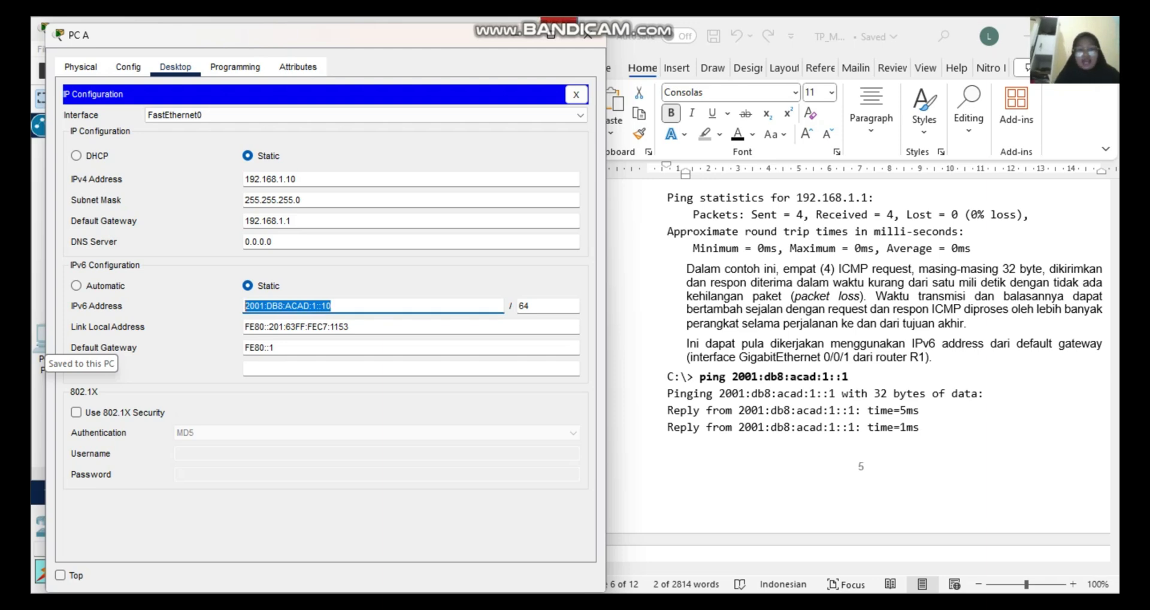
pyautogui.click(587, 34)
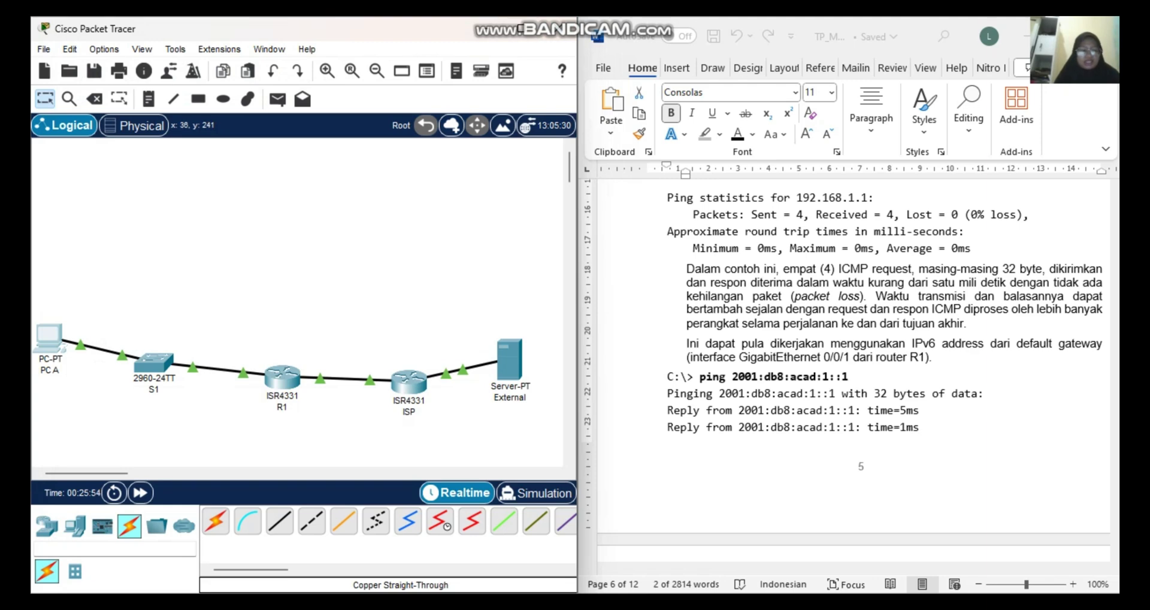
# Reopen PC A's command prompt beside the lab document and run the copied command ping 2001:db8:acad:1::1.
pyautogui.click(49, 336)
pyautogui.click(721, 131)
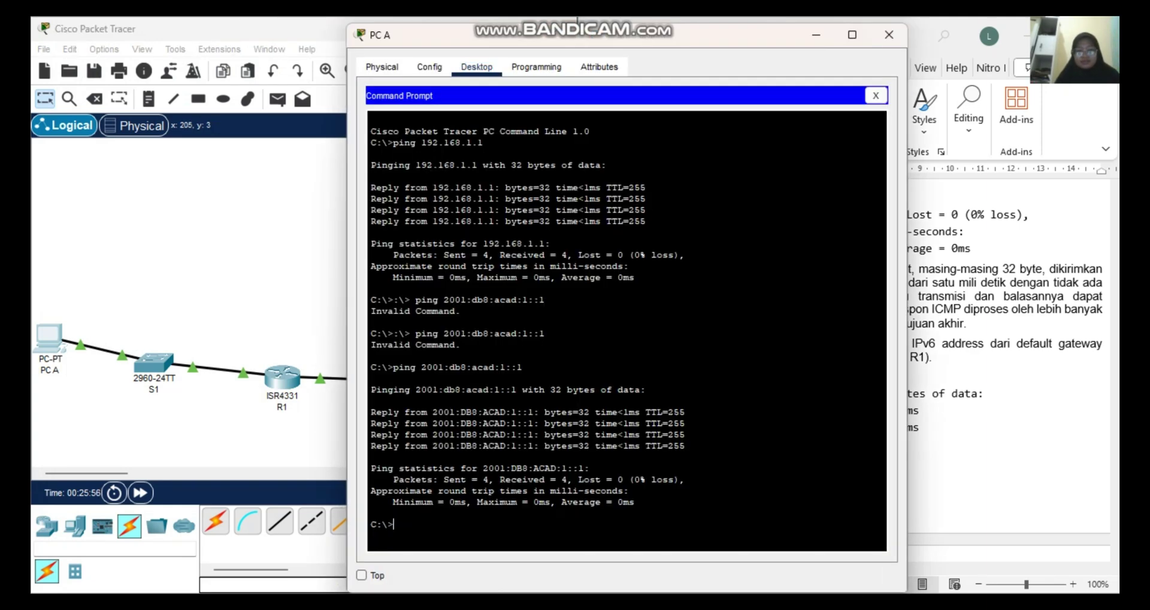
pyautogui.moveTo(419, 34); pyautogui.dragTo(126, 51)
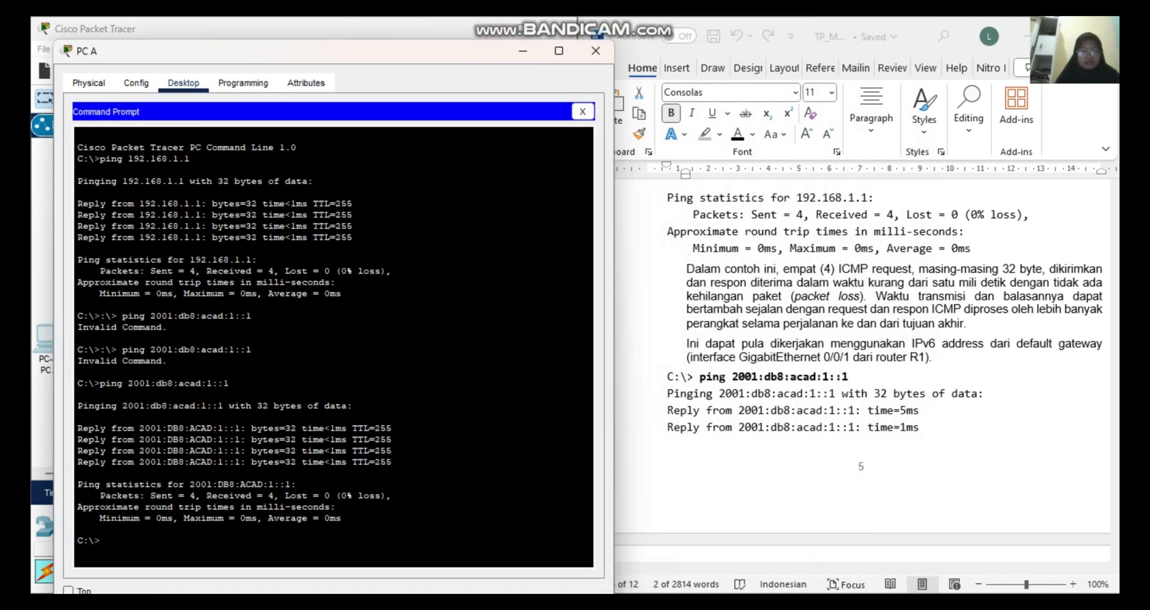
pyautogui.rightClick(154, 545)
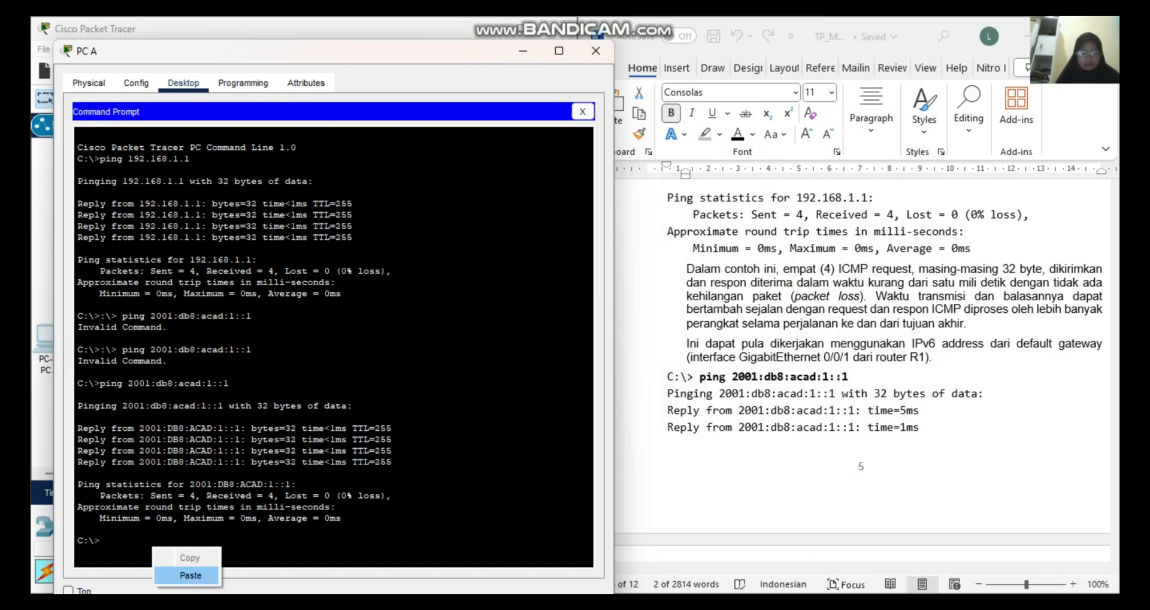
pyautogui.click(183, 573)
pyautogui.press('Return')
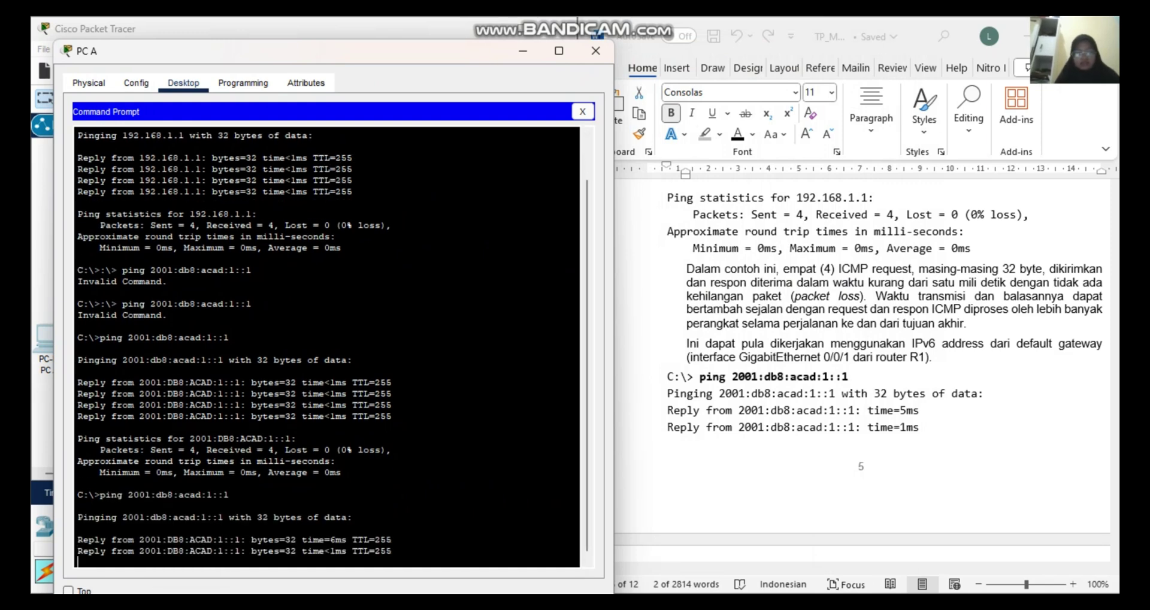
# Copy 192.168.1.10 from the destination table in the lab document and ping it in PC A's command prompt.
pyautogui.scroll(-6, 862, 360)
pyautogui.scroll(-5, 875, 380)
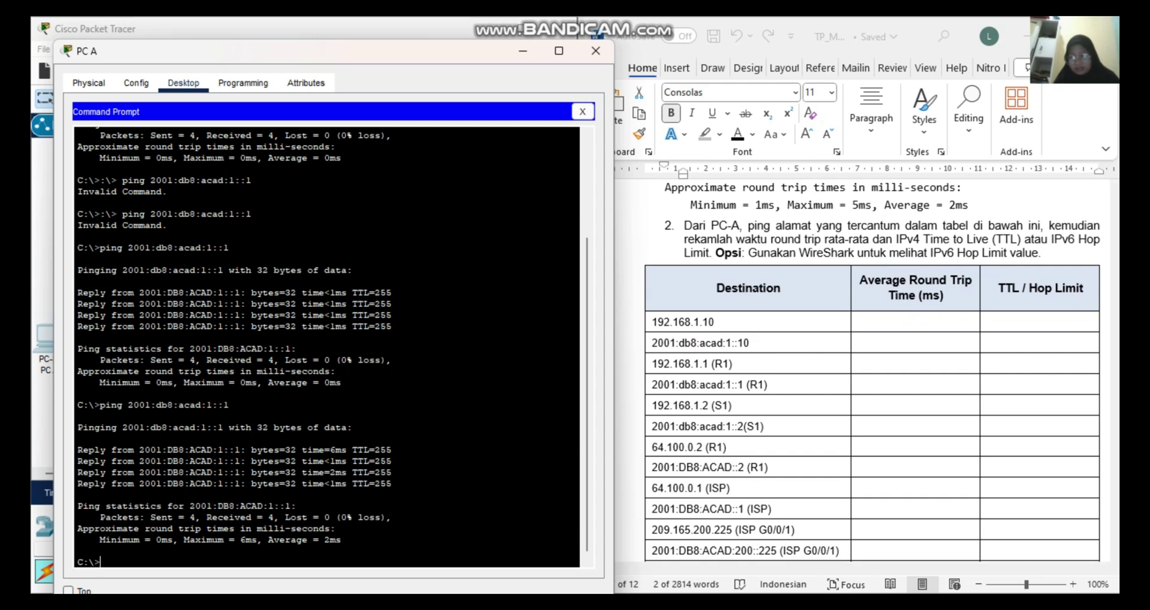
pyautogui.scroll(-1, 327, 348)
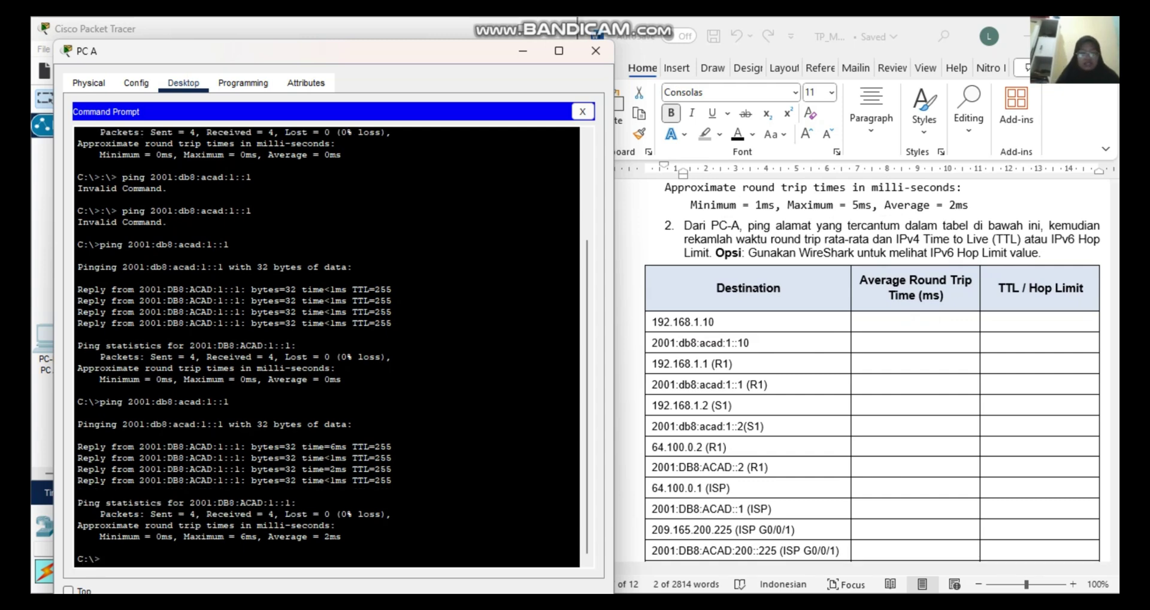
pyautogui.click(716, 322)
pyautogui.moveTo(716, 322); pyautogui.dragTo(651, 322)
pyautogui.press('super+c')
pyautogui.hotkey('alt', 'Tab')
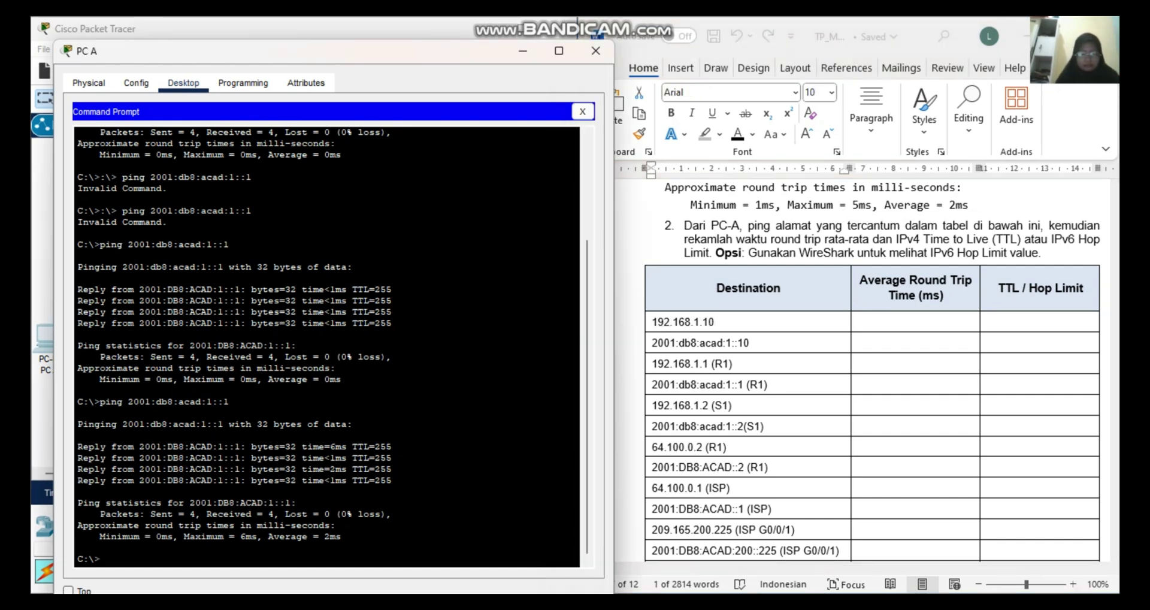
pyautogui.write('ping')
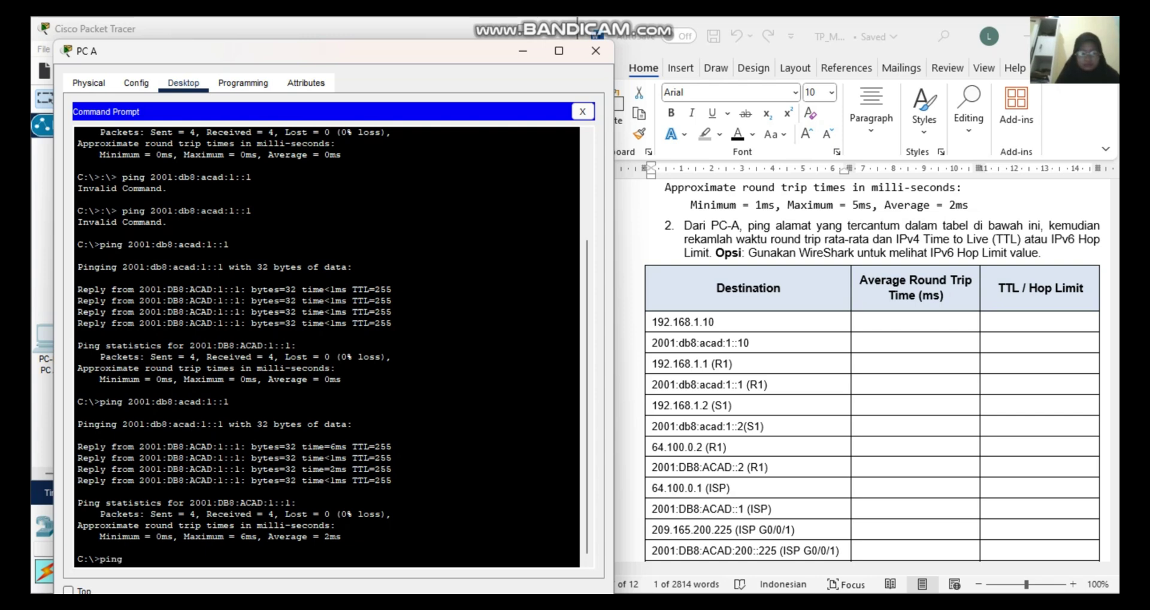
pyautogui.rightClick(148, 556)
pyautogui.click(173, 584)
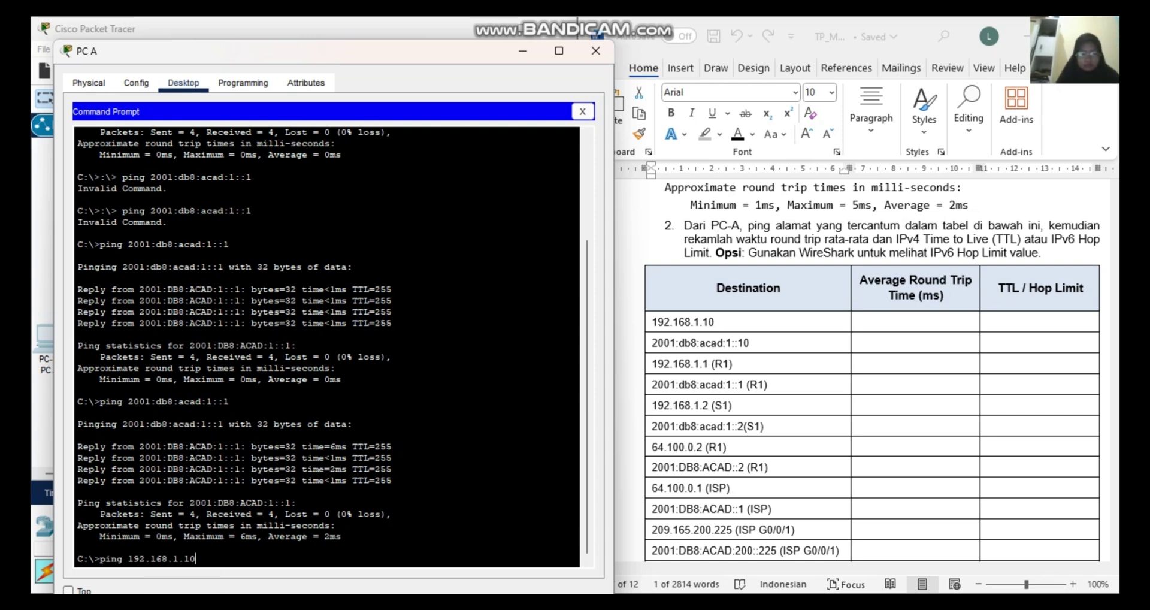
pyautogui.press('Return')
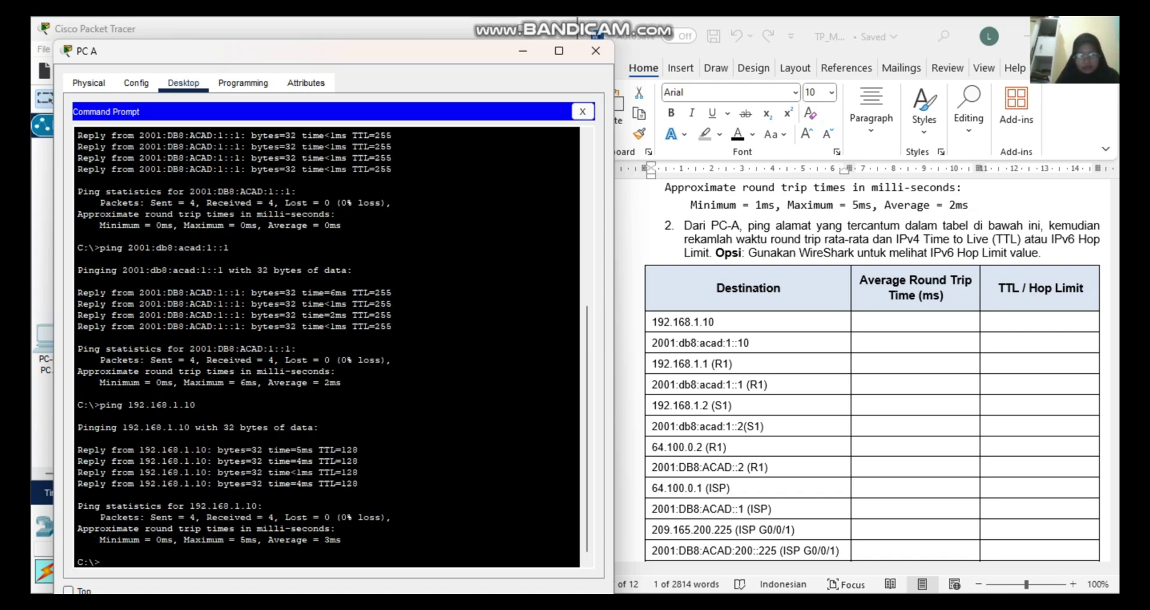
# Record an average round trip time of 3ms and a TTL of 128 for 192.168.1.10 in the lab document's table.
pyautogui.moveTo(324, 539); pyautogui.dragTo(342, 539)
pyautogui.moveTo(346, 484); pyautogui.dragTo(358, 483)
pyautogui.hotkey('alt', 'Tab')
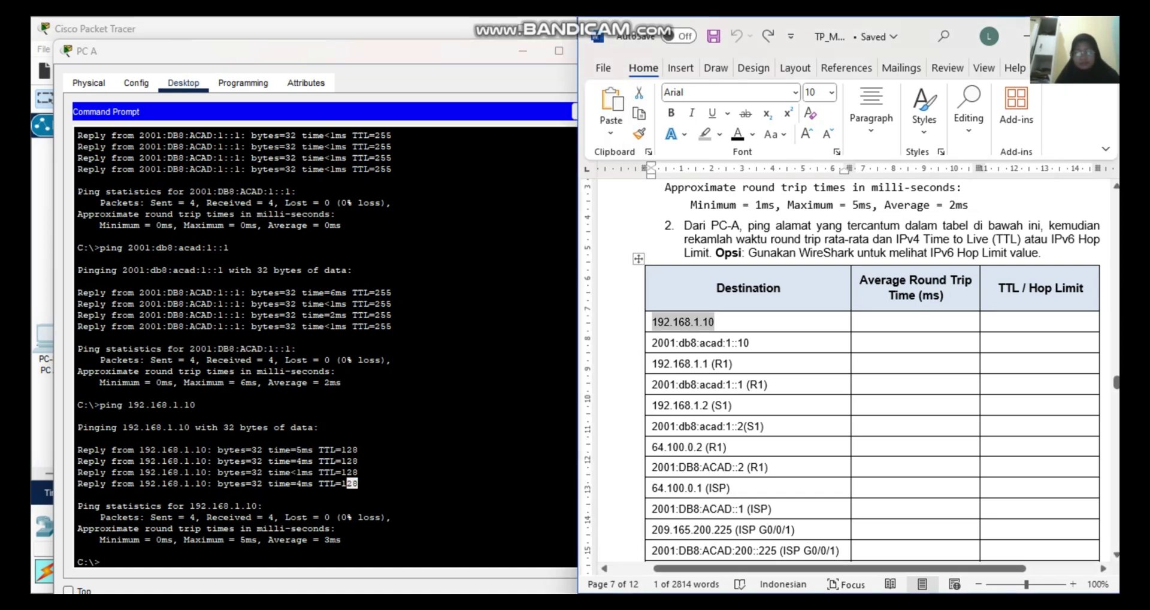
pyautogui.click(861, 324)
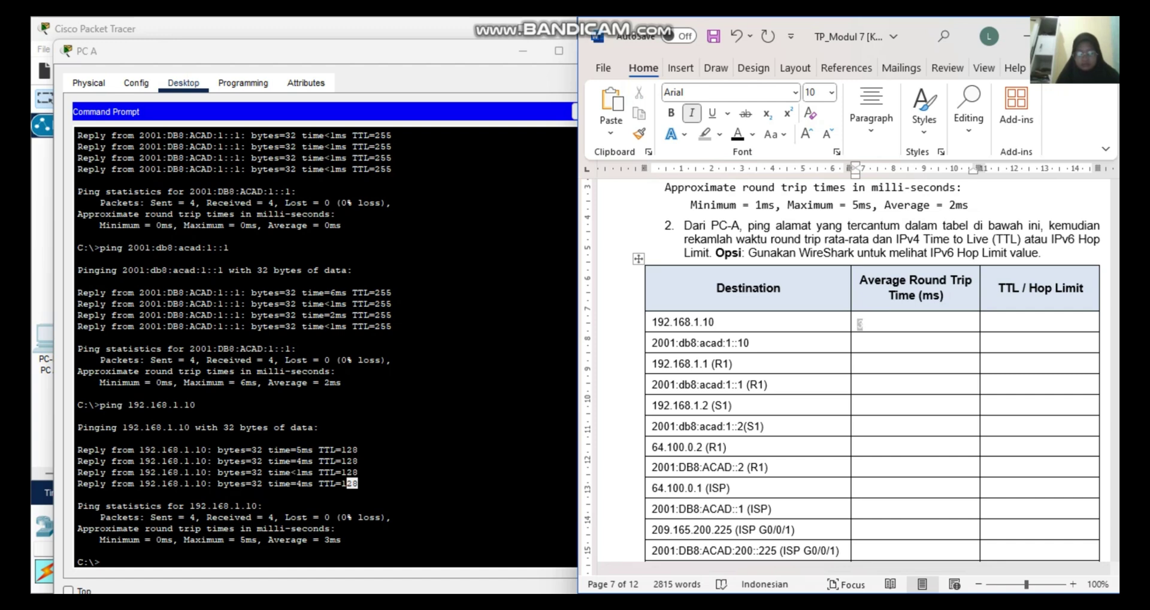
pyautogui.write('3ms')
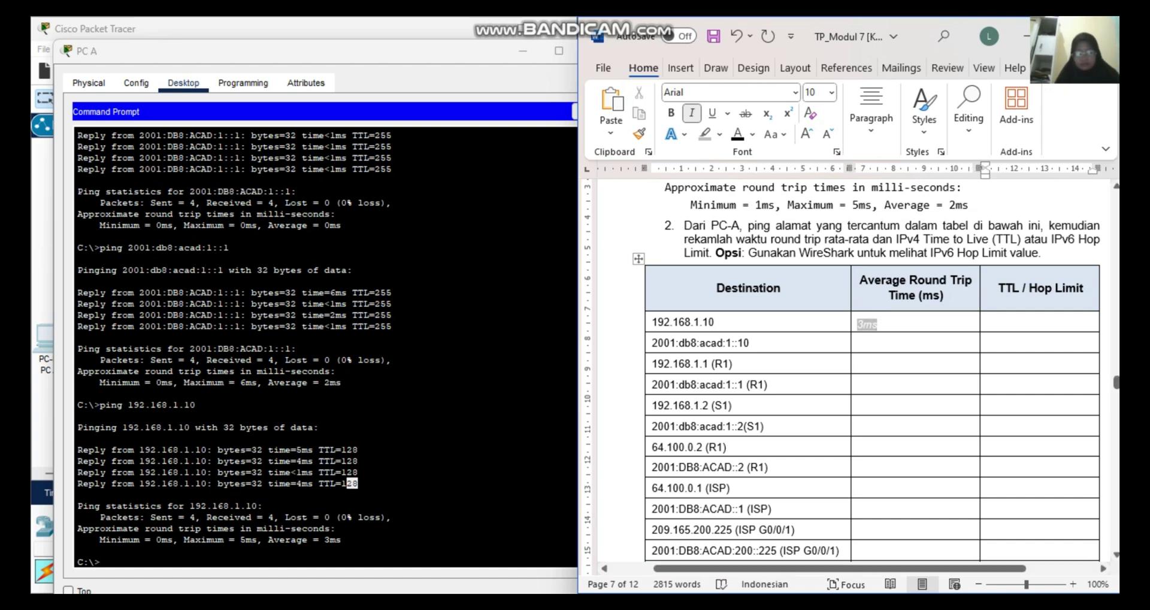
pyautogui.write('128')
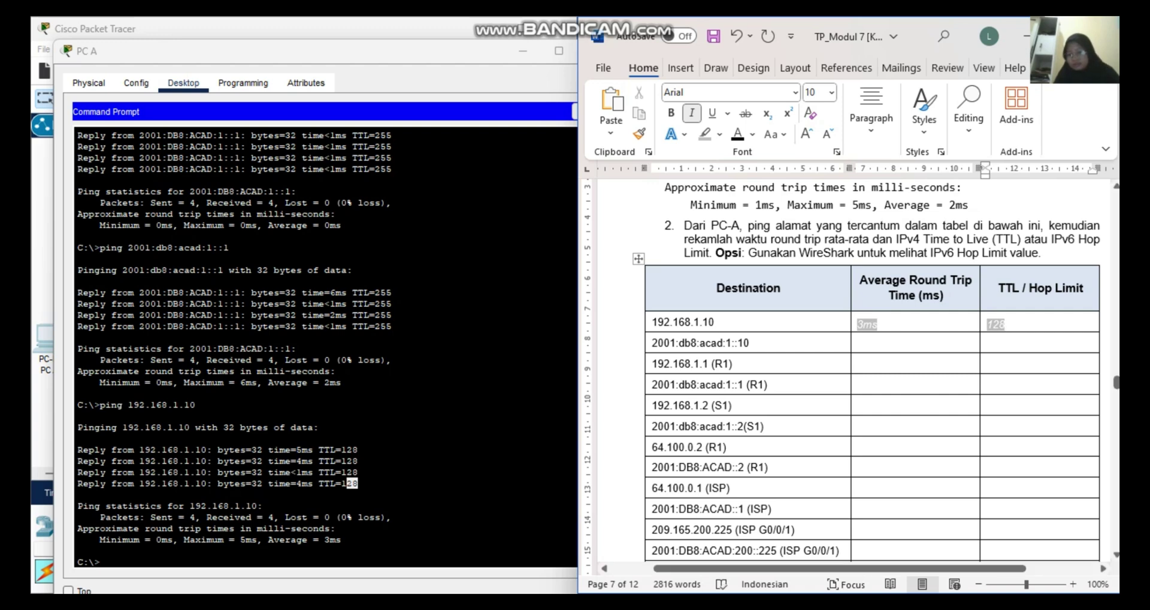
# Copy 2001:db8:acad:1::10 from the lab document's table and ping it in PC A's command prompt.
pyautogui.click(858, 345)
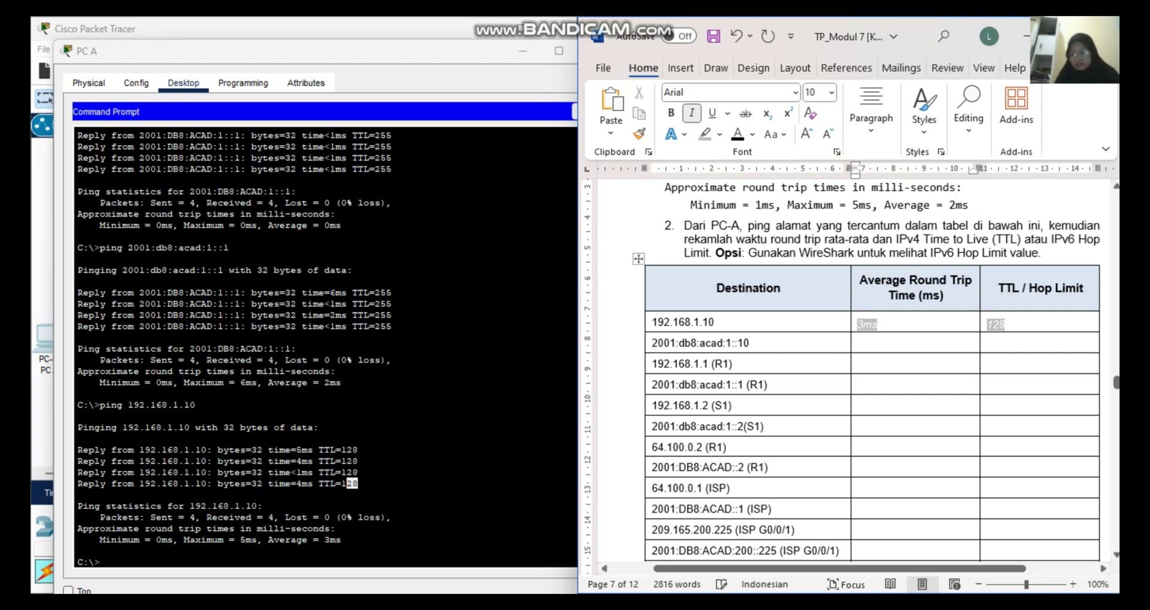
pyautogui.moveTo(751, 342); pyautogui.dragTo(651, 342)
pyautogui.press('super+c')
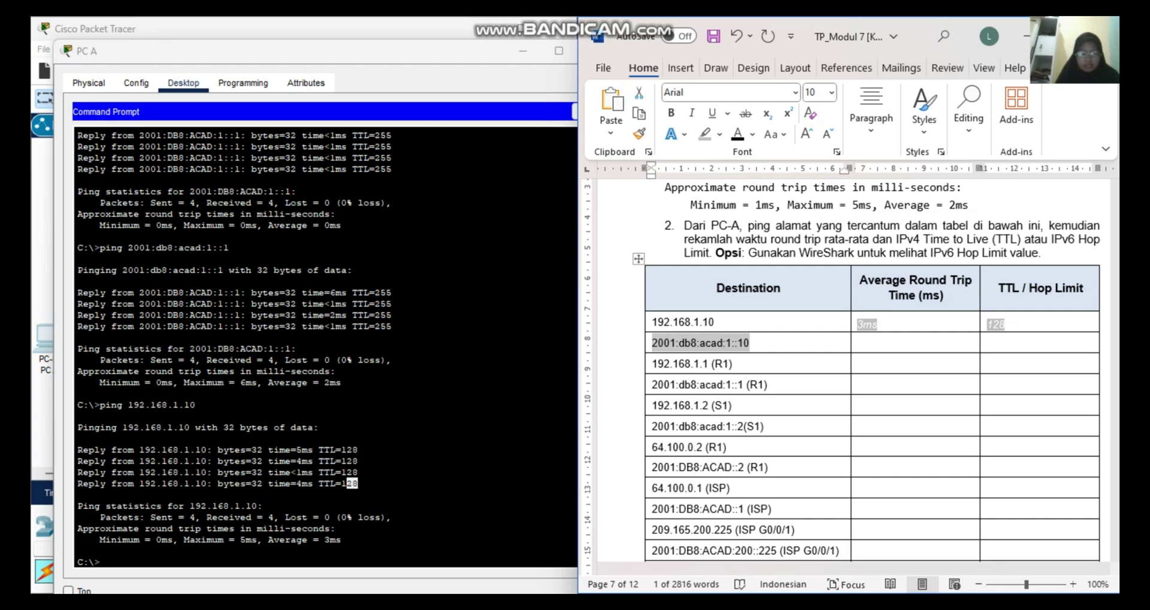
pyautogui.hotkey('alt', 'Tab')
pyautogui.write('ping')
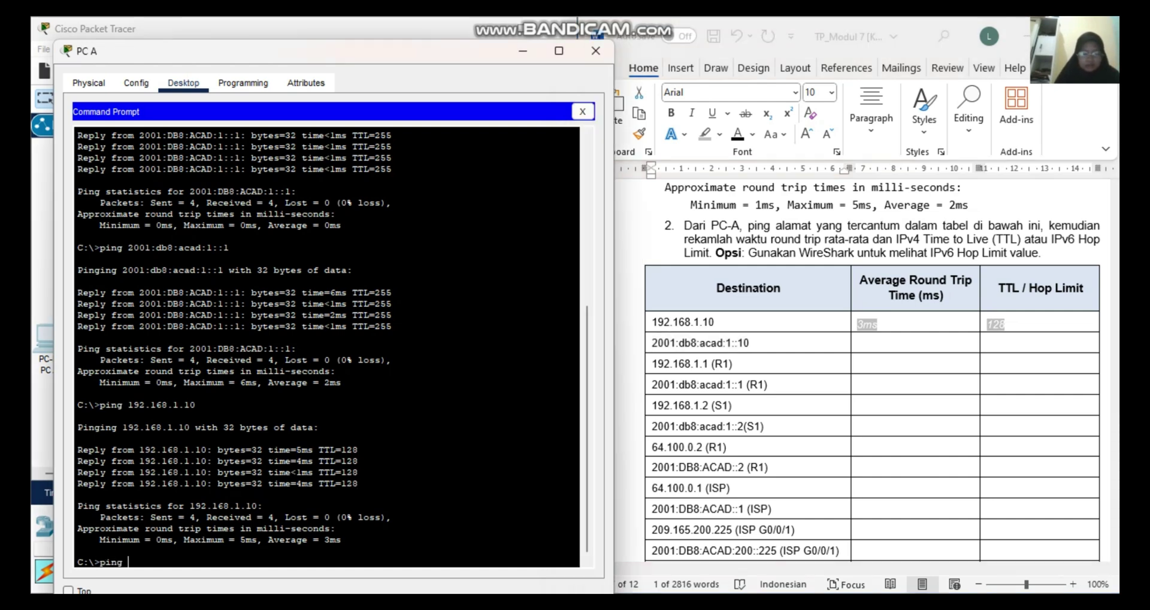
pyautogui.rightClick(105, 562)
pyautogui.click(138, 587)
pyautogui.press('Return')
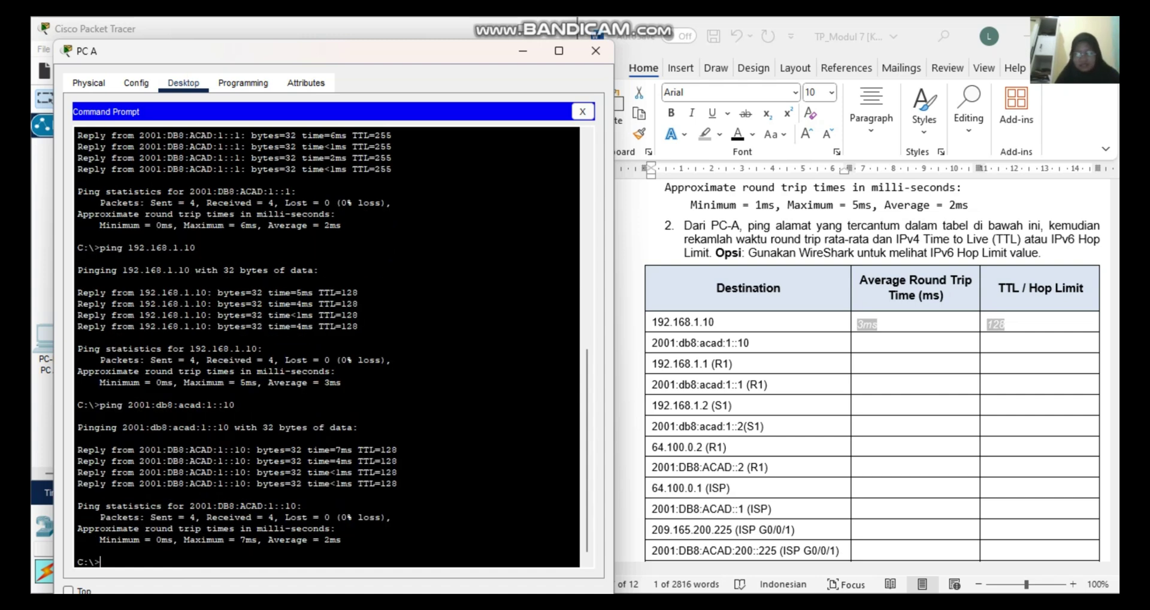
# Enter 2ms as the average round trip time and 128 as the hop limit for 2001:db8:acad:1::10 in the lab document.
pyautogui.click(886, 342)
pyautogui.write('2')
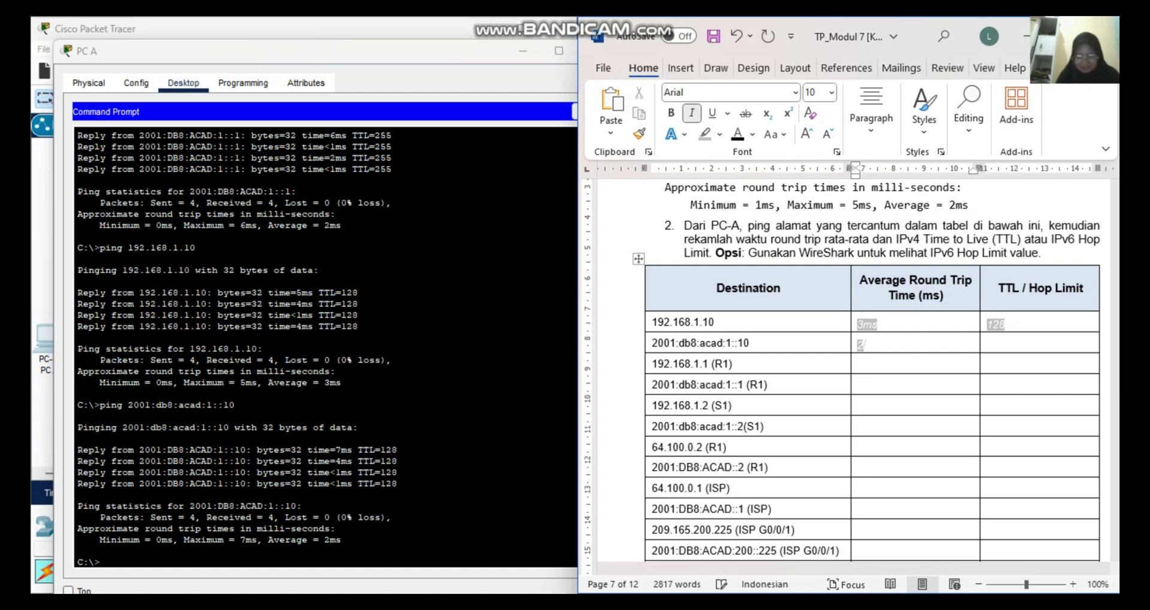
pyautogui.write('ms')
pyautogui.click(988, 344)
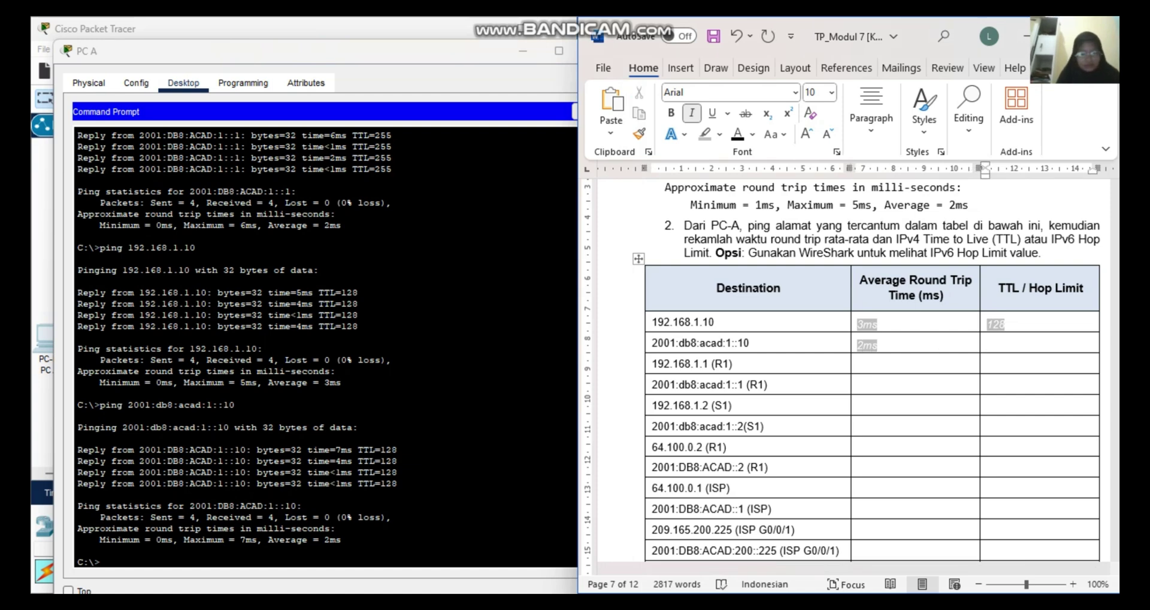
pyautogui.write('128')
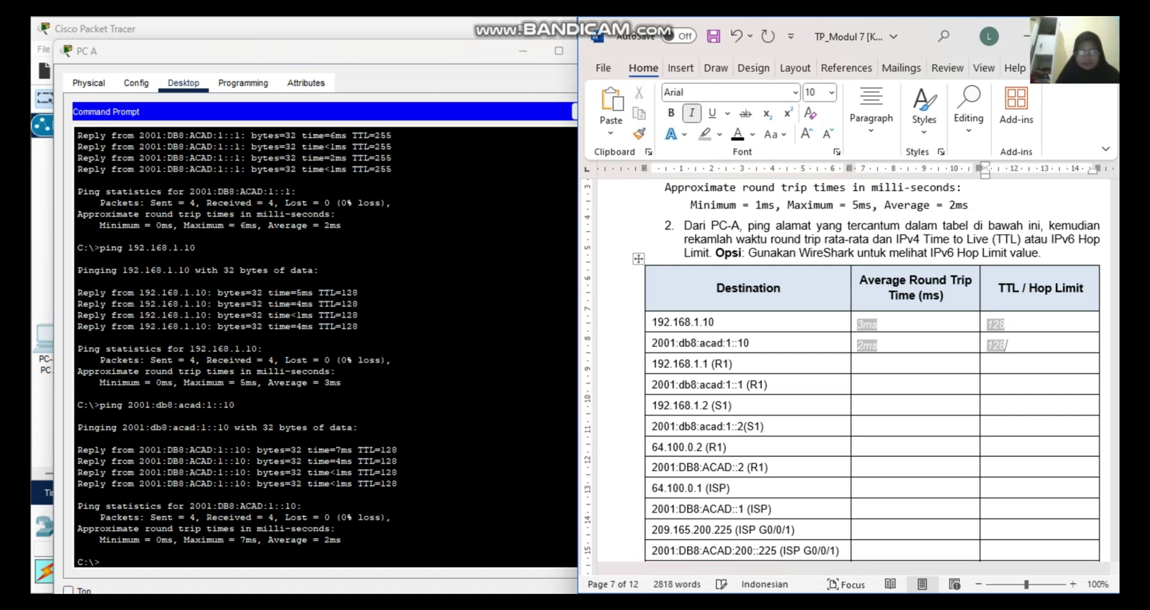
# Take R1's address 192.168.1.1 from the lab document's table and ping it in PC A's command prompt.
pyautogui.click(732, 364)
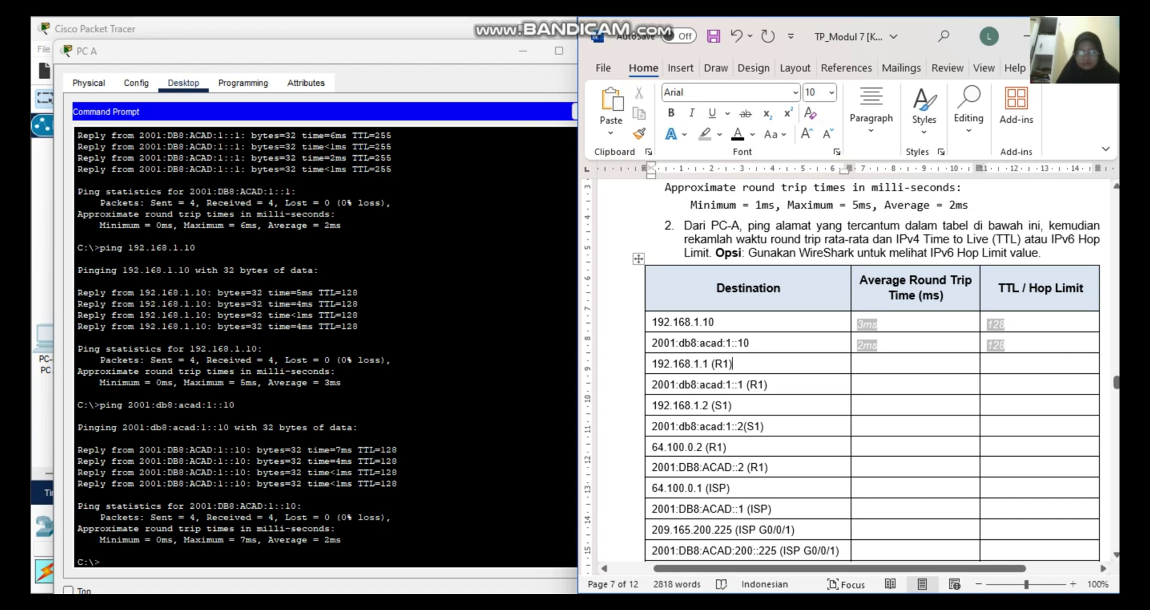
pyautogui.moveTo(711, 364); pyautogui.dragTo(652, 363)
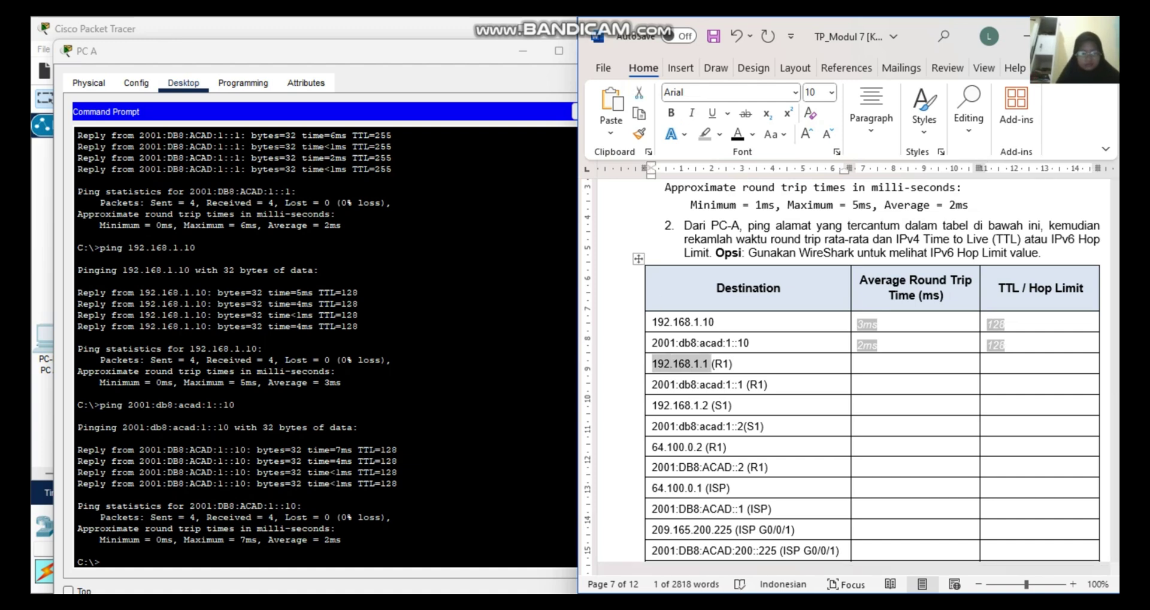
pyautogui.hotkey('alt', 'Tab')
pyautogui.write('pin')
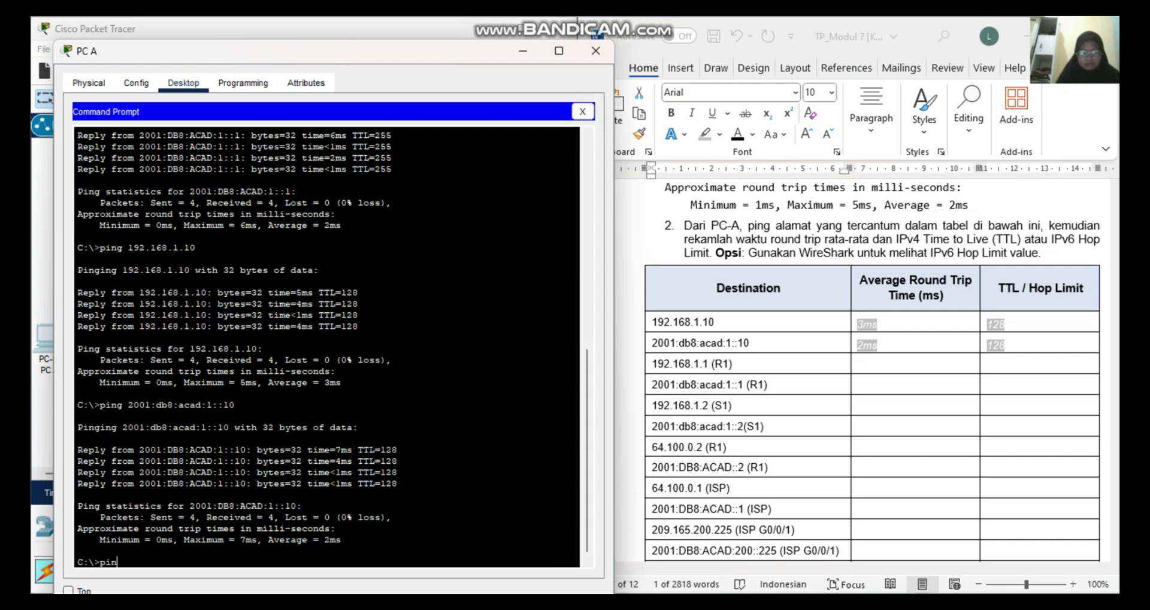
pyautogui.write('g 192.168.1.1')
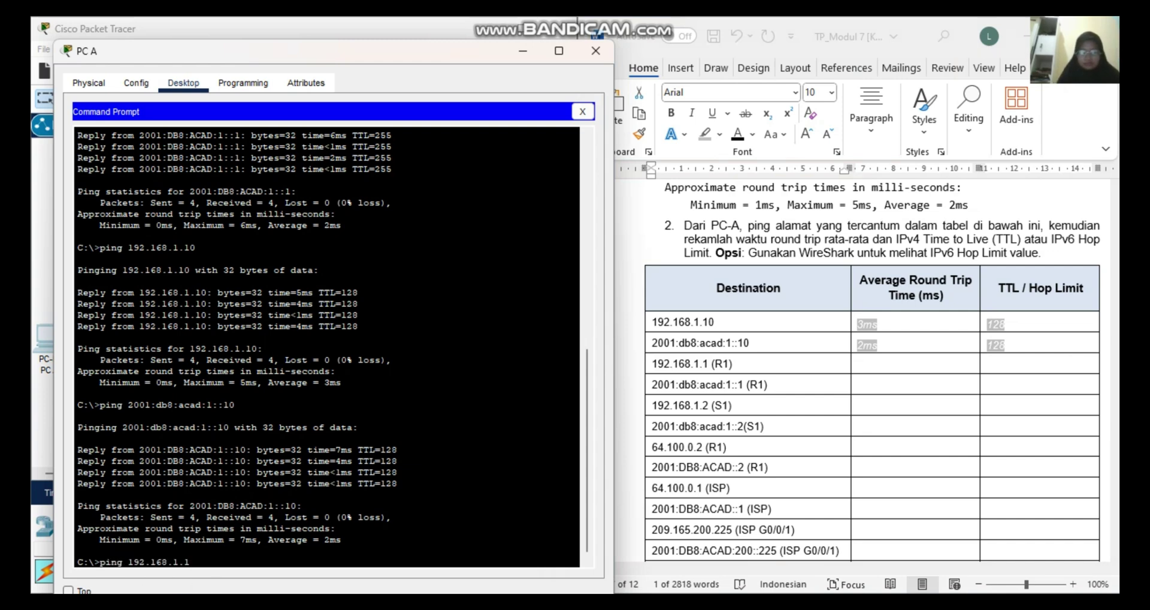
pyautogui.press('Return')
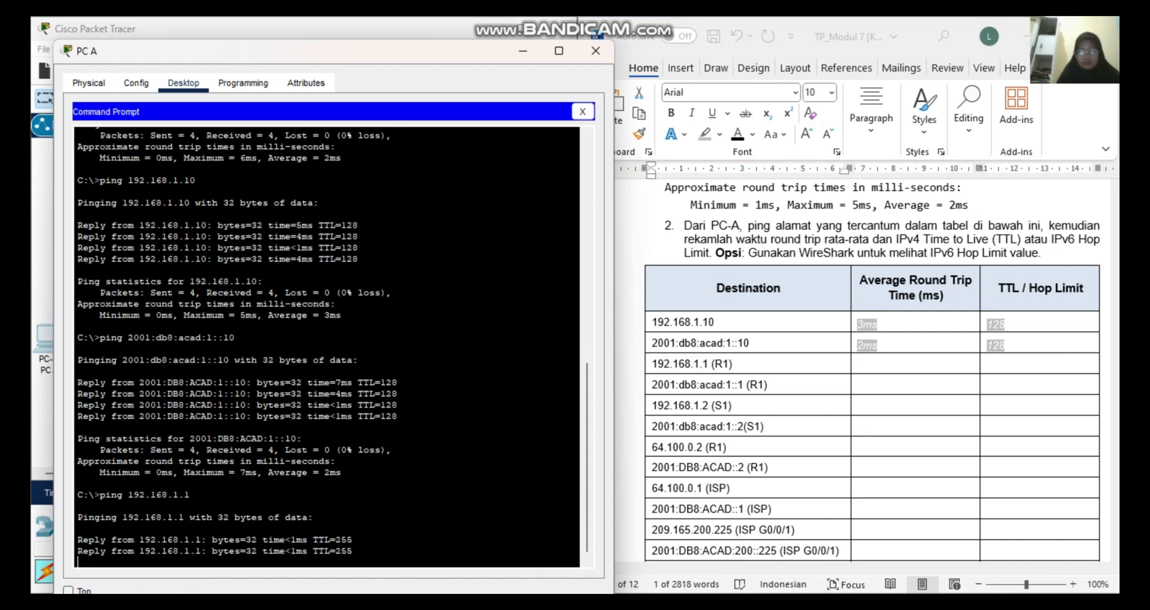
# Fill in the 192.168.1.1 (R1) row of the lab document's table with TTL 225 and average time 0ms.
pyautogui.click(997, 364)
pyautogui.write('225')
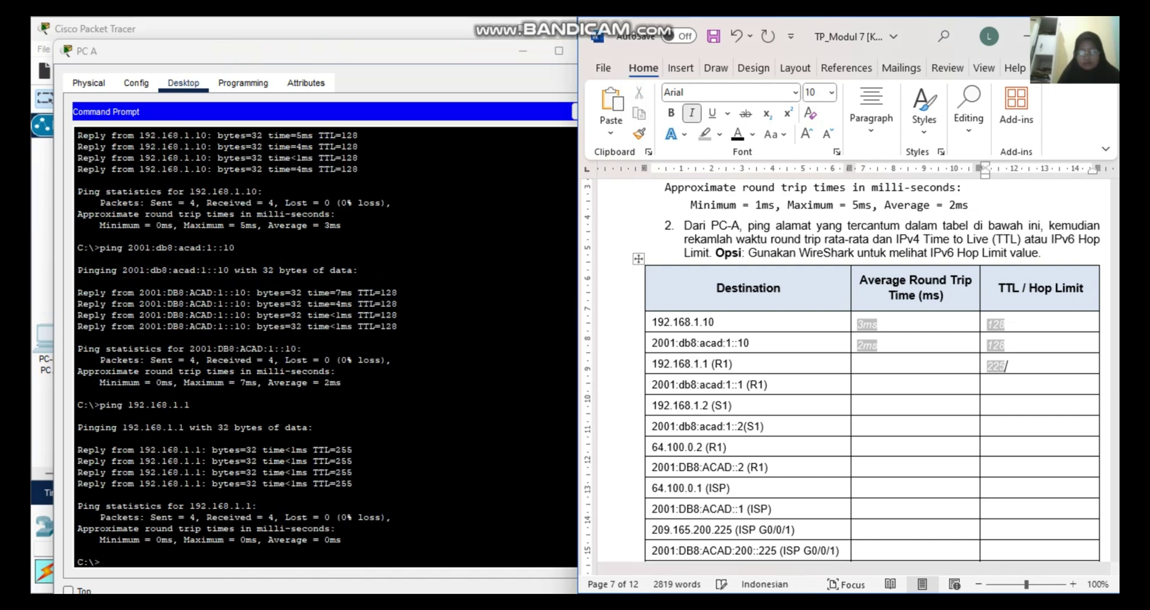
pyautogui.click(858, 365)
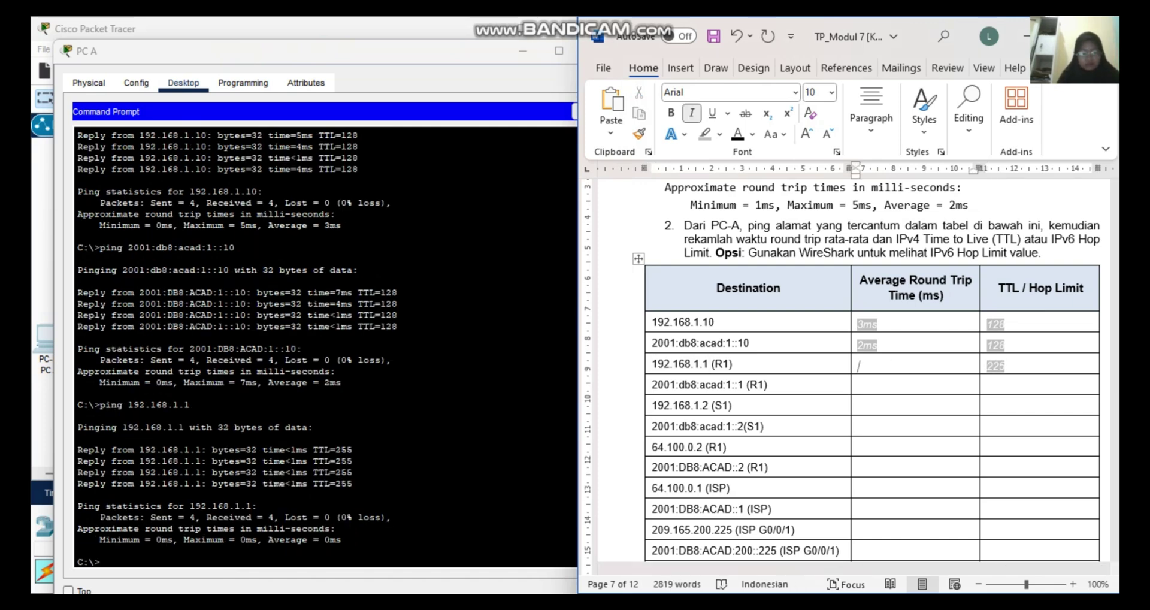
pyautogui.write('0ms')
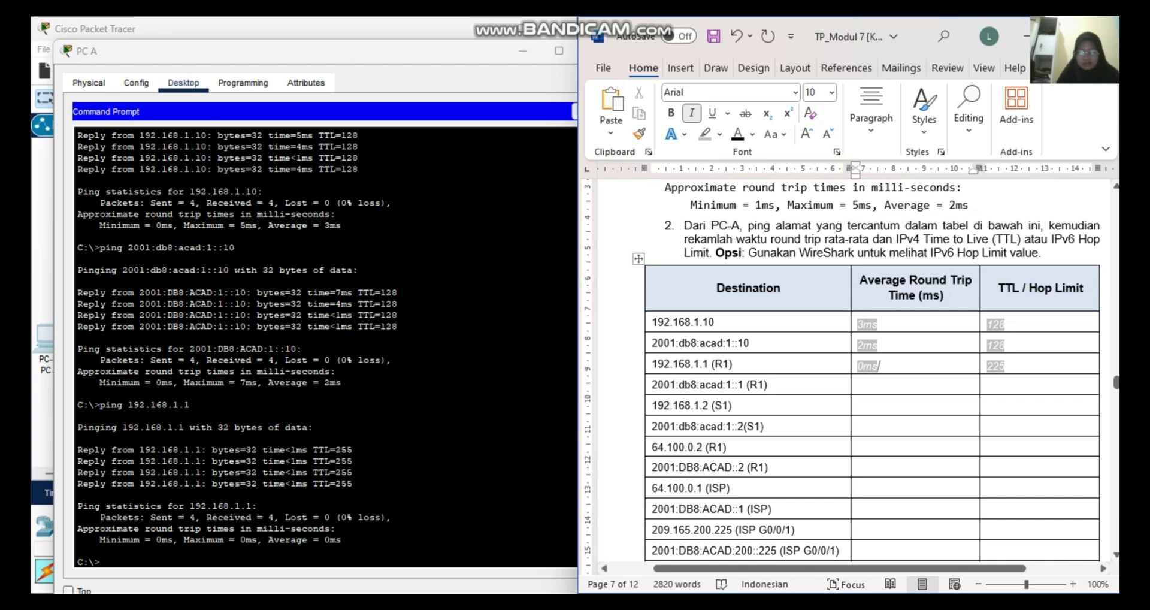
# Copy R1's IPv6 address 2001:db8:acad:1::1 from the lab document's table and ping it in PC A's command prompt.
pyautogui.moveTo(746, 384); pyautogui.dragTo(652, 384)
pyautogui.press('super+c')
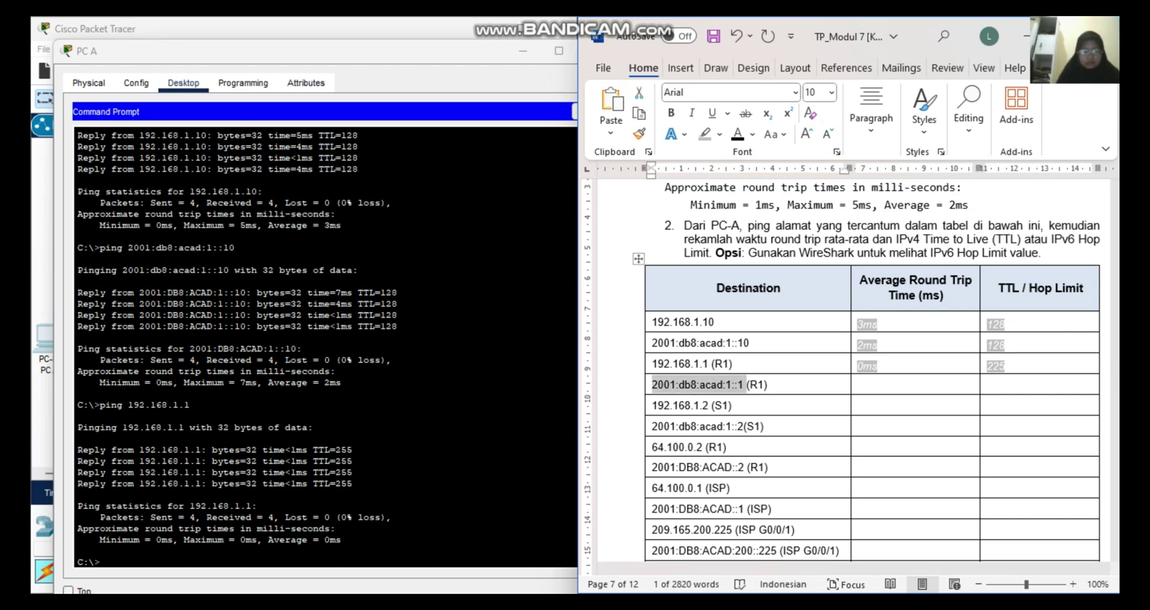
pyautogui.hotkey('alt', 'Tab')
pyautogui.write('ping')
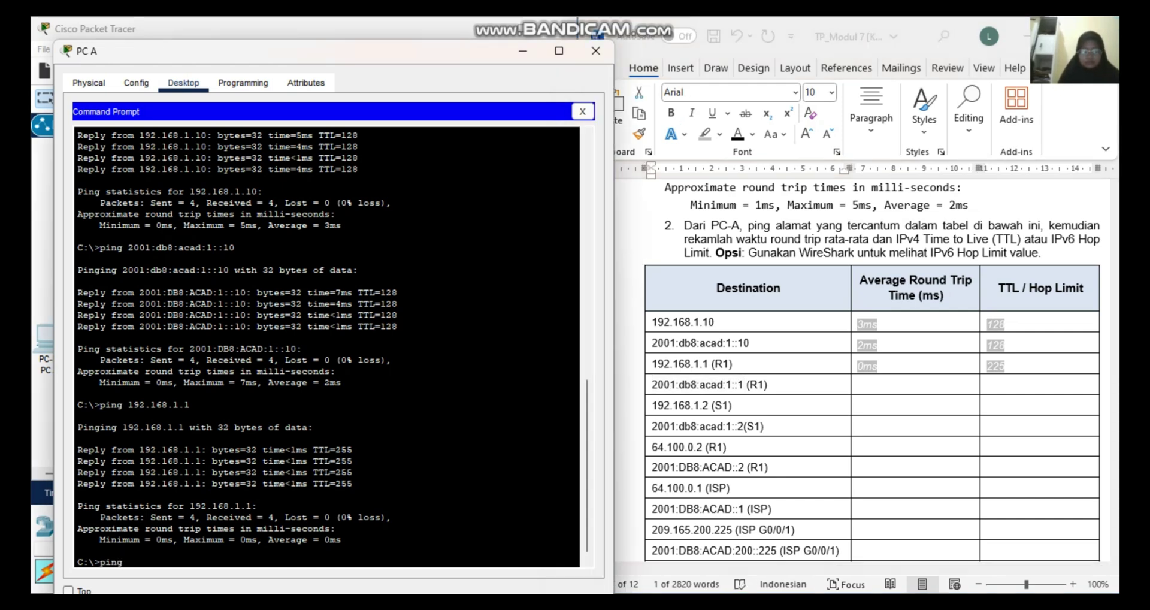
pyautogui.rightClick(154, 559)
pyautogui.click(179, 586)
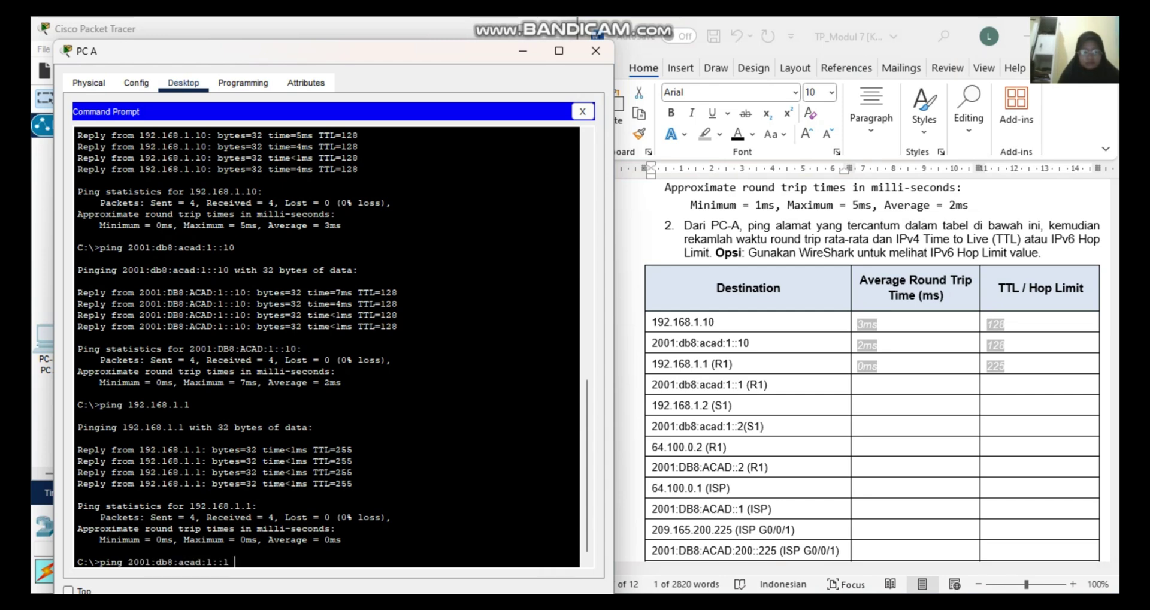
pyautogui.press('Return')
# Fill in the 2001:db8:acad:1::1 (R1) row of the lab document's table with hop limit 225 and average time 0ms.
pyautogui.click(1006, 384)
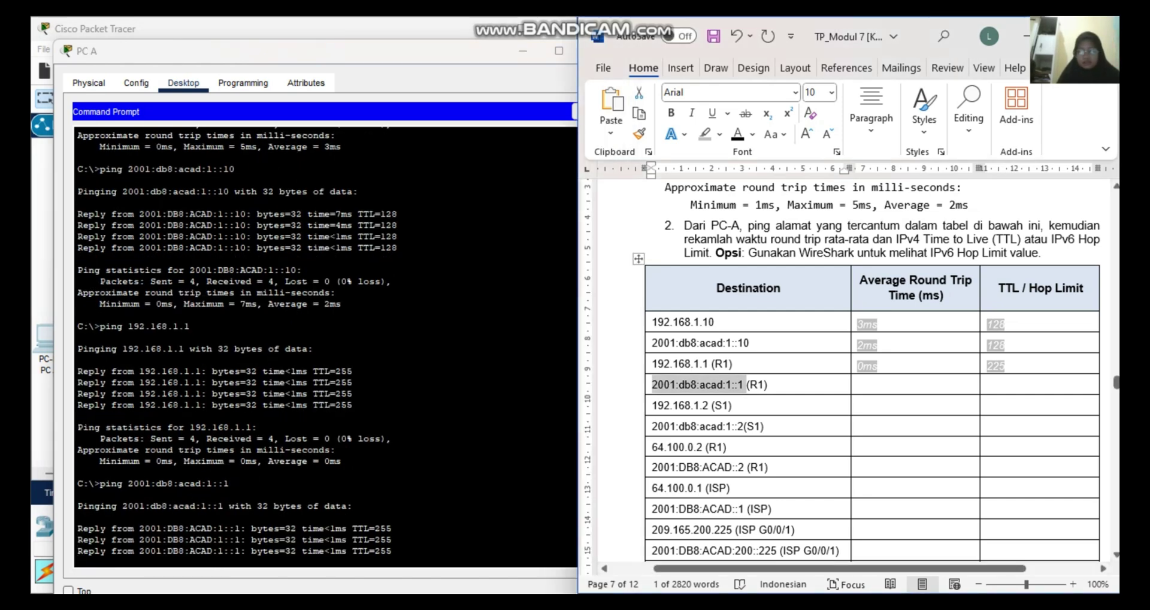
pyautogui.write('225')
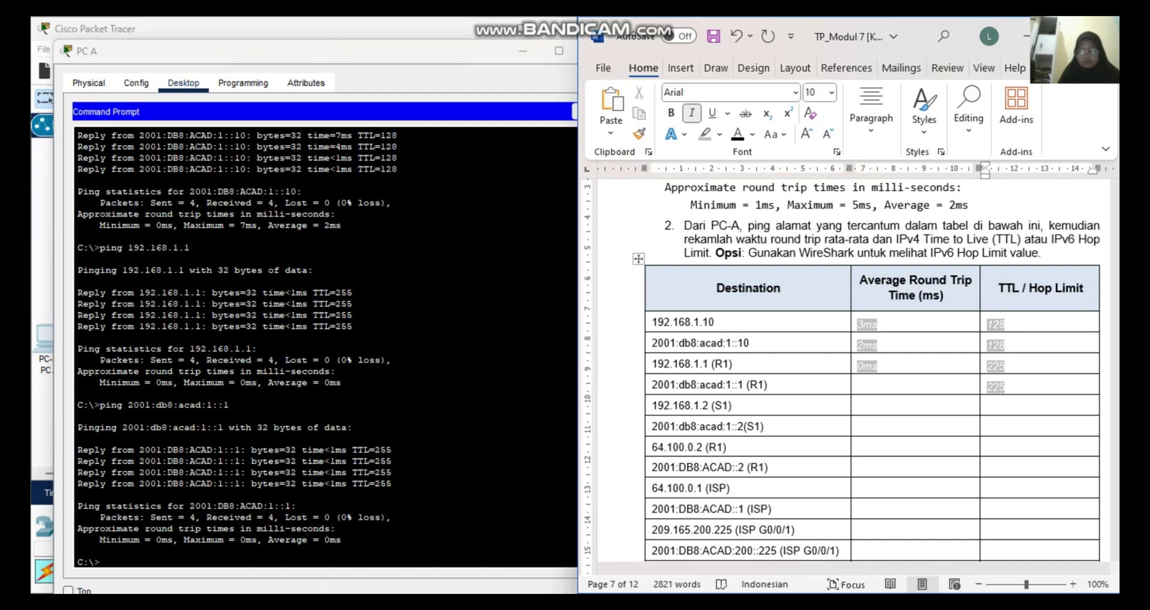
pyautogui.click(861, 387)
pyautogui.write('0ms')
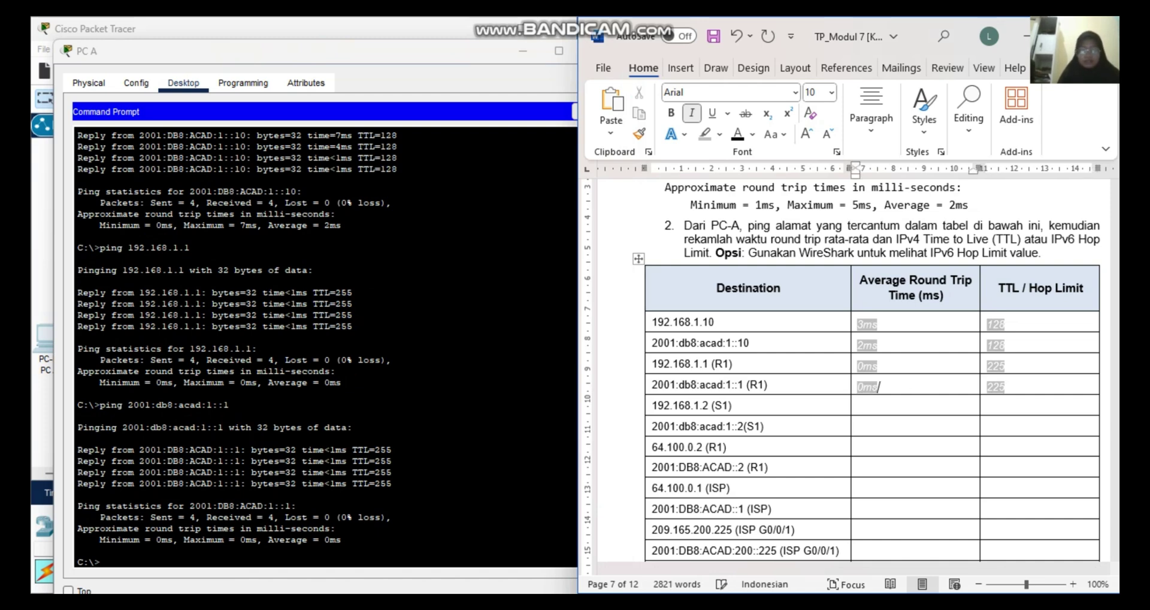
# Copy S1's address 192.168.1.2 from the lab document's table and ping it in PC A's command prompt.
pyautogui.moveTo(652, 405); pyautogui.dragTo(710, 405)
pyautogui.press('super+c')
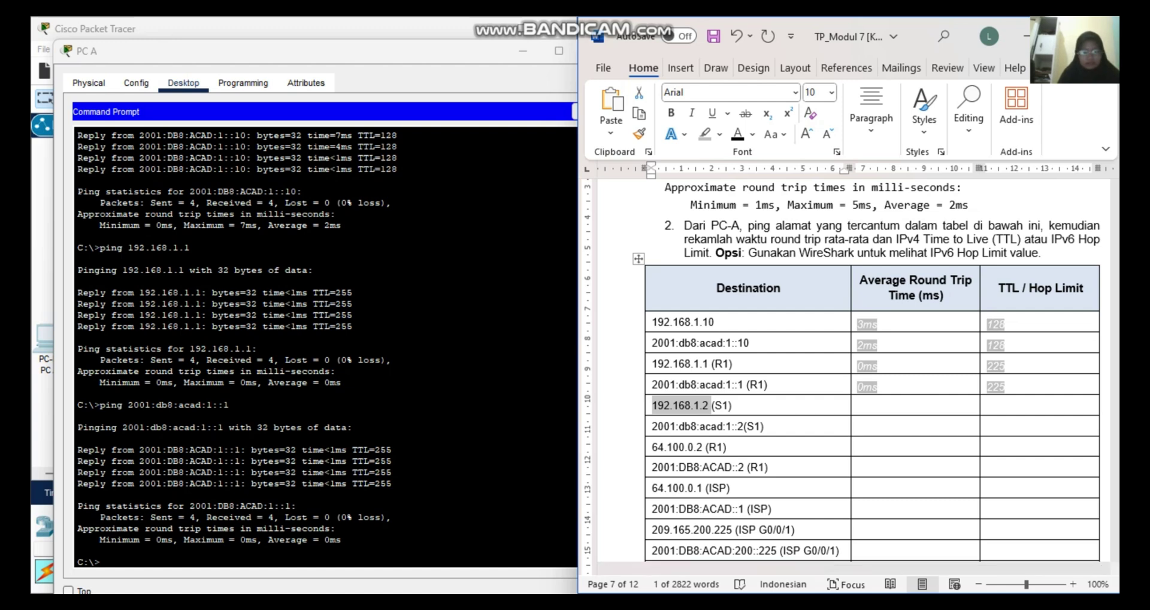
pyautogui.hotkey('alt', 'Tab')
pyautogui.write('ping')
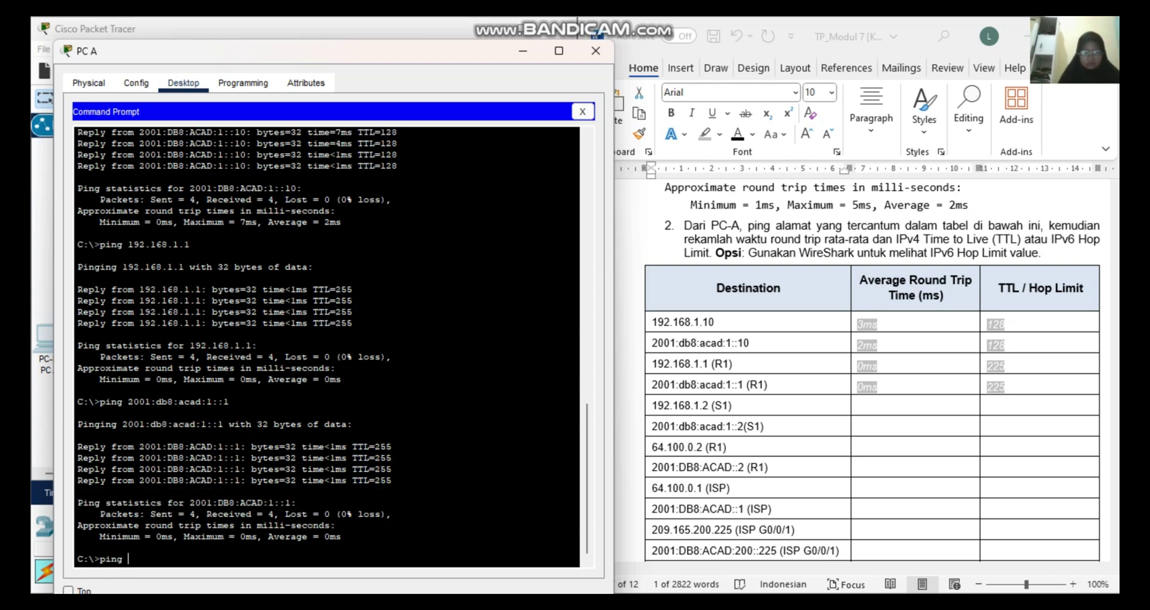
pyautogui.rightClick(138, 549)
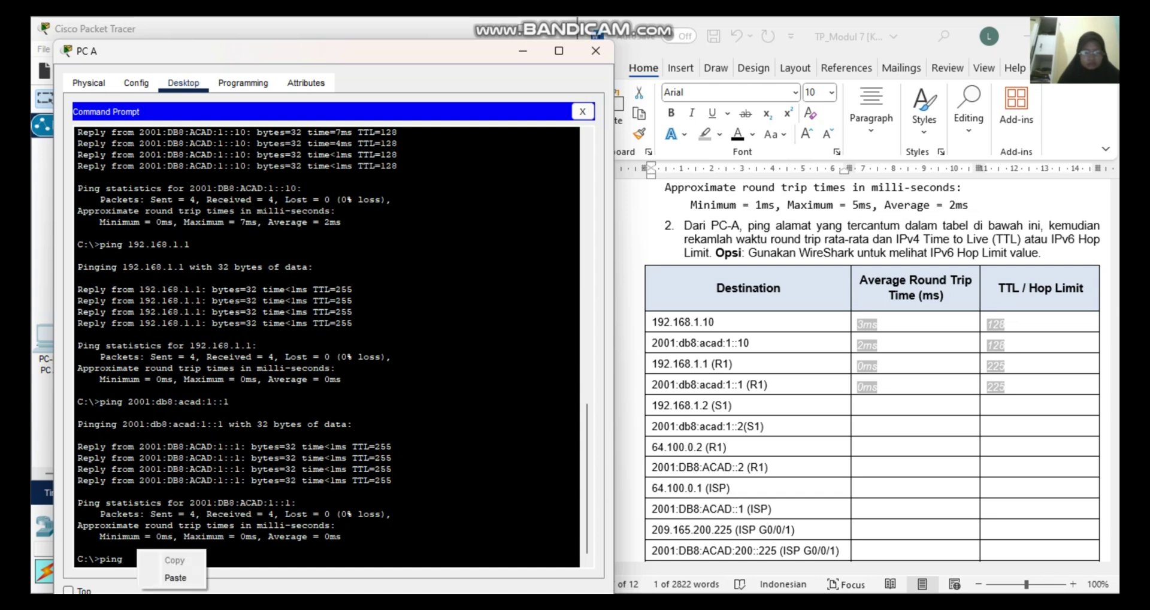
pyautogui.click(175, 579)
pyautogui.press('Return')
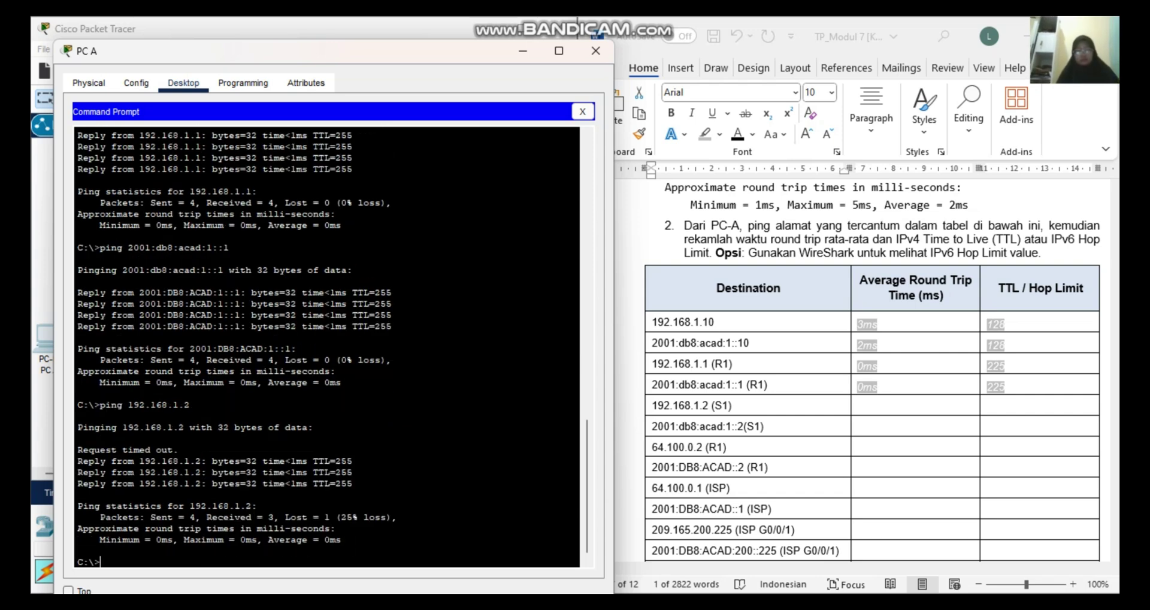
# Repeat the ping to S1's address 192.168.1.2 in PC A's command prompt.
pyautogui.write('ping')
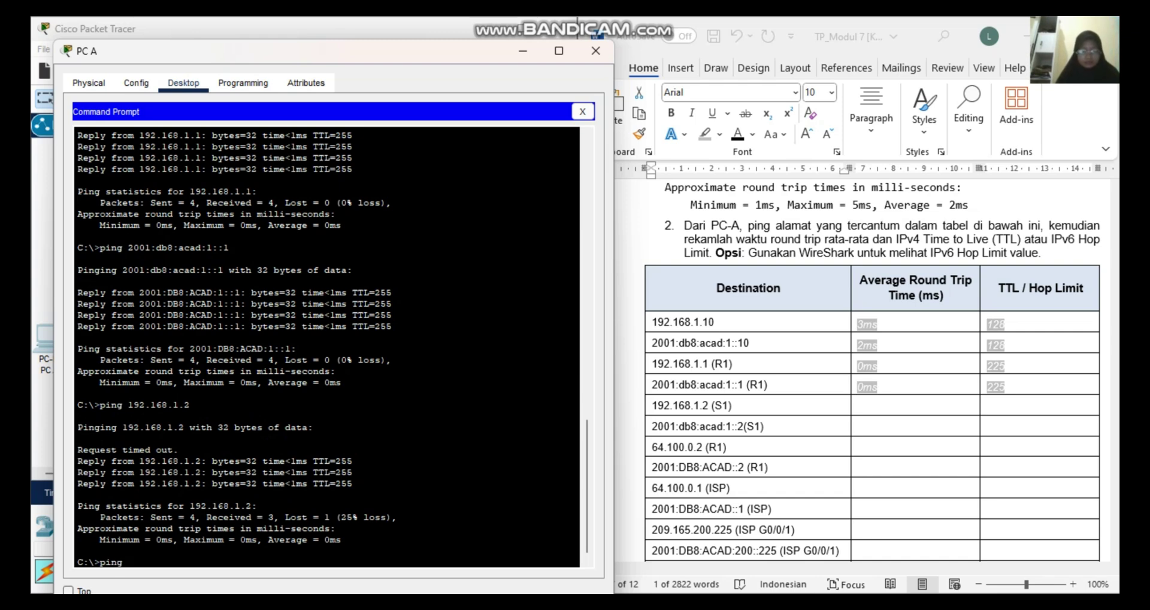
pyautogui.rightClick(202, 456)
pyautogui.click(234, 483)
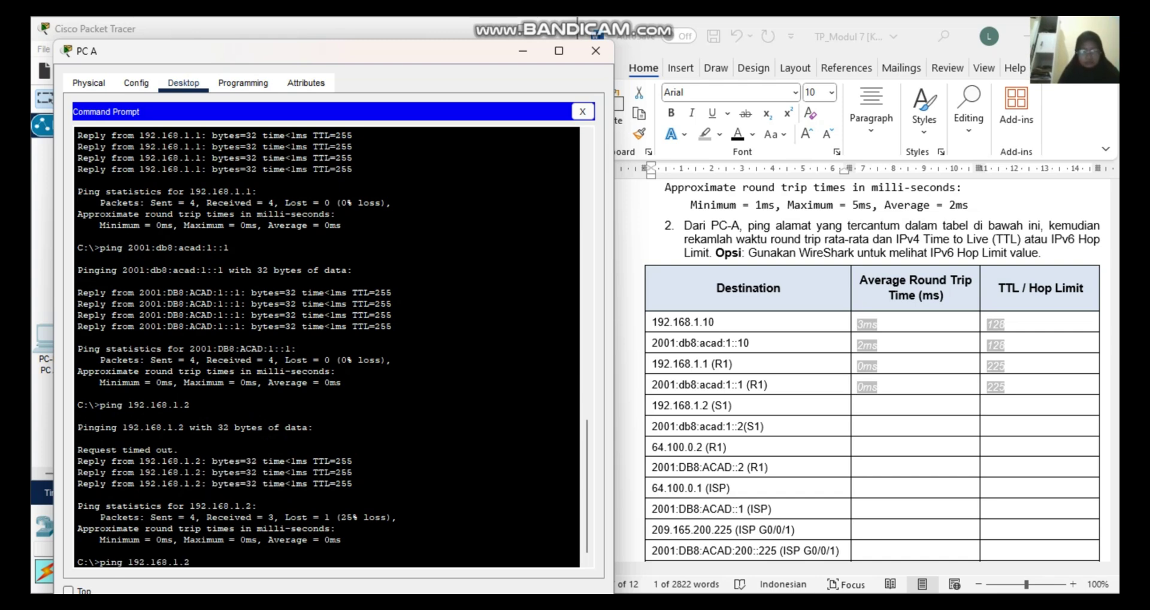
pyautogui.press('Return')
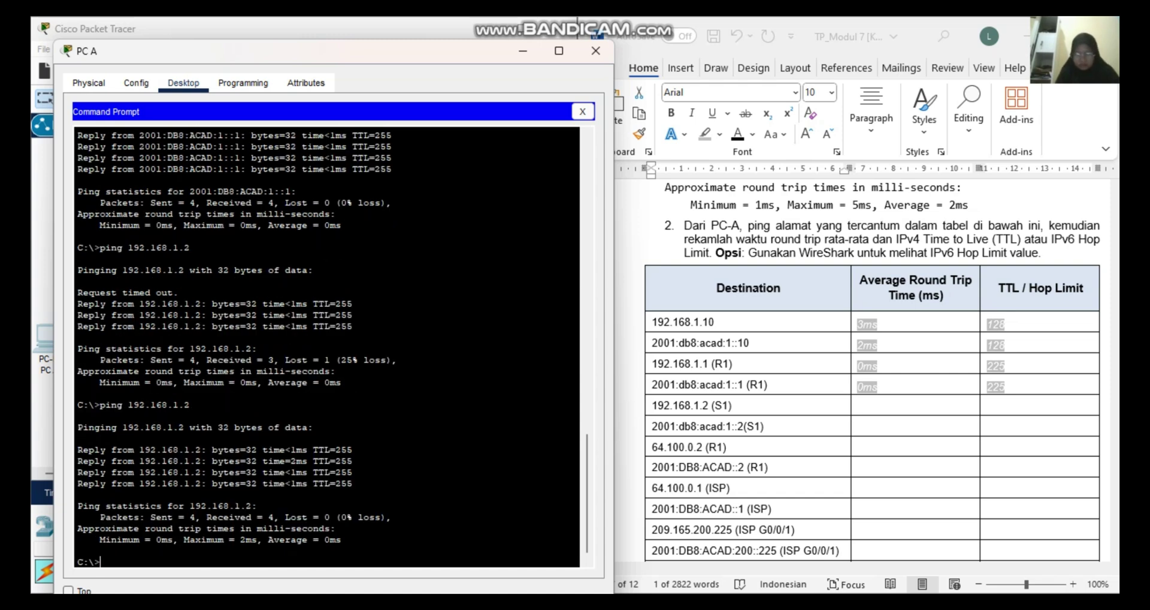
# Fill in the 192.168.1.2 (S1) row of the lab document's table with average time 0ms and TTL 225.
pyautogui.hotkey('alt', 'Tab')
pyautogui.press('Tab')
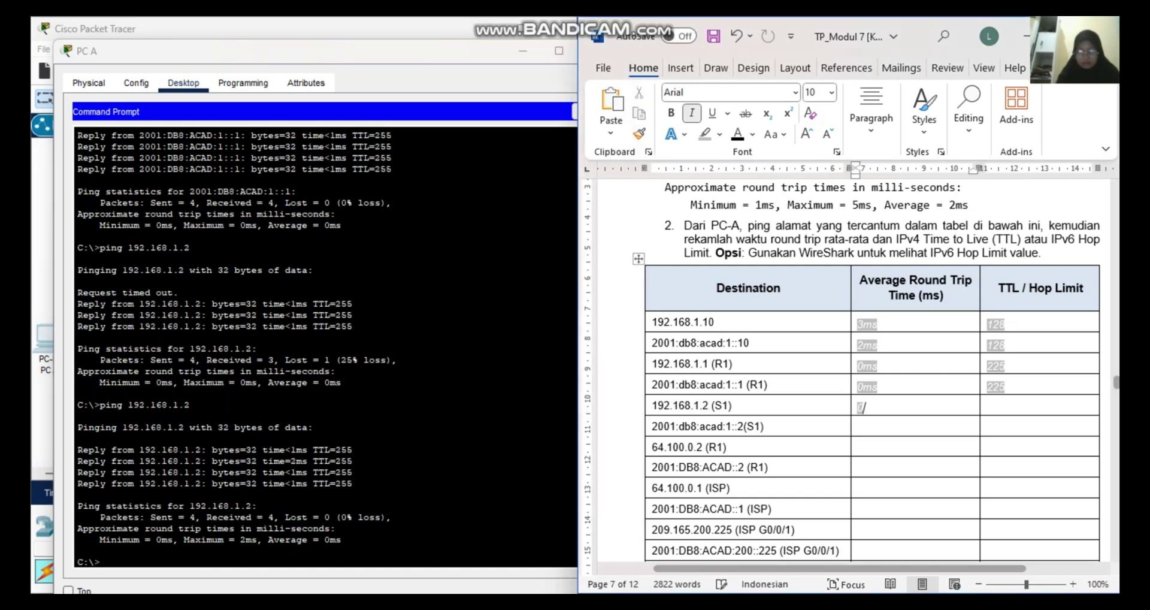
pyautogui.write('0ms')
pyautogui.press('Tab')
pyautogui.write('225')
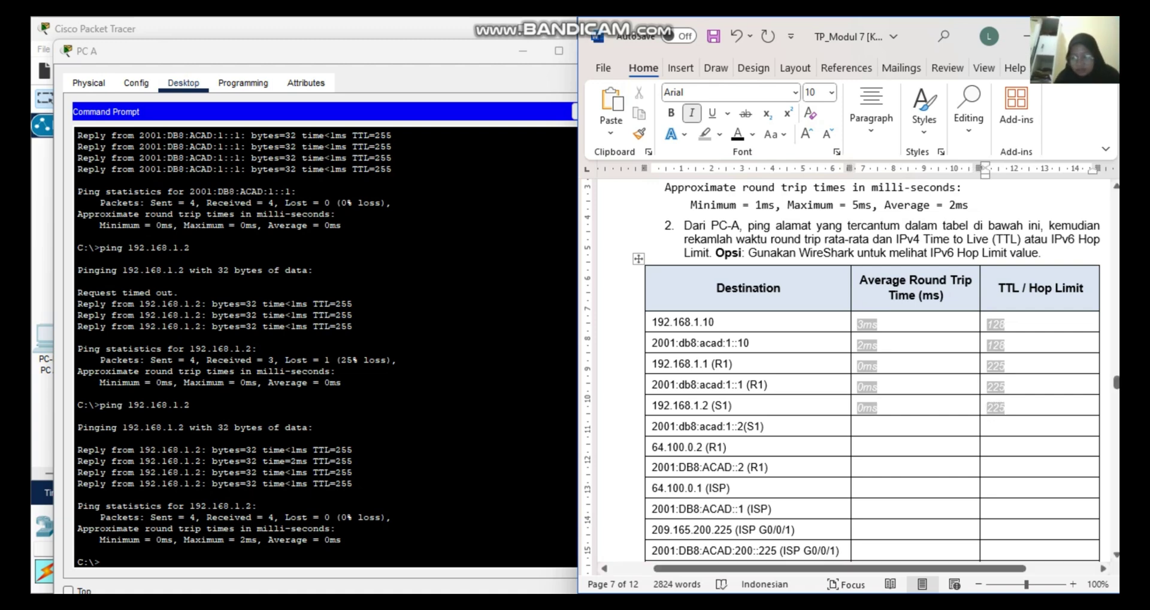
# Copy S1's IPv6 address 2001:db8:acad:1::2 from the lab document's table and ping it in PC A's command prompt.
pyautogui.moveTo(744, 426); pyautogui.dragTo(652, 426)
pyautogui.press('super+c')
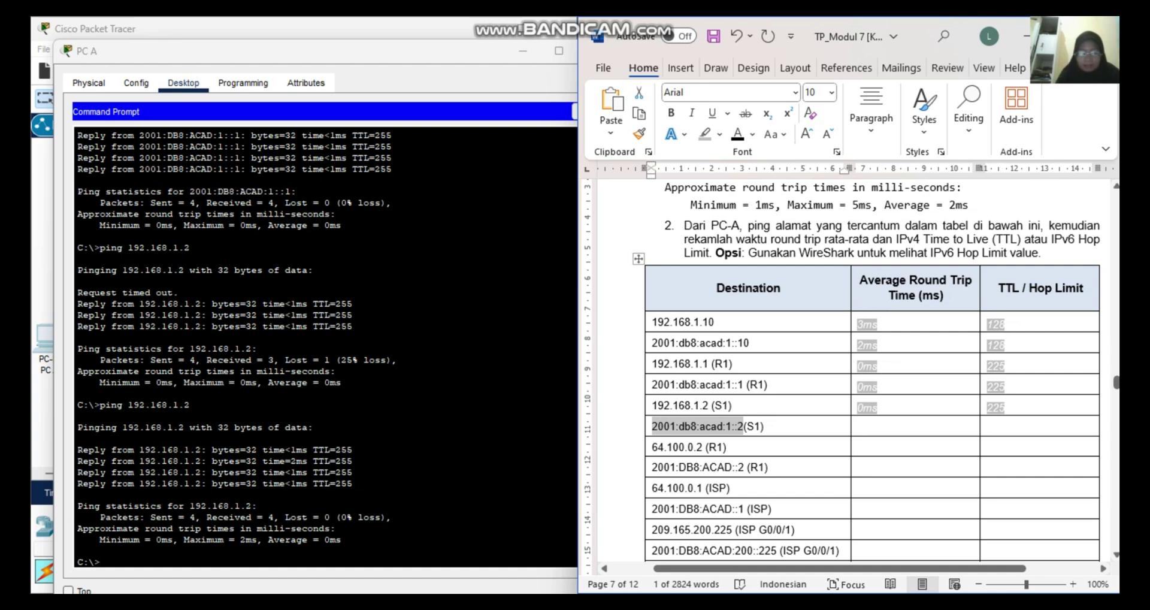
pyautogui.hotkey('alt', 'Tab')
pyautogui.write('pi')
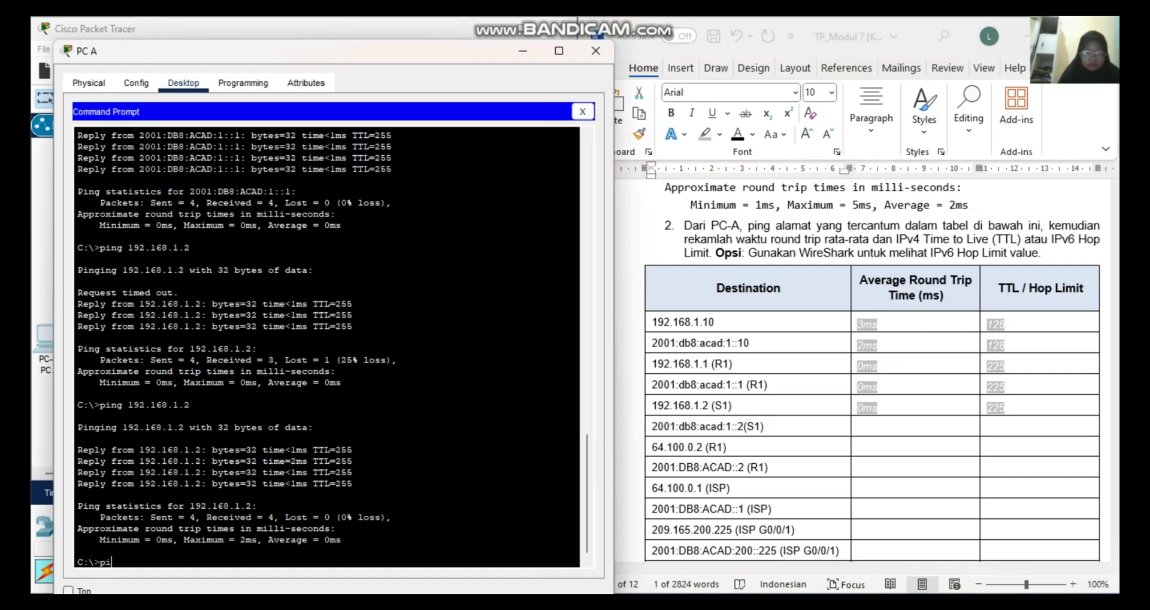
pyautogui.write('ng')
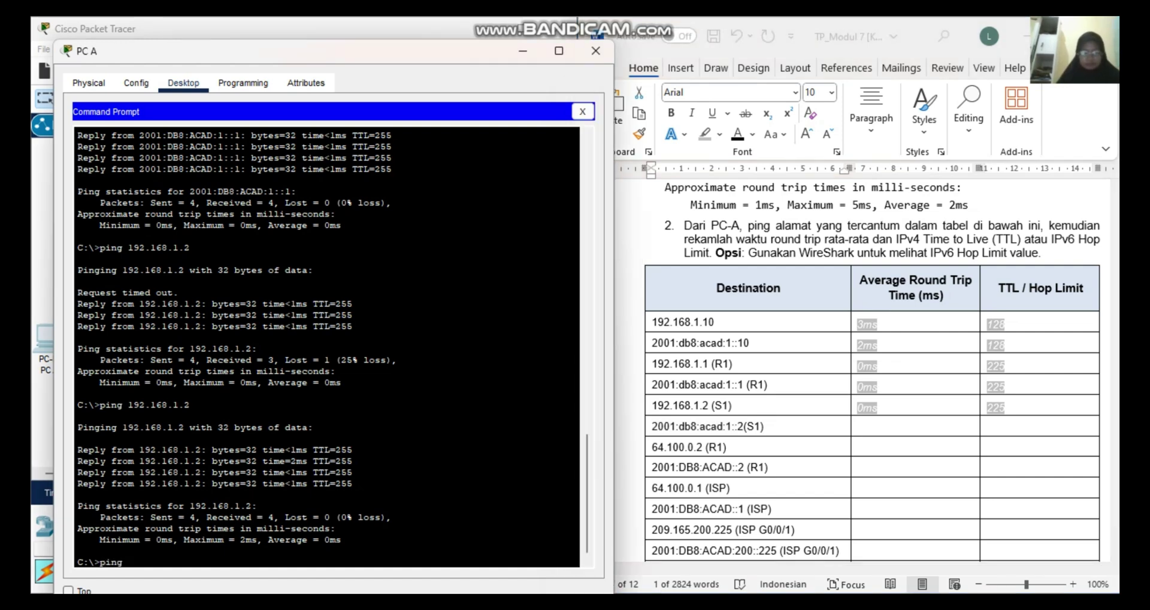
pyautogui.rightClick(115, 563)
pyautogui.click(151, 588)
pyautogui.press('Return')
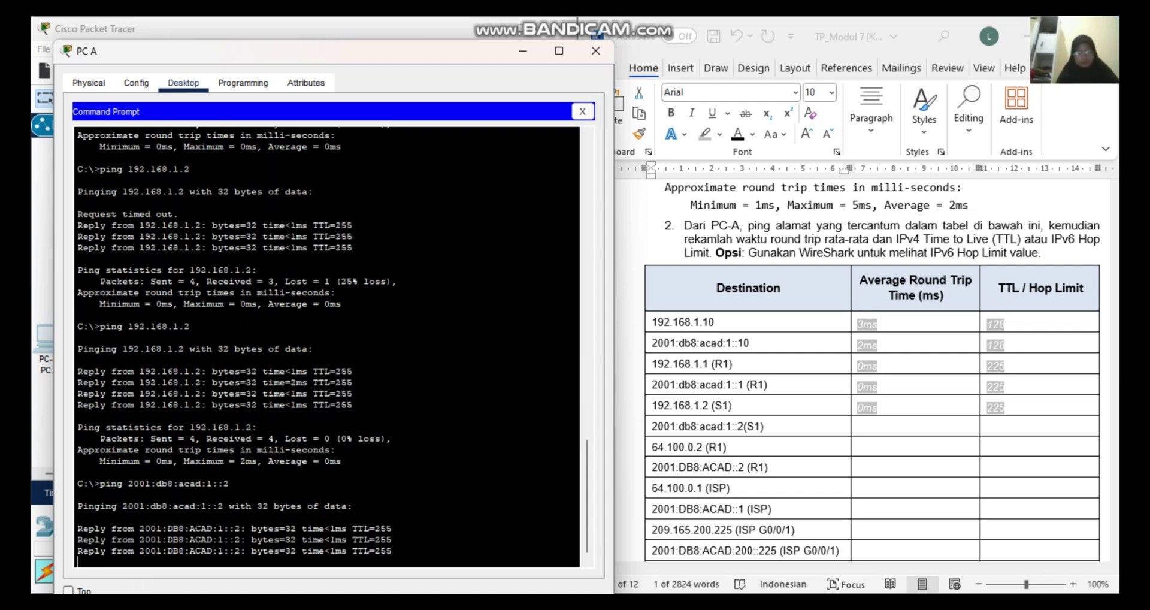
# Enter 0ms as the average round trip time in the 2001:db8:acad:1::2 (S1) row of the lab document's table.
pyautogui.hotkey('alt', 'Tab')
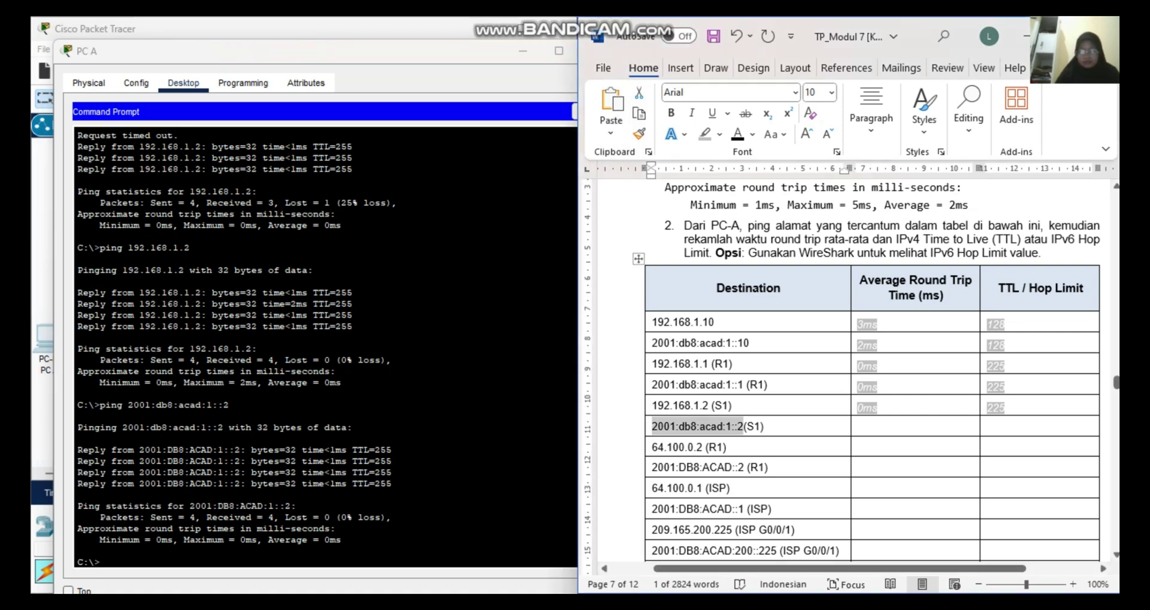
pyautogui.click(860, 427)
pyautogui.write('0')
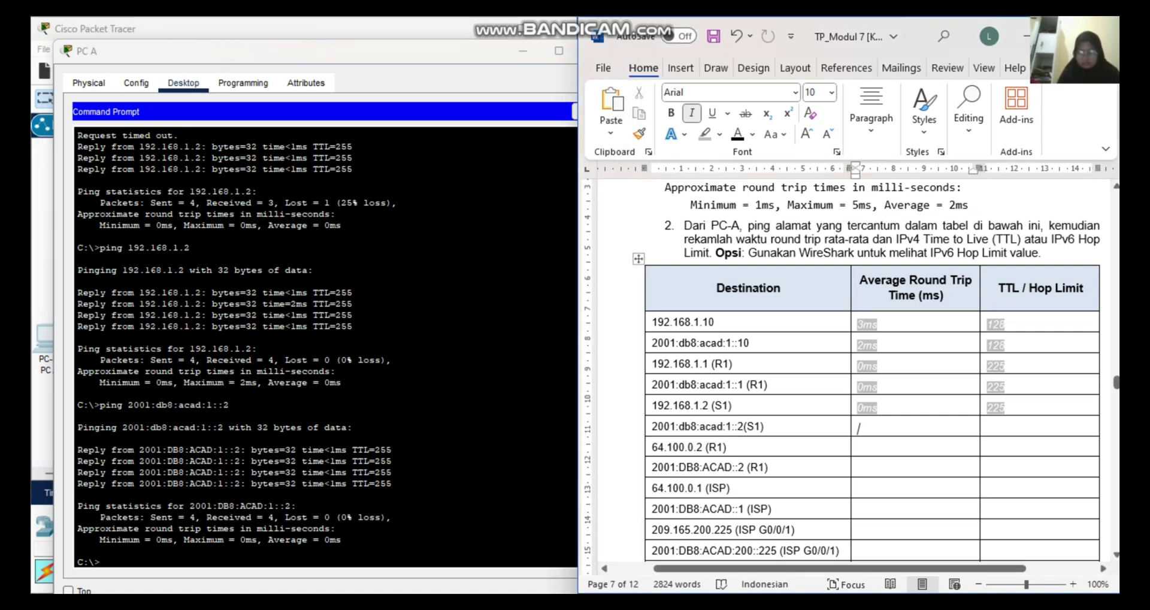
pyautogui.write('ms')
pyautogui.click(999, 428)
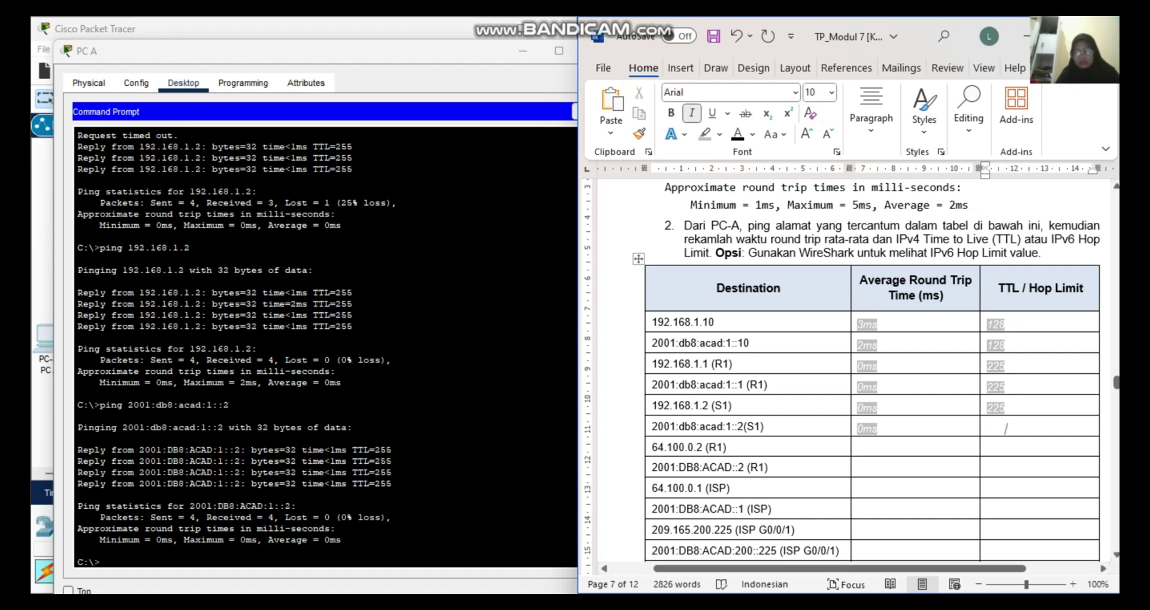
# Copy R1's address 64.100.0.2 from the lab document's table and ping it in PC A's command prompt.
pyautogui.moveTo(697, 447); pyautogui.dragTo(652, 448)
pyautogui.hotkey('ctrl', 'c')
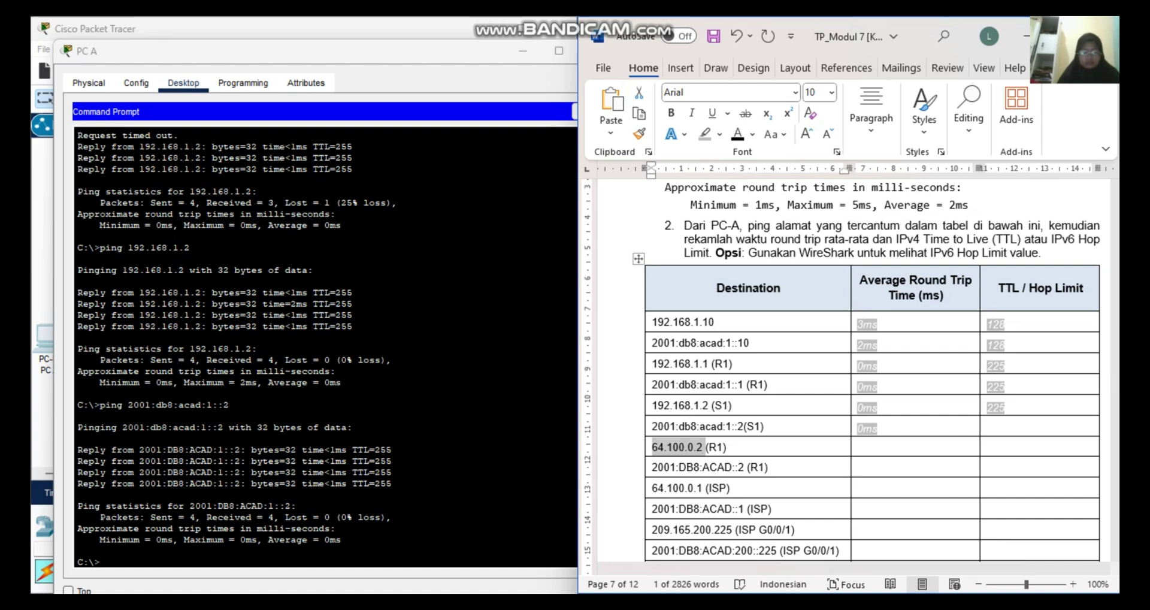
pyautogui.hotkey('alt', 'Tab')
pyautogui.write('ping')
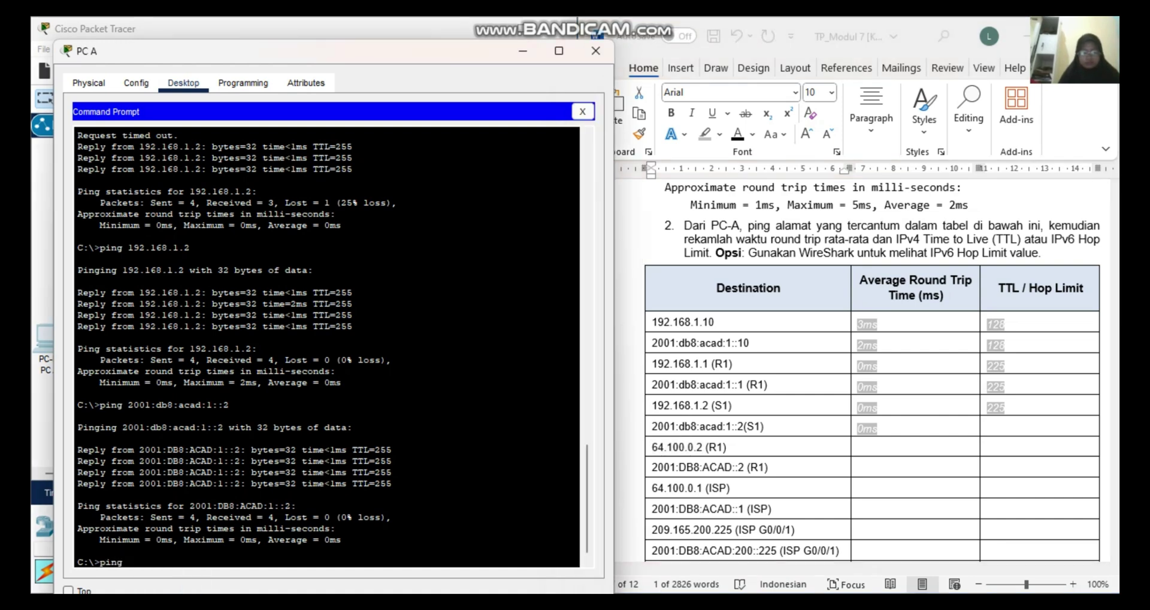
pyautogui.hotkey('ctrl', 'v')
pyautogui.press('Return')
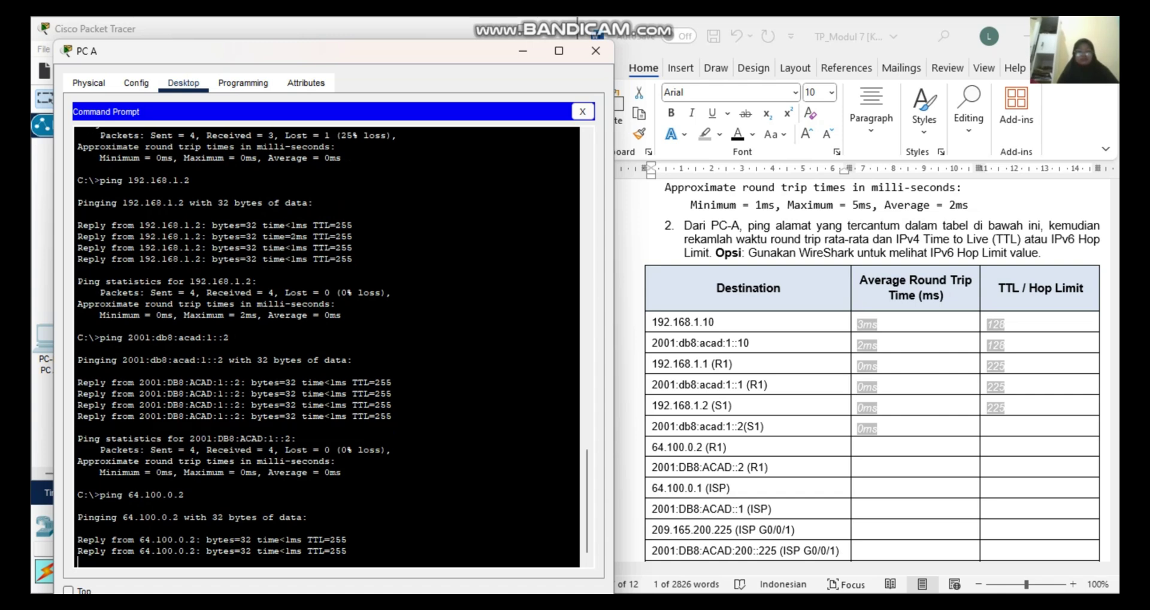
# Fill in the 64.100.0.2 (R1) row of the lab document's table with average time 0ms and TTL 225.
pyautogui.moveTo(403, 44); pyautogui.dragTo(404, 30)
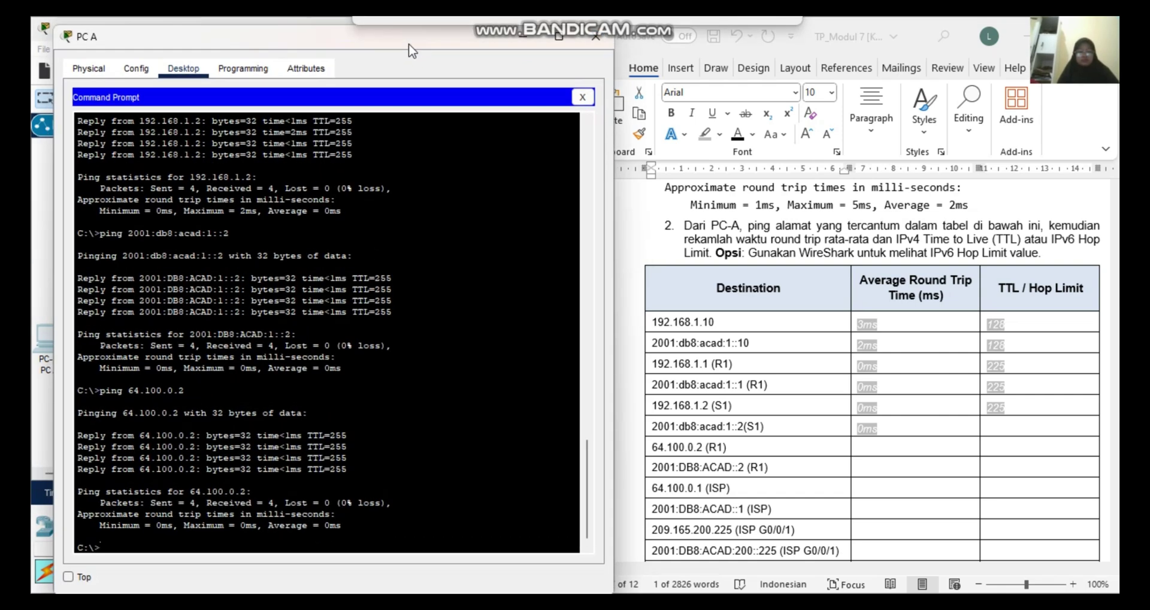
pyautogui.click(577, 19)
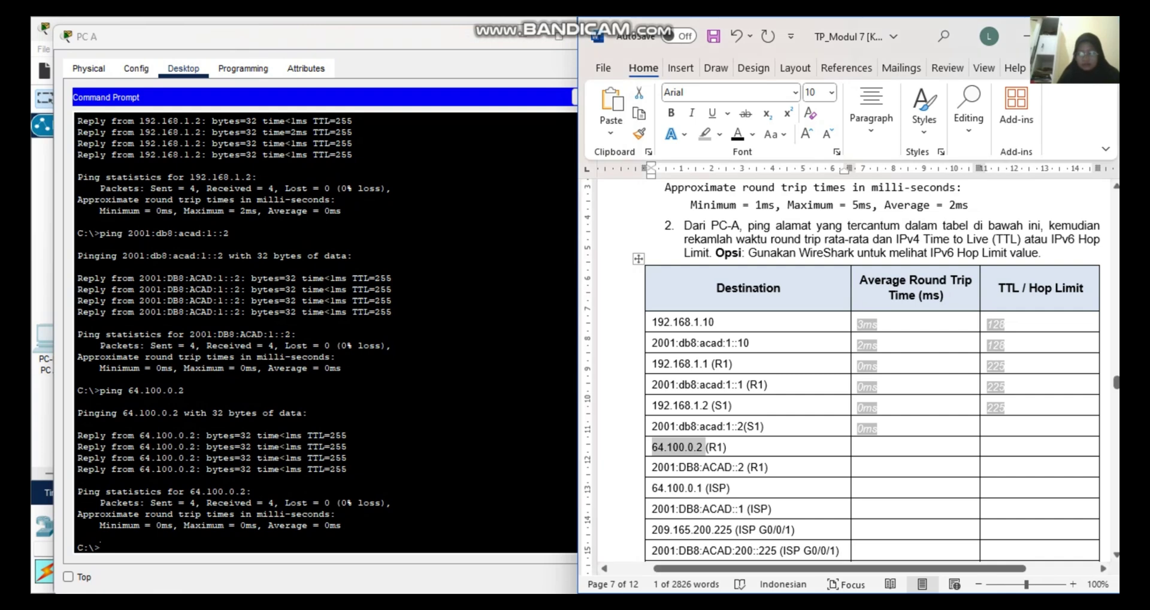
pyautogui.click(860, 448)
pyautogui.write('0ms')
pyautogui.click(995, 447)
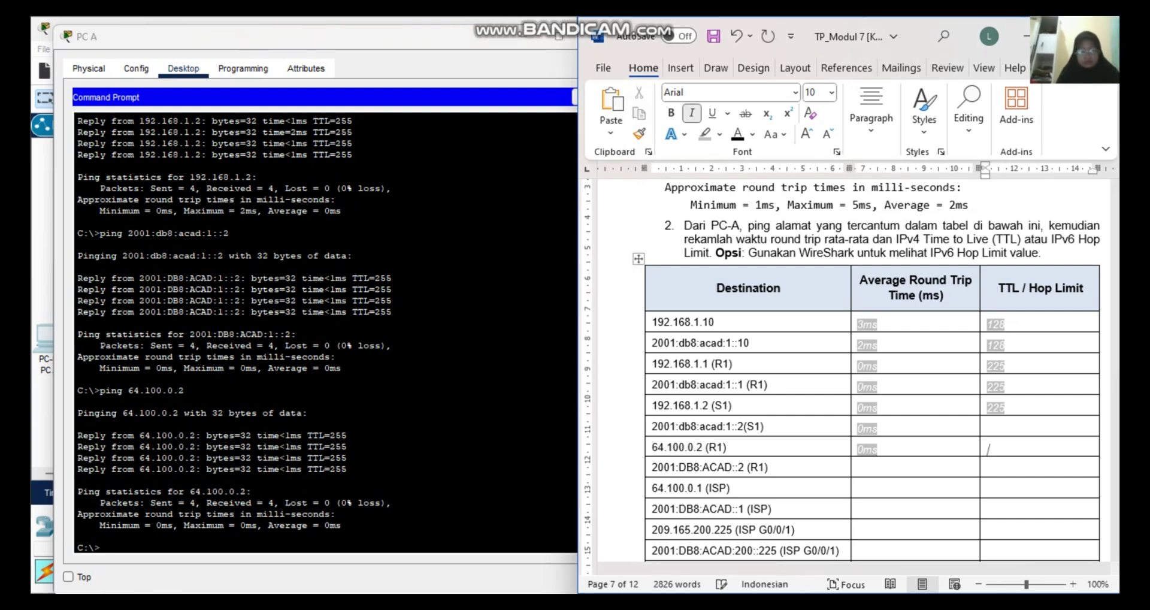
pyautogui.write('225')
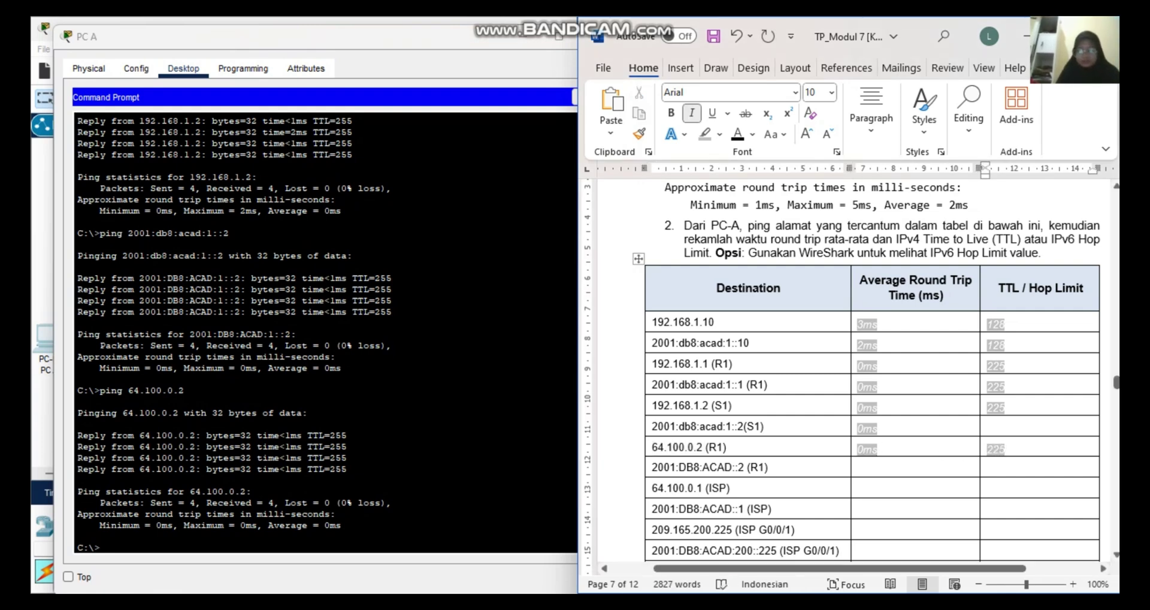
# Copy R1's IPv6 address 2001:DB8:ACAD::2 from the lab document's table and try to ping it in PC A's command prompt.
pyautogui.moveTo(750, 467); pyautogui.dragTo(652, 467)
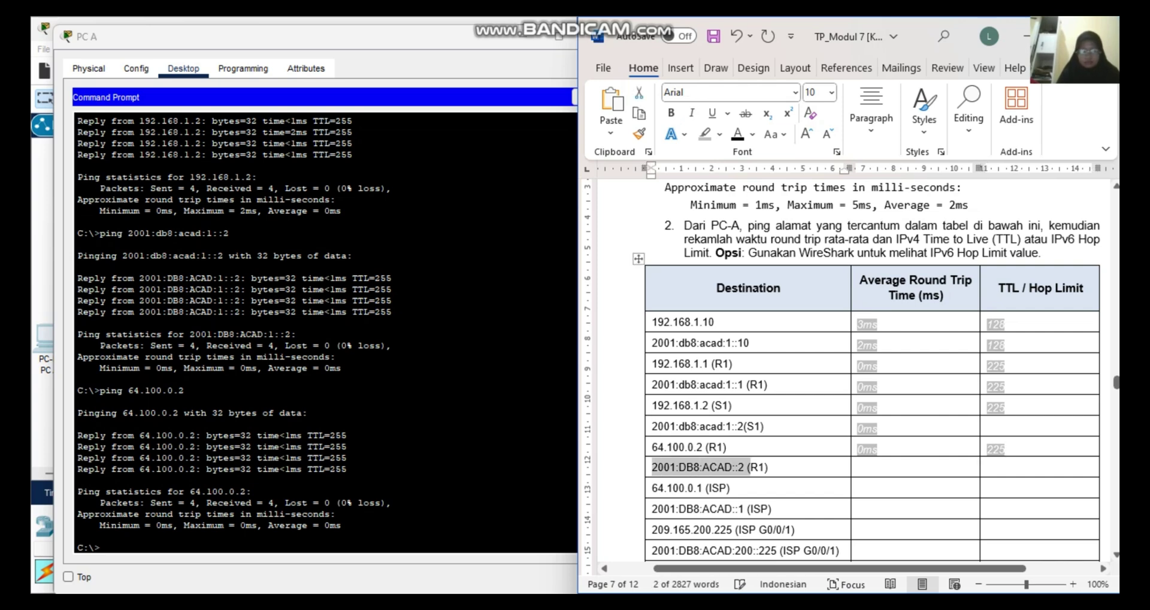
pyautogui.click(577, 21)
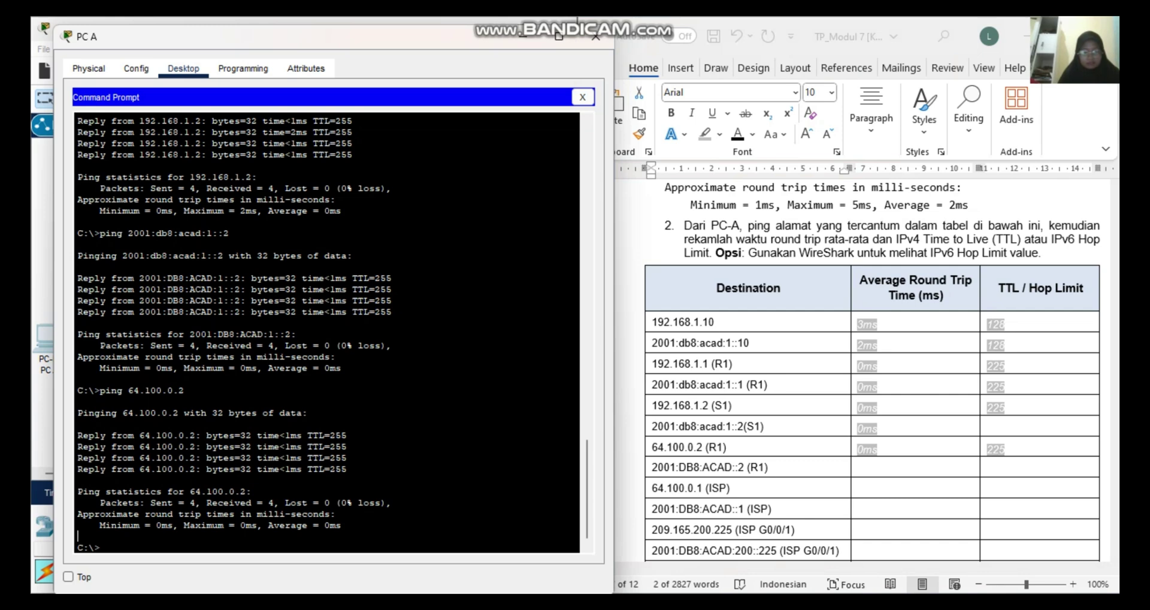
pyautogui.write('oin')
pyautogui.write('g')
pyautogui.press('BackSpace')
pyautogui.press('BackSpace')
pyautogui.press('BackSpace')
pyautogui.press('BackSpace')
pyautogui.write('ping')
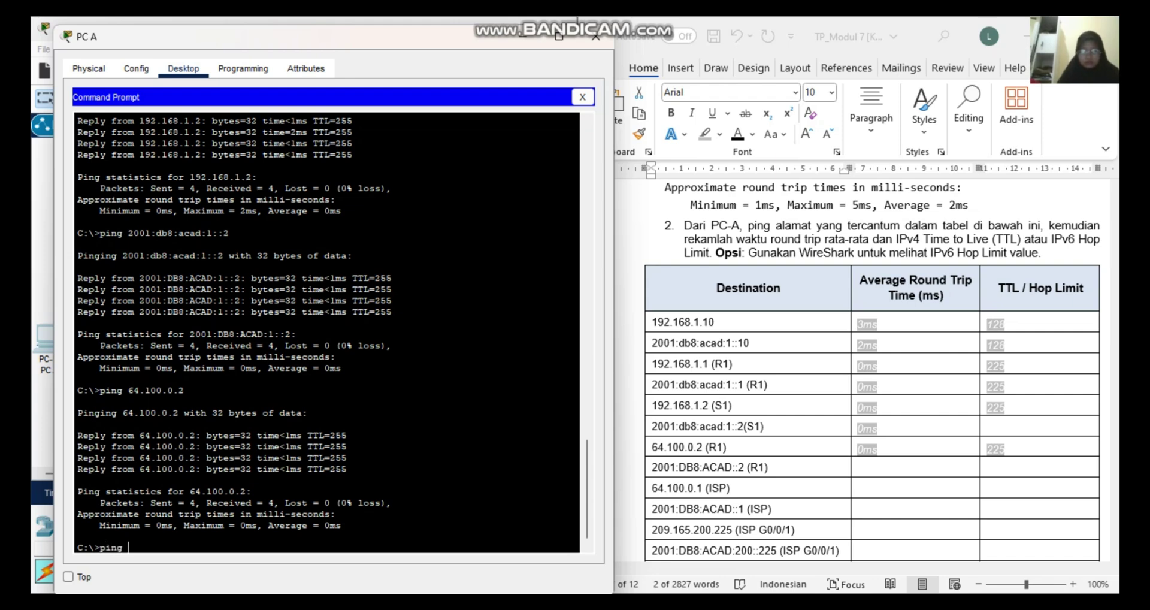
pyautogui.rightClick(168, 545)
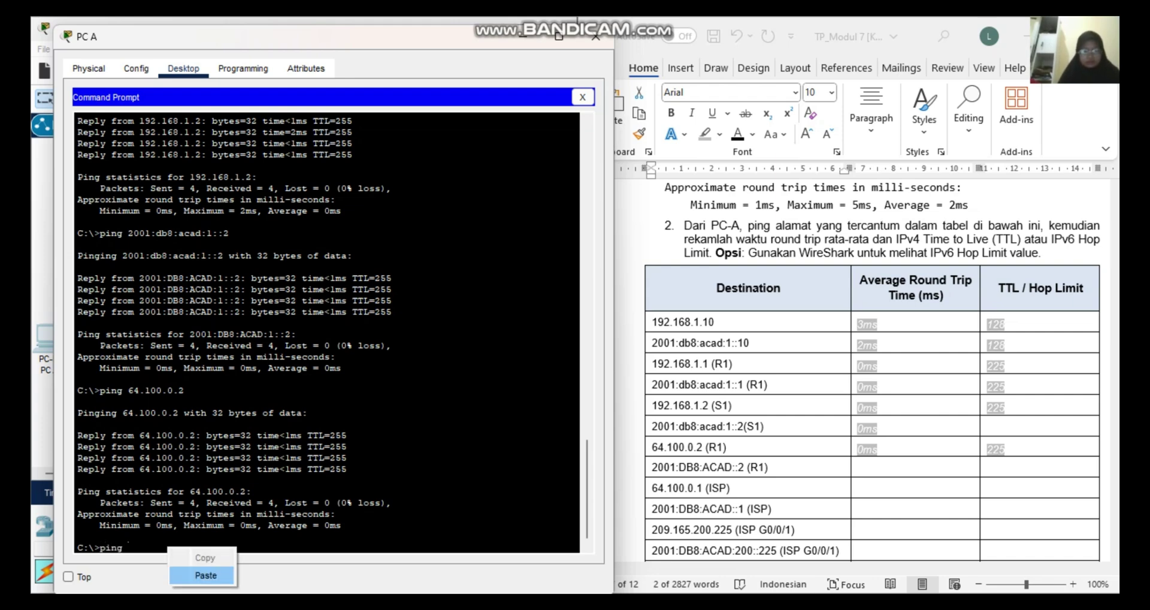
pyautogui.click(204, 574)
pyautogui.press('Return')
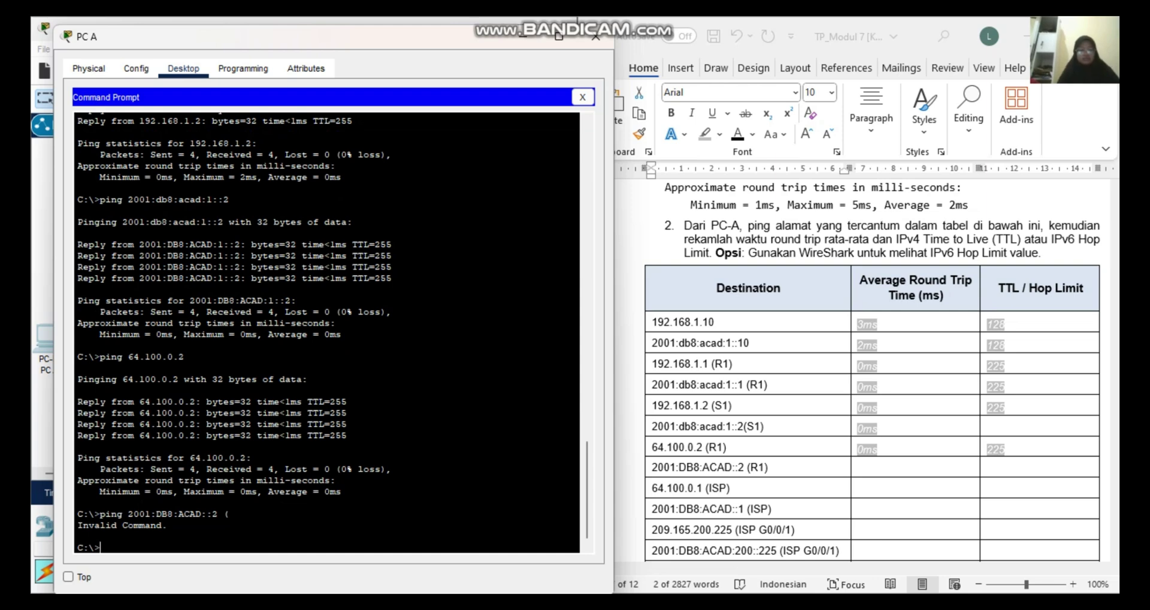
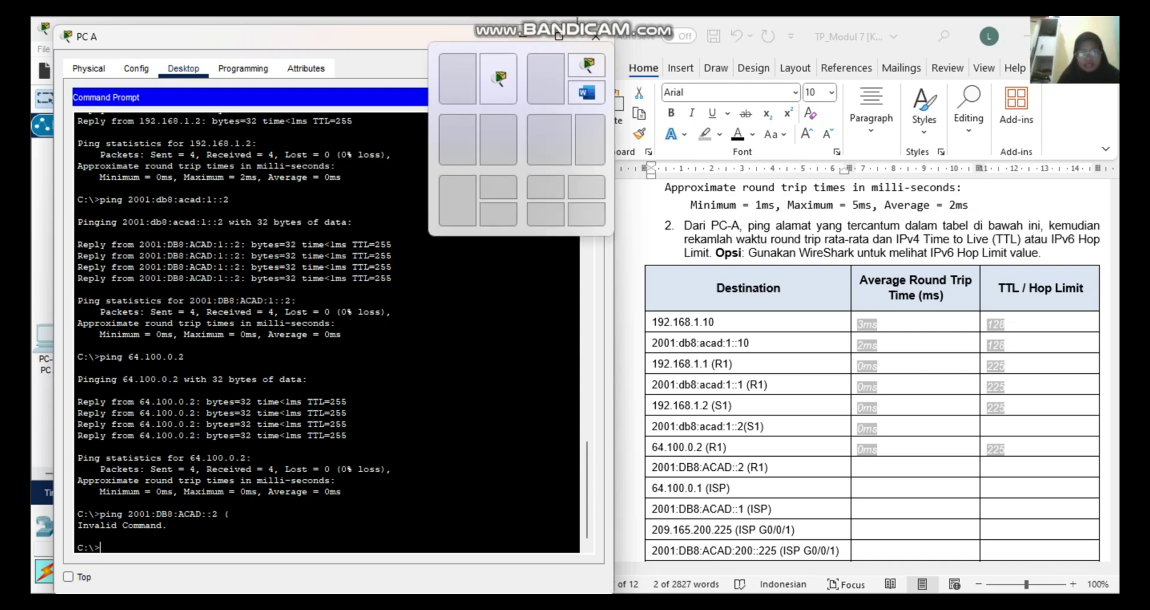
# Open PC A's IP configuration and check its addresses against the addressing table near the start of the lab document.
pyautogui.click(582, 97)
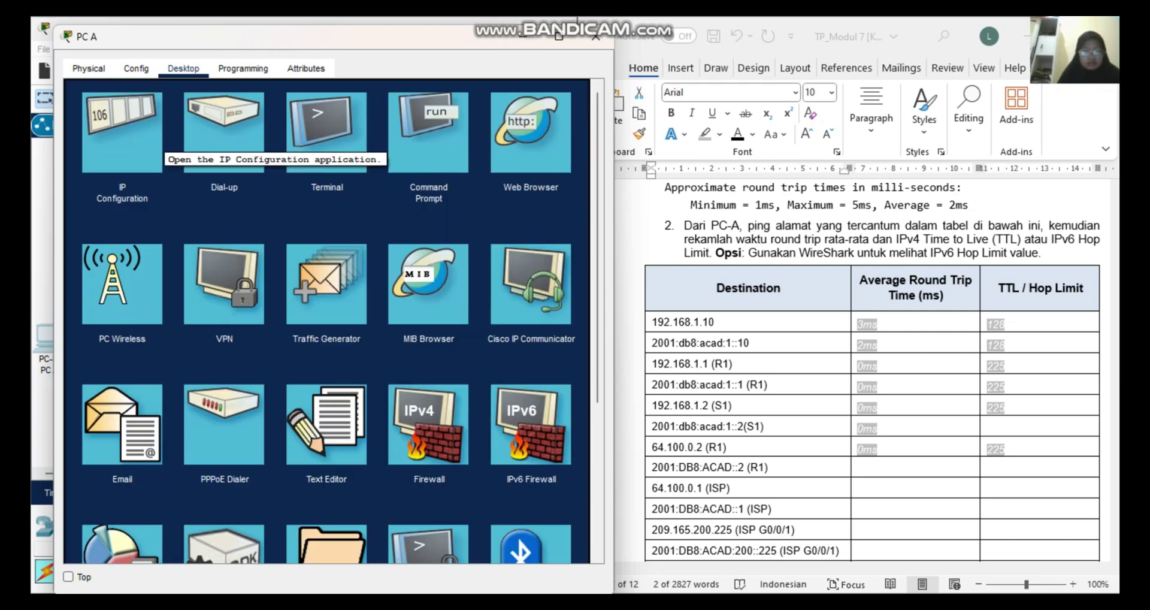
pyautogui.click(122, 134)
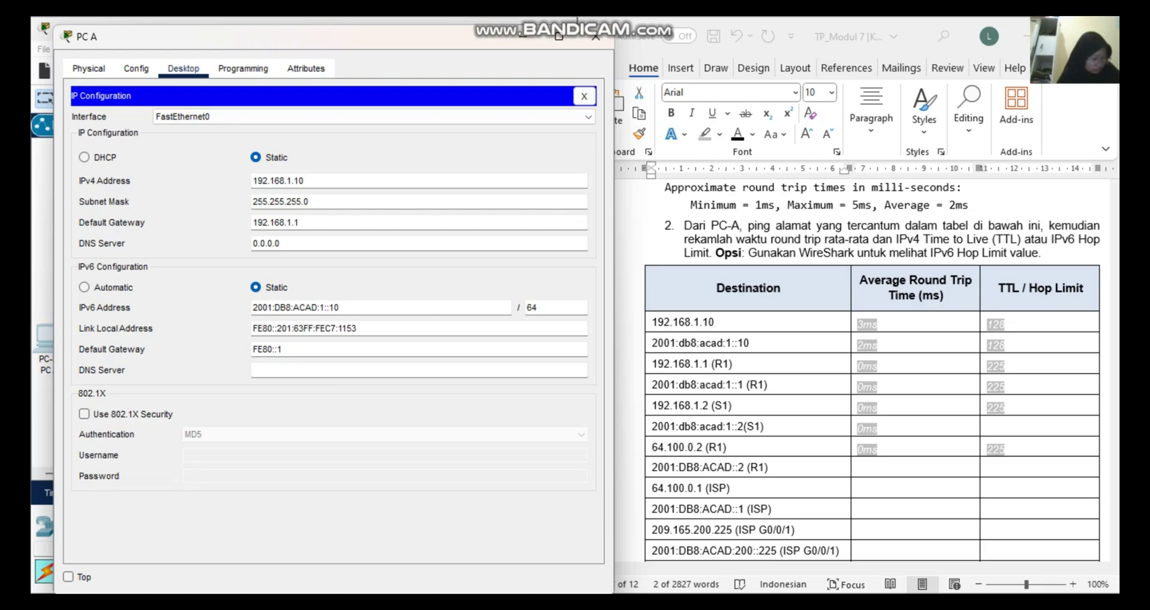
pyautogui.scroll(15, 862, 371)
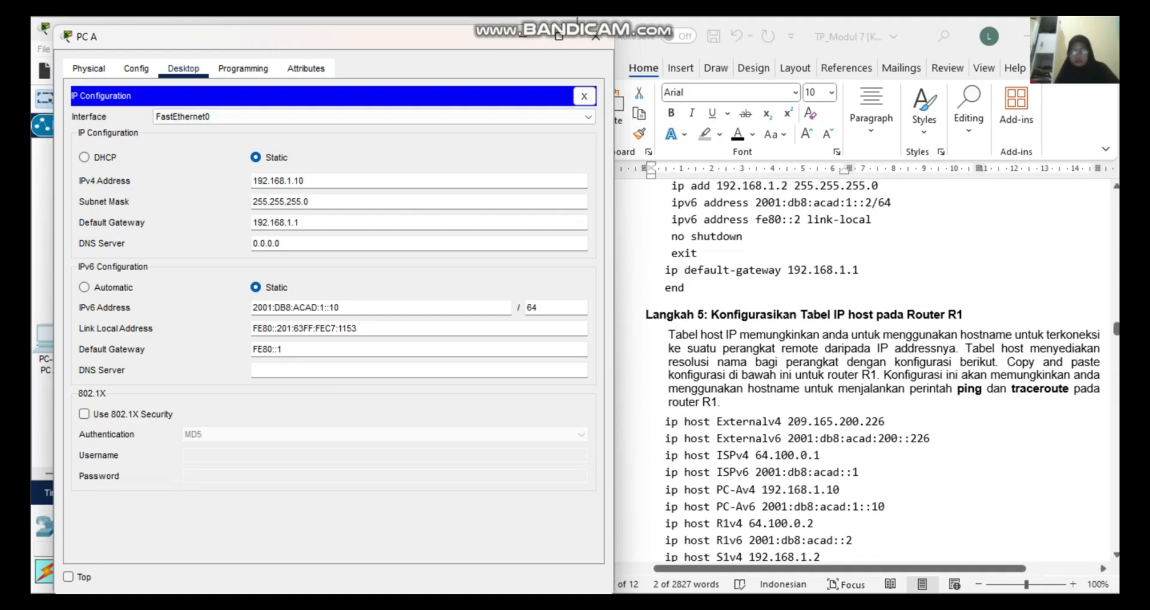
pyautogui.scroll(20, 862, 372)
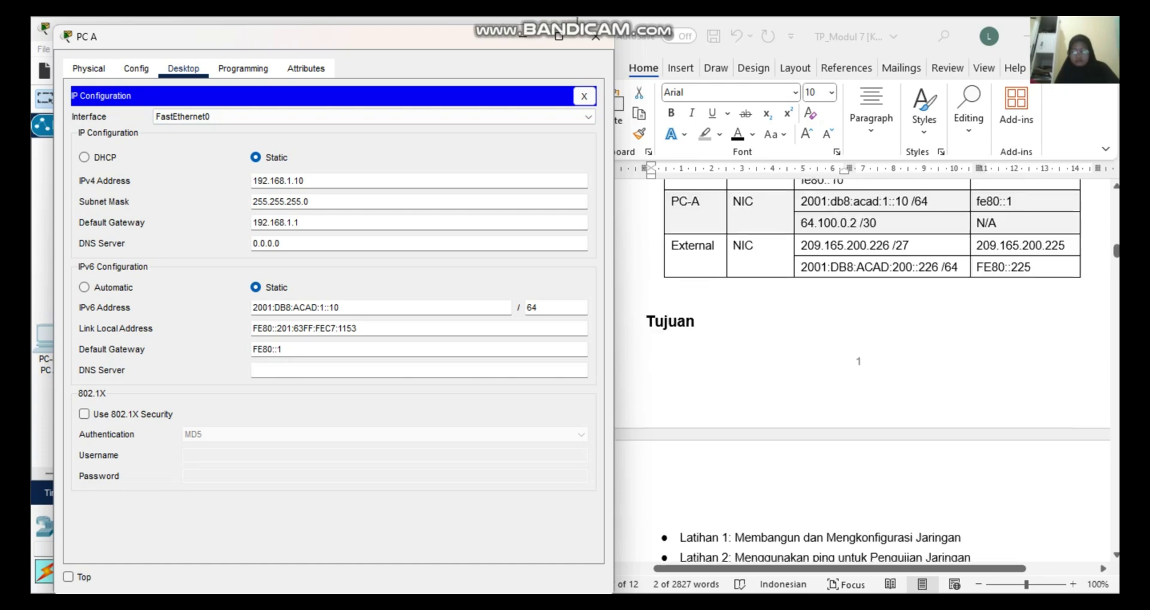
pyautogui.scroll(6, 862, 371)
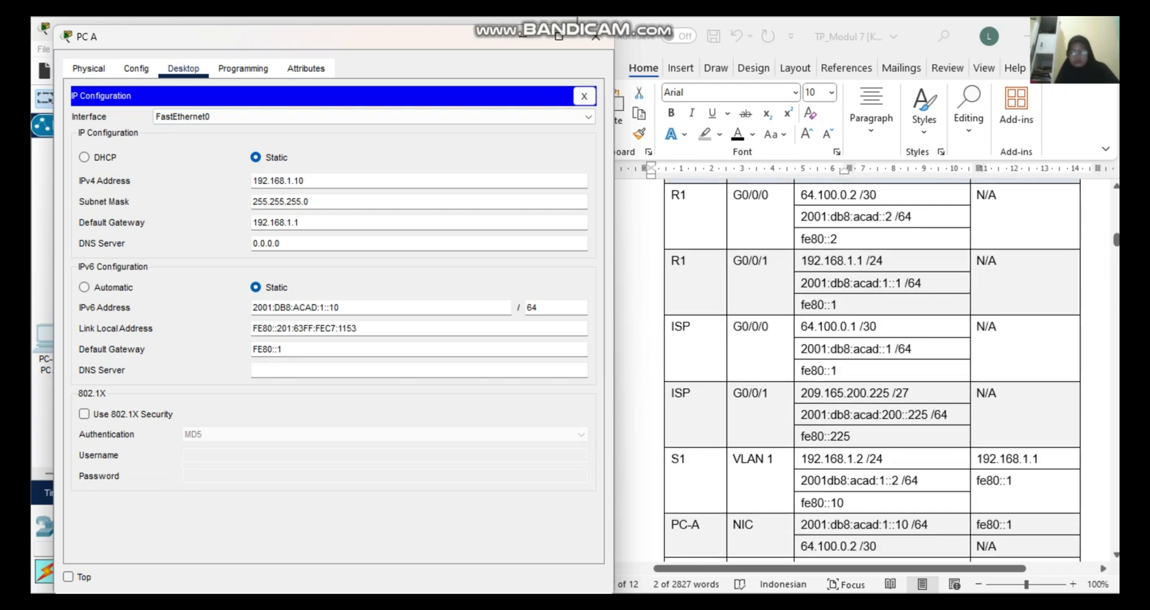
# Close PC A's window, inspect router R1's configuration and command-line history, and close R1's window.
pyautogui.click(595, 37)
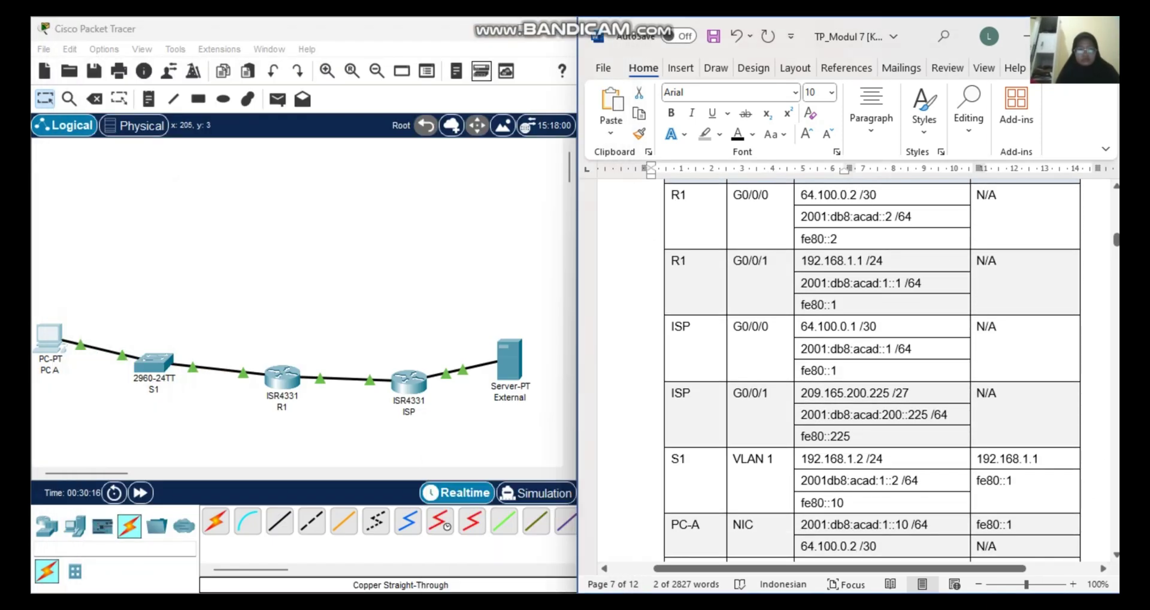
pyautogui.click(255, 291)
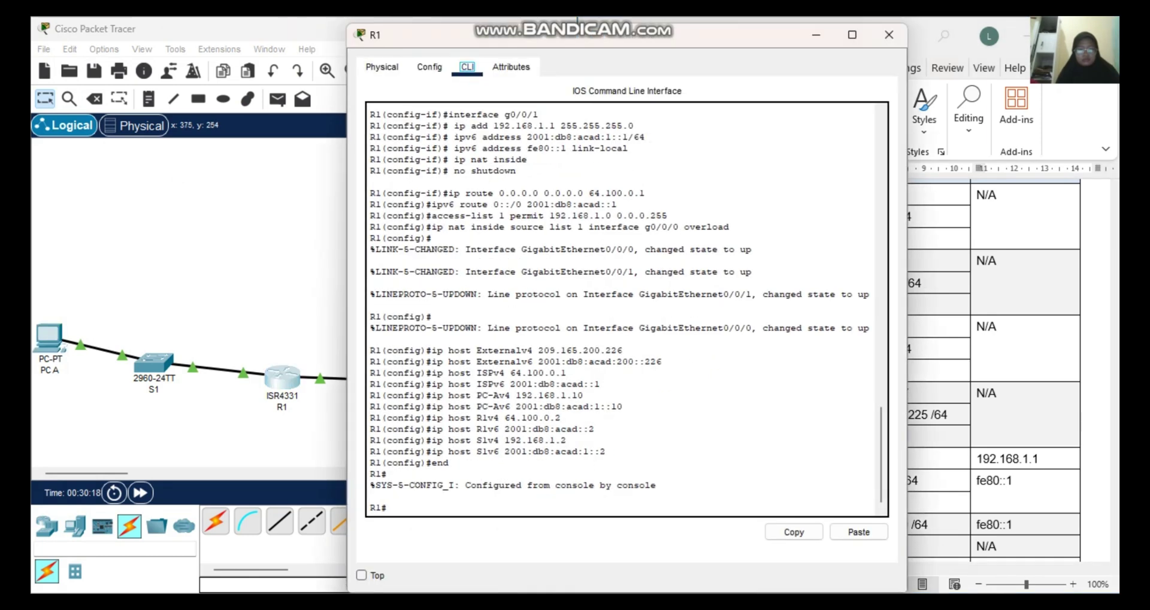
pyautogui.click(430, 66)
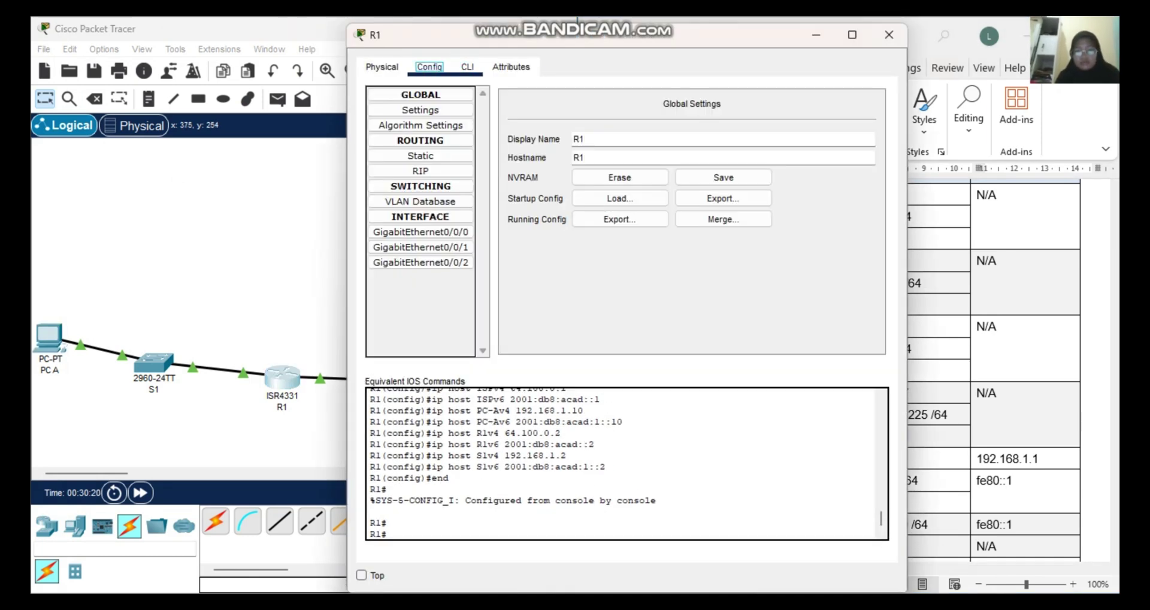
pyautogui.press('Right')
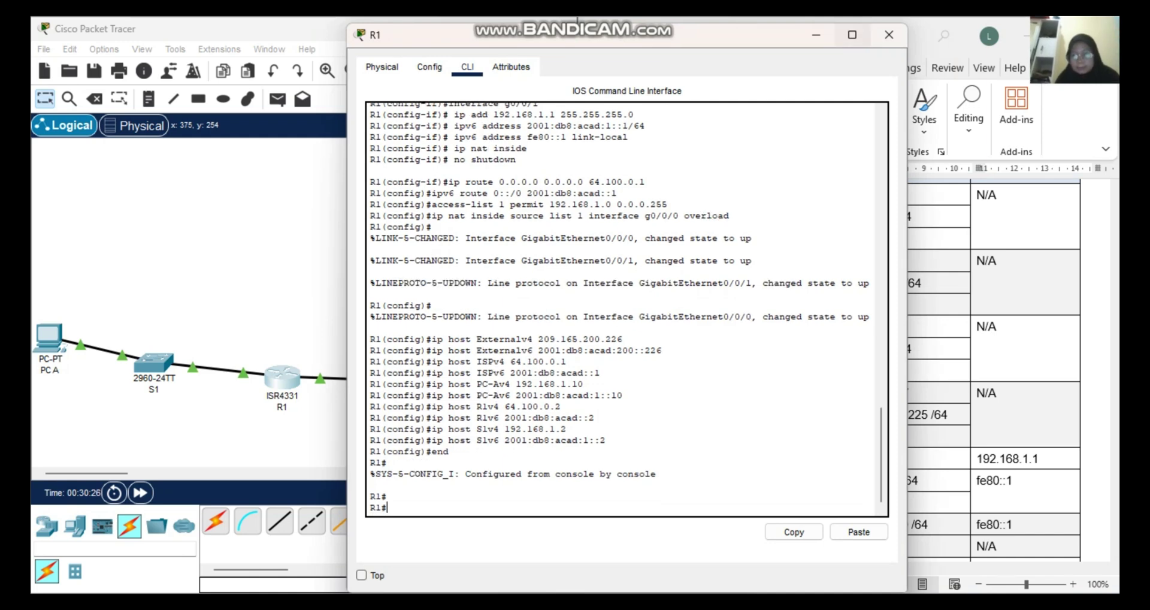
pyautogui.click(889, 34)
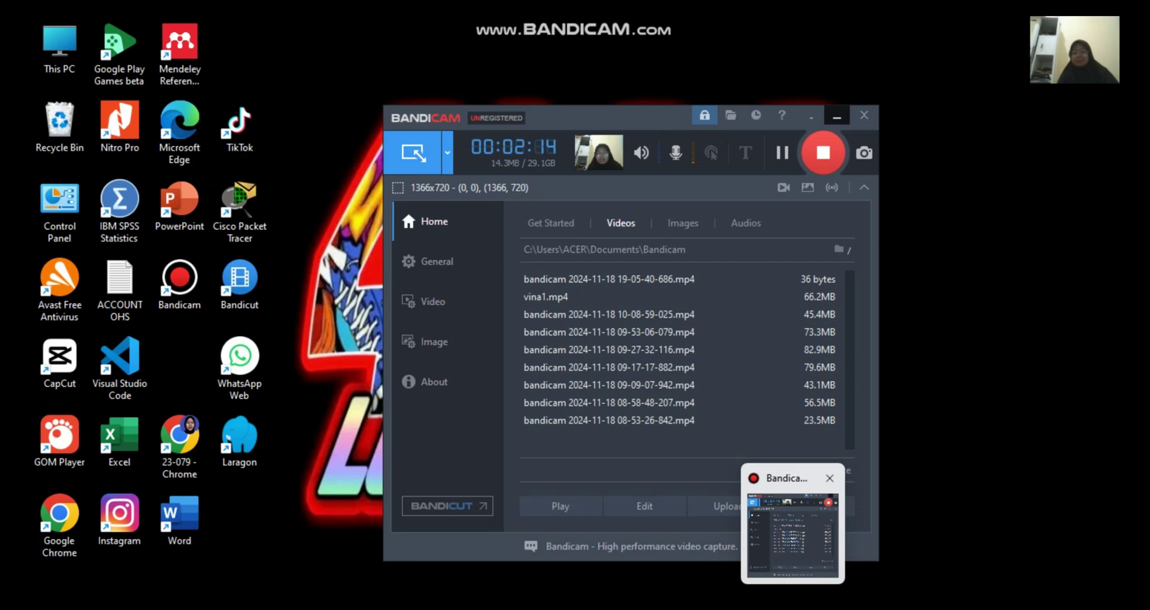
pyautogui.click(814, 533)
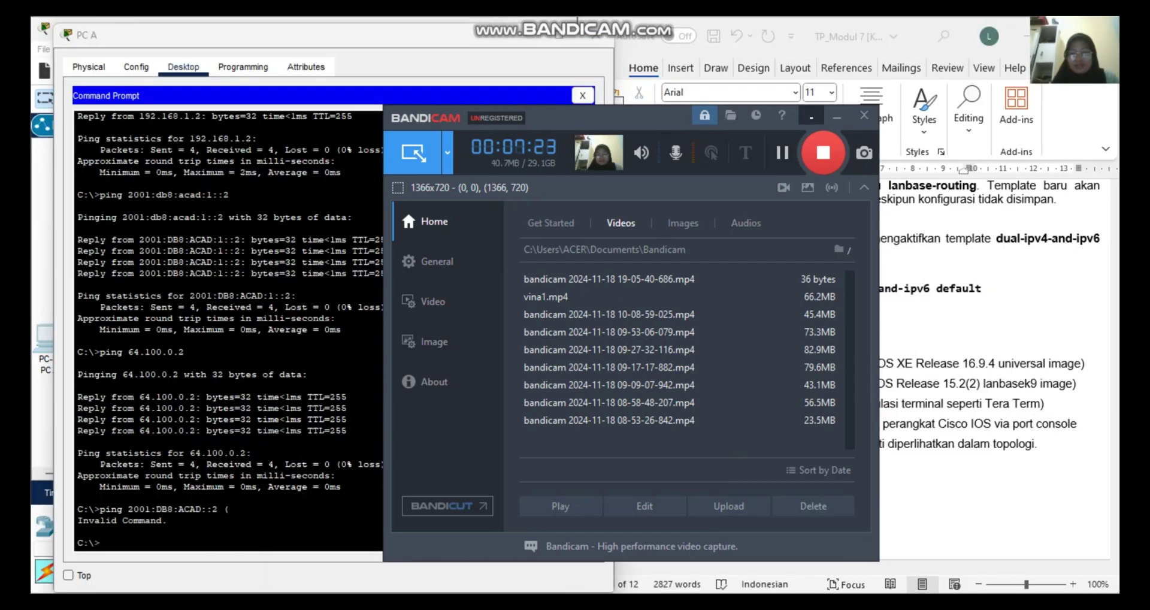
pyautogui.click(837, 115)
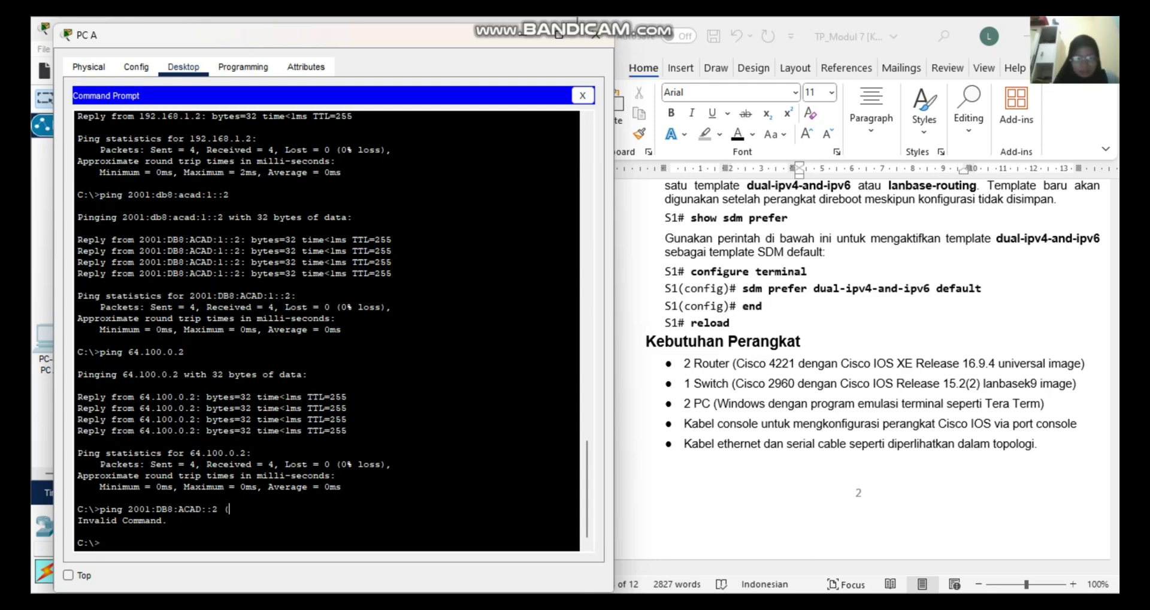
# Copy R1's IPv6 address 2001:DB8:ACAD::2 without its label from the lab document's table and ping it in PC A's command prompt.
pyautogui.scroll(-20, 862, 371)
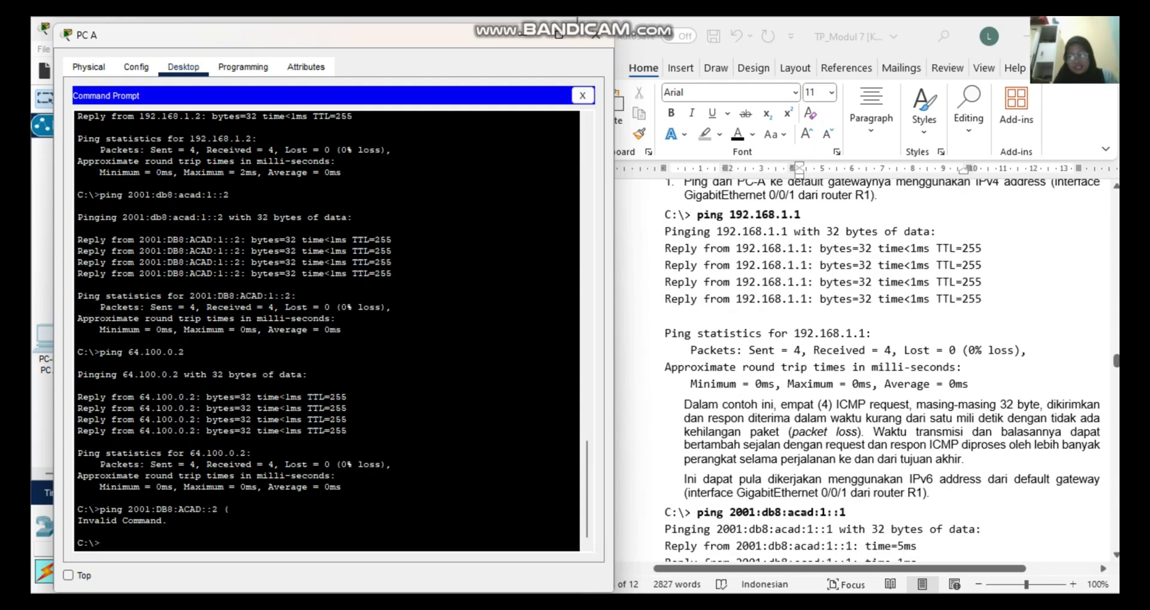
pyautogui.scroll(-15, 863, 371)
pyautogui.hotkey('alt', 'Tab')
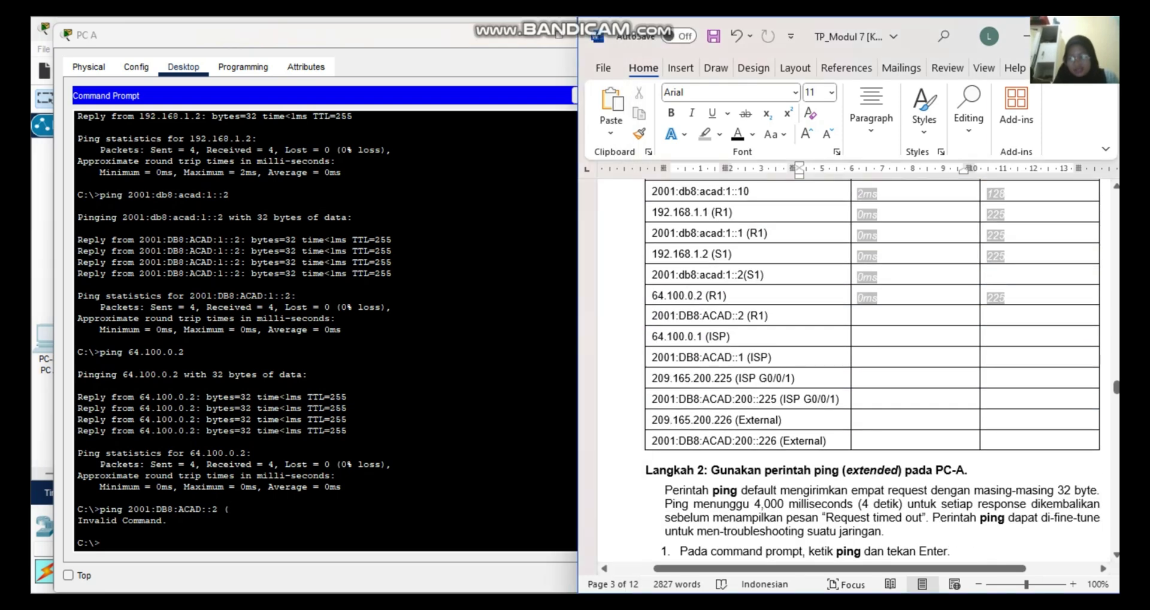
pyautogui.moveTo(746, 315); pyautogui.dragTo(652, 315)
pyautogui.press('super+c')
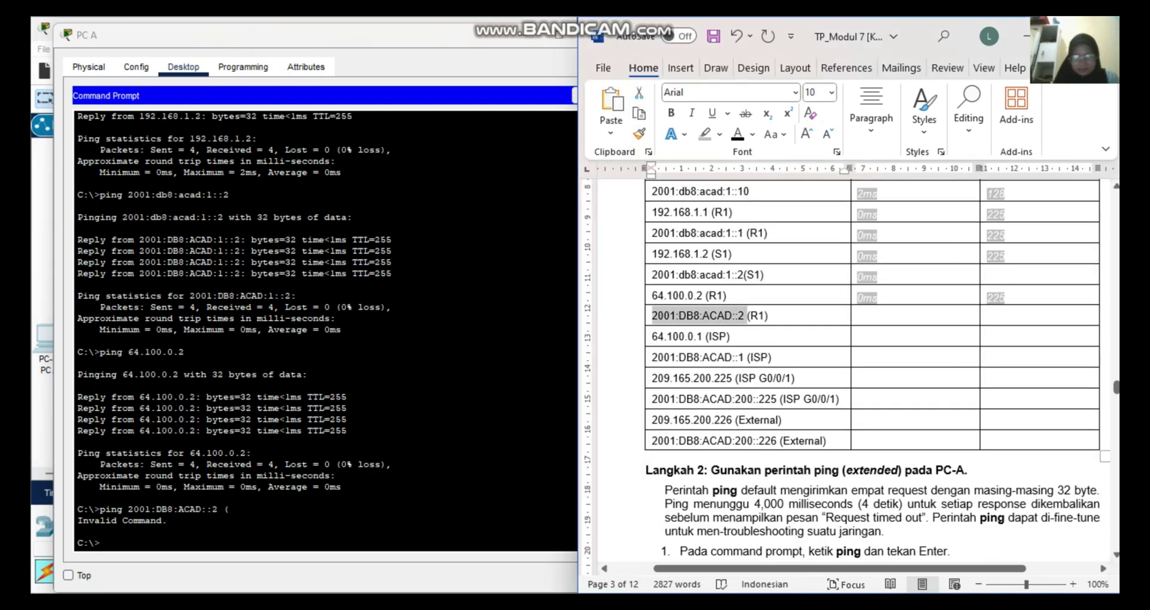
pyautogui.hotkey('alt', 'Tab')
pyautogui.write('ping')
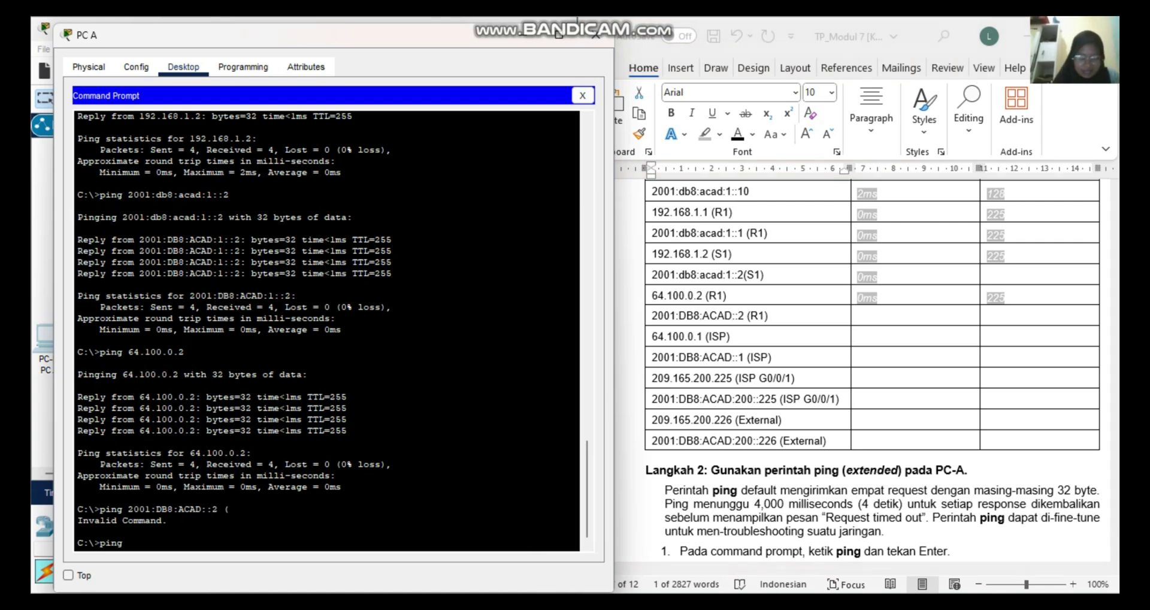
pyautogui.rightClick(116, 541)
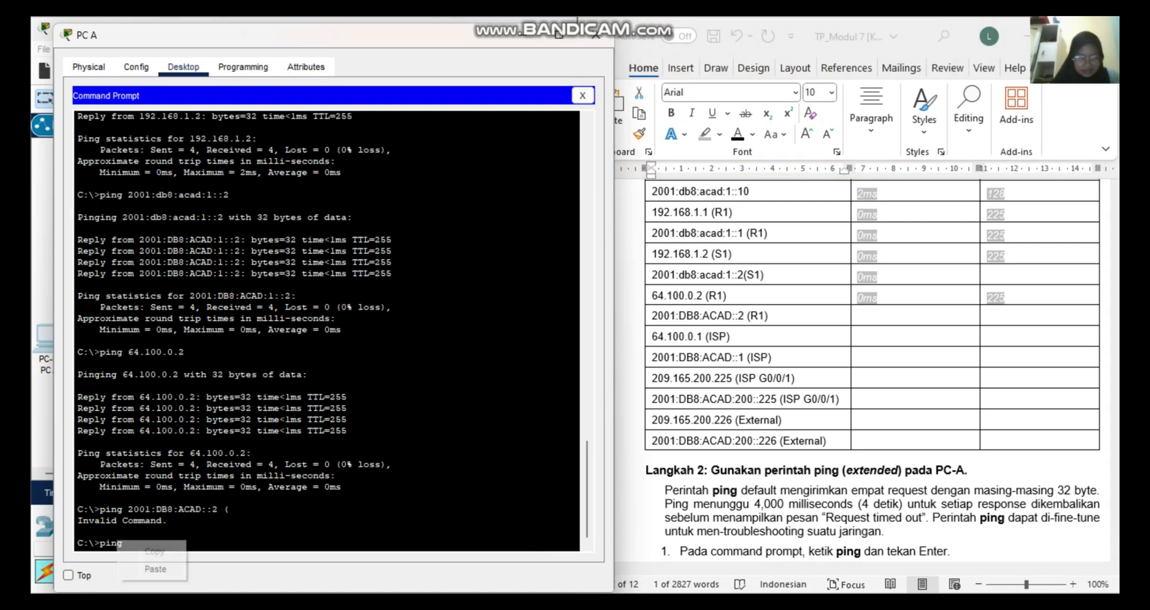
pyautogui.click(153, 568)
pyautogui.press('Return')
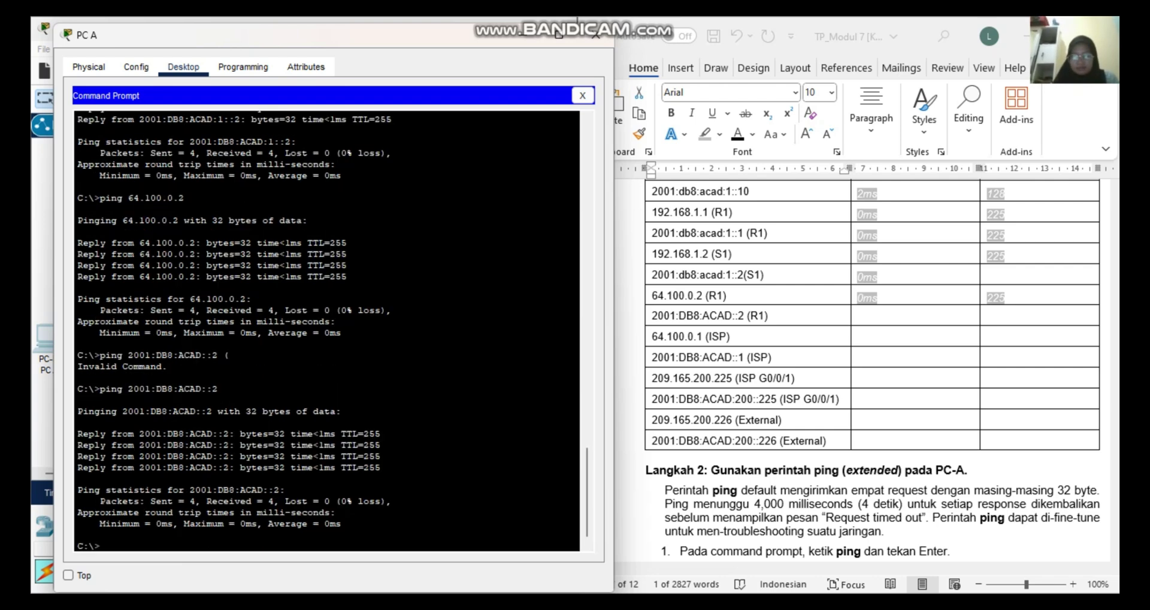
# Fill in the 2001:DB8:ACAD::2 (R1) row of the lab document's table with average time 0ms and TTL 225.
pyautogui.hotkey('alt', 'Tab')
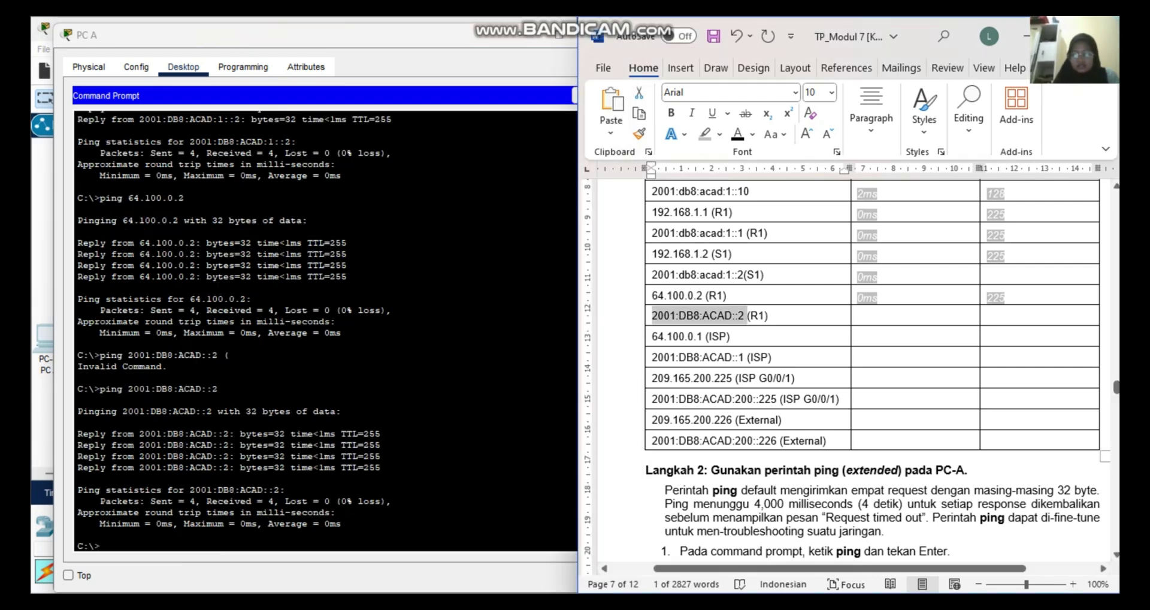
pyautogui.click(867, 315)
pyautogui.write('0ms')
pyautogui.press('Tab')
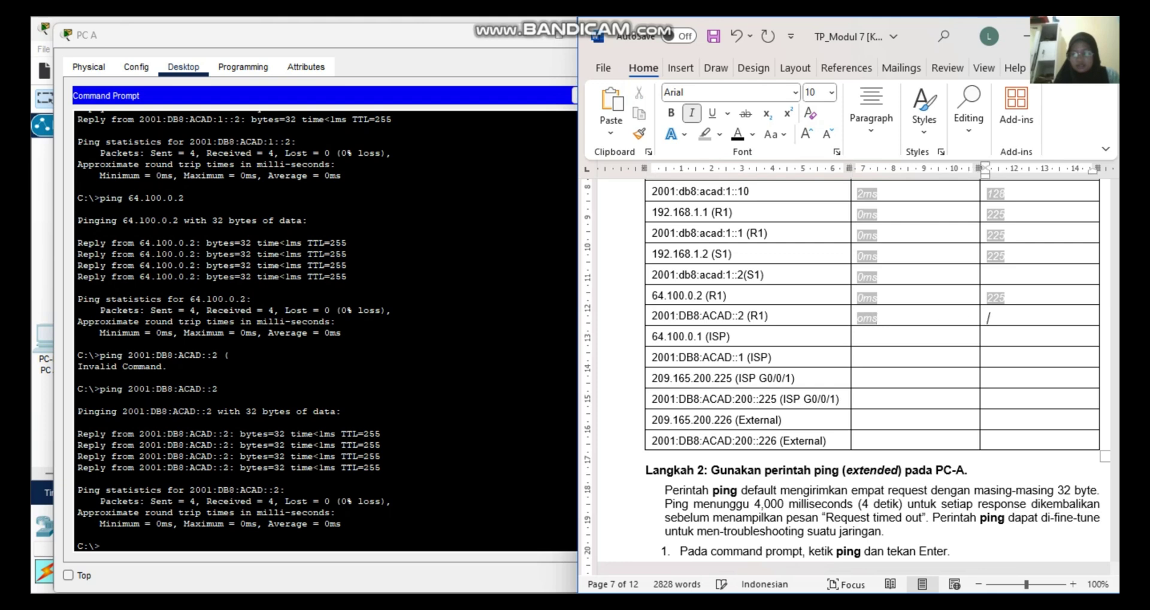
pyautogui.press('Left')
pyautogui.press('Left')
pyautogui.press('Left')
pyautogui.press('BackSpace')
pyautogui.write('0')
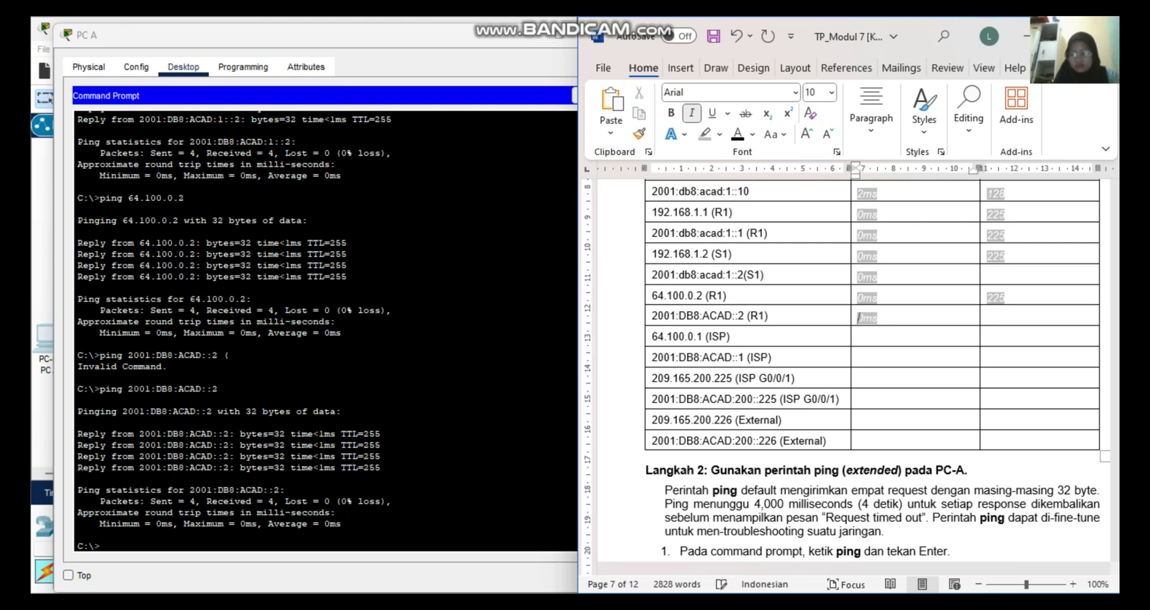
pyautogui.press('Tab')
pyautogui.hscroll(3, 853, 369)
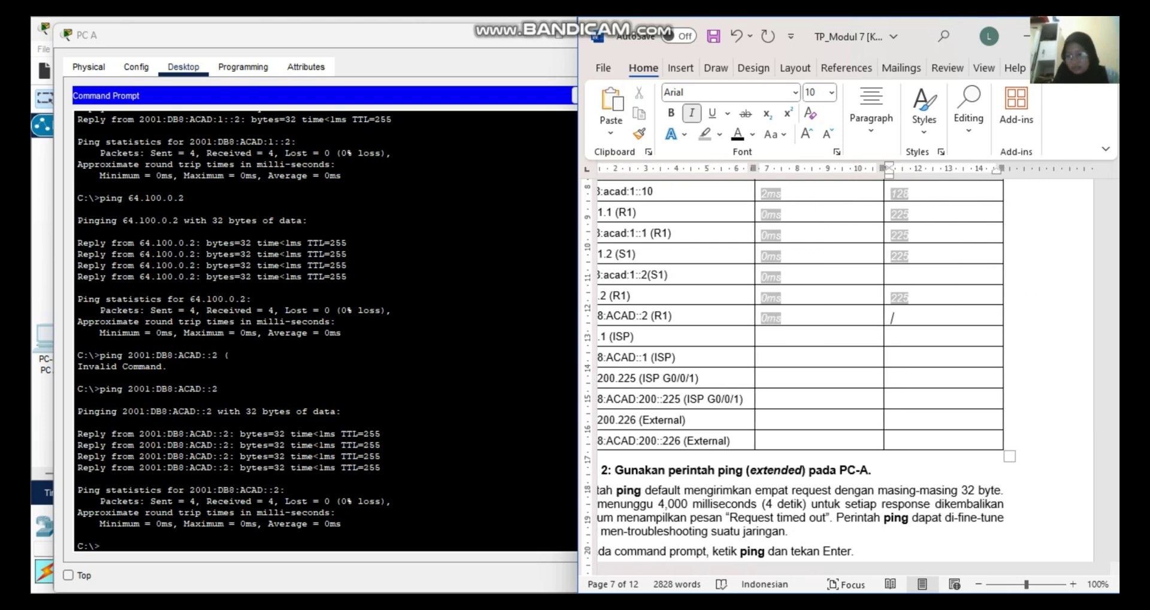
pyautogui.write('225')
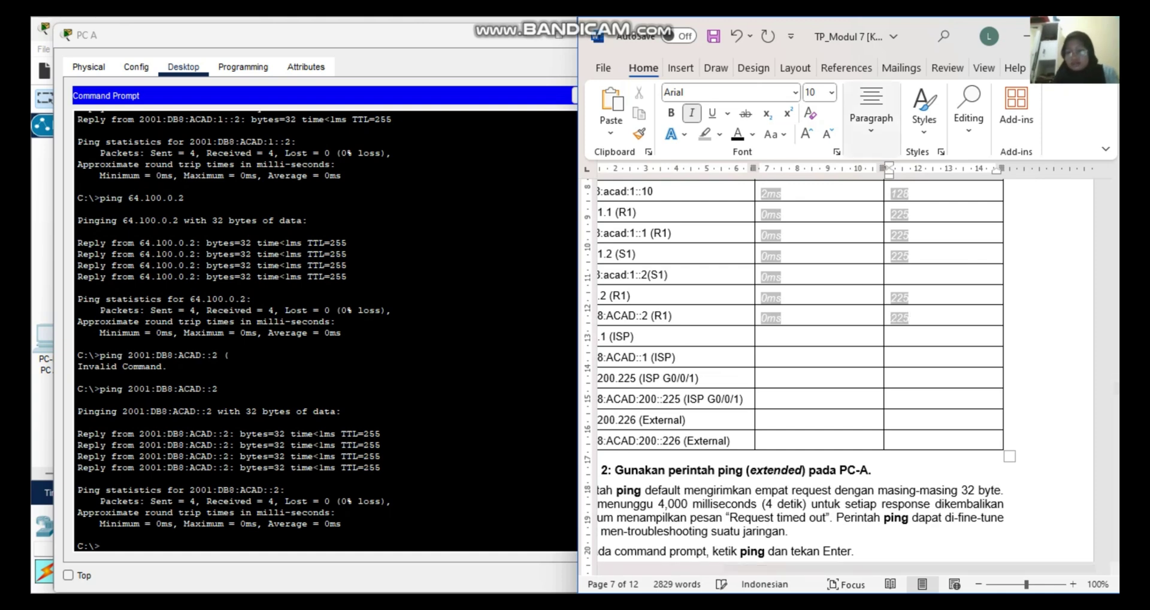
# Change the font colour of the TTL text in the 2001:db8:acad:1::2(S1) row to Dark Blue, Text 2.
pyautogui.doubleClick(910, 277)
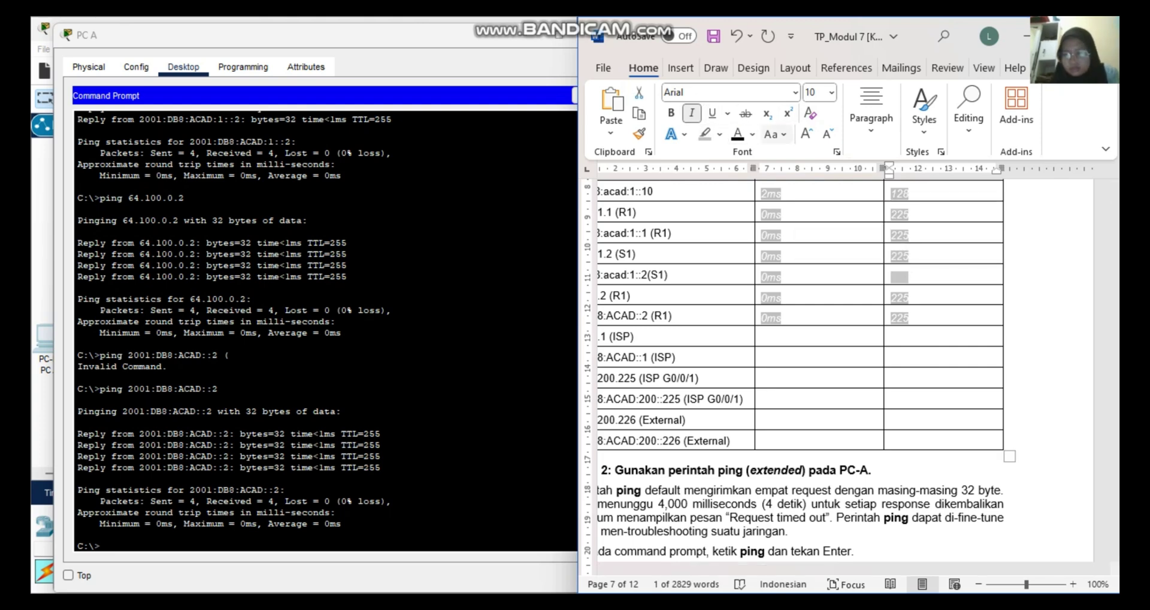
pyautogui.click(753, 134)
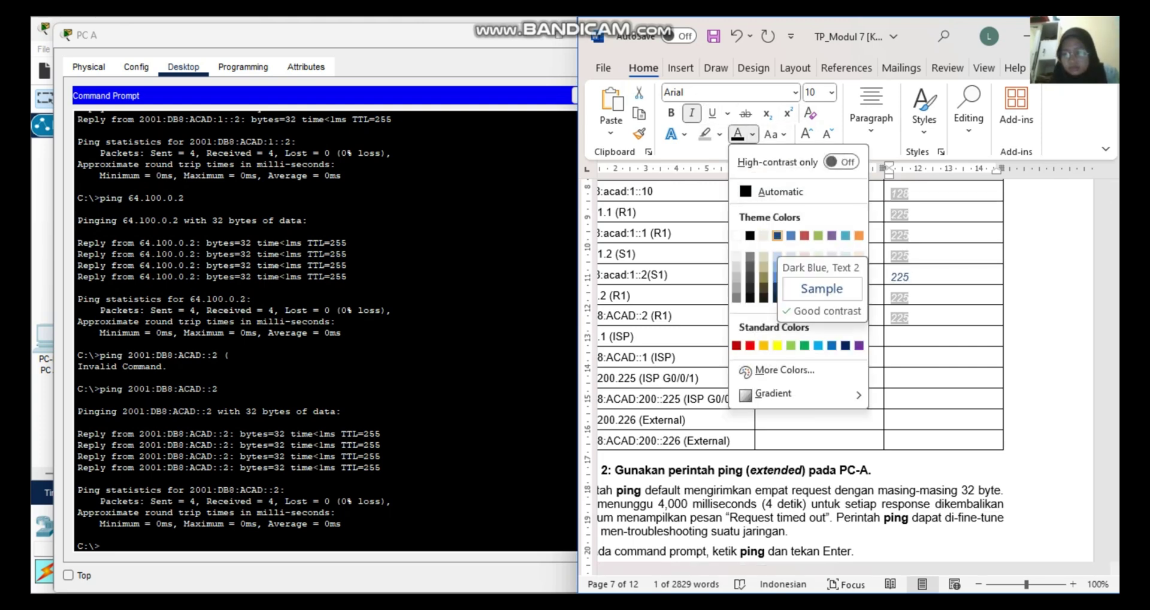
pyautogui.click(777, 234)
pyautogui.click(909, 297)
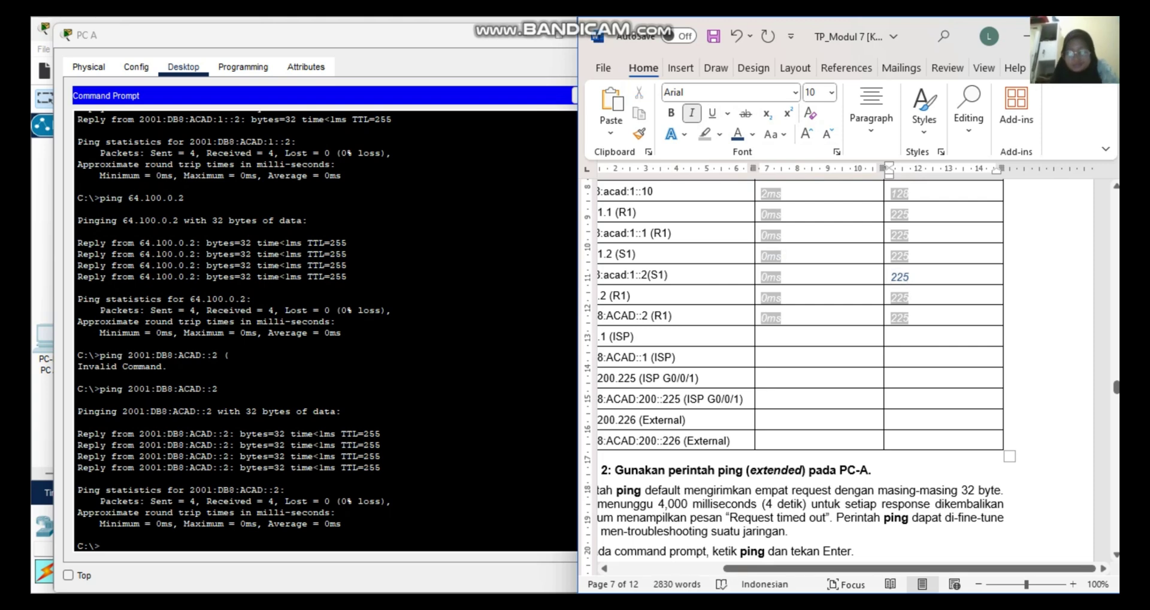
# Copy the ISP address 64.100.0.1 from the lab document's table and ping it in PC A's command prompt.
pyautogui.hscroll(-3, 850, 366)
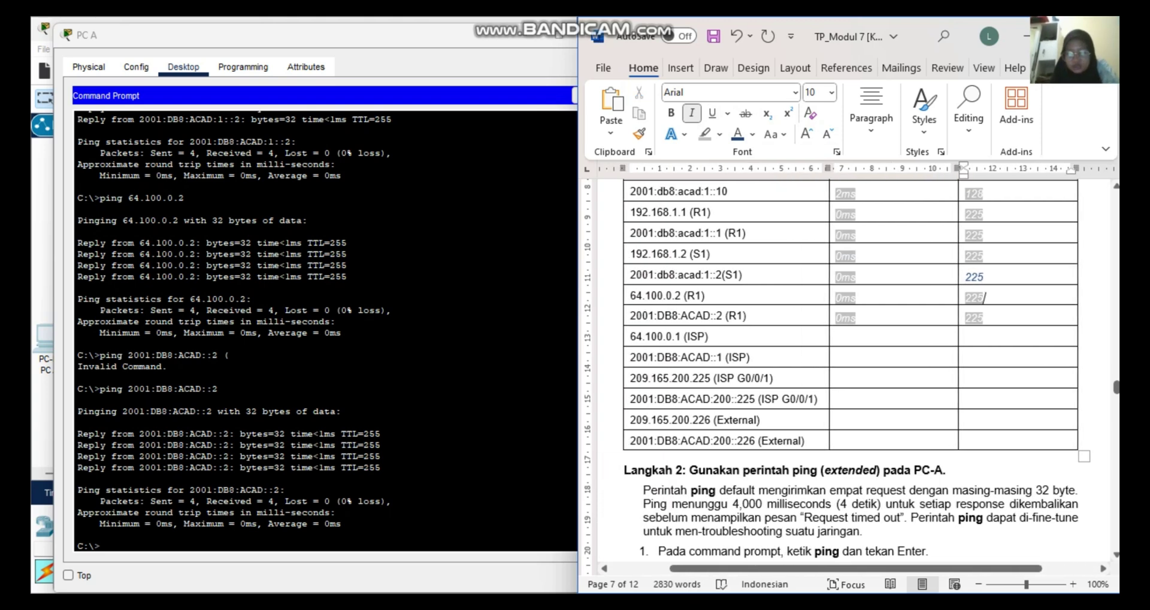
pyautogui.moveTo(684, 336); pyautogui.dragTo(629, 336)
pyautogui.press('super+c')
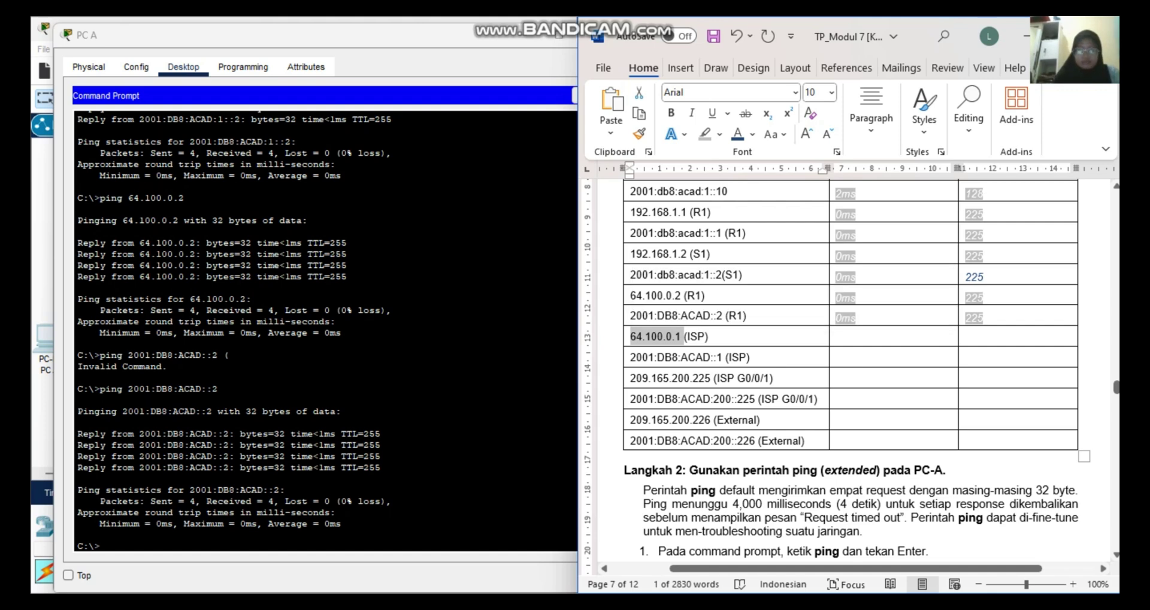
pyautogui.click(558, 33)
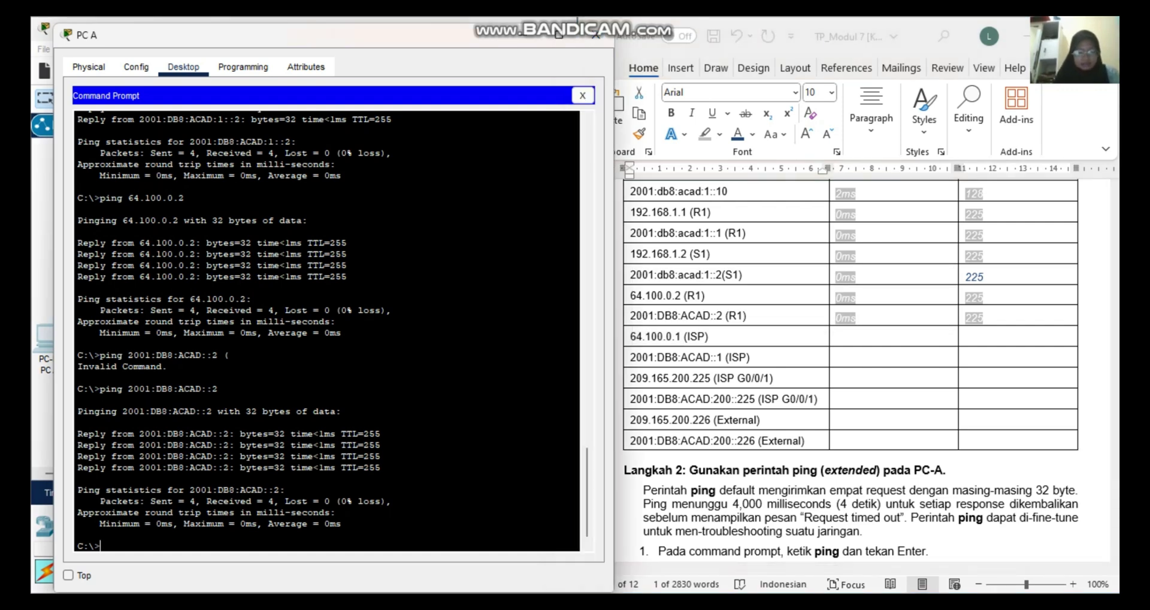
pyautogui.write('ping')
pyautogui.rightClick(127, 541)
pyautogui.click(159, 569)
pyautogui.press('Return')
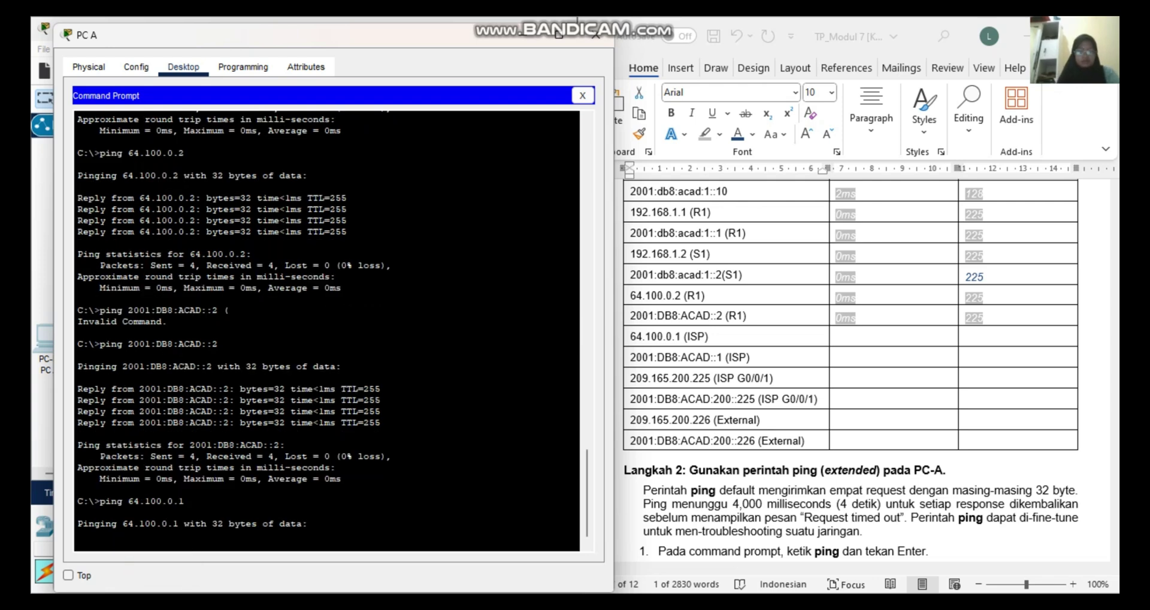
# Repeat the ping to 64.100.0.1 in PC A's command prompt.
pyautogui.hotkey('alt', 'Tab')
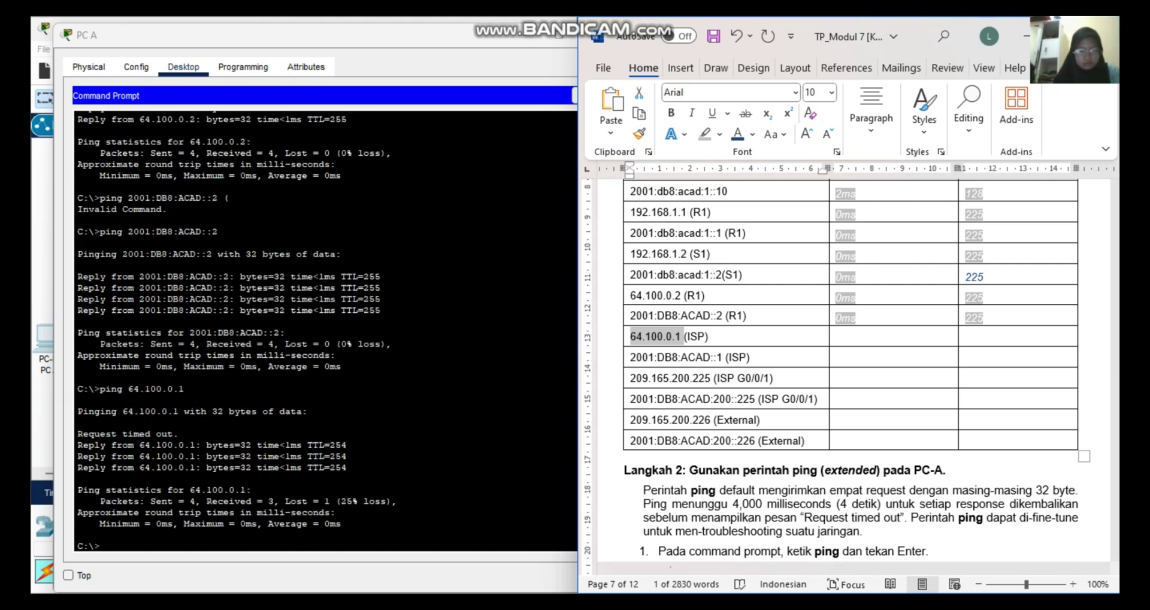
pyautogui.hotkey('alt', 'Tab')
pyautogui.write('ping')
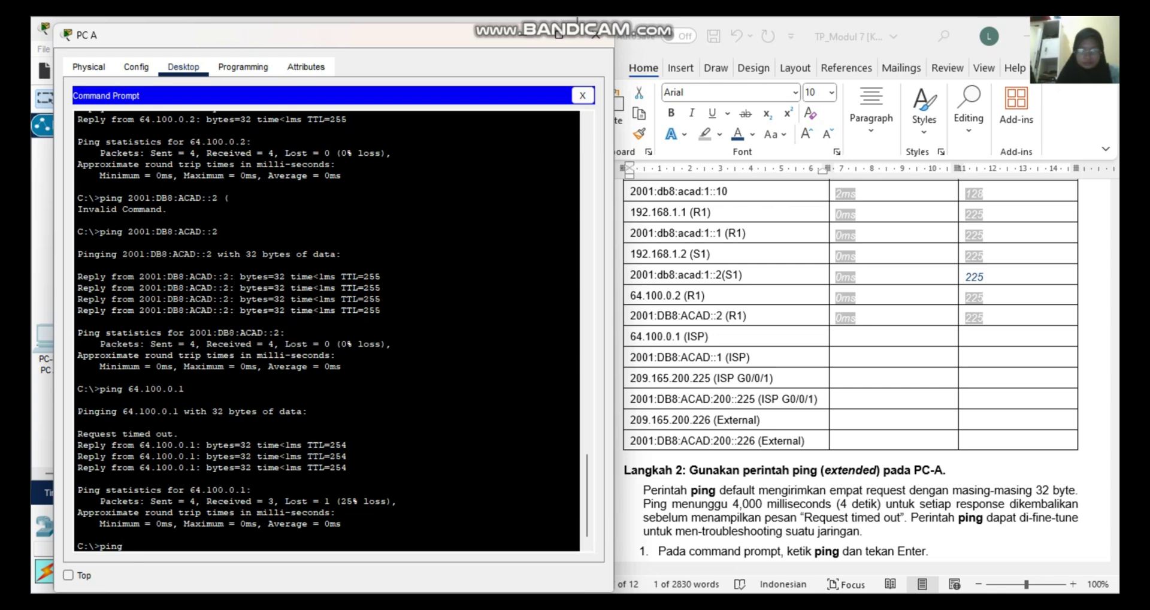
pyautogui.rightClick(161, 542)
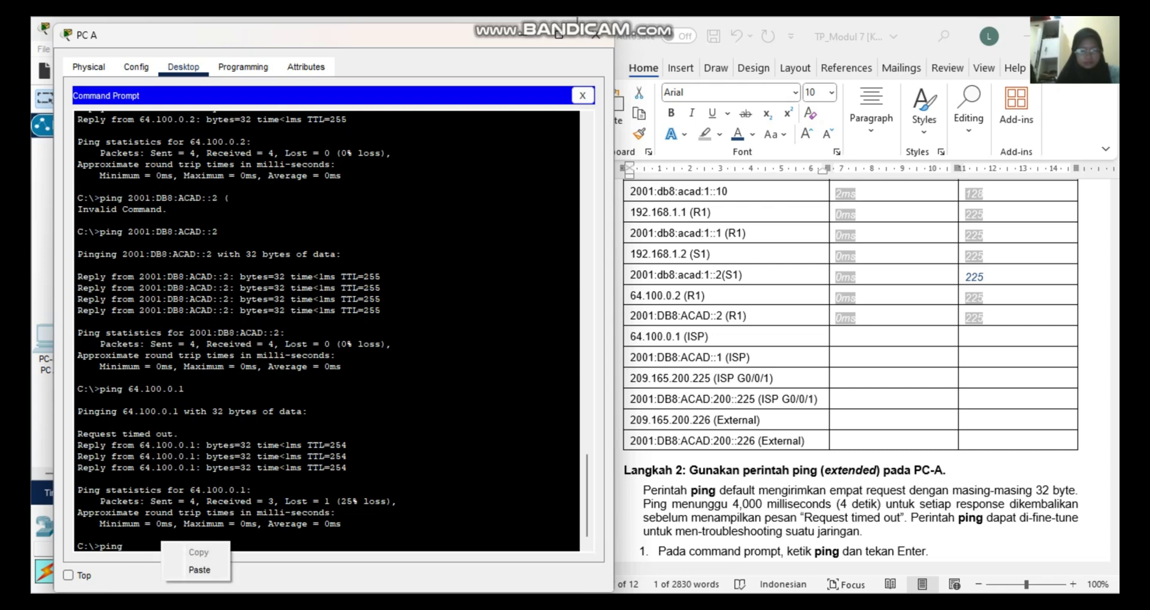
pyautogui.click(199, 570)
pyautogui.press('Return')
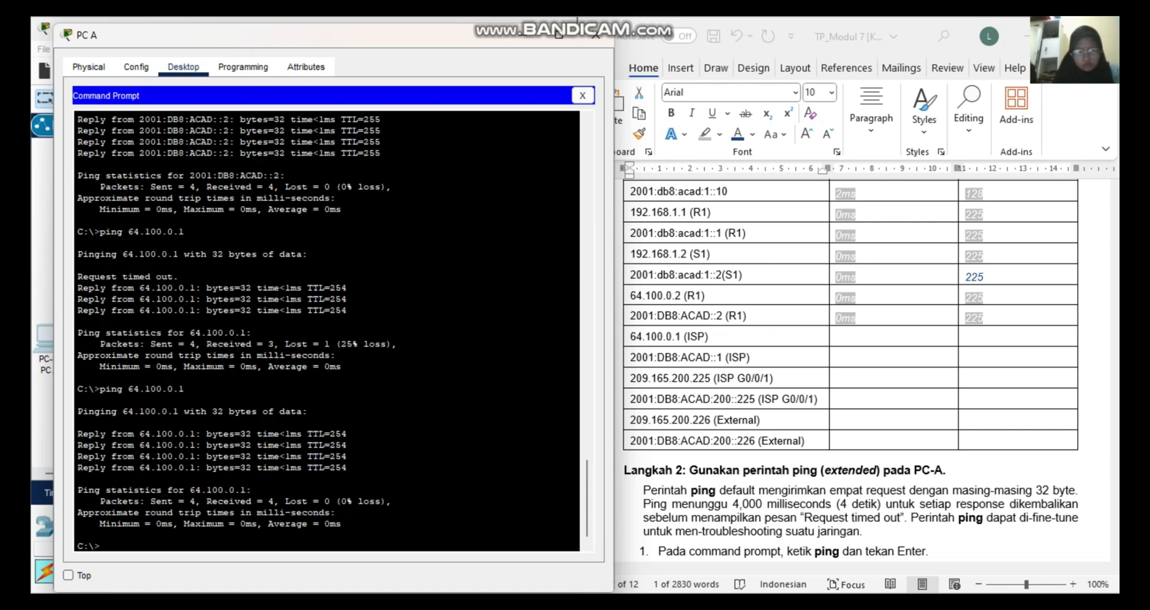
# Fill in the 64.100.0.1 (ISP) row of the lab document's table with average time 0ms and TTL 254.
pyautogui.click(836, 338)
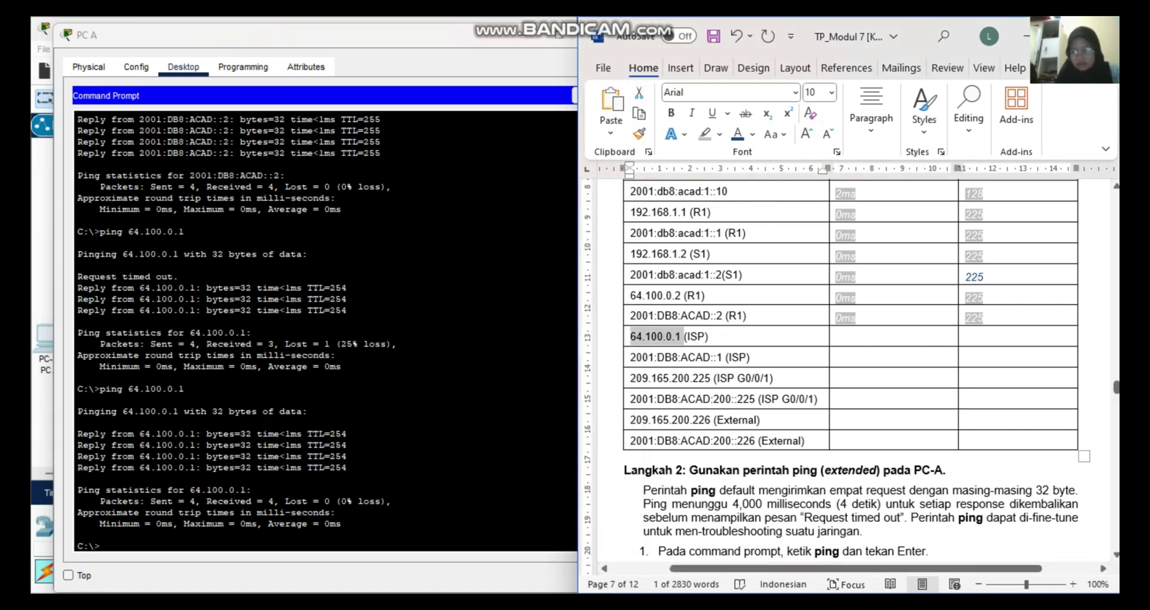
pyautogui.write('0ms')
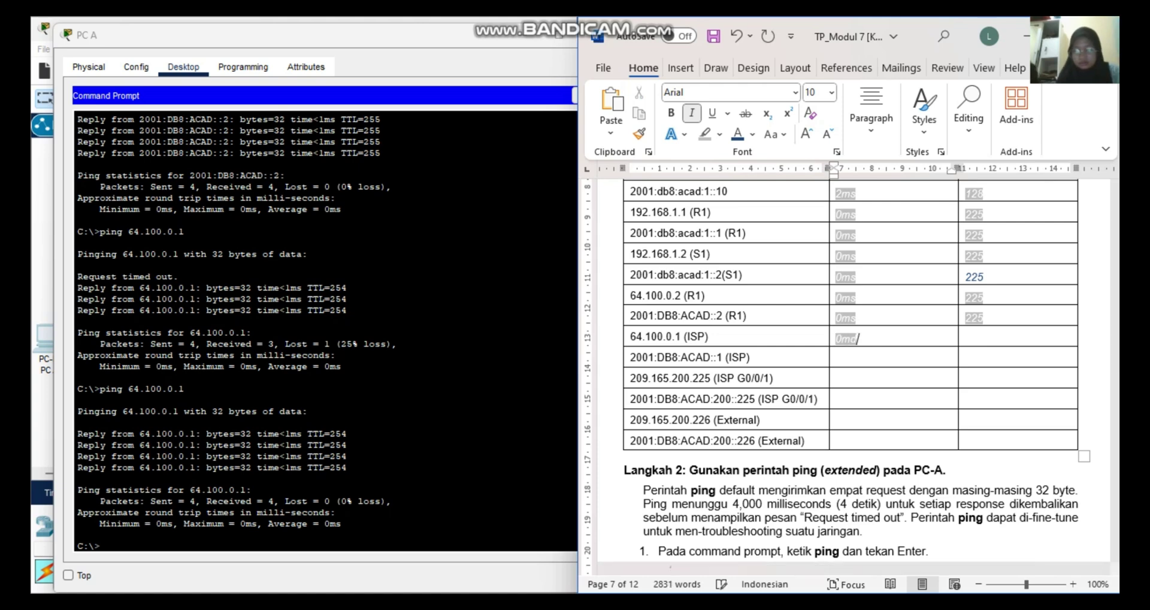
pyautogui.press('Tab')
pyautogui.write('254')
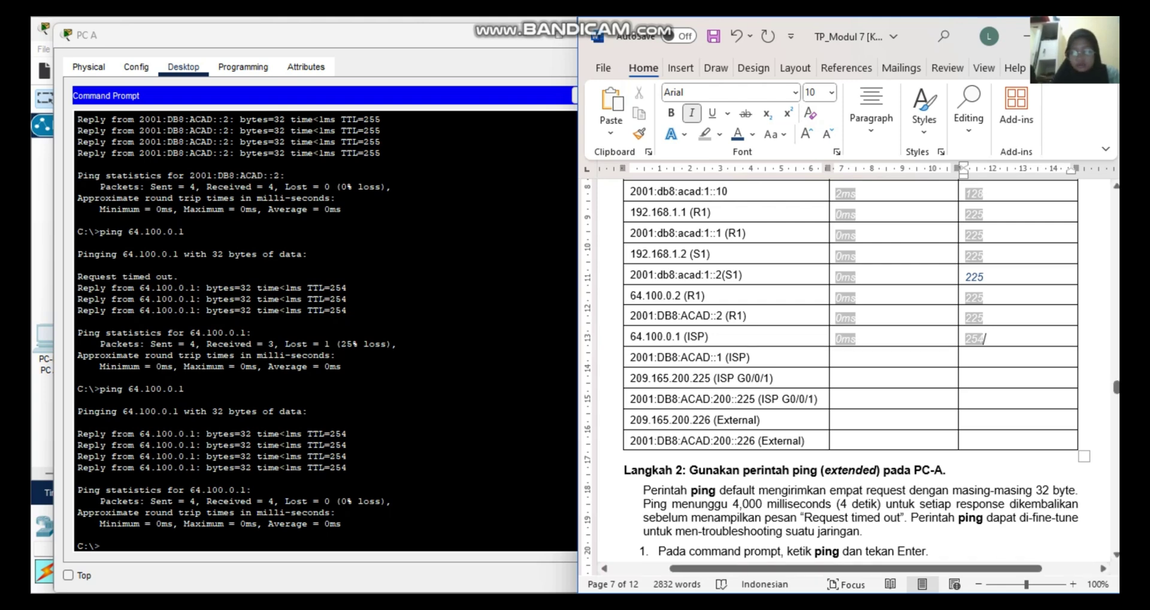
# Copy the ISP's IPv6 address 2001:DB8:ACAD::1 from the lab document's table and ping it in PC A's command prompt.
pyautogui.moveTo(726, 357); pyautogui.dragTo(630, 337)
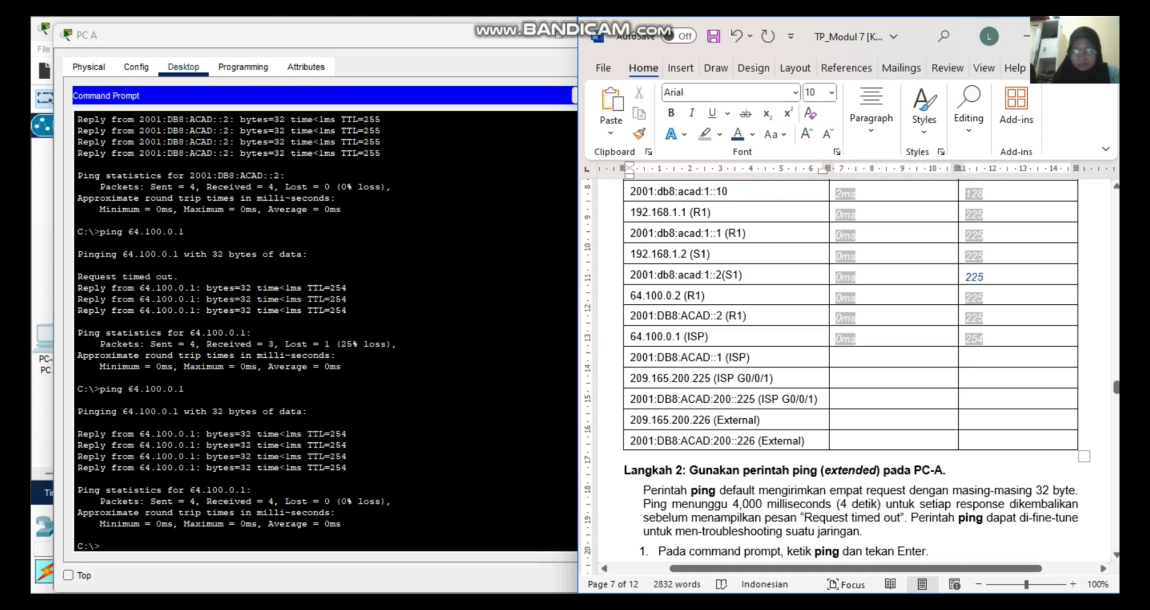
pyautogui.moveTo(724, 357); pyautogui.dragTo(630, 357)
pyautogui.press('super+c')
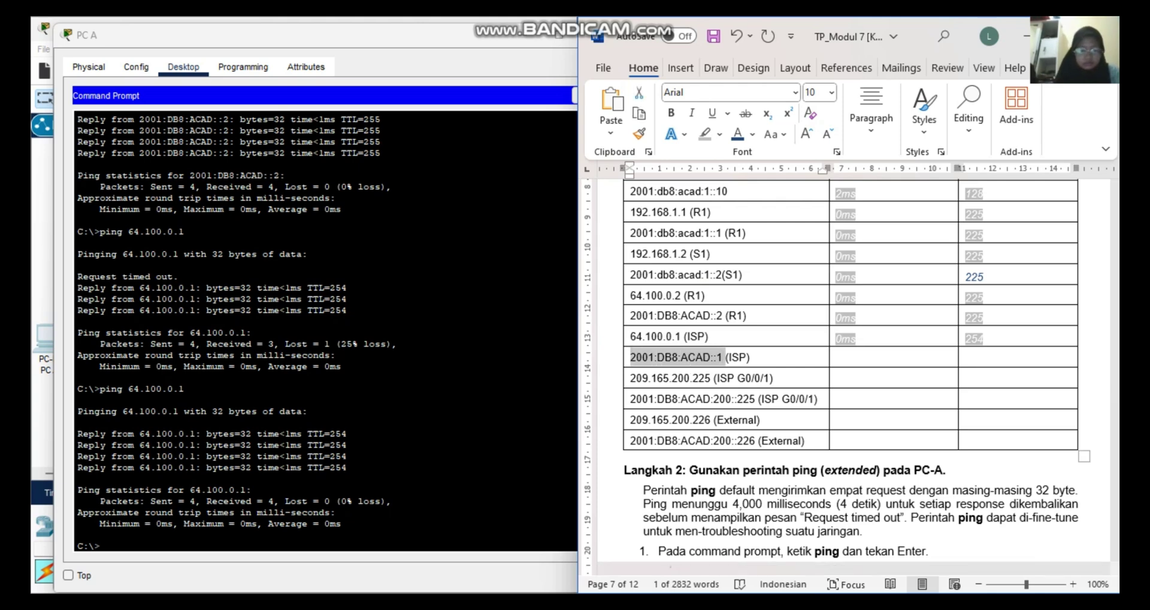
pyautogui.click(77, 533)
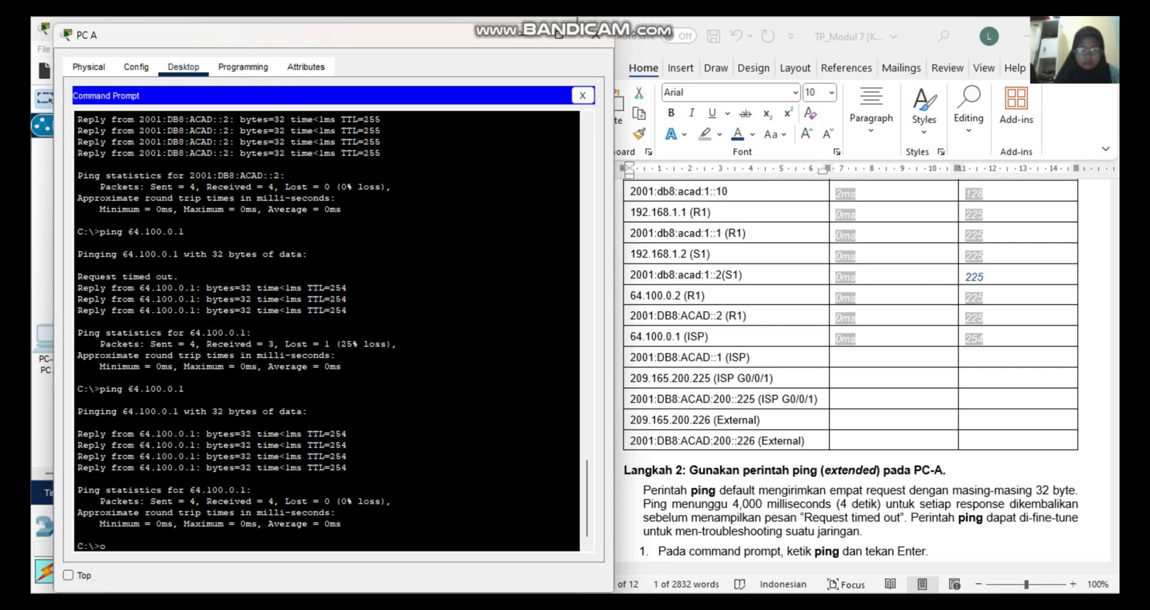
pyautogui.write('oing')
pyautogui.press('BackSpace')
pyautogui.press('BackSpace')
pyautogui.press('BackSpace')
pyautogui.press('BackSpace')
pyautogui.write('ping')
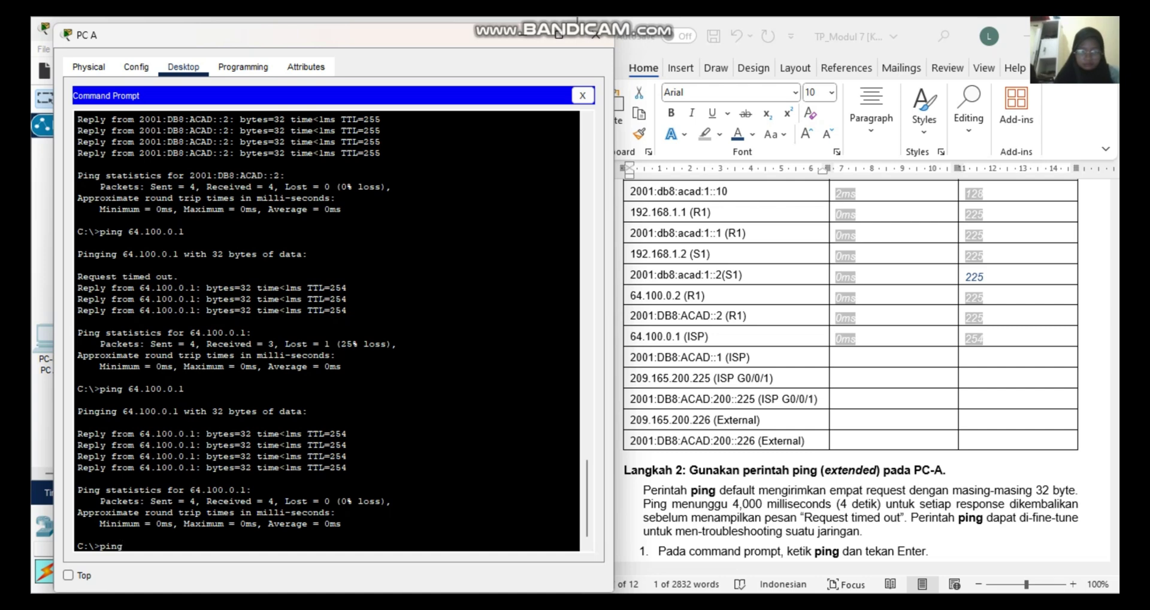
pyautogui.rightClick(102, 544)
pyautogui.click(141, 573)
pyautogui.press('Return')
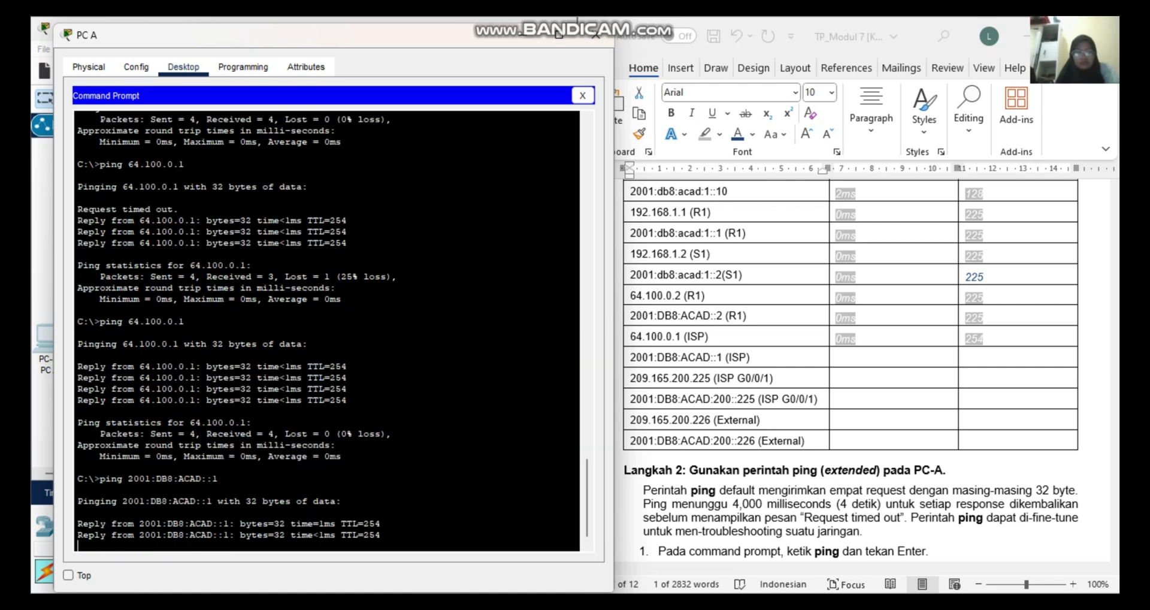
# Fill in the 2001:DB8:ACAD::1 (ISP) row of the lab document's table with average time 0ms and TTL 254.
pyautogui.hotkey('alt', 'Tab')
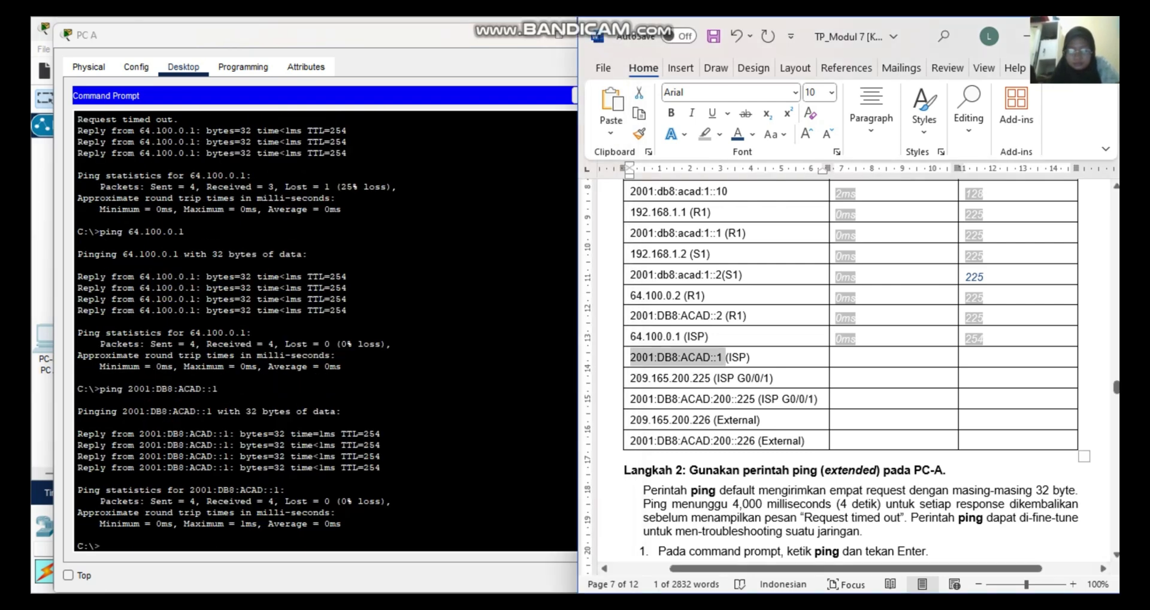
pyautogui.click(835, 357)
pyautogui.write('0')
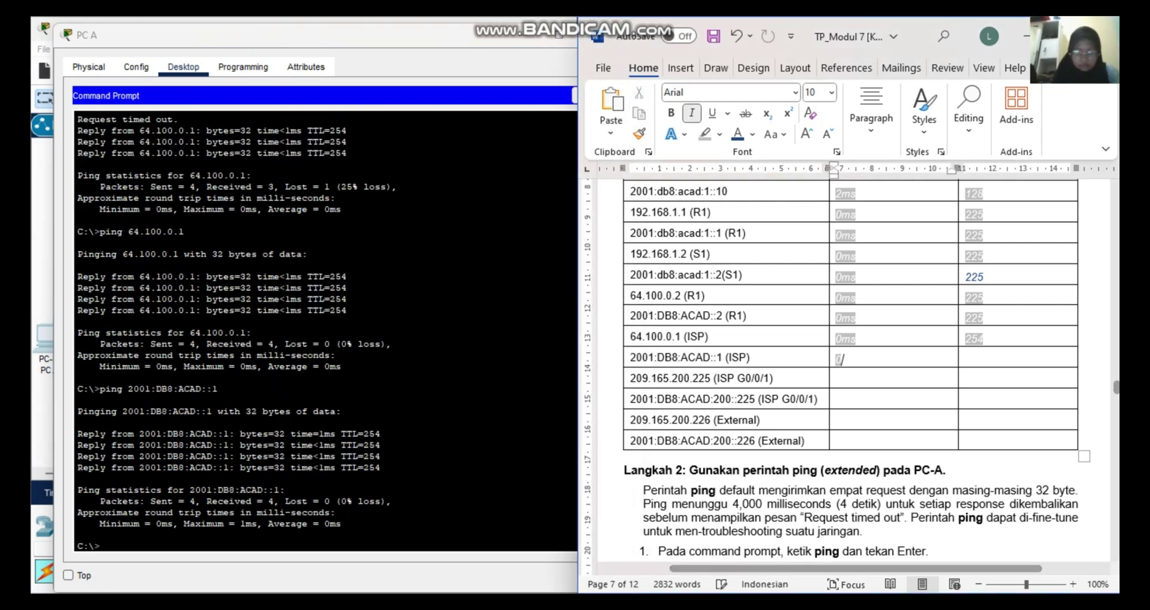
pyautogui.write('ms')
pyautogui.press('Tab')
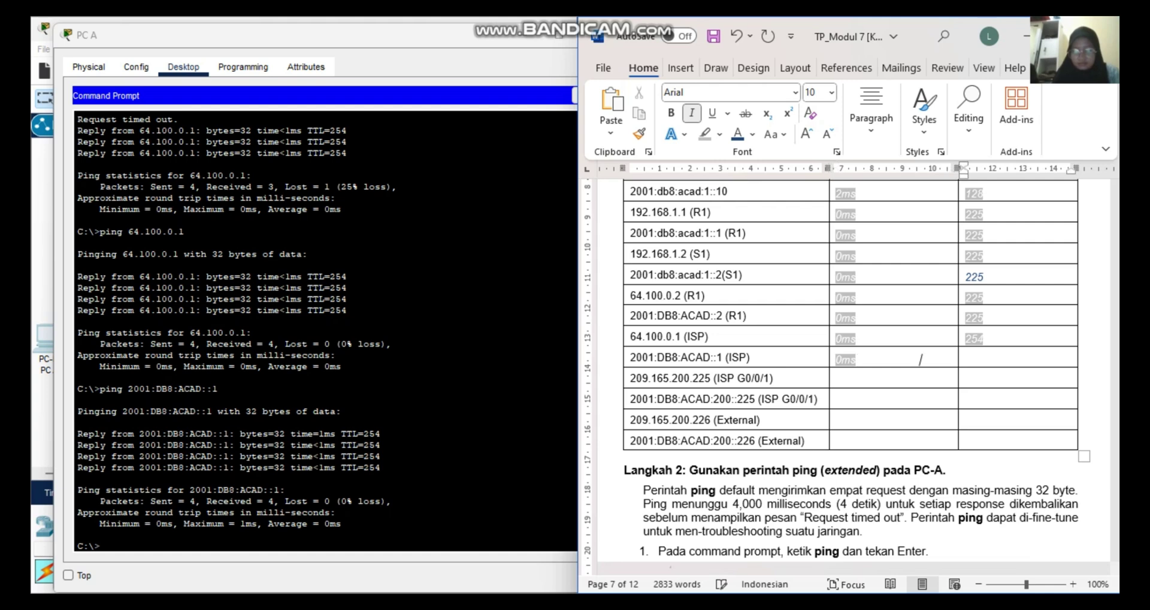
pyautogui.write('254')
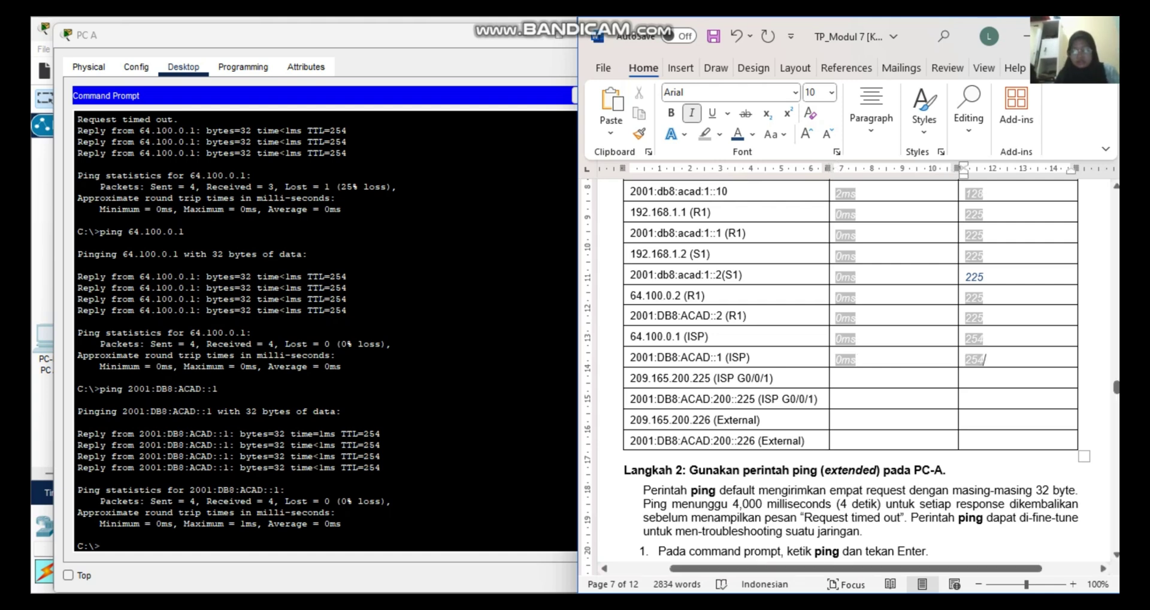
# Copy the ISP G0/0/1 address 209.165.200.225 from the lab document's table and ping it in PC A's command prompt.
pyautogui.click(710, 378)
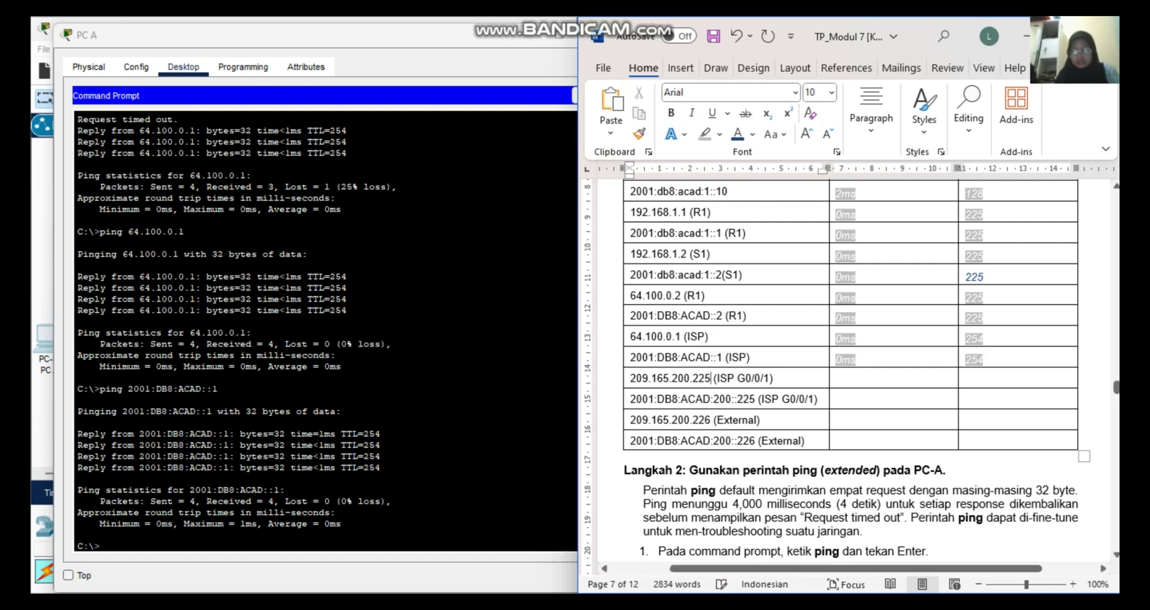
pyautogui.moveTo(710, 378); pyautogui.dragTo(629, 378)
pyautogui.press('super+c')
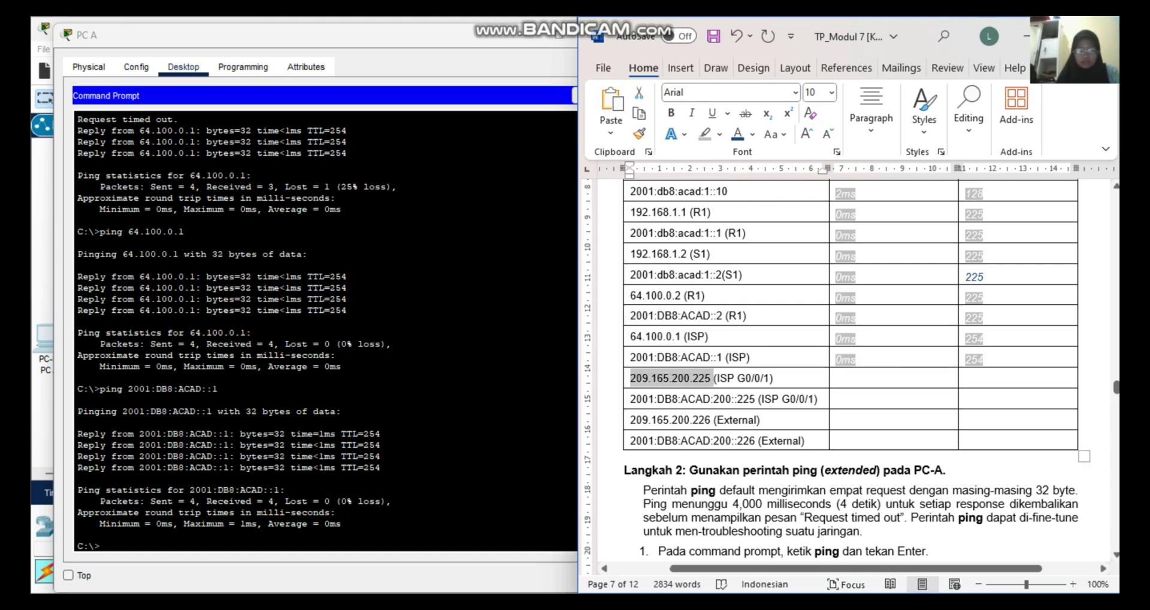
pyautogui.click(558, 33)
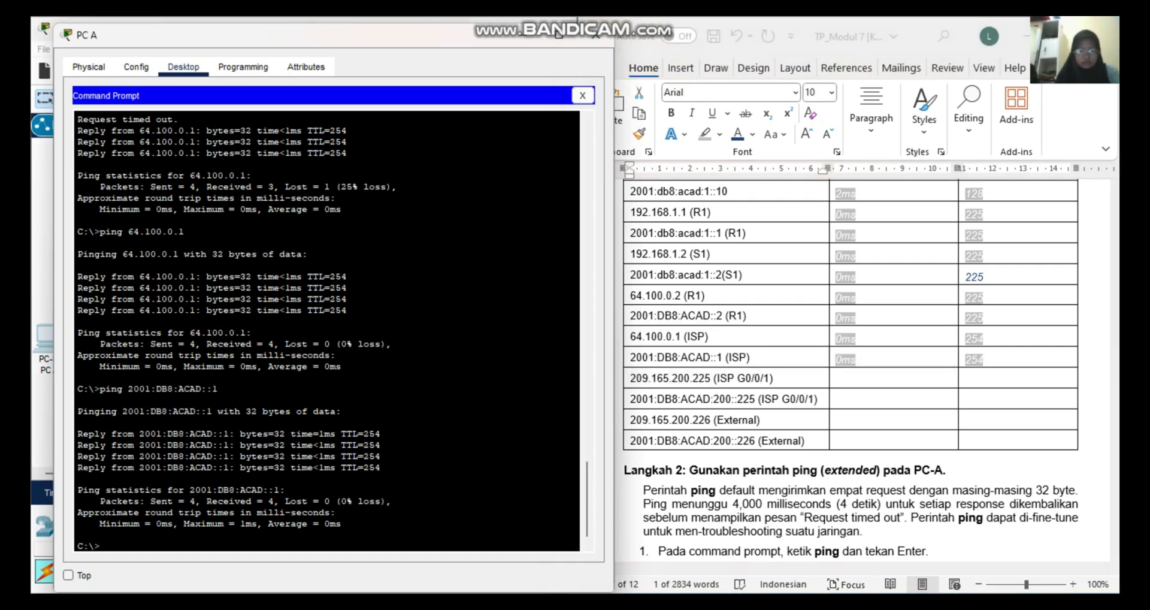
pyautogui.write('ping')
pyautogui.rightClick(115, 542)
pyautogui.click(153, 575)
pyautogui.press('Return')
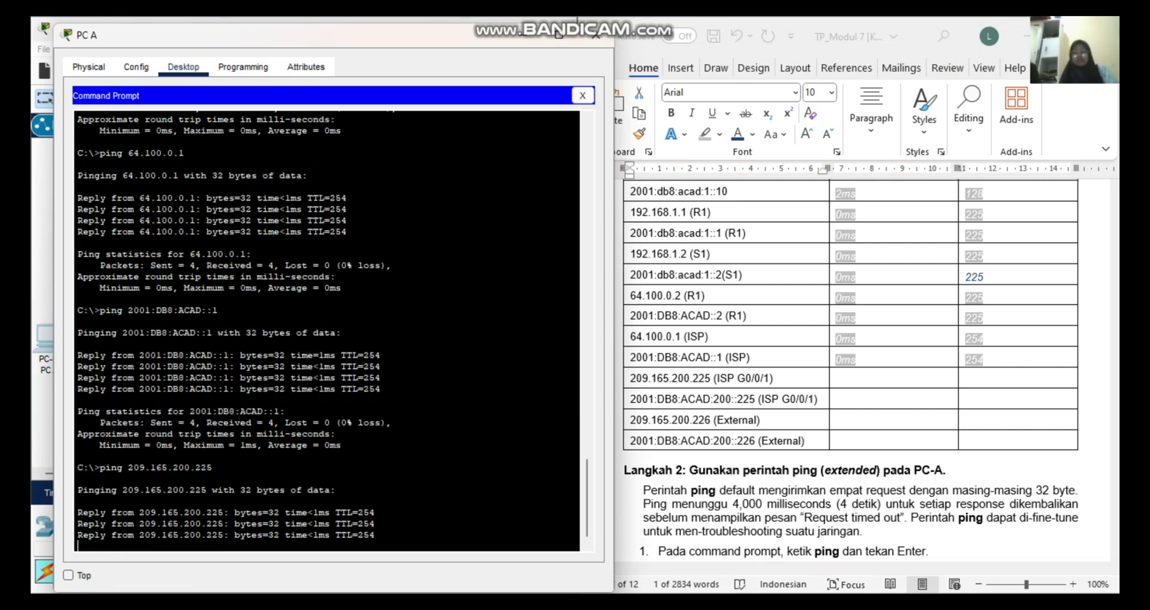
# Fill in the 209.165.200.225 (ISP G0/0/1) row of the lab document's table with TTL 254 and average time 0ms.
pyautogui.hotkey('alt', 'Tab')
pyautogui.click(966, 379)
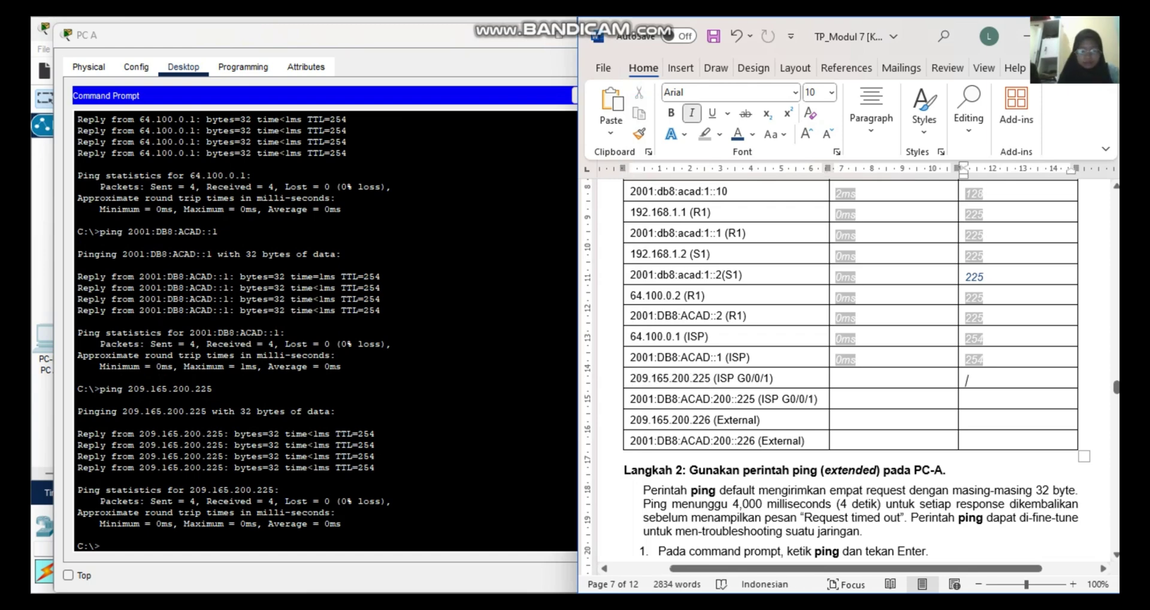
pyautogui.write('2')
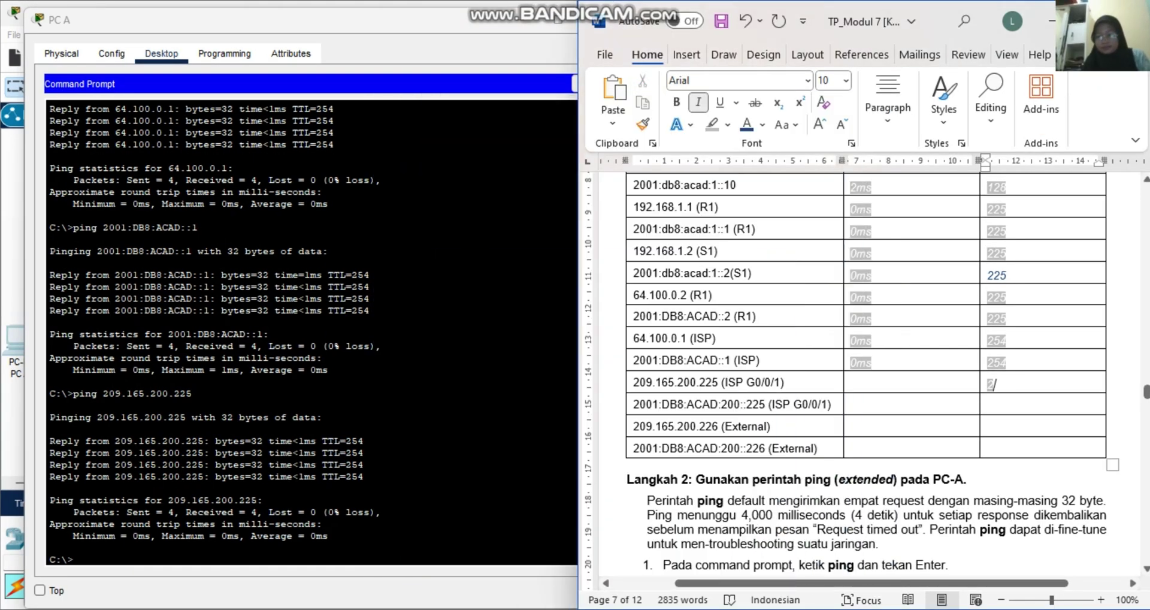
pyautogui.write('54')
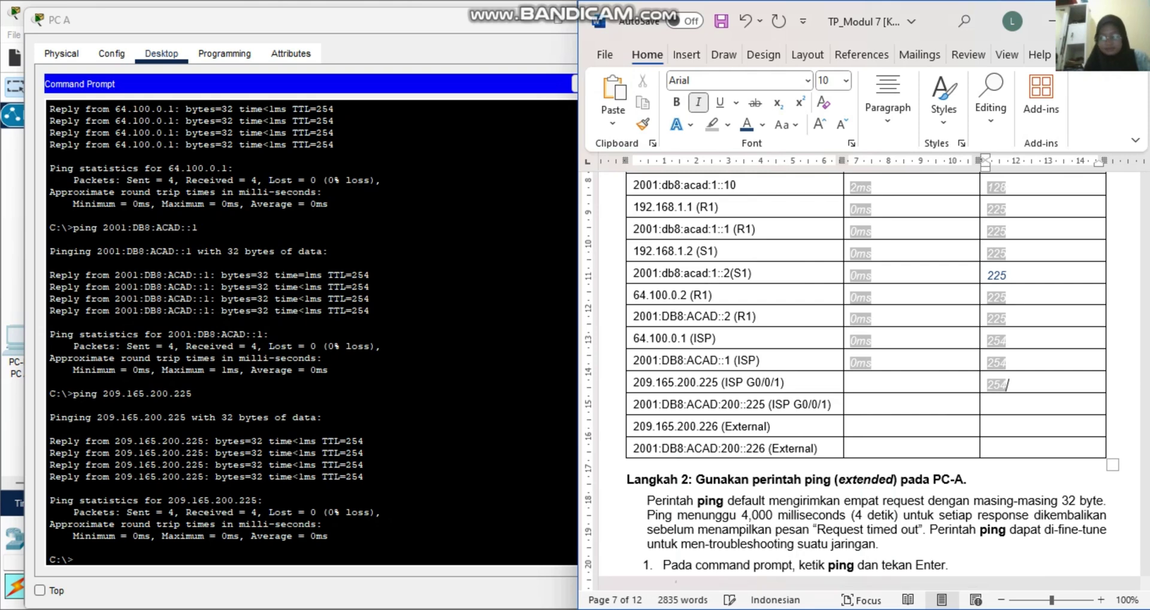
pyautogui.click(851, 384)
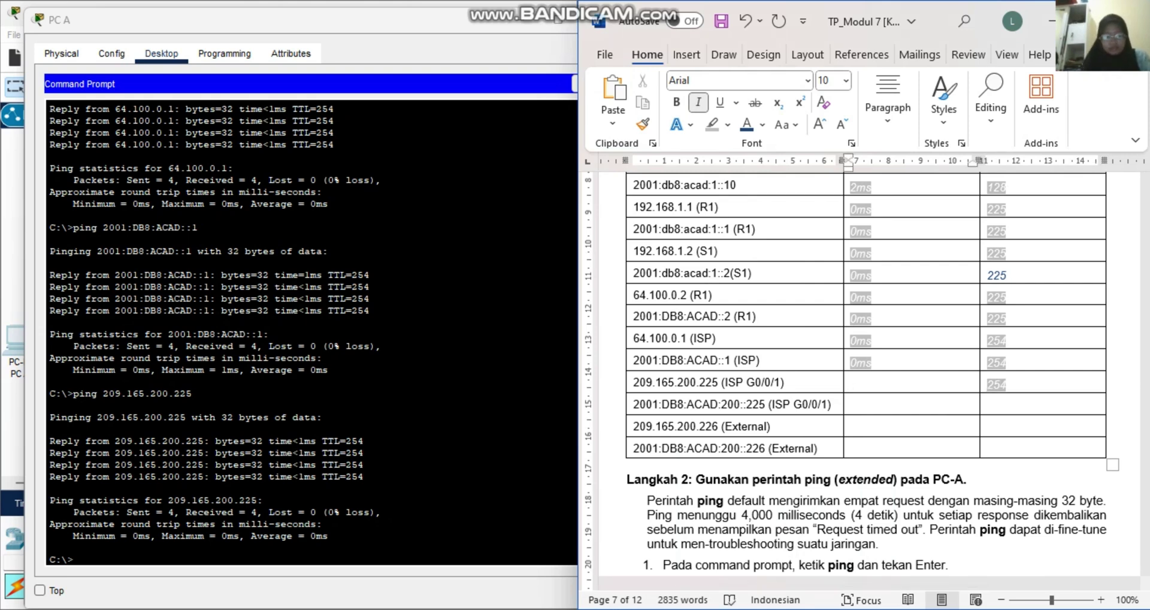
pyautogui.write('0')
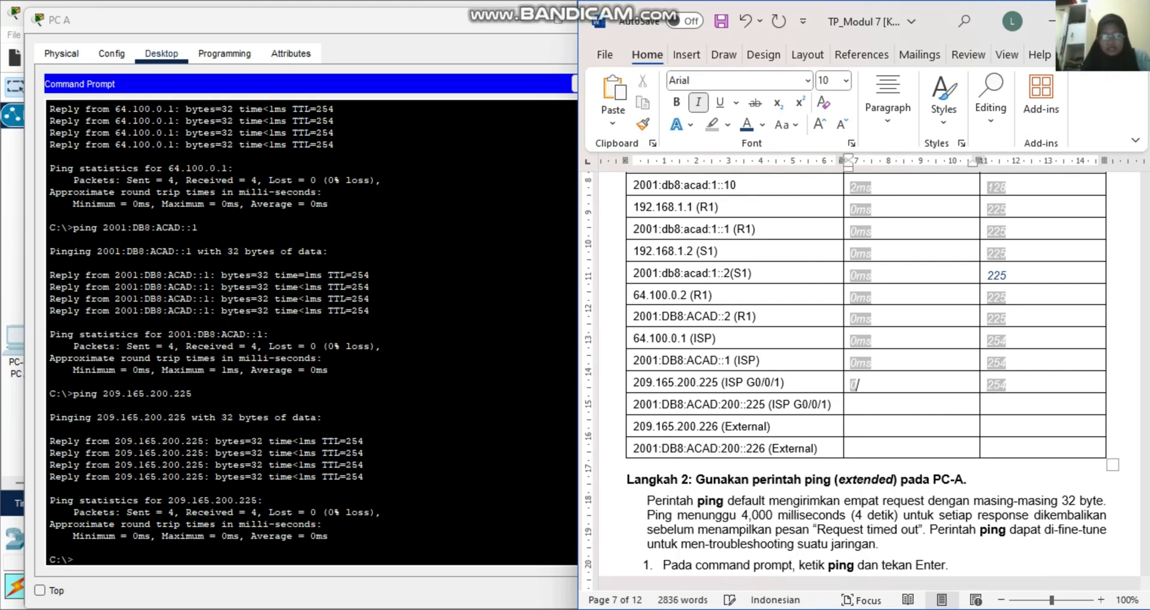
pyautogui.write('ms')
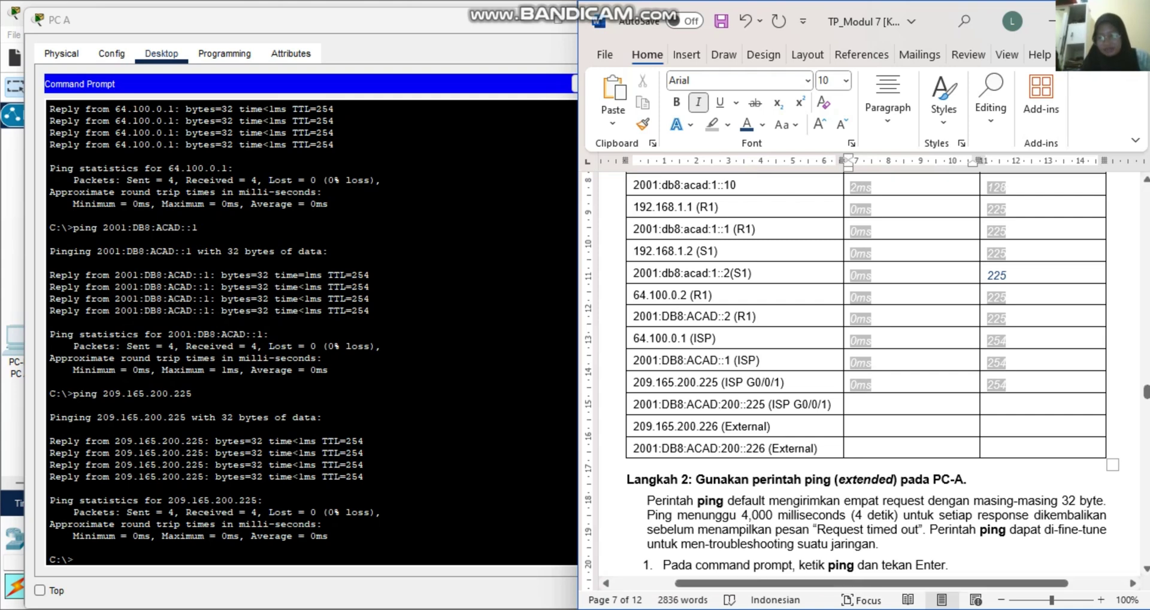
# Copy the ISP G0/0/1 IPv6 address 2001:DB8:ACAD:200::225 from the lab document's table and ping it in PC A's command prompt.
pyautogui.moveTo(766, 405); pyautogui.dragTo(633, 405)
pyautogui.hotkey('ctrl', 'c')
pyautogui.click(634, 405)
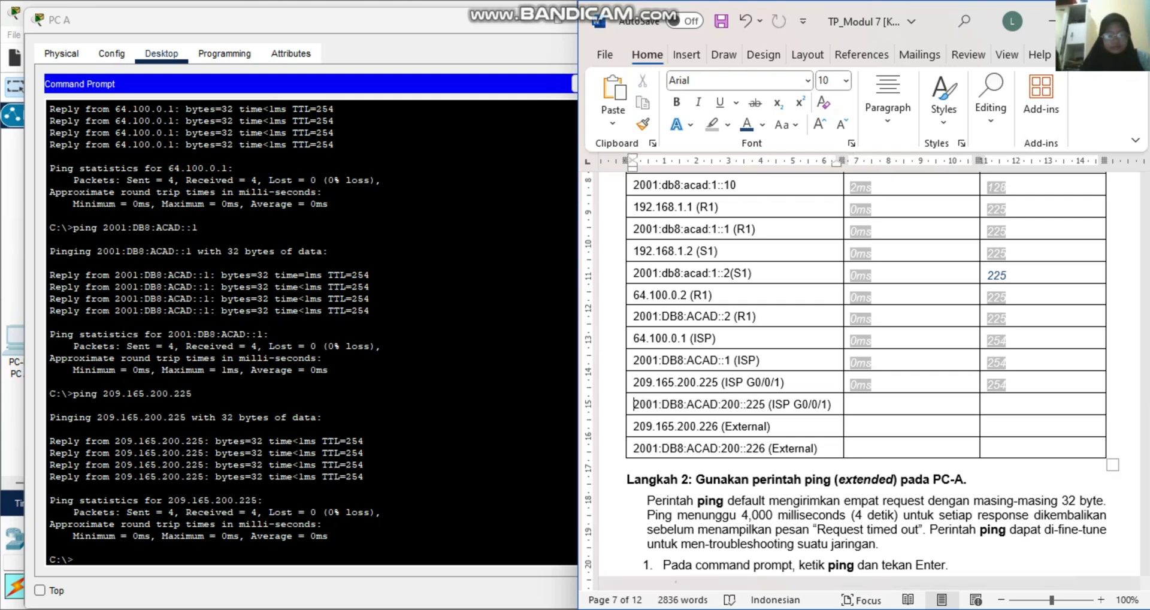
pyautogui.click(49, 546)
pyautogui.write('p')
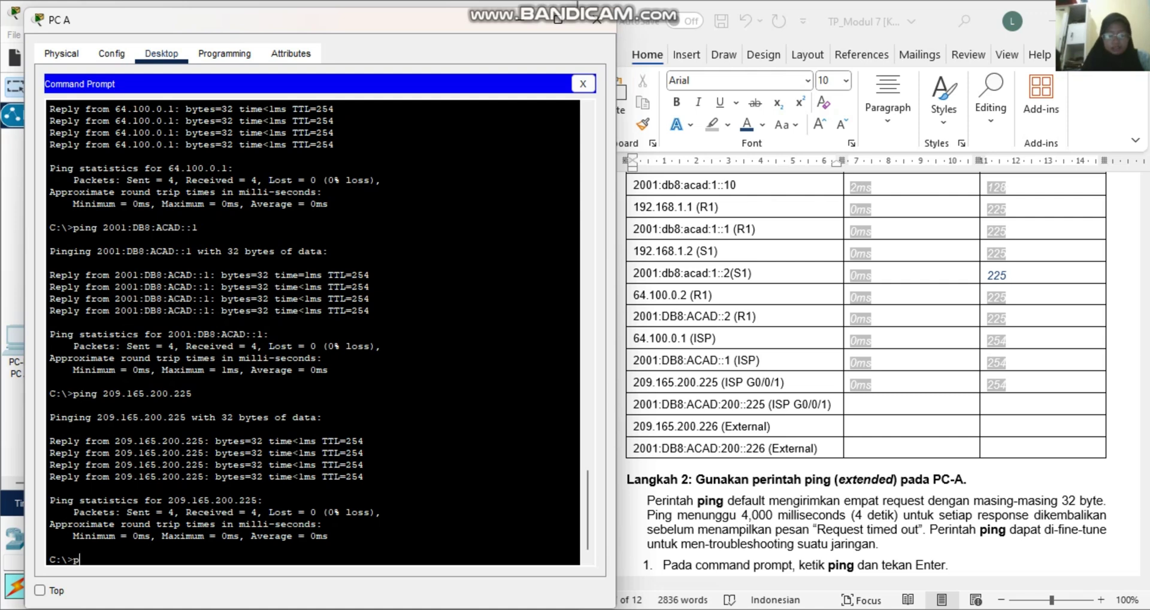
pyautogui.write('ing')
pyautogui.rightClick(128, 559)
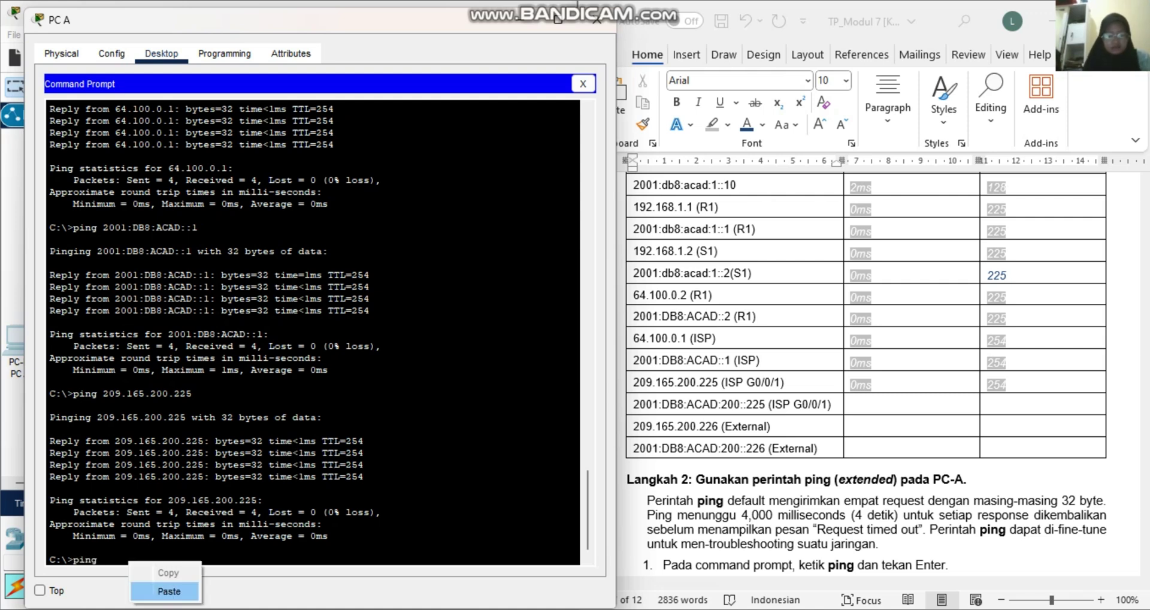
pyautogui.click(164, 590)
pyautogui.press('Return')
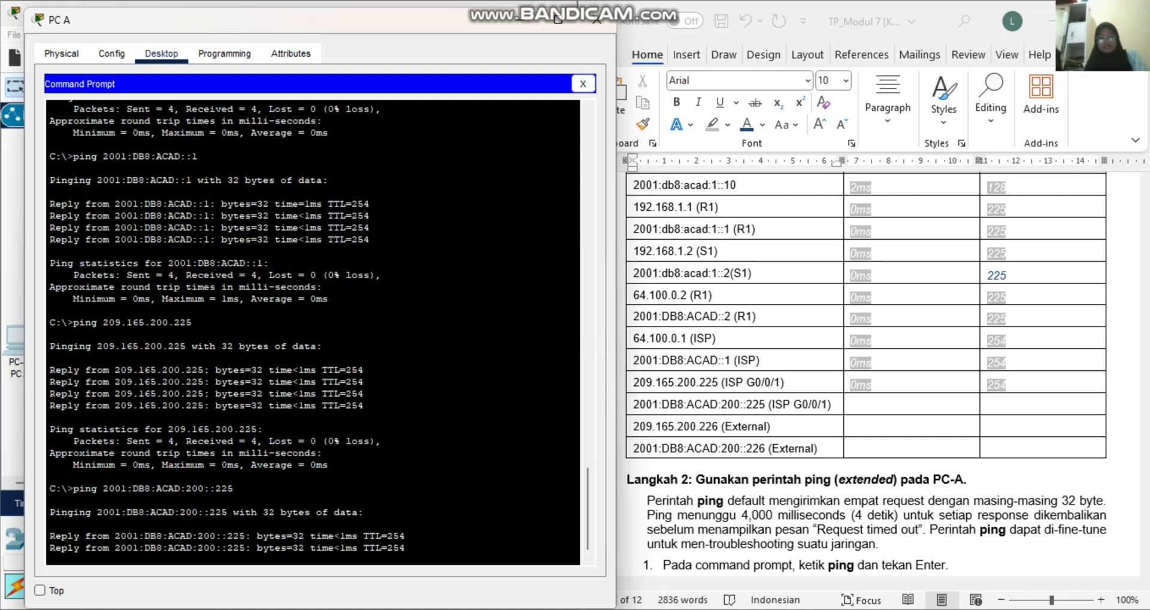
# Fill in the 2001:DB8:ACAD:200::225 (ISP G0/0/1) row of the lab document's table with TTL 254 and average time 0ms.
pyautogui.click(634, 403)
pyautogui.click(996, 403)
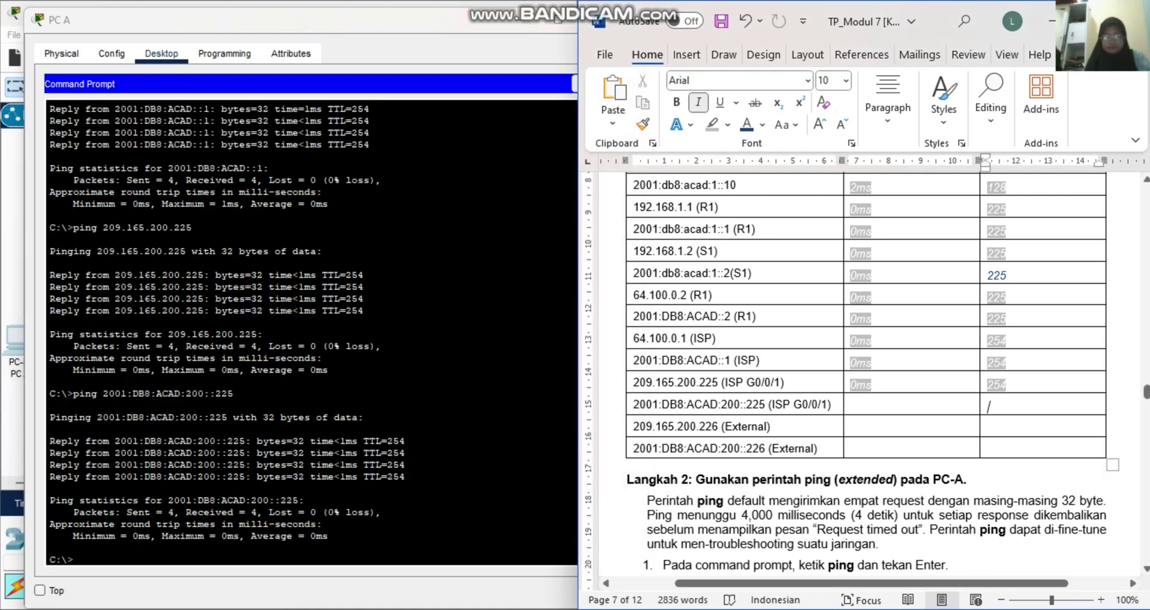
pyautogui.write('254')
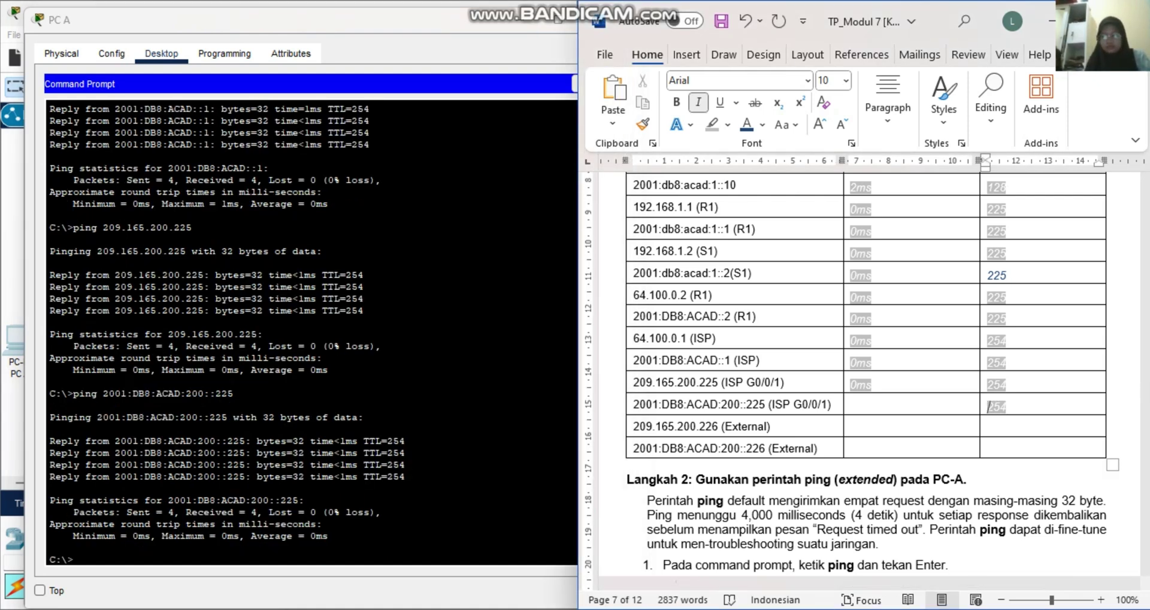
pyautogui.click(851, 405)
pyautogui.write('0ms')
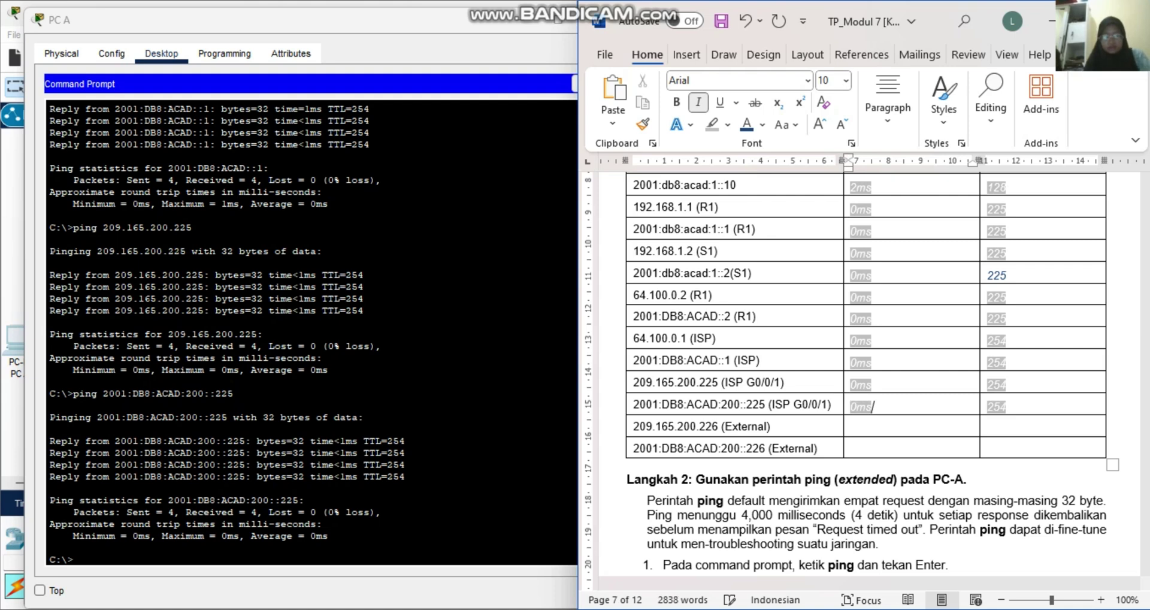
# Copy the External address 209.165.200.226 from the lab document's table and ping it in PC A's command prompt.
pyautogui.click(722, 426)
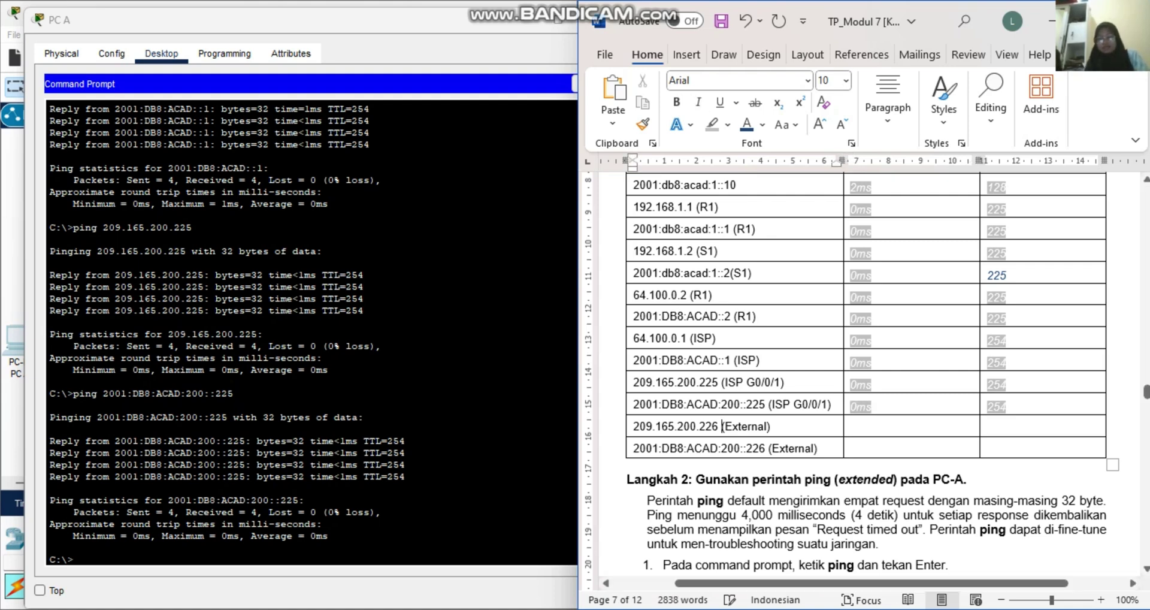
pyautogui.moveTo(722, 426); pyautogui.dragTo(633, 425)
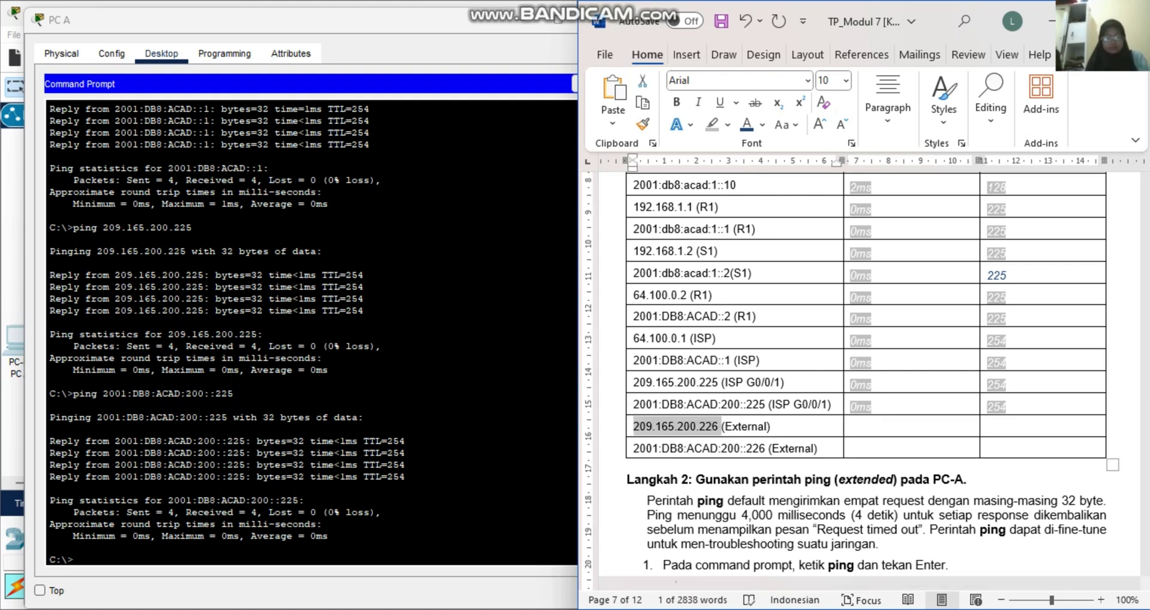
pyautogui.hotkey('alt', 'Tab')
pyautogui.write('ping')
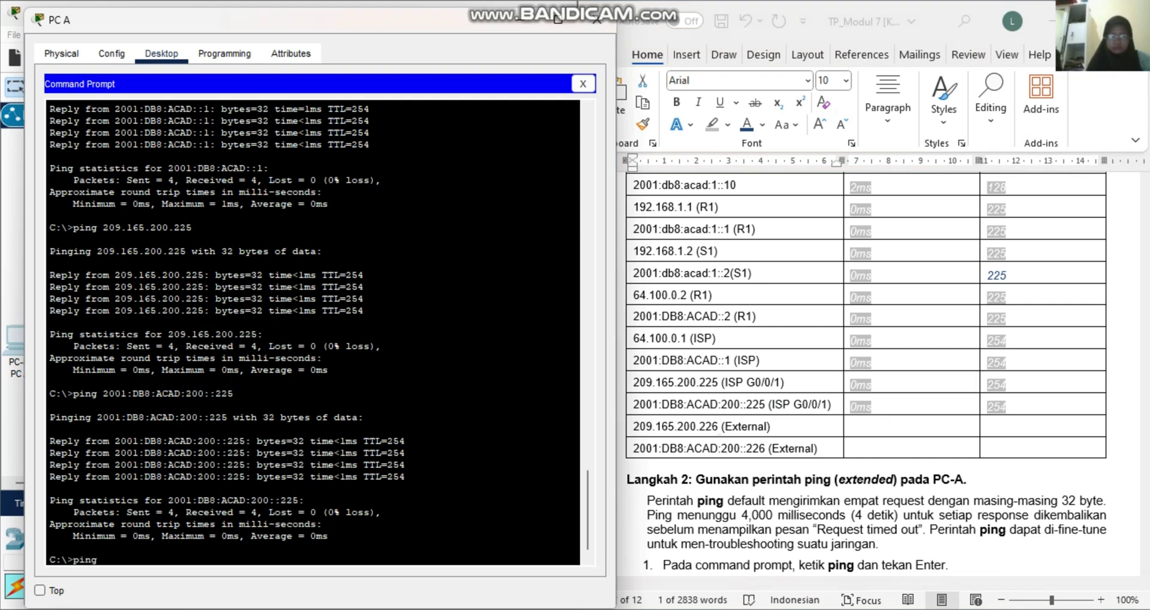
pyautogui.rightClick(133, 557)
pyautogui.click(163, 590)
pyautogui.press('Return')
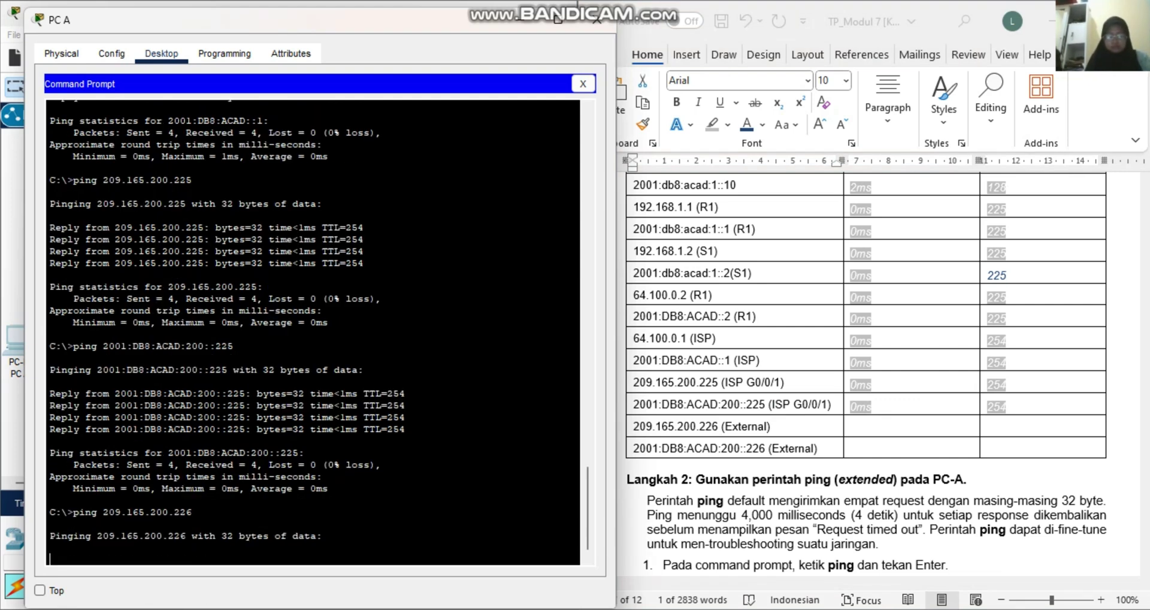
# Repeat the ping to 209.165.200.226 in PC A's command prompt.
pyautogui.hotkey('alt', 'Tab')
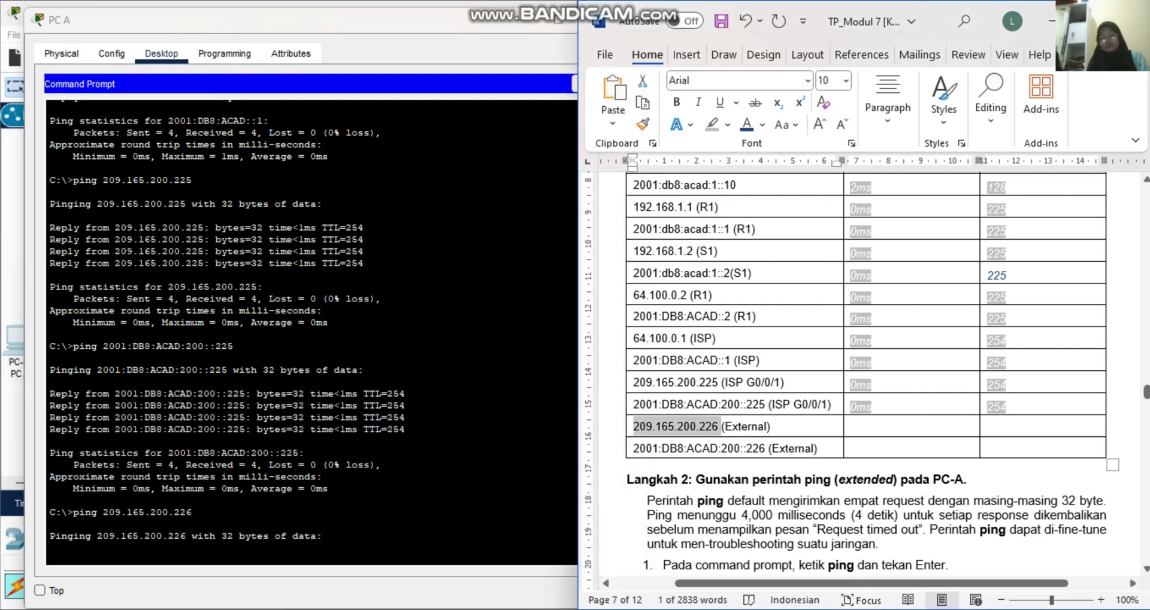
pyautogui.click(851, 428)
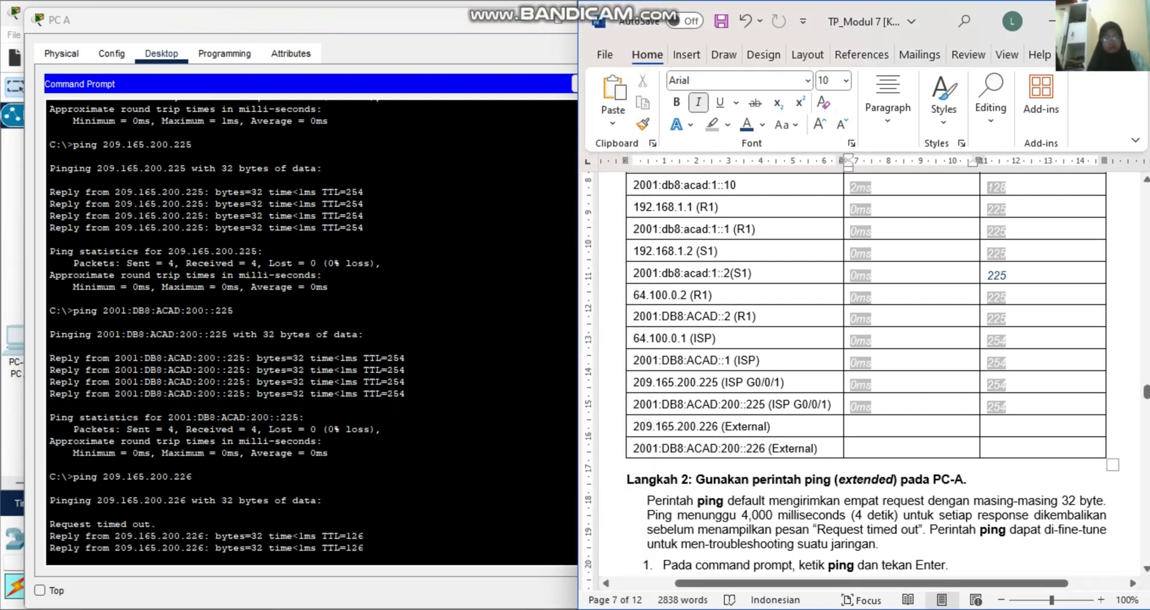
pyautogui.hotkey('alt', 'Tab')
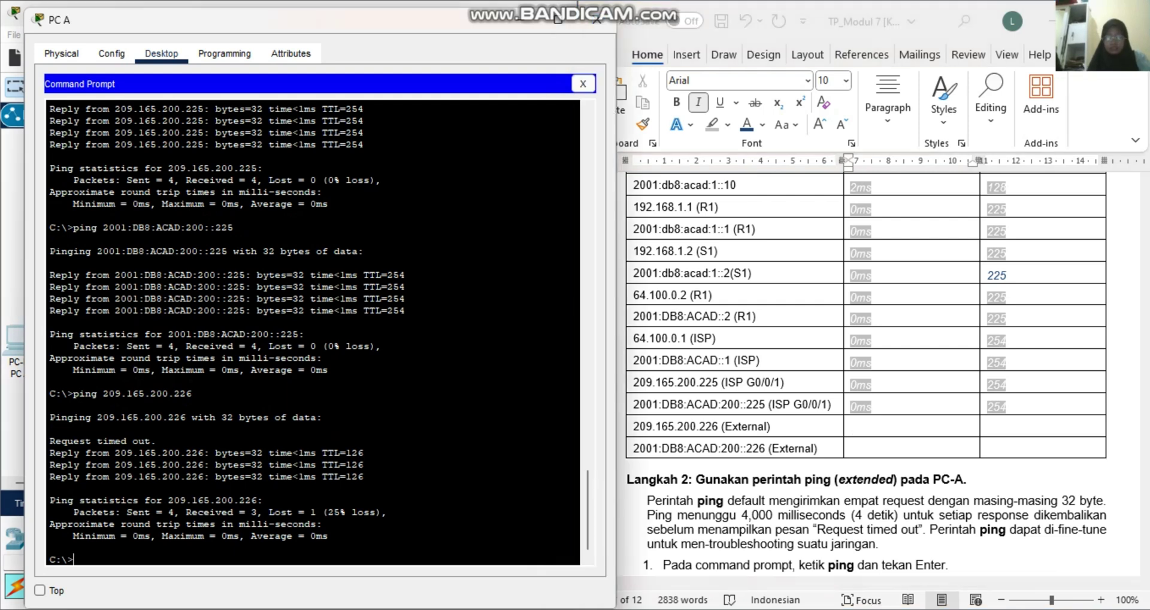
pyautogui.write('ping')
pyautogui.rightClick(101, 554)
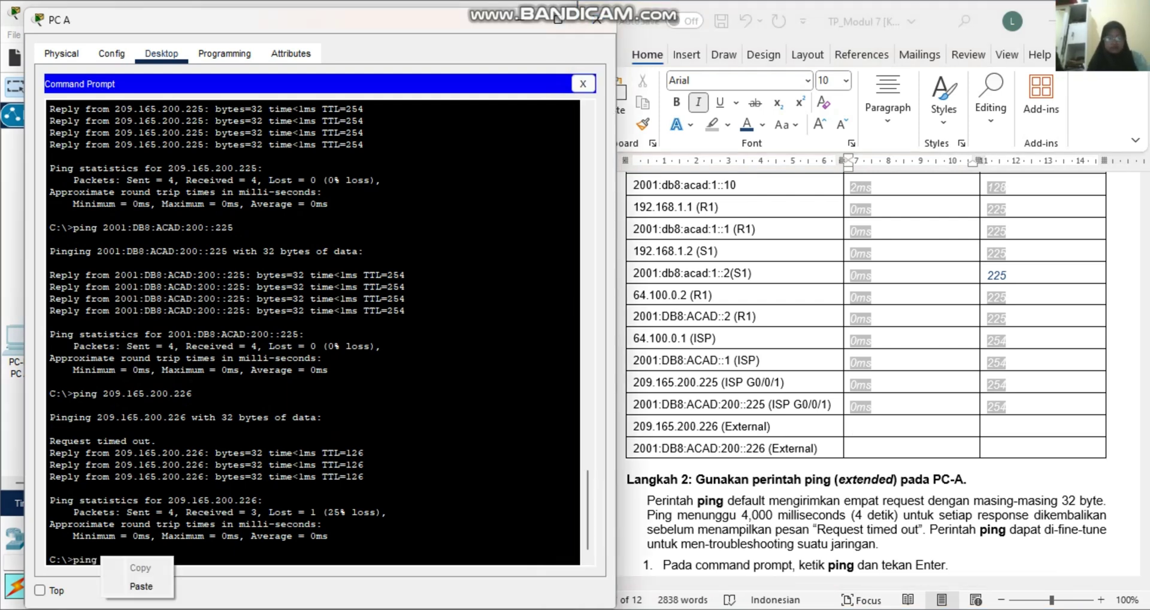
pyautogui.click(142, 590)
pyautogui.press('Return')
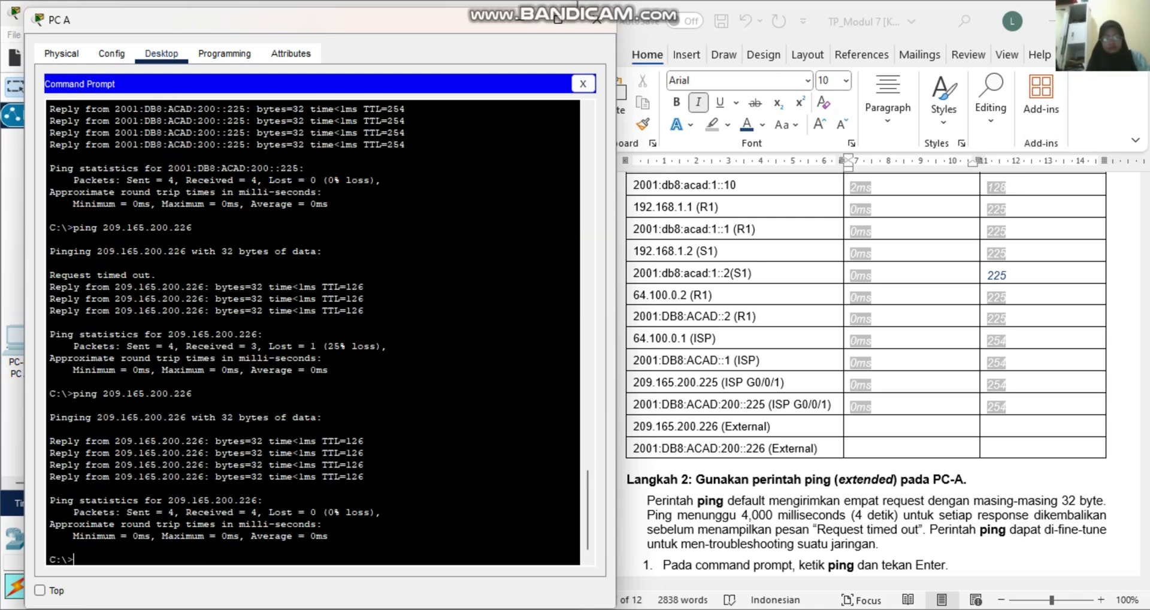
# Fill in the 209.165.200.226 (External) row of the lab document's table with average time 0ms and TTL 126.
pyautogui.click(852, 427)
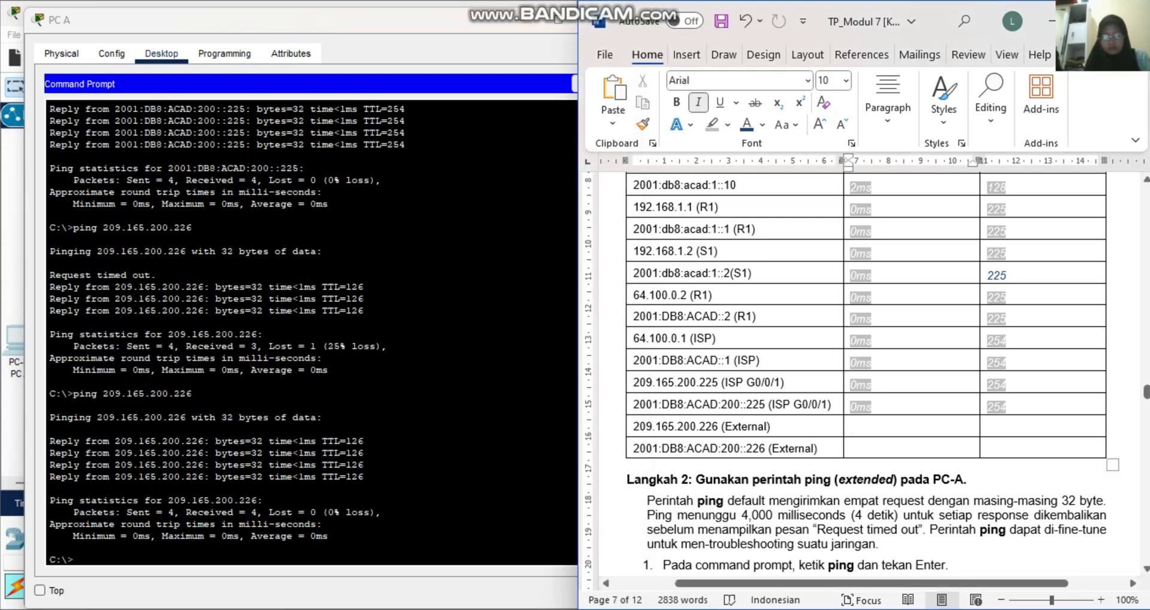
pyautogui.write('0ms')
pyautogui.press('Tab')
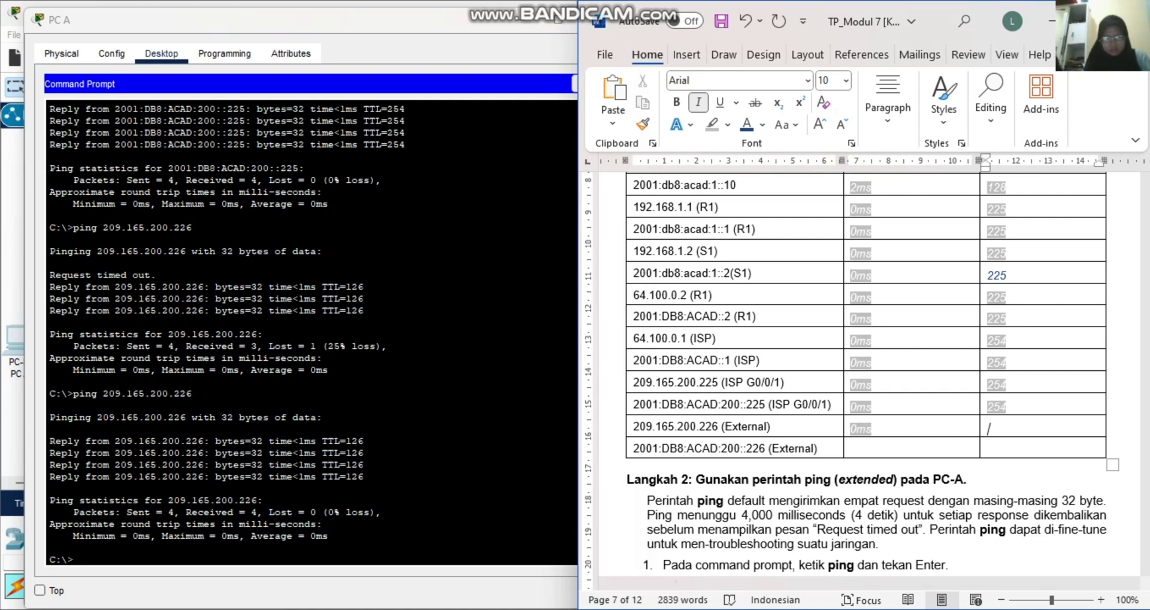
pyautogui.write('126')
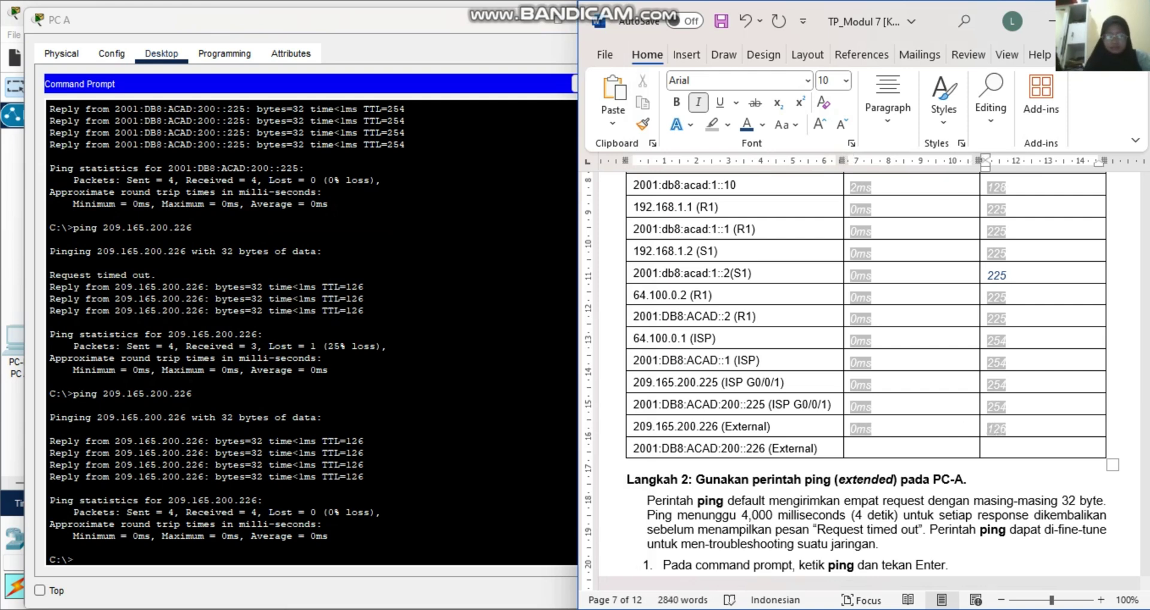
# Copy the External address 2001:DB8:ACAD:200::226 from the lab document's table and ping it in PC A's command prompt.
pyautogui.moveTo(766, 447); pyautogui.dragTo(633, 448)
pyautogui.press('super+c')
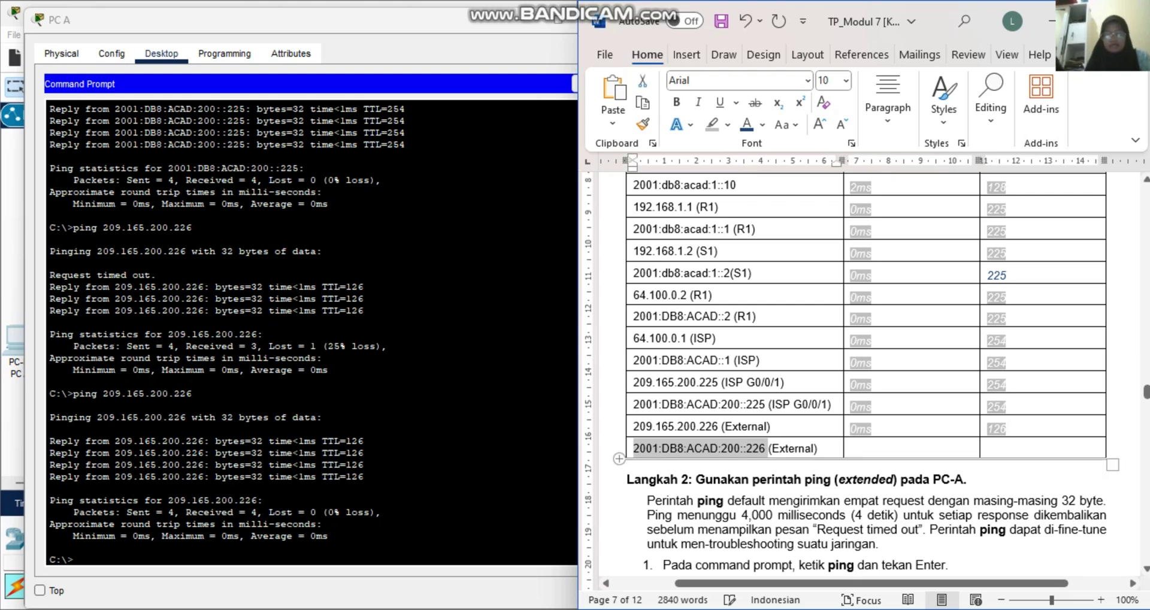
pyautogui.click(73, 560)
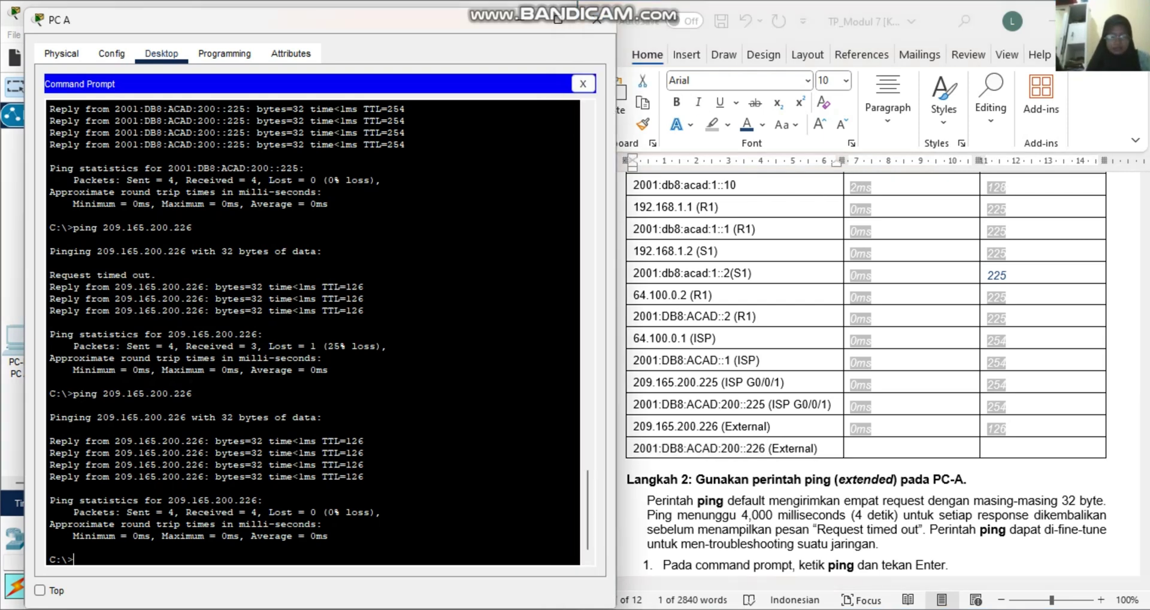
pyautogui.write('ping')
pyautogui.rightClick(143, 561)
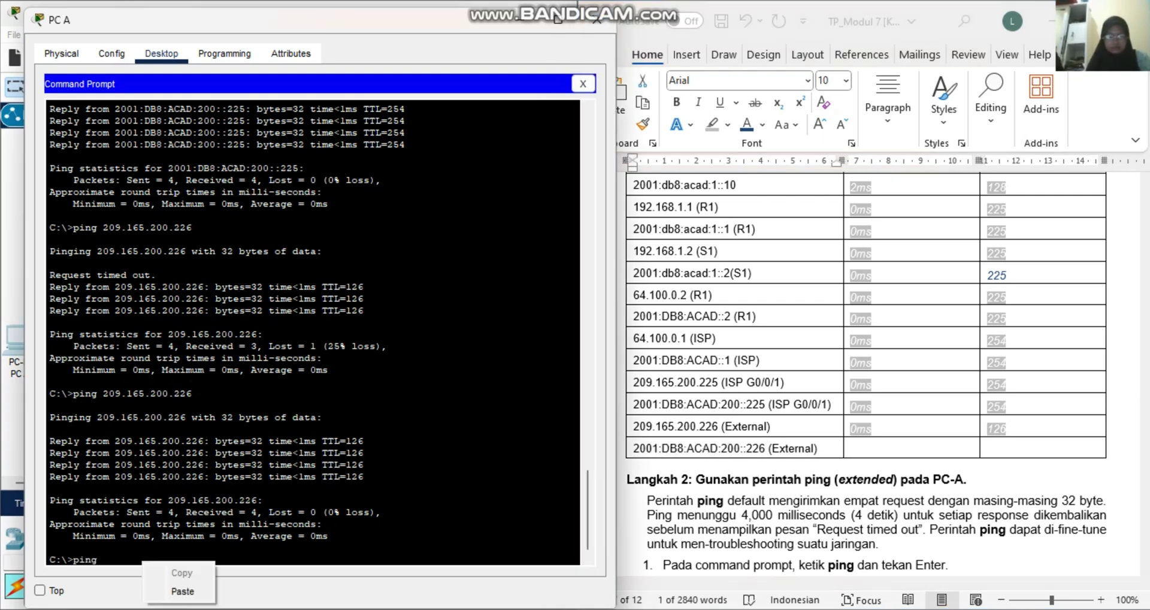
pyautogui.click(177, 590)
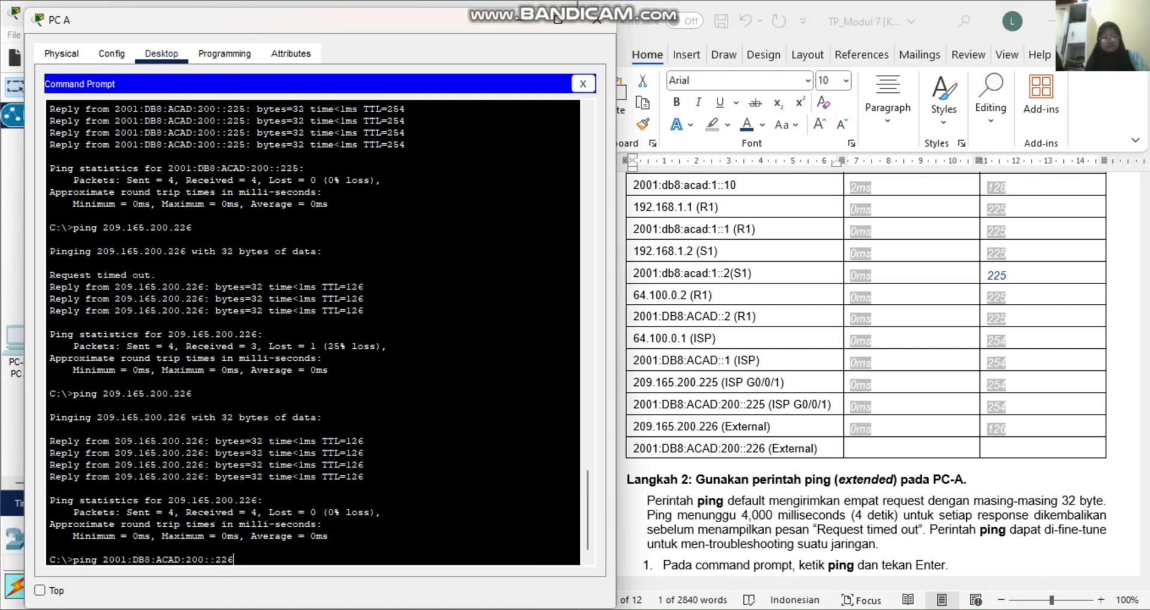
pyautogui.press('Return')
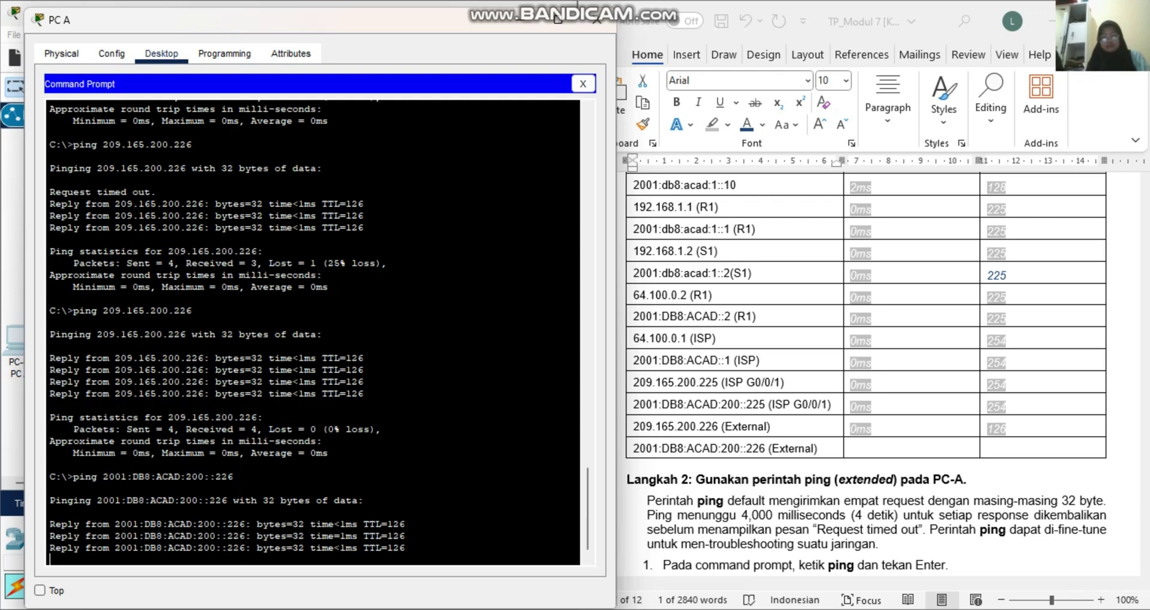
# Fill in the 2001:DB8:ACAD:200::226 (External) row of the lab document's table with average time 0ms and TTL 126.
pyautogui.click(857, 448)
pyautogui.write('0')
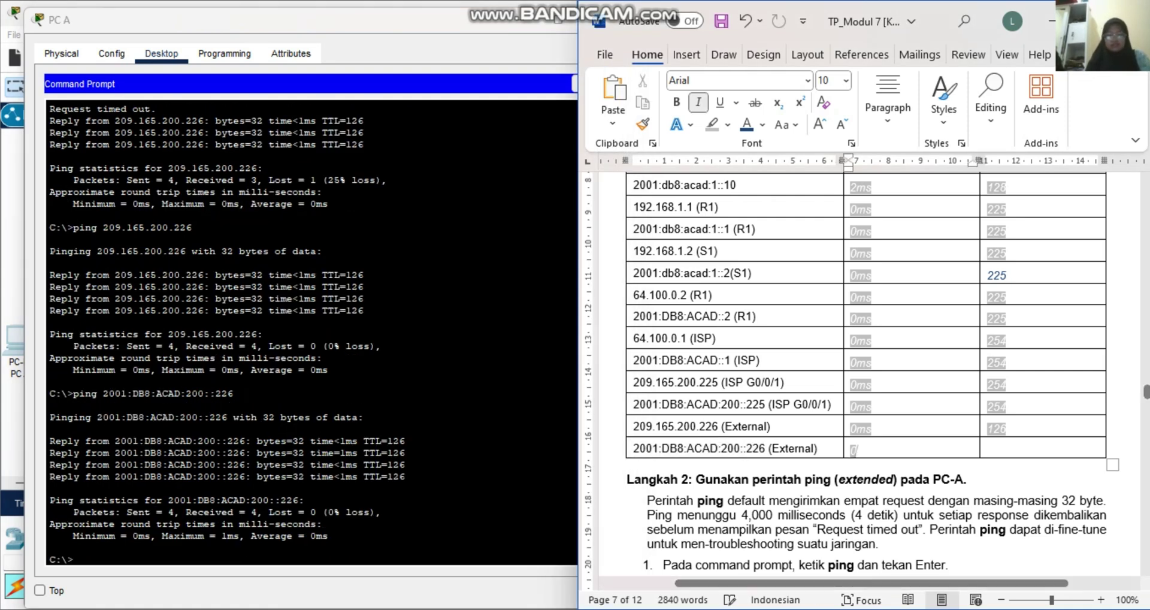
pyautogui.write('ms')
pyautogui.click(991, 450)
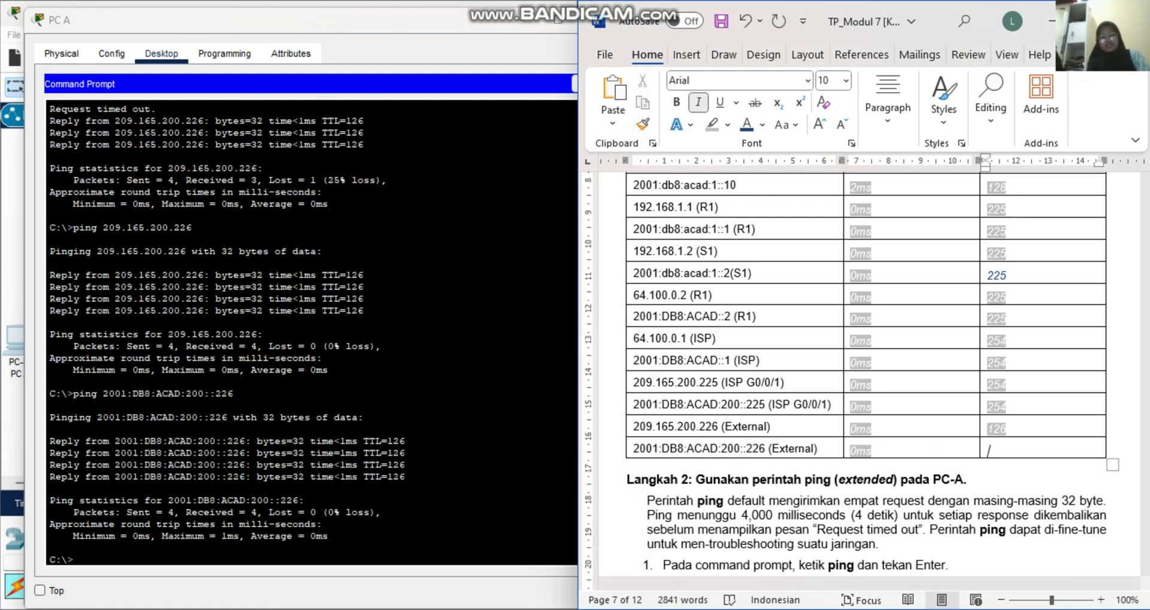
pyautogui.write('126')
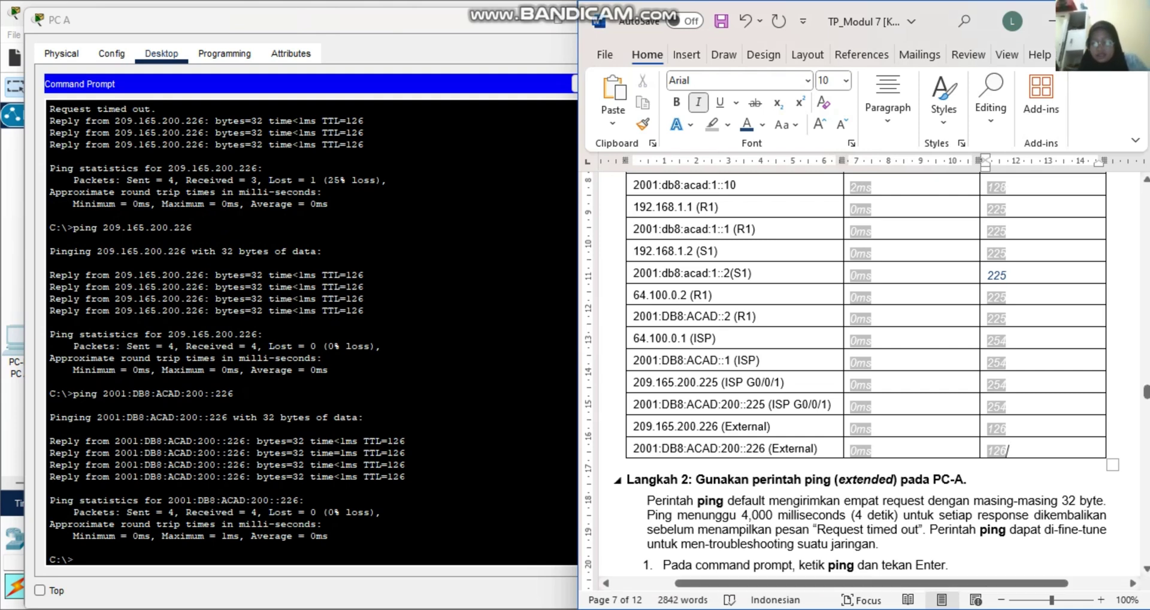
# Run the ping command without any arguments in PC A's command prompt, following item 1 of Langkah 2.
pyautogui.press('Down')
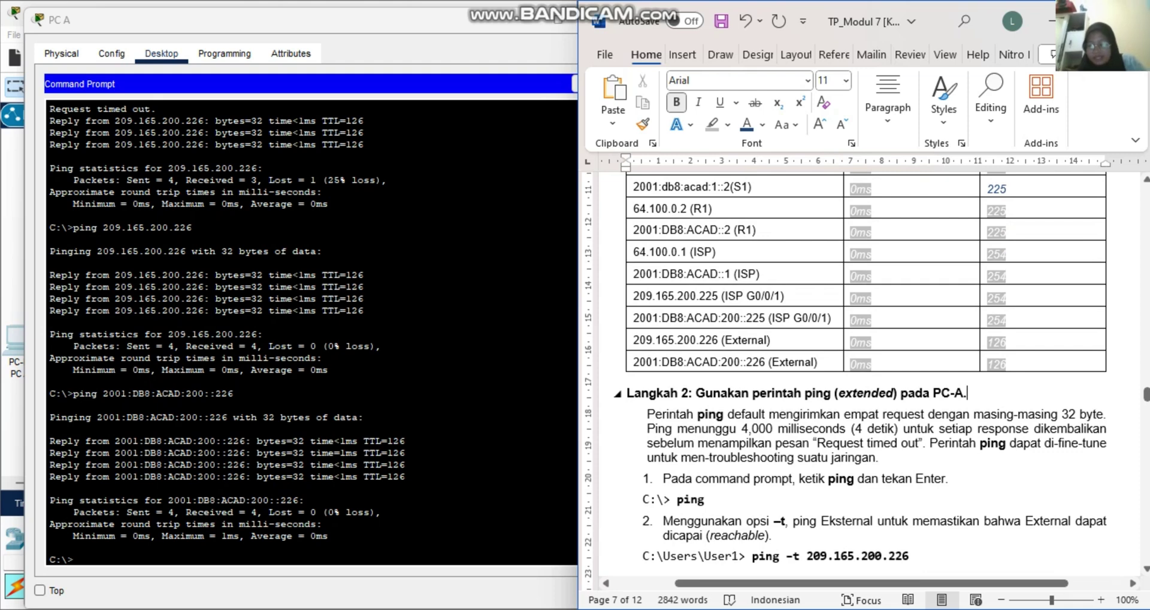
pyautogui.scroll(-1, 845, 381)
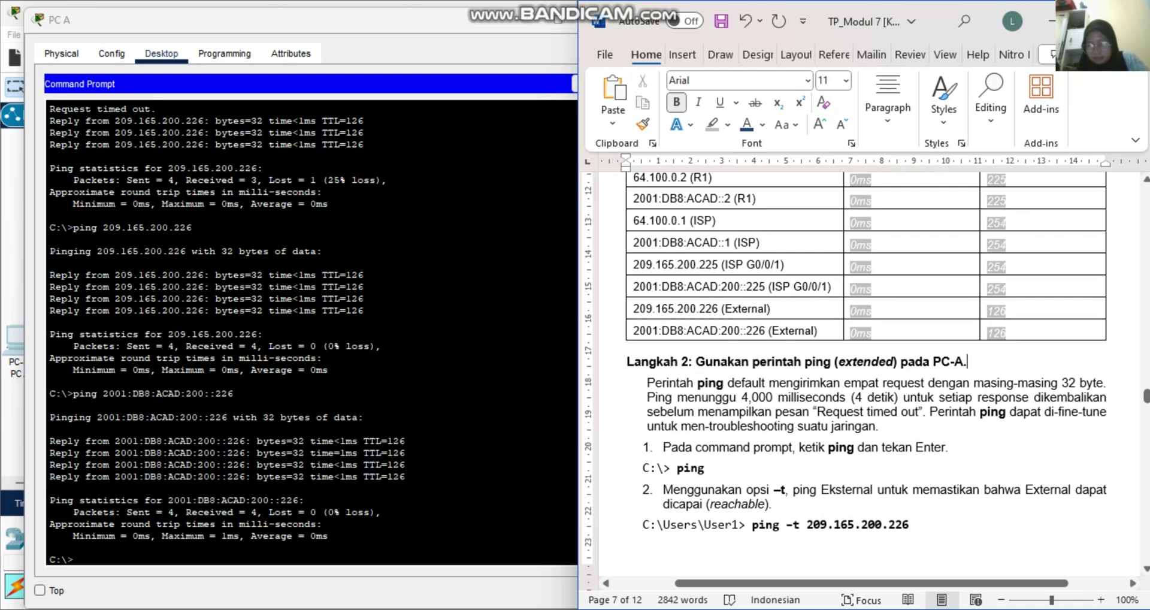
pyautogui.scroll(-1, 865, 371)
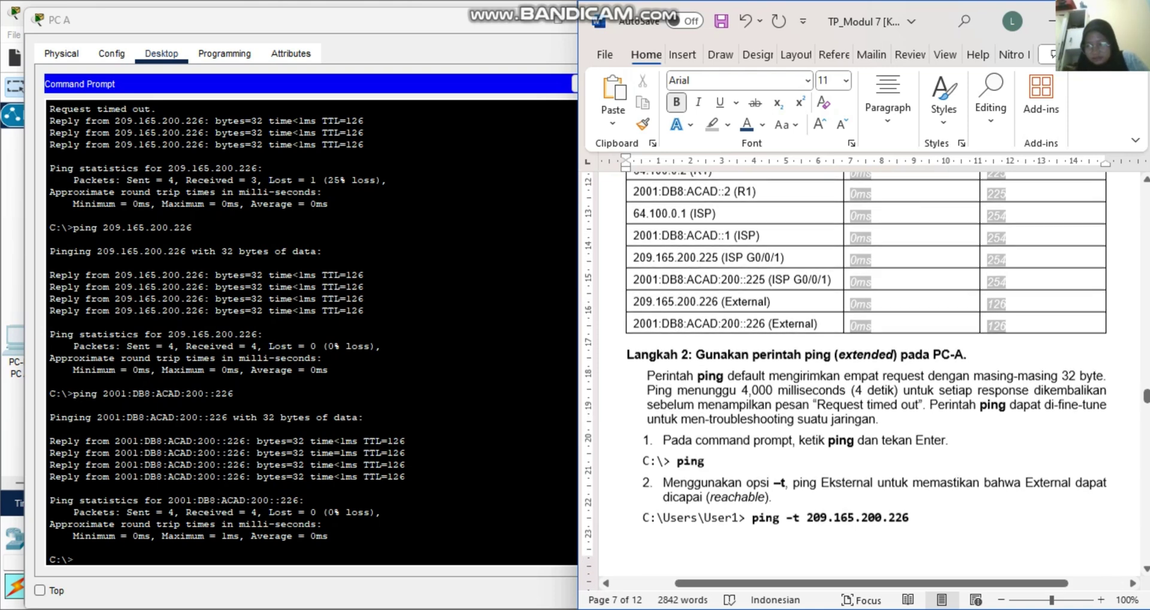
pyautogui.scroll(-1, 866, 371)
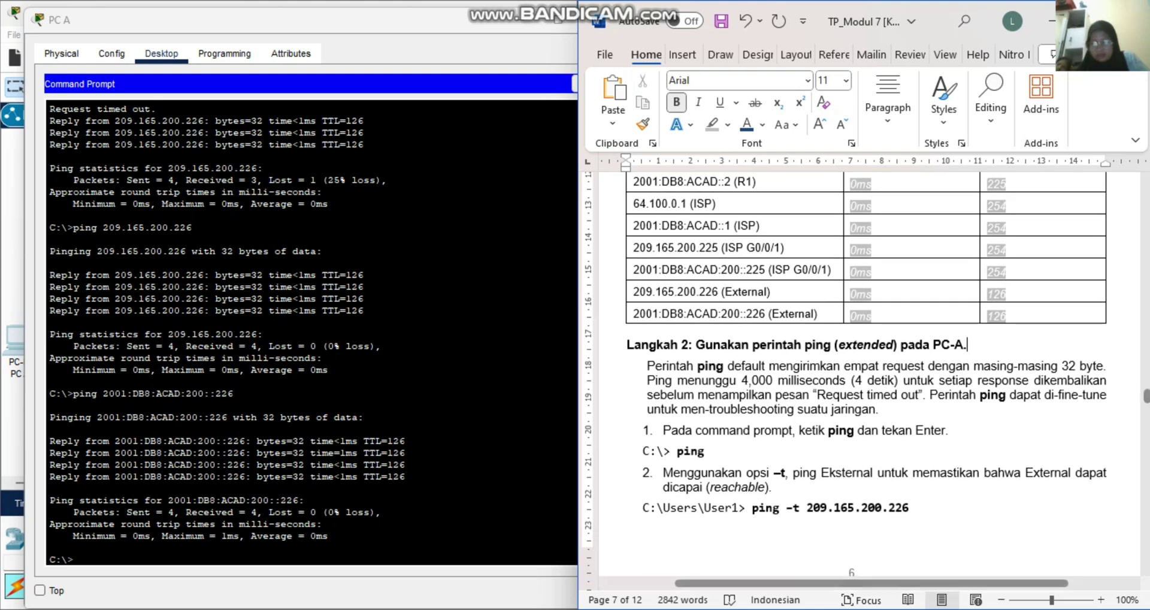
pyautogui.click(50, 546)
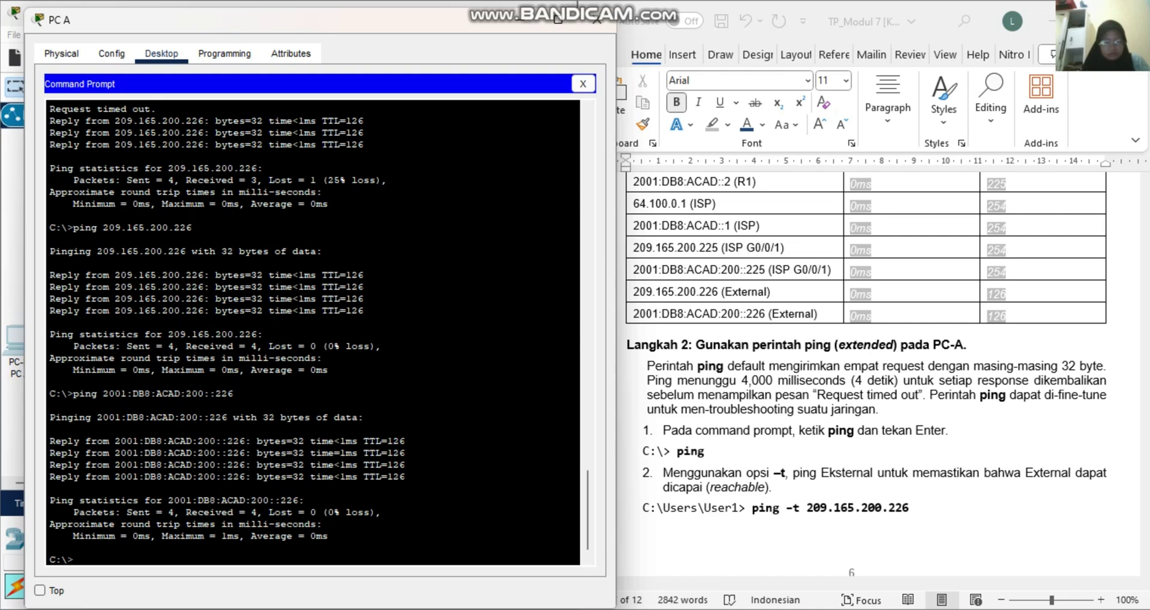
pyautogui.write('pin')
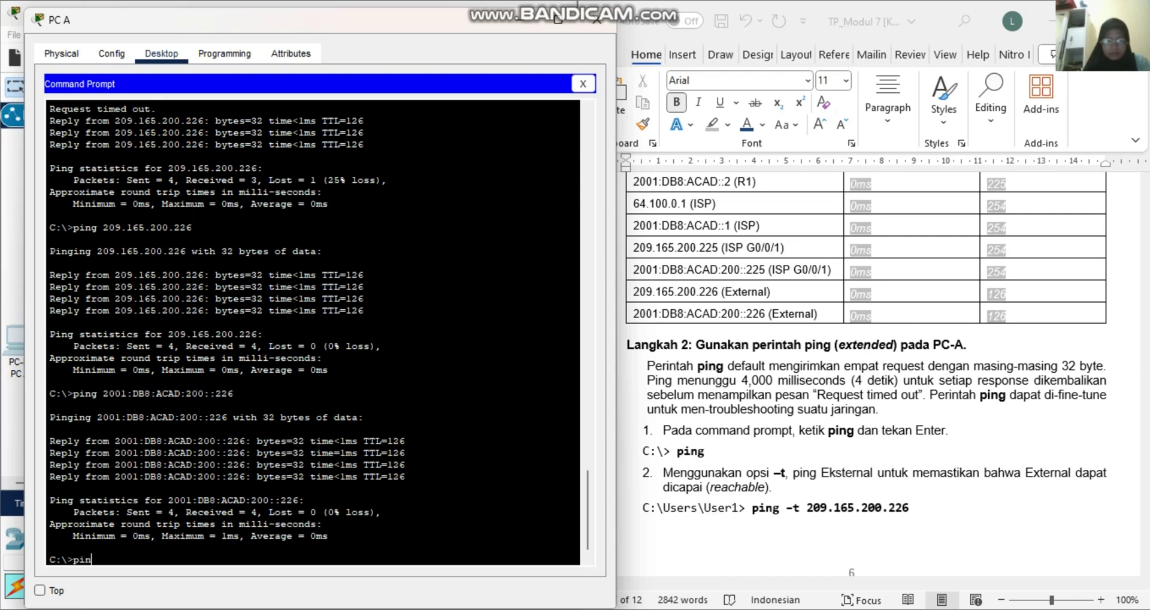
pyautogui.write('g')
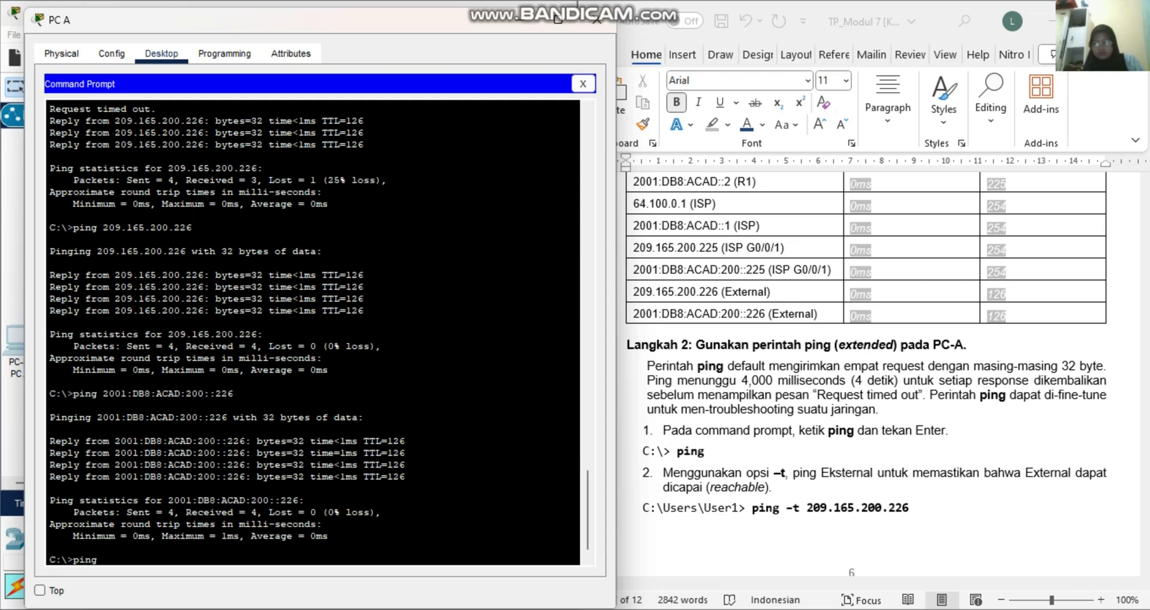
pyautogui.press('Return')
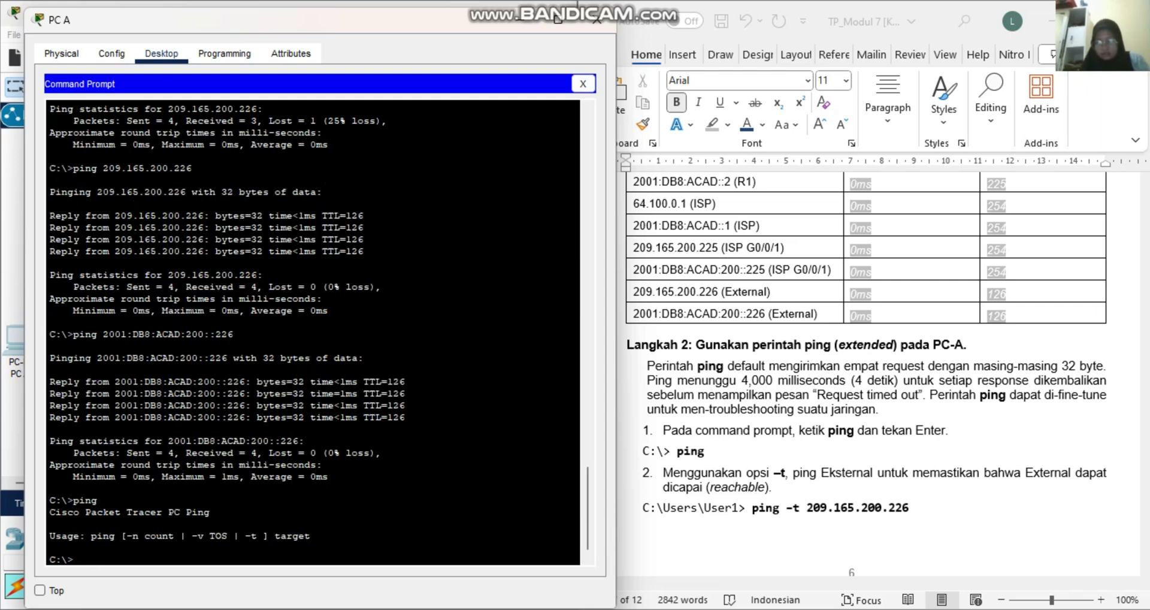
# Copy the command ping –t 209.165.200.226 from the lab document and try to run it in PC A's command prompt.
pyautogui.hotkey('alt', 'Tab')
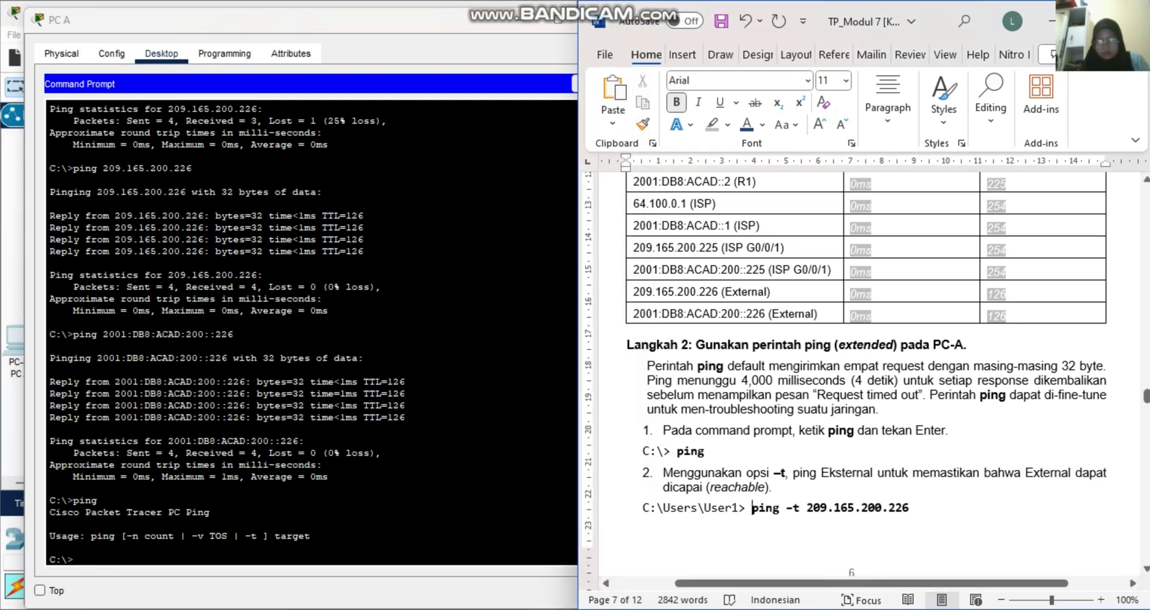
pyautogui.moveTo(753, 508); pyautogui.dragTo(908, 507)
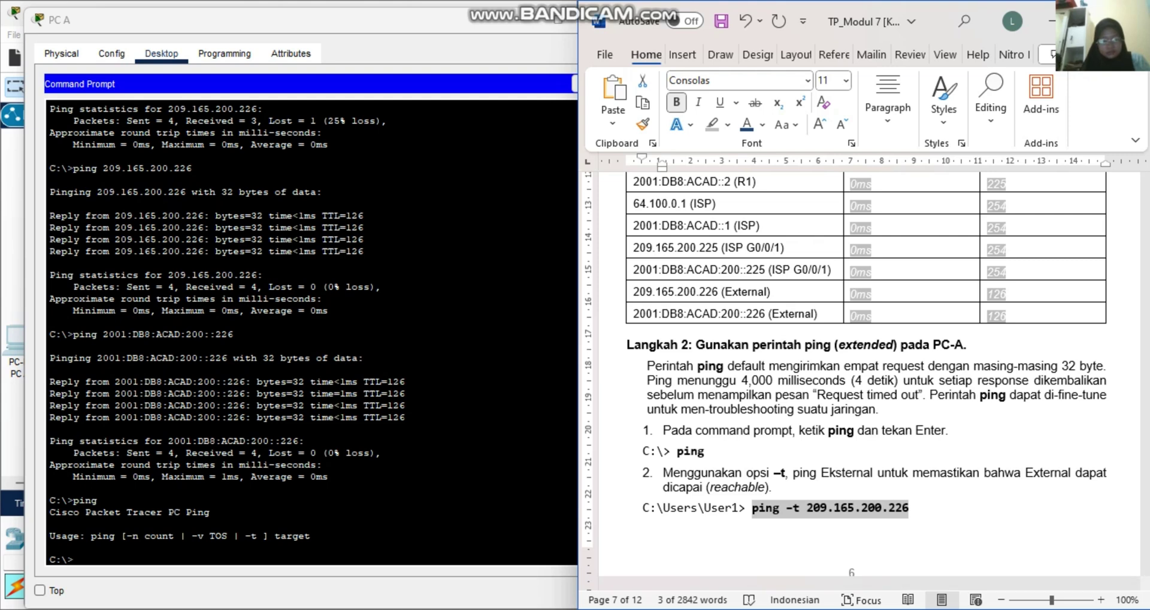
pyautogui.hotkey('ctrl', 'c')
pyautogui.click(94, 562)
pyautogui.rightClick(94, 562)
pyautogui.click(131, 592)
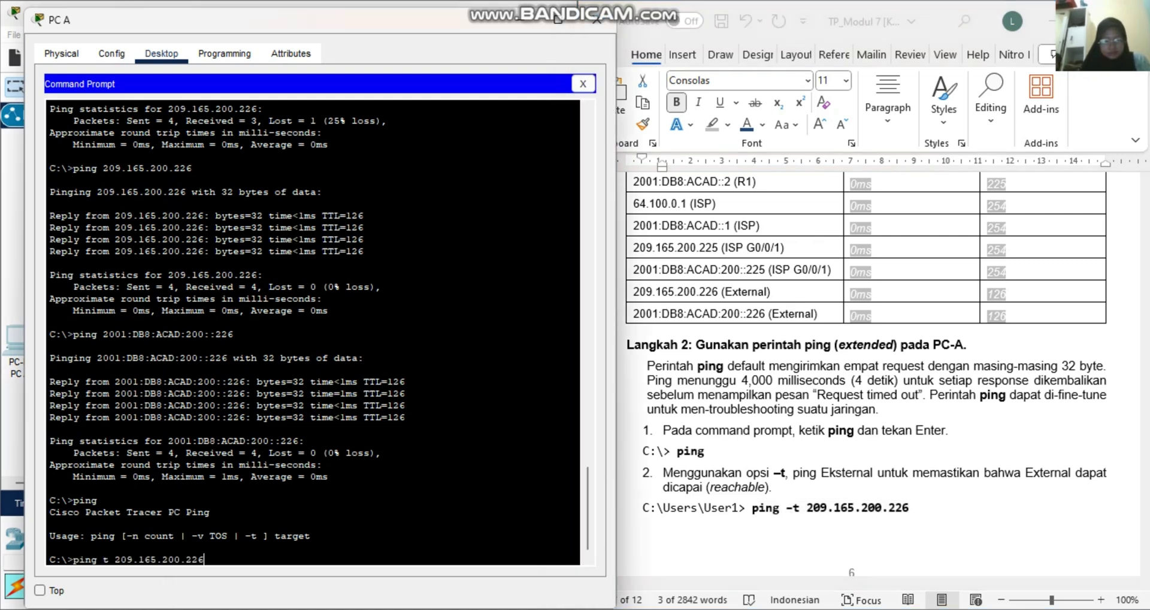
pyautogui.press('Return')
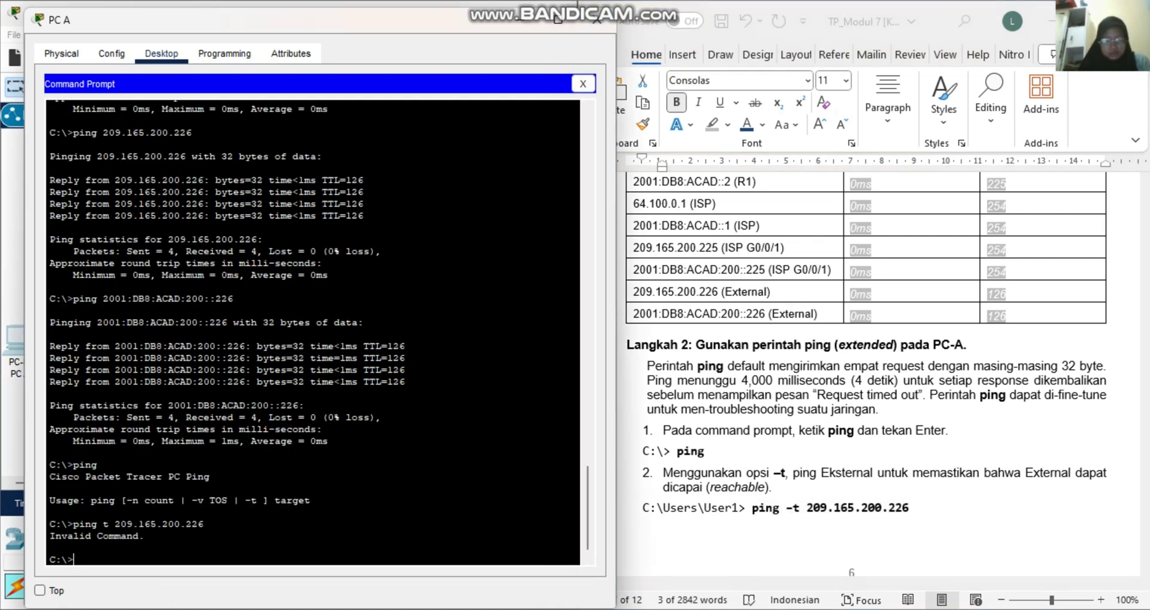
# Paste the copied command again, correct its option to -t, and run ping -t 209.165.200.226 from PC A.
pyautogui.rightClick(97, 542)
pyautogui.click(128, 569)
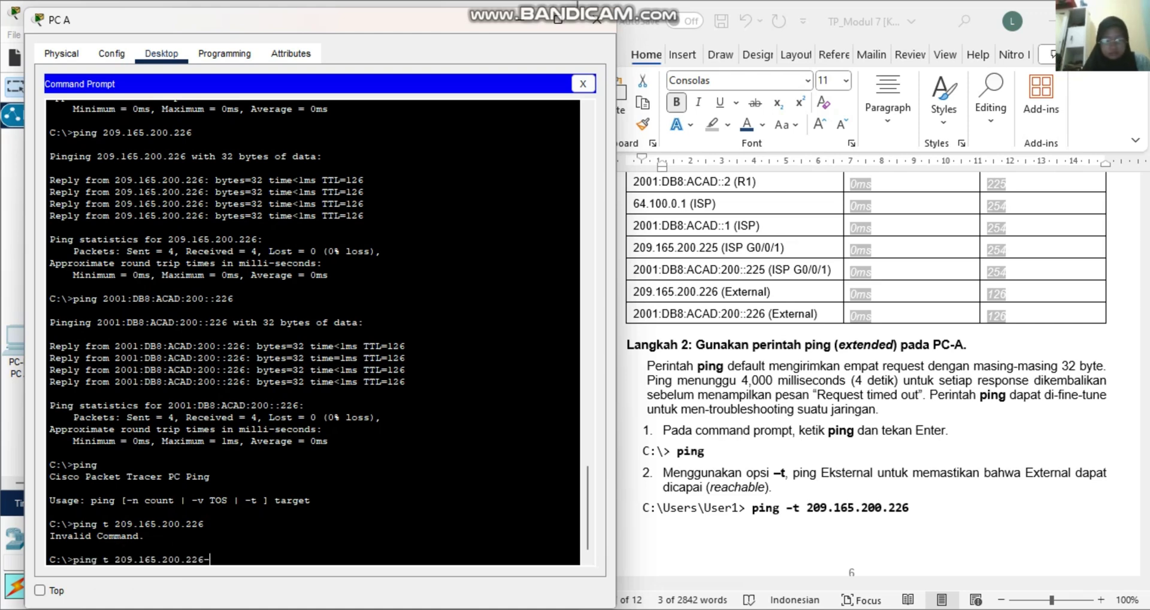
pyautogui.press('Left')
pyautogui.write('-')
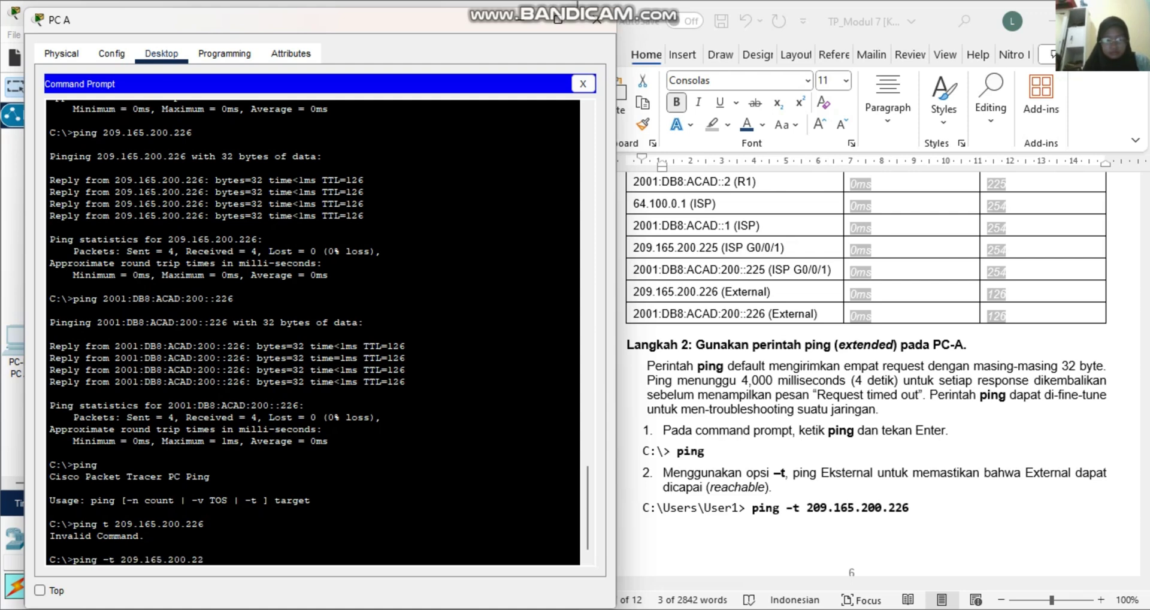
pyautogui.press('Right')
pyautogui.press('Right')
pyautogui.press('Right')
pyautogui.press('Right')
pyautogui.press('Right')
pyautogui.press('Right')
pyautogui.press('Right')
pyautogui.press('Right')
pyautogui.press('Right')
pyautogui.press('Right')
pyautogui.press('Return')
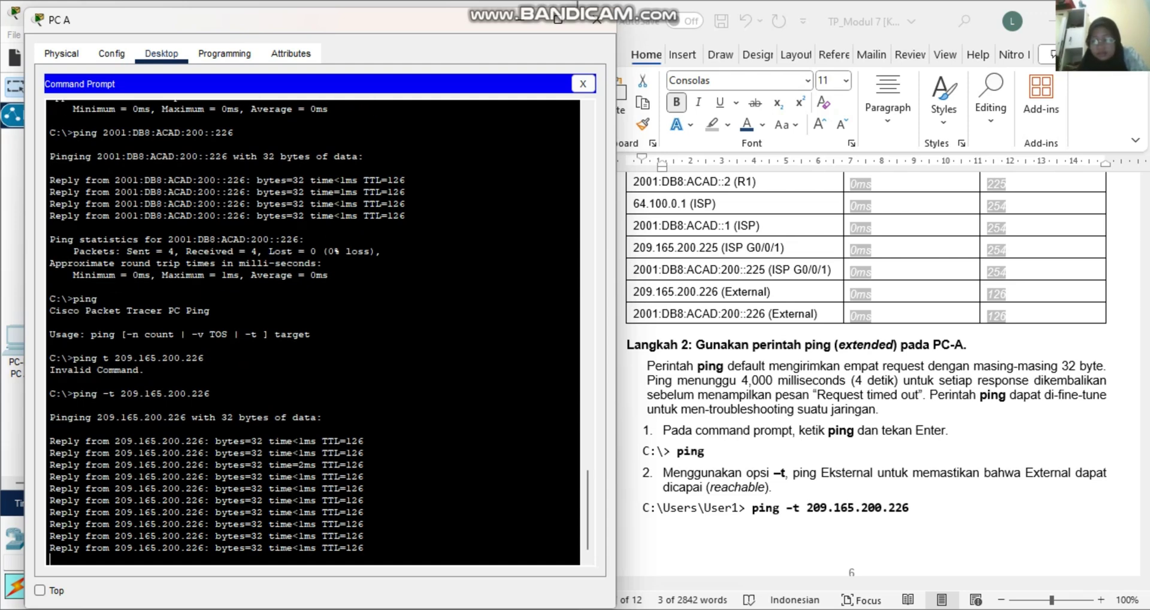
# Read the lab document's instructions for making External unreachable and move the PC A window aside to uncover the network topology.
pyautogui.scroll(-8, 865, 371)
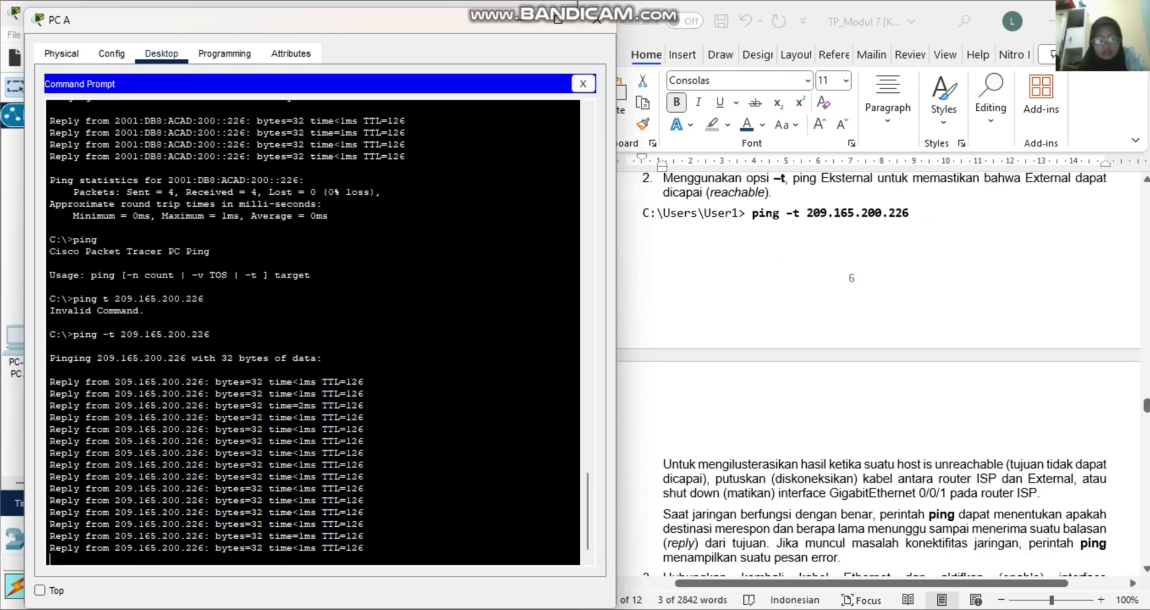
pyautogui.scroll(1, 865, 371)
pyautogui.scroll(4, 865, 371)
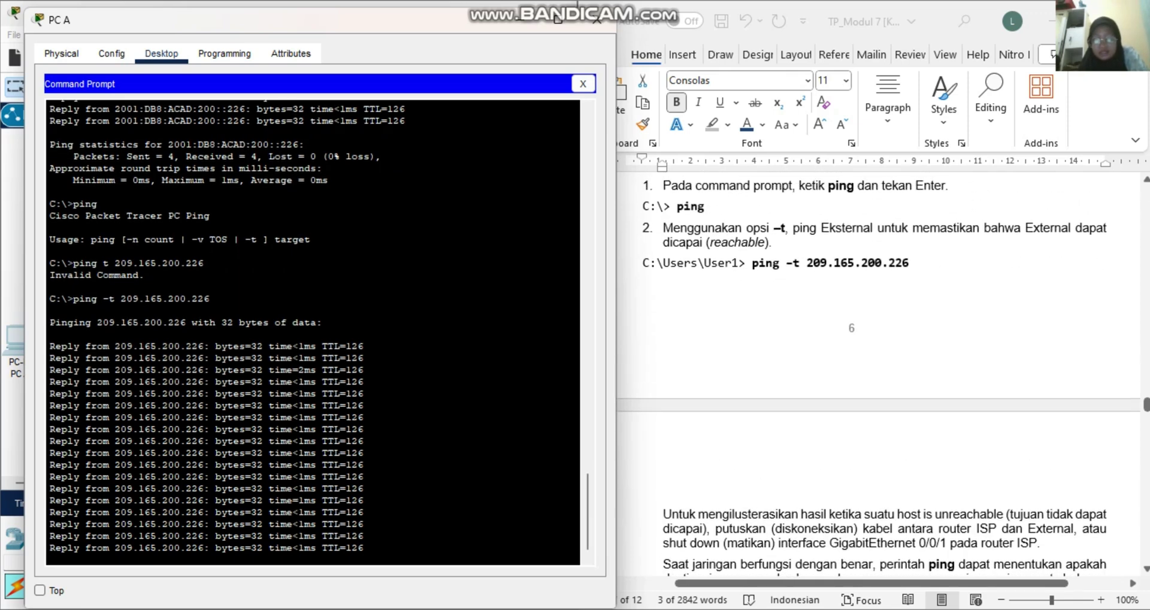
pyautogui.scroll(-8, 865, 371)
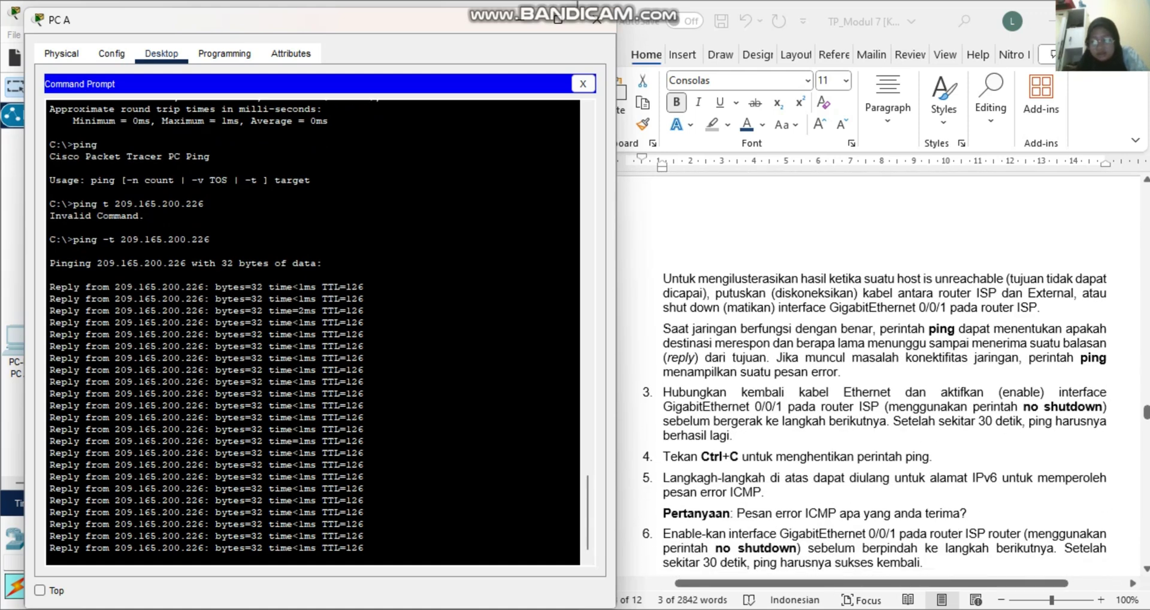
pyautogui.scroll(1, 865, 371)
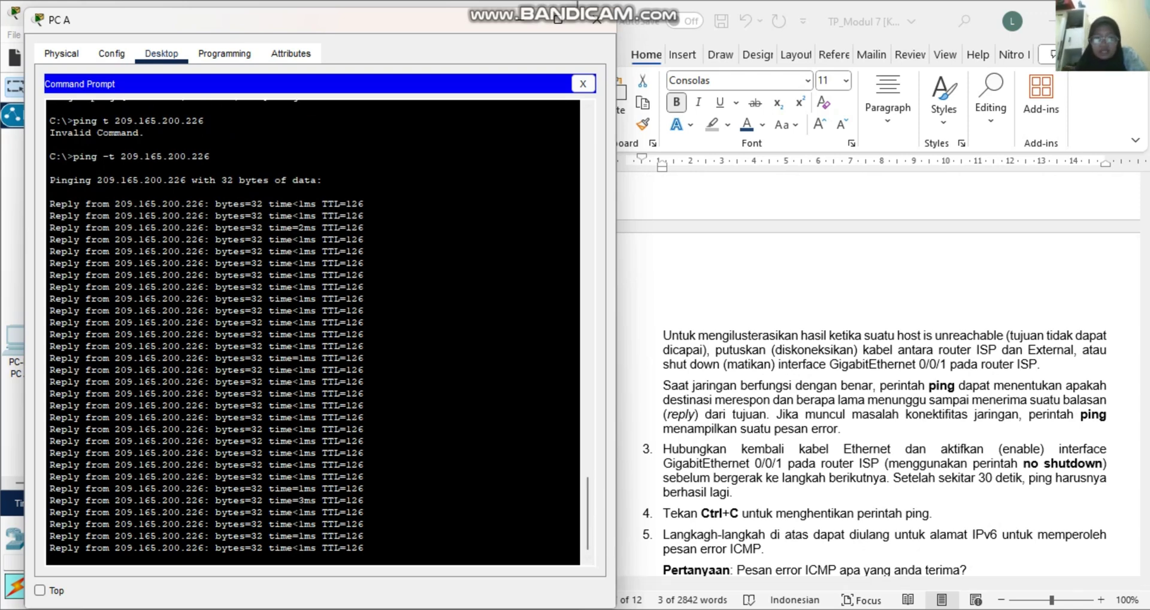
pyautogui.moveTo(443, 30); pyautogui.dragTo(928, 45)
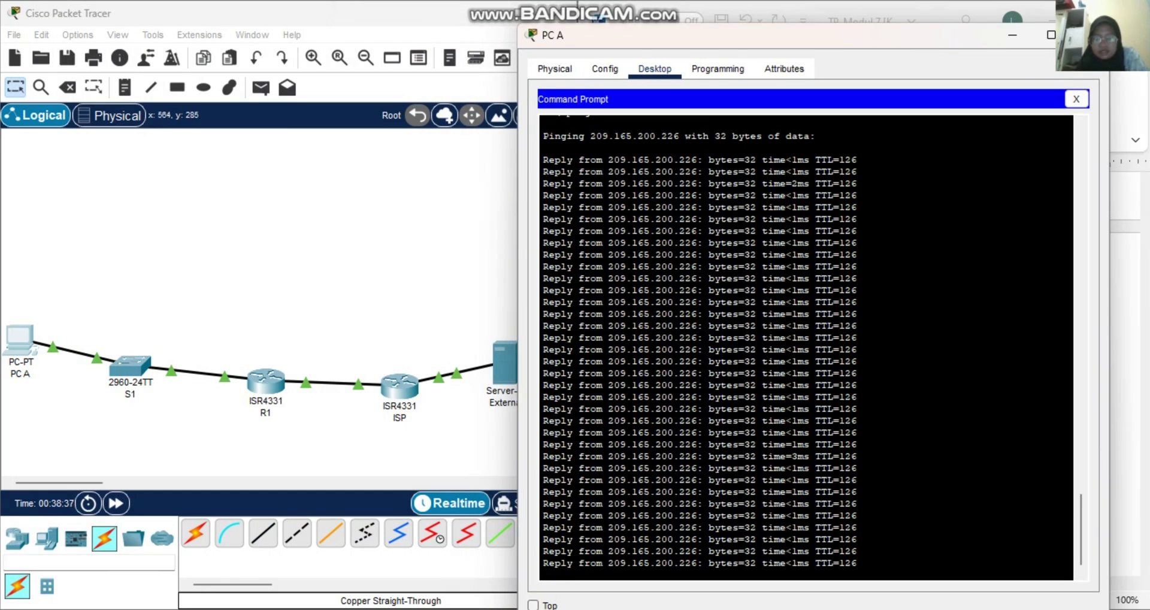
pyautogui.click(337, 319)
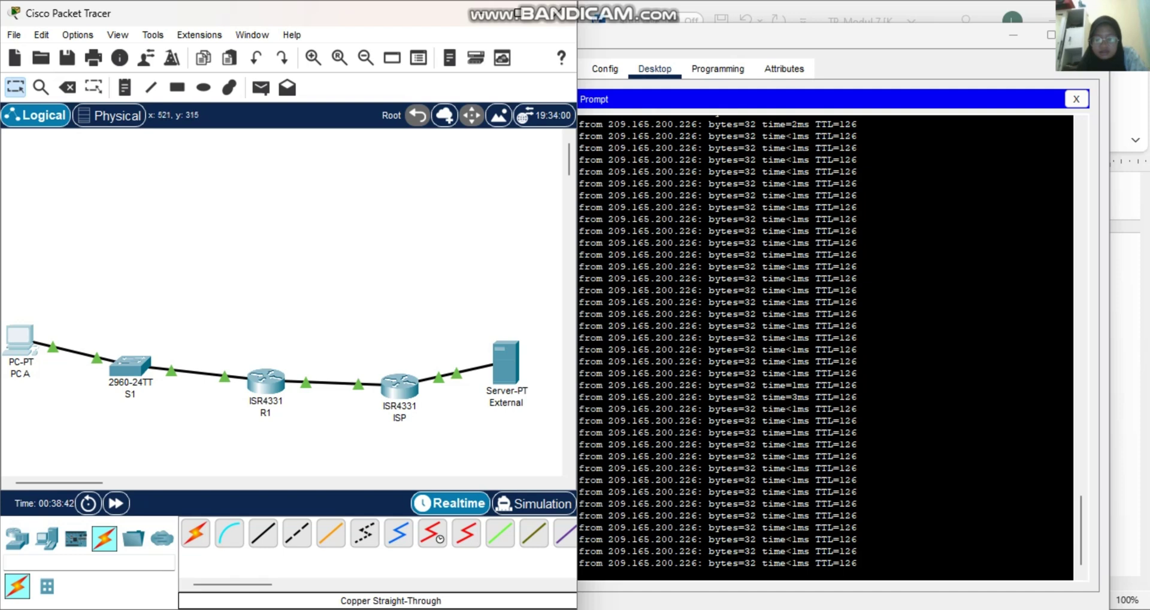
# Spread the ISP router and External server apart in the topology and detach the ISP end of the cable between them.
pyautogui.moveTo(399, 385)
pyautogui.mouseDown()
pyautogui.moveTo(412, 411)
pyautogui.moveTo(394, 383)
pyautogui.mouseUp()
pyautogui.moveTo(505, 362); pyautogui.dragTo(514, 342)
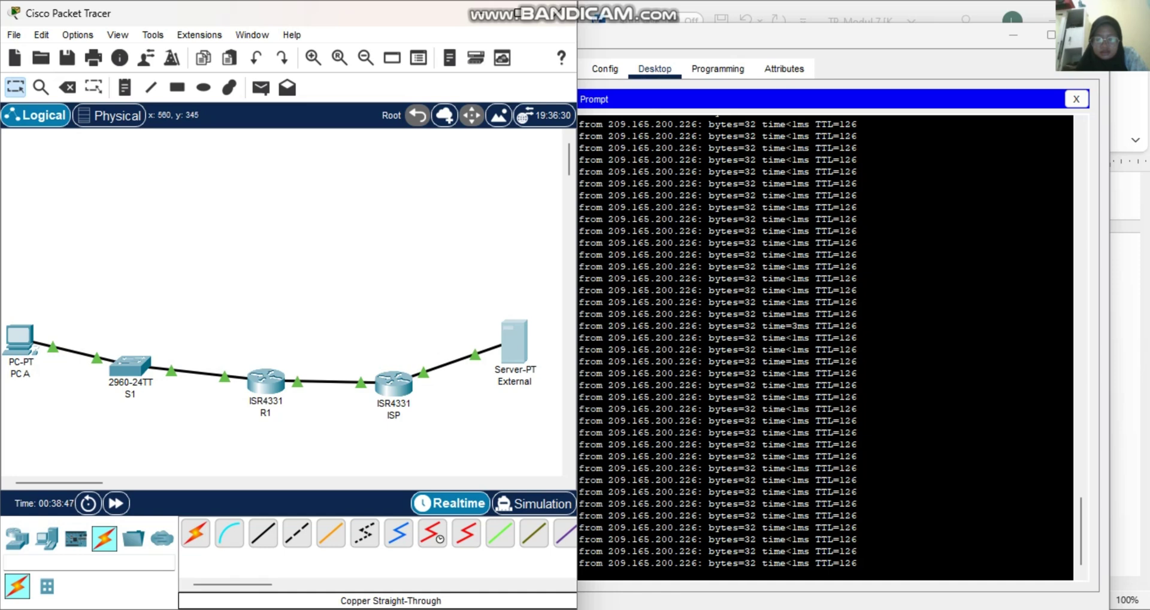
pyautogui.moveTo(424, 373); pyautogui.dragTo(367, 318)
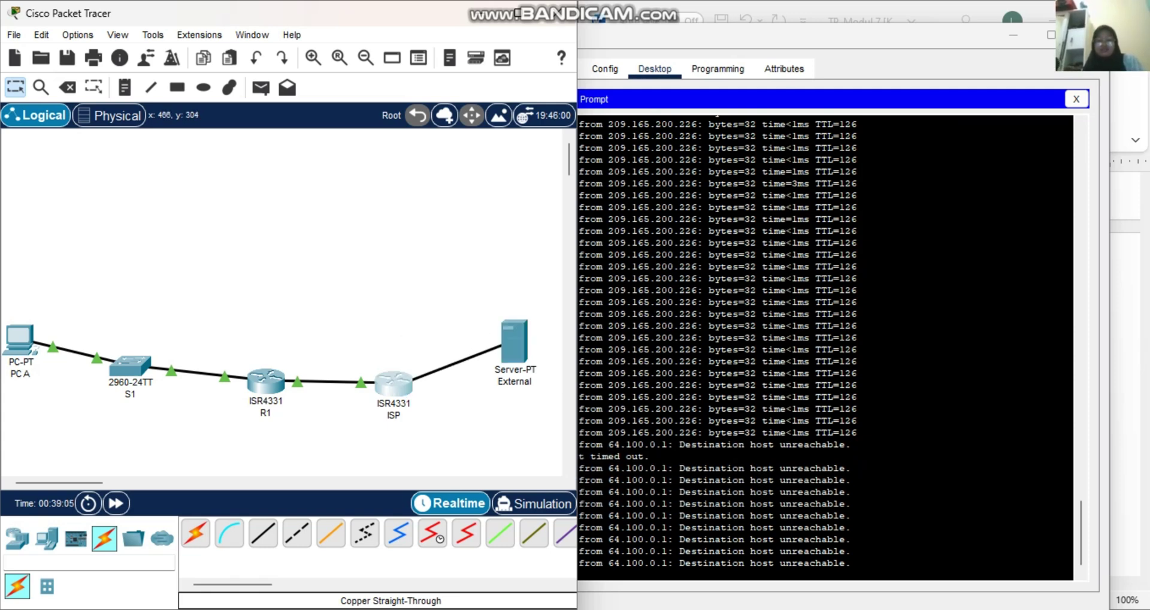
# Reconnect the loose External cable to GigabitEthernet0/0/1 on the ISP router and move the PC A window back beside the lab document.
pyautogui.click(396, 386)
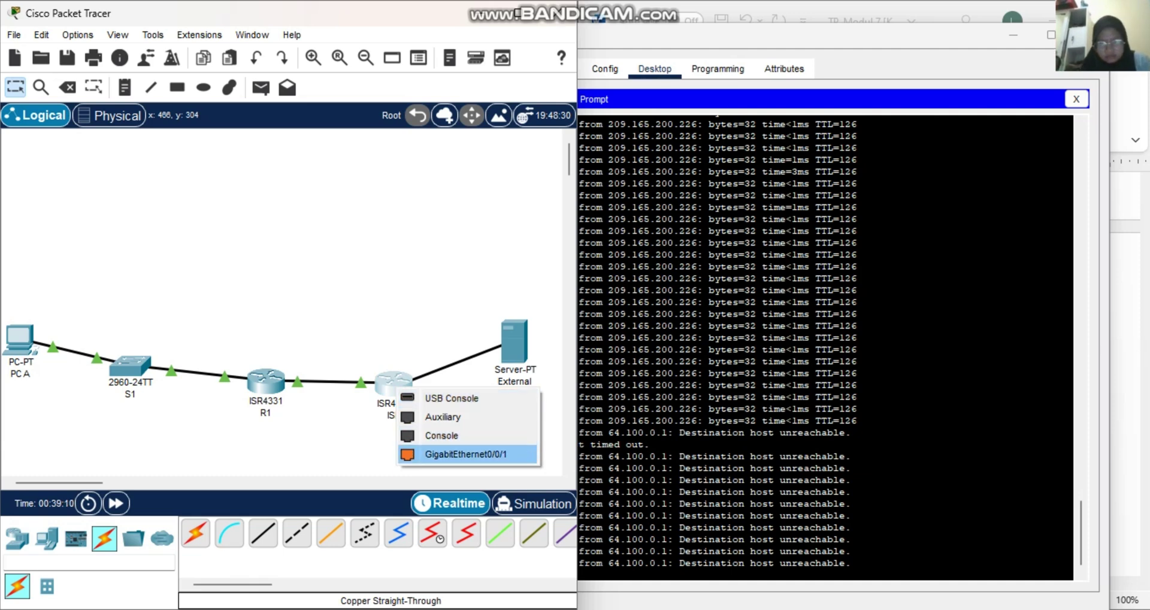
pyautogui.click(465, 454)
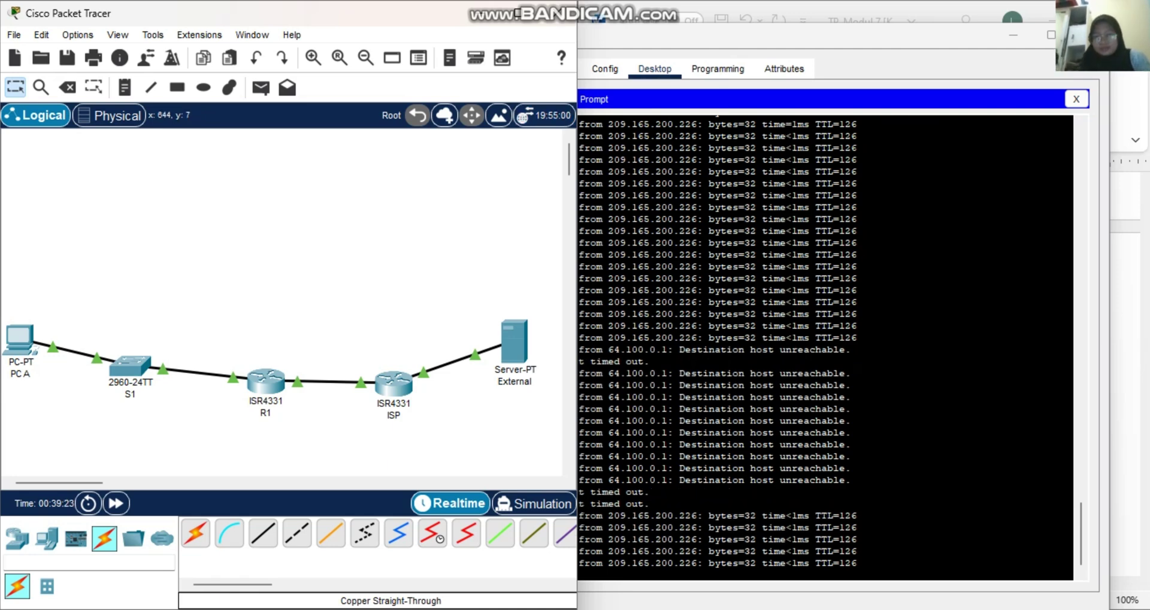
pyautogui.click(840, 34)
pyautogui.moveTo(814, 40); pyautogui.dragTo(285, 57)
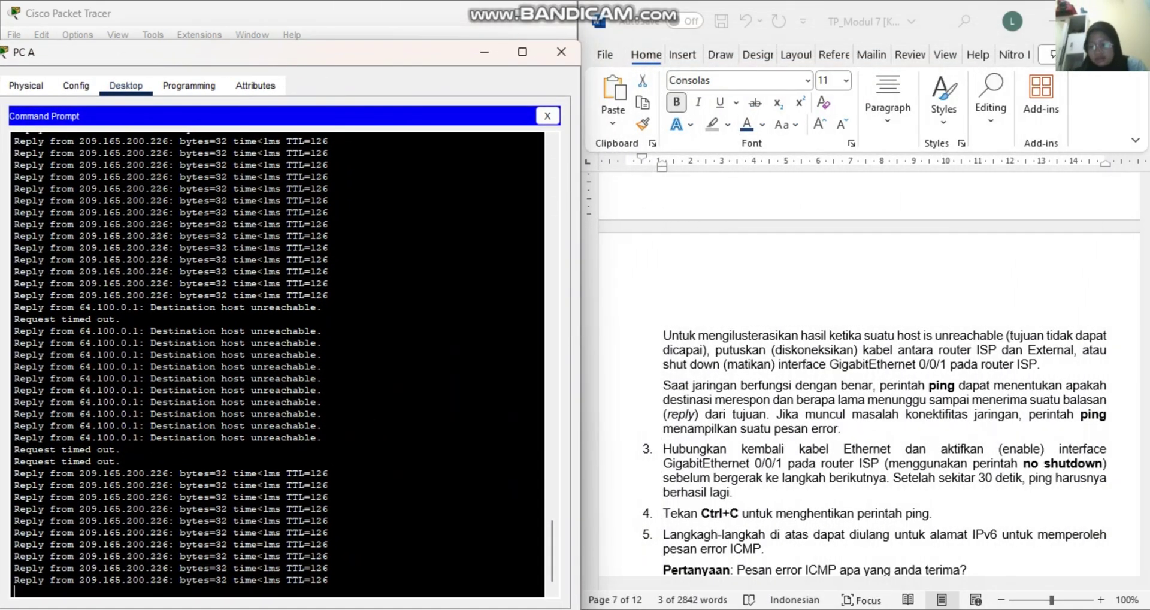
pyautogui.scroll(-4, 868, 389)
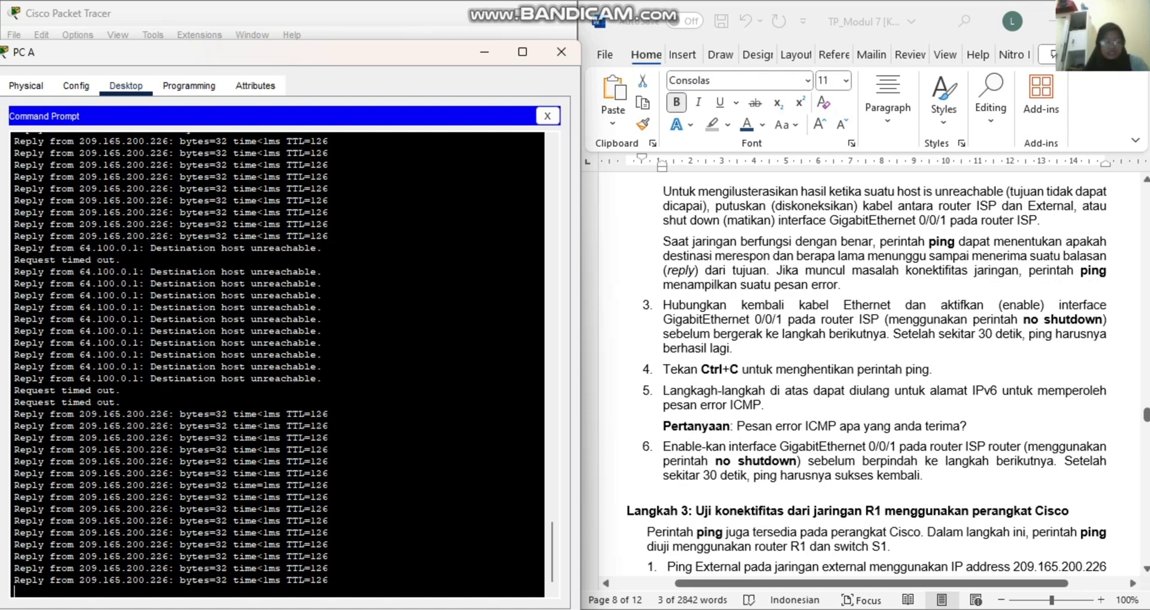
# Stop the continuous ping running on PC A and clear the screen recorder's window out of the way.
pyautogui.hotkey('ctrl', 'c')
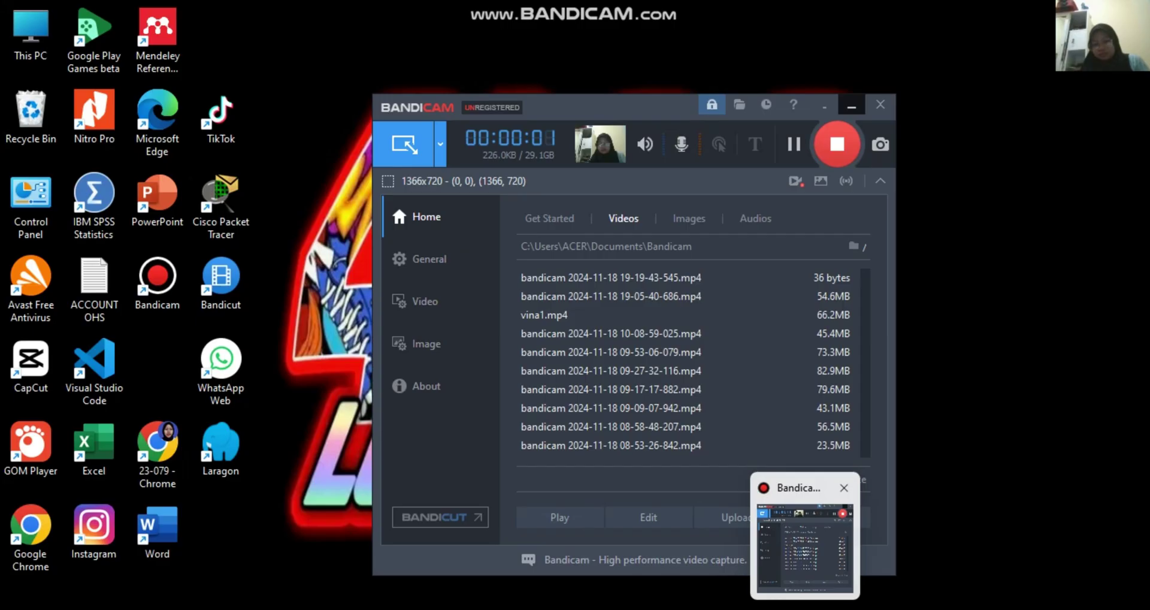
pyautogui.click(796, 527)
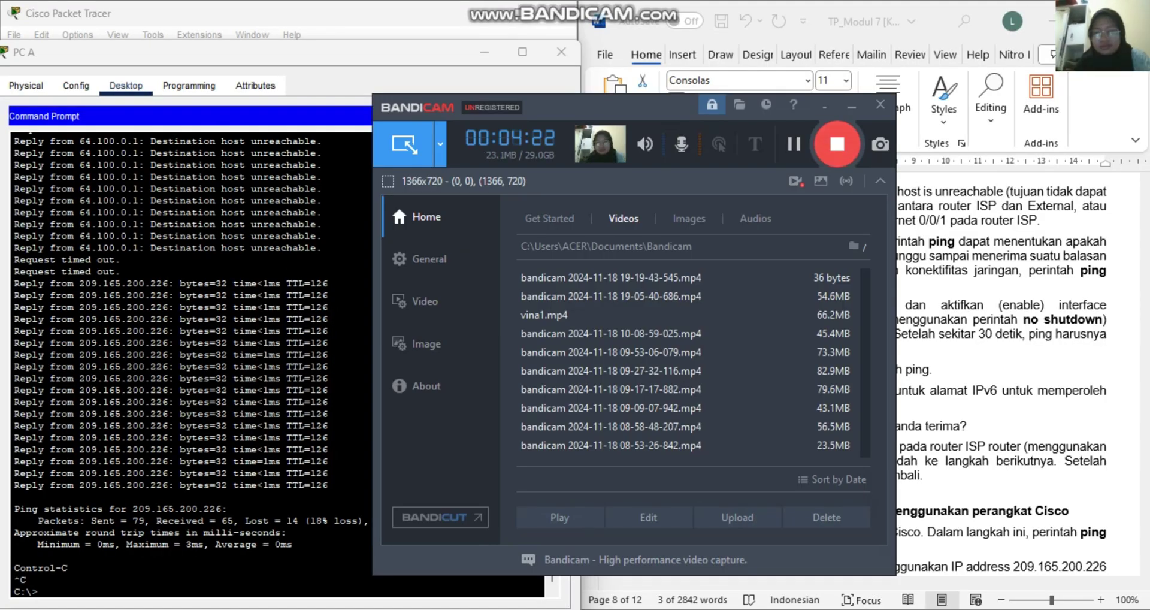
pyautogui.click(851, 106)
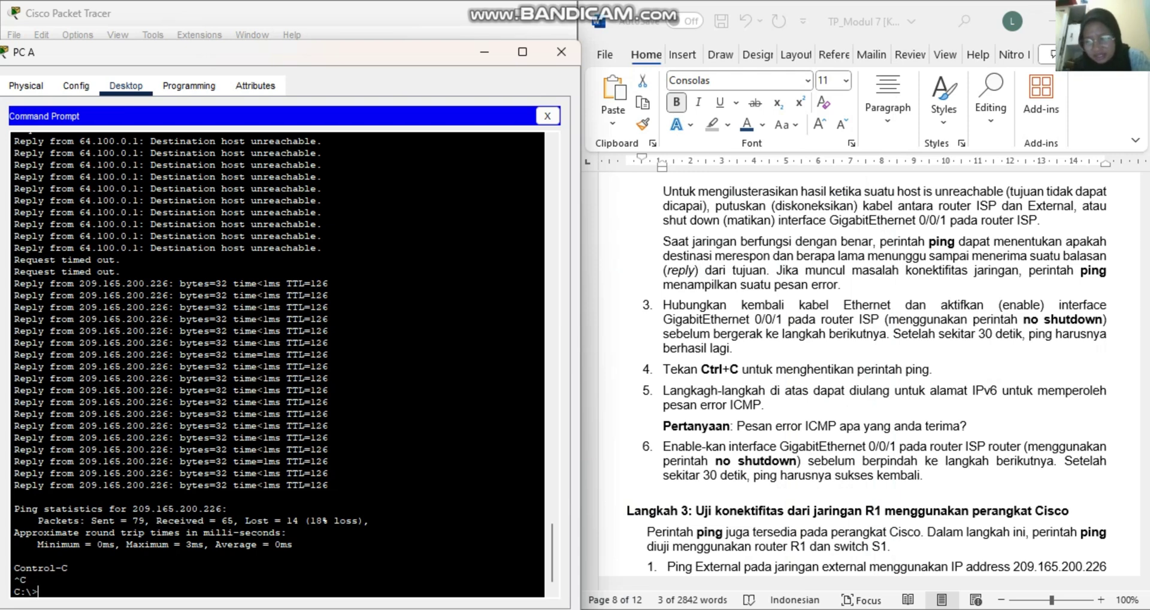
# Copy the error text "Destination host unreachable." from the ping output on PC A.
pyautogui.scroll(2, 275, 359)
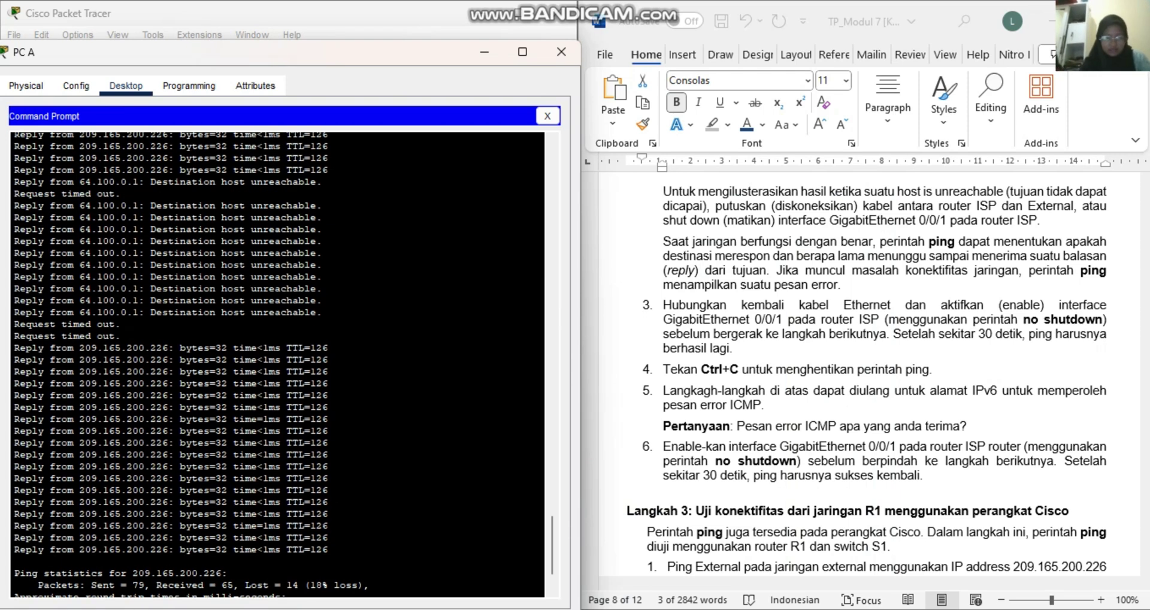
pyautogui.moveTo(149, 312); pyautogui.dragTo(316, 313)
pyautogui.hotkey('ctrl', 'c')
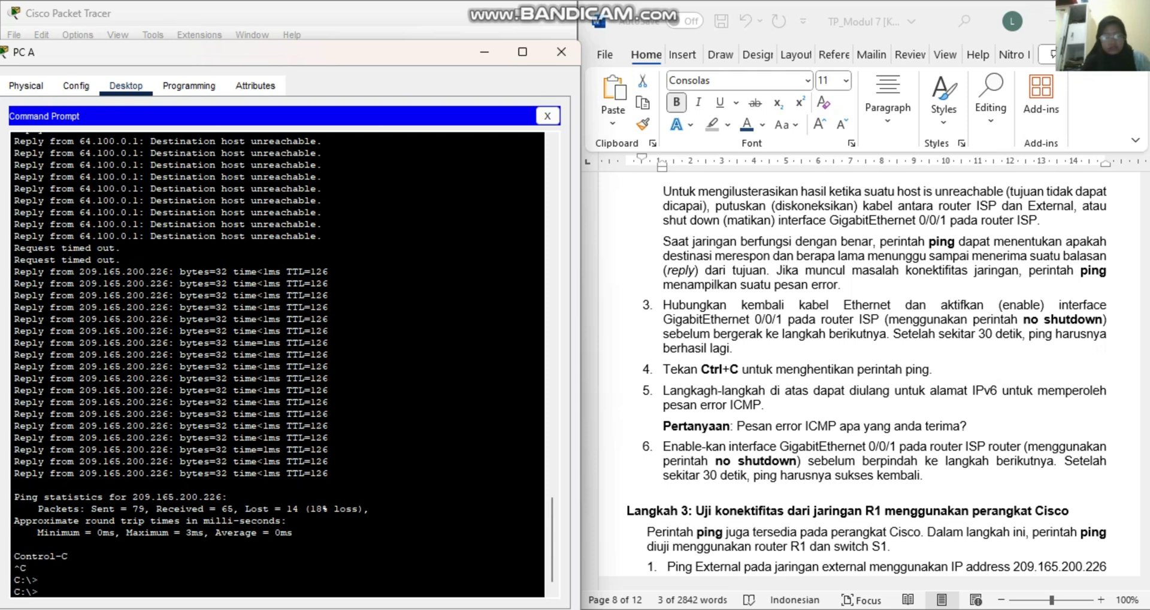
pyautogui.moveTo(150, 236); pyautogui.dragTo(321, 236)
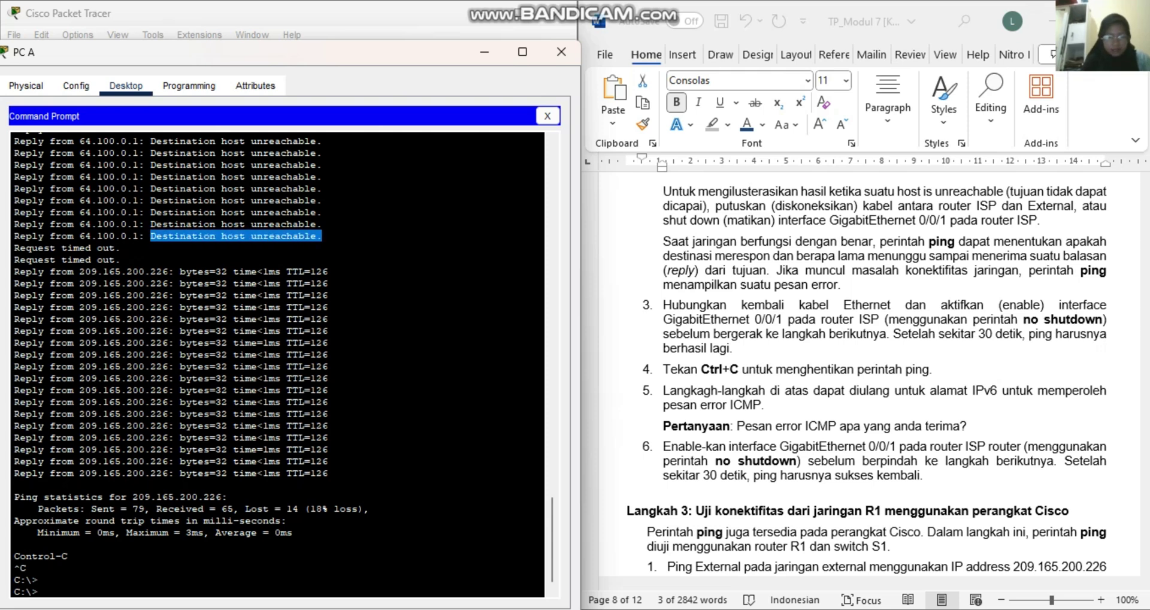
pyautogui.rightClick(321, 237)
pyautogui.click(345, 249)
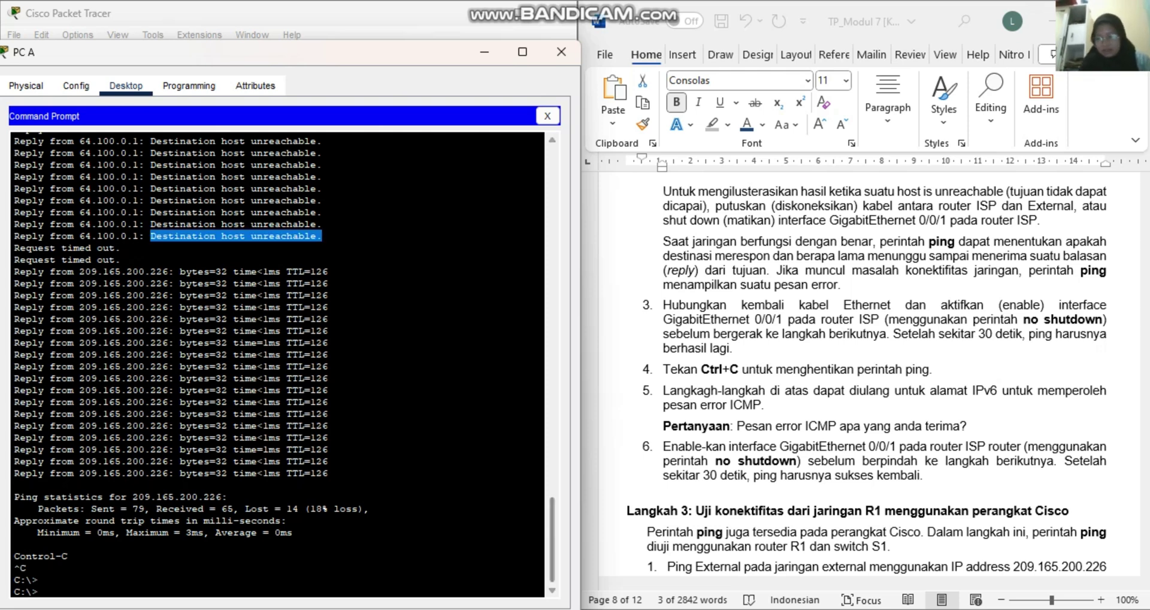
# Add the line "Jawaban : Destination host unreachable." under the ICMP error question in the lab document, with the word Jawaban in bold.
pyautogui.click(966, 426)
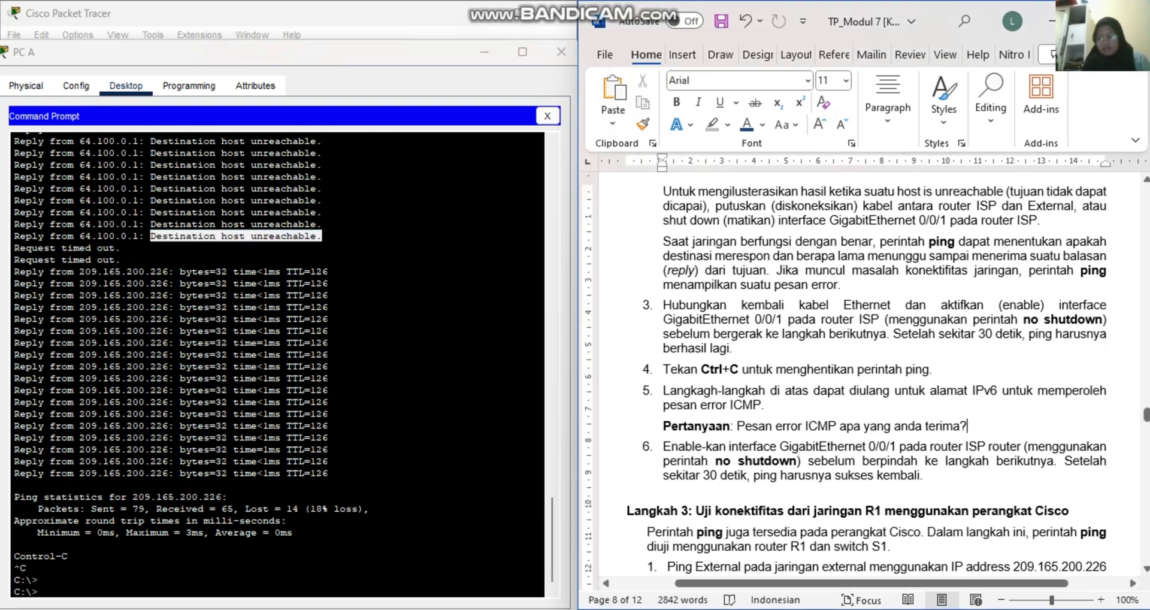
pyautogui.press('Return')
pyautogui.write('jawaban')
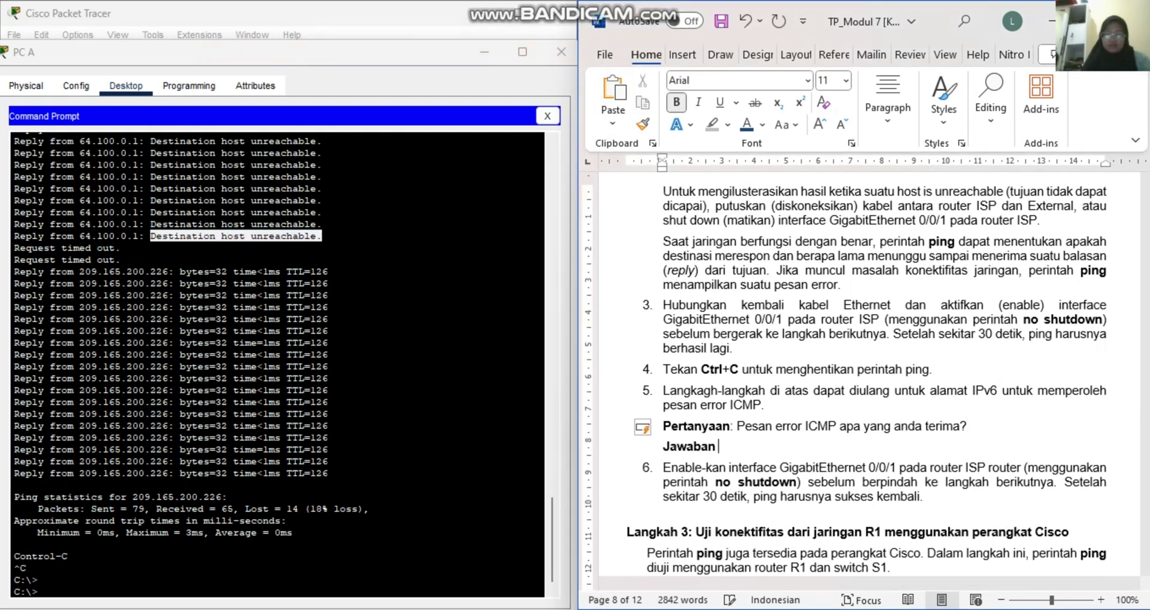
pyautogui.hotkey('ctrl', 'b')
pyautogui.write(': Destination host unreachable.')
pyautogui.hotkey('ctrl', 'v')
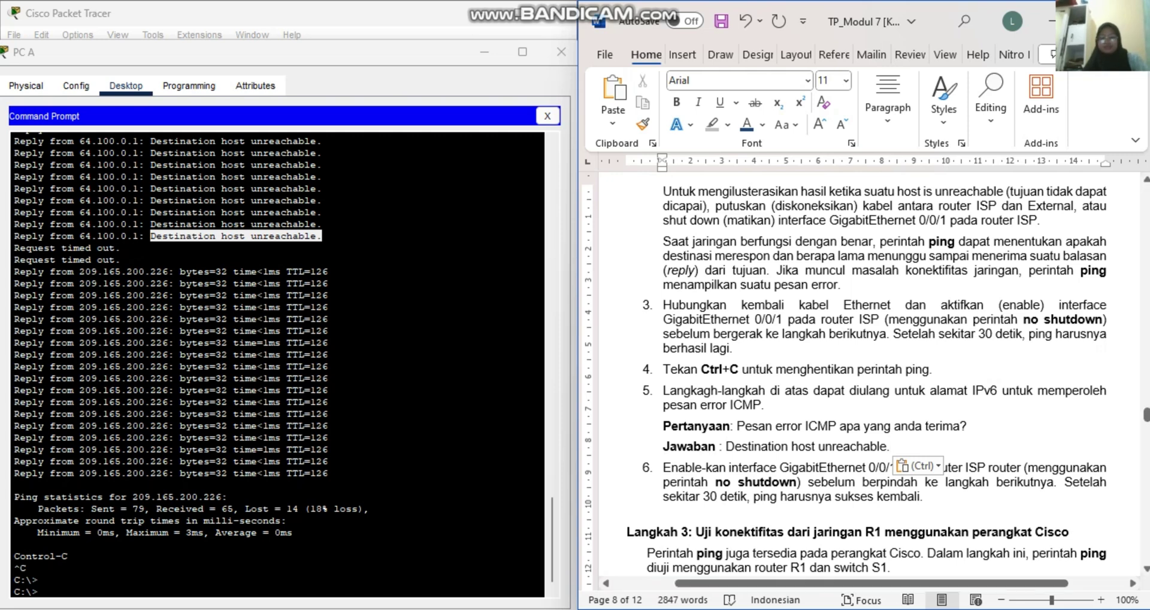
# Close the PC A window and enter privileged EXEC mode in router R1's CLI for Langkah 3 of the lab.
pyautogui.scroll(-3, 844, 374)
pyautogui.scroll(-1, 844, 374)
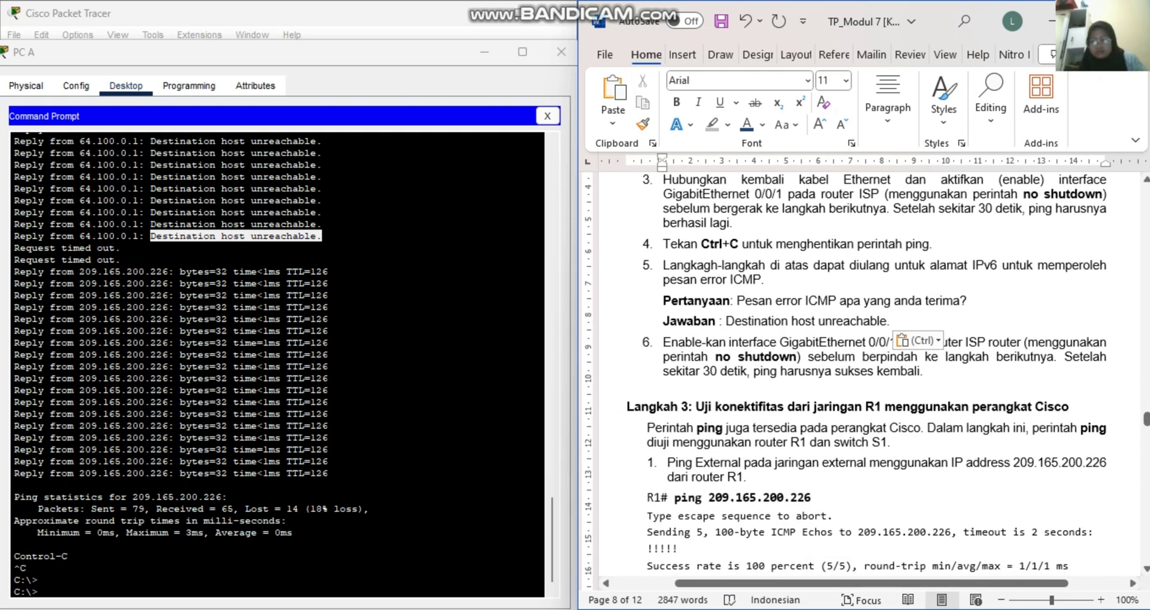
pyautogui.click(923, 370)
pyautogui.scroll(-2, 844, 374)
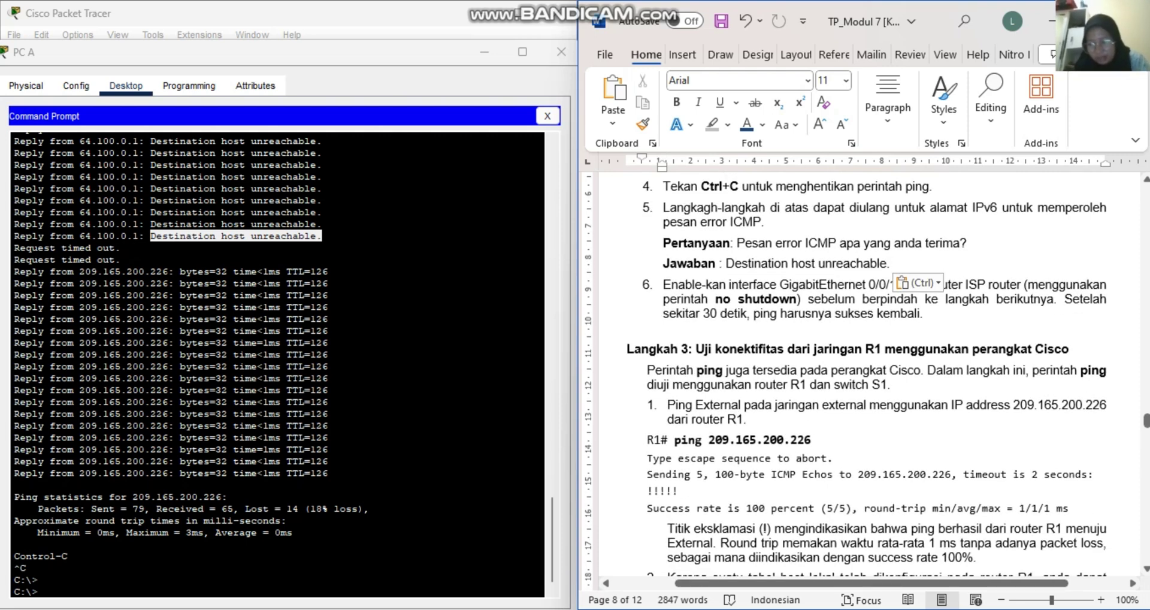
pyautogui.scroll(-2, 845, 374)
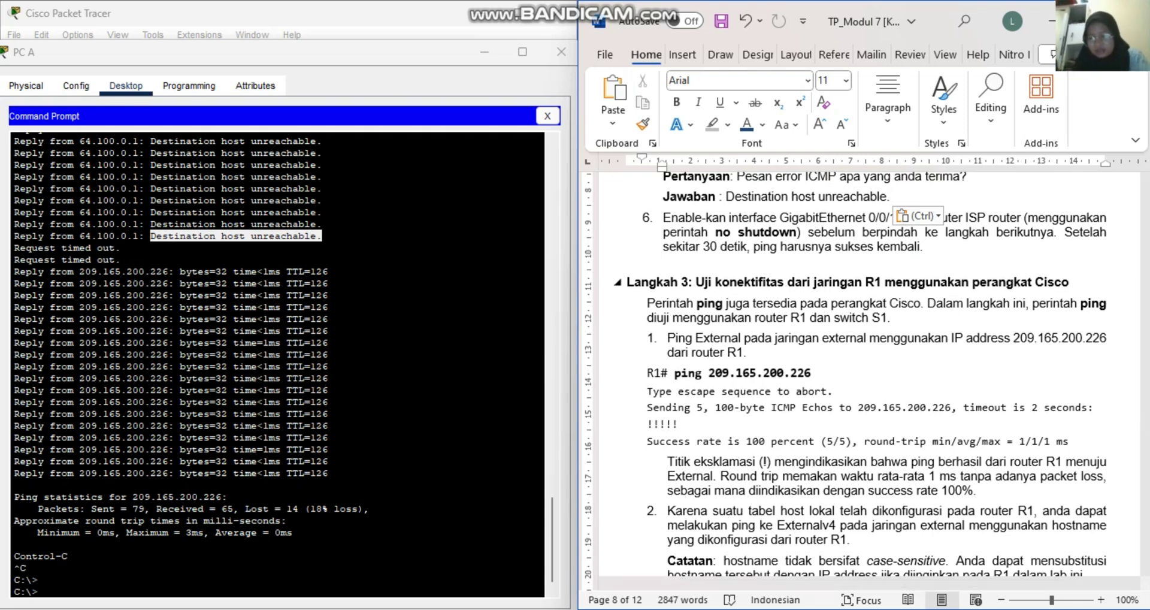
pyautogui.scroll(-1, 844, 381)
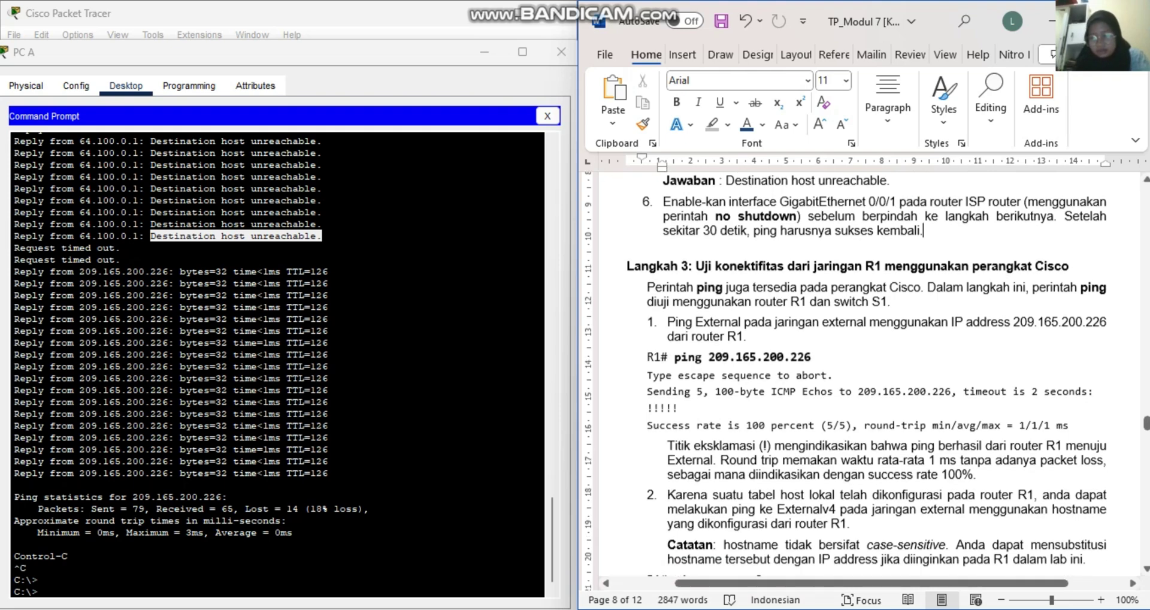
pyautogui.click(561, 52)
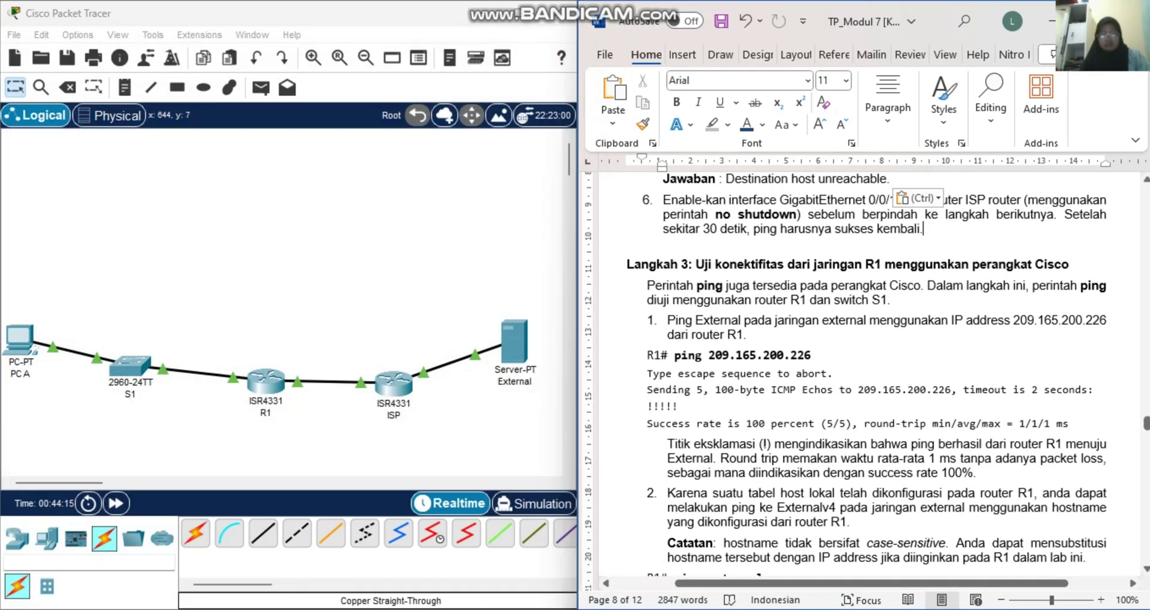
pyautogui.click(265, 380)
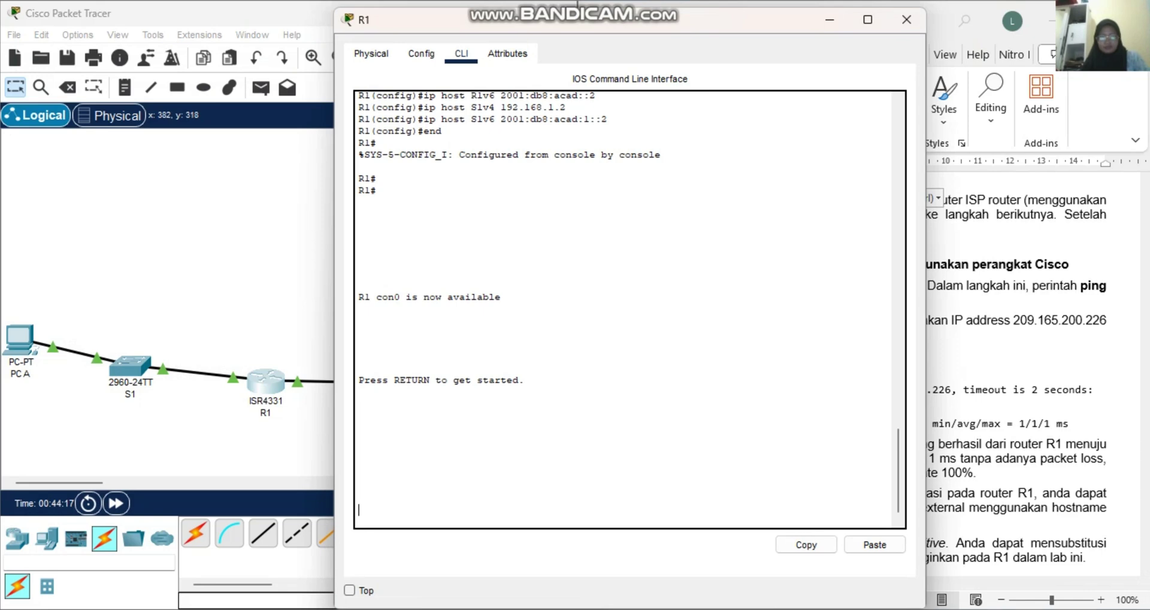
pyautogui.press('Return')
pyautogui.write('en')
pyautogui.press('Return')
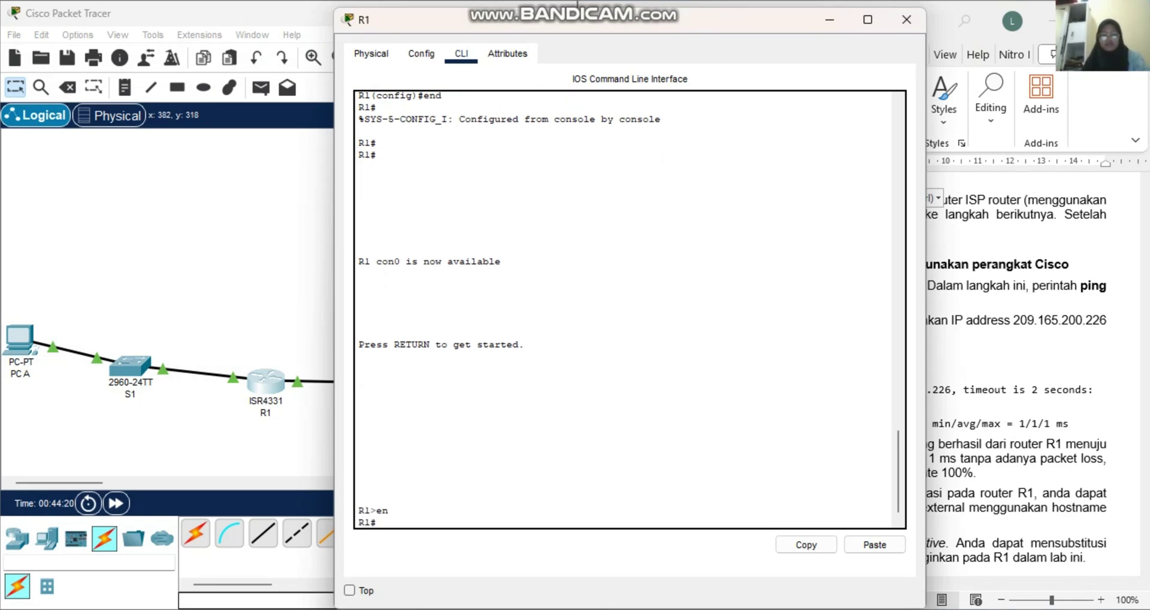
# Place the R1 window beside the lab document and run the document's command ping 209.165.200.226 on R1.
pyautogui.moveTo(666, 23); pyautogui.dragTo(330, 40)
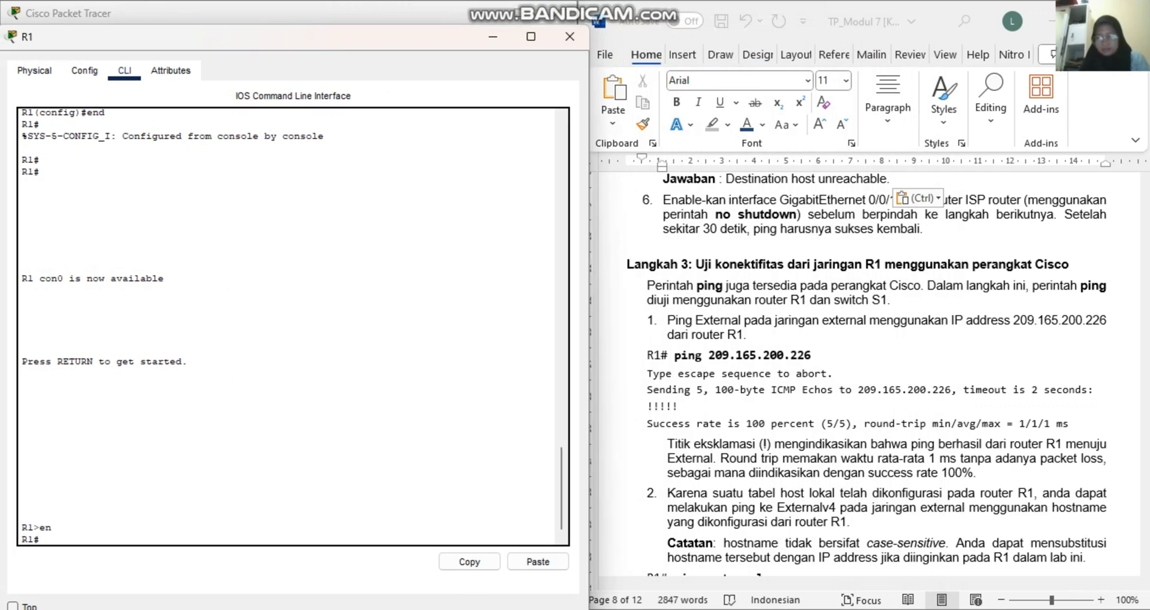
pyautogui.hotkey('alt', 'Tab')
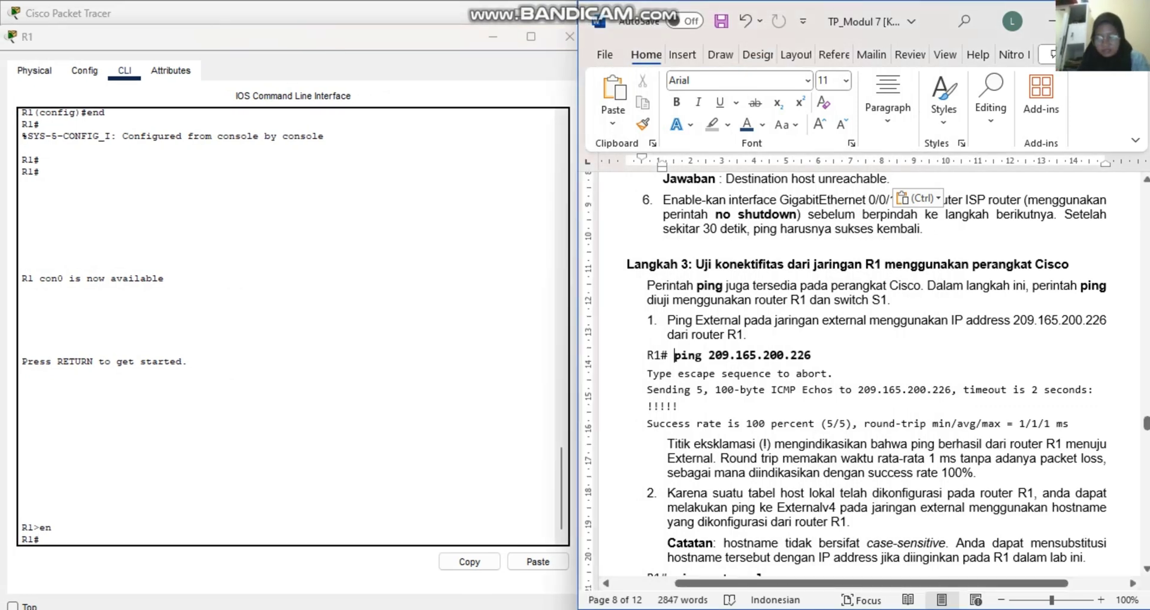
pyautogui.moveTo(675, 355); pyautogui.dragTo(816, 355)
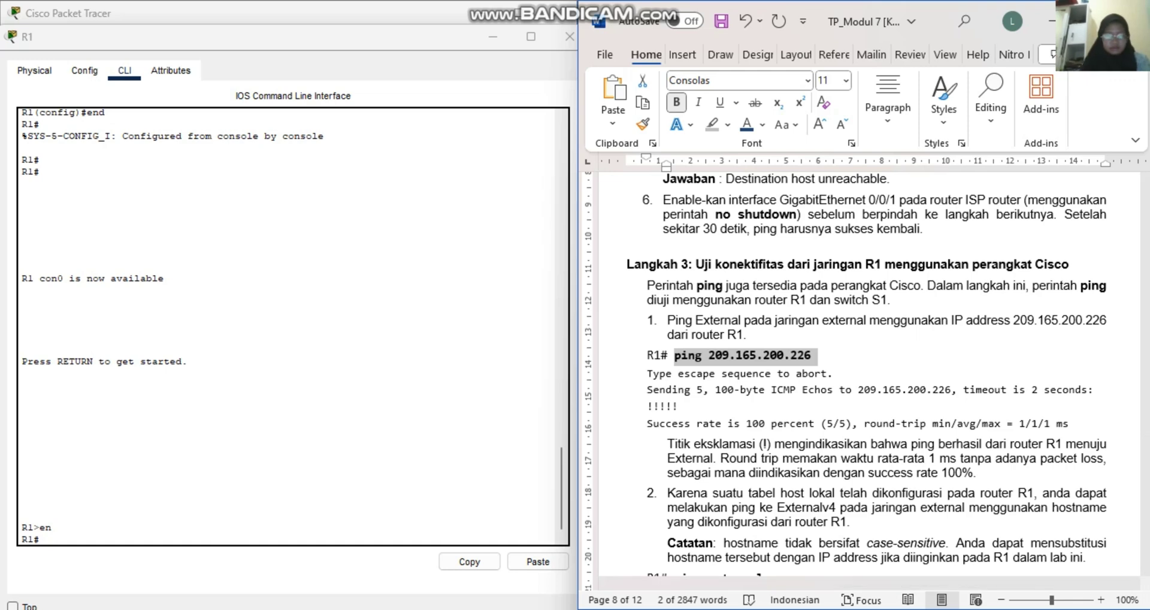
pyautogui.hotkey('alt', 'Tab')
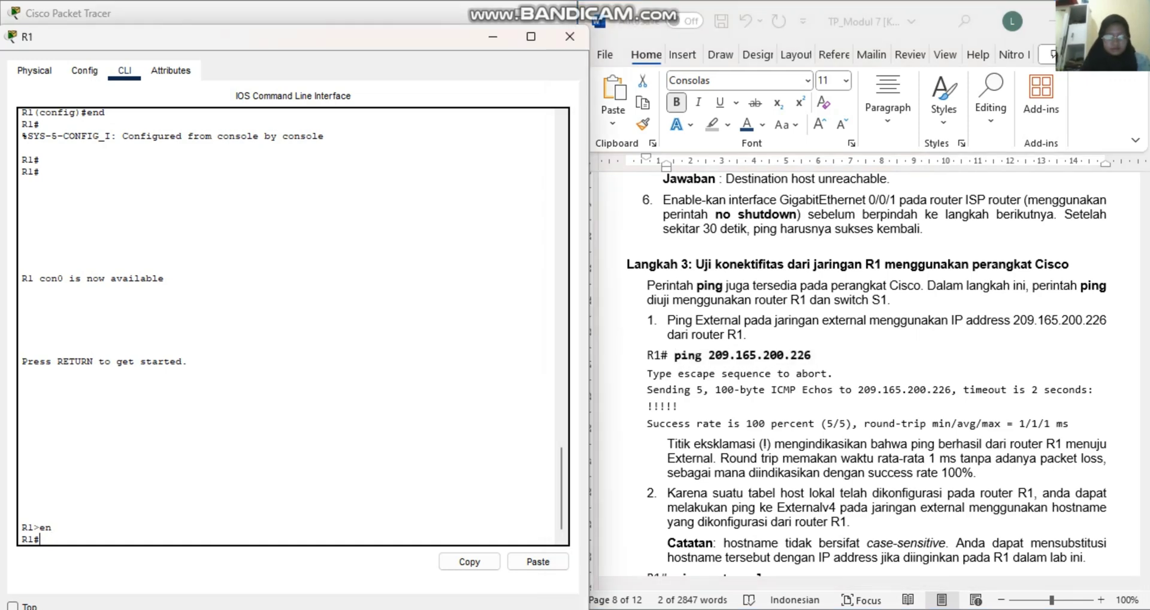
pyautogui.rightClick(39, 535)
pyautogui.click(82, 569)
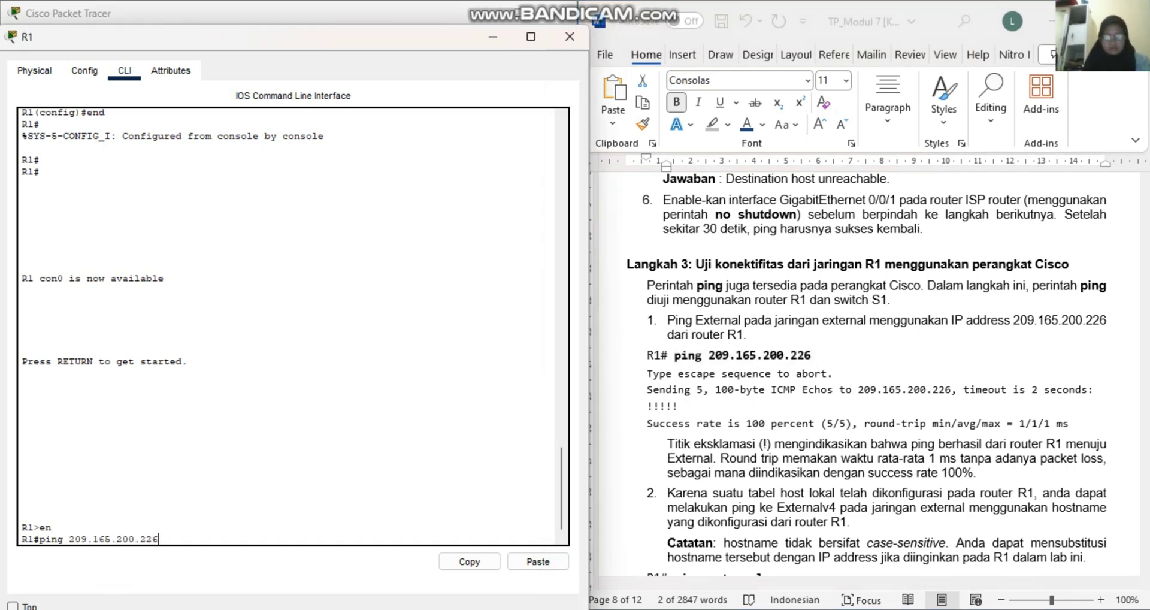
pyautogui.press('Return')
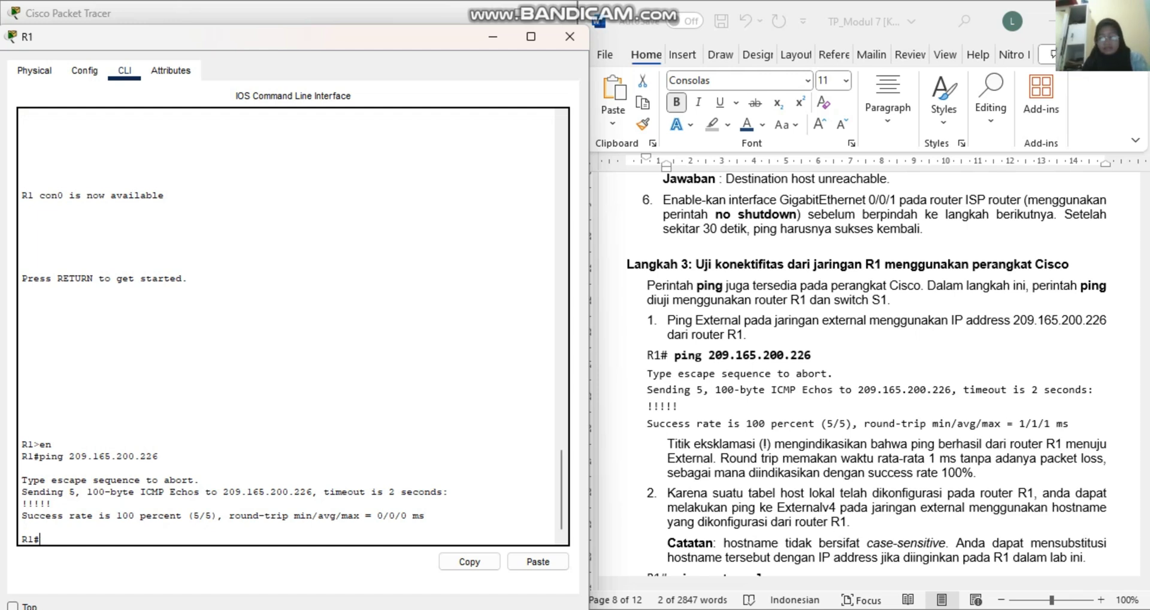
pyautogui.scroll(-5, 875, 377)
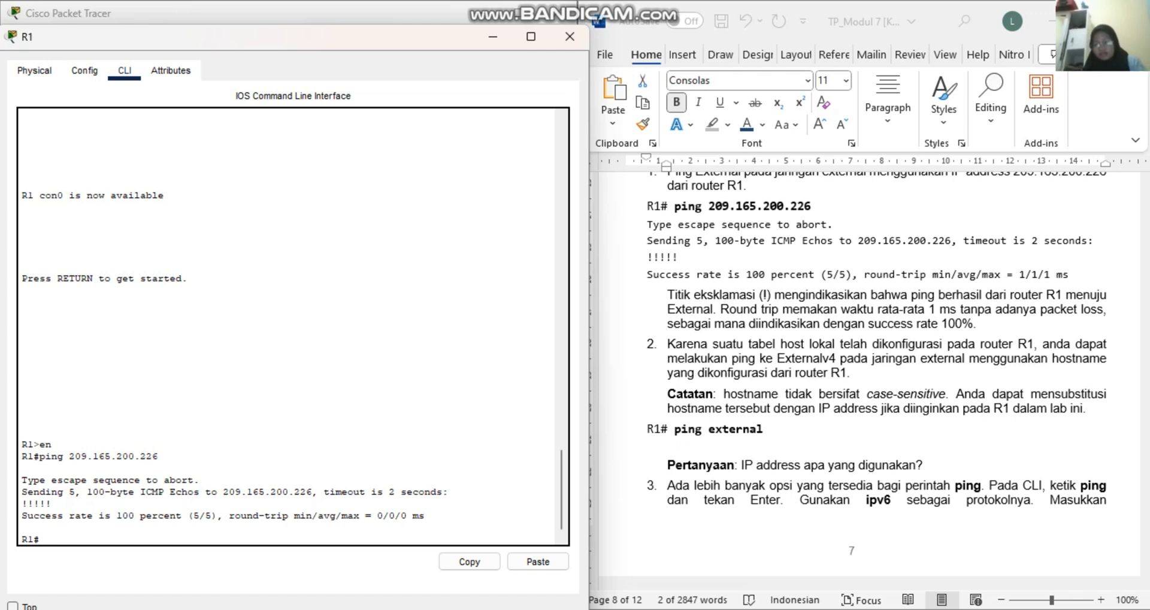
# Try to ping the host name externalv4 from R1's command line.
pyautogui.write('ping')
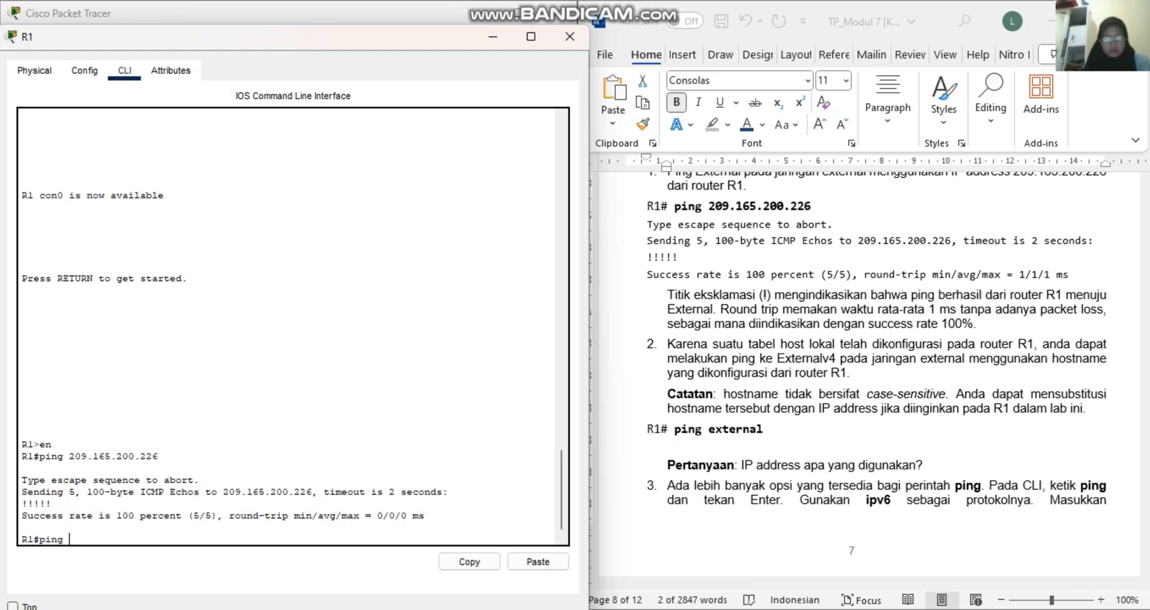
pyautogui.write(' external')
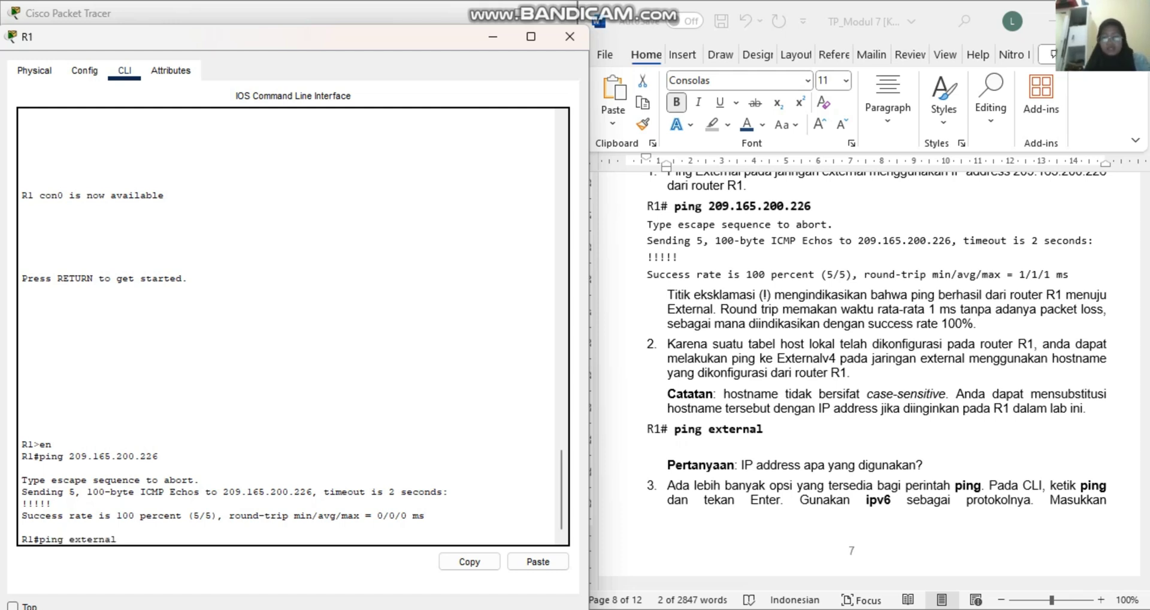
pyautogui.write('v4')
pyautogui.press('Return')
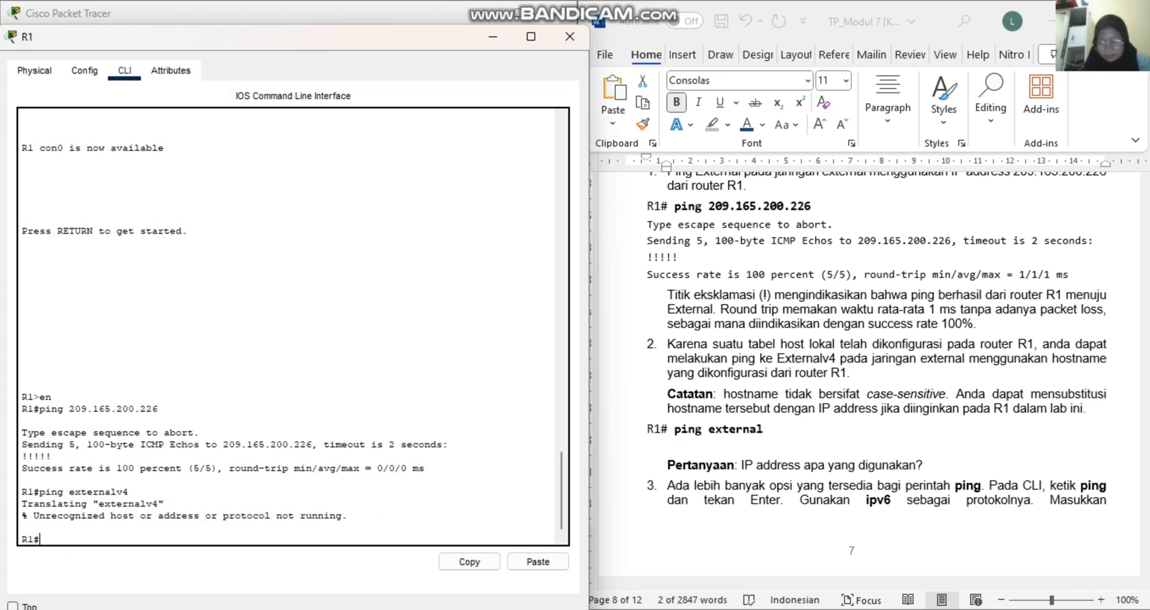
# Ping the host name Externalv4, with a capital E, from R1's command line.
pyautogui.write('ping')
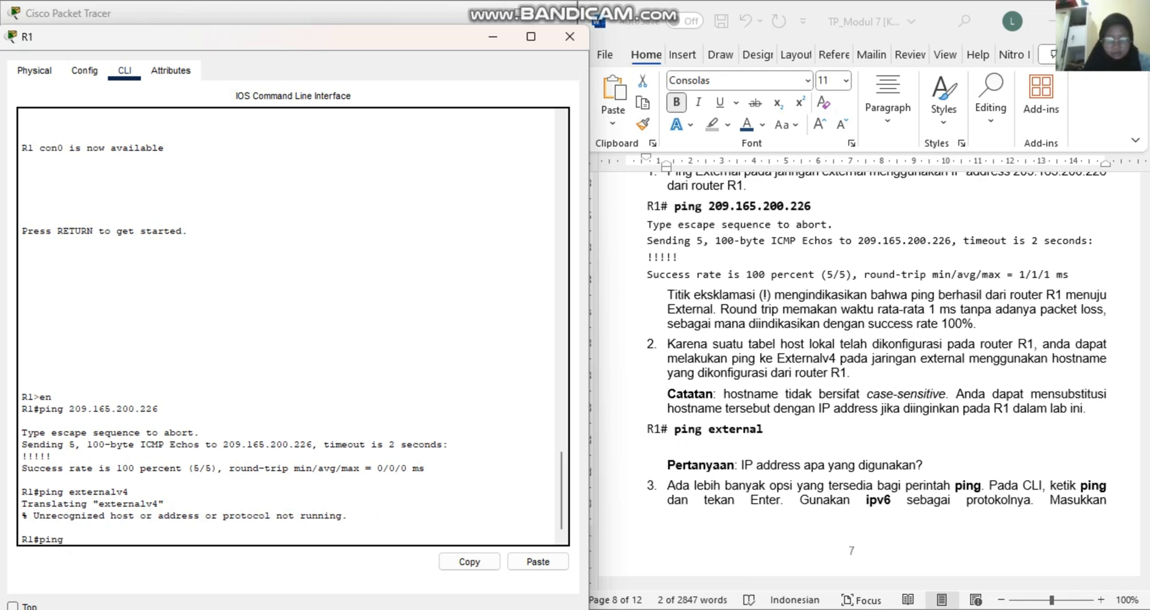
pyautogui.write(' Externalv4')
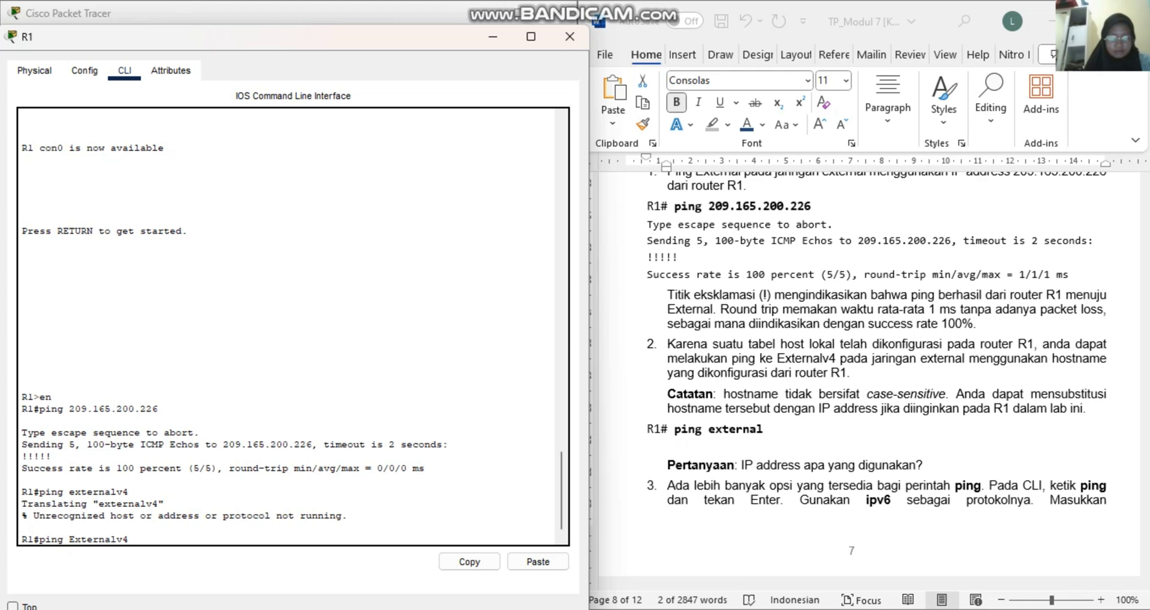
pyautogui.press('Return')
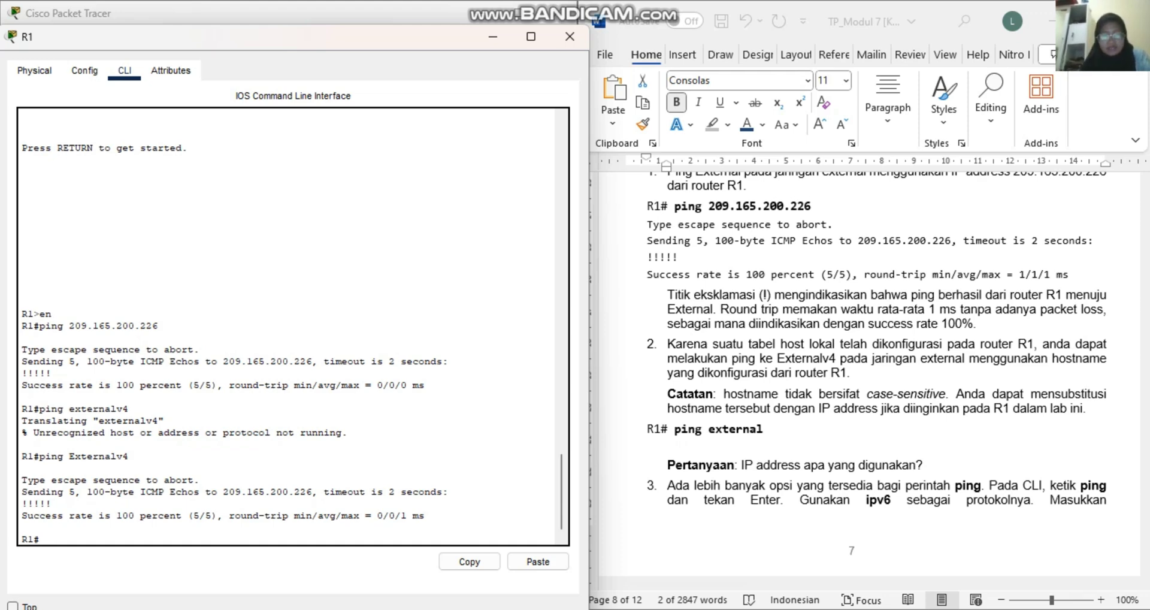
# Copy 209.165.200.226 from the Externalv4 ping output and, in Word, paste it after a bold "Jawaban" label under the question about the IP address used.
pyautogui.moveTo(223, 491); pyautogui.dragTo(312, 480)
pyautogui.press('Return')
pyautogui.click(241, 480)
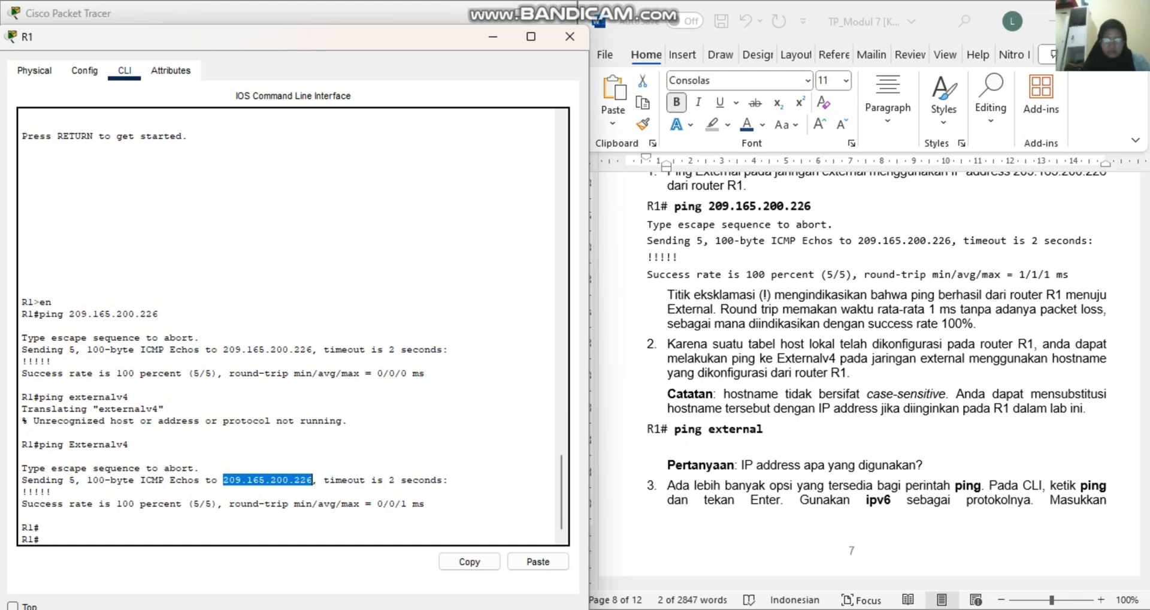
pyautogui.rightClick(304, 479)
pyautogui.click(342, 487)
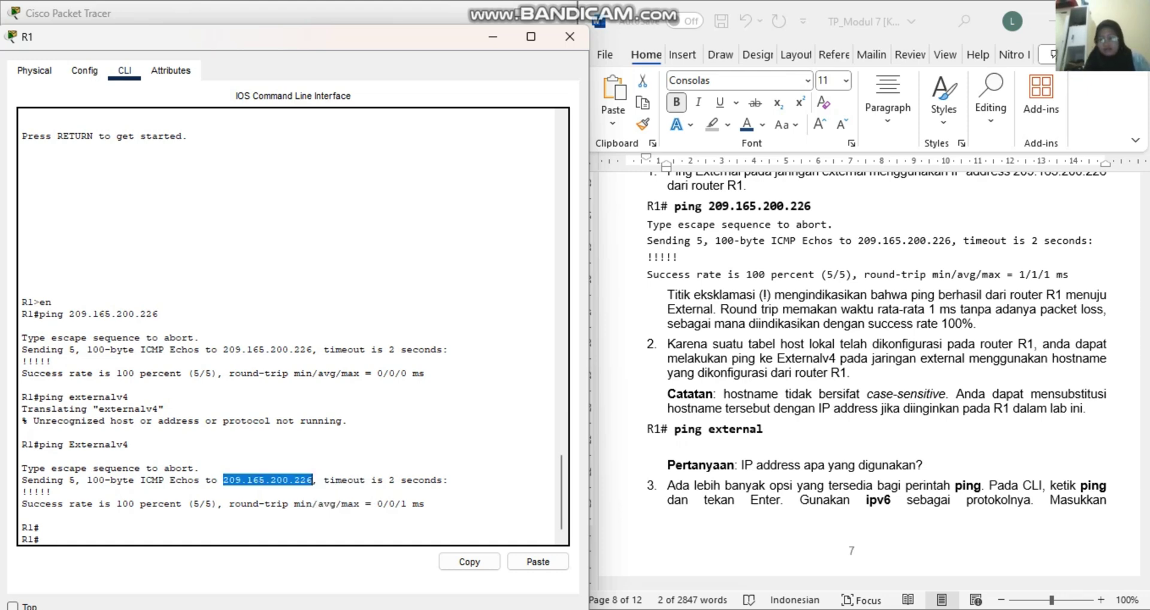
pyautogui.click(923, 465)
pyautogui.press('Return')
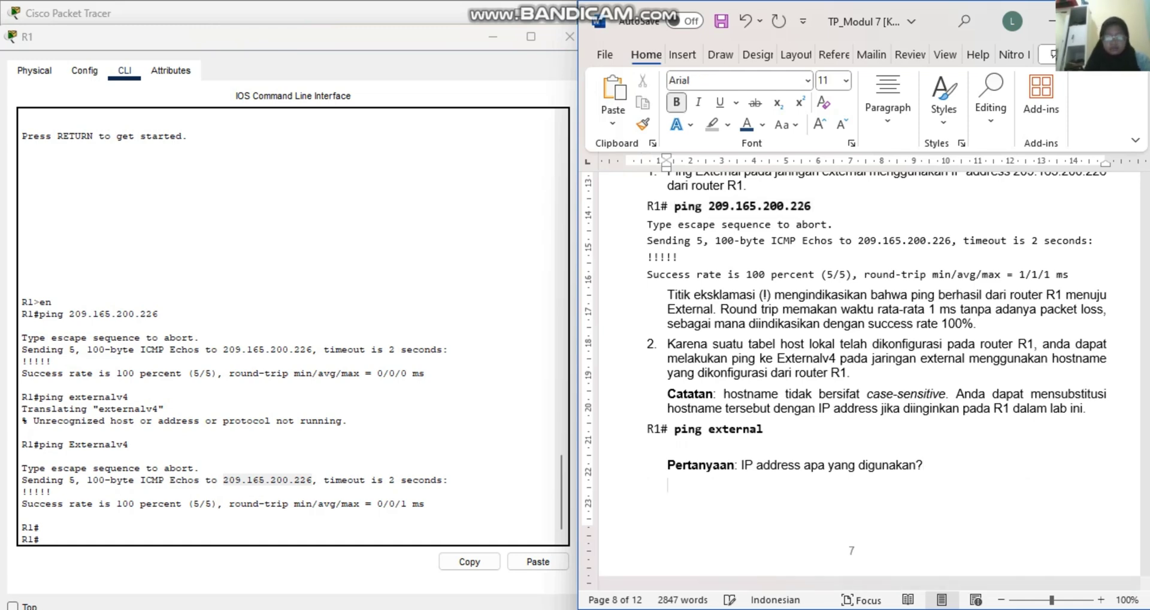
pyautogui.write('Jawaban')
pyautogui.hotkey('ctrl', 'b')
pyautogui.write(':')
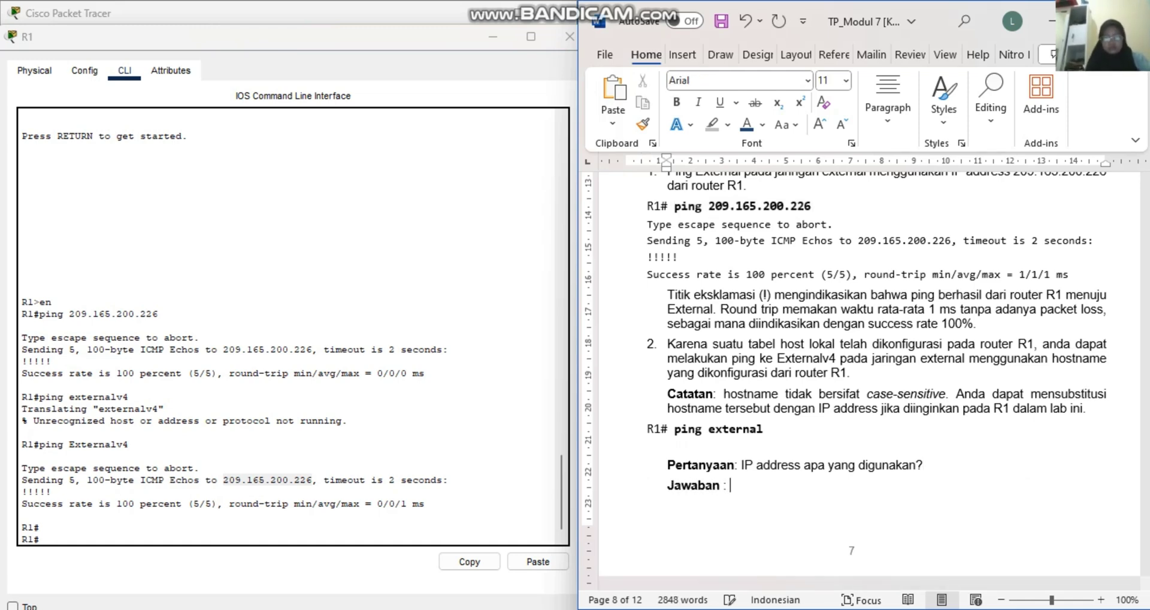
pyautogui.hotkey('ctrl', 'v')
# Switch back to Packet Tracer and start an extended ping on R1 for task 3 with ipv6 as the protocol.
pyautogui.scroll(-7, 869, 374)
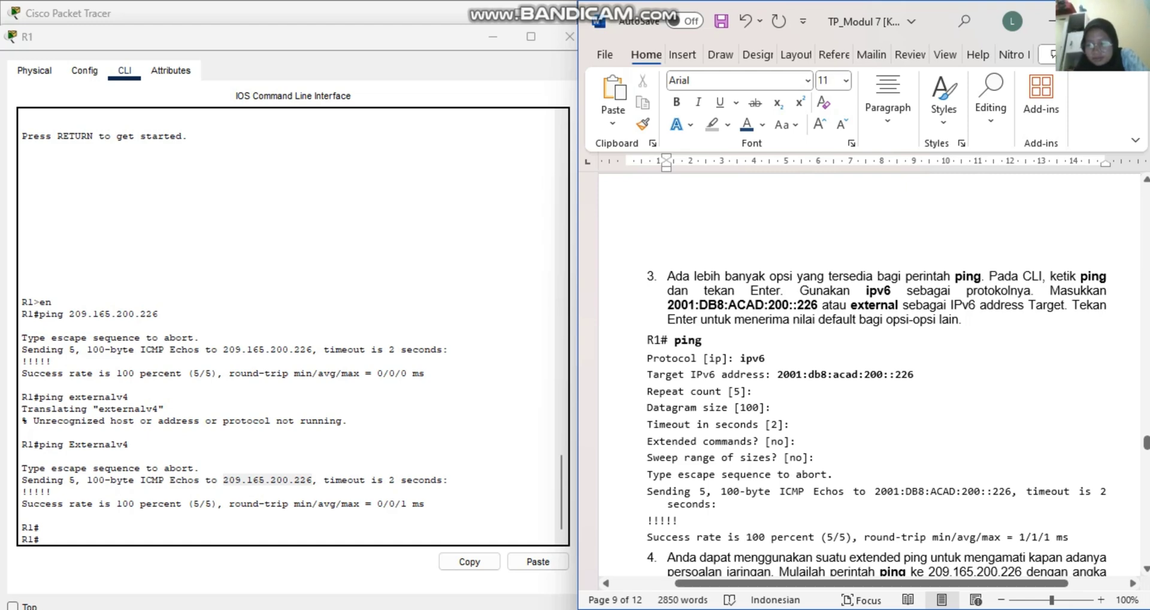
pyautogui.scroll(-2, 869, 374)
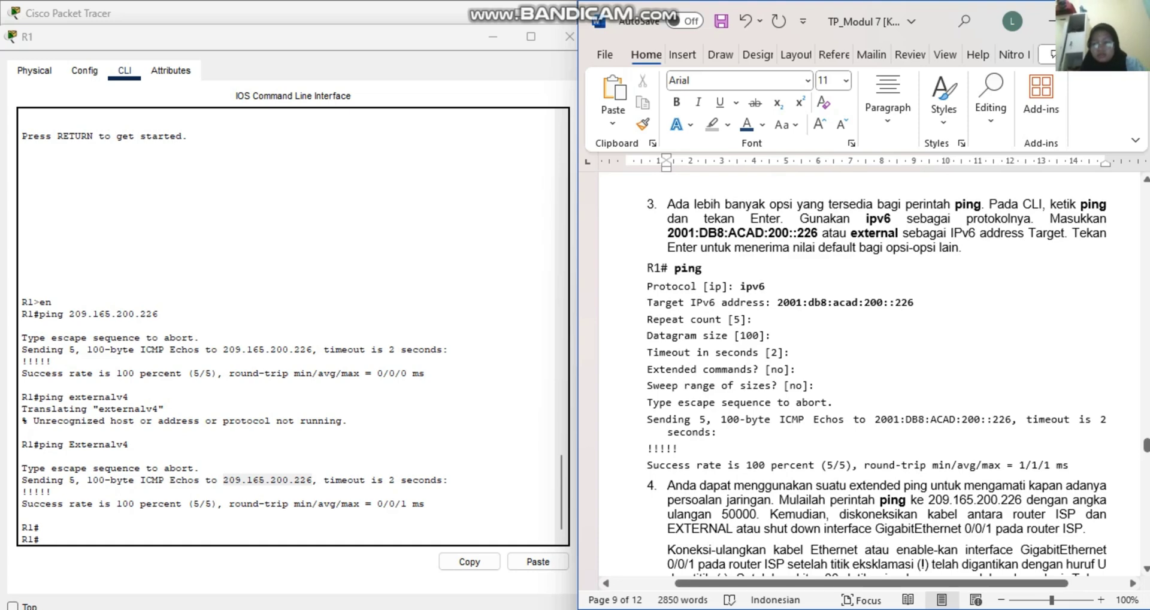
pyautogui.scroll(1, 869, 374)
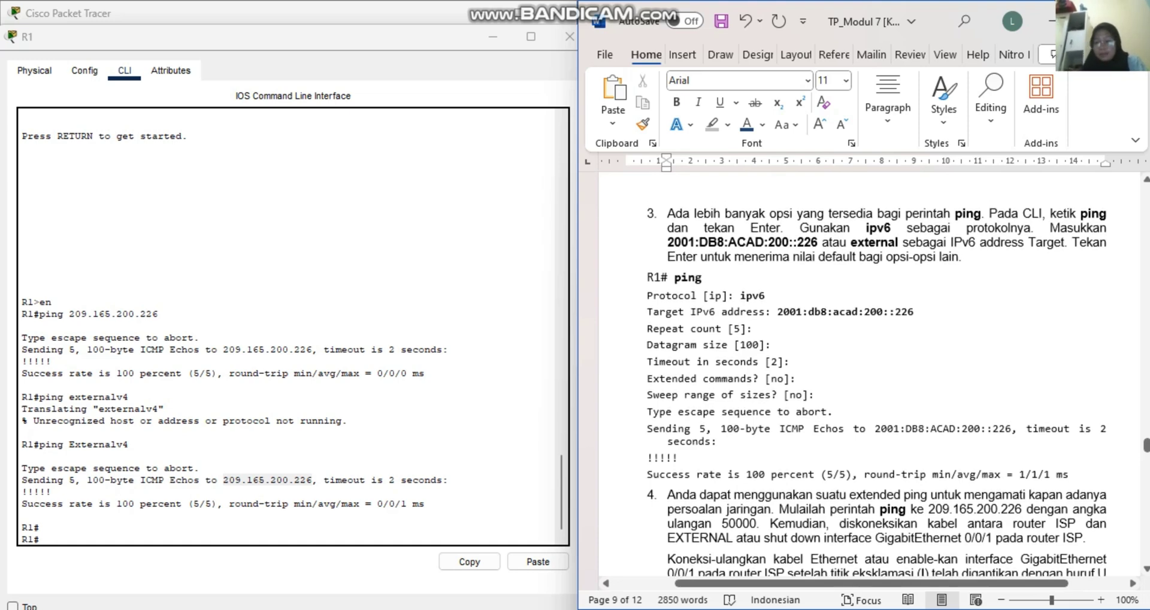
pyautogui.click(41, 539)
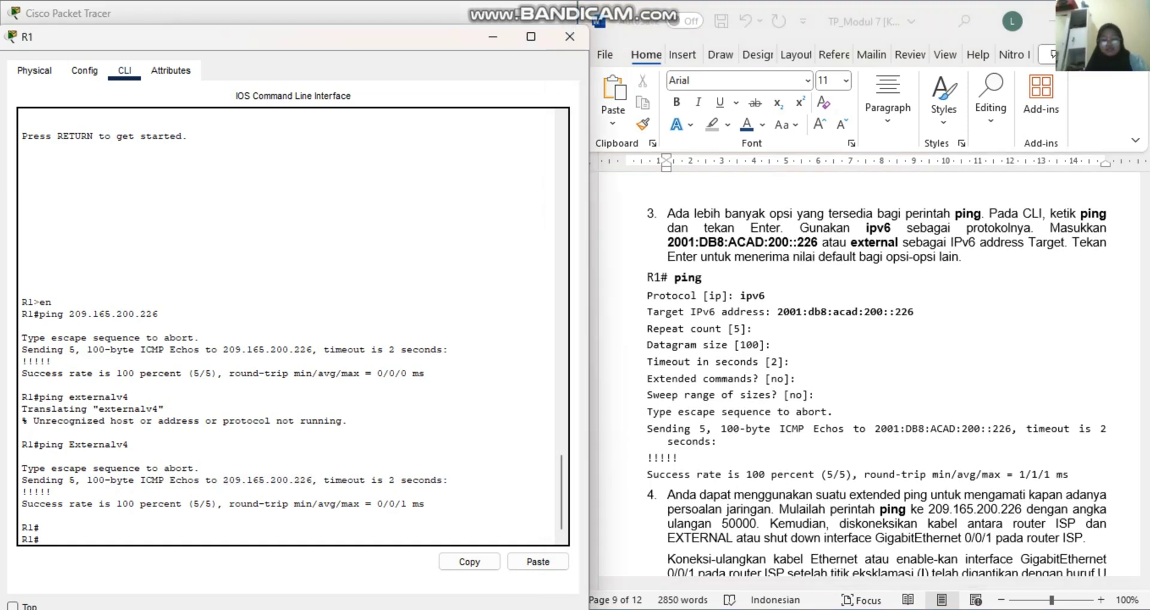
pyautogui.click(808, 539)
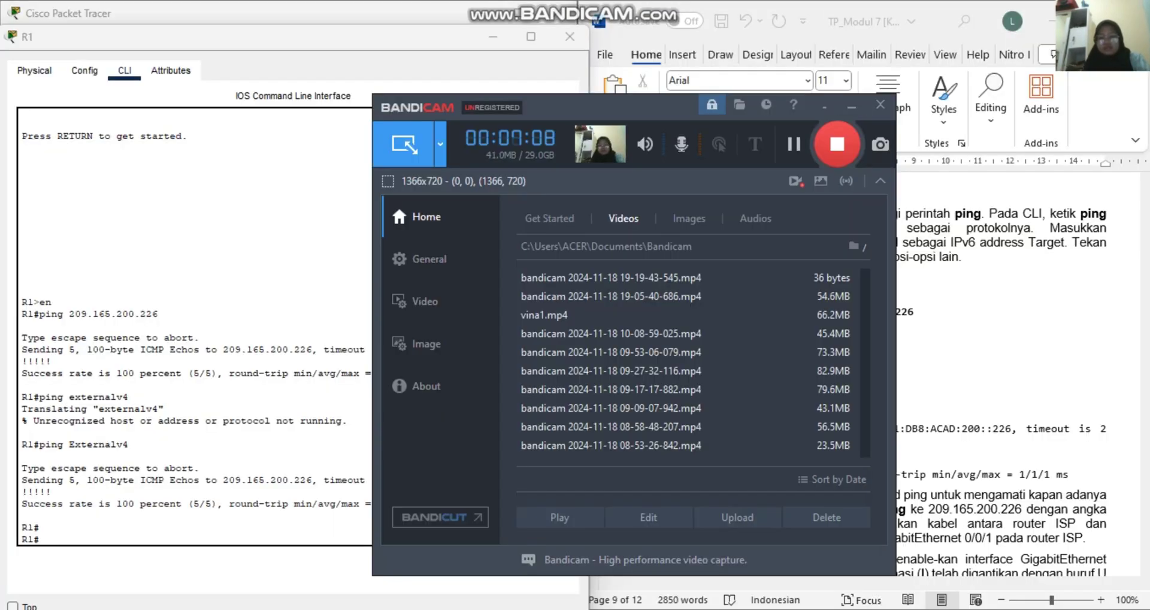
pyautogui.click(851, 105)
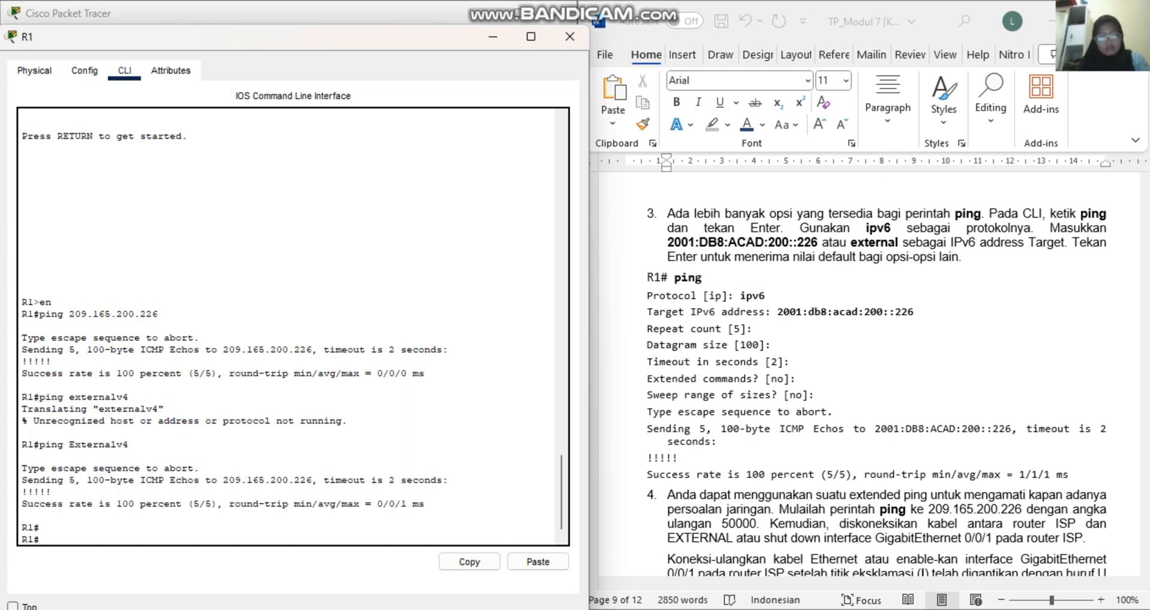
pyautogui.write('ping')
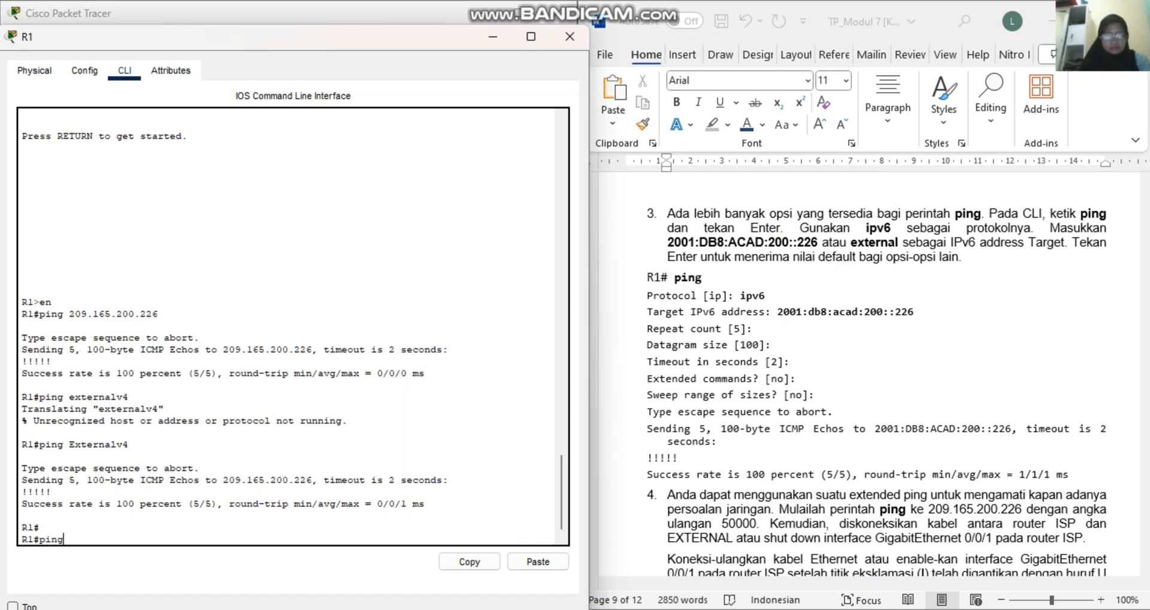
pyautogui.press('Return')
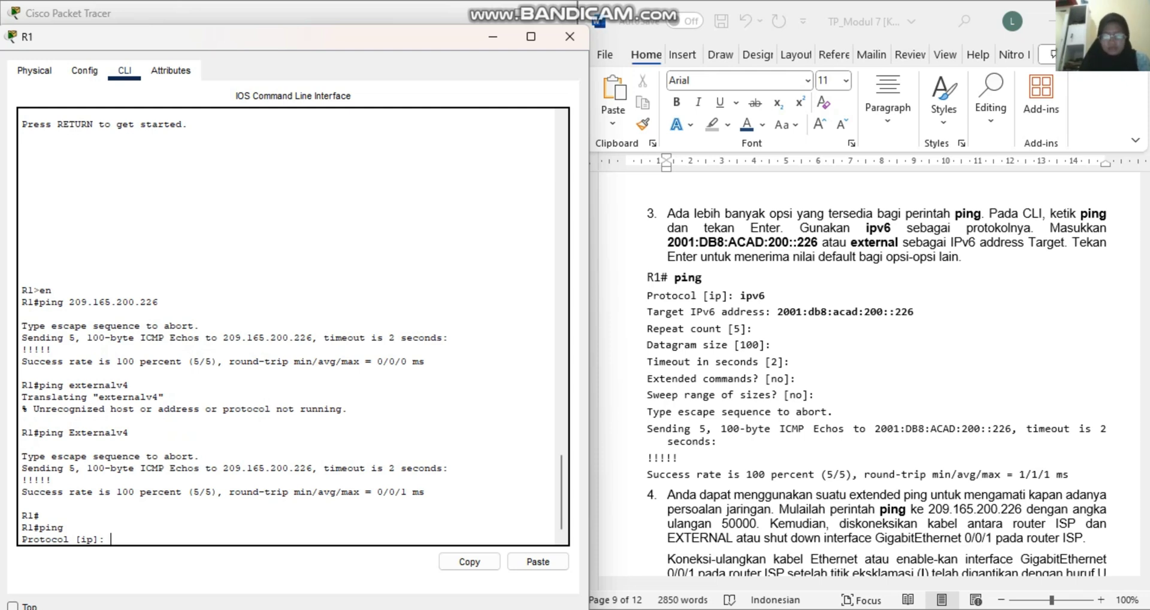
pyautogui.write('ipv6')
pyautogui.press('Return')
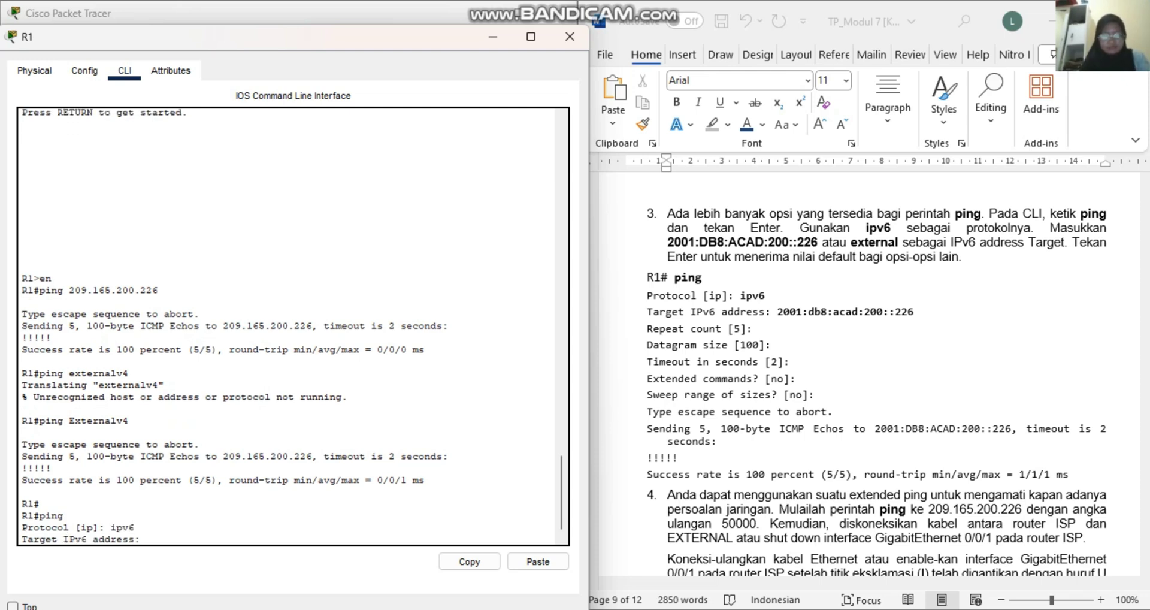
# Use 2001:db8:acad:200::226, copied from the Word instructions, as the target IPv6 address and run the ping with default values for all remaining options.
pyautogui.hotkey('alt', 'Tab')
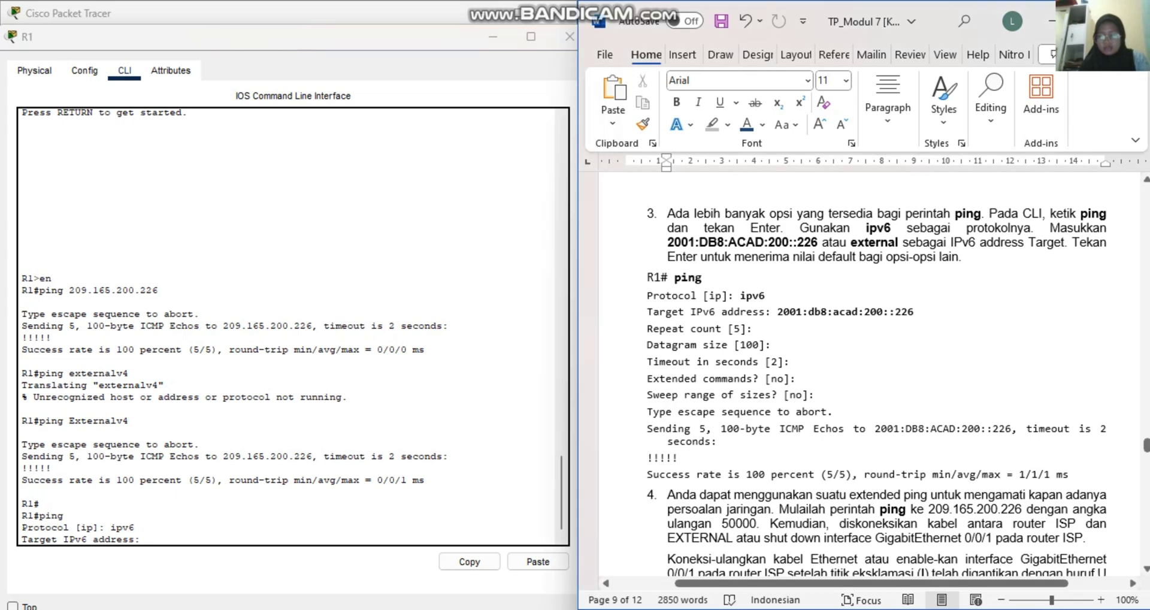
pyautogui.moveTo(777, 312); pyautogui.dragTo(913, 312)
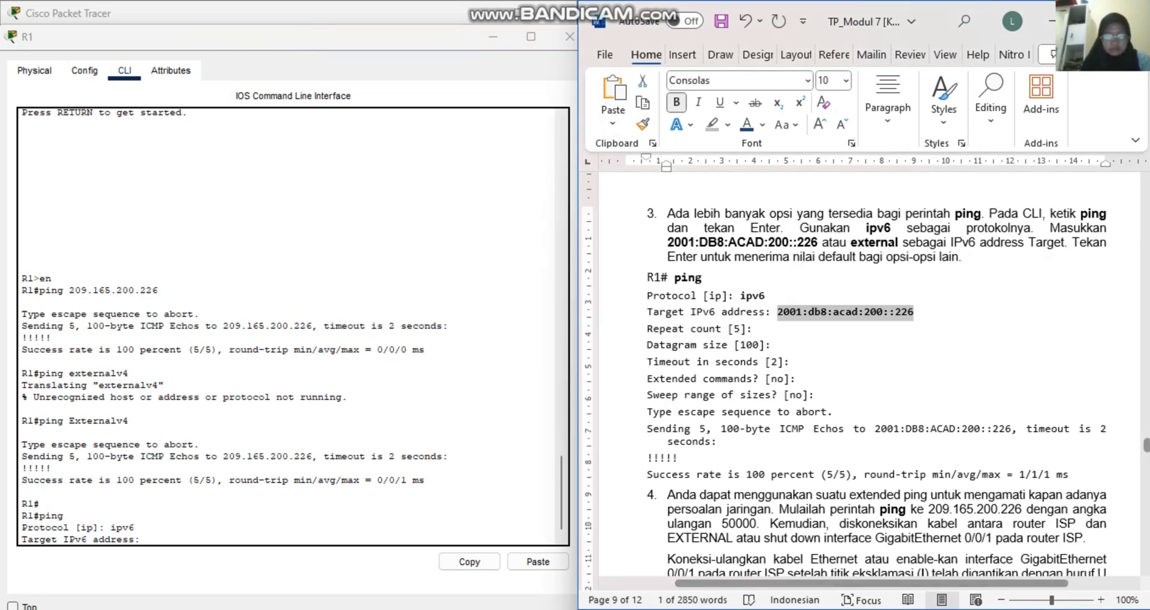
pyautogui.hotkey('alt', 'Tab')
pyautogui.rightClick(154, 544)
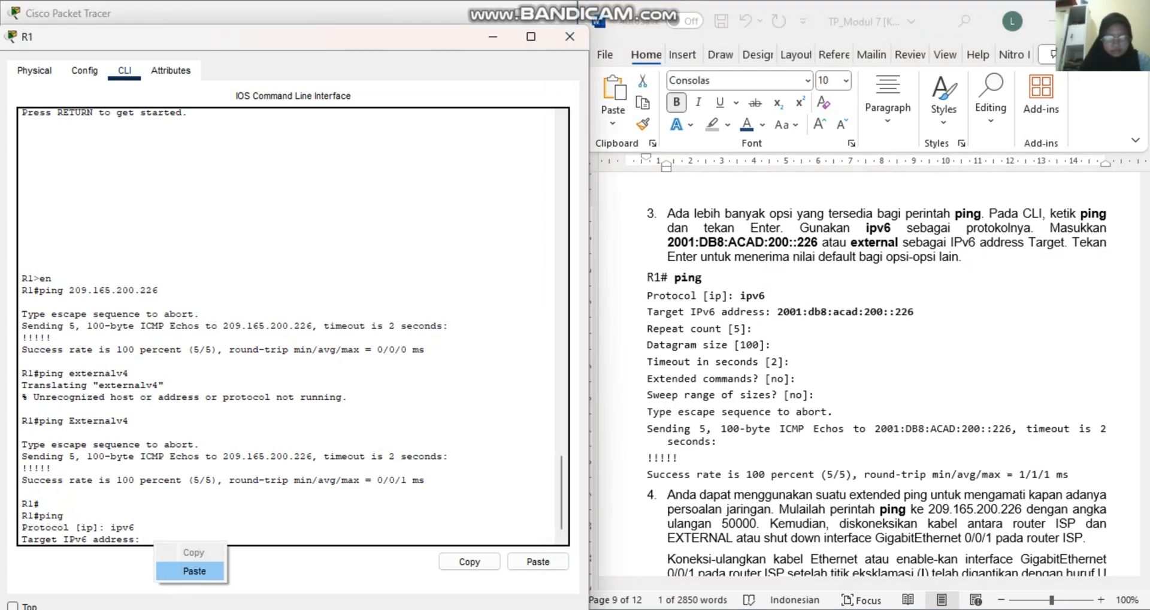
pyautogui.click(194, 571)
pyautogui.press('Return')
pyautogui.press('Return')
pyautogui.press('Return')
pyautogui.press('Return')
pyautogui.press('Return')
pyautogui.press('Return')
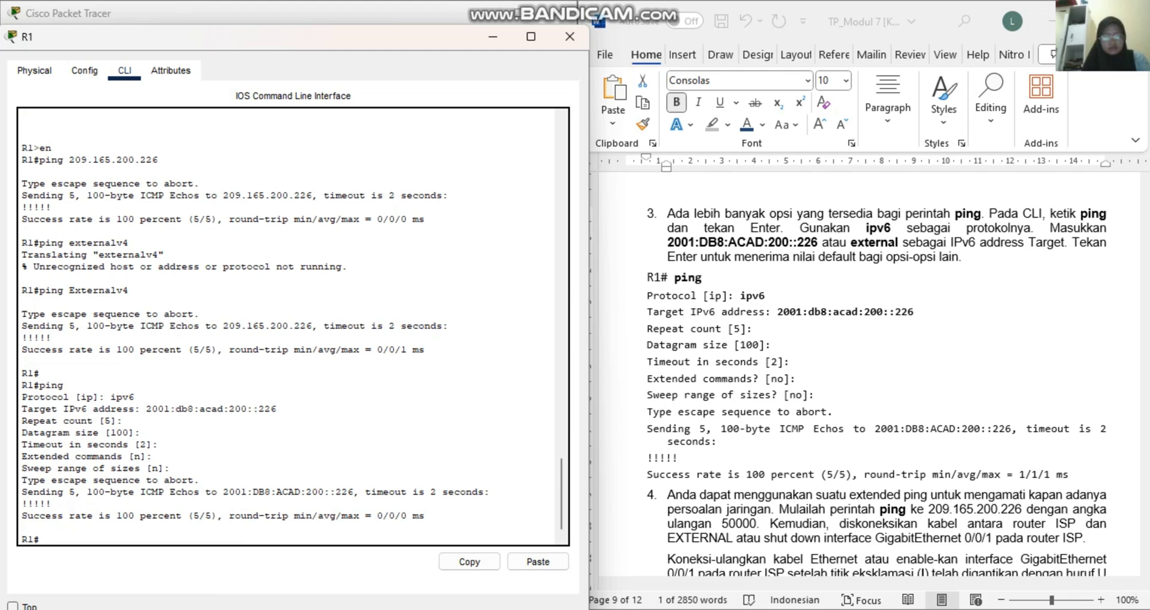
# Start another extended ping on R1 for task 4, accepting the default ip protocol.
pyautogui.scroll(-1, 868, 372)
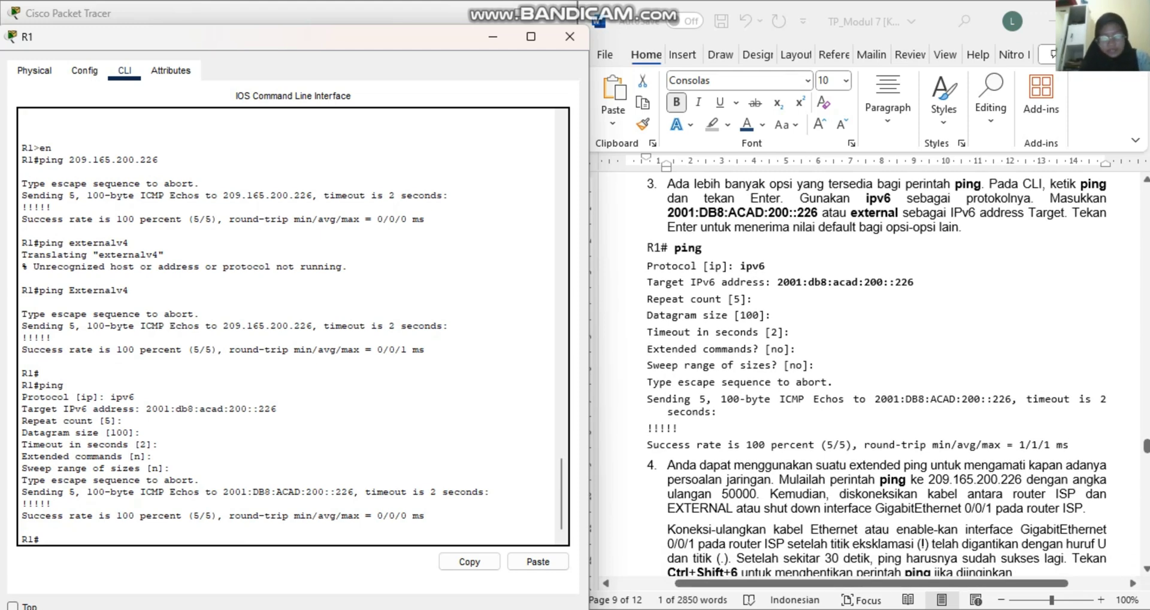
pyautogui.scroll(-5, 877, 371)
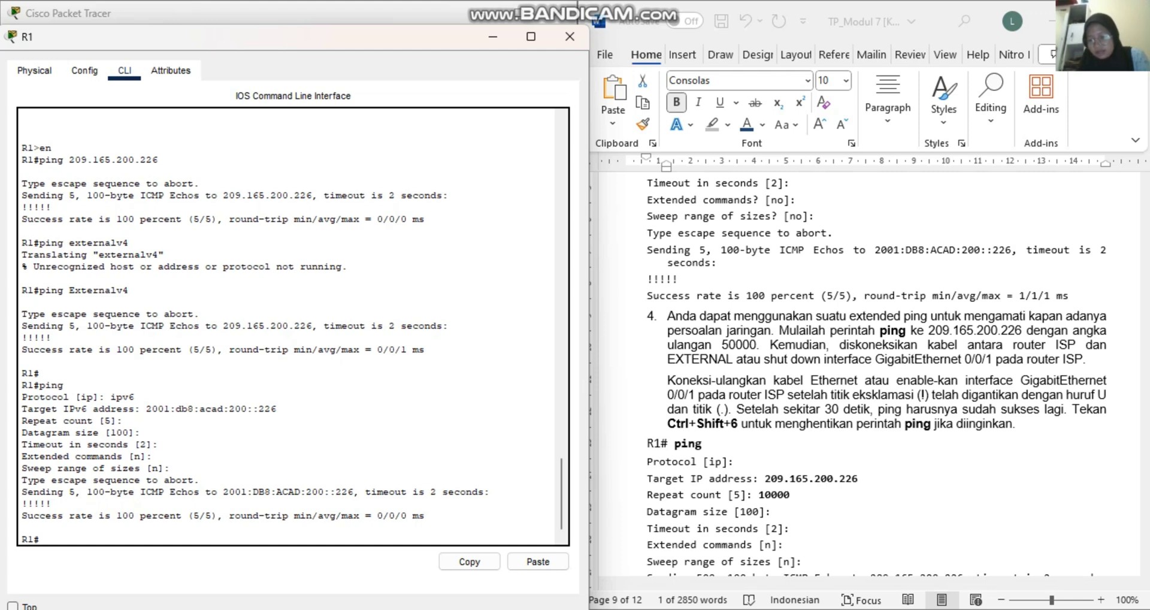
pyautogui.scroll(-3, 876, 370)
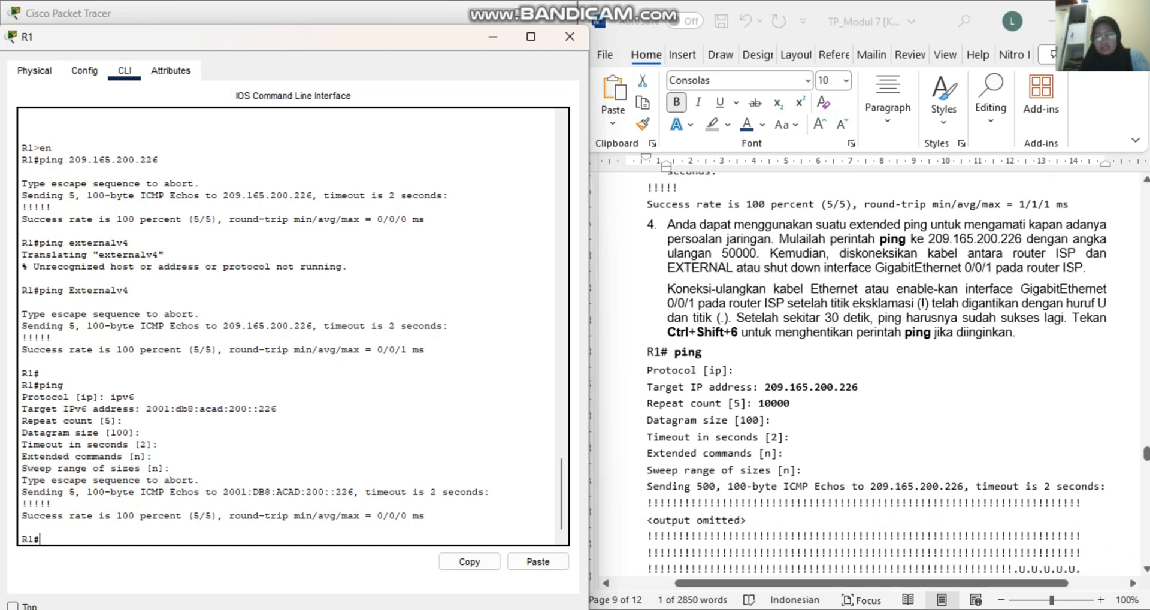
pyautogui.write('ping')
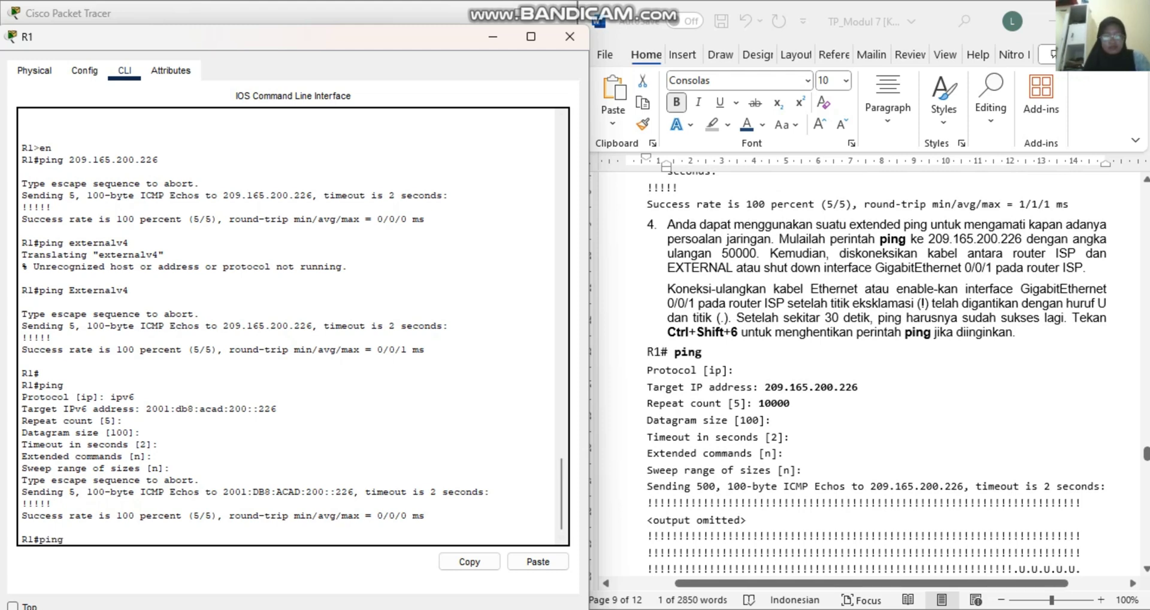
pyautogui.press('Return')
pyautogui.press('Return')
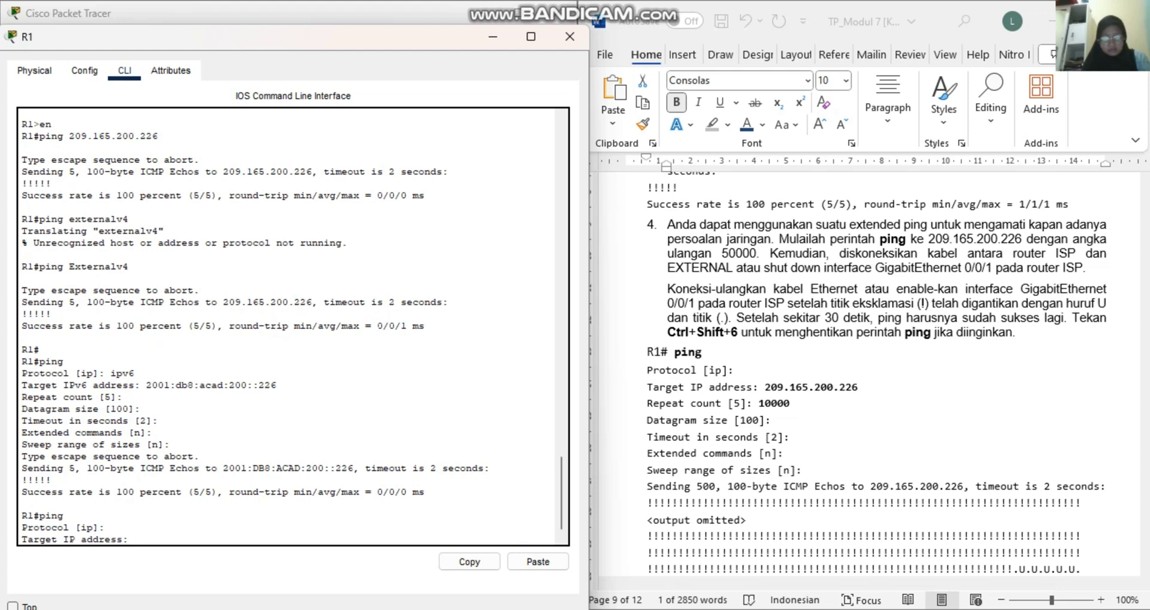
# Copy 209.165.200.226 from the task 4 example in Word and enter it as the extended ping's target IP address.
pyautogui.hotkey('alt', 'Tab')
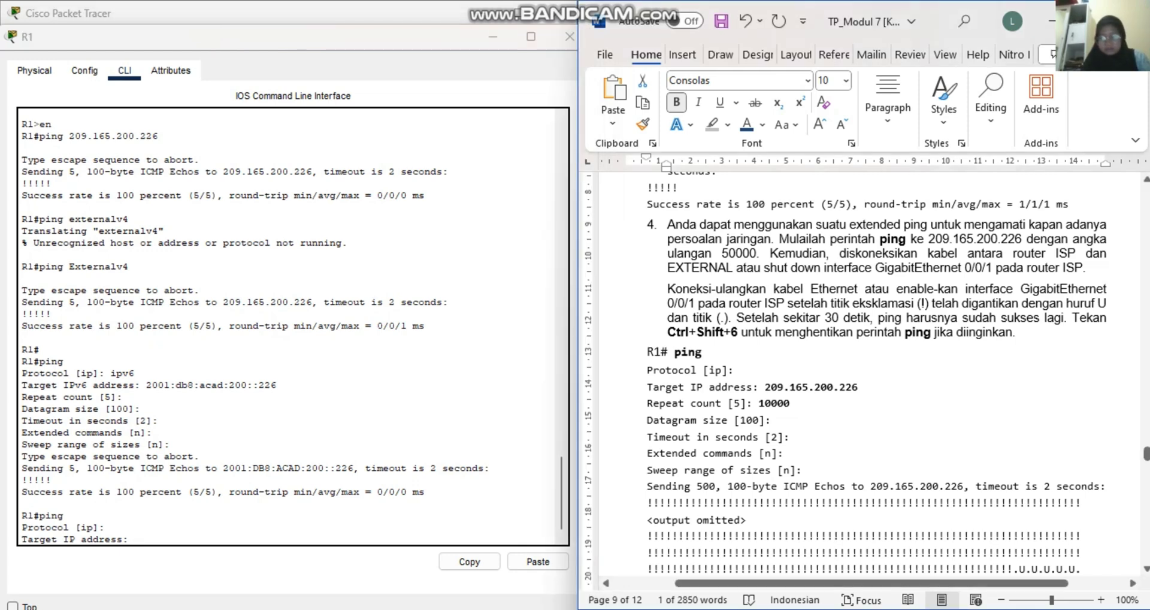
pyautogui.moveTo(764, 387); pyautogui.dragTo(857, 387)
pyautogui.press('super+c')
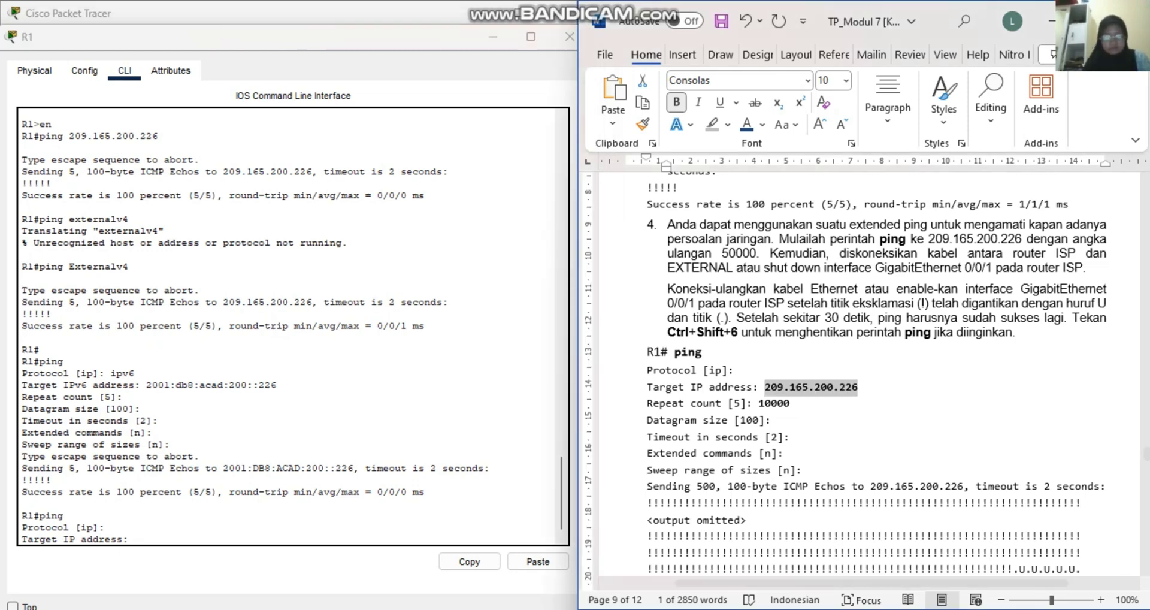
pyautogui.hotkey('alt', 'Tab')
pyautogui.rightClick(138, 538)
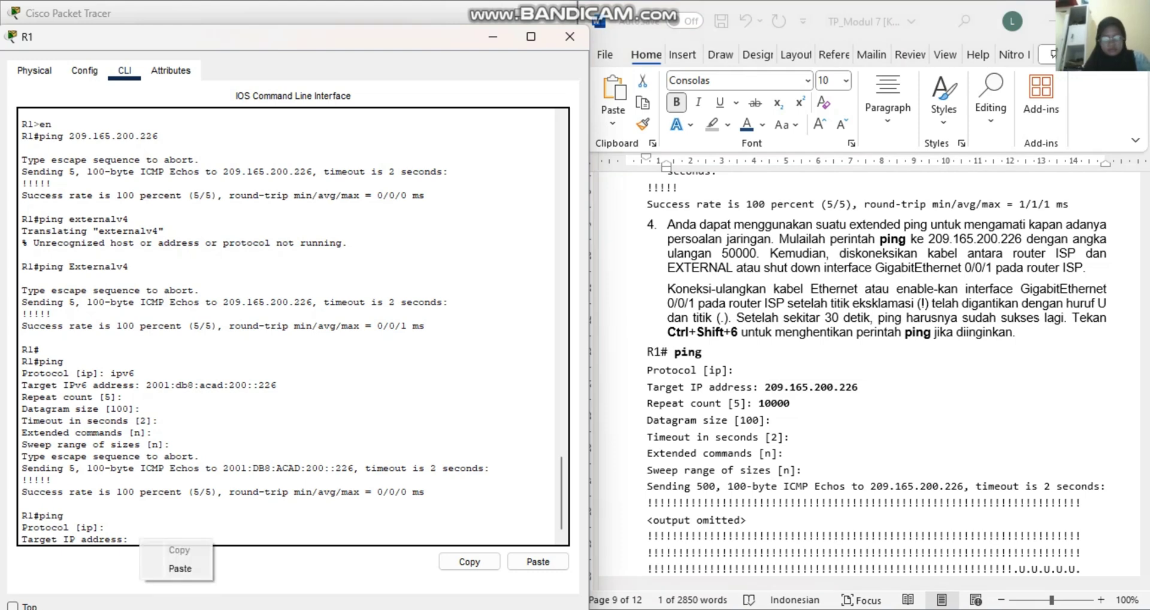
pyautogui.click(174, 569)
pyautogui.press('Return')
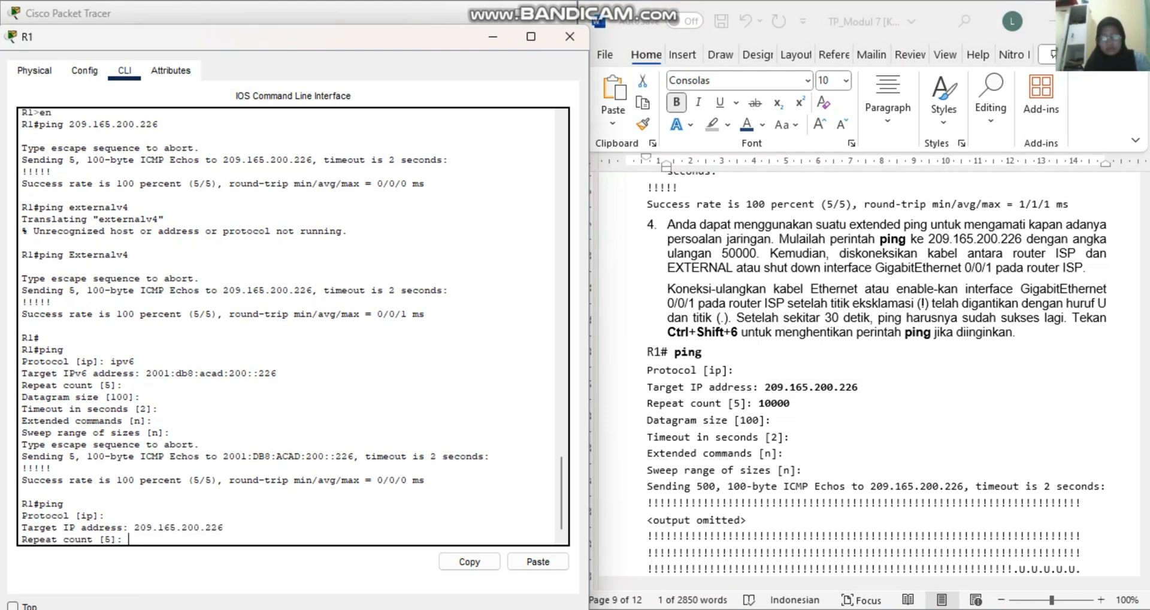
# Set the repeat count to 10000 and run the ping with default values for the remaining options.
pyautogui.write('10000')
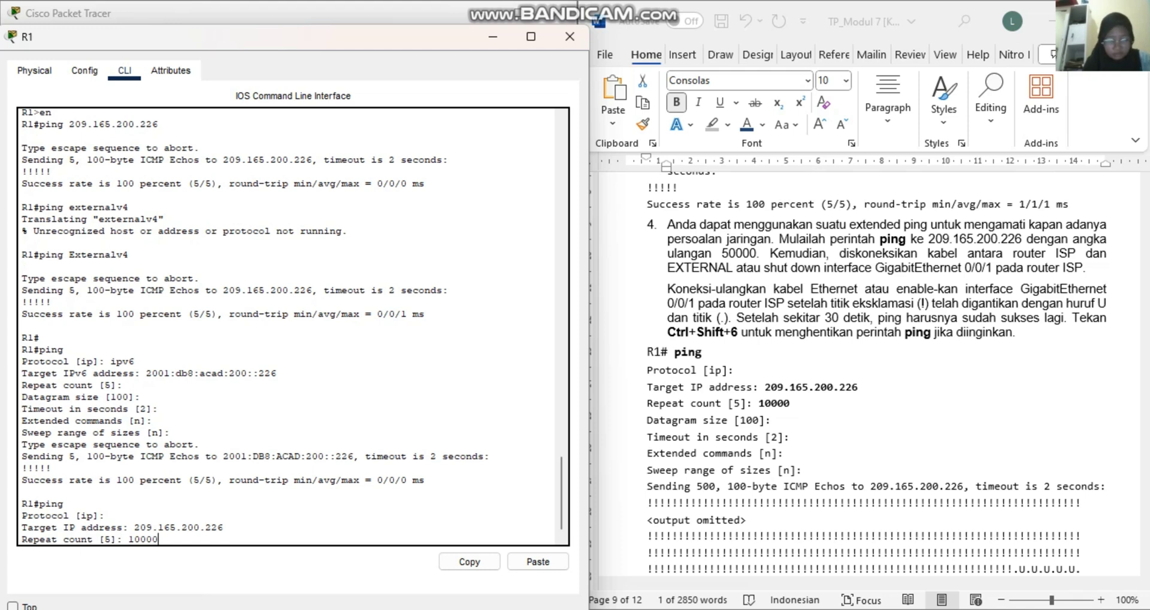
pyautogui.press('Return')
pyautogui.press('Return')
pyautogui.press('Return')
pyautogui.press('Return')
pyautogui.press('Return')
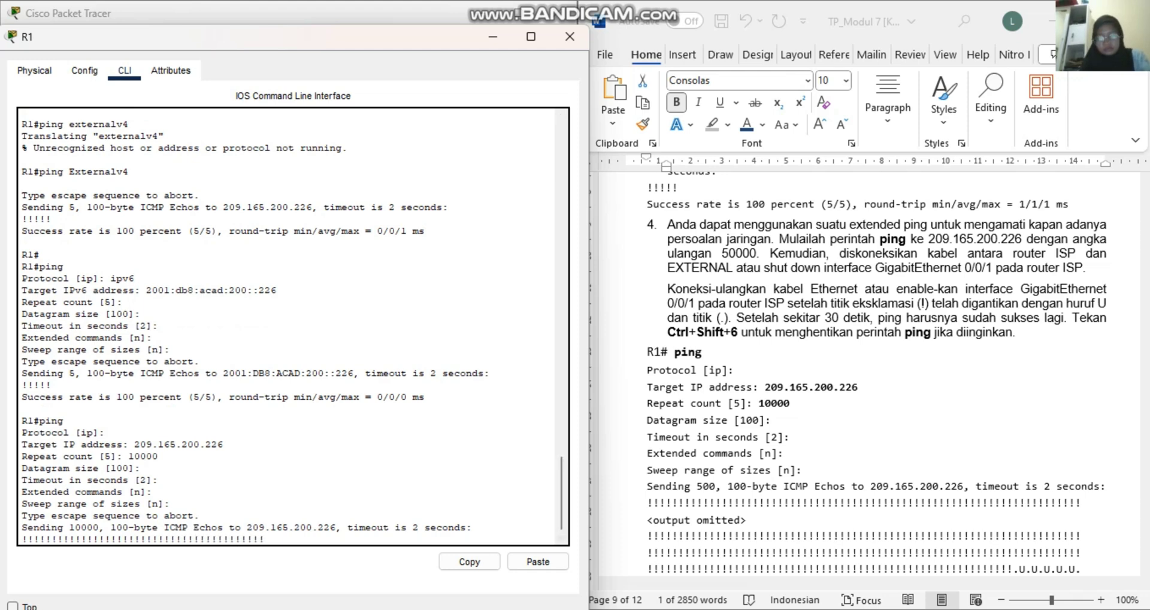
pyautogui.scroll(2, 868, 371)
pyautogui.scroll(1, 868, 372)
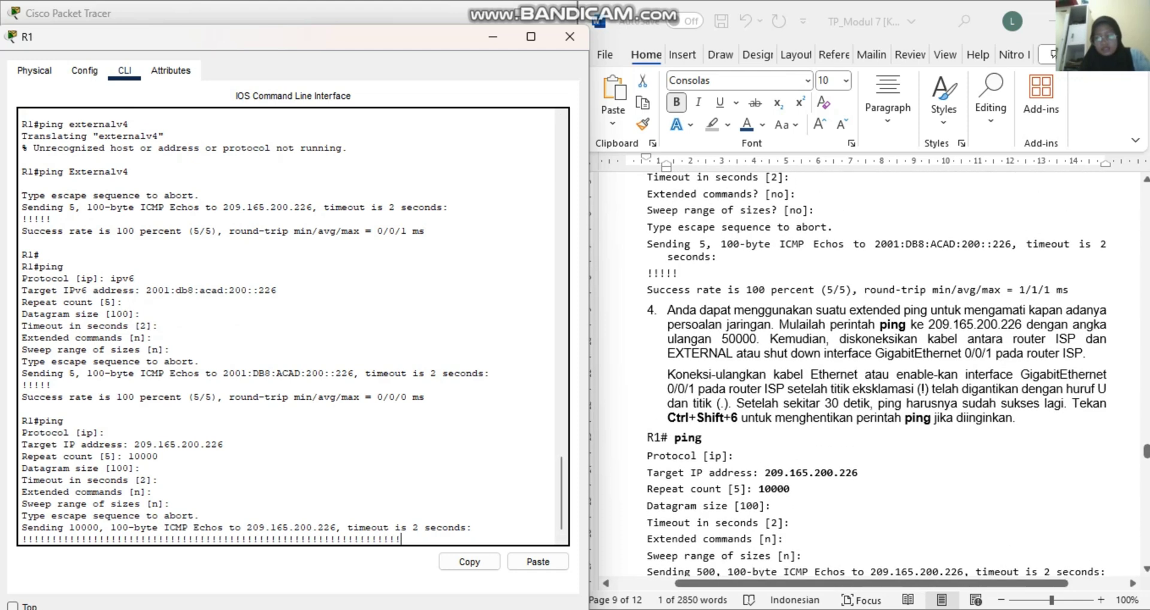
# Disconnect the cable between ISP and External while R1's ping runs, and reconnect it to ISP's GigabitEthernet0/0/1 port.
pyautogui.hotkey('alt', 'Tab')
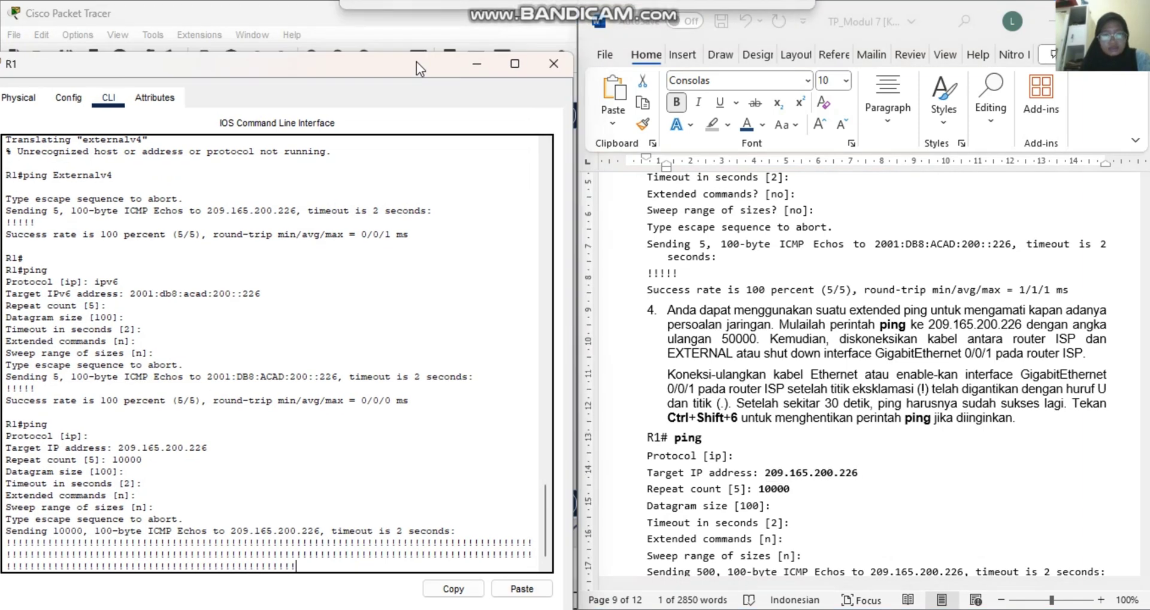
pyautogui.moveTo(431, 36); pyautogui.dragTo(971, 42)
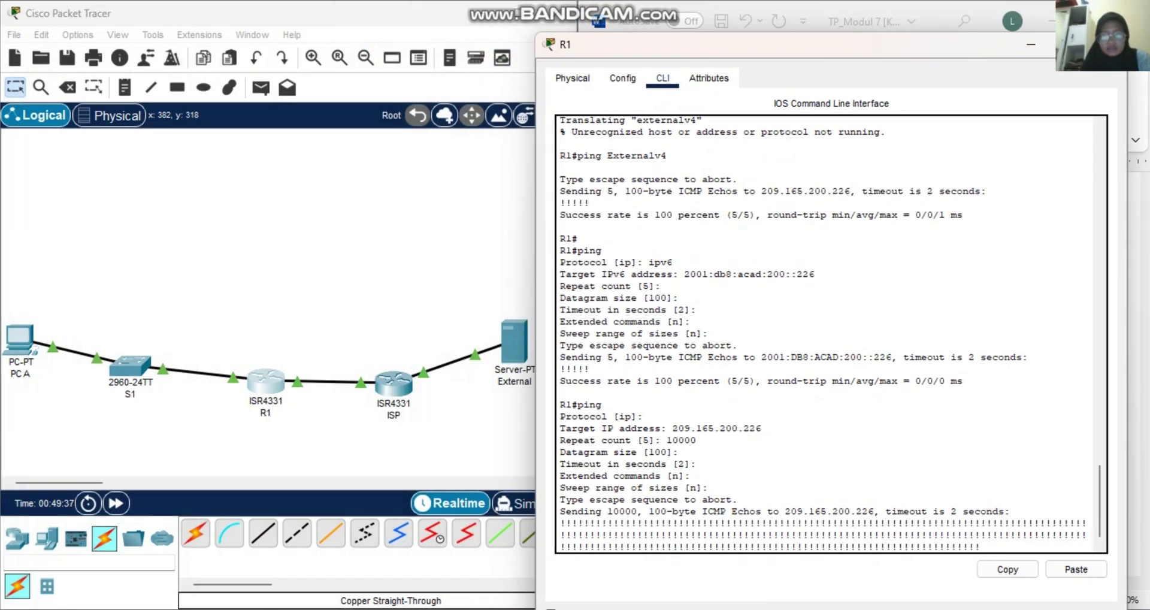
pyautogui.click(422, 373)
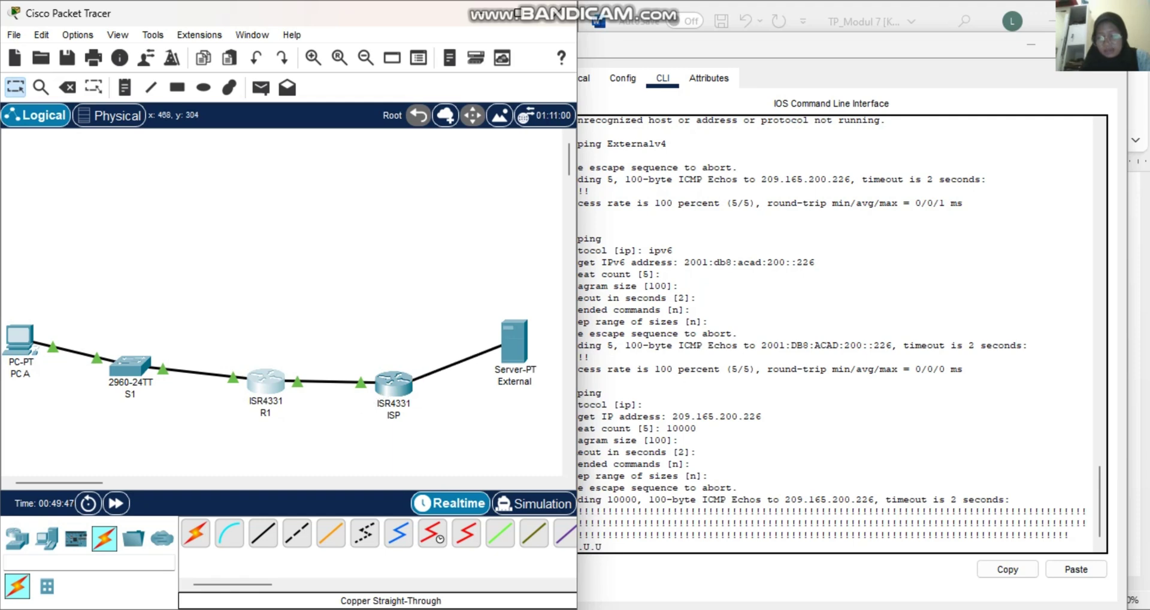
pyautogui.click(397, 386)
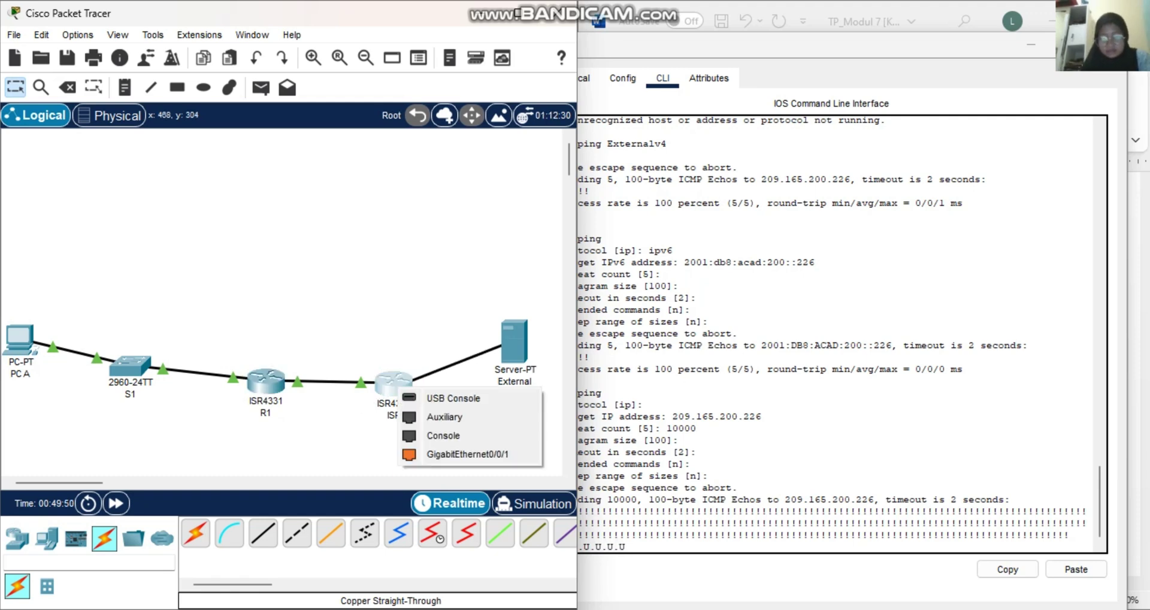
pyautogui.click(461, 454)
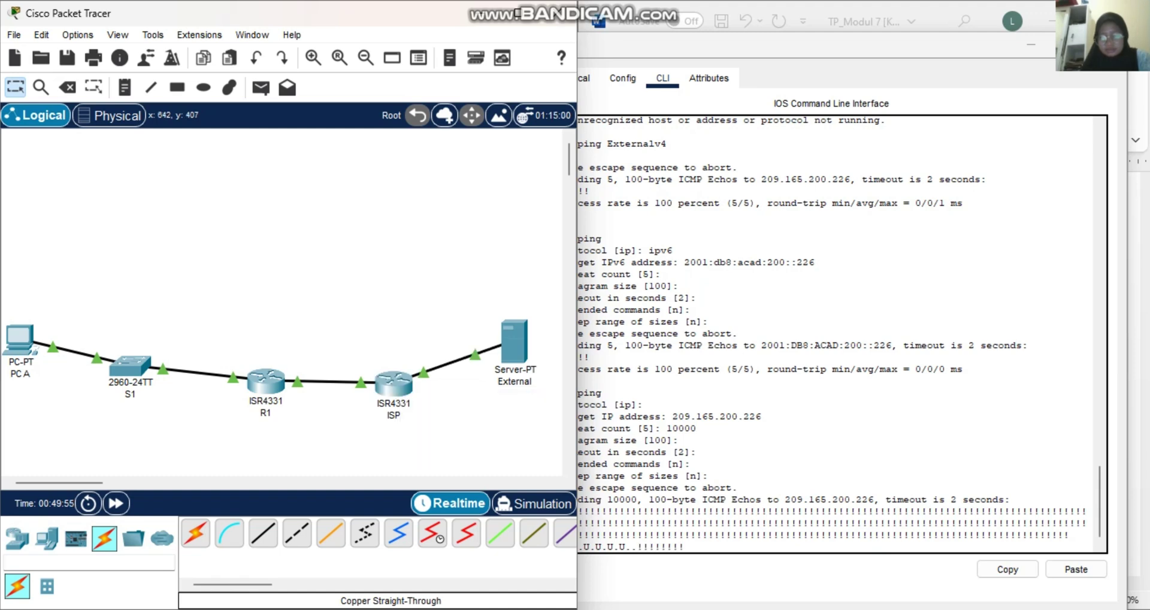
# Return to R1's command line, compare the ping output with the task 4 example in Word, and abort the running ping.
pyautogui.click(662, 79)
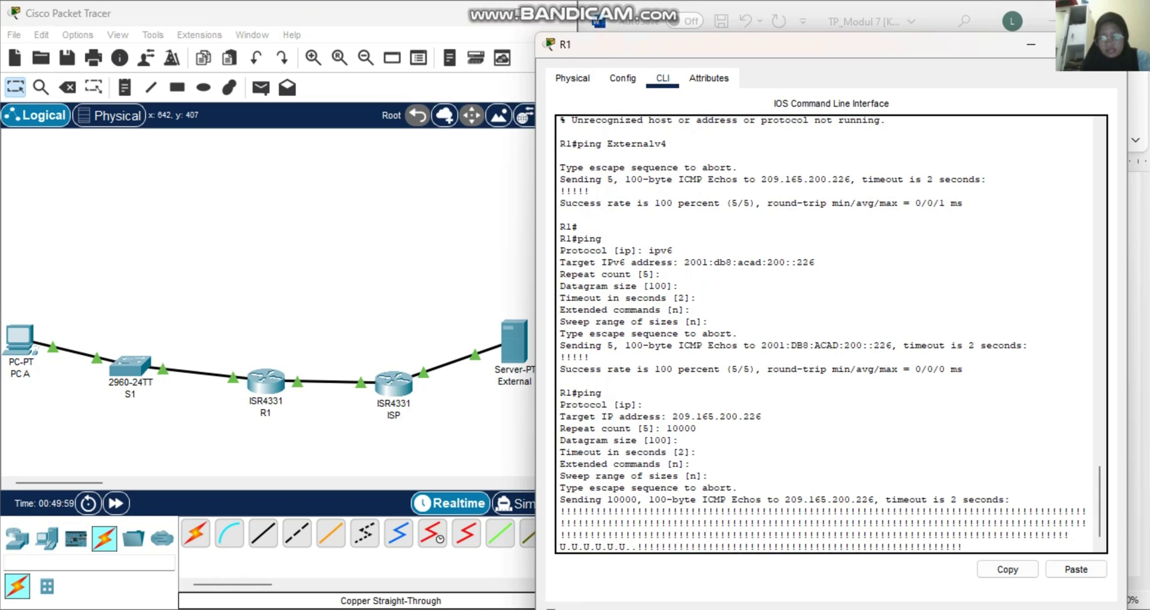
pyautogui.moveTo(777, 52); pyautogui.dragTo(246, 86)
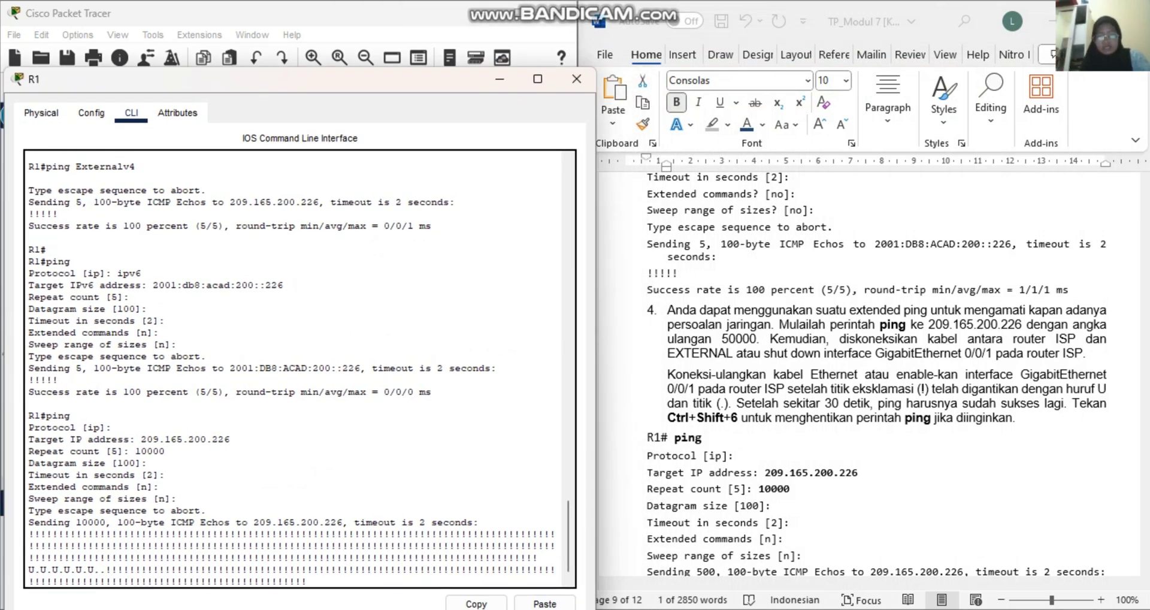
pyautogui.scroll(-1, 874, 372)
pyautogui.scroll(-3, 874, 372)
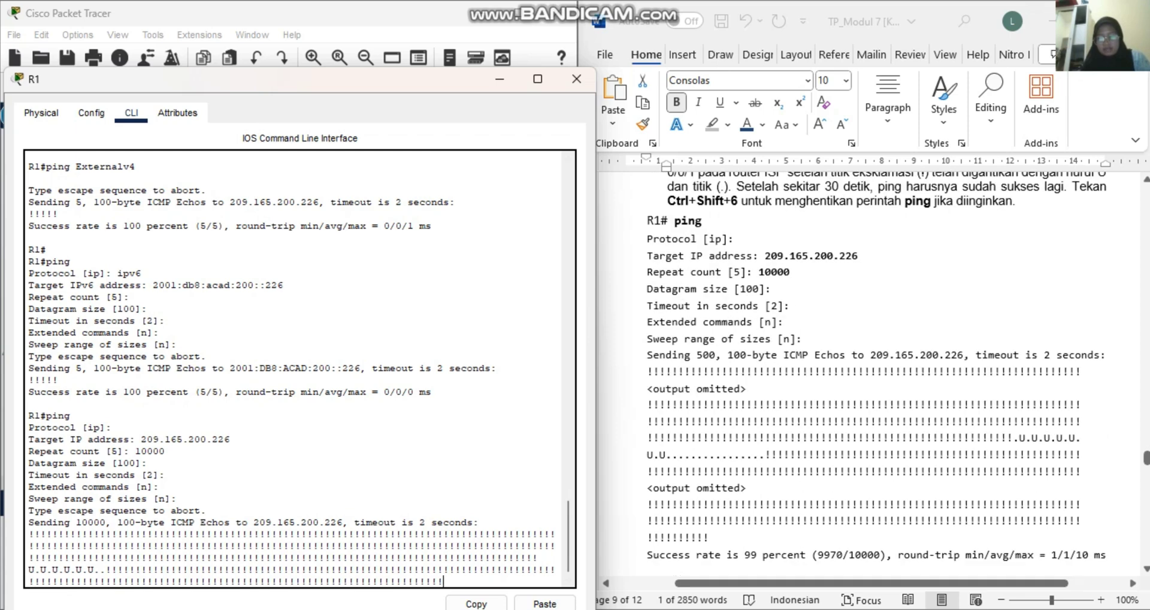
pyautogui.scroll(3, 874, 372)
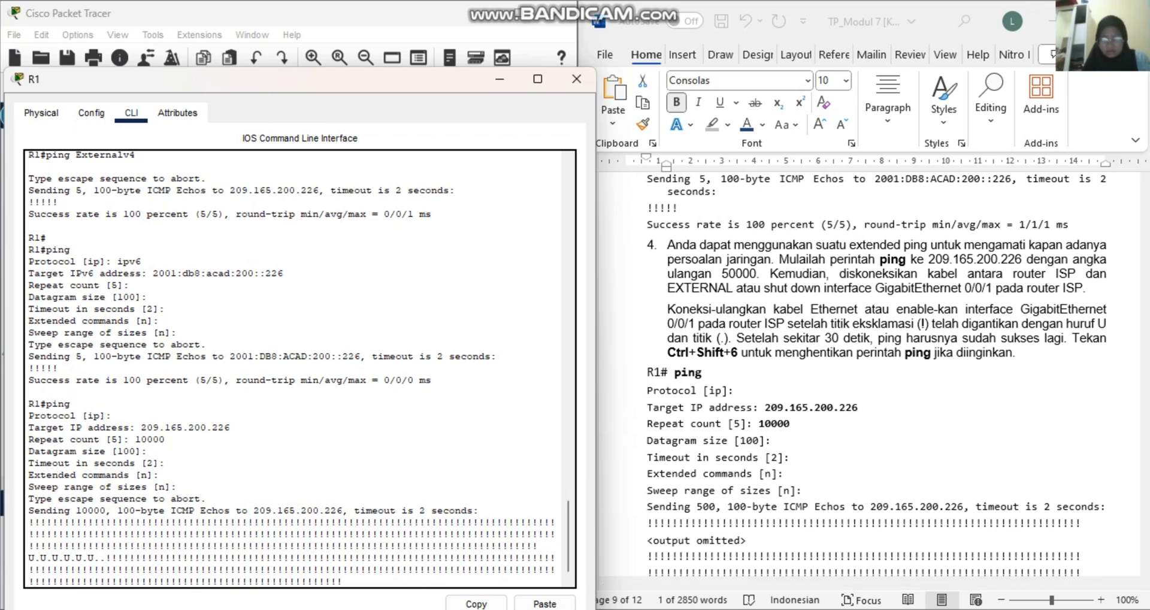
pyautogui.hotkey('ctrl', 'shift', '6')
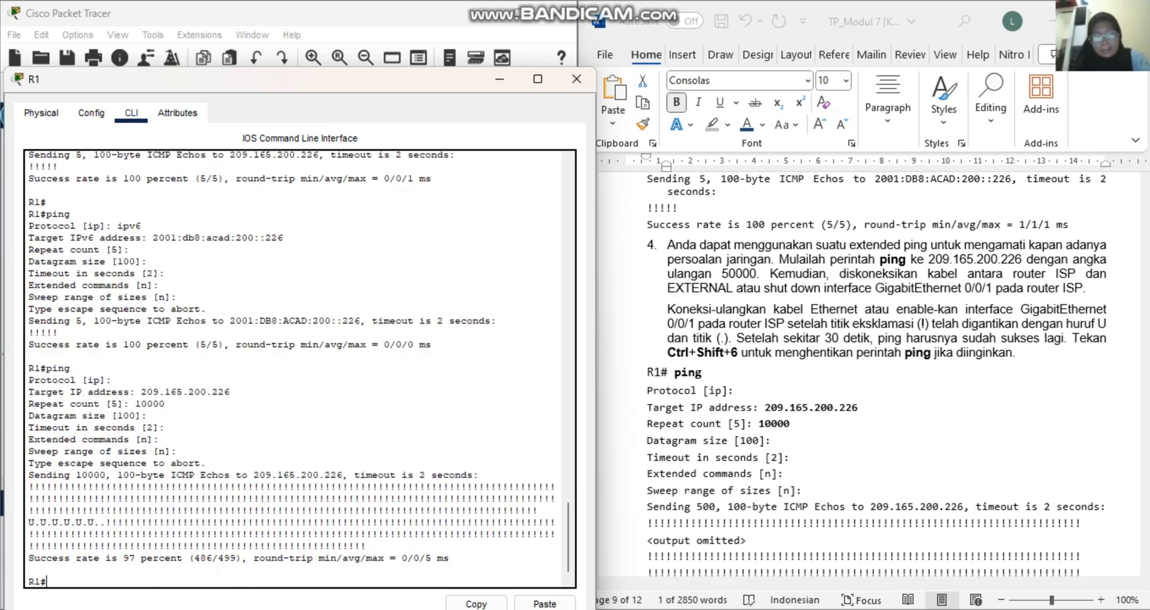
# Review the explanation of the ping results in Word and the alternative ping commands with repeat 10000.
pyautogui.scroll(-2, 874, 372)
pyautogui.scroll(-10, 868, 371)
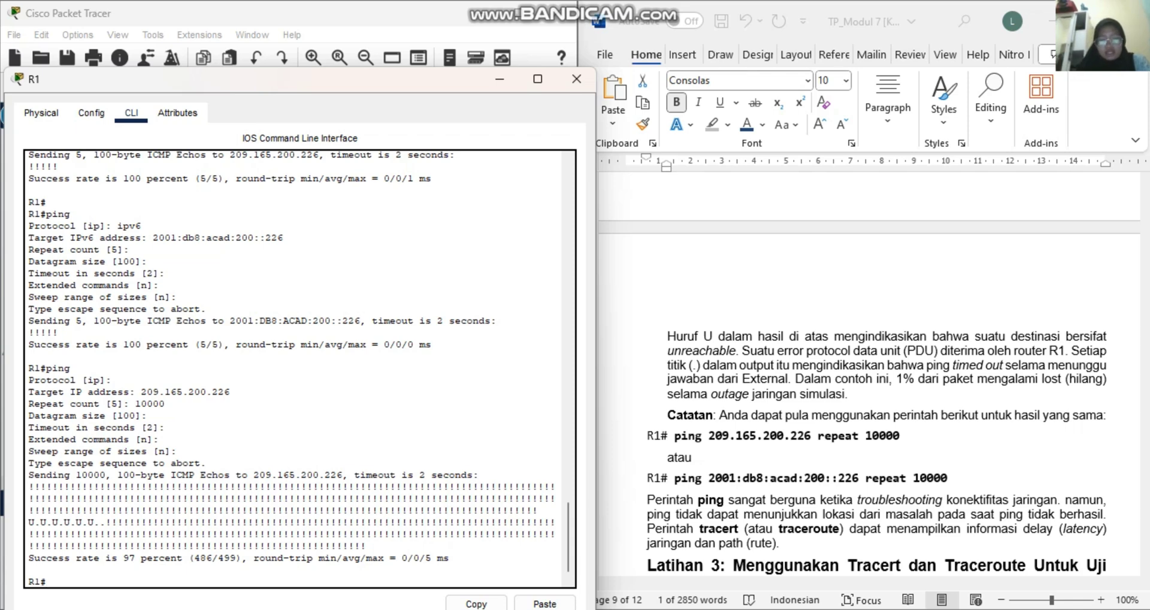
pyautogui.scroll(3, 299, 368)
pyautogui.scroll(-3, 300, 368)
pyautogui.hotkey('alt', 'Tab')
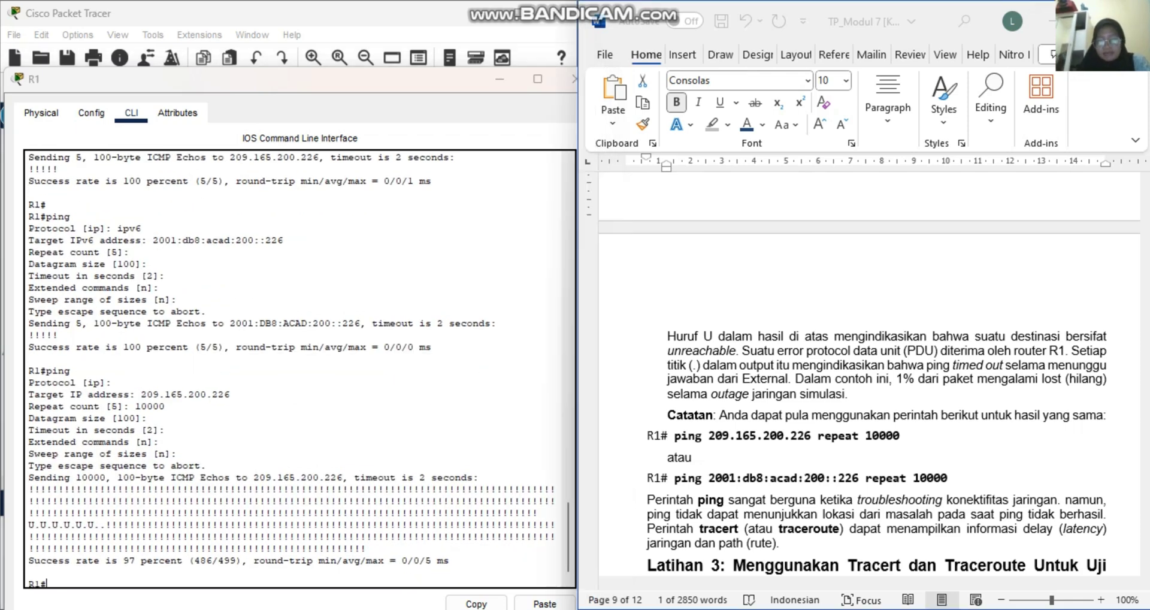
pyautogui.moveTo(675, 436); pyautogui.dragTo(901, 436)
pyautogui.hotkey('ctrl', 'c')
pyautogui.scroll(-1, 300, 369)
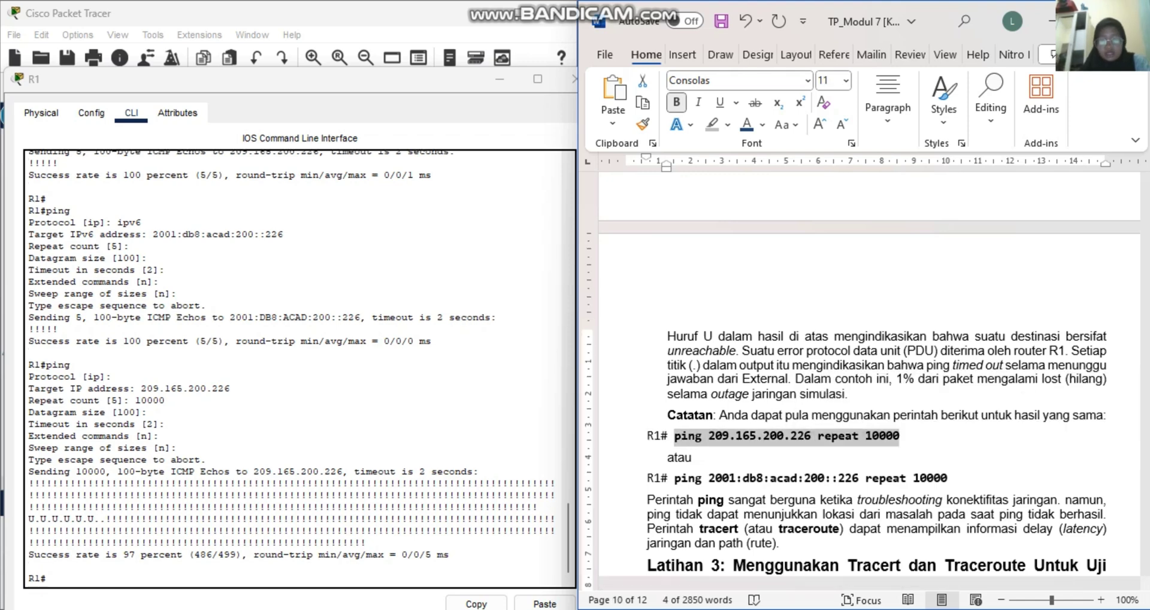
pyautogui.click(809, 528)
pyautogui.scroll(2, 299, 368)
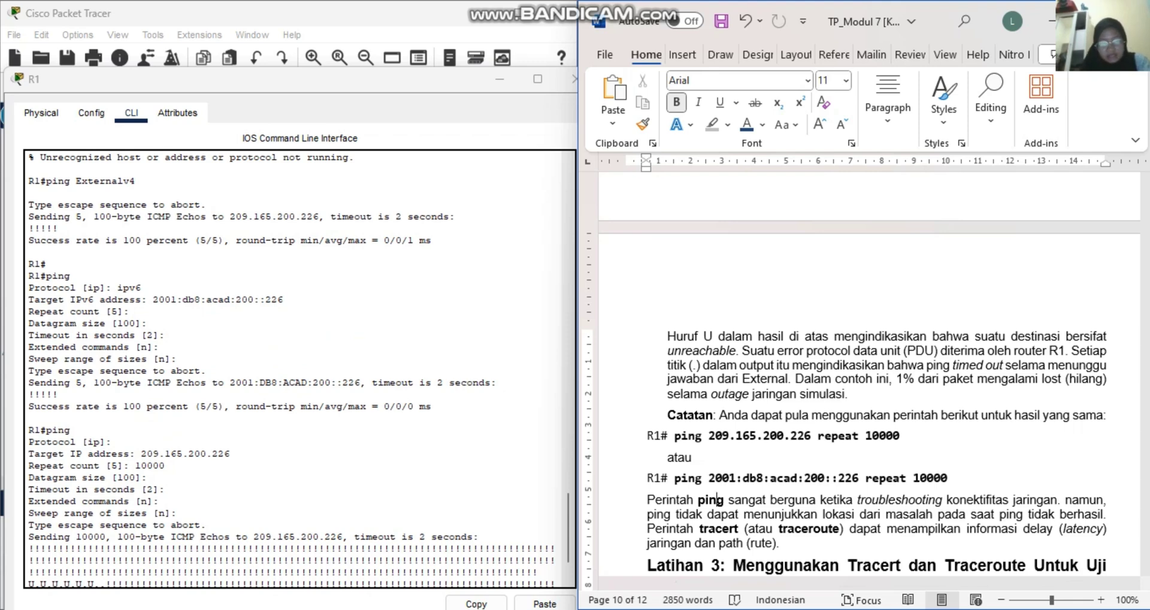
pyautogui.scroll(-2, 299, 369)
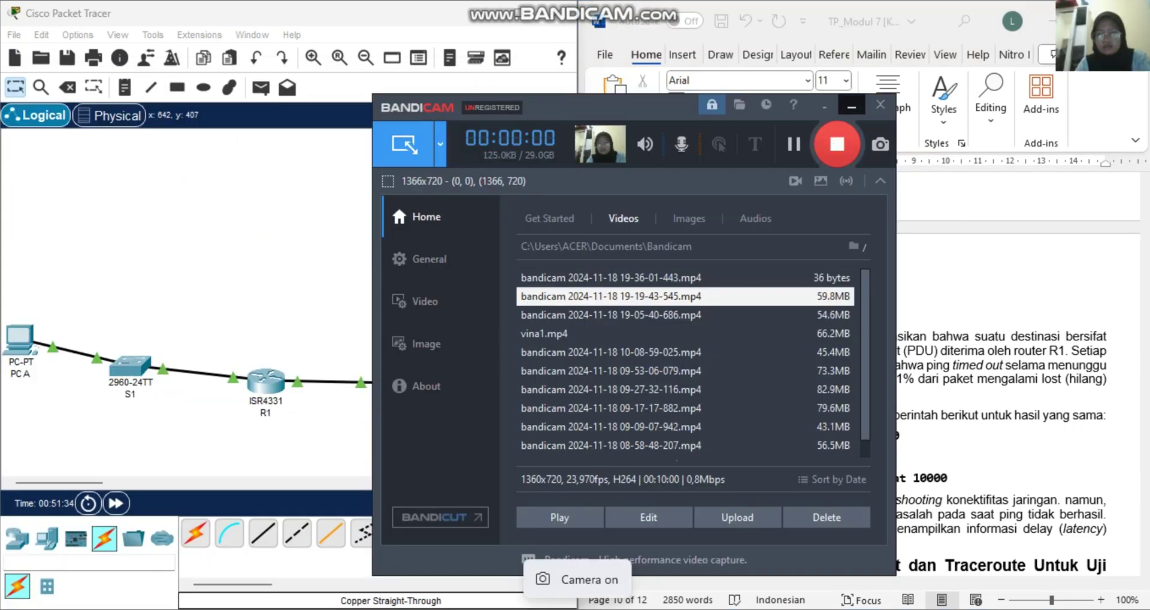
# Read the Latihan 3 introduction and its steps for using tracert from PC-A to EXTERNAL in Word.
pyautogui.scroll(-1, 869, 420)
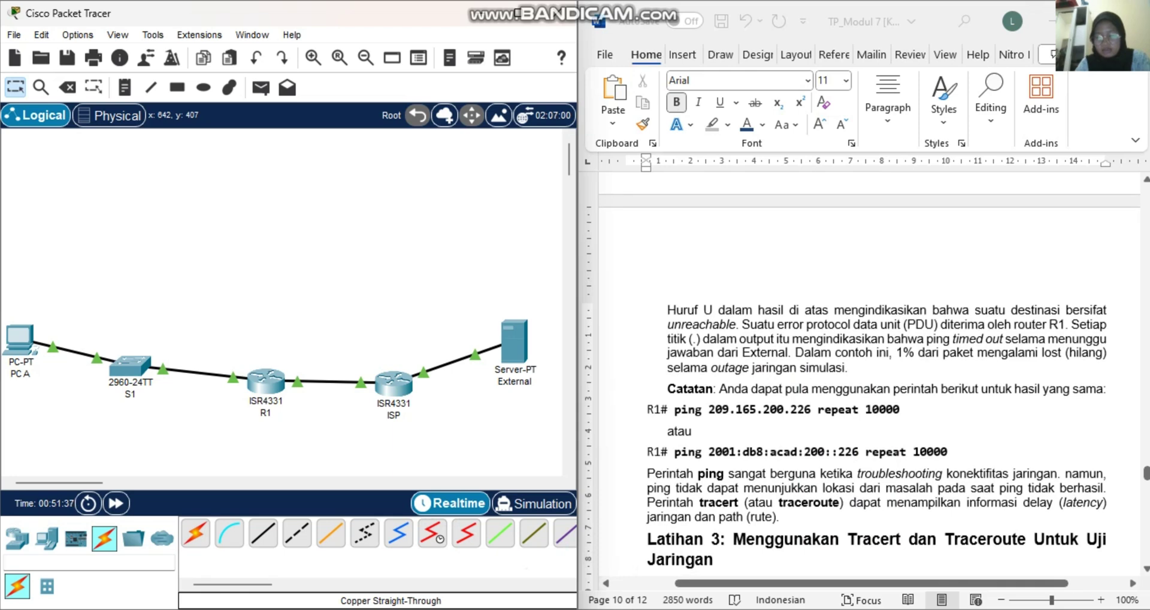
pyautogui.click(719, 473)
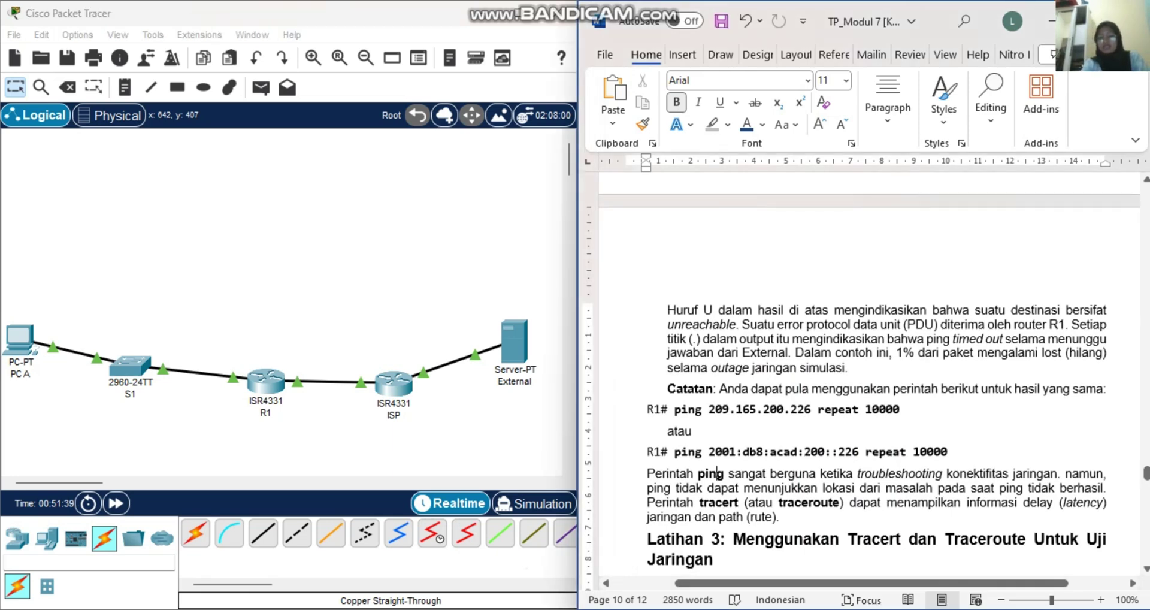
pyautogui.scroll(-8, 868, 377)
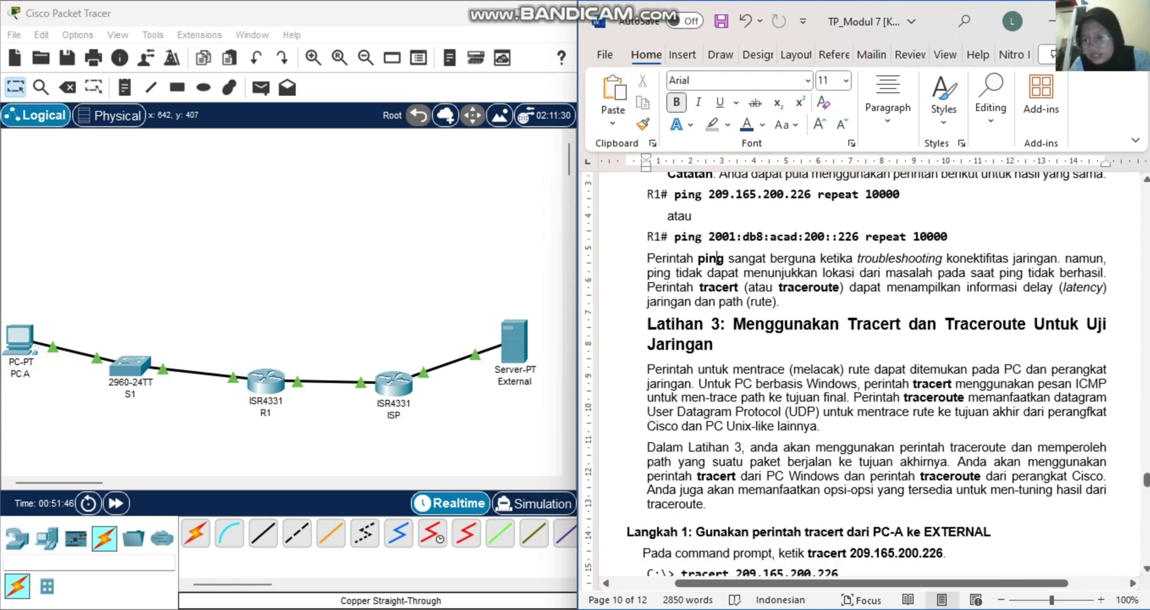
pyautogui.scroll(-2, 868, 377)
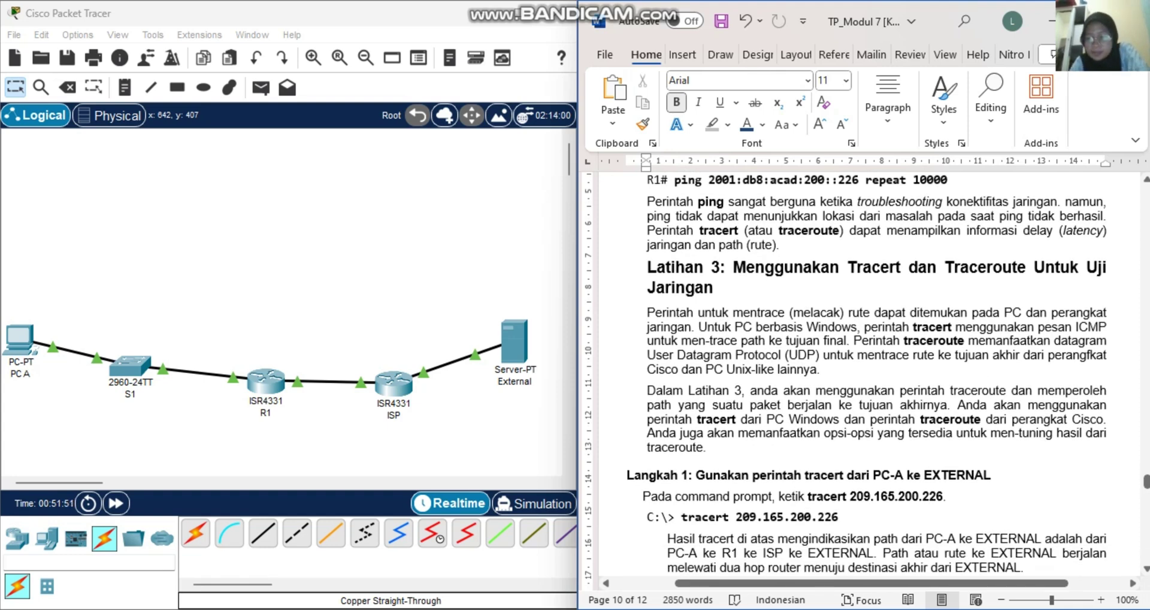
pyautogui.scroll(-3, 869, 377)
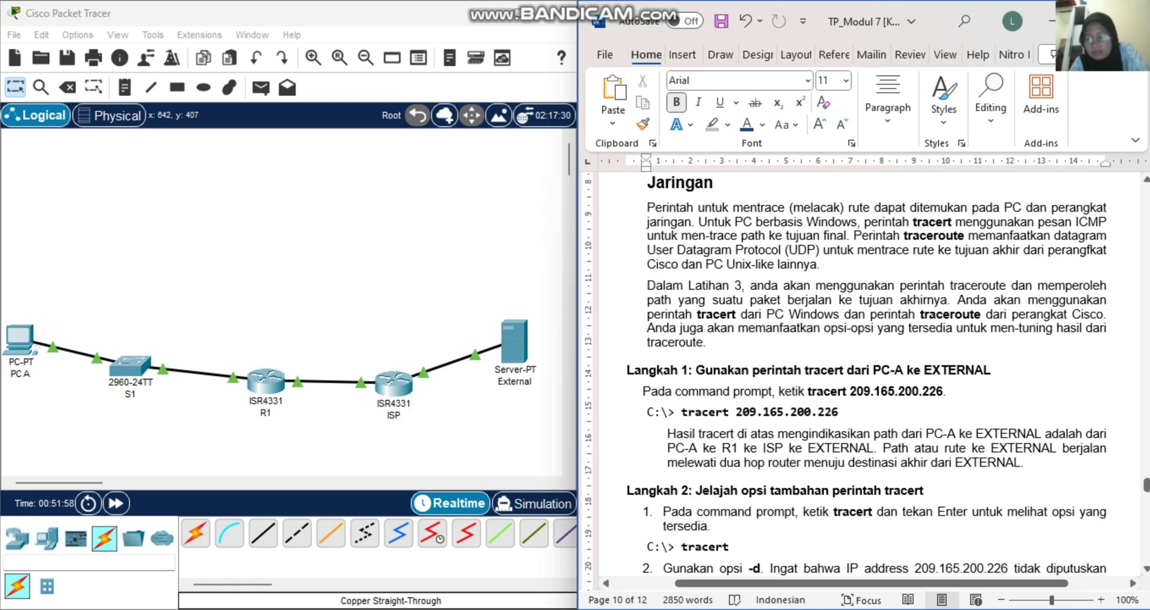
pyautogui.scroll(-2, 868, 377)
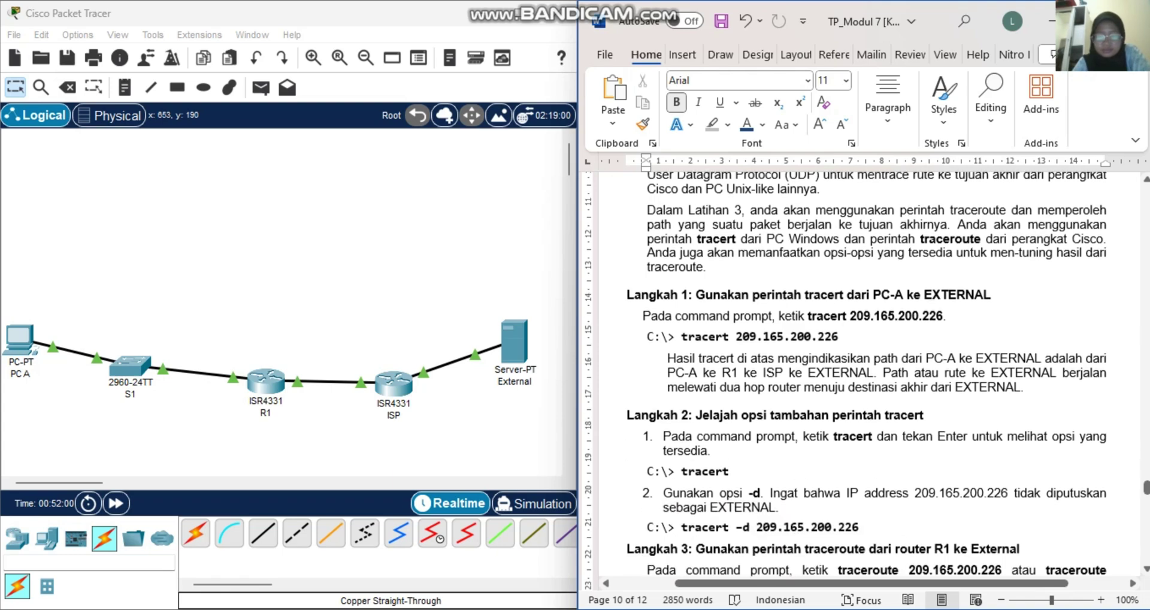
# Open the Command Prompt on PC A beside the Word instructions and stop the continuous ping running there.
pyautogui.click(20, 338)
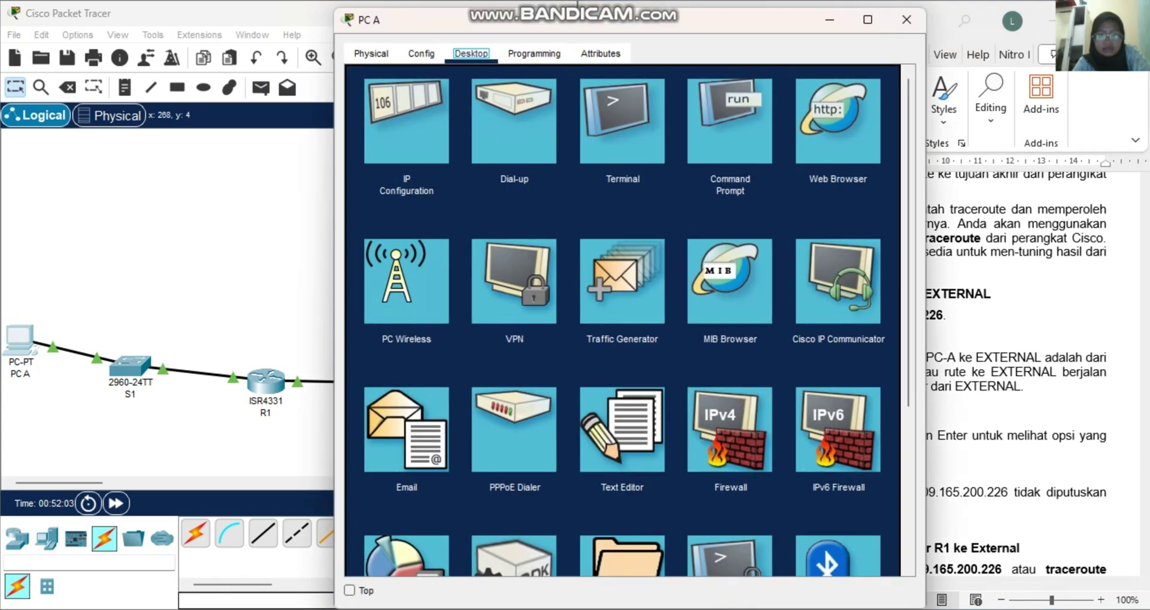
pyautogui.click(729, 120)
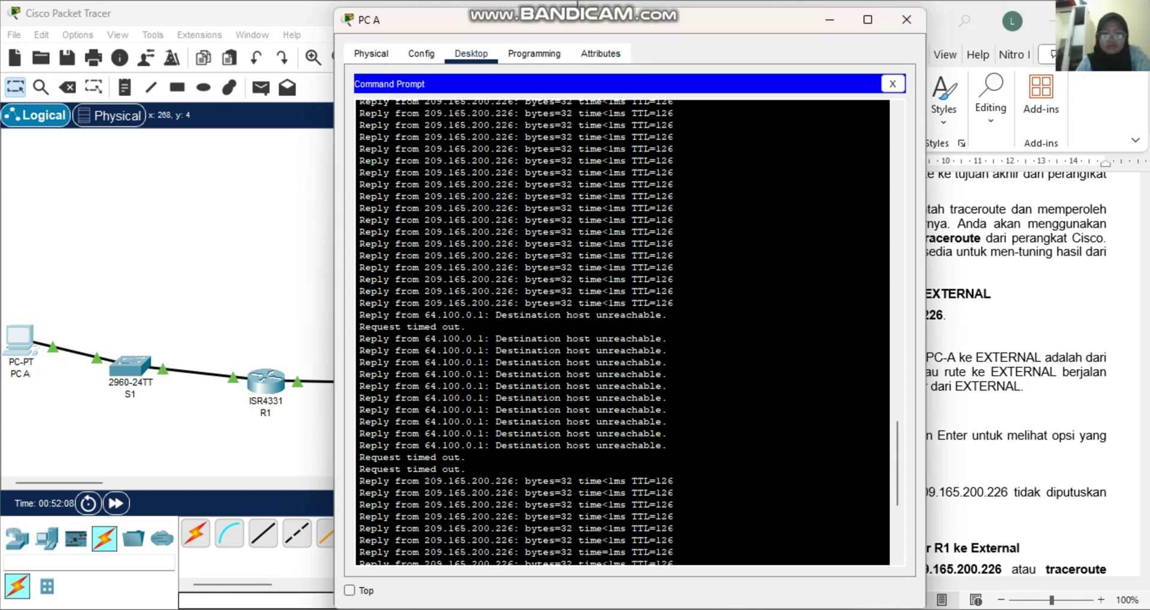
pyautogui.moveTo(607, 21); pyautogui.dragTo(291, 31)
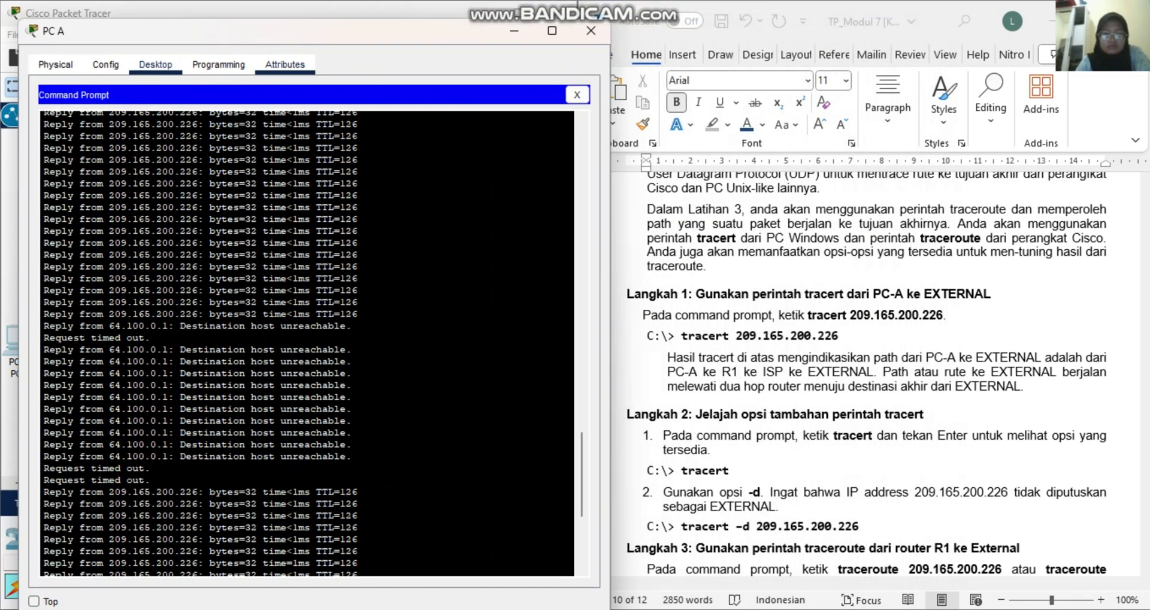
pyautogui.hotkey('ctrl', 'c')
pyautogui.press('Return')
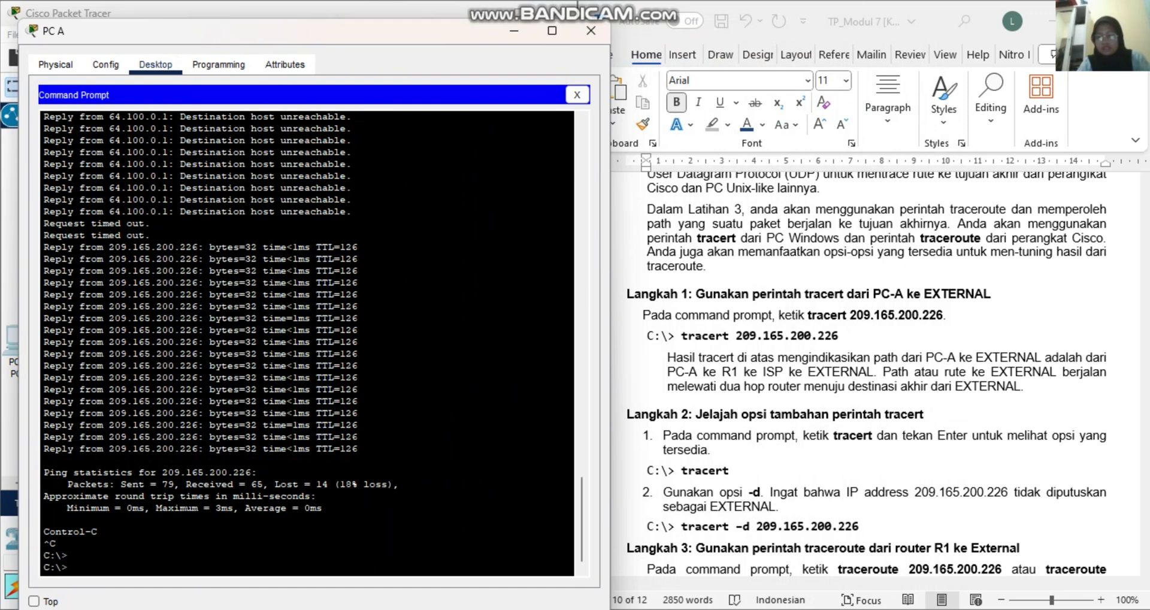
# Copy the command tracert 209.165.200.226 from Langkah 1 in Word and run it in PC A's Command Prompt.
pyautogui.hotkey('alt', 'Tab')
pyautogui.click(681, 336)
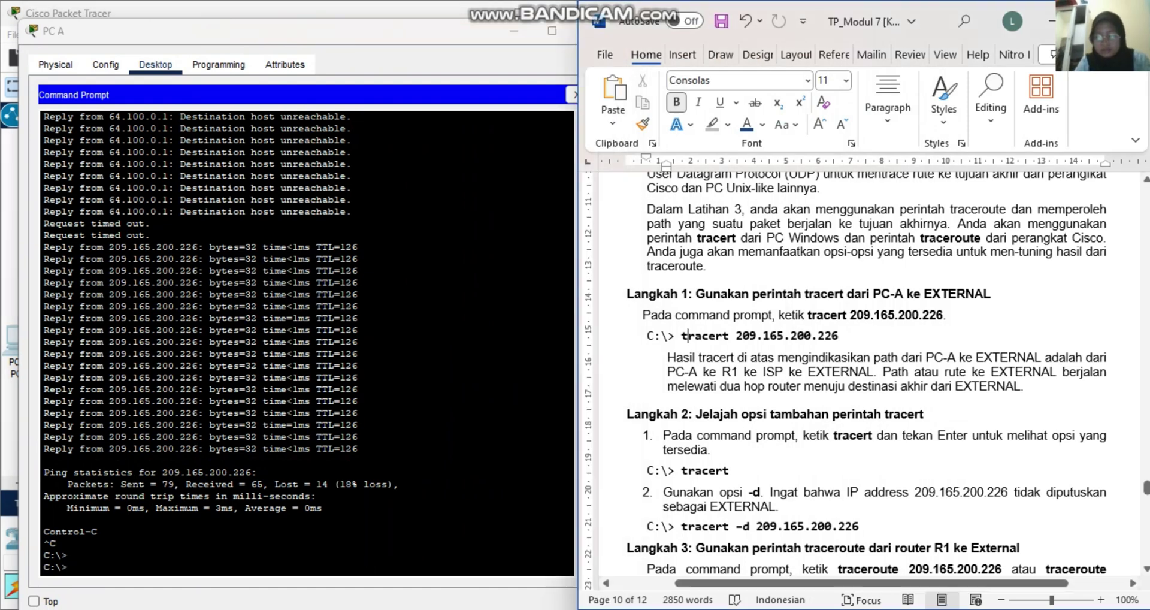
pyautogui.moveTo(681, 335); pyautogui.dragTo(845, 336)
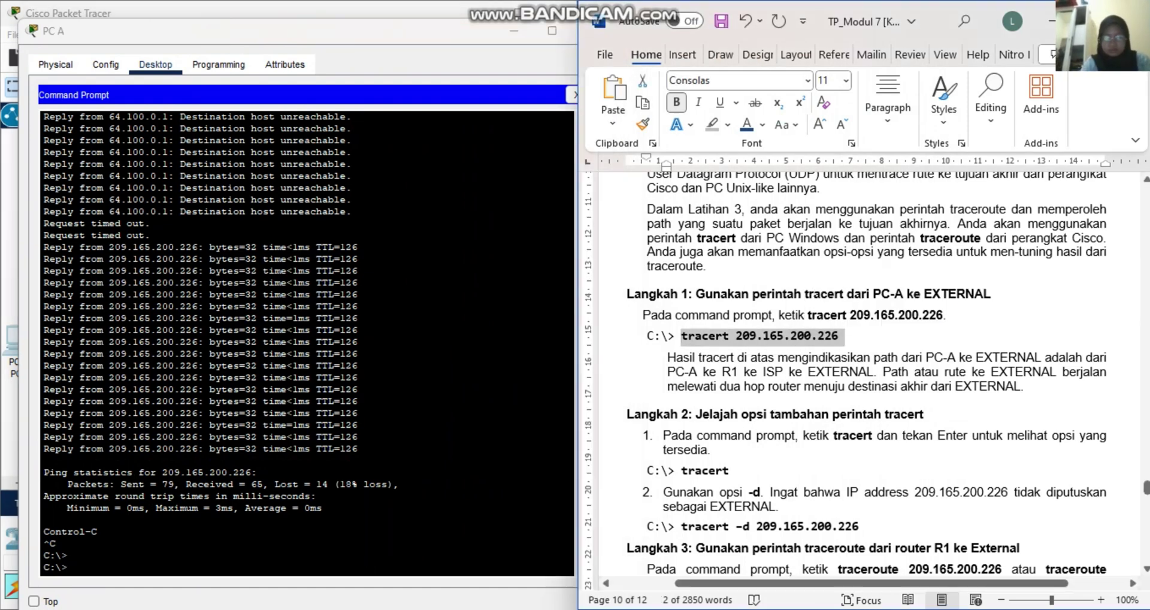
pyautogui.hotkey('alt', 'Tab')
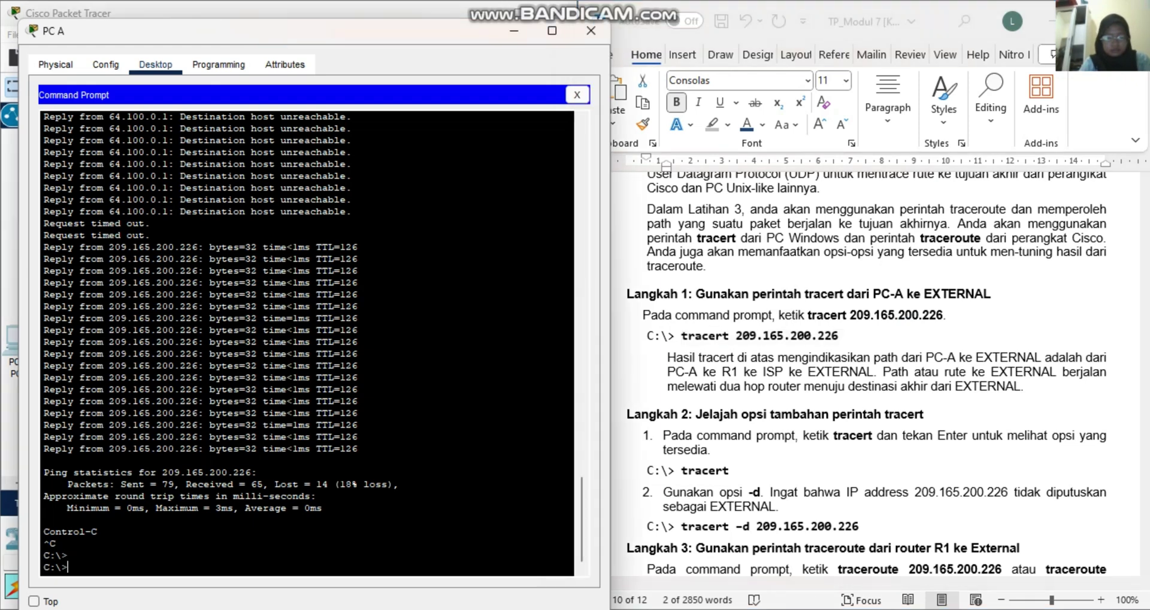
pyautogui.rightClick(87, 567)
pyautogui.click(113, 596)
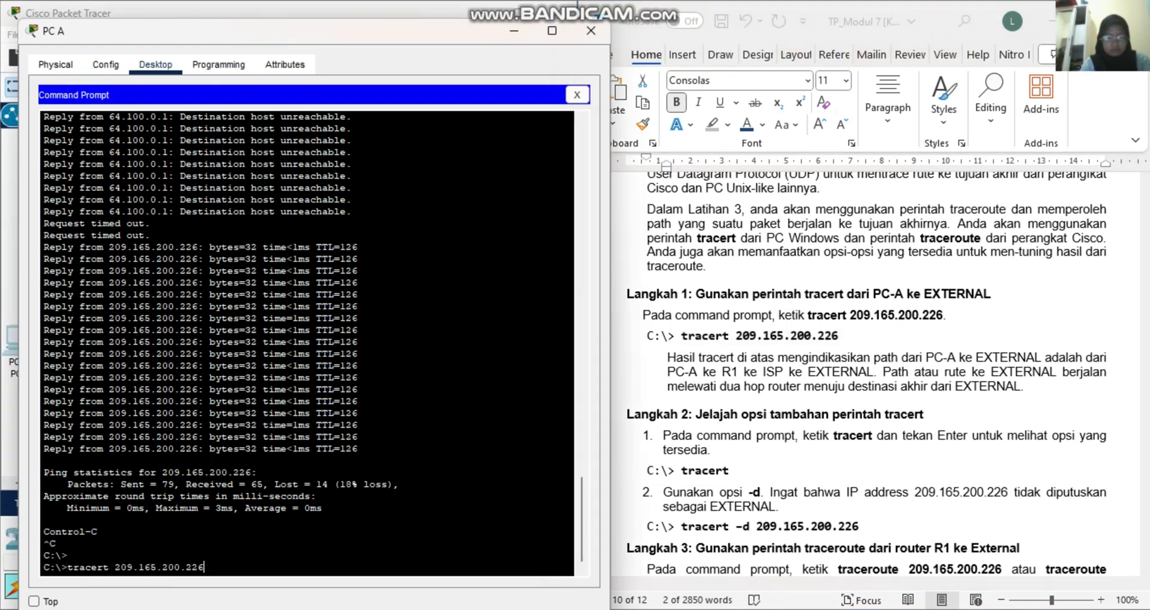
pyautogui.press('Return')
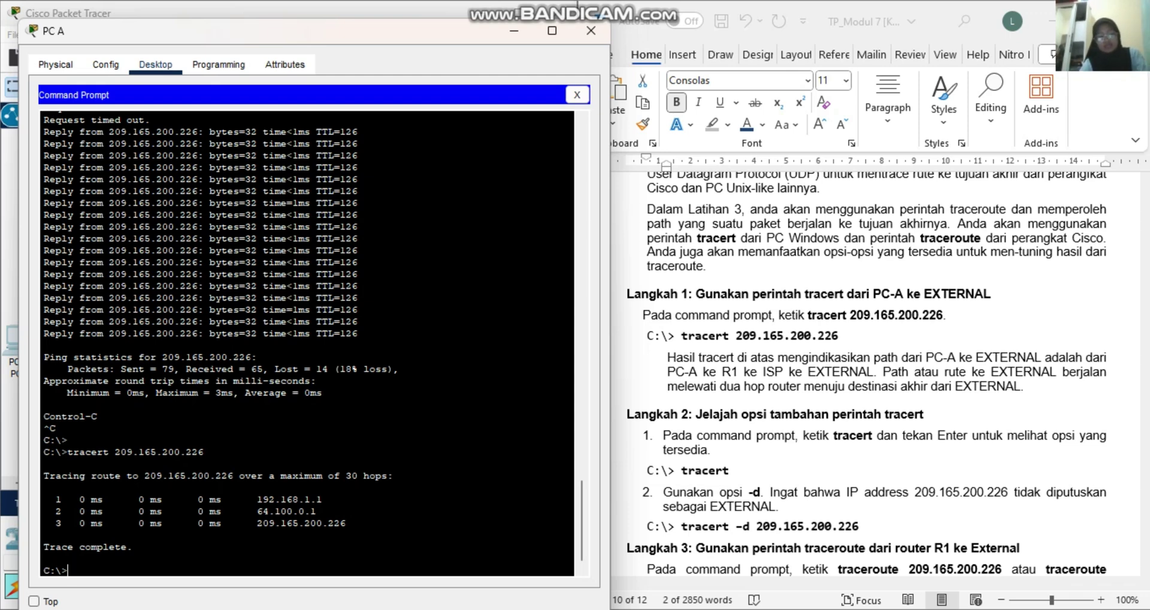
# Examine the hops listed in PC A's tracert output along the route to 209.165.200.226.
pyautogui.moveTo(79, 499)
pyautogui.mouseDown()
pyautogui.moveTo(323, 499)
pyautogui.moveTo(287, 511)
pyautogui.moveTo(78, 511)
pyautogui.mouseUp()
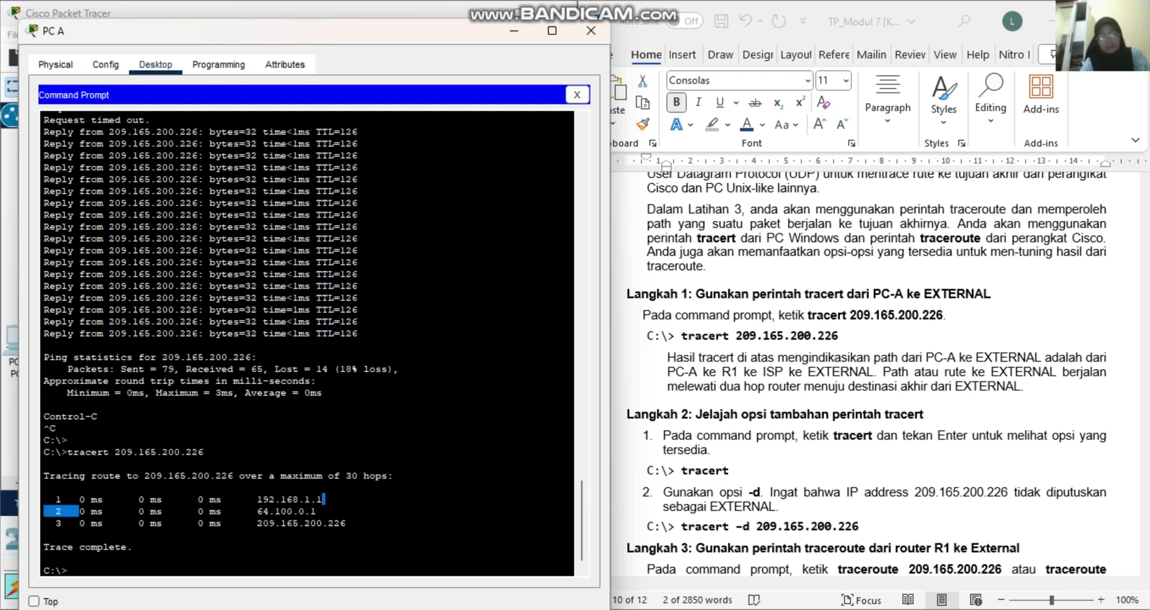
pyautogui.click(161, 522)
pyautogui.moveTo(161, 523); pyautogui.dragTo(349, 529)
pyautogui.click(348, 530)
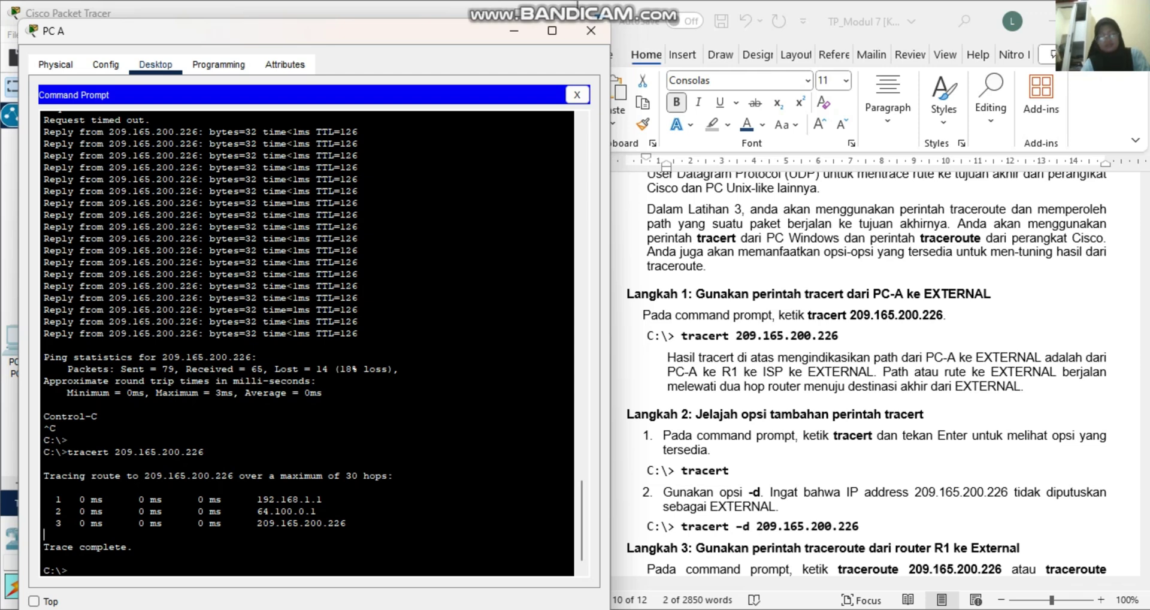
# Run tracert without arguments on PC A to list its available options, as Langkah 2 asks.
pyautogui.scroll(-3, 880, 377)
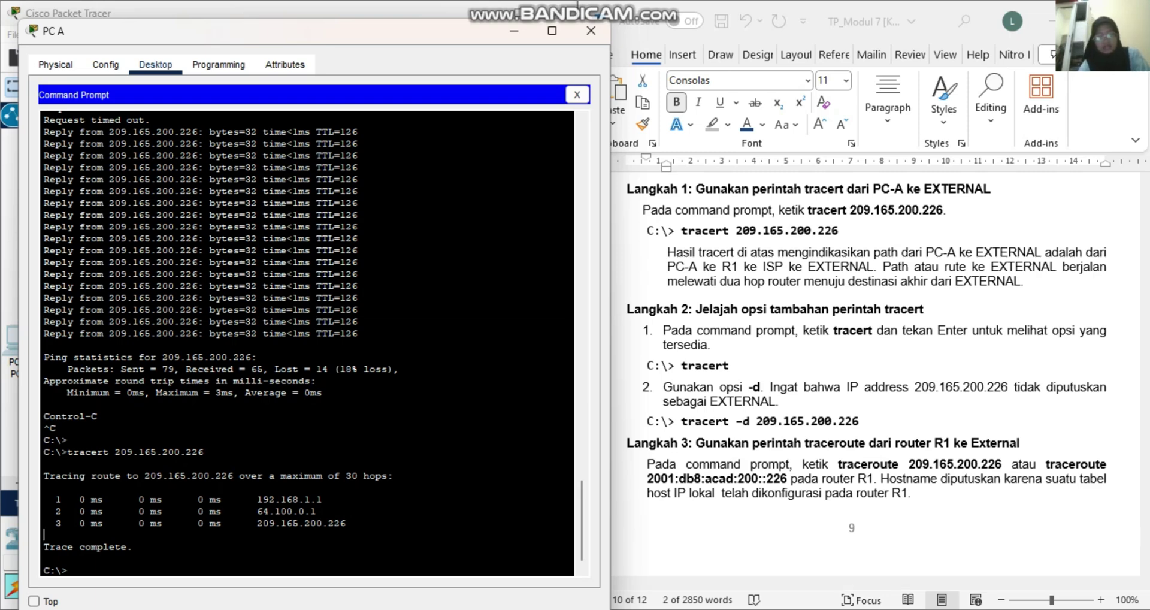
pyautogui.write('tracert')
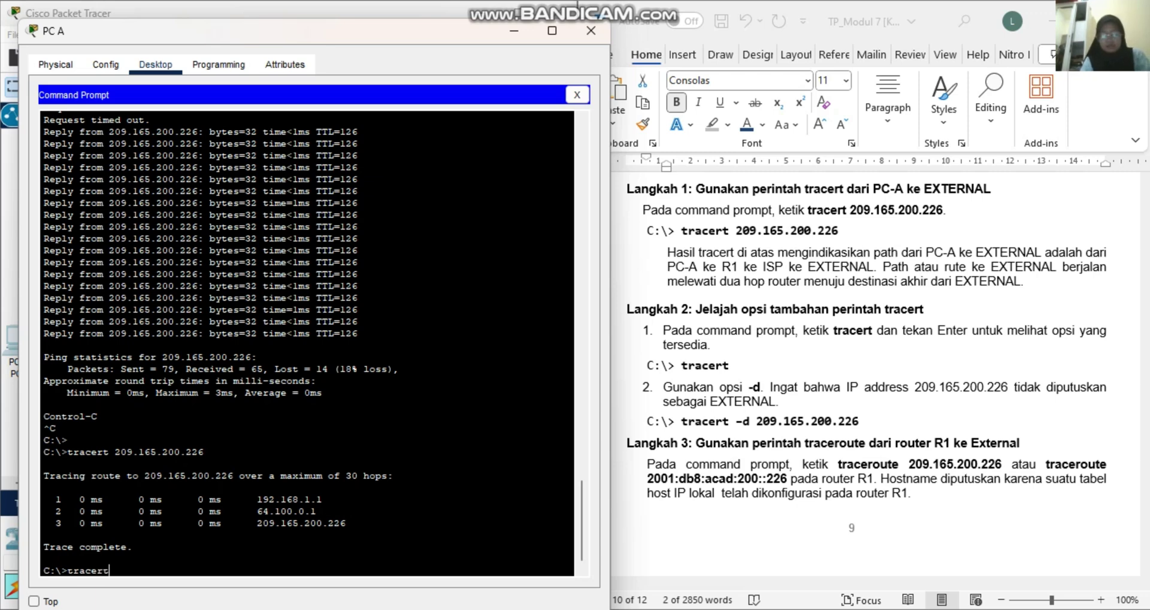
pyautogui.press('Return')
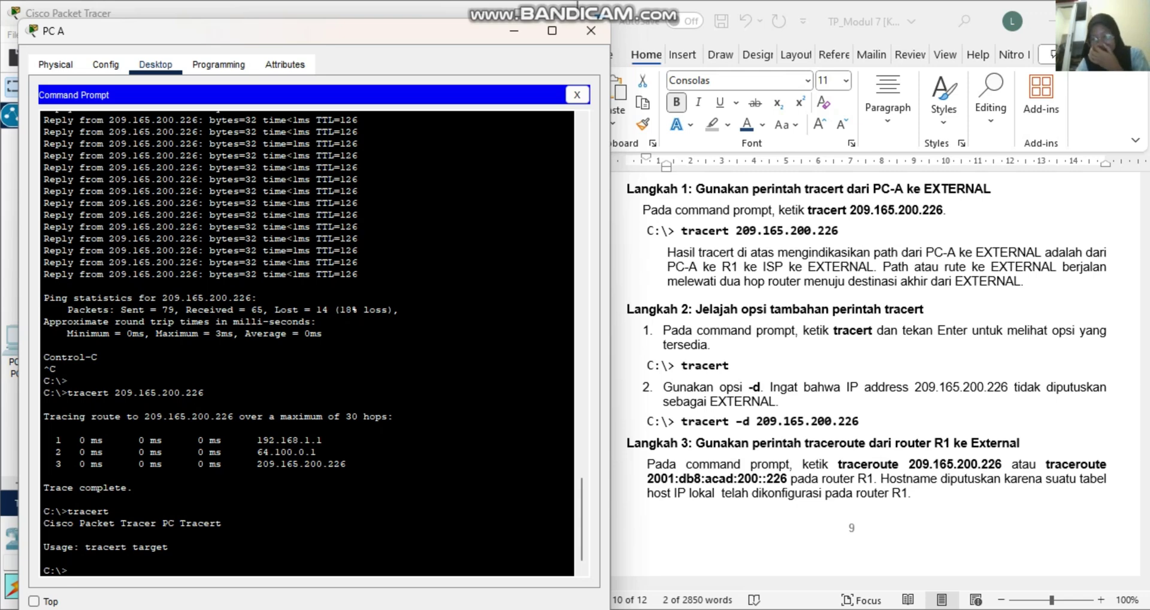
# Copy the command tracert –d 209.165.200.226 from Langkah 2 in Word and try to run it in PC A's Command Prompt.
pyautogui.hotkey('alt', 'Tab')
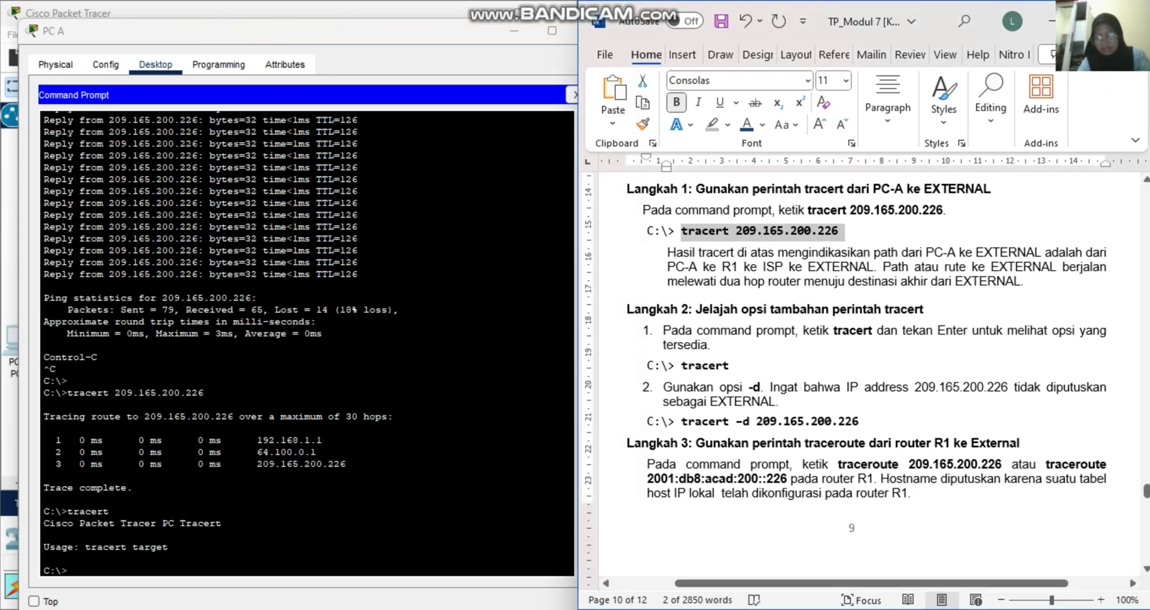
pyautogui.click(688, 421)
pyautogui.moveTo(681, 421); pyautogui.dragTo(859, 421)
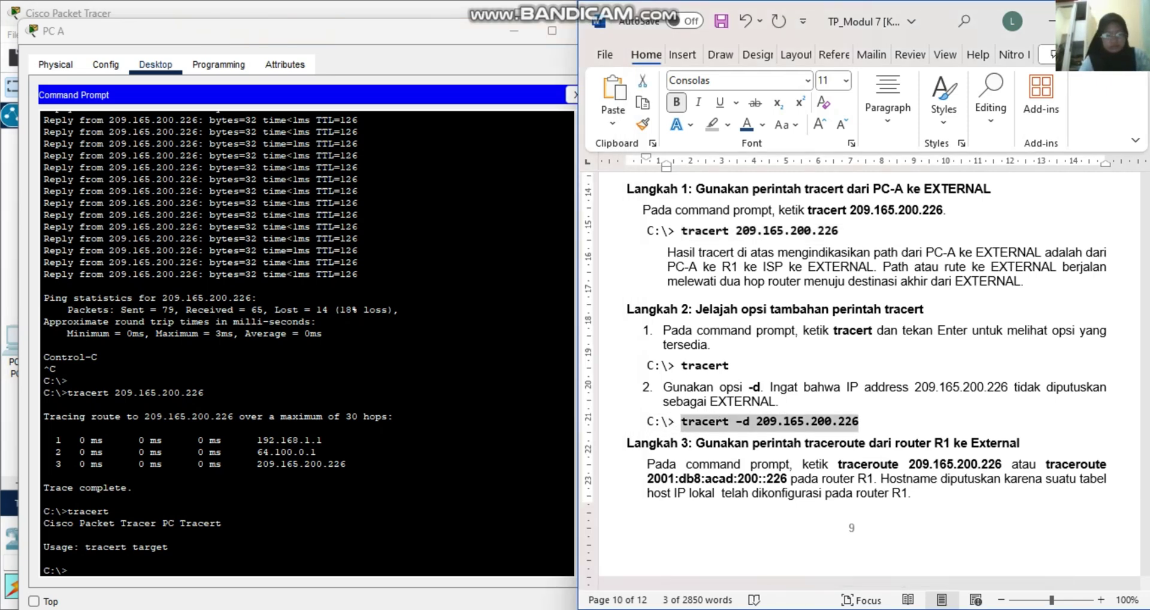
pyautogui.hotkey('alt', 'Tab')
pyautogui.rightClick(123, 568)
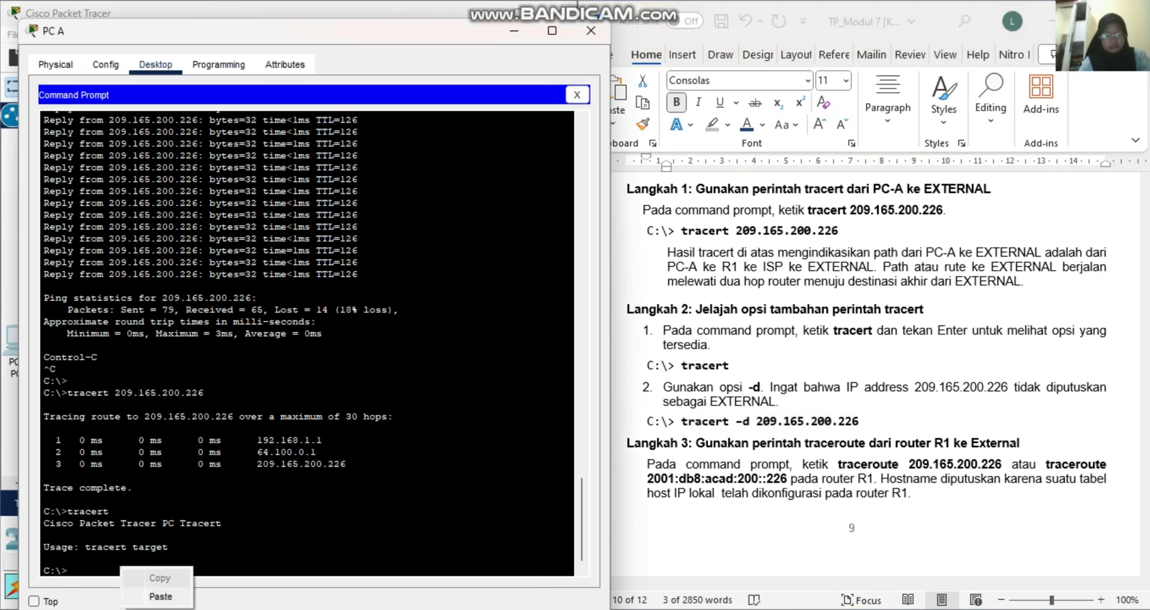
pyautogui.click(155, 595)
pyautogui.press('Return')
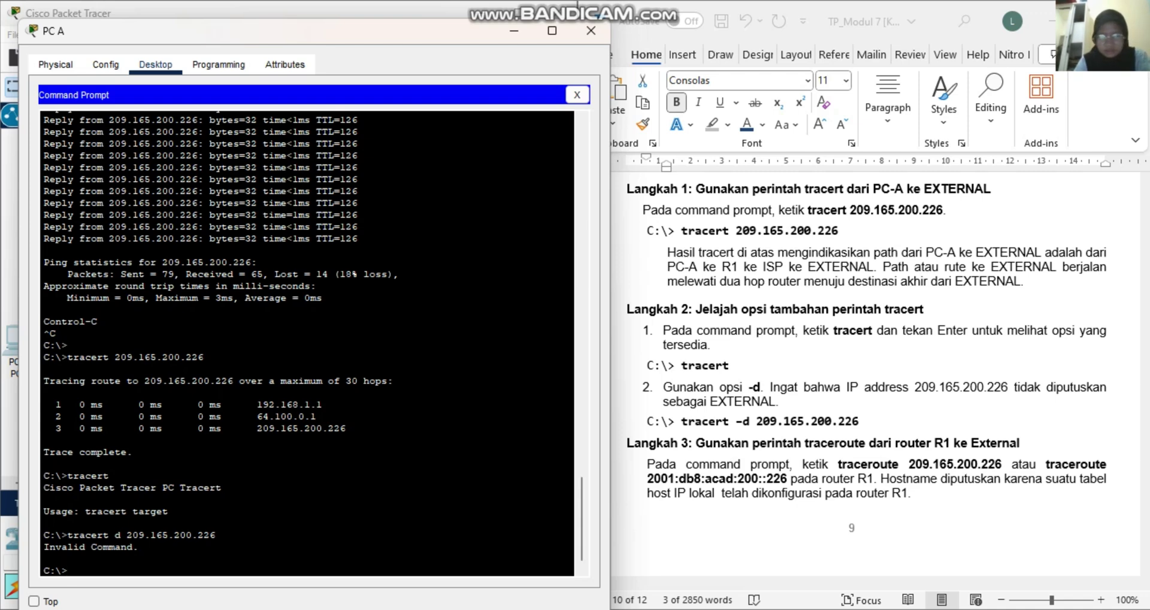
# Paste the copied command again on PC A, correct it to tracert -d 209.165.200.226 with the missing hyphen, and run it.
pyautogui.hotkey('alt', 'Tab')
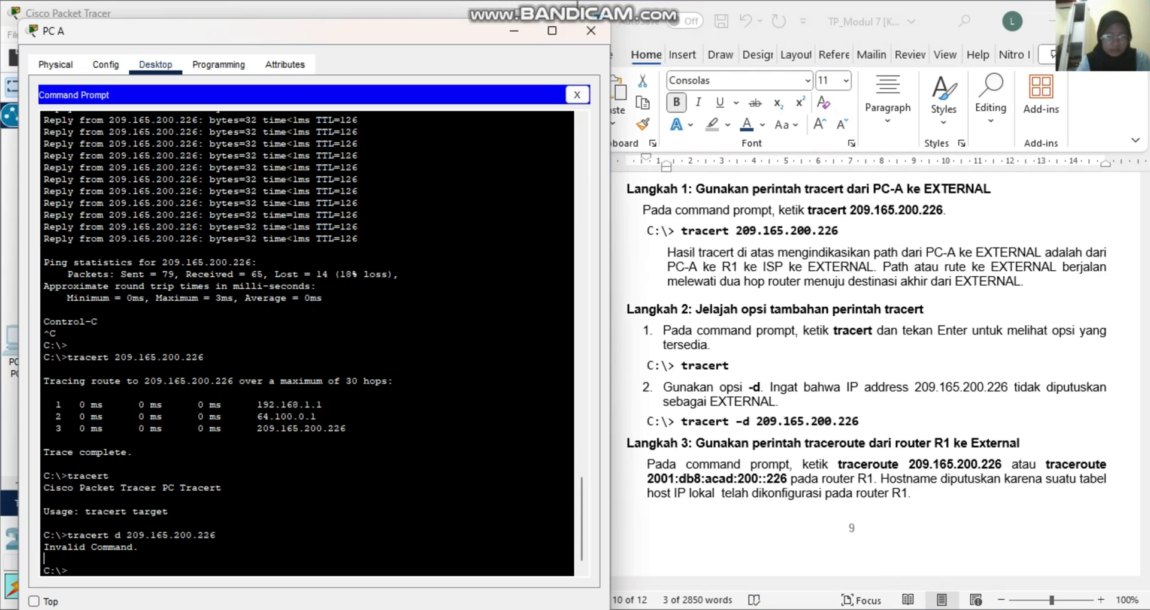
pyautogui.rightClick(121, 566)
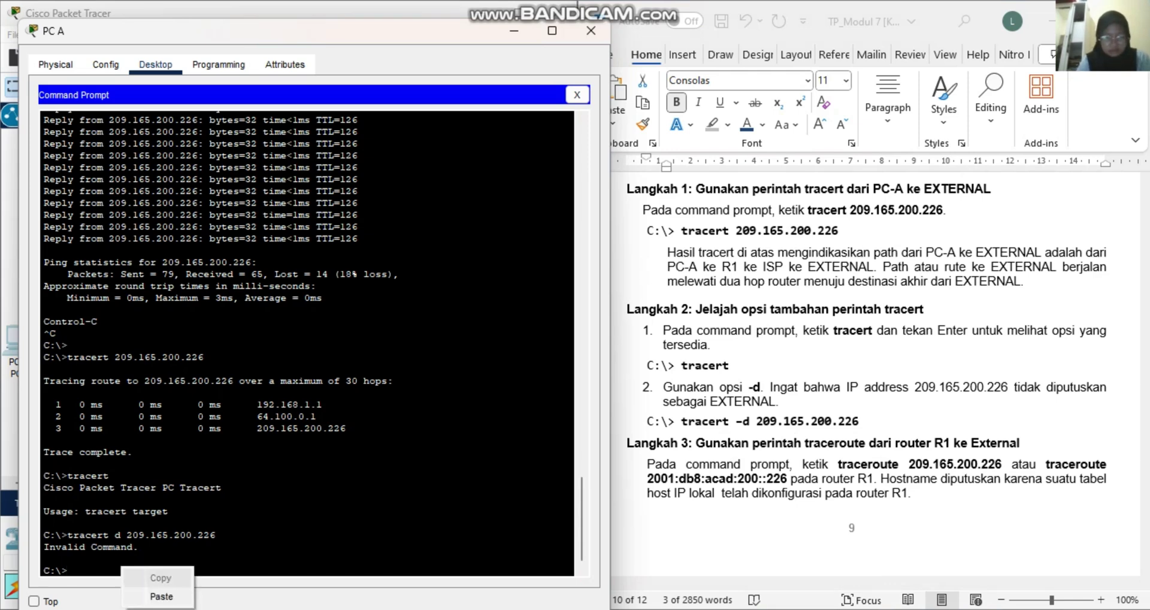
pyautogui.click(159, 595)
pyautogui.press('BackSpace')
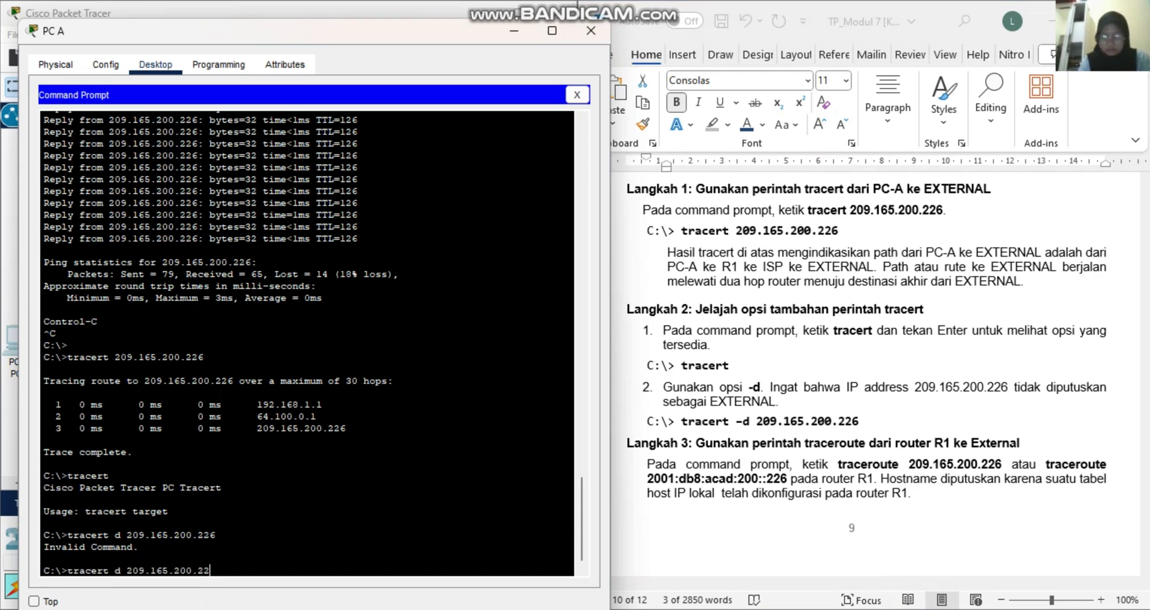
pyautogui.press('Right')
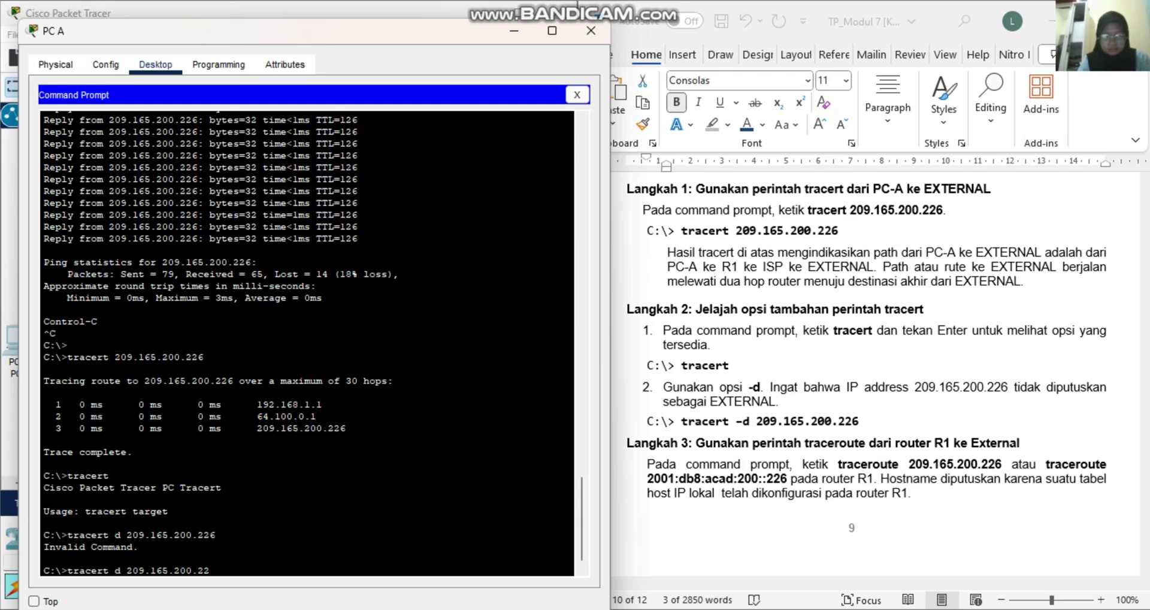
pyautogui.write('-')
pyautogui.press('End')
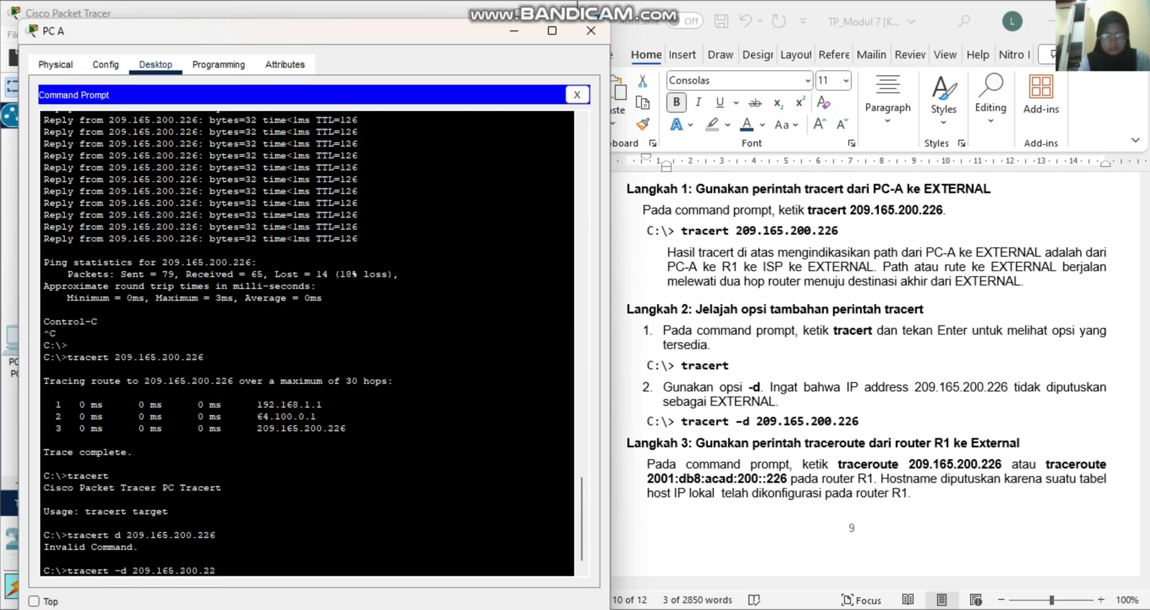
pyautogui.write('6')
pyautogui.press('Return')
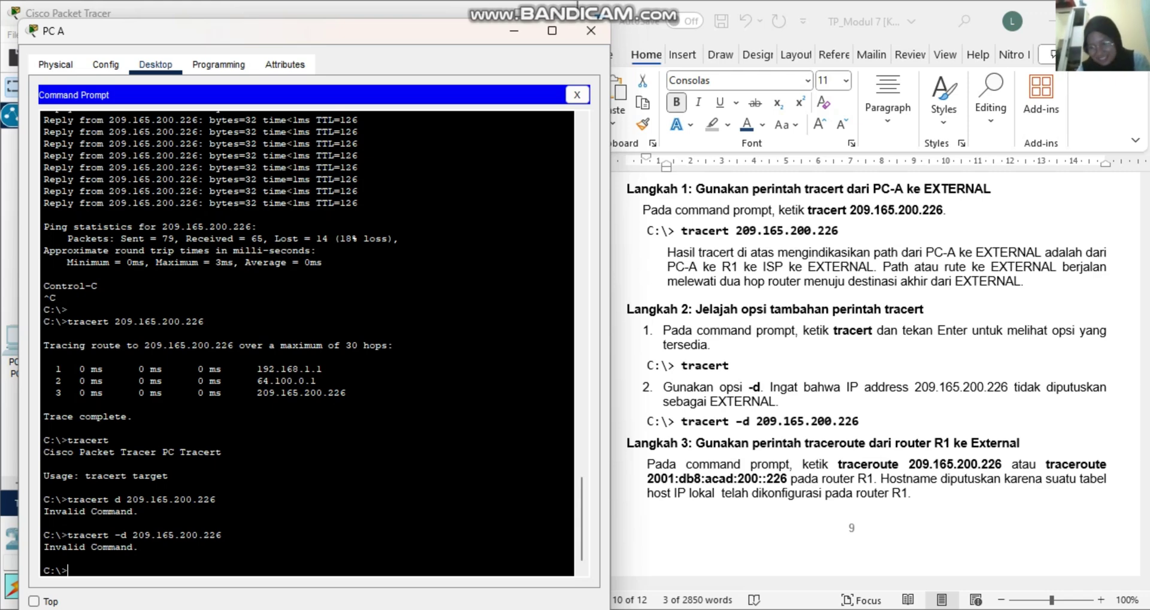
# Check the IPv4 and IPv6 addresses in the External server's IP configuration, and close its window.
pyautogui.scroll(-1, 875, 359)
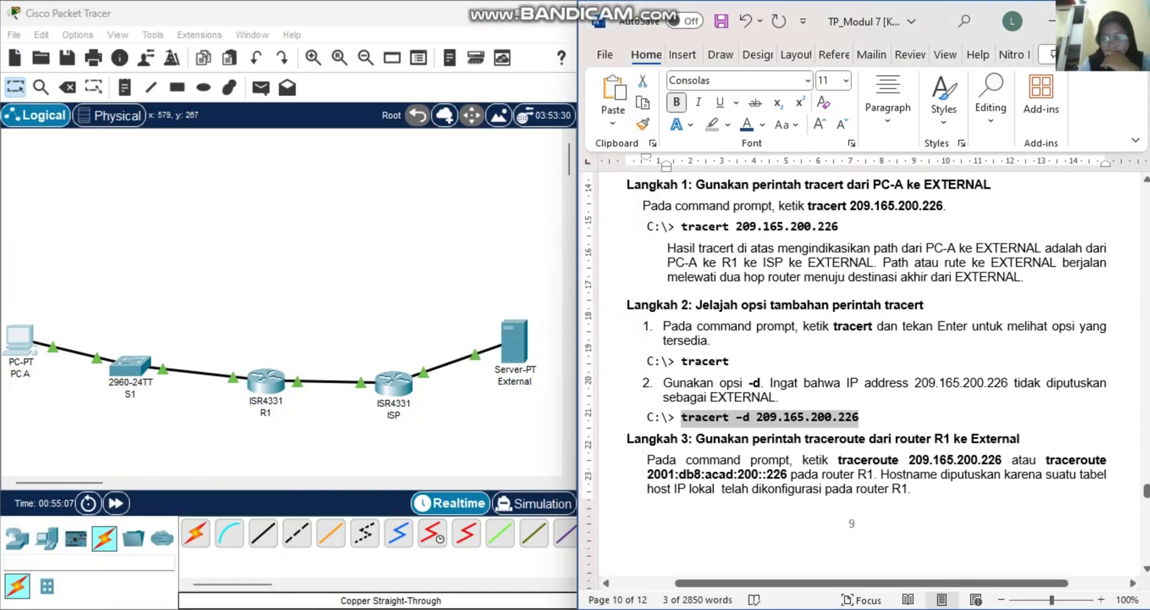
pyautogui.click(515, 342)
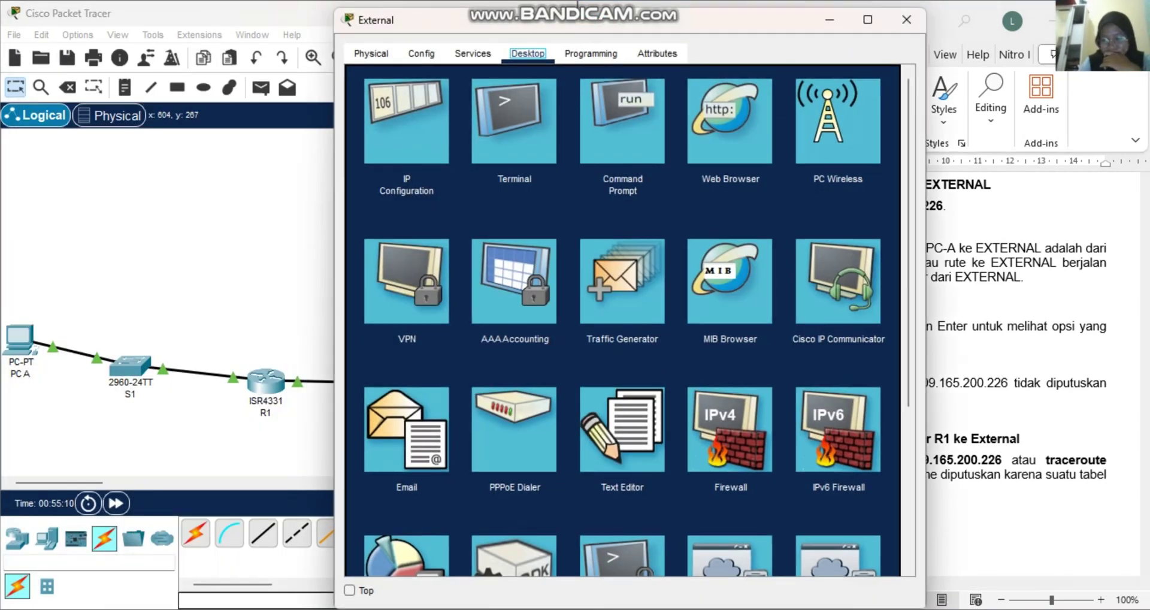
pyautogui.click(406, 120)
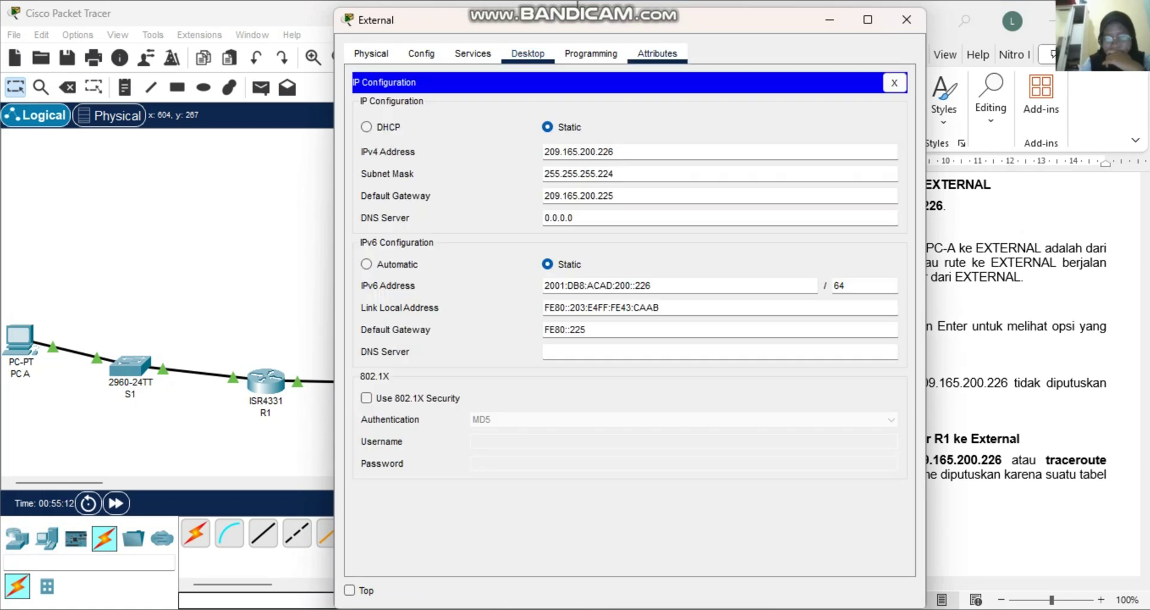
pyautogui.moveTo(697, 32); pyautogui.dragTo(483, 55)
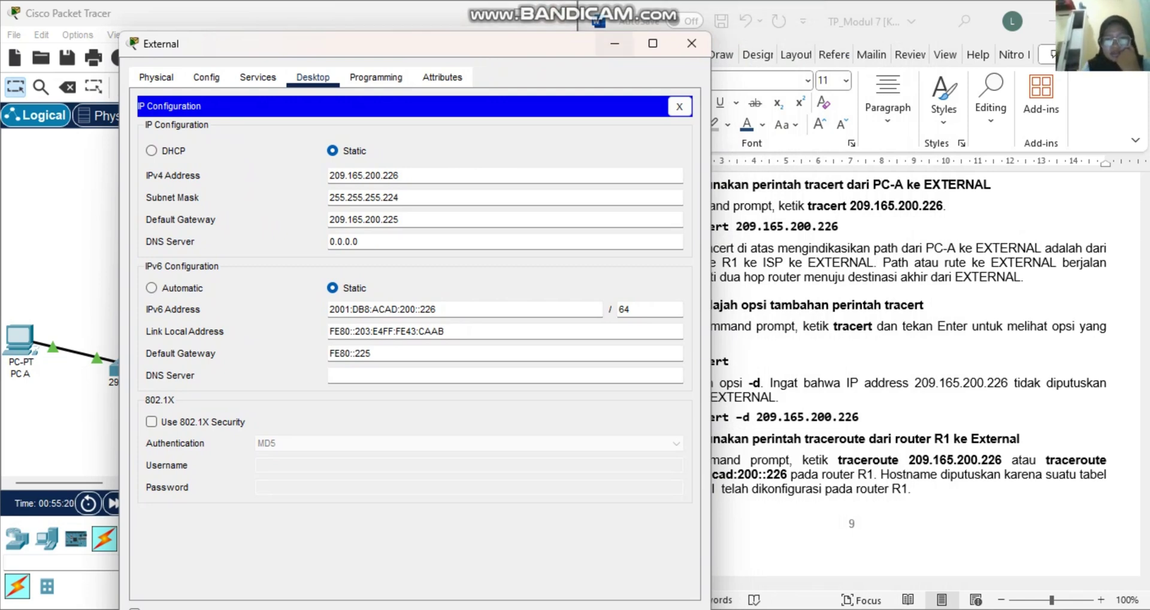
pyautogui.hotkey('alt', 'F4')
# Open router R1's CLI and bring the R1 traceroute commands of Langkah 3 into view in Word.
pyautogui.scroll(-3, 869, 359)
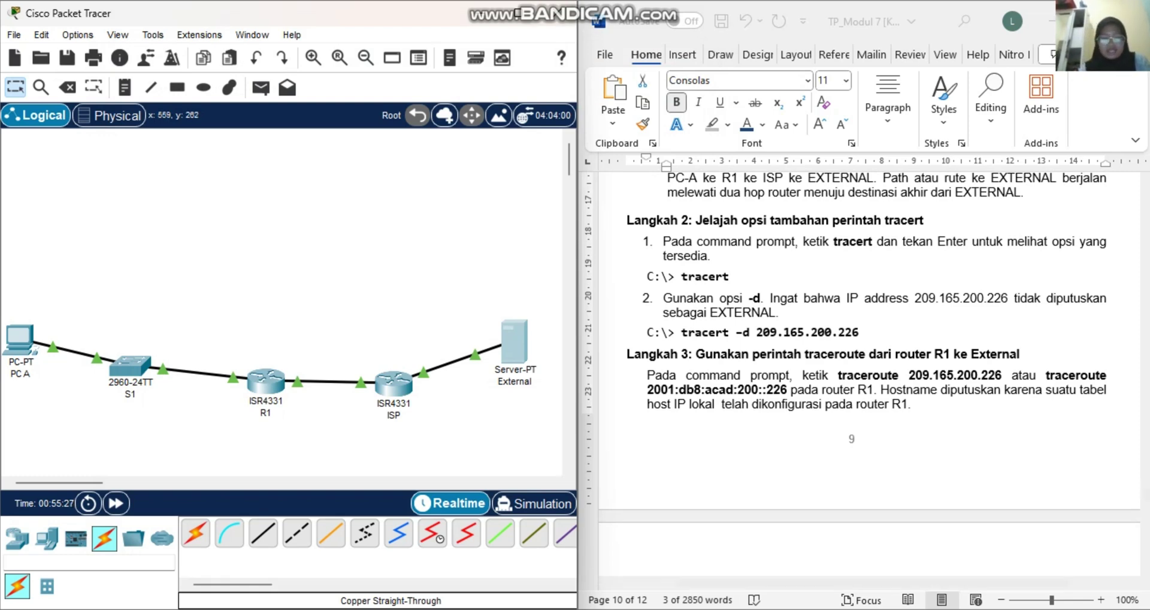
pyautogui.click(266, 381)
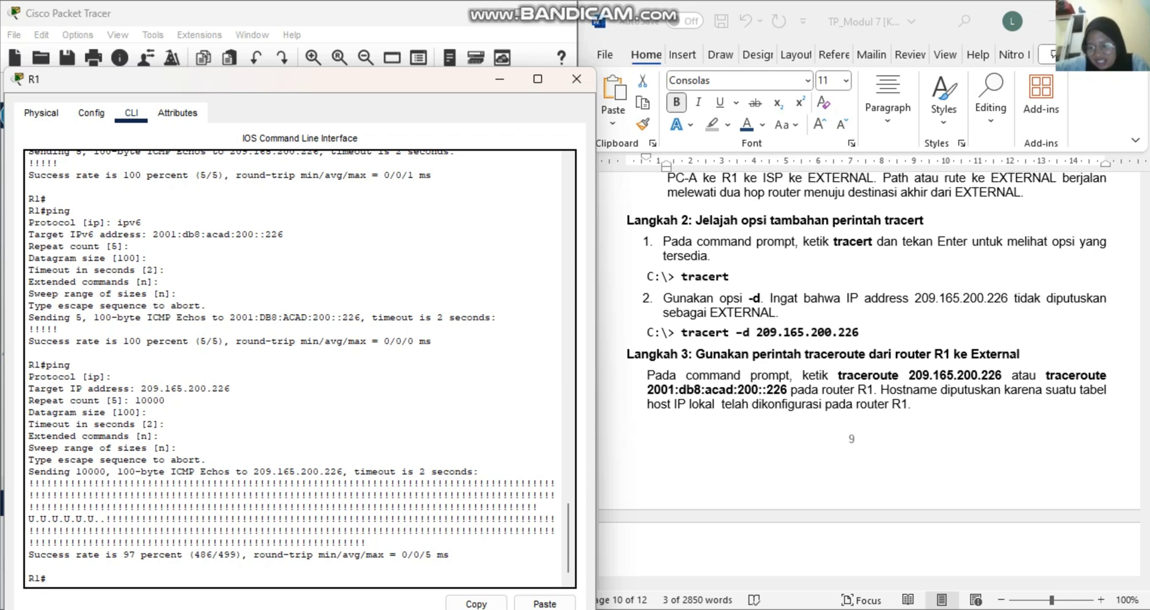
pyautogui.click(803, 609)
pyautogui.moveTo(822, 579)
pyautogui.click(822, 488)
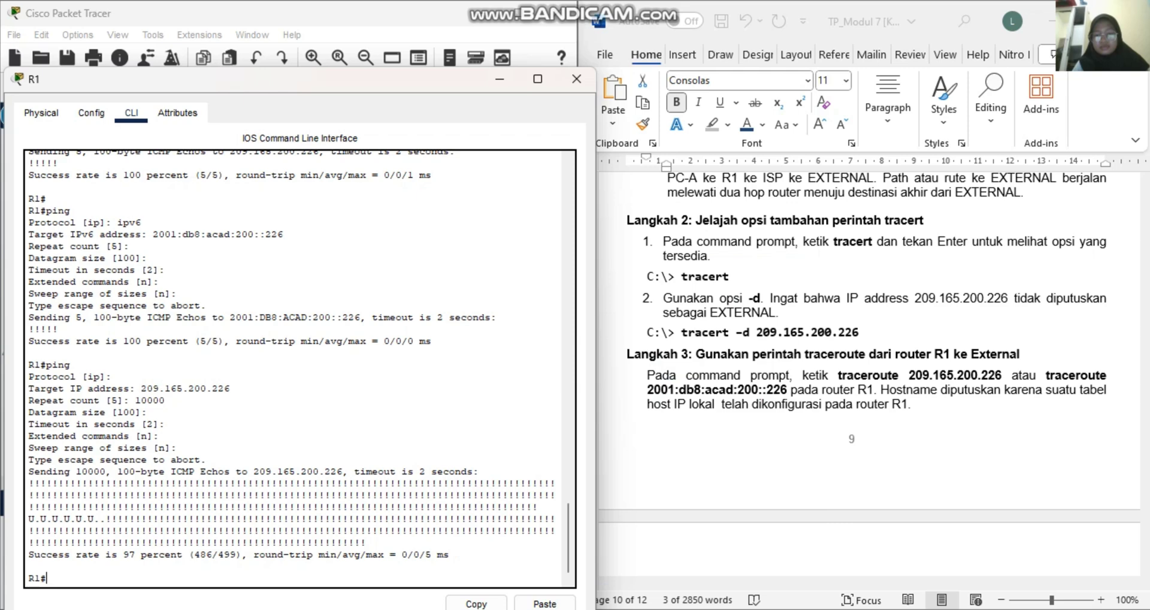
pyautogui.click(851, 105)
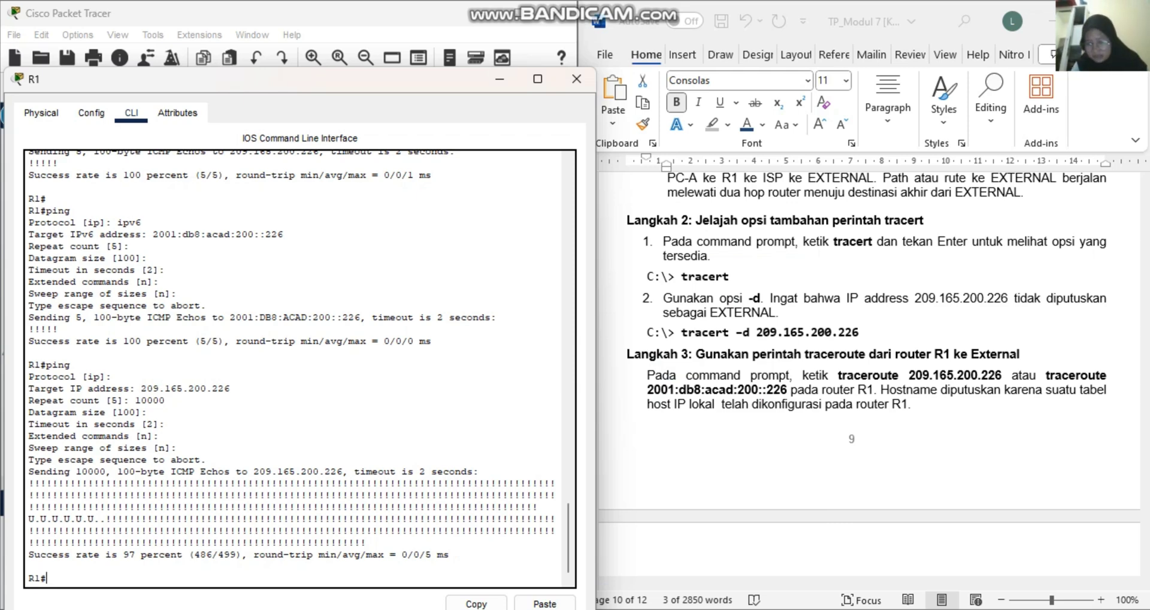
pyautogui.scroll(-1, 868, 335)
pyautogui.scroll(-2, 869, 336)
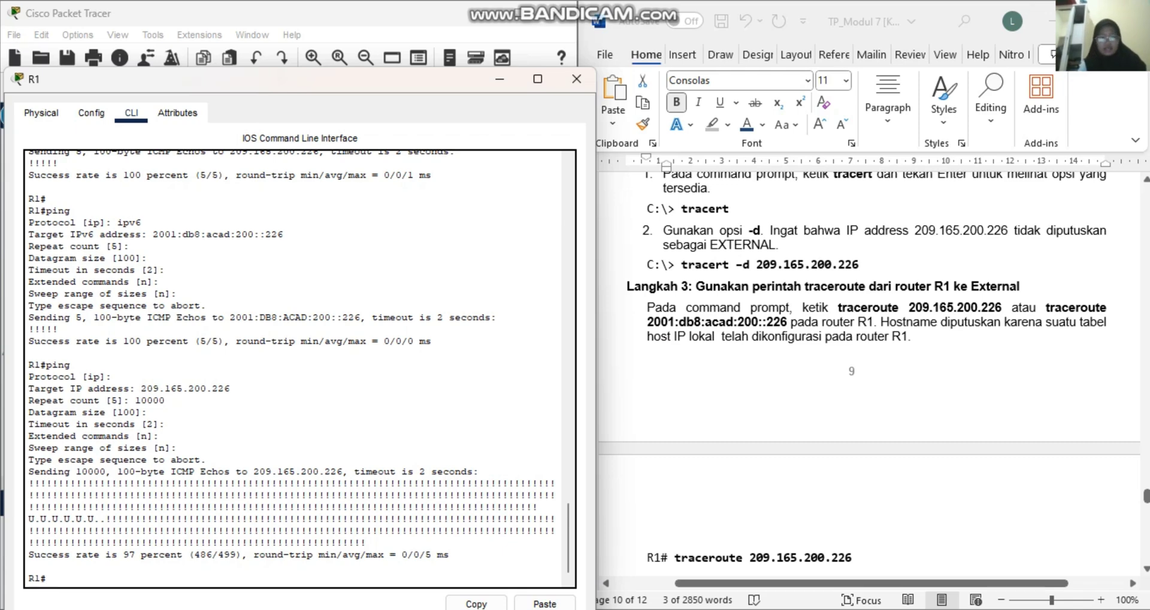
pyautogui.scroll(-3, 868, 372)
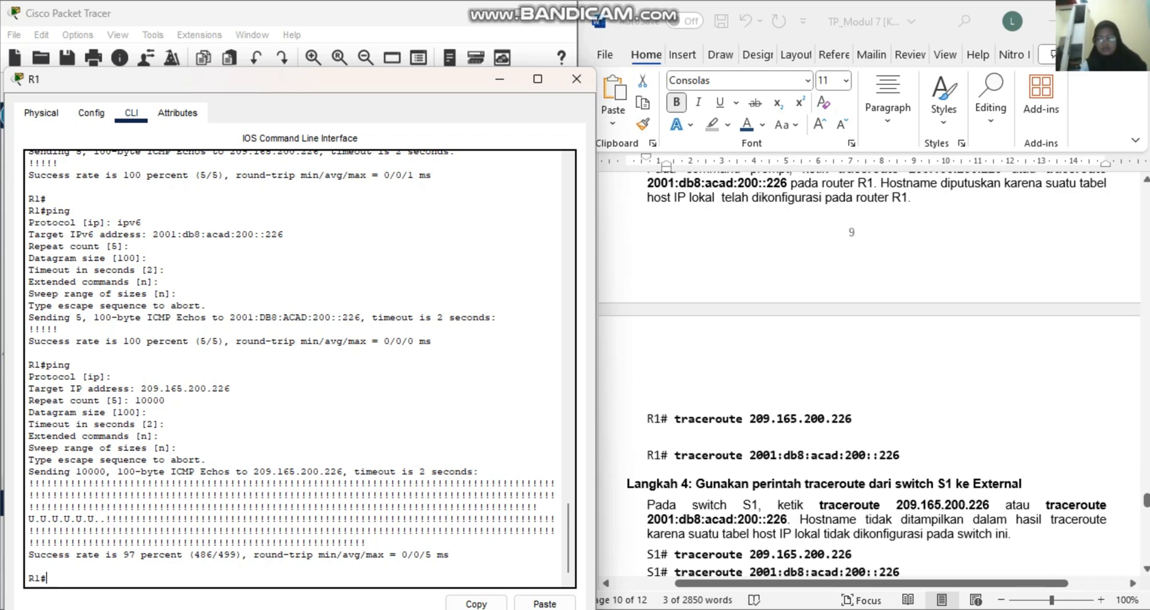
# Copy traceroute 209.165.200.226 from Langkah 3 in Word and run it in R1's CLI.
pyautogui.moveTo(673, 419); pyautogui.dragTo(858, 418)
pyautogui.press('super+c')
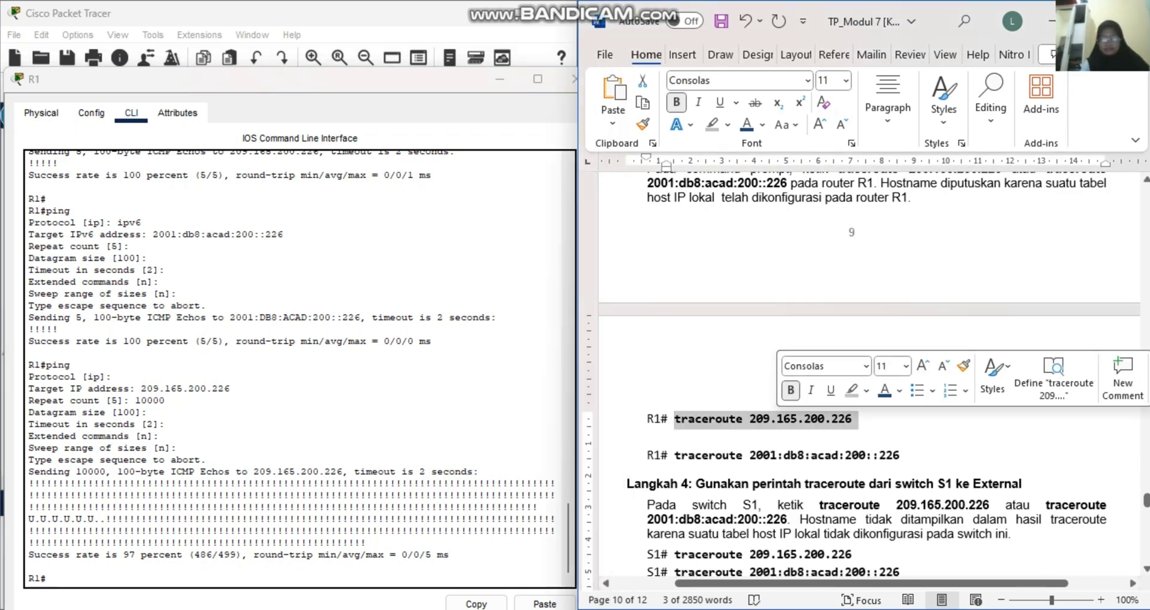
pyautogui.click(98, 578)
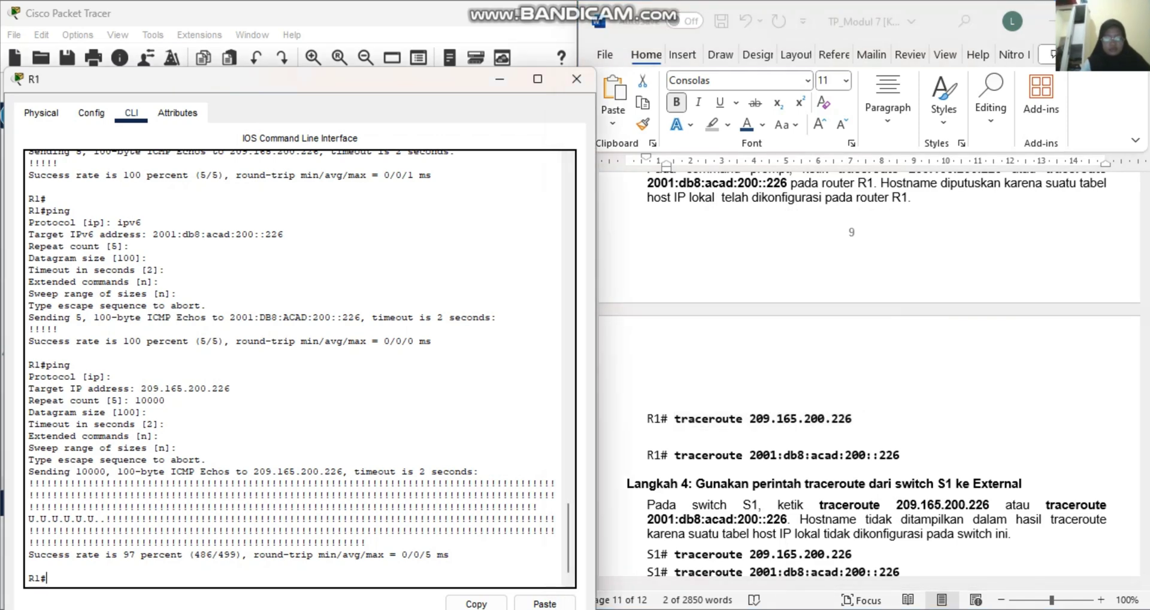
pyautogui.rightClick(99, 578)
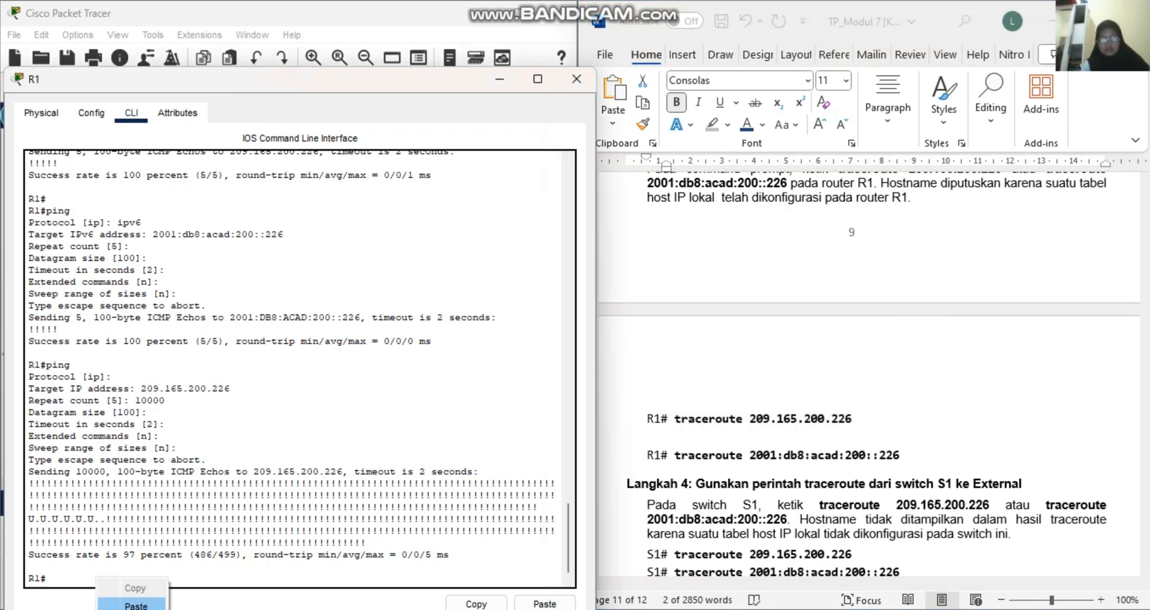
pyautogui.click(134, 605)
pyautogui.press('Return')
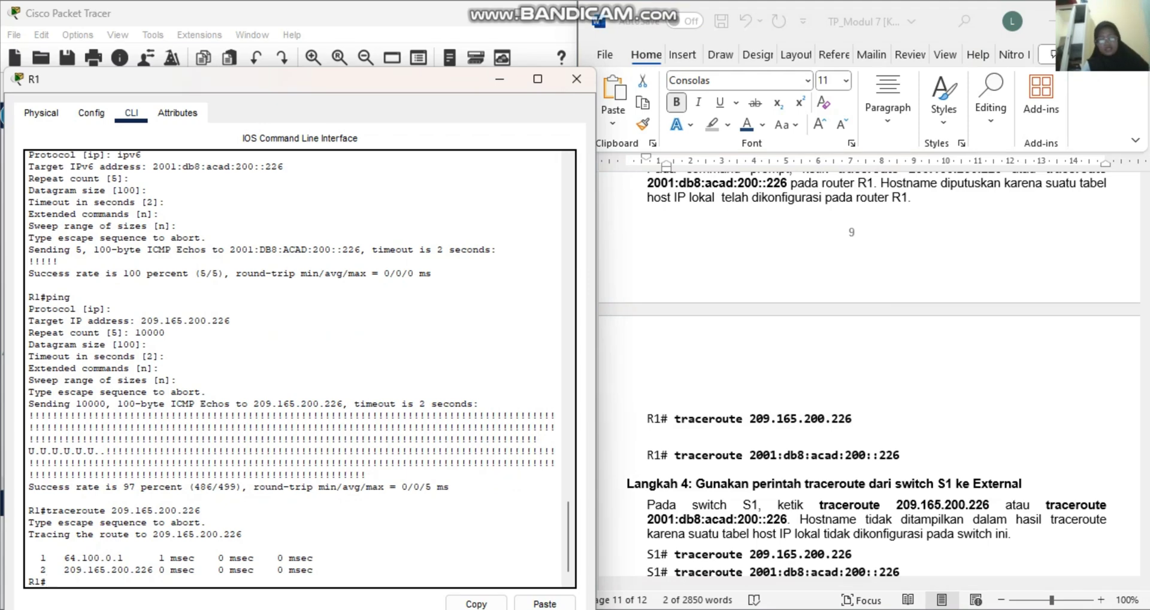
# Examine both hops of R1's IPv4 traceroute output against the network topology.
pyautogui.moveTo(440, 81); pyautogui.dragTo(1002, 38)
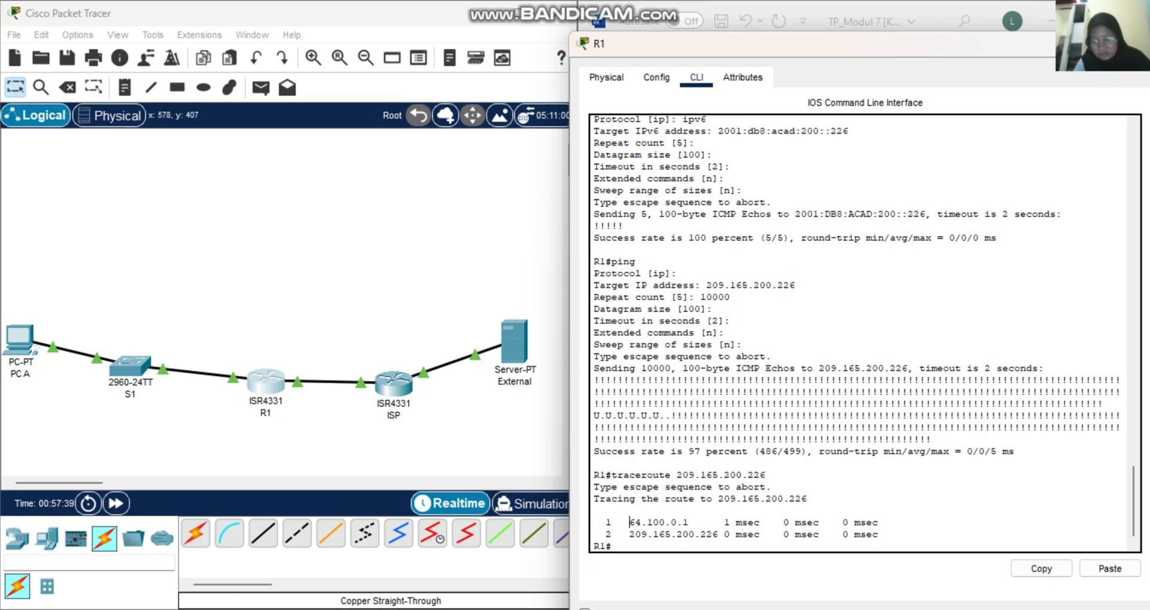
pyautogui.moveTo(629, 522); pyautogui.dragTo(689, 521)
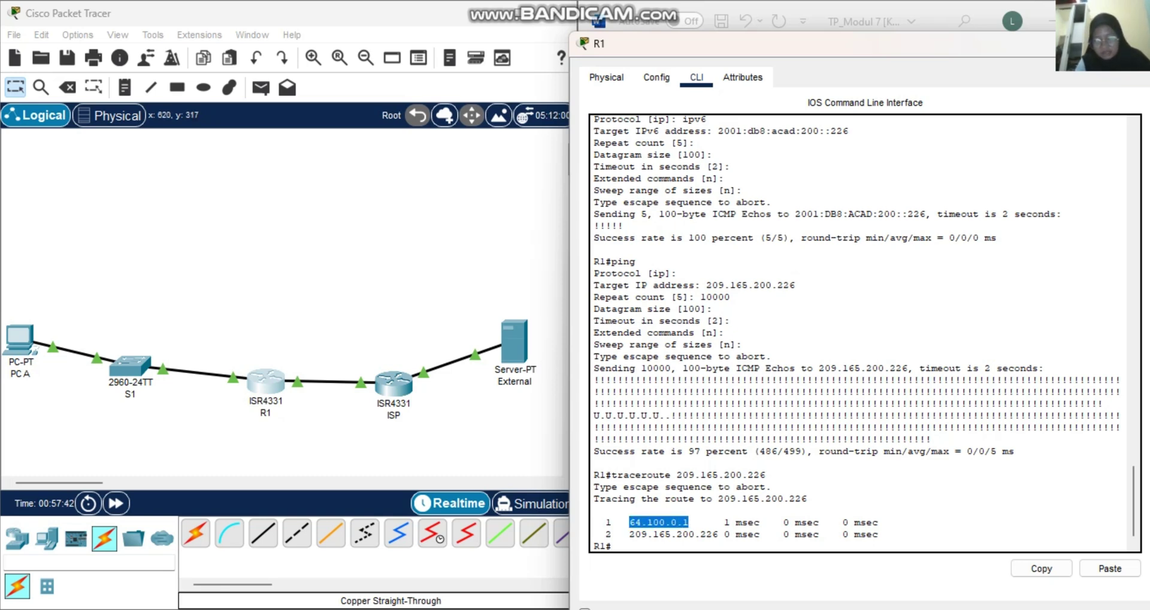
pyautogui.moveTo(629, 534); pyautogui.dragTo(718, 534)
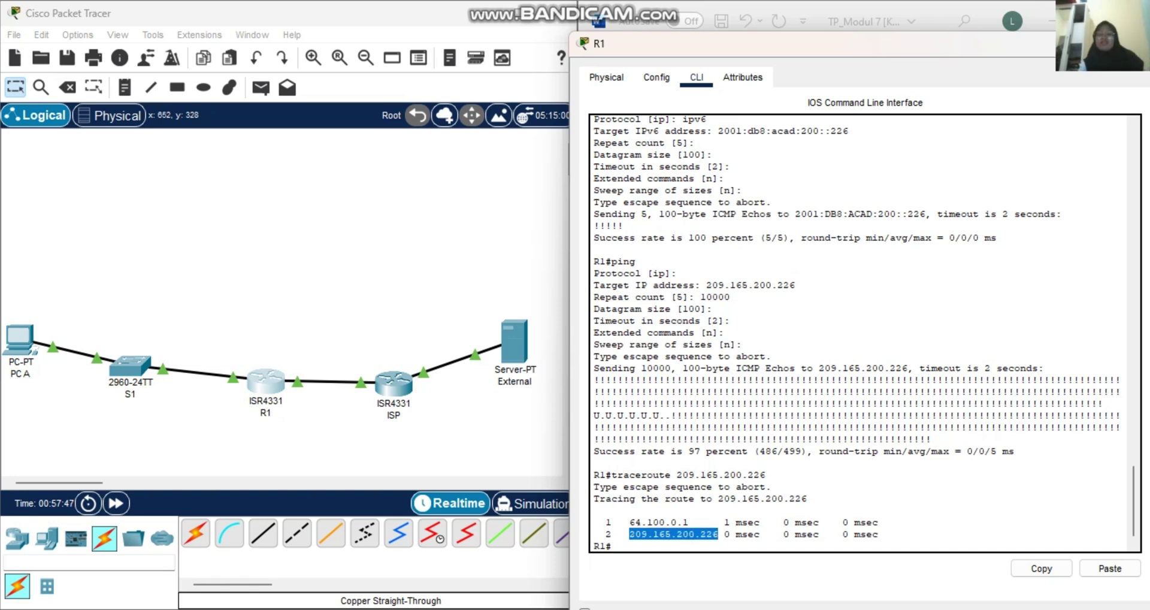
pyautogui.moveTo(844, 35); pyautogui.dragTo(377, 34)
# Copy traceroute 2001:db8:acad:200::226 from Langkah 3 in Word and run it in R1's CLI.
pyautogui.scroll(-2, 910, 420)
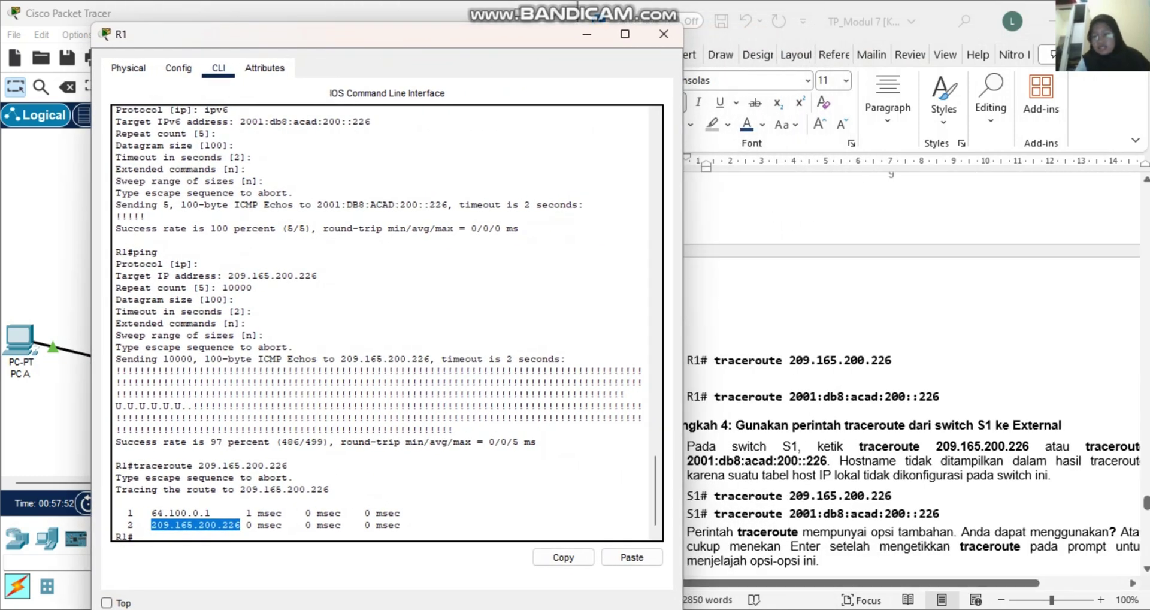
pyautogui.click(715, 396)
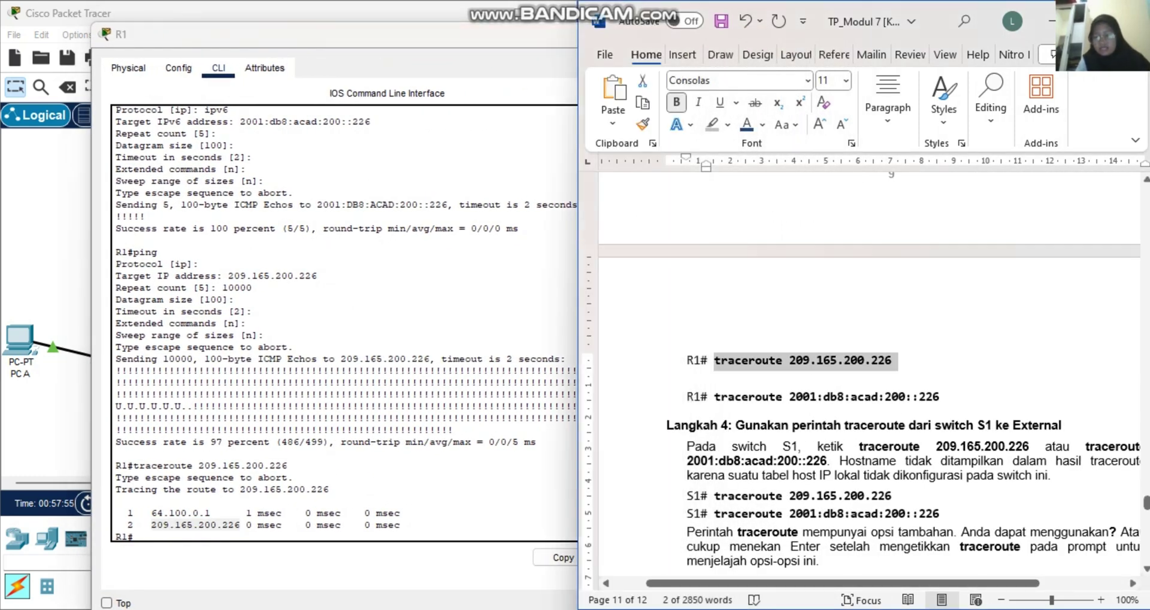
pyautogui.moveTo(715, 397); pyautogui.dragTo(939, 396)
pyautogui.press('super+c')
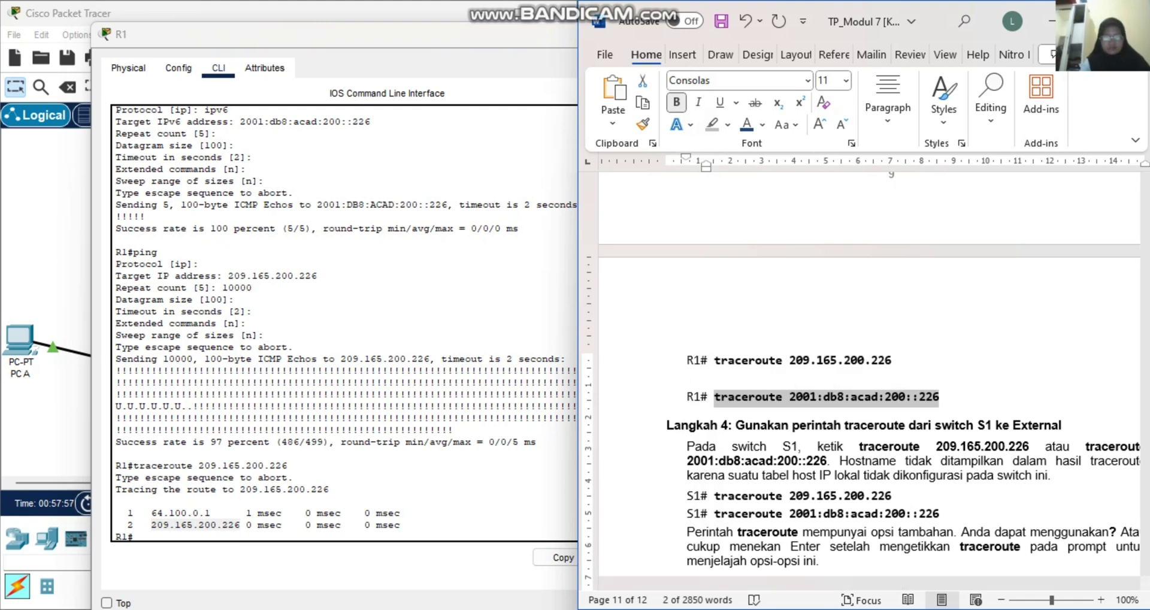
pyautogui.hotkey('alt', 'Tab')
pyautogui.rightClick(194, 534)
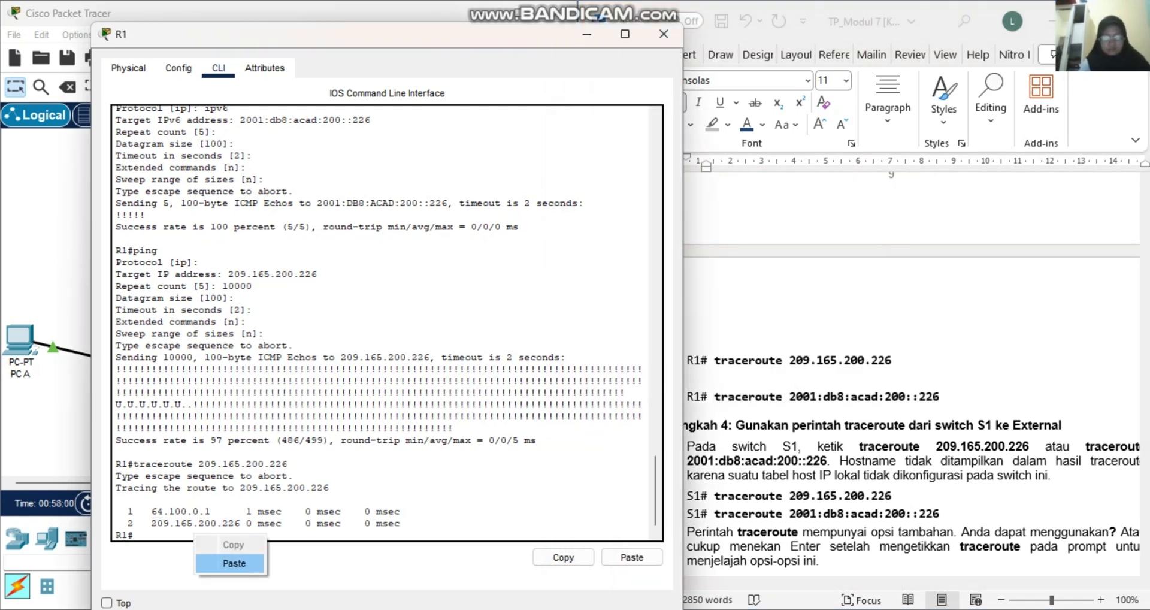
pyautogui.click(219, 565)
pyautogui.press('Return')
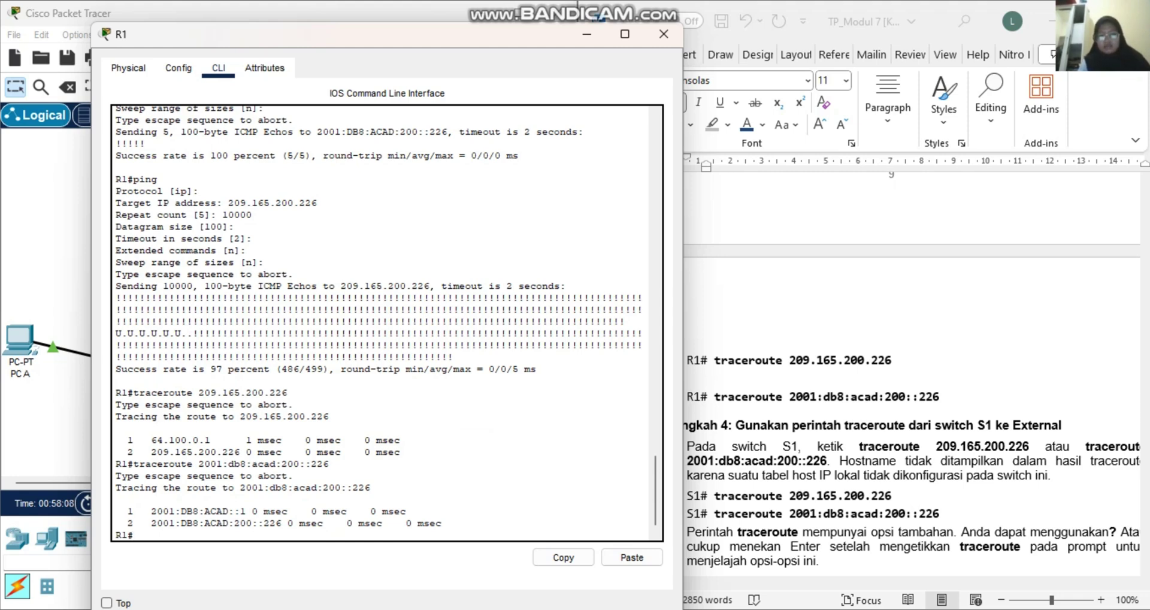
# Examine the hops of R1's IPv6 traceroute against the topology, and return the CLI window beside the Word instructions.
pyautogui.moveTo(432, 31); pyautogui.dragTo(917, 27)
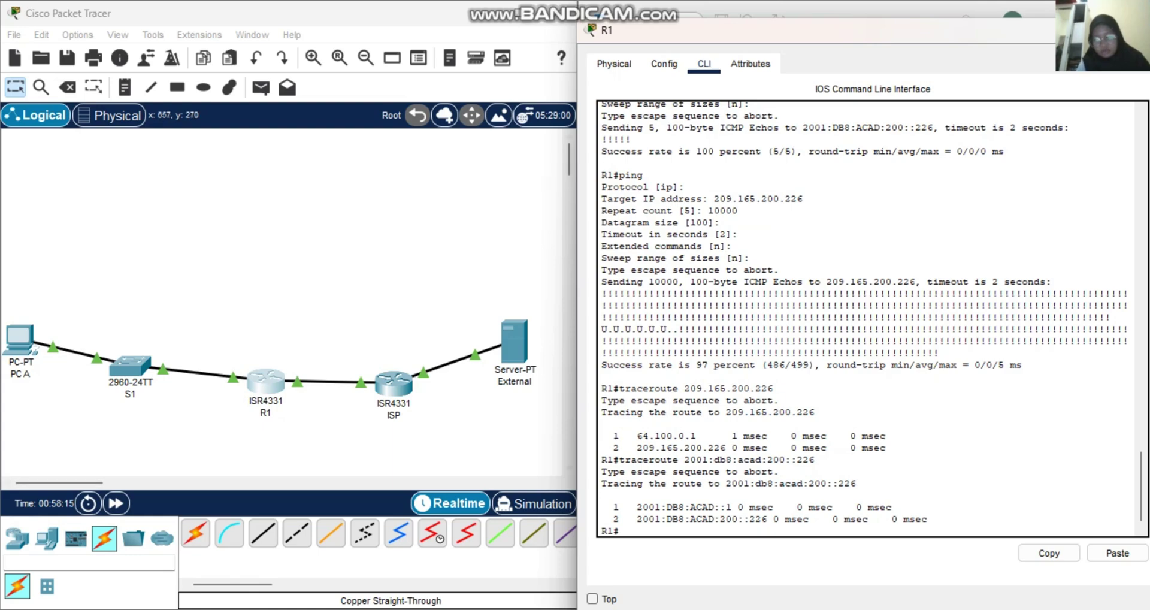
pyautogui.press('super+Up')
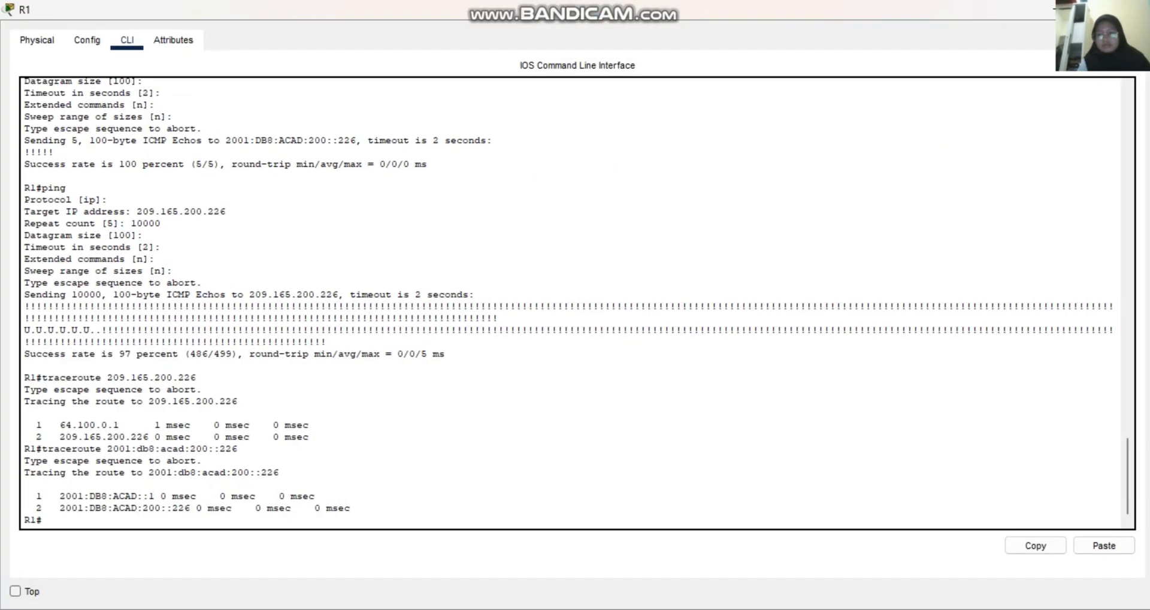
pyautogui.click(1094, 10)
pyautogui.moveTo(870, 30); pyautogui.dragTo(307, 55)
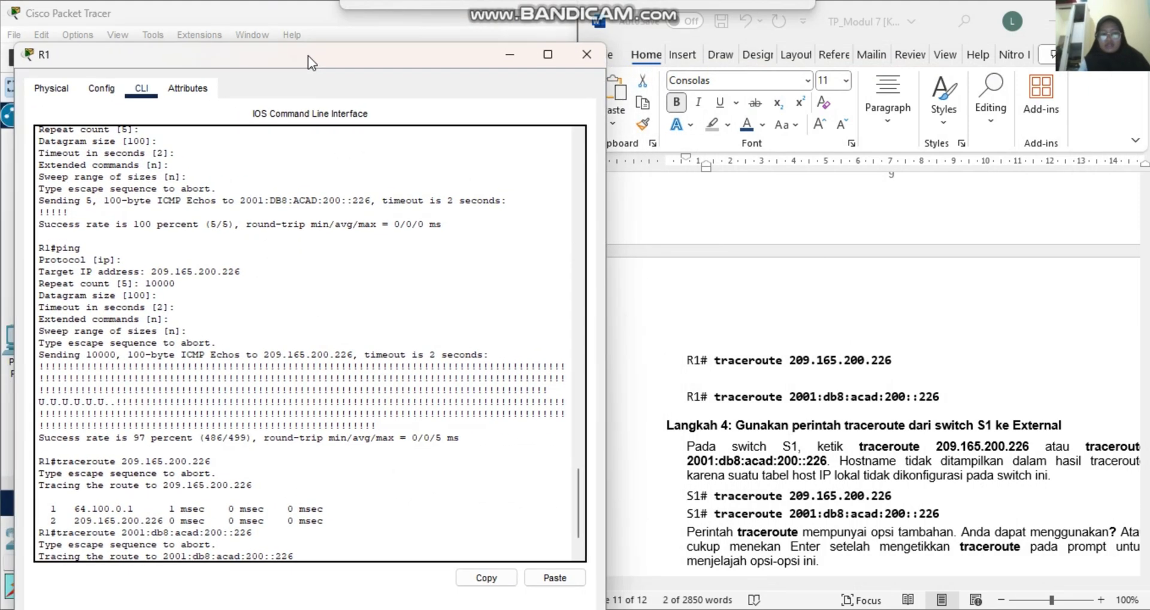
# Close R1's window and open S1's CLI prompt beside Langkah 4 of the Word instructions.
pyautogui.scroll(-1, 877, 379)
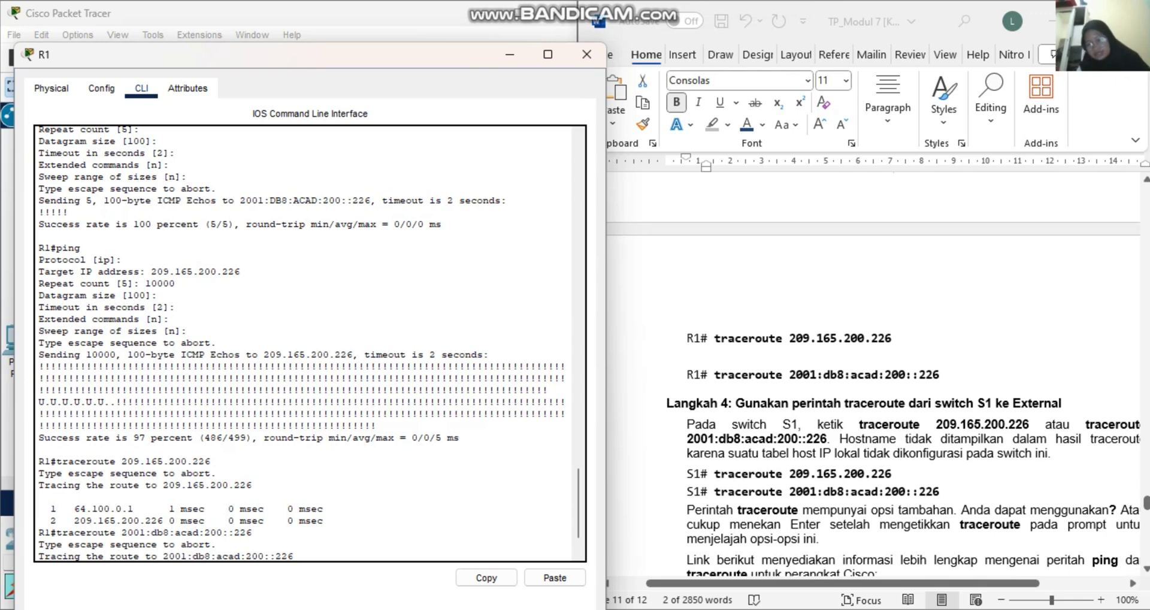
pyautogui.click(586, 54)
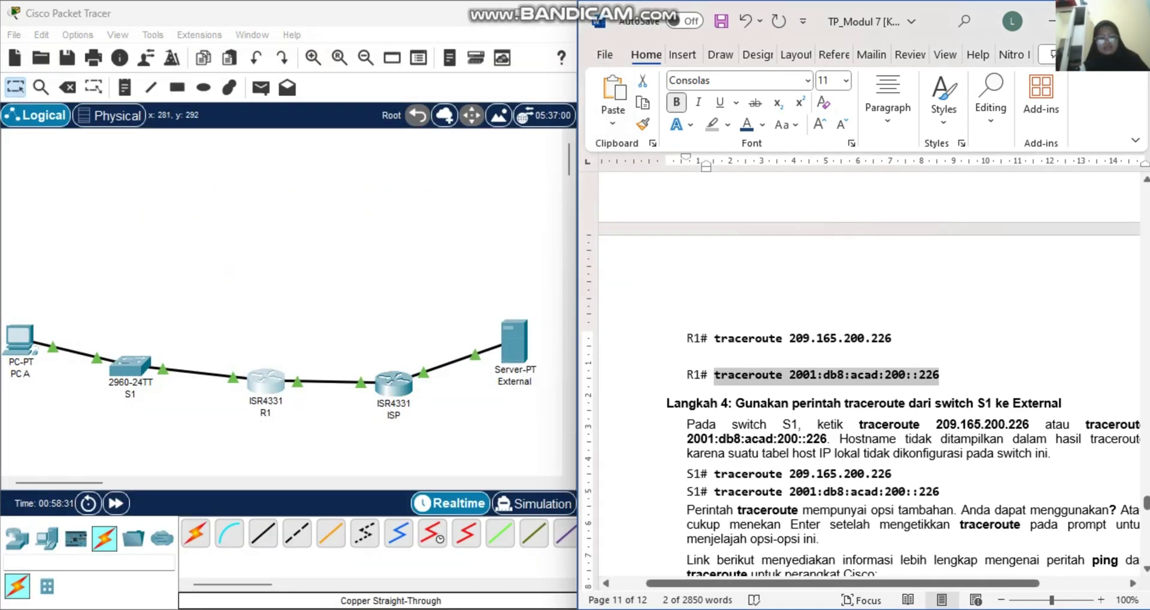
pyautogui.click(130, 365)
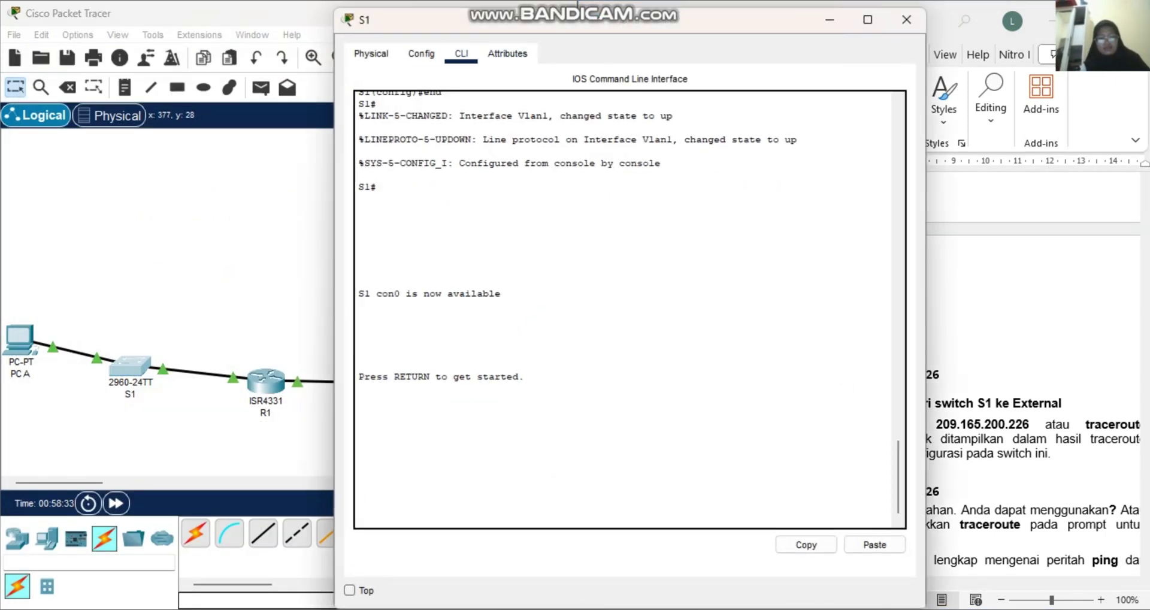
pyautogui.press('Return')
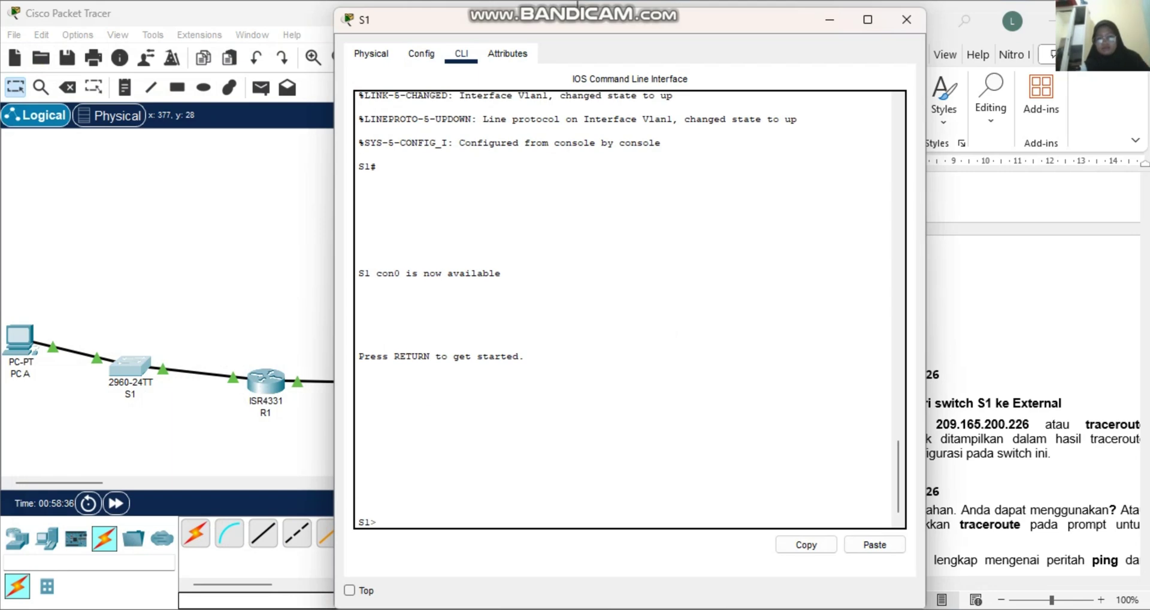
pyautogui.moveTo(650, 17); pyautogui.dragTo(359, 35)
pyautogui.scroll(-3, 899, 390)
pyautogui.scroll(-2, 899, 383)
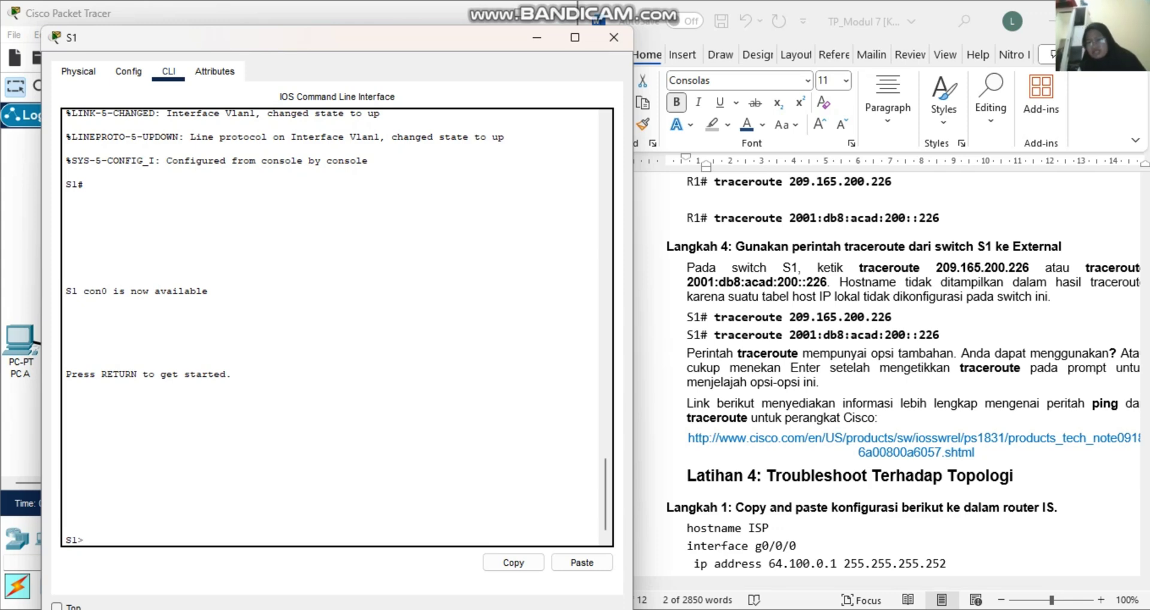
# Copy traceroute 209.165.200.226 from Langkah 4 in Word and run it in S1's CLI.
pyautogui.click(714, 317)
pyautogui.moveTo(714, 317); pyautogui.dragTo(897, 318)
pyautogui.press('super+c')
pyautogui.click(113, 538)
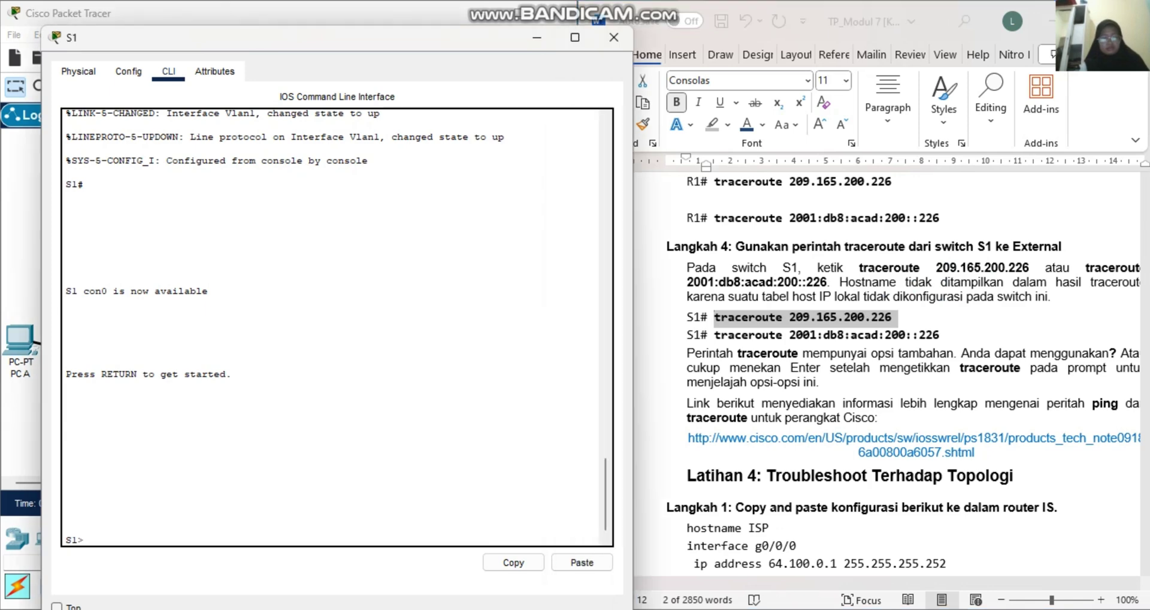
pyautogui.rightClick(113, 538)
pyautogui.click(152, 566)
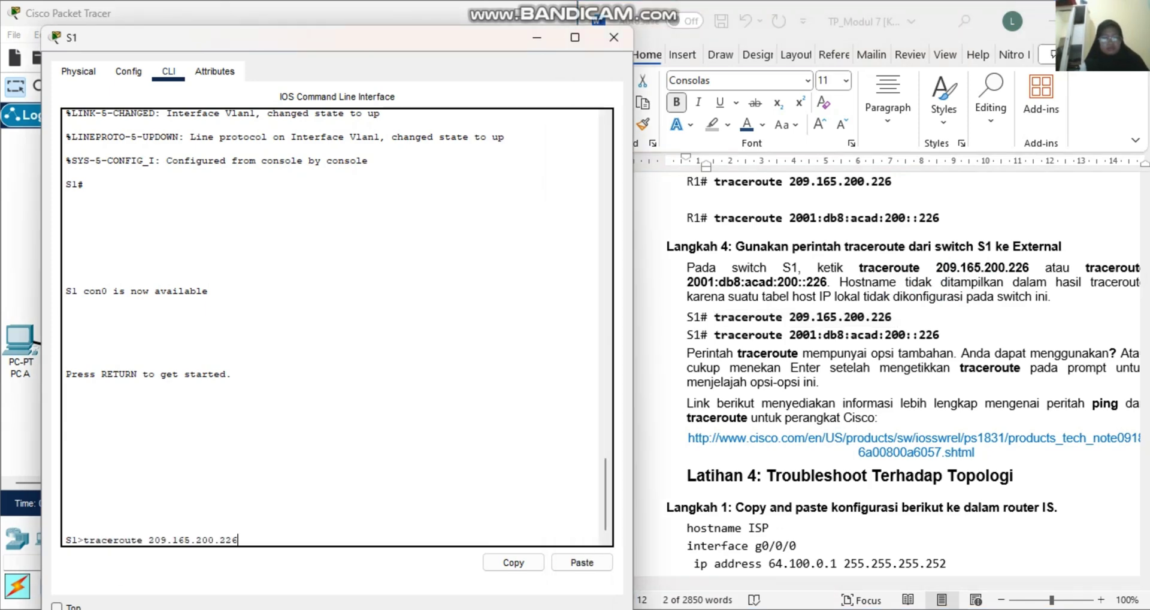
pyautogui.press('Return')
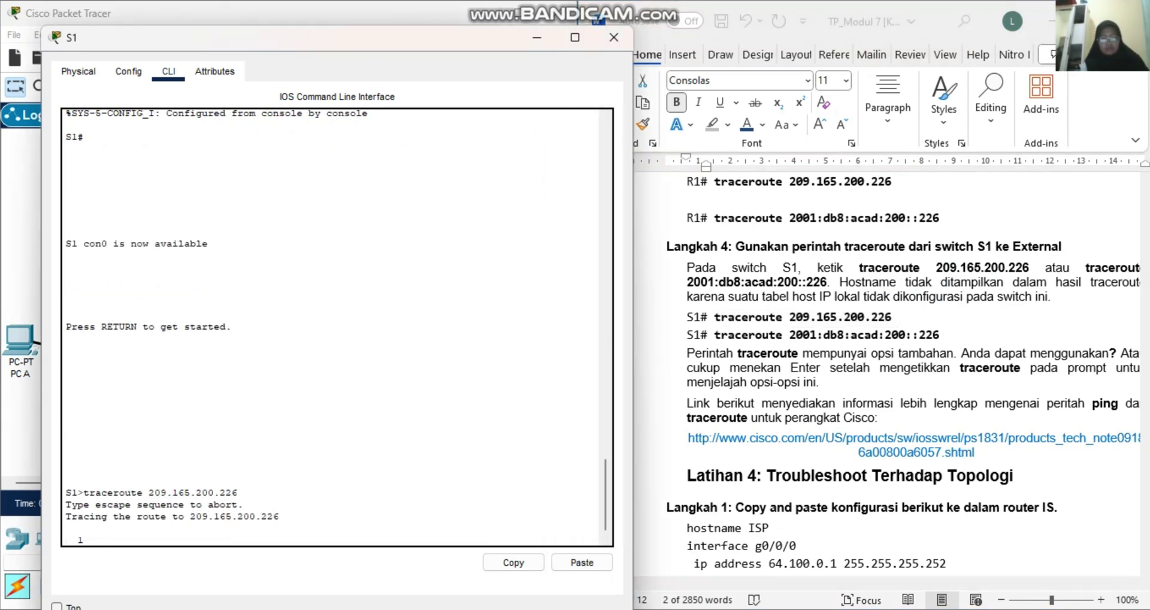
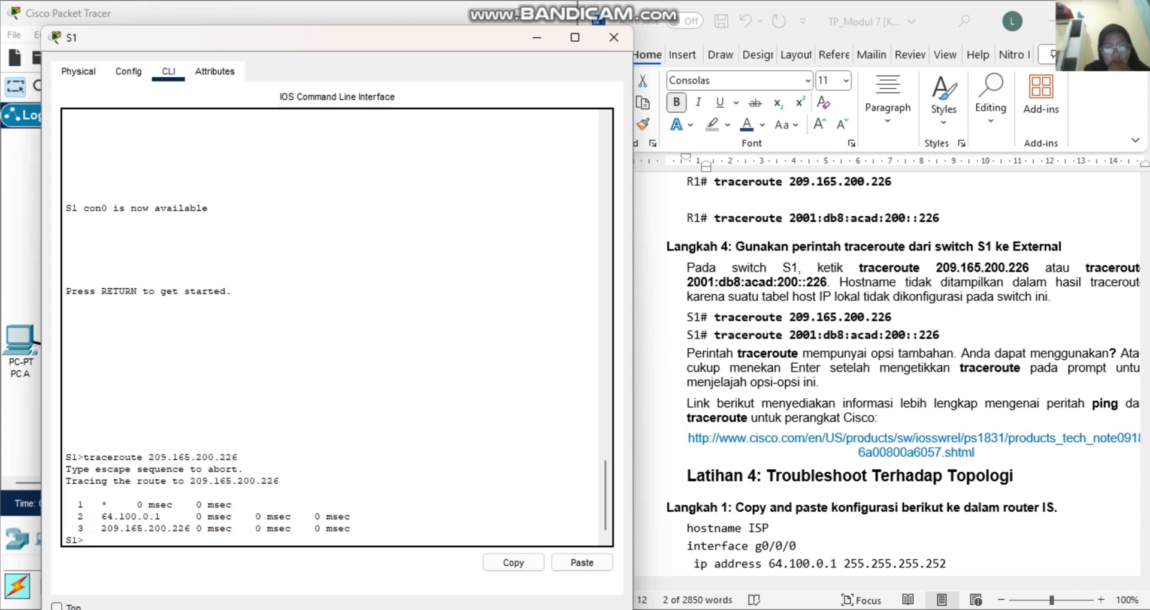
# Examine the hops of S1's IPv4 traceroute against the topology and R1, and return the CLI window beside the Word instructions.
pyautogui.moveTo(442, 39); pyautogui.dragTo(938, 54)
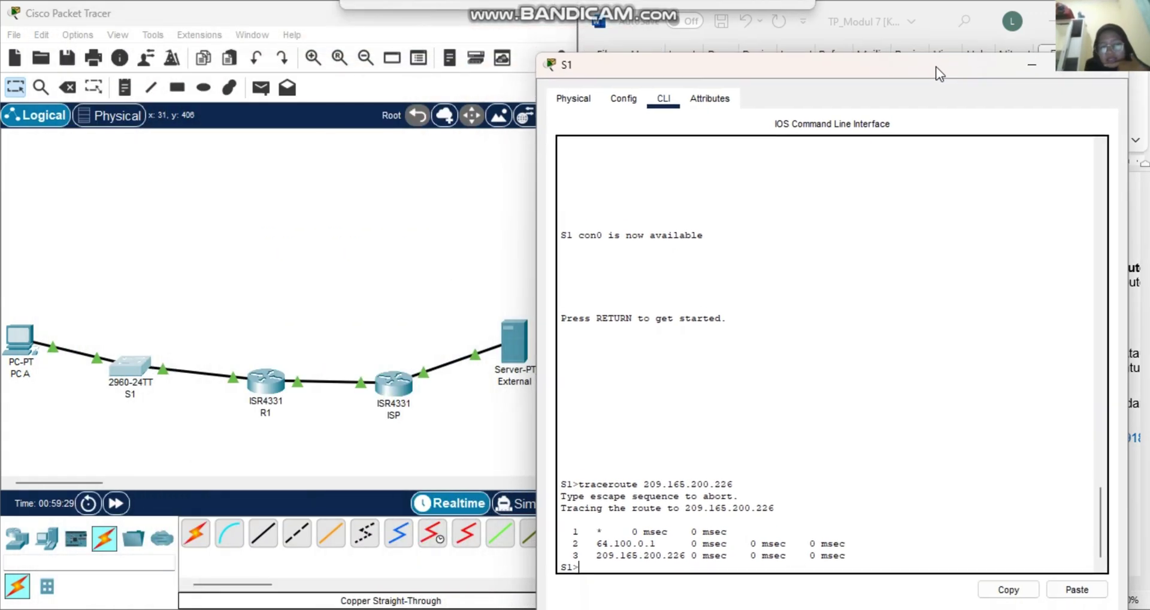
pyautogui.click(266, 379)
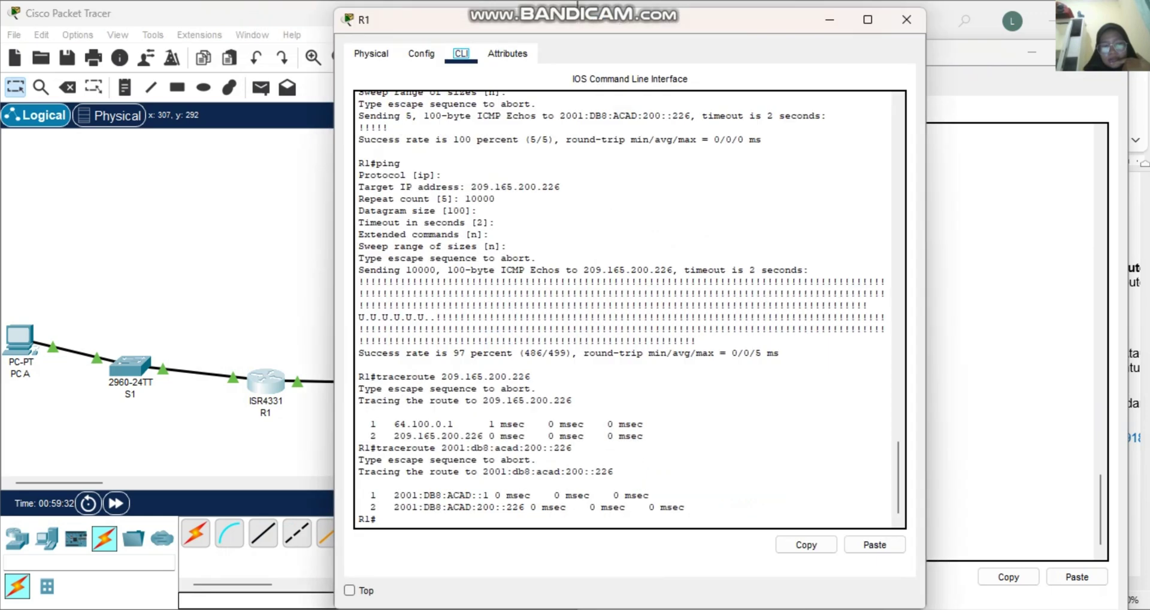
pyautogui.click(906, 19)
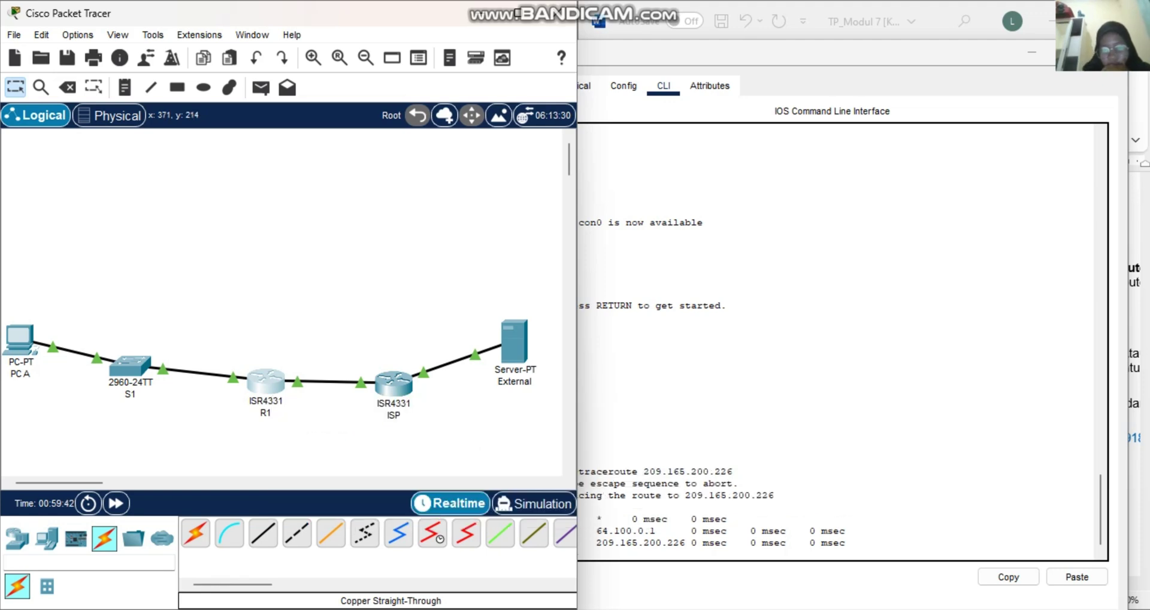
pyautogui.moveTo(393, 378)
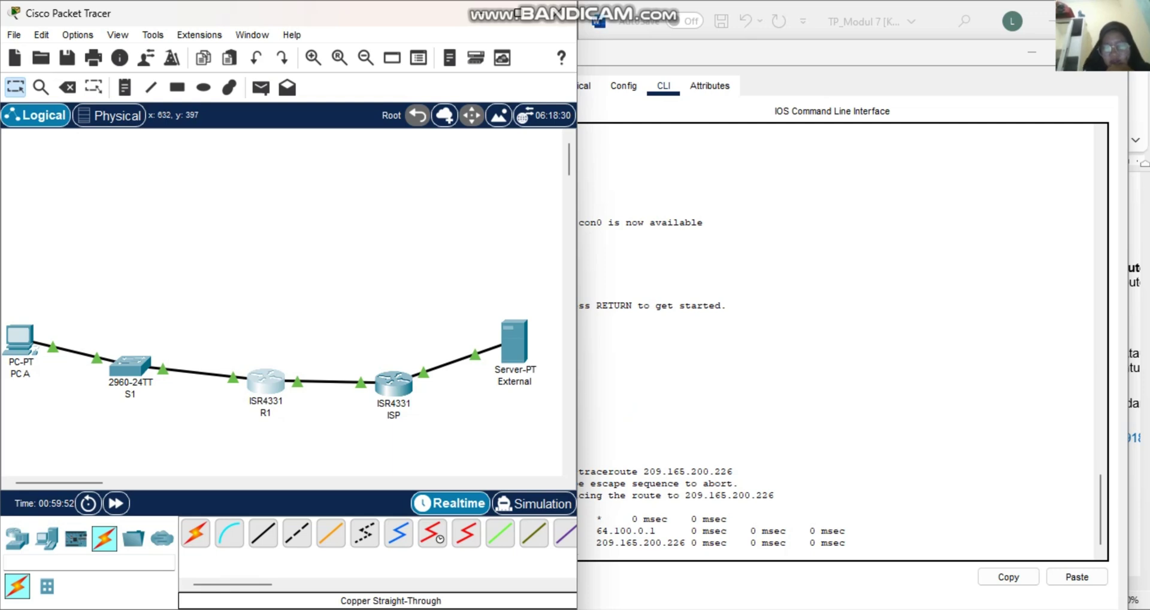
pyautogui.click(584, 329)
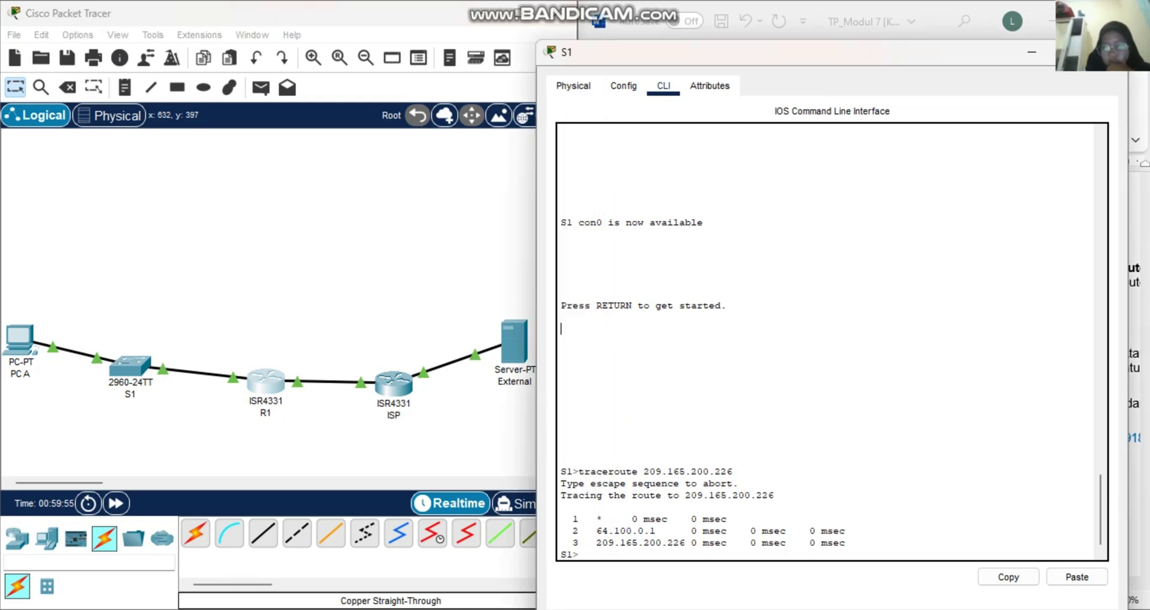
pyautogui.moveTo(814, 60); pyautogui.dragTo(311, 20)
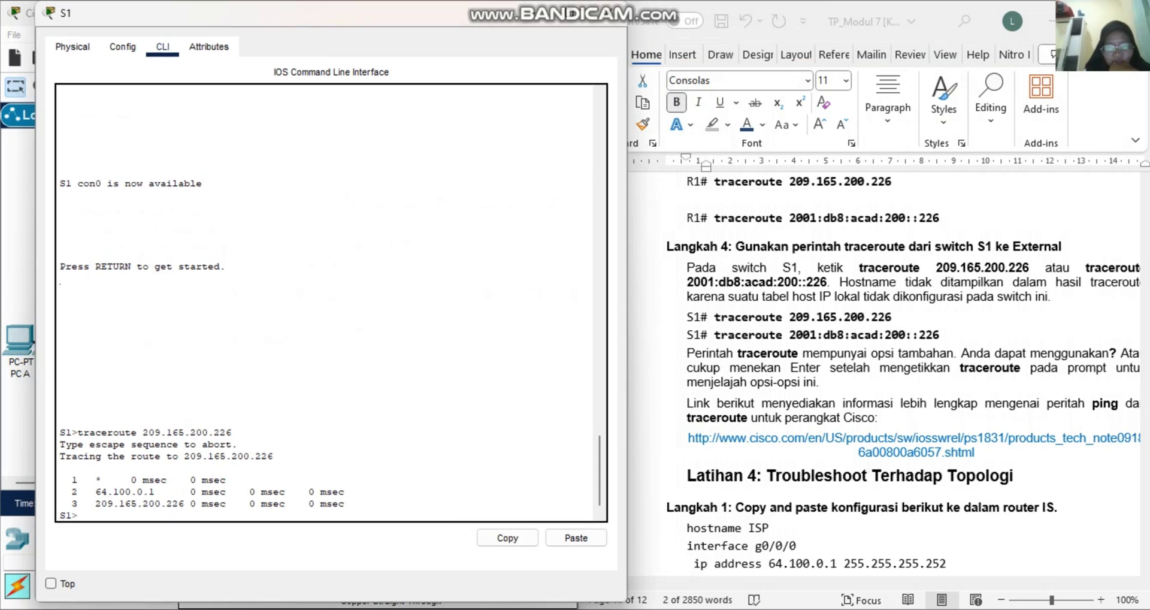
# Copy traceroute 2001:db8:acad:200::226 from Langkah 4 in Word and run it in S1's CLI.
pyautogui.scroll(-2, 899, 371)
pyautogui.hotkey('alt', 'Tab')
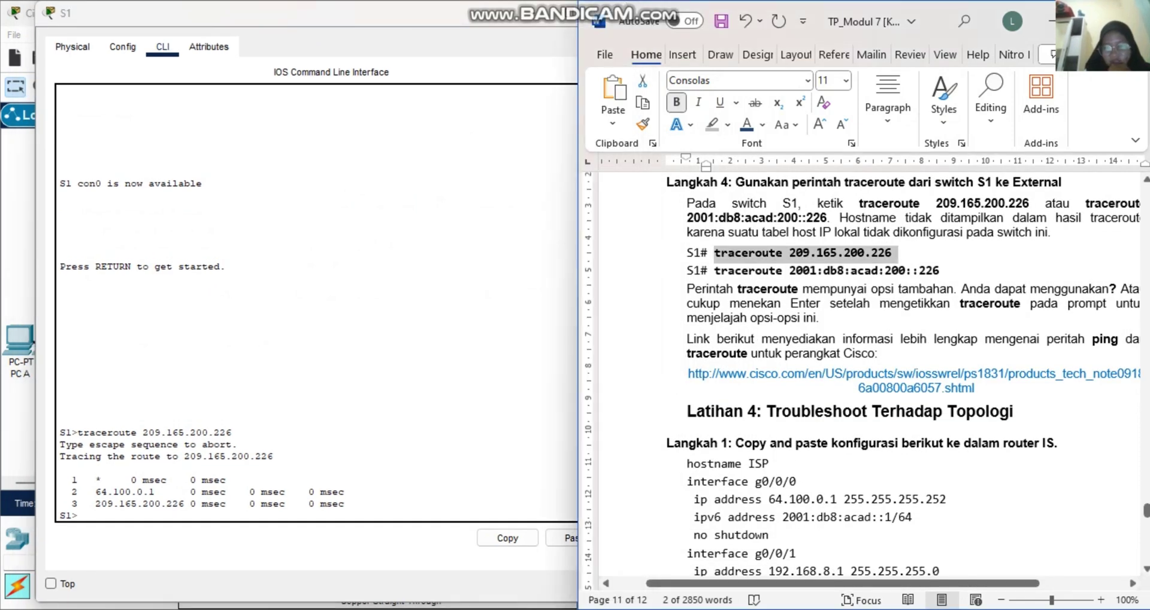
pyautogui.moveTo(714, 271); pyautogui.dragTo(939, 270)
pyautogui.press('super+c')
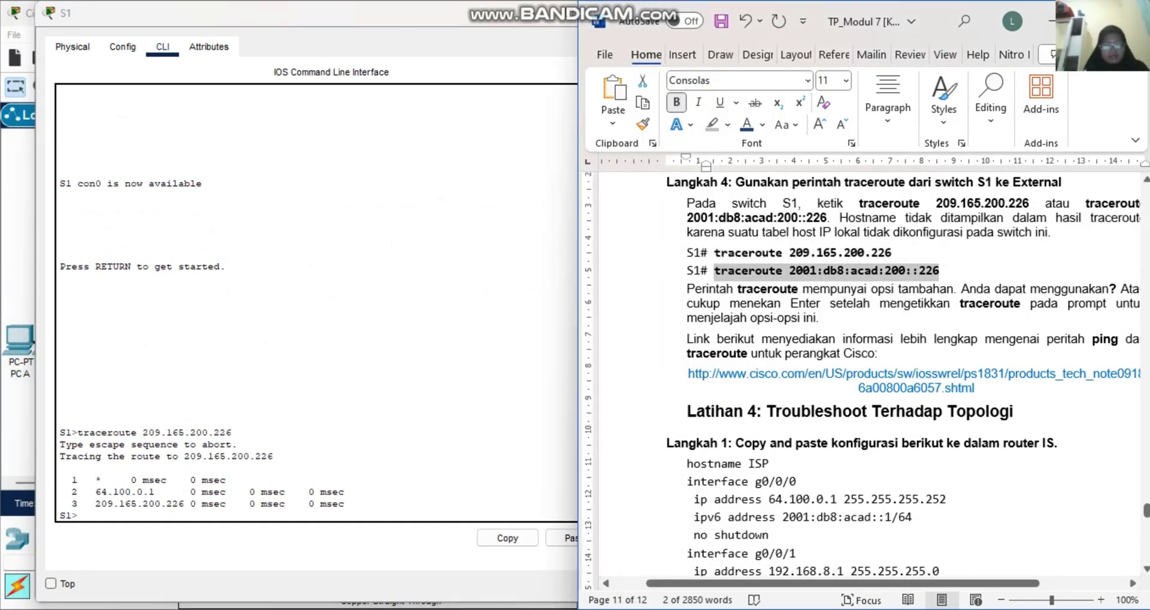
pyautogui.hotkey('alt', 'Tab')
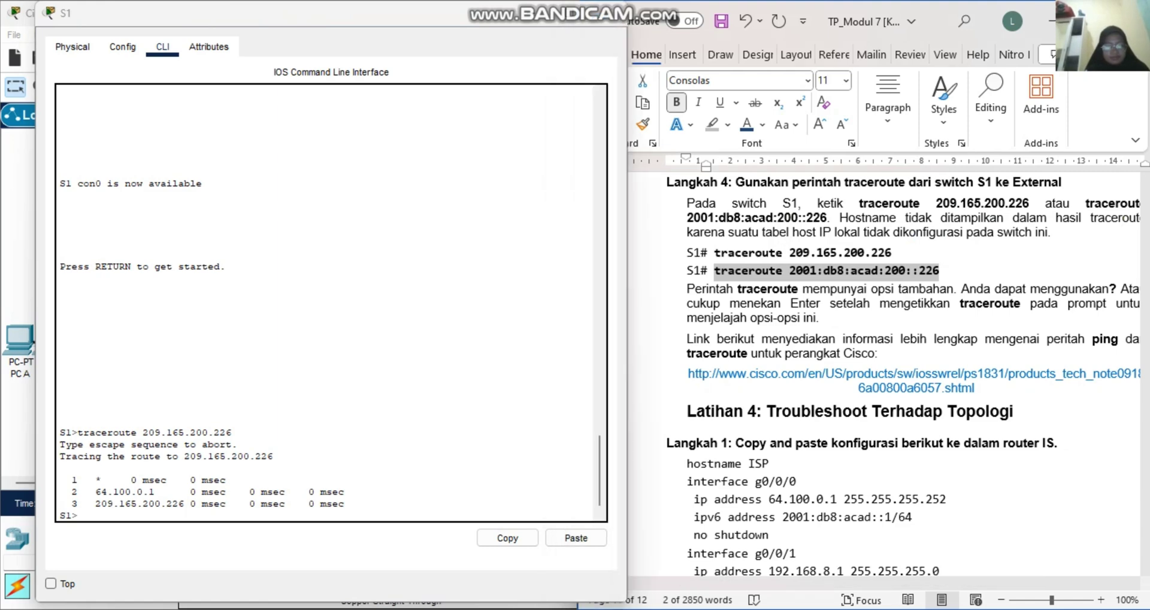
pyautogui.rightClick(97, 519)
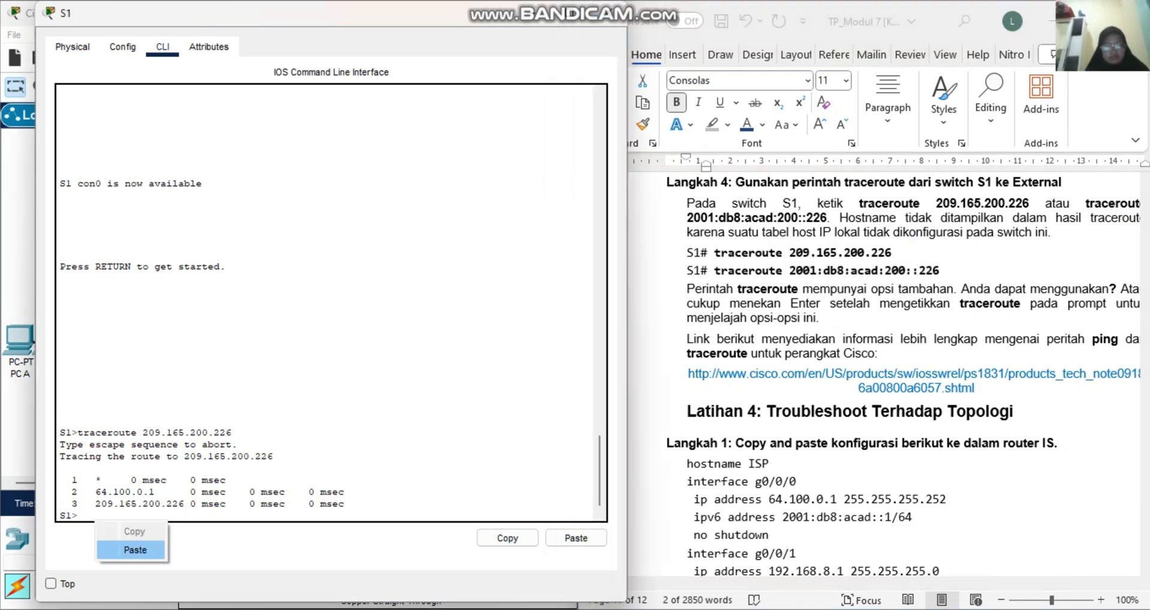
pyautogui.click(133, 551)
pyautogui.press('Return')
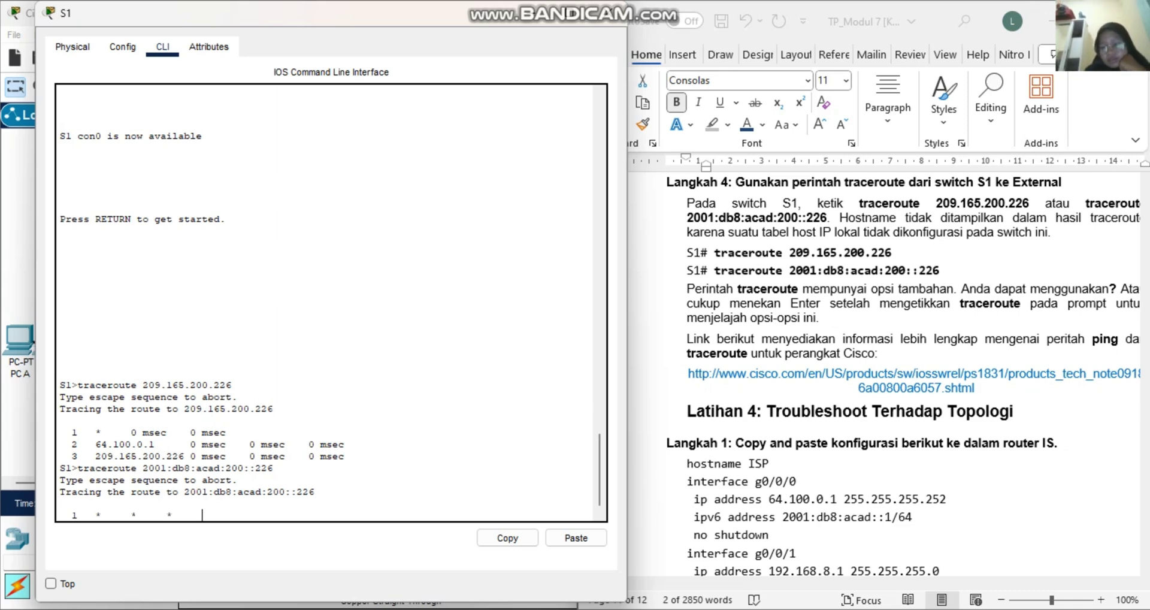
pyautogui.hscroll(3, 887, 366)
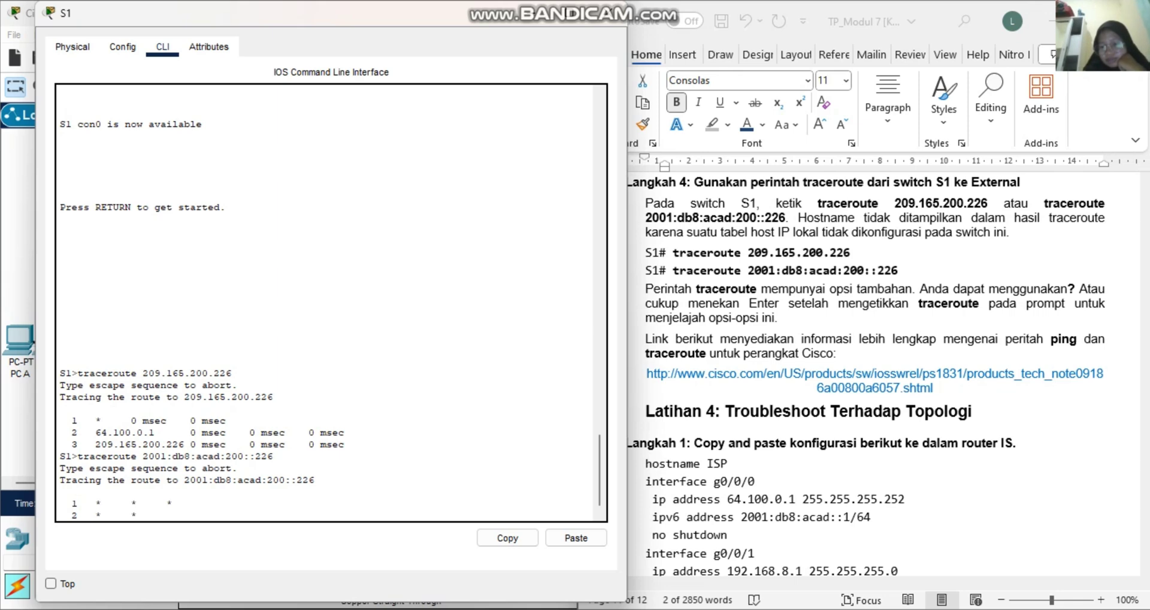
pyautogui.hscroll(-2, 886, 365)
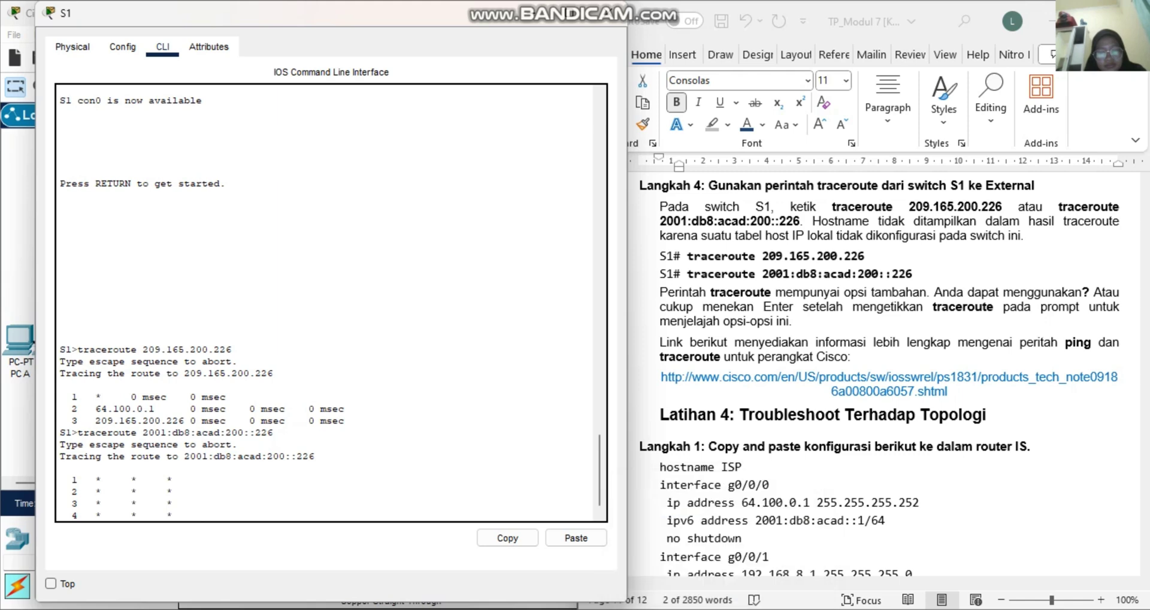
pyautogui.click(794, 609)
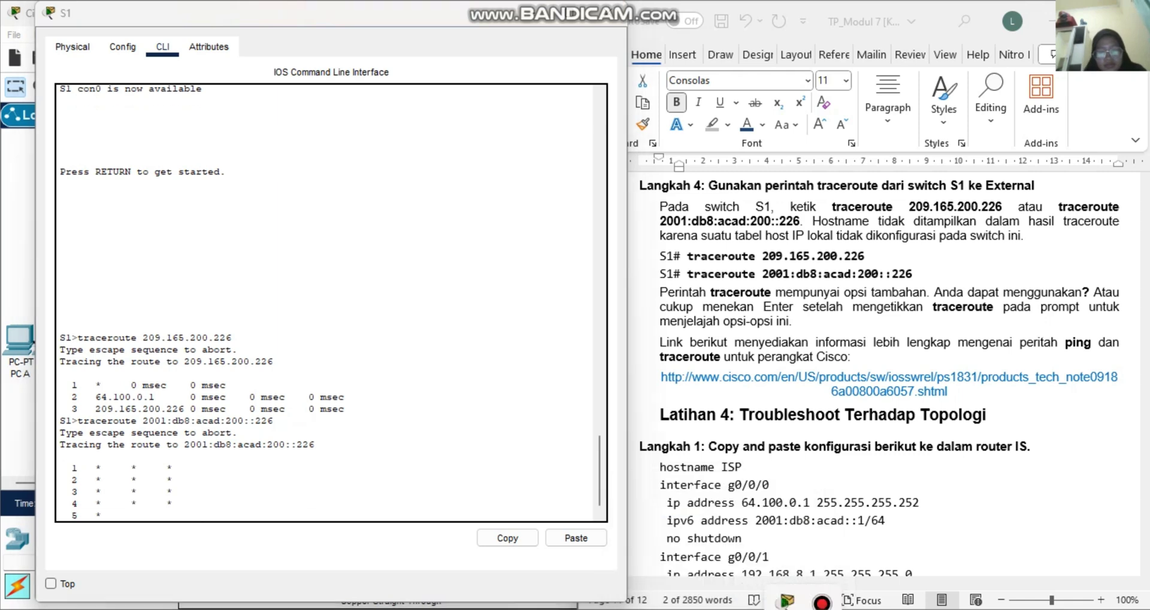
pyautogui.click(821, 578)
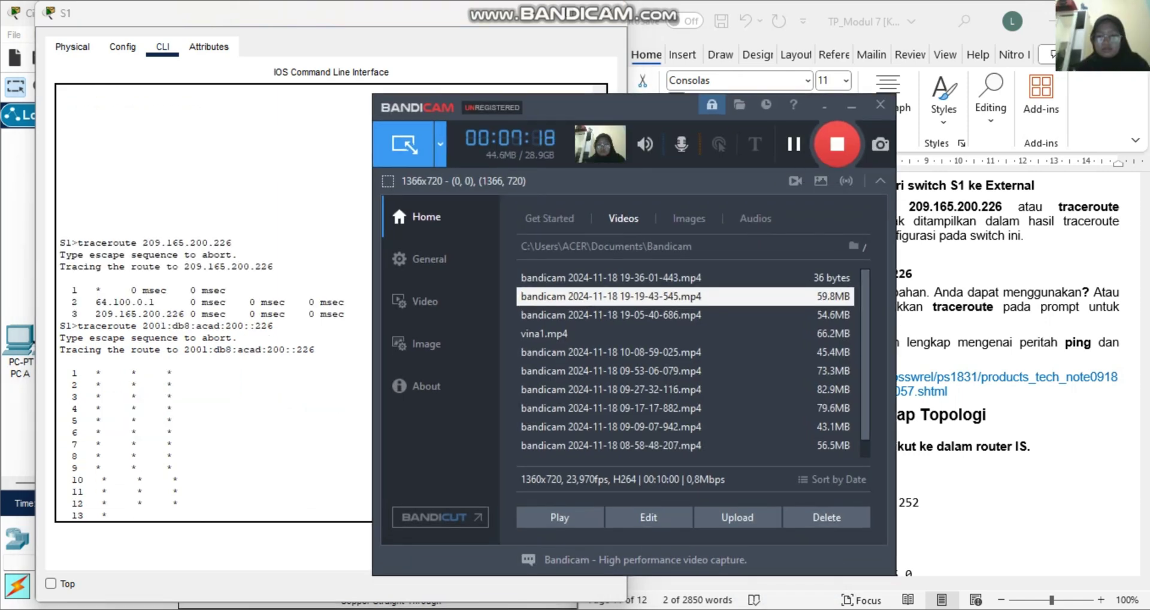
pyautogui.click(851, 105)
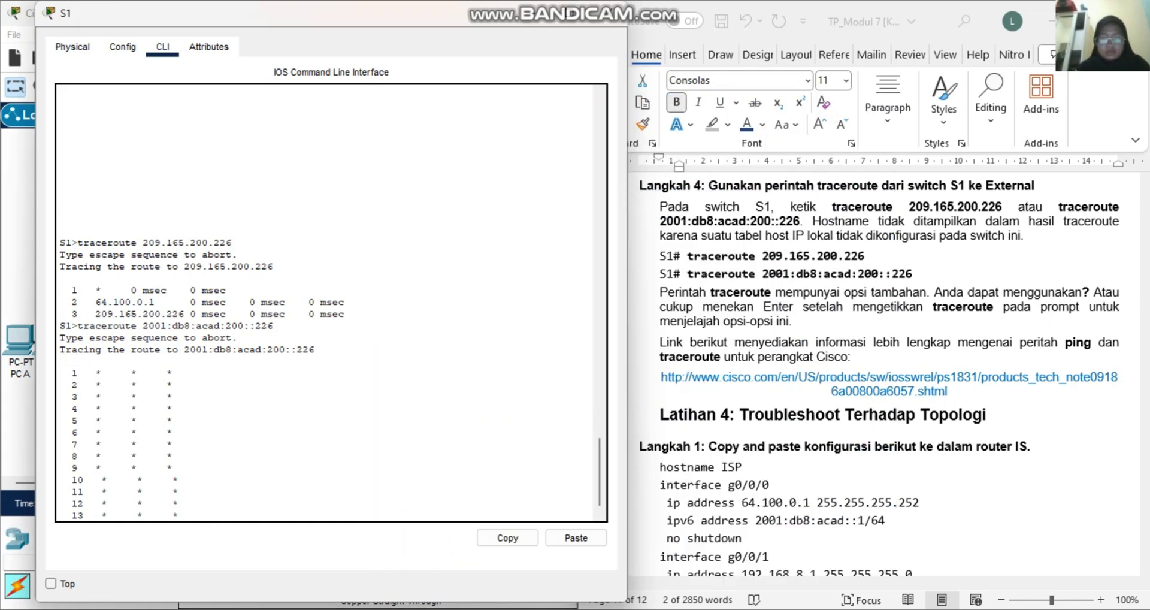
# Recheck Langkah 4 in Word and abort the running IPv6 traceroute in S1's CLI.
pyautogui.scroll(1, 887, 371)
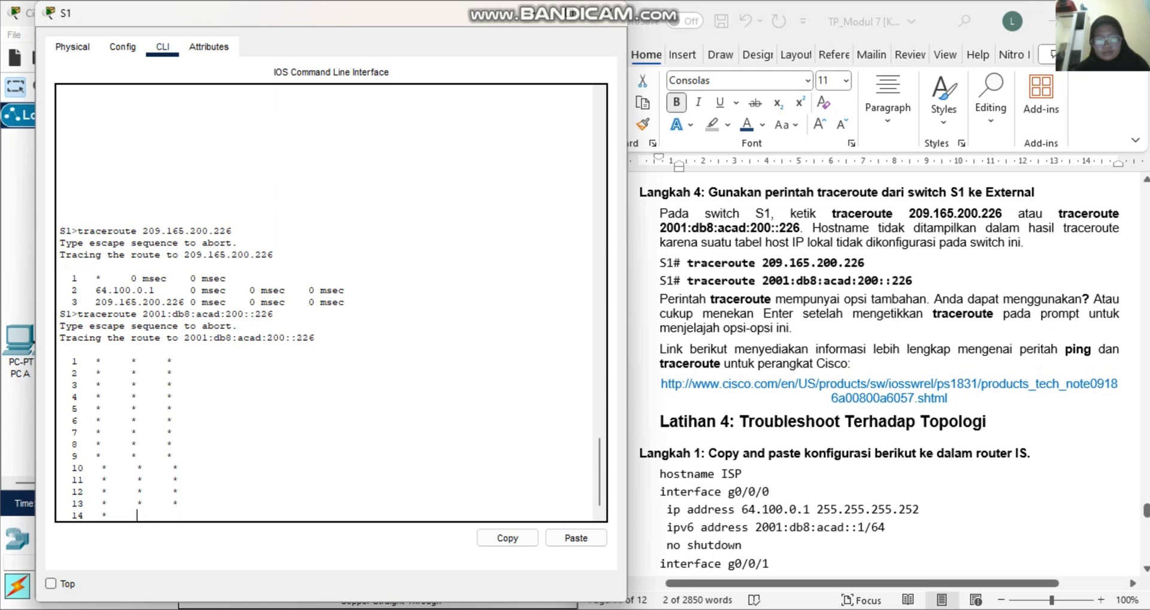
pyautogui.scroll(1, 887, 372)
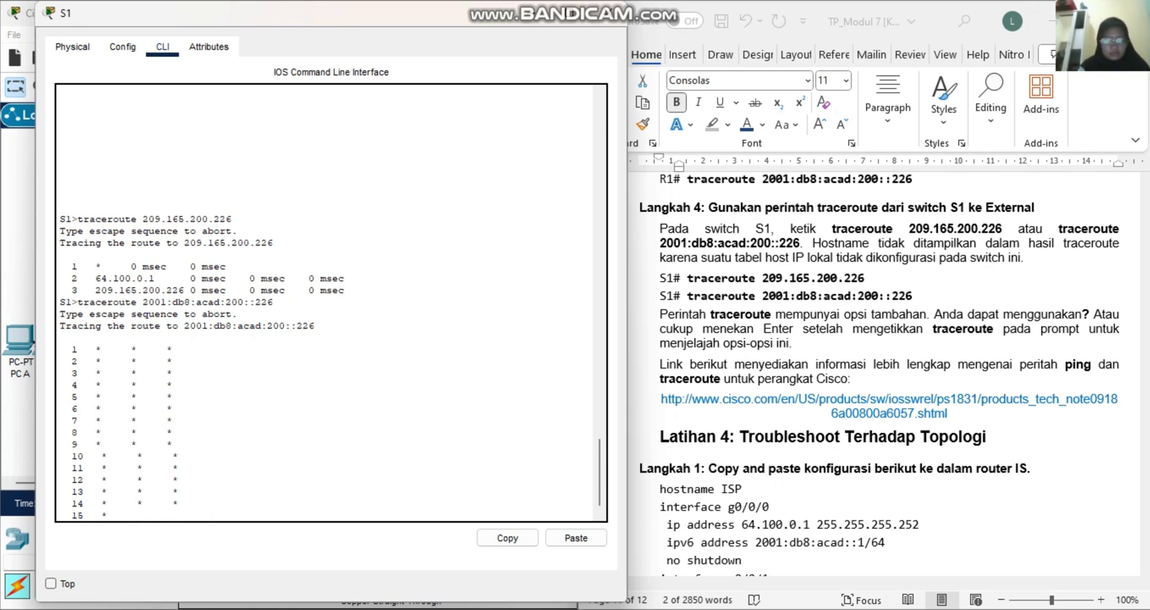
pyautogui.hotkey('ctrl', 'shift', '6')
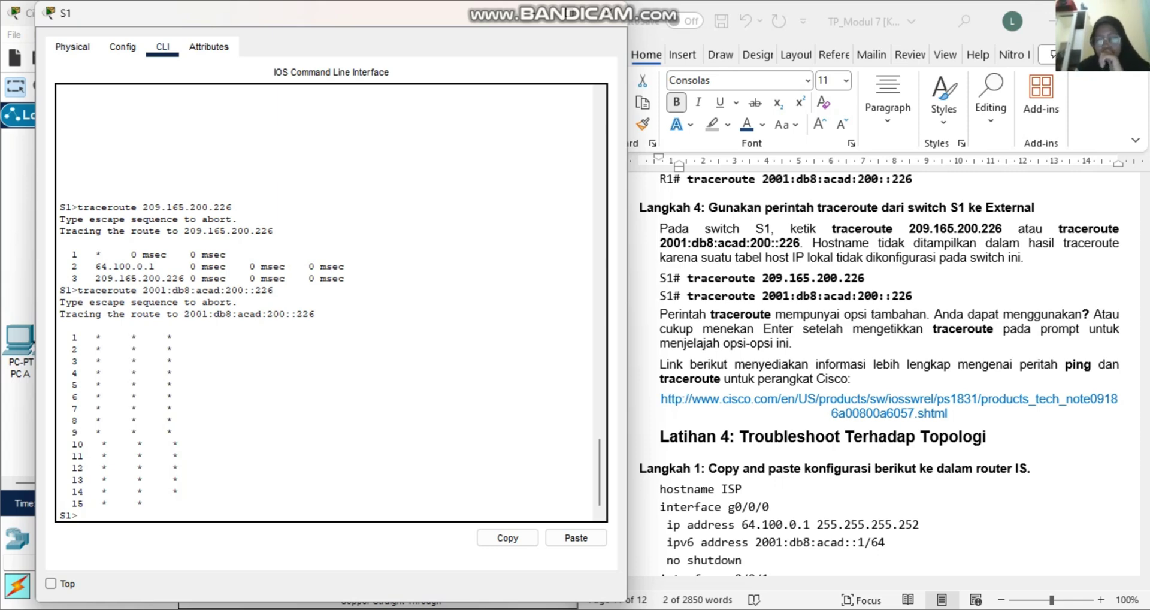
# Close S1's window and open the ISP router's CLI prompt beside Latihan 4, Langkah 1 in Word.
pyautogui.scroll(-5, 886, 371)
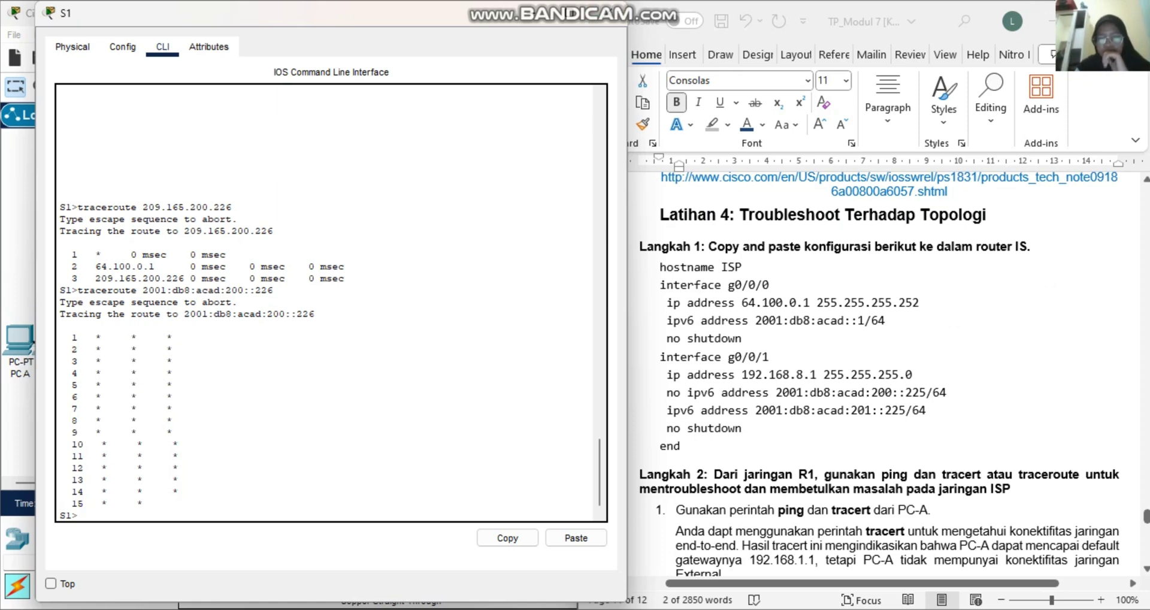
pyautogui.click(614, 13)
pyautogui.click(394, 383)
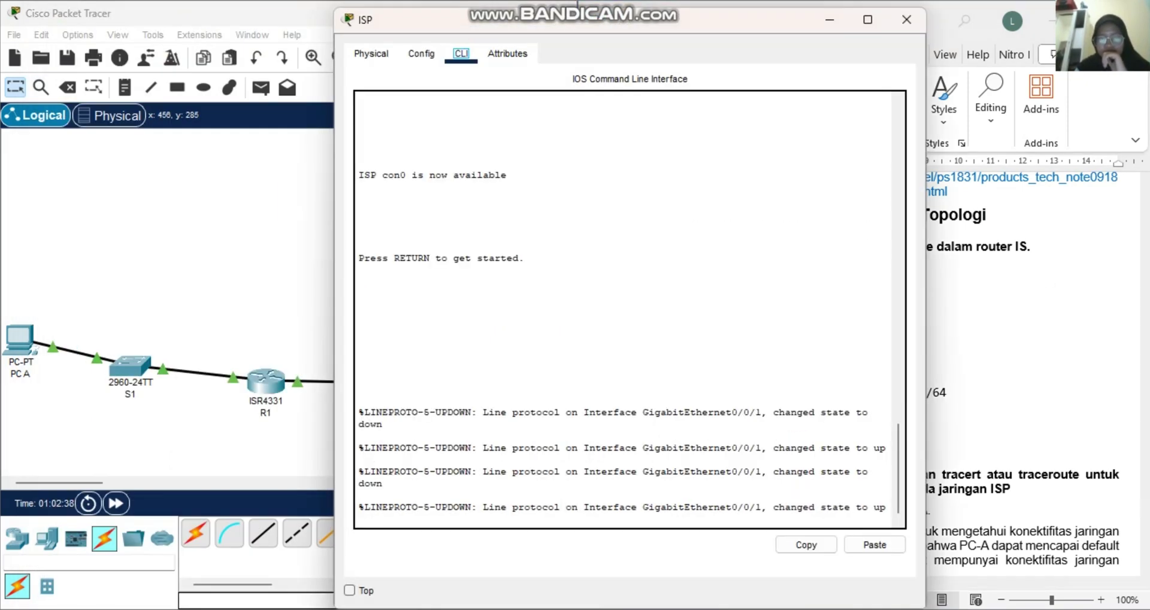
pyautogui.press('Return')
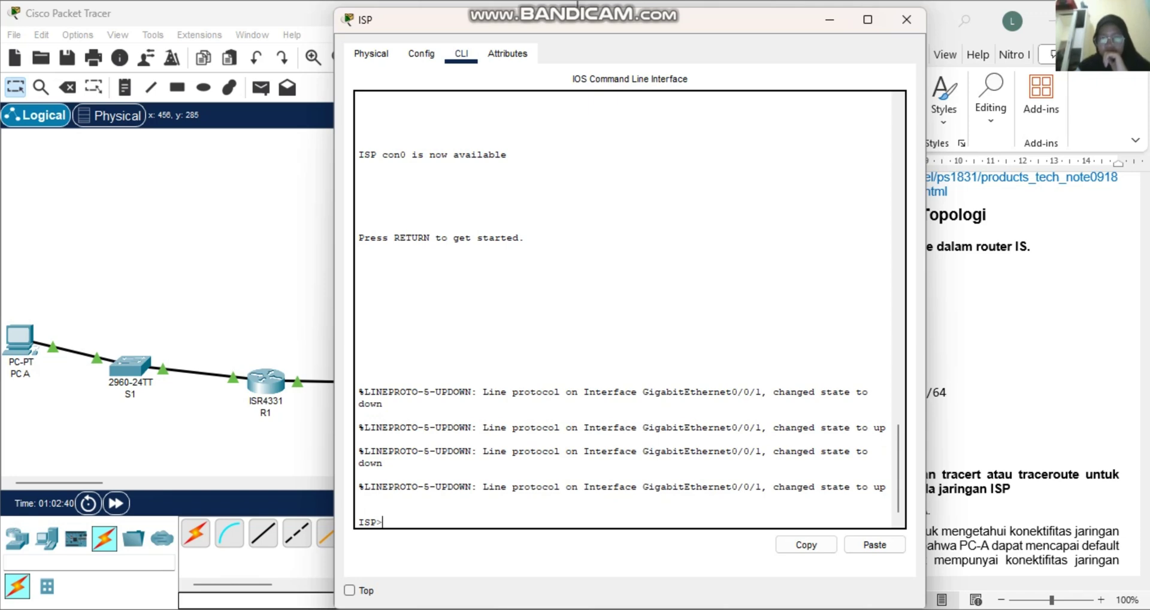
pyautogui.moveTo(708, 24); pyautogui.dragTo(409, 19)
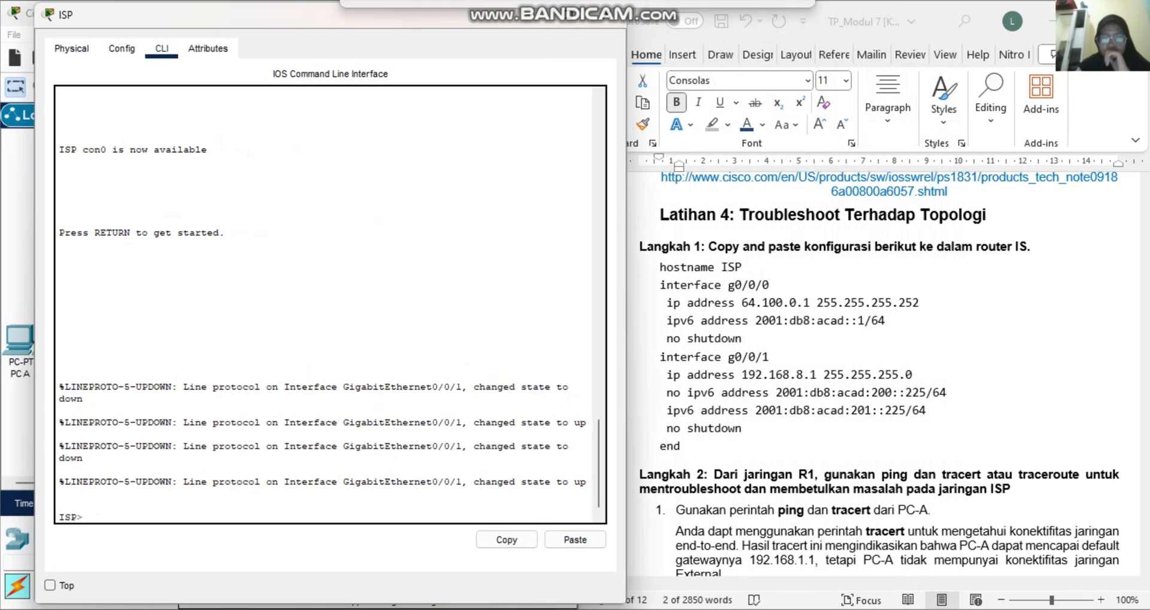
# Enter global configuration mode on the ISP router with en and config t, and switch back to the Word instructions.
pyautogui.write('en')
pyautogui.press('Return')
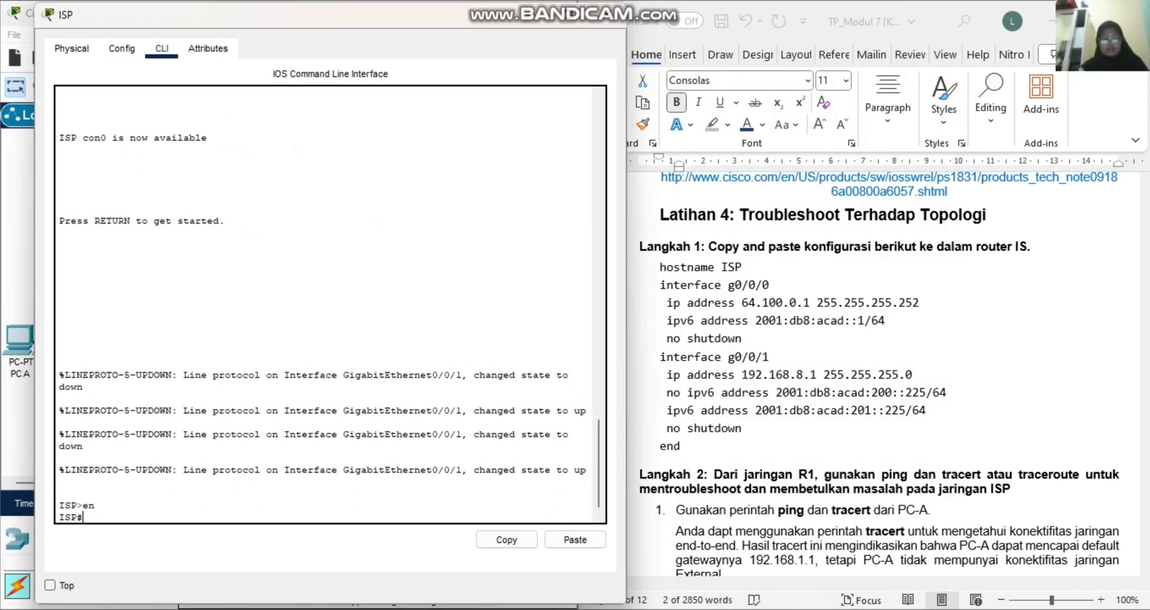
pyautogui.write('config t')
pyautogui.press('Return')
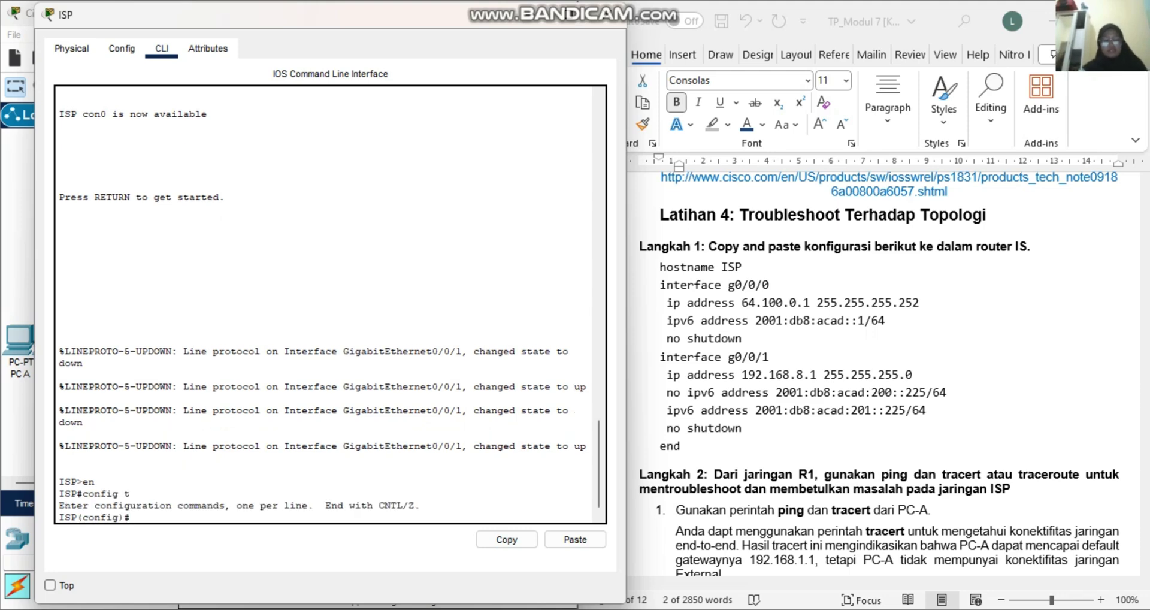
pyautogui.hotkey('alt', 'Tab')
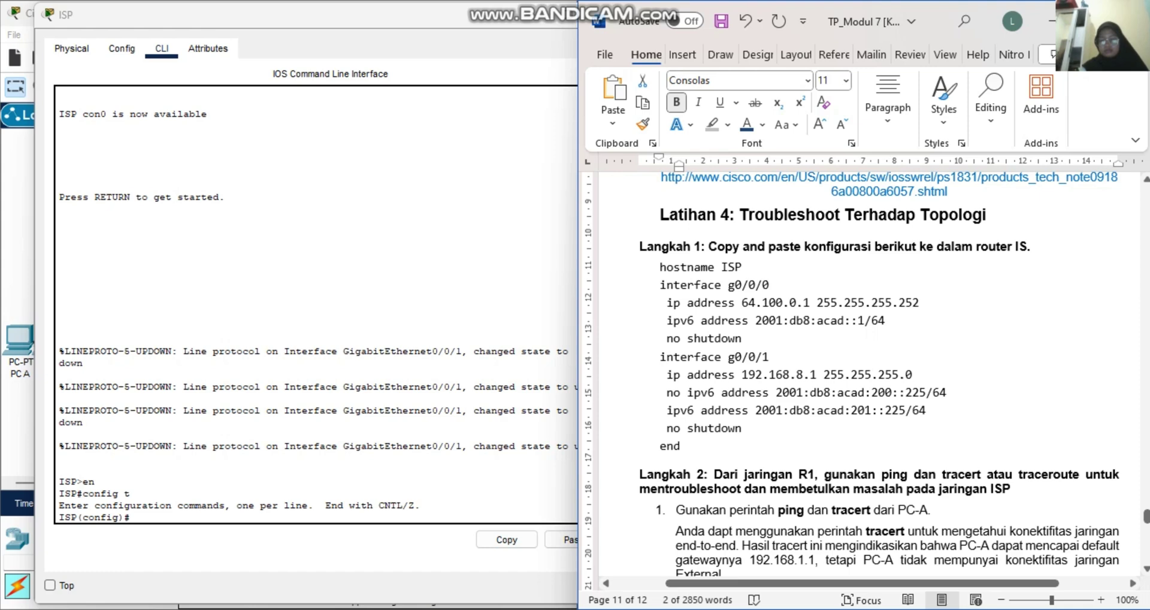
# Copy the Langkah 1 configuration from hostname ISP through end in Word and paste it into the ISP router's CLI.
pyautogui.click(693, 374)
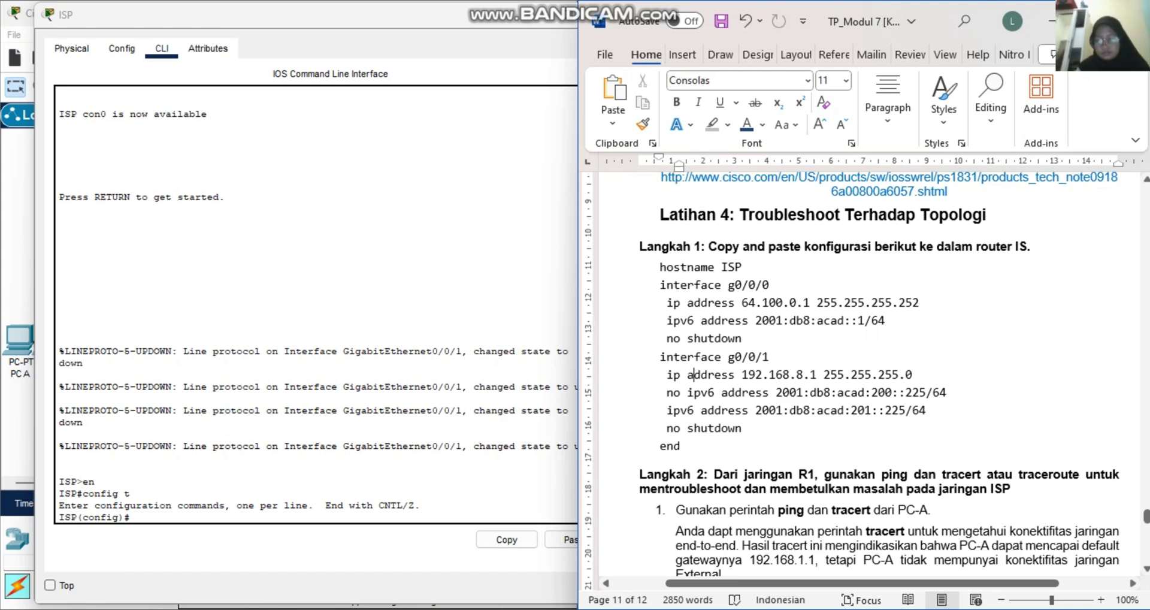
pyautogui.moveTo(660, 266); pyautogui.dragTo(685, 450)
pyautogui.press('super+c')
pyautogui.hotkey('alt', 'Tab')
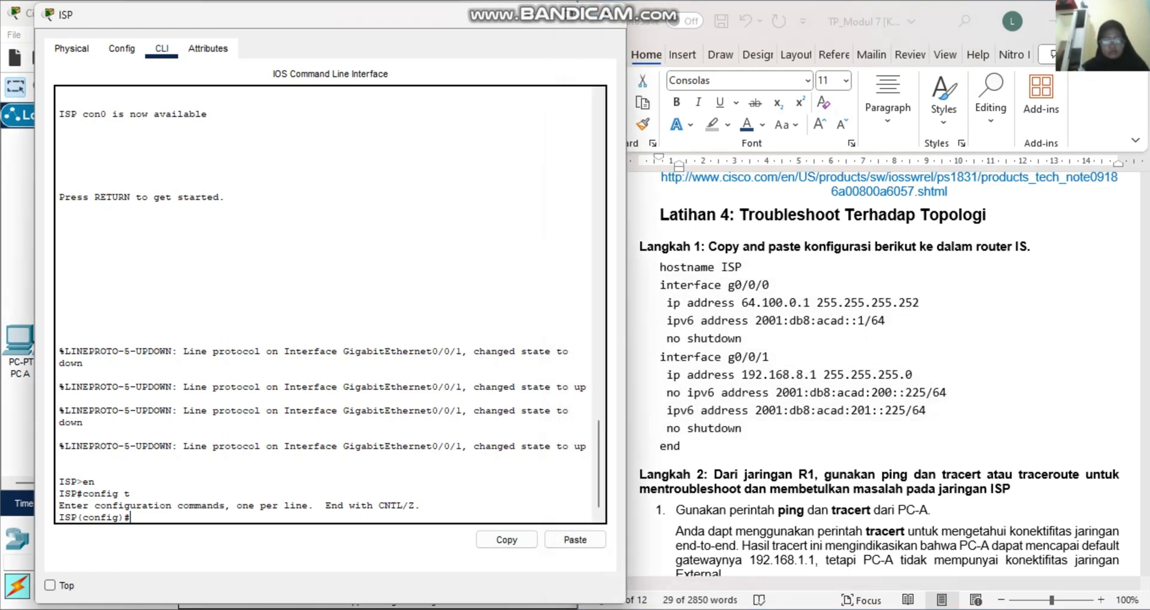
pyautogui.rightClick(210, 517)
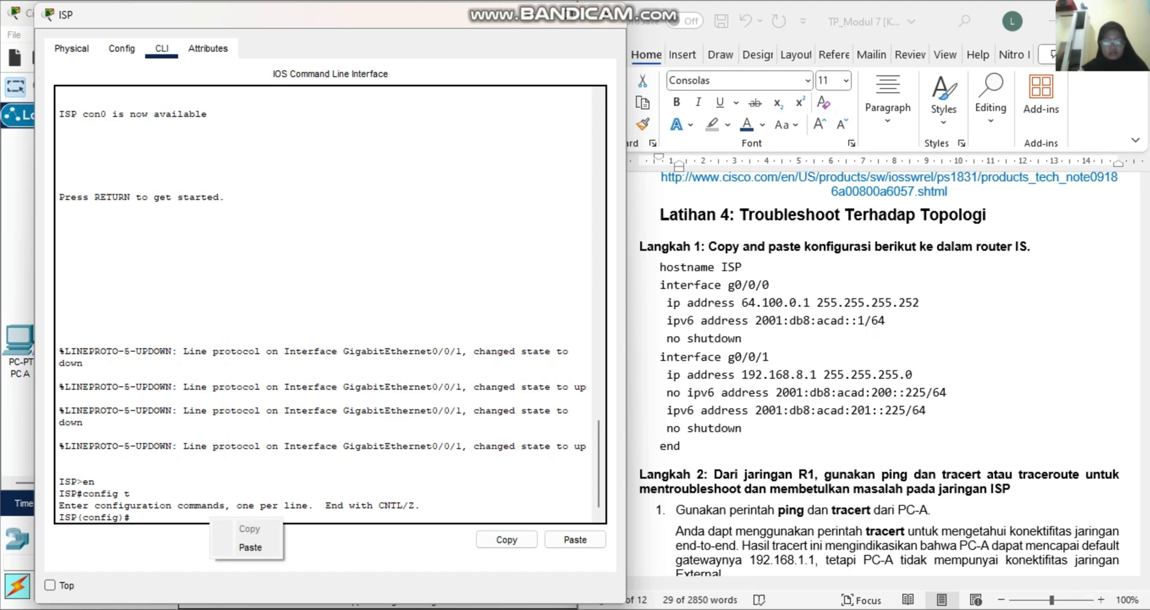
pyautogui.click(244, 547)
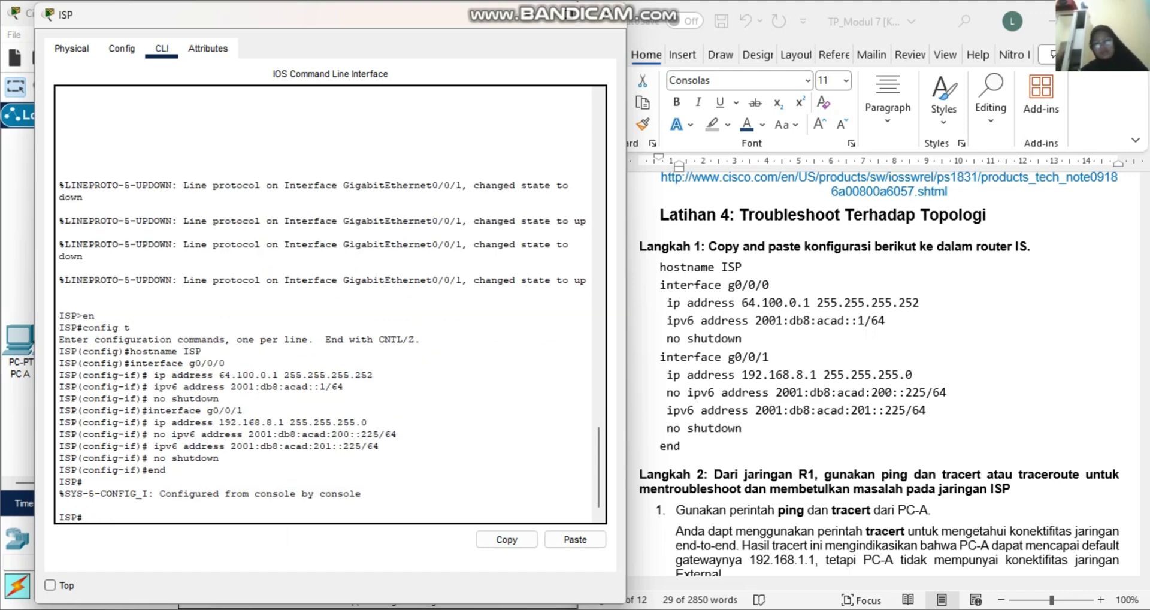
# Review Latihan 4, Langkah 2 in Word and bring up PC A's Command Prompt beside the topology in place of the ISP window.
pyautogui.scroll(-3, 886, 371)
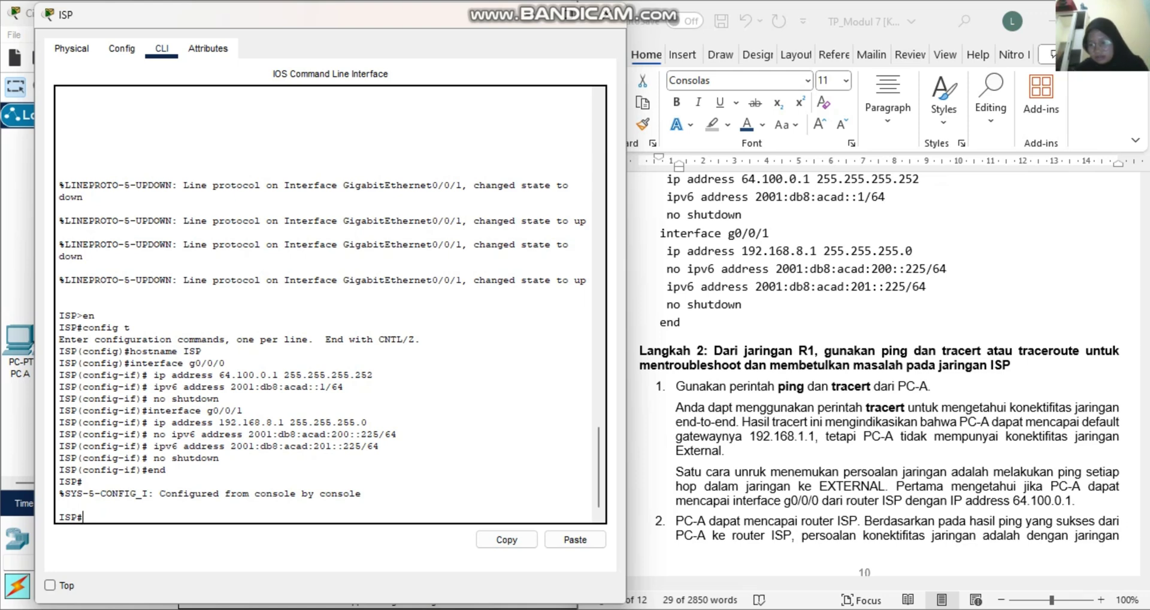
pyautogui.scroll(-1, 887, 377)
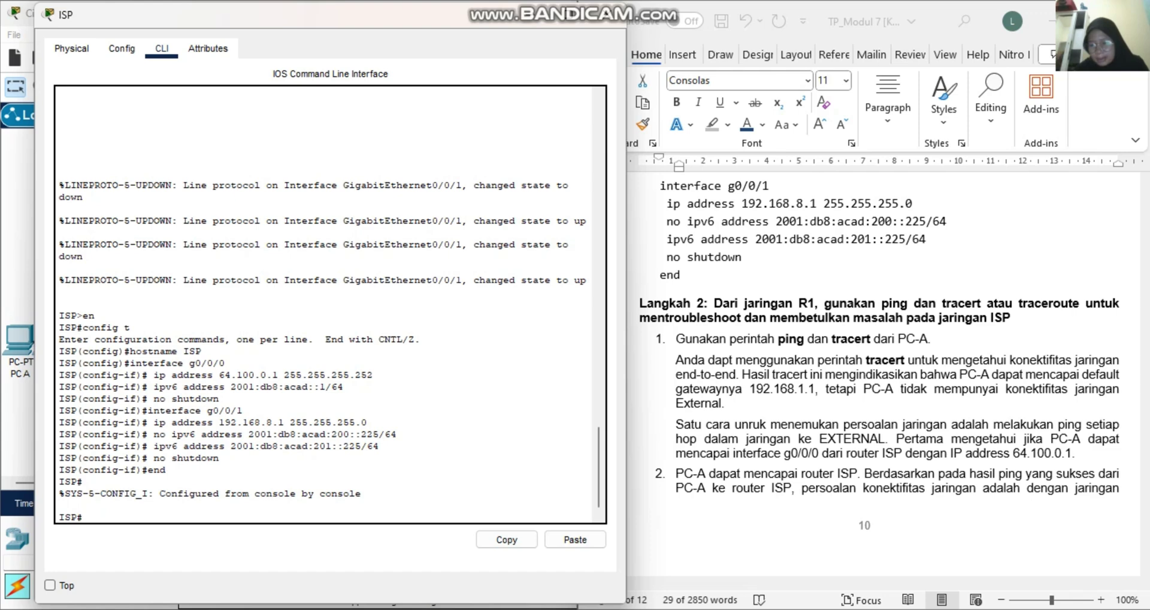
pyautogui.scroll(-1, 886, 378)
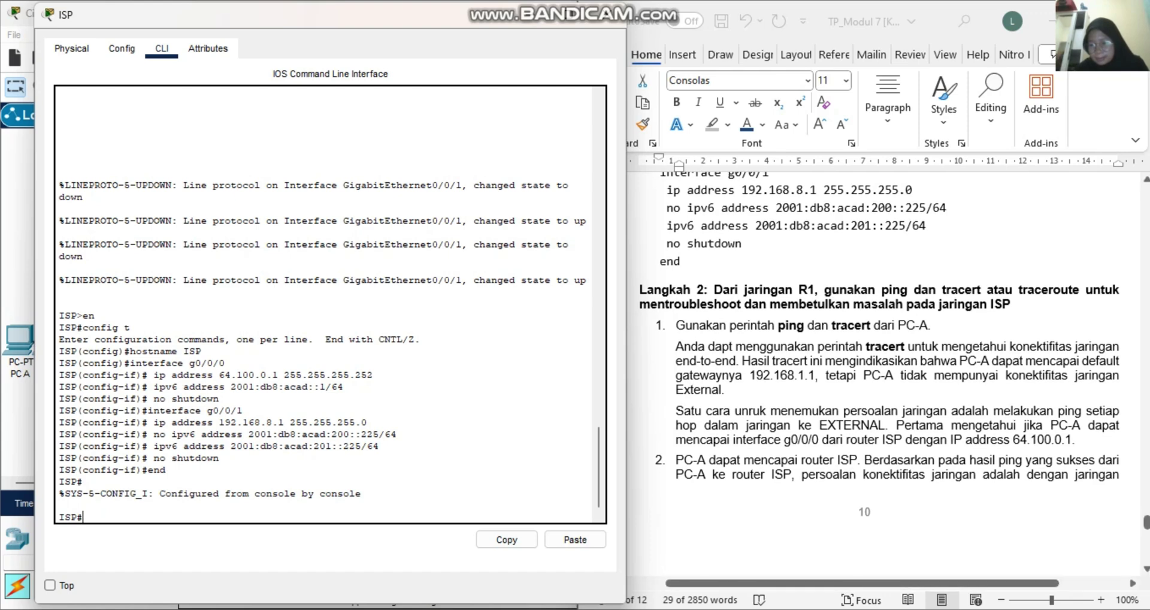
pyautogui.scroll(-8, 884, 373)
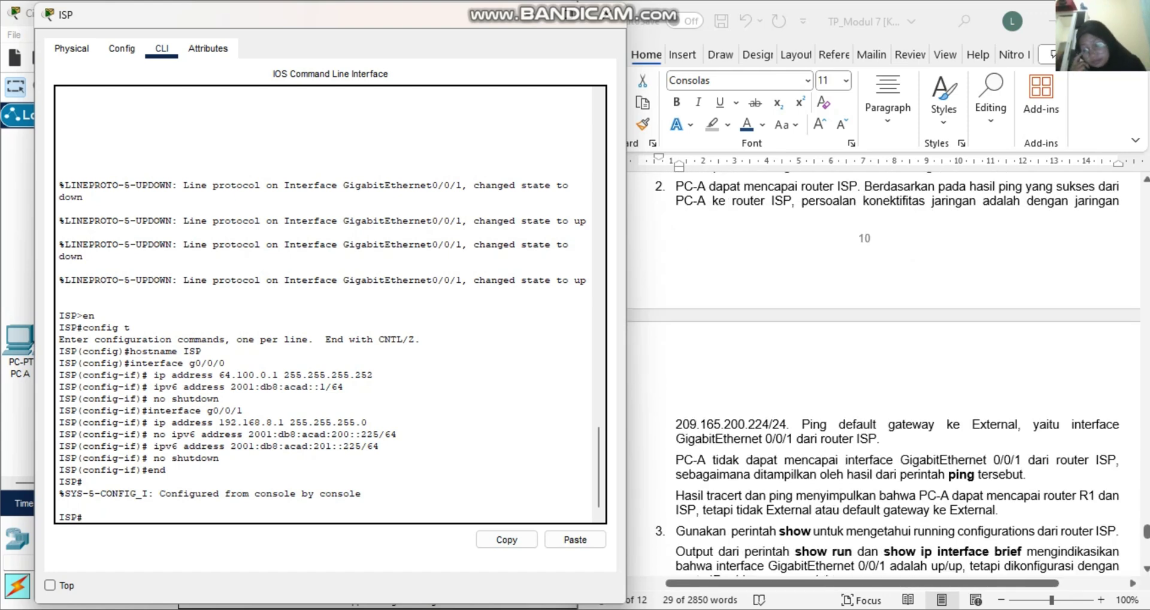
pyautogui.scroll(1, 887, 377)
pyautogui.scroll(6, 886, 377)
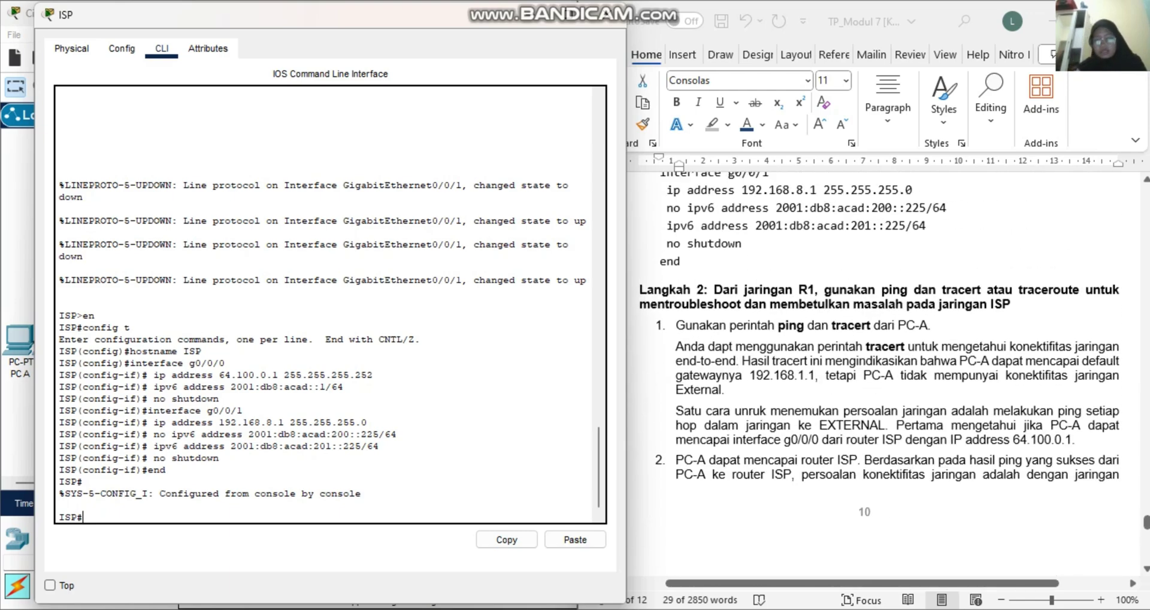
pyautogui.click(607, 15)
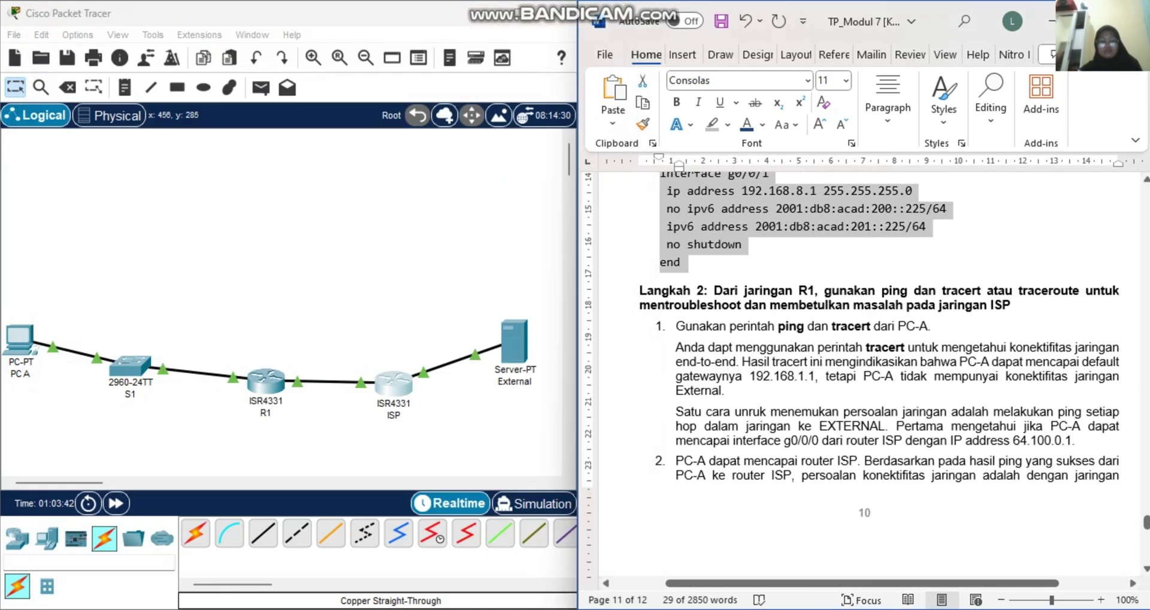
pyautogui.click(20, 341)
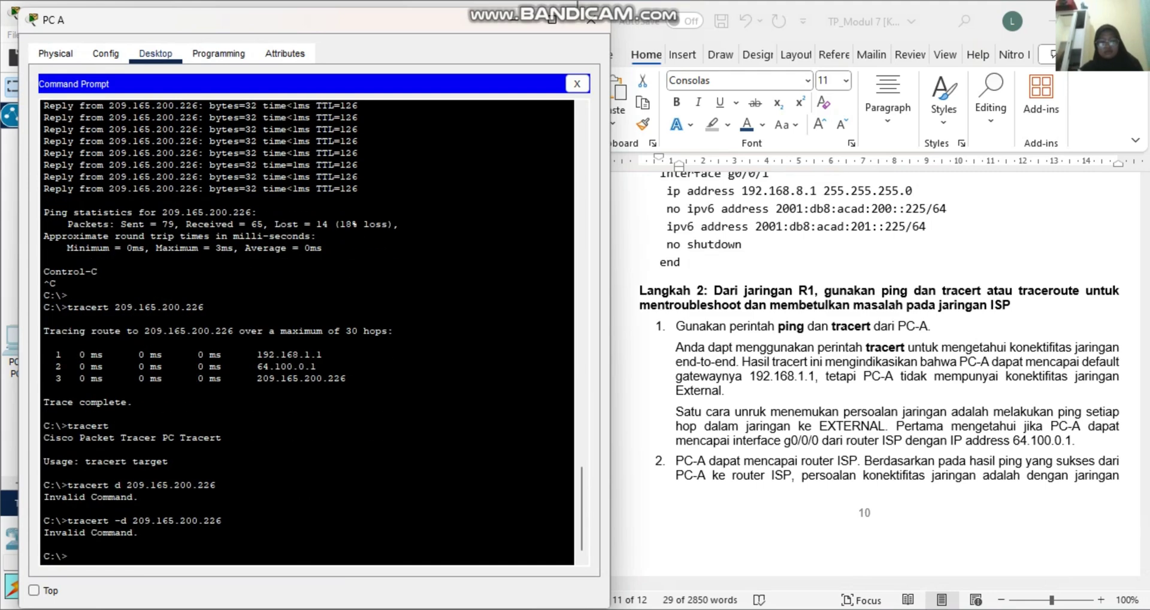
pyautogui.moveTo(417, 25); pyautogui.dragTo(983, 42)
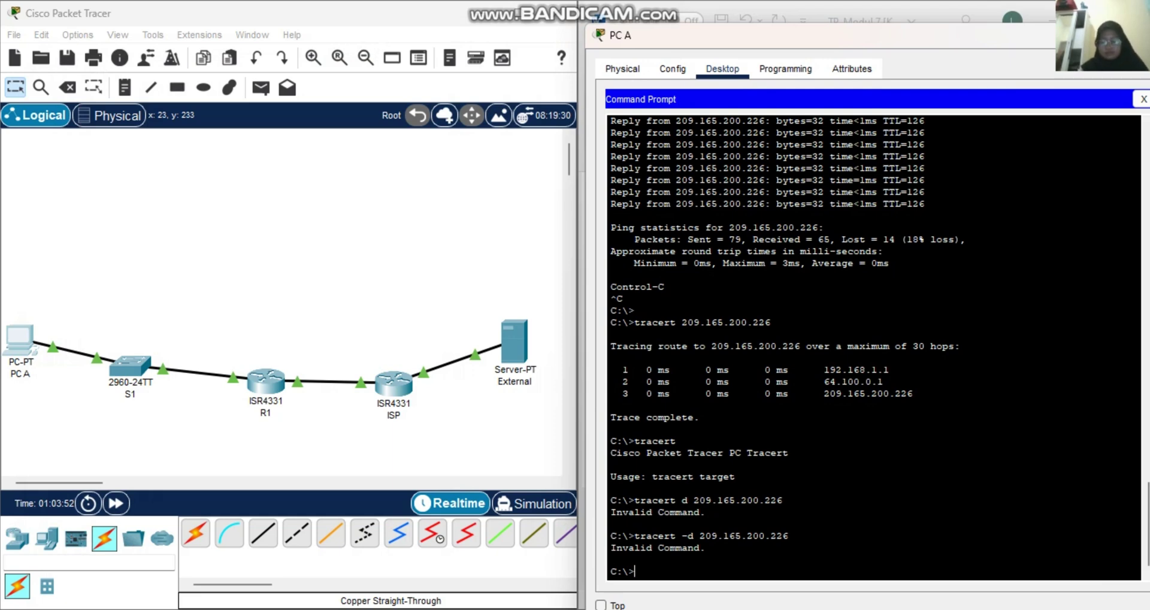
# Check the device addresses in the topology and ping switch S1 at 192.168.1.2 from PC A's Command Prompt.
pyautogui.write('ping')
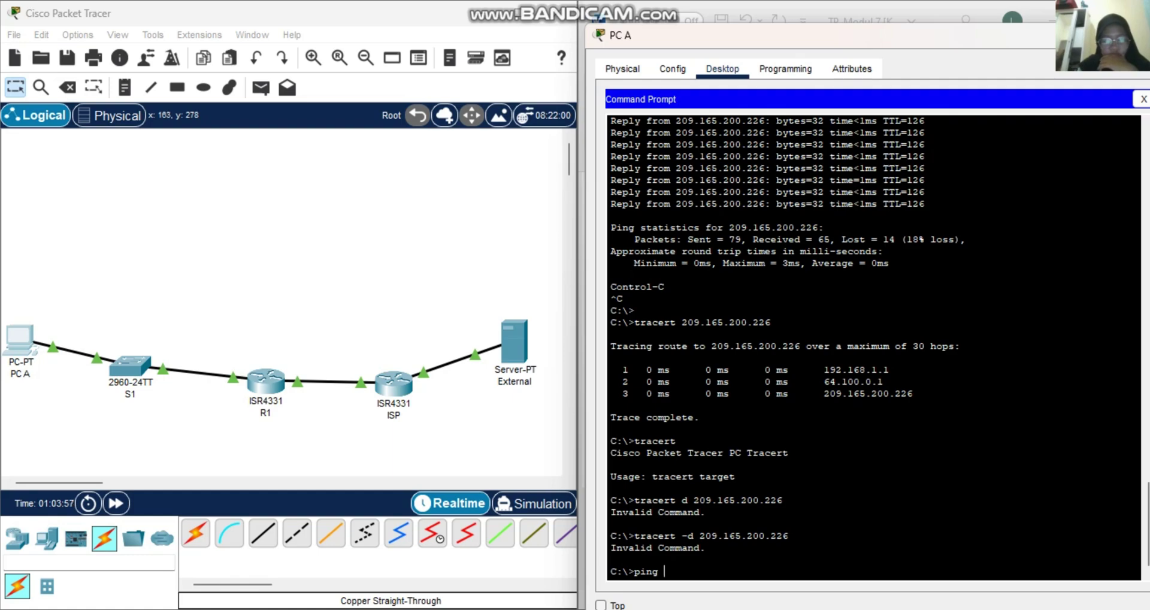
pyautogui.click(130, 365)
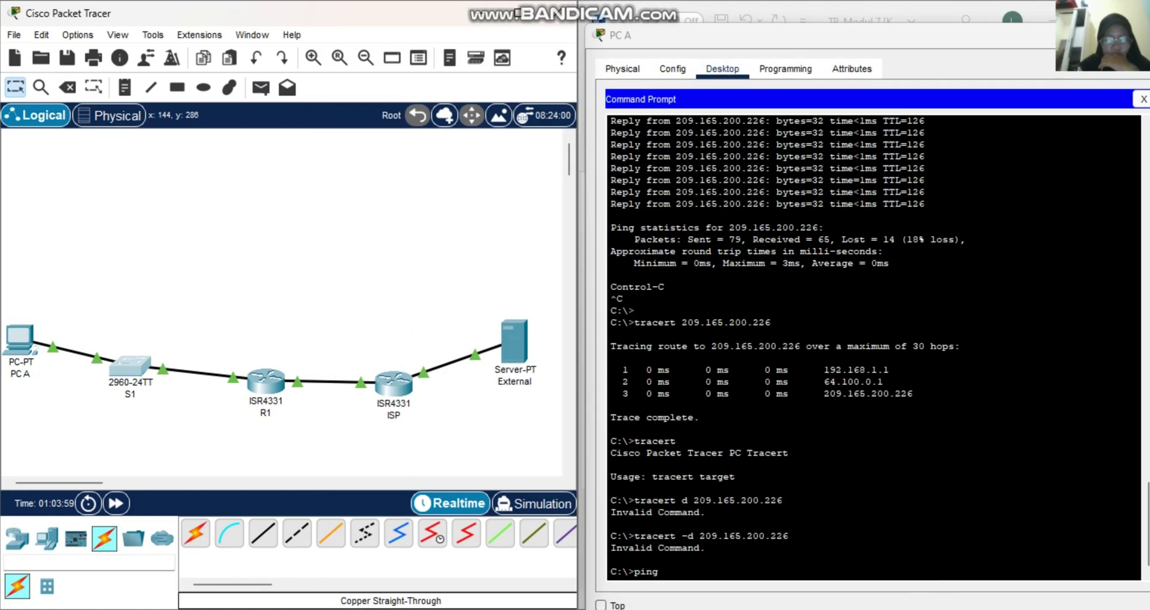
pyautogui.moveTo(130, 364)
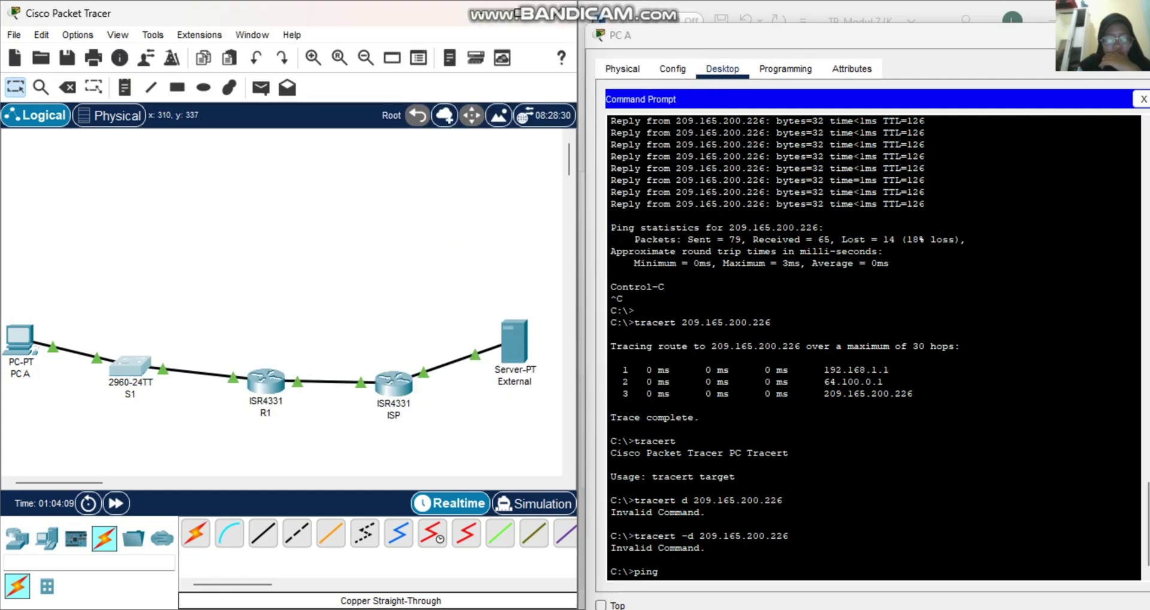
pyautogui.moveTo(263, 386)
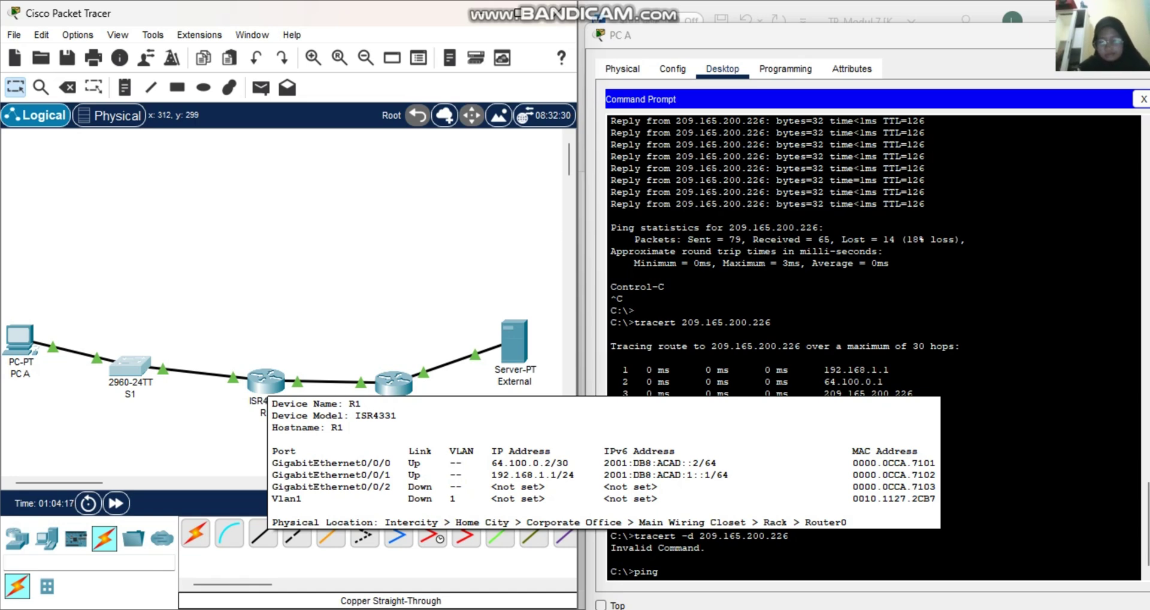
pyautogui.moveTo(787, 604)
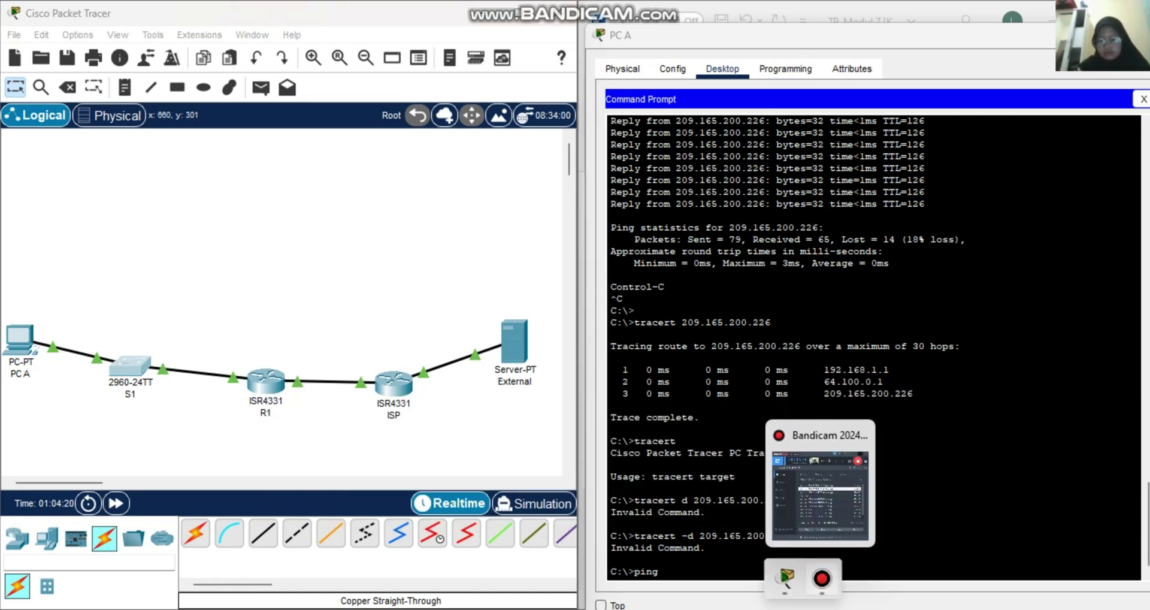
pyautogui.click(824, 485)
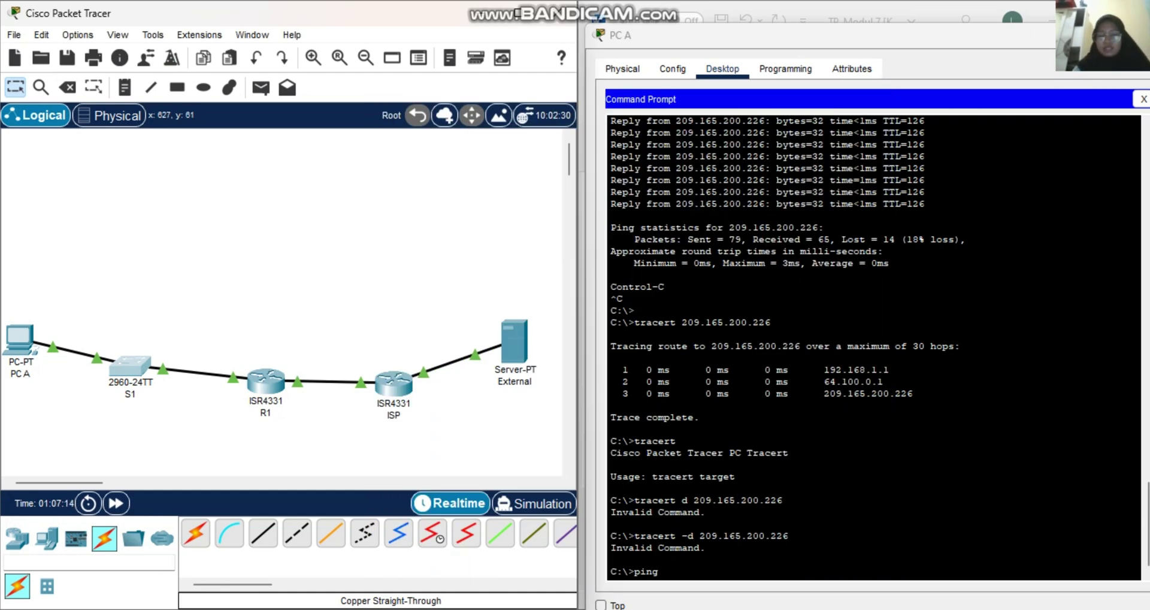
pyautogui.moveTo(130, 365)
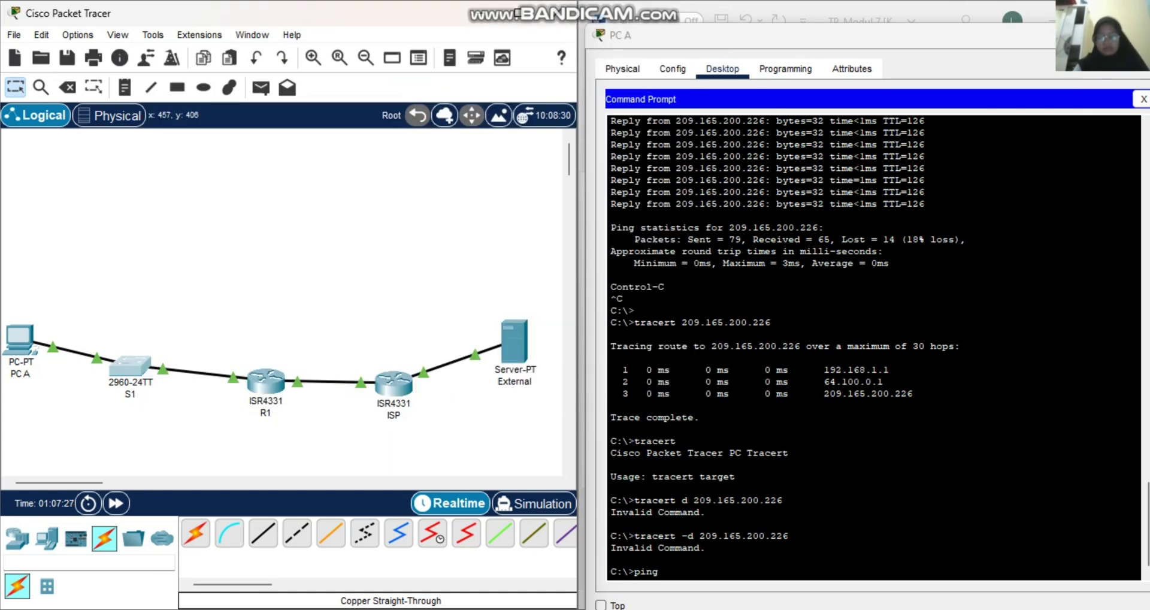
pyautogui.write('192.')
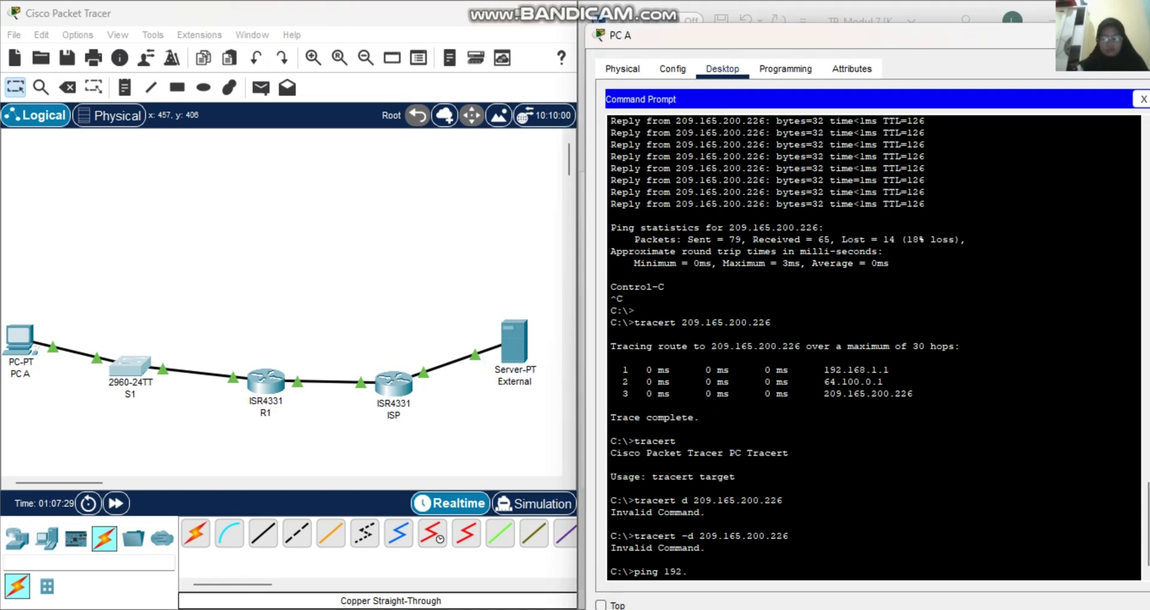
pyautogui.write('168.1.2')
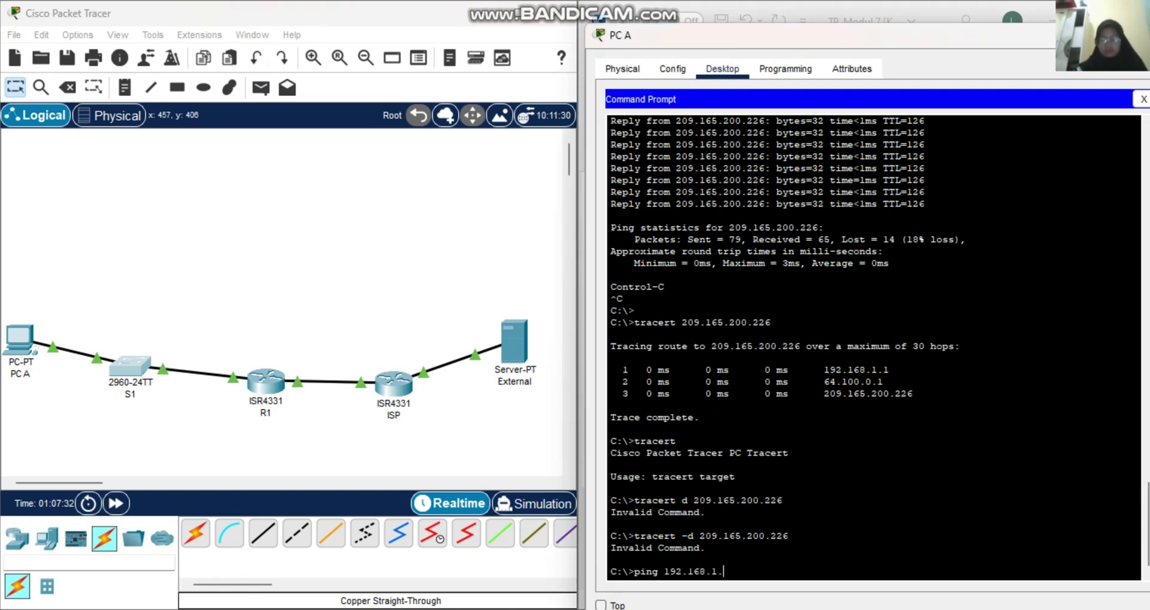
pyautogui.press('Return')
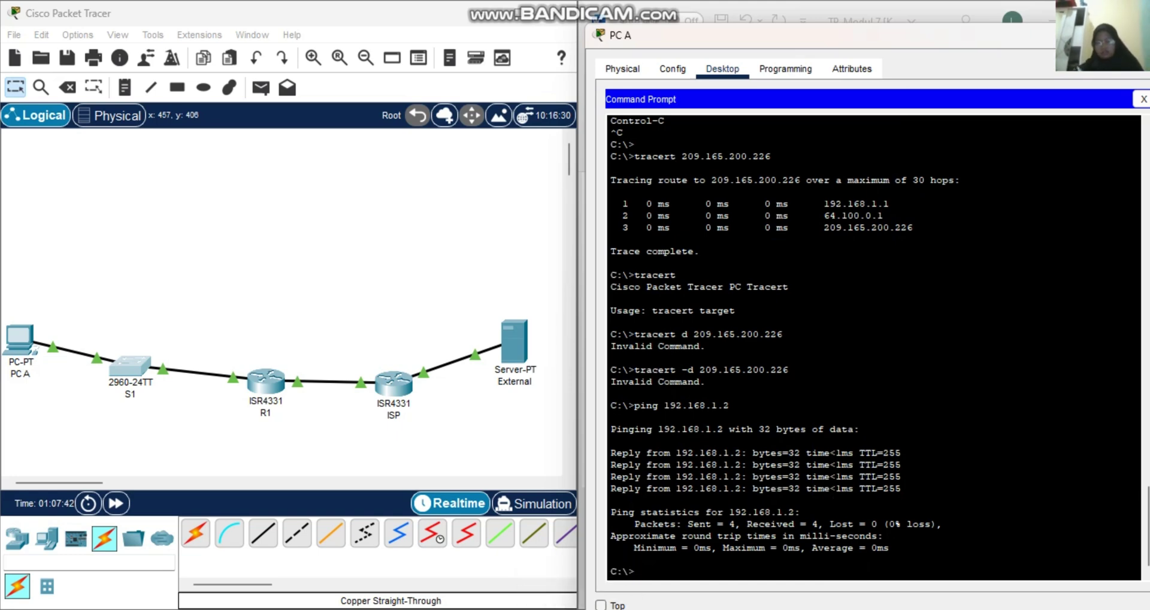
# Look up R1's interface addresses in the topology and ping its GigabitEthernet0/0/1 at 192.168.1.1 from PC A.
pyautogui.write('ping')
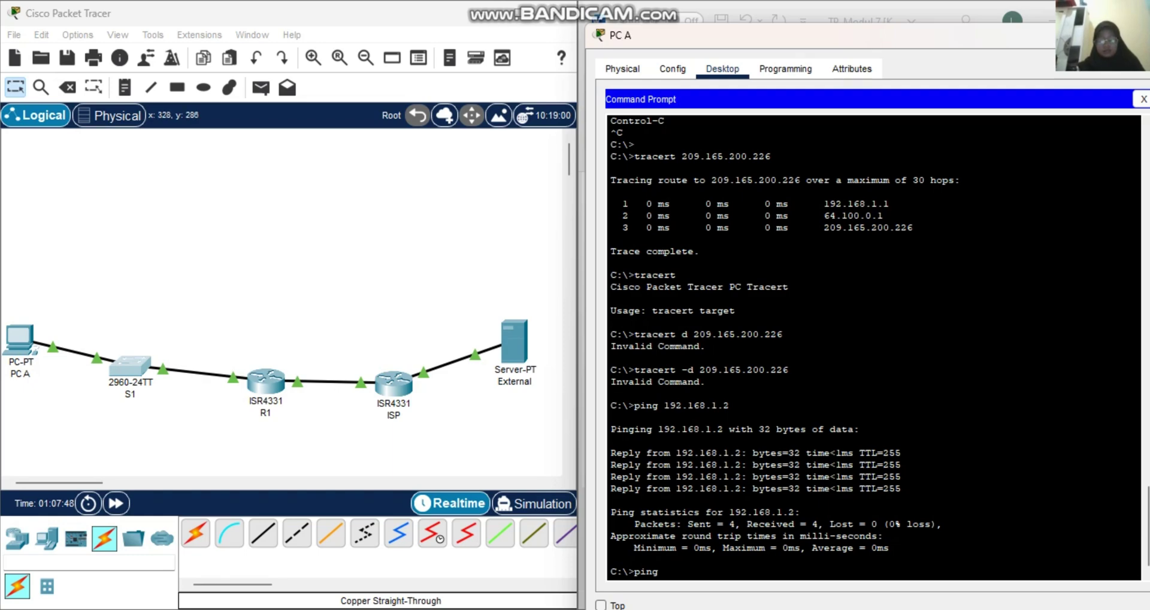
pyautogui.click(266, 382)
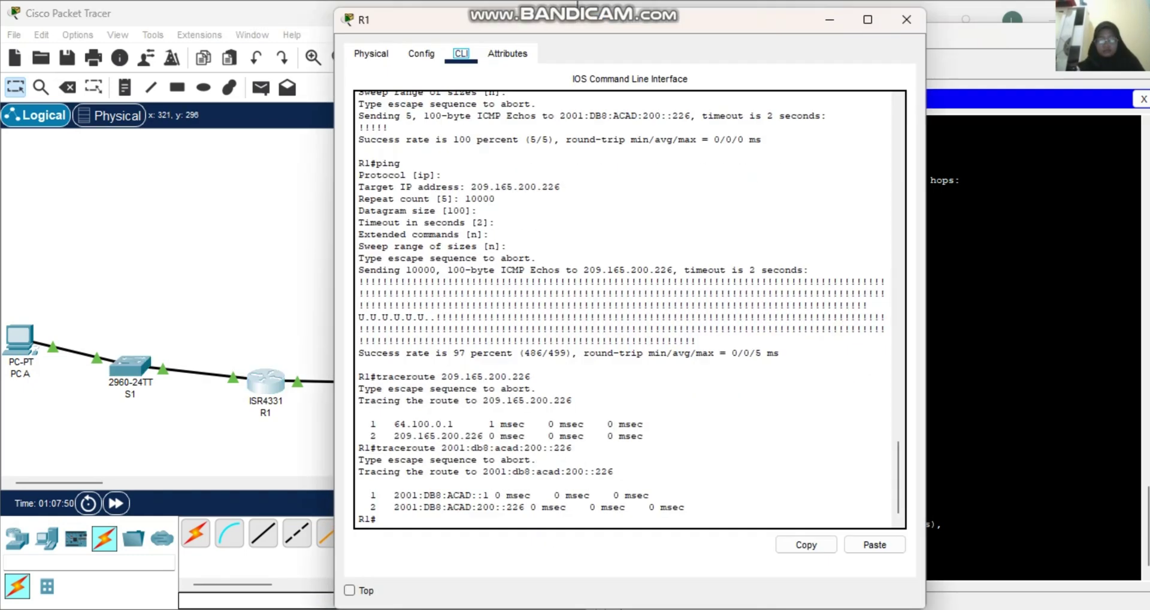
pyautogui.click(906, 19)
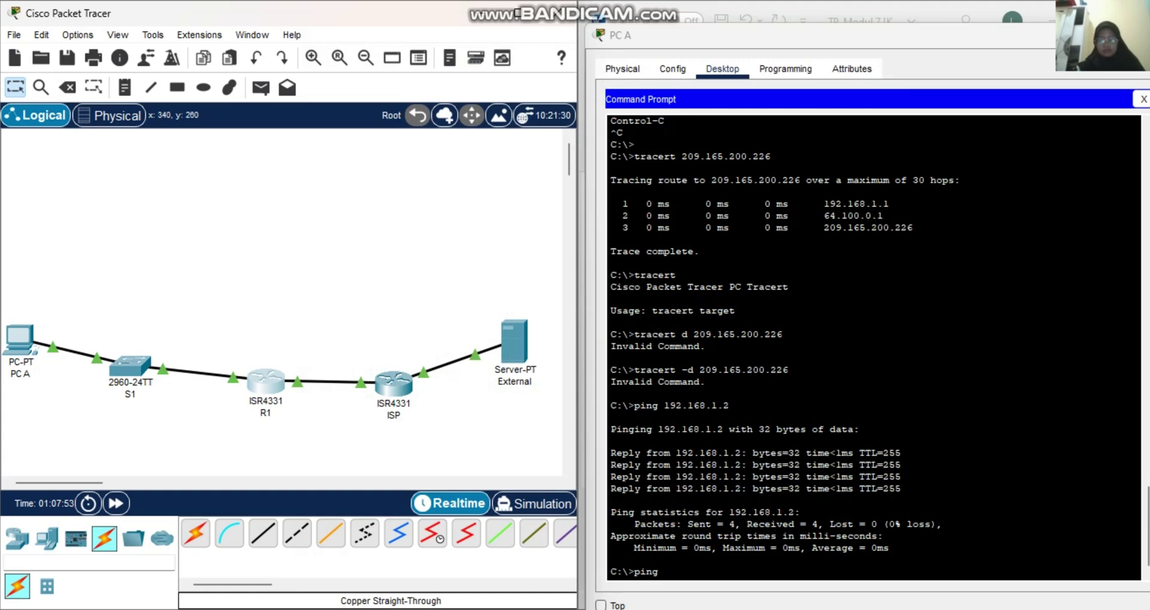
pyautogui.moveTo(267, 383)
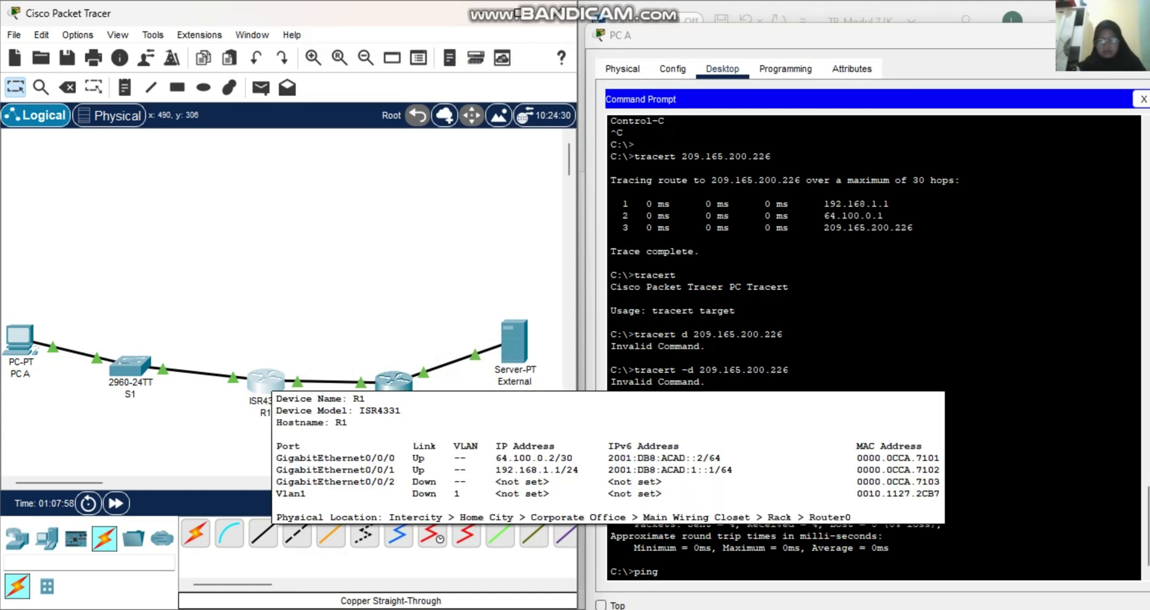
pyautogui.click(659, 571)
pyautogui.write('192.168.1.1')
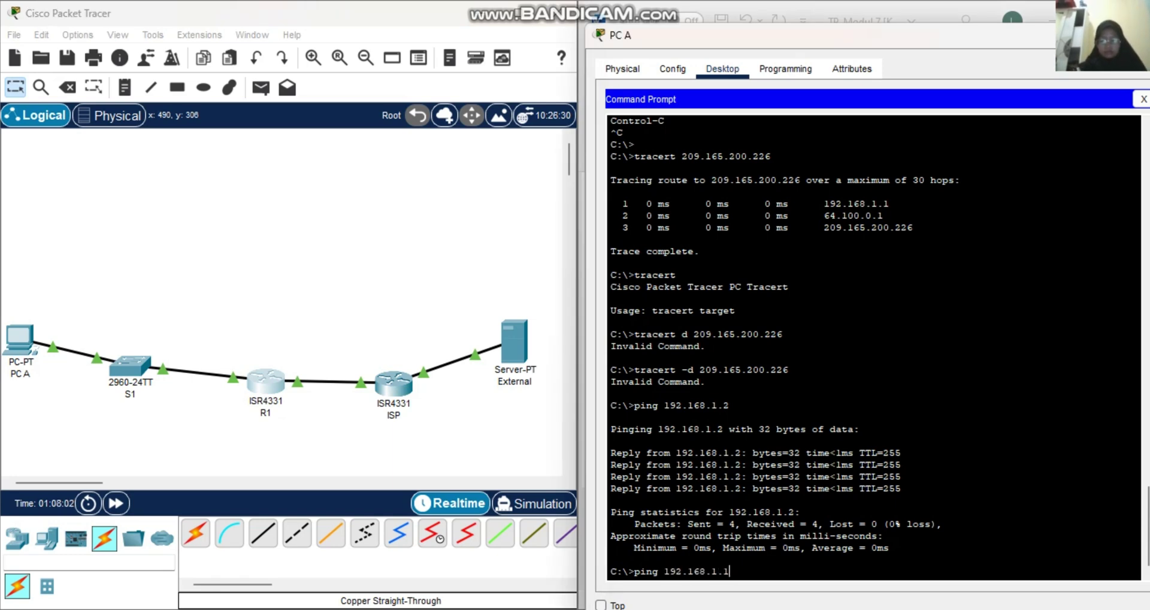
pyautogui.press('Return')
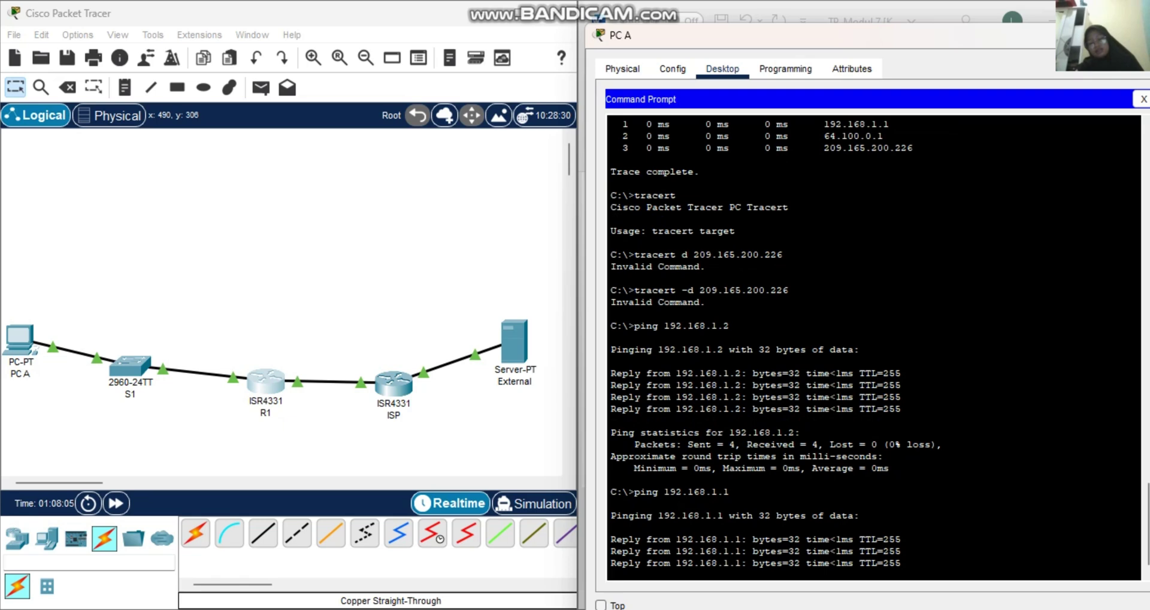
# Look up the ISP router's interface addresses and ping its g0/0/1 interface at 192.168.8.1 from PC A.
pyautogui.write('pi')
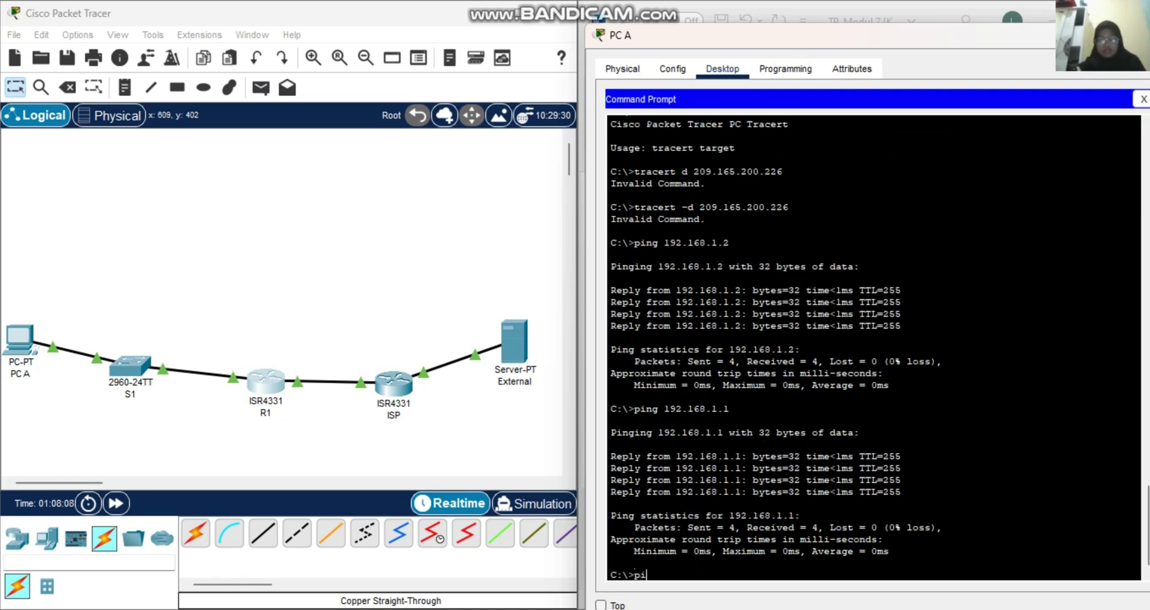
pyautogui.write('ng')
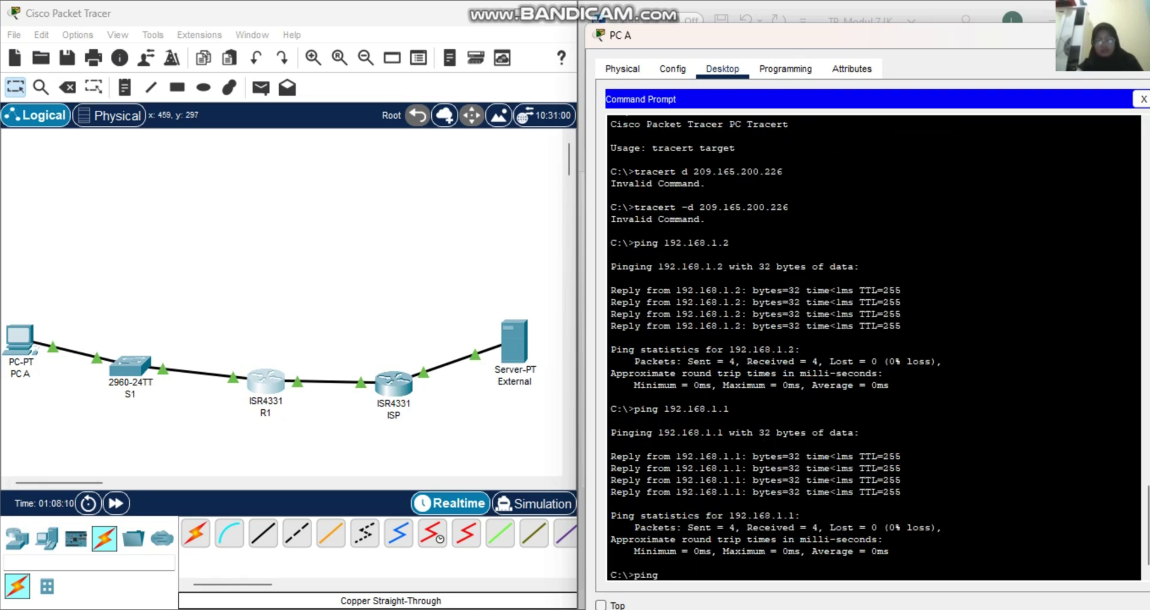
pyautogui.click(394, 383)
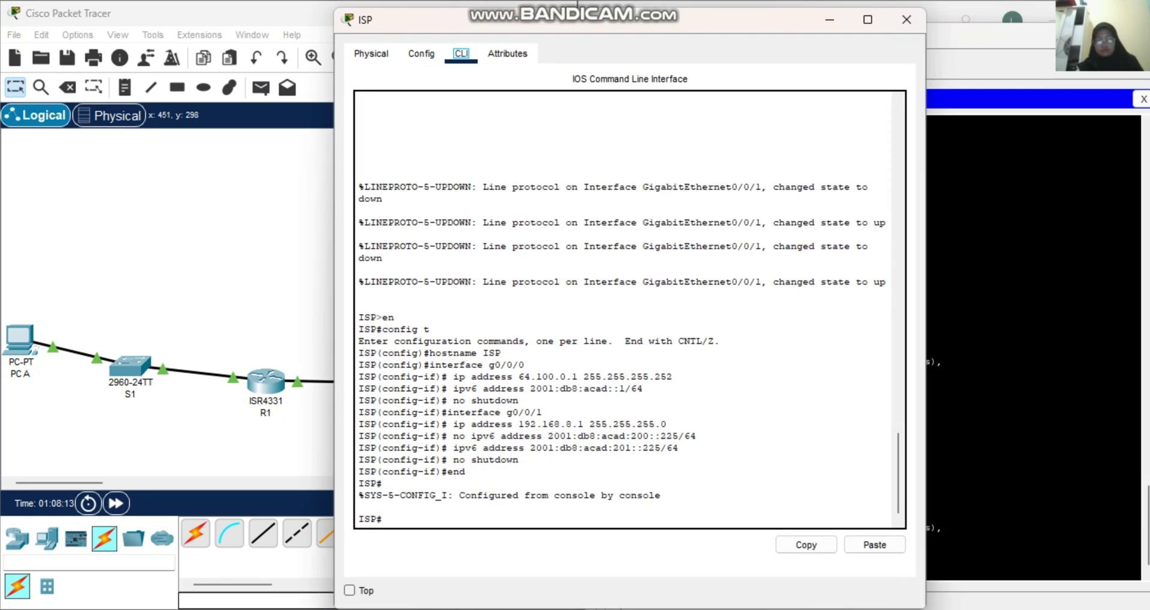
pyautogui.click(907, 19)
pyautogui.moveTo(394, 404)
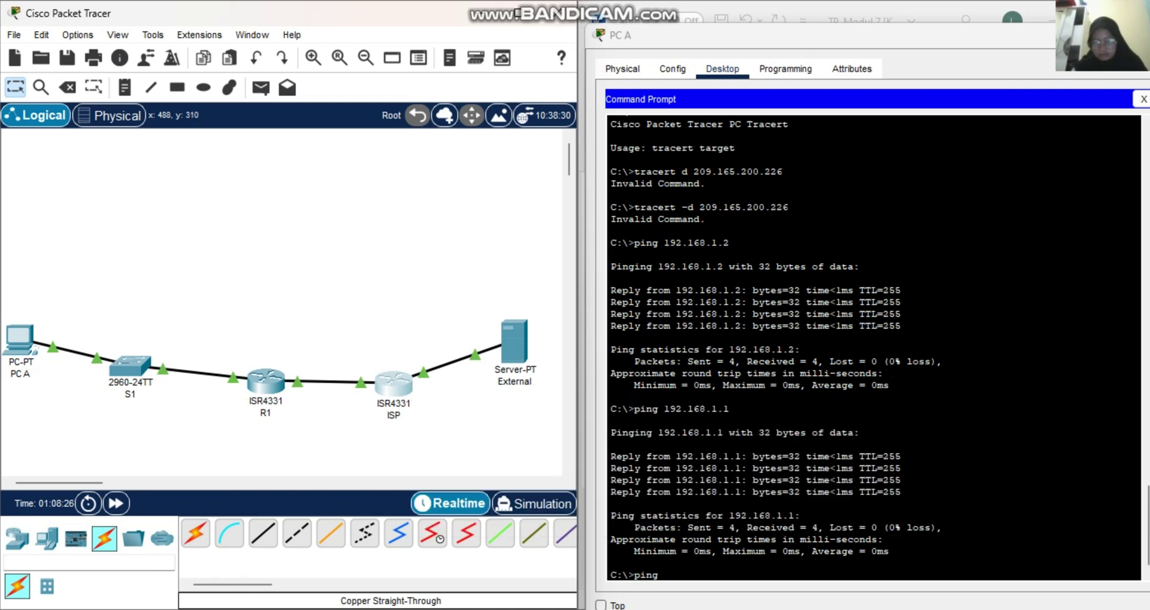
pyautogui.click(658, 575)
pyautogui.write('192.168.8')
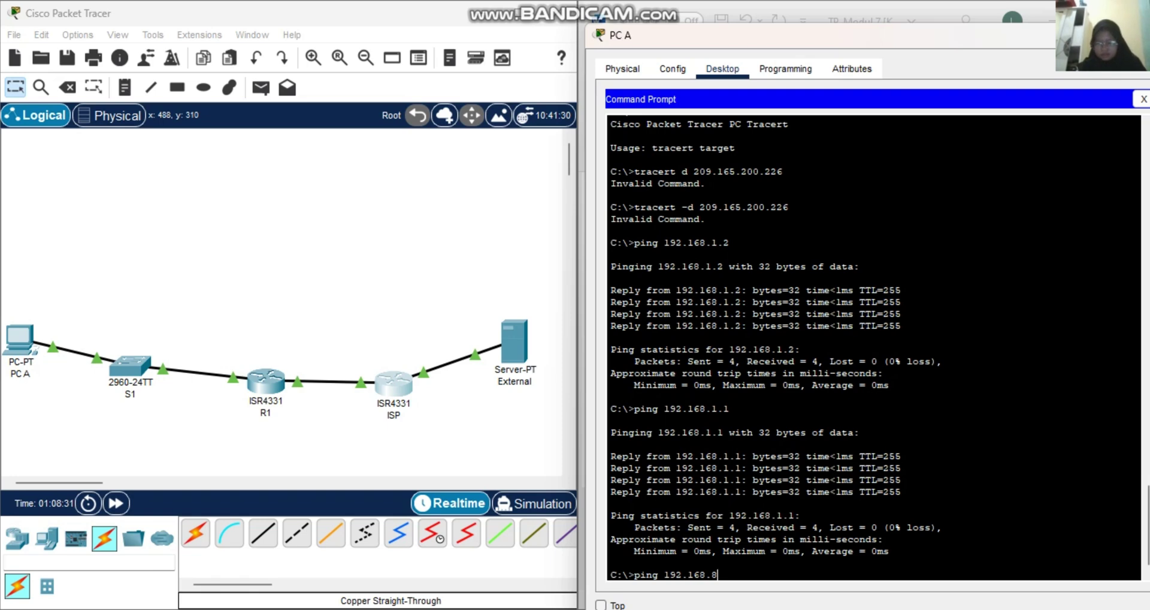
pyautogui.write('.1')
pyautogui.press('Return')
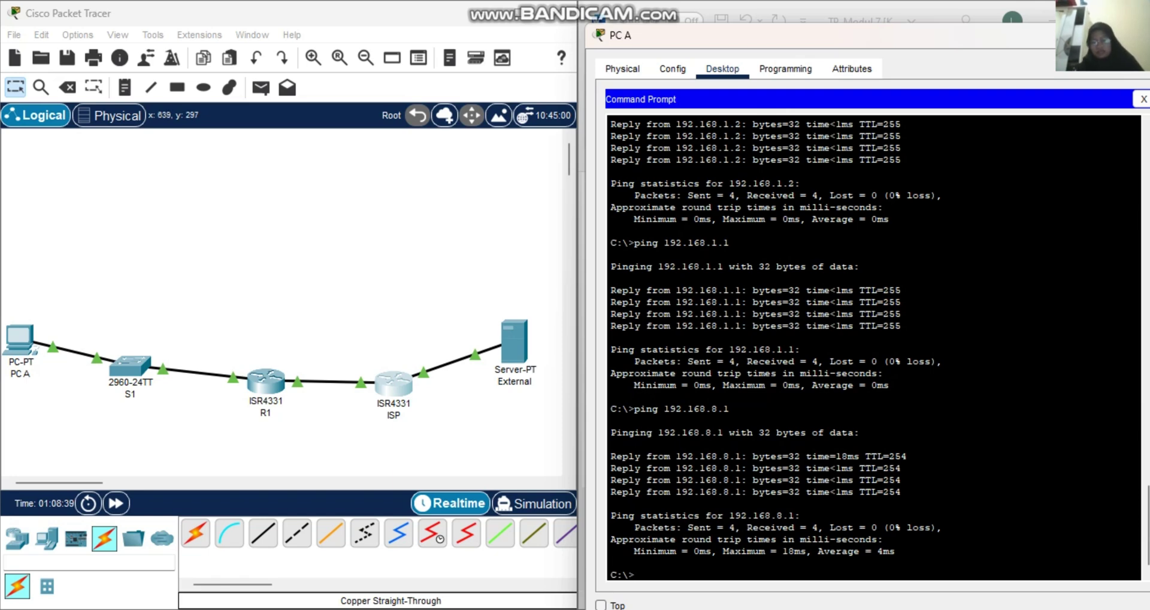
# Look up the External server's address details in the topology and ping 209.165.200.255 from PC A's Command Prompt.
pyautogui.write('ping')
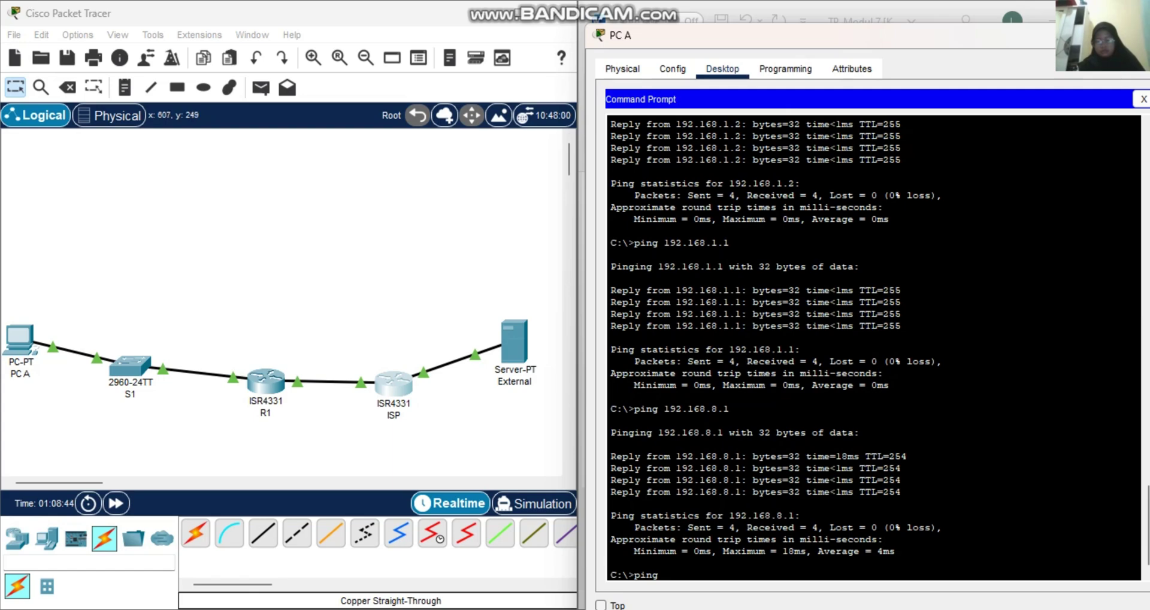
pyautogui.click(513, 338)
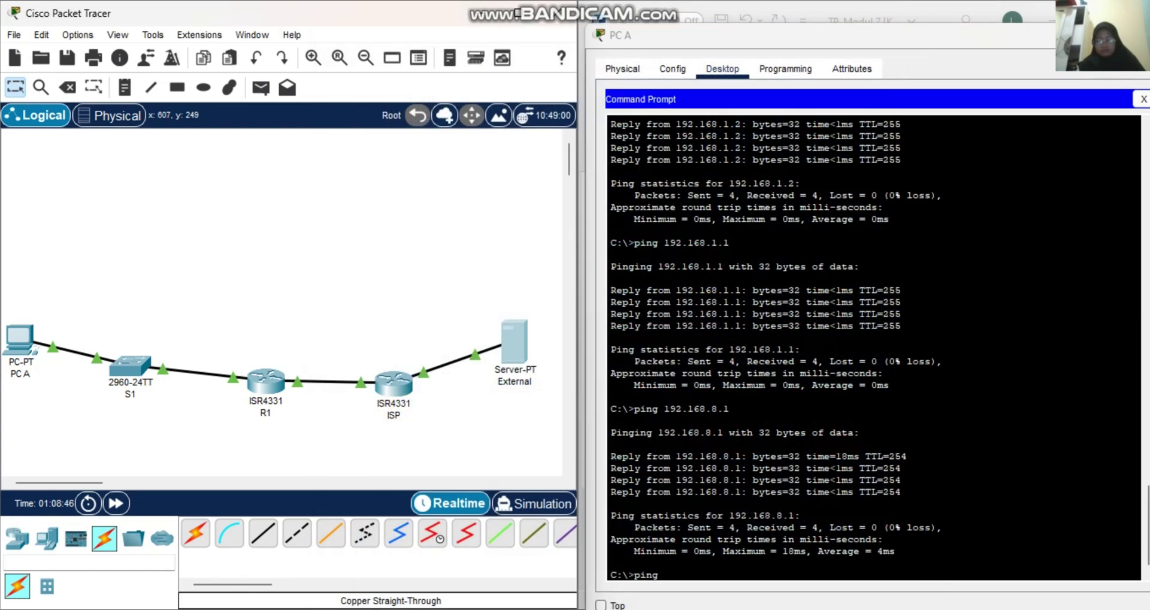
pyautogui.click(906, 19)
pyautogui.moveTo(514, 339)
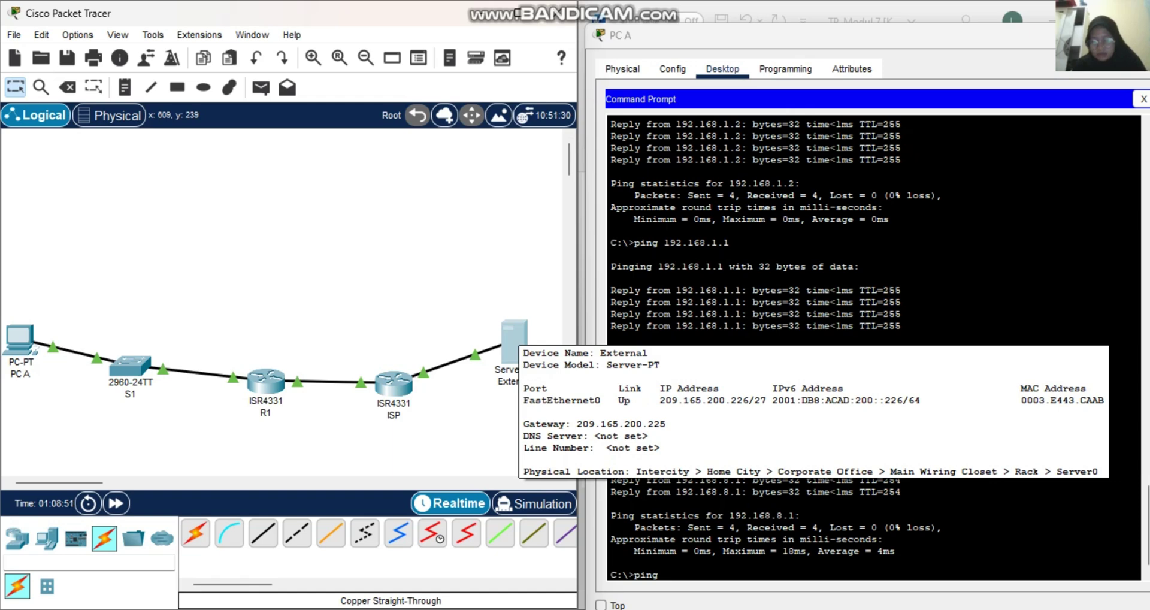
pyautogui.click(677, 572)
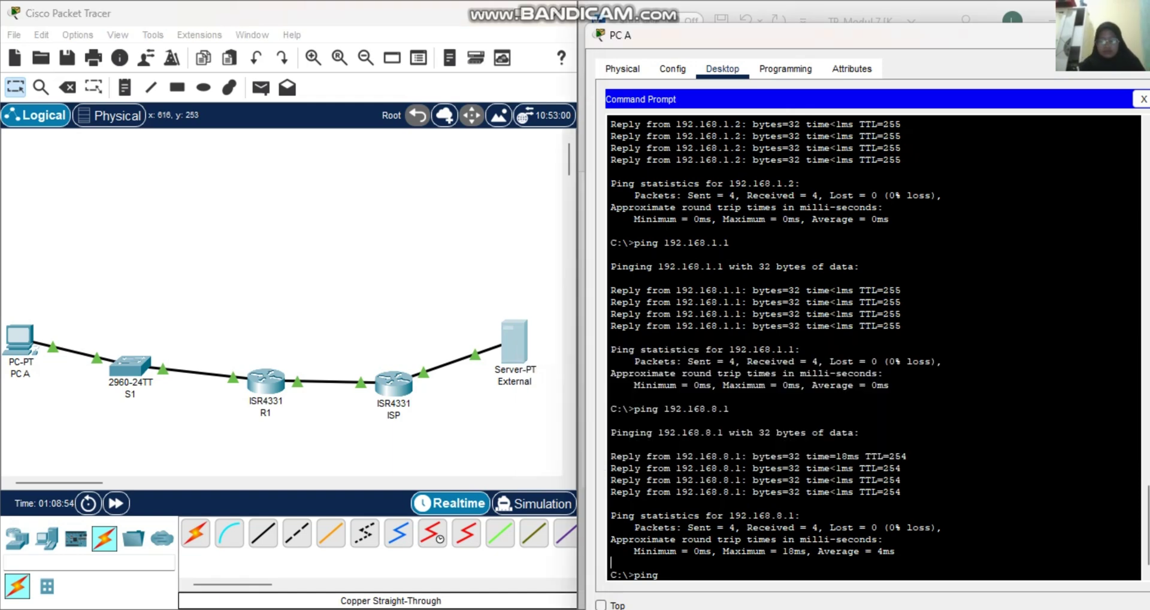
pyautogui.write('ping  209.')
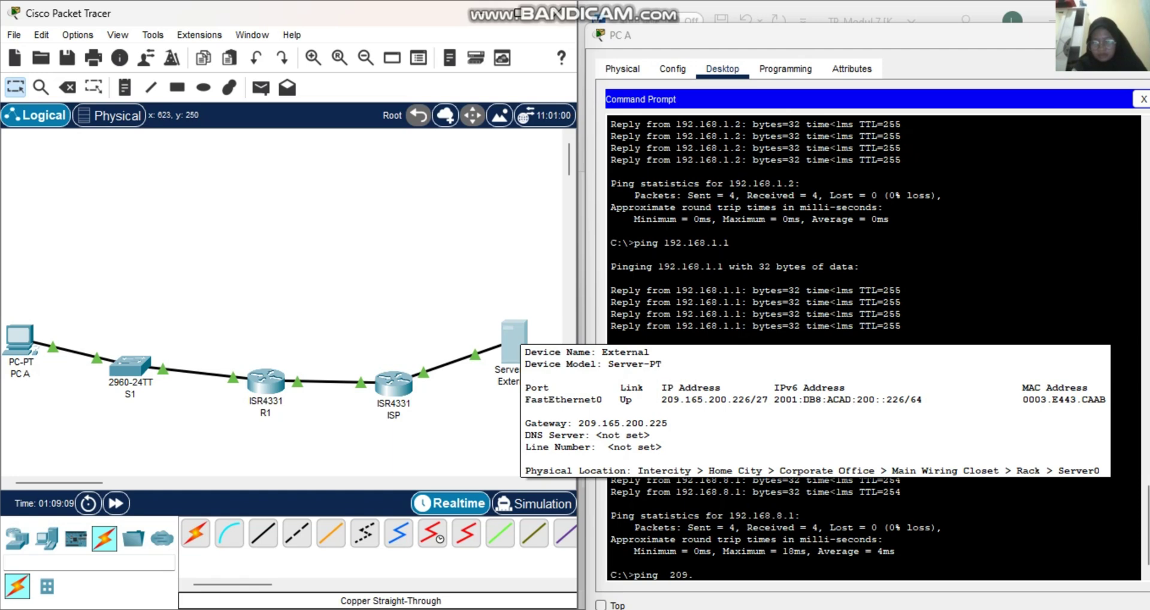
pyautogui.click(689, 574)
pyautogui.write('165')
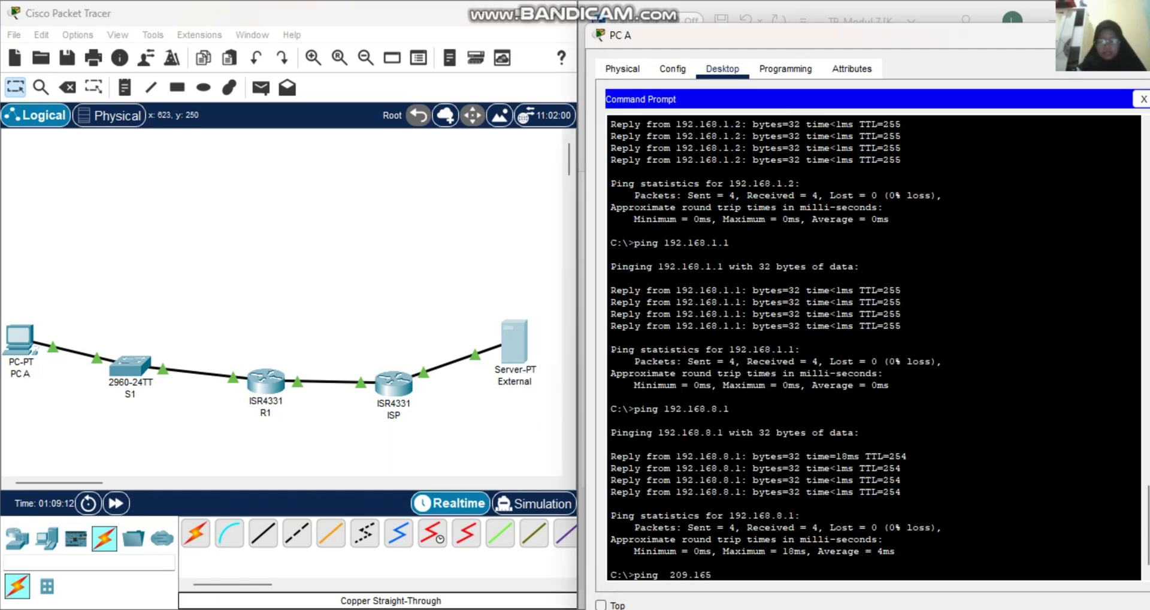
pyautogui.write('.200.255')
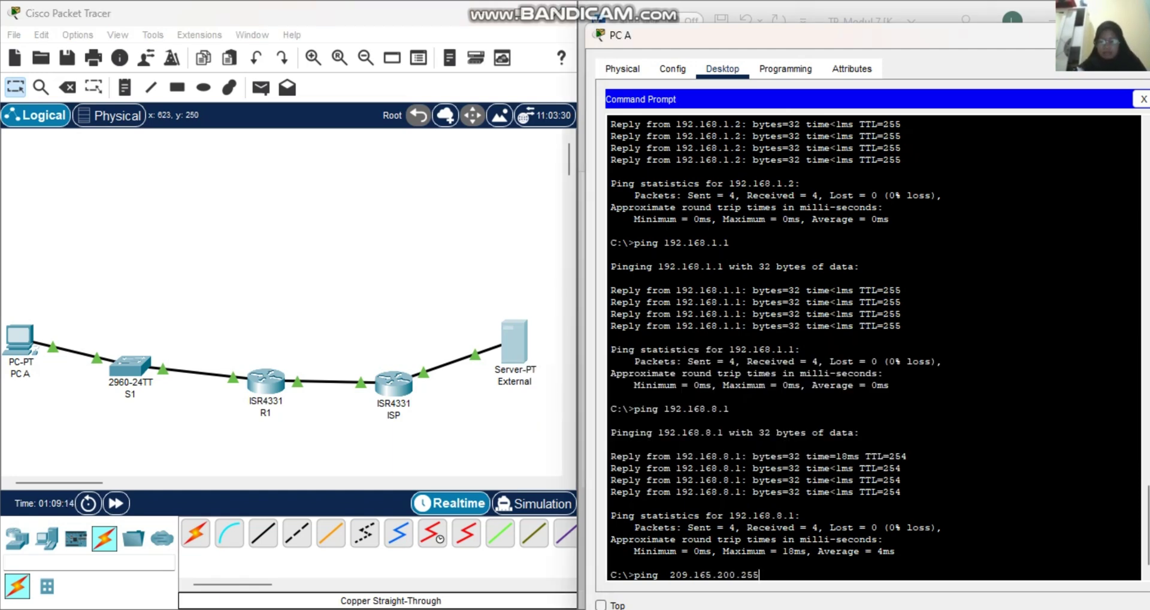
pyautogui.press('Return')
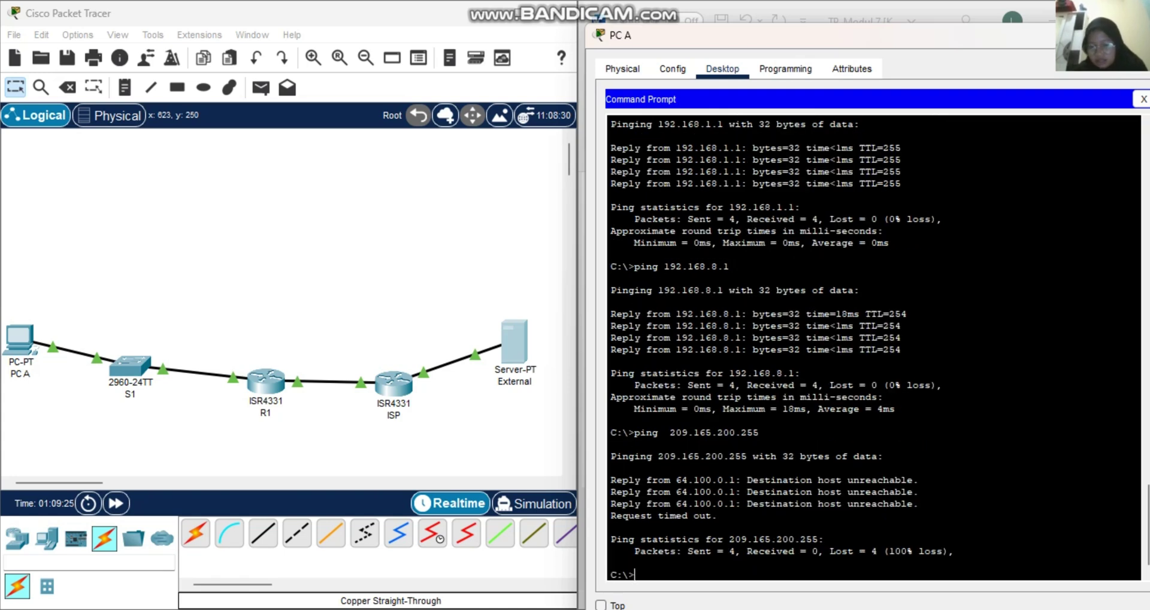
pyautogui.moveTo(746, 479); pyautogui.dragTo(917, 479)
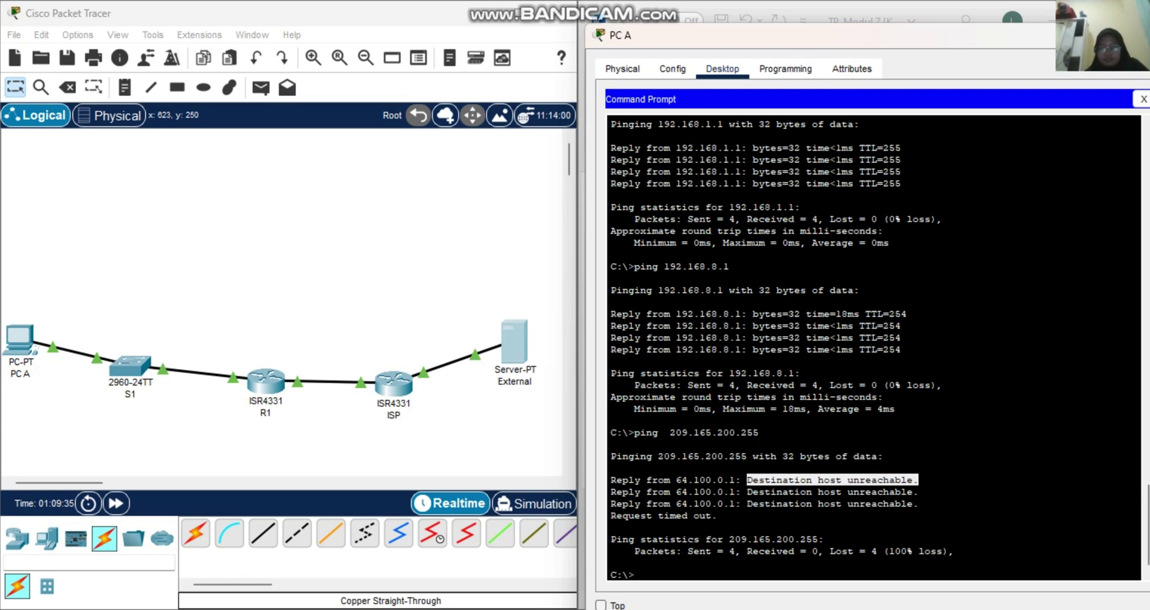
pyautogui.click(901, 147)
# Uncover the Word module beside PC A's window and read the rest of Langkah 2, items 2 to 5.
pyautogui.moveTo(898, 34); pyautogui.dragTo(350, 31)
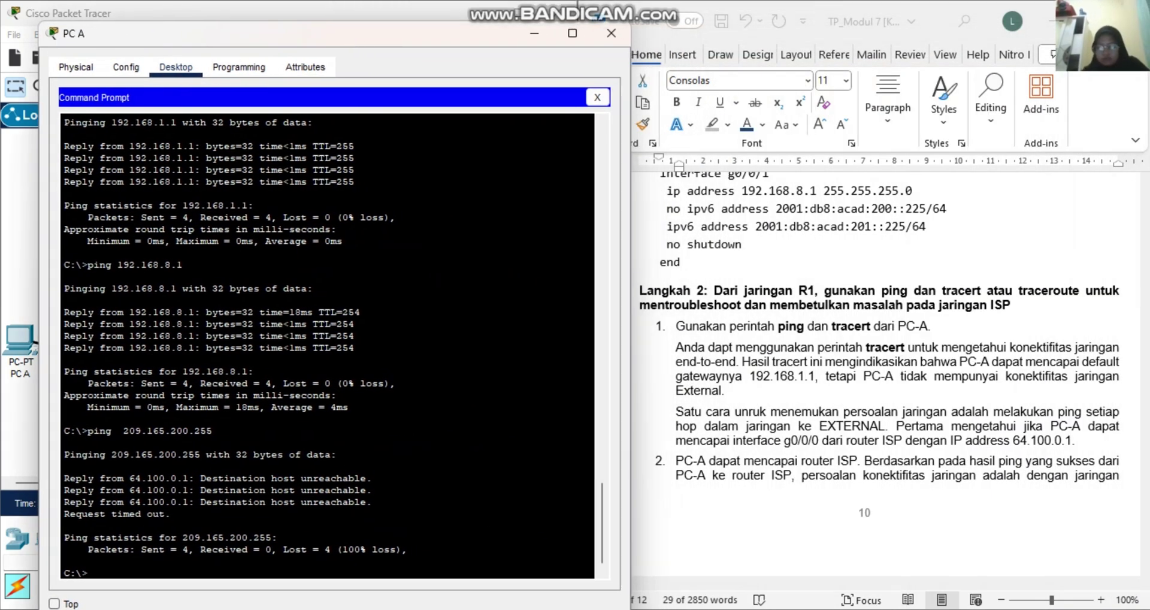
pyautogui.scroll(-1, 887, 360)
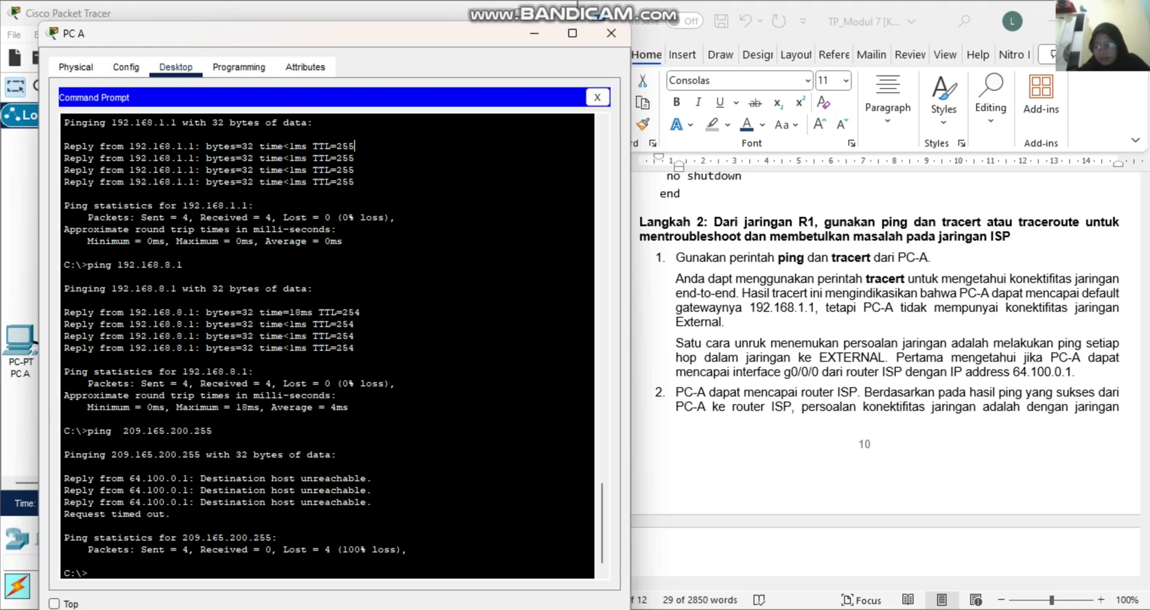
pyautogui.scroll(-1, 890, 379)
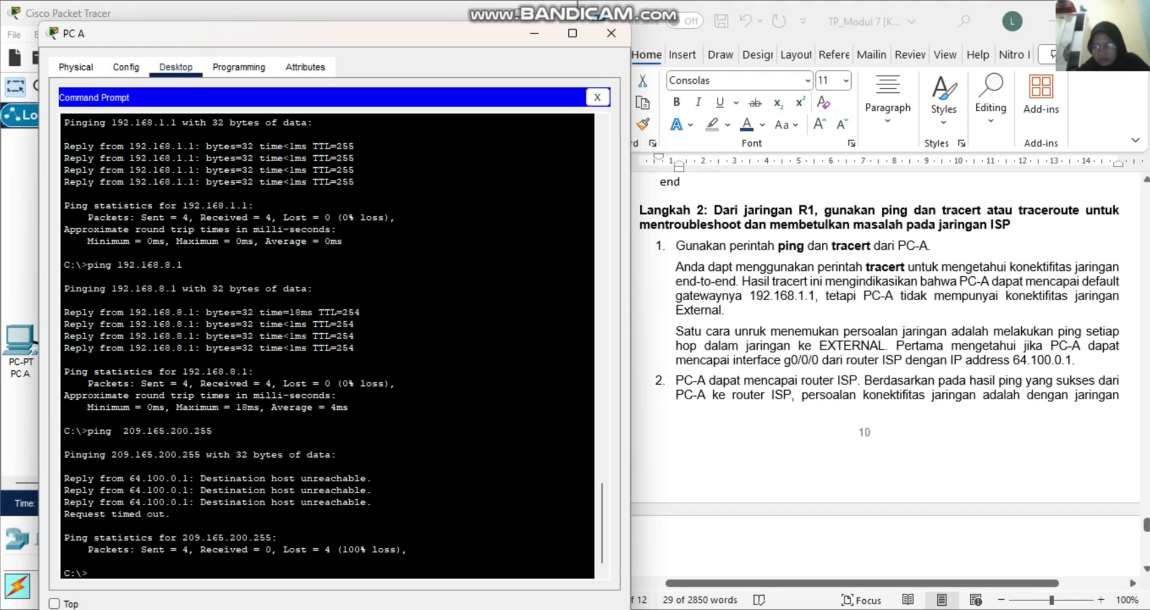
pyautogui.scroll(-5, 890, 379)
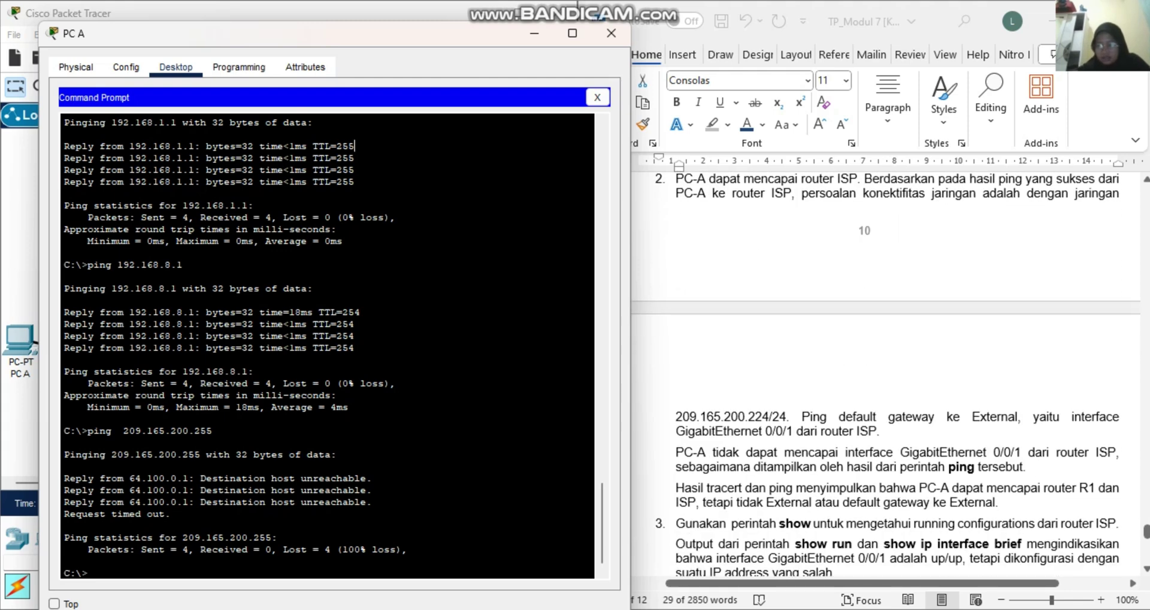
pyautogui.scroll(-1, 890, 379)
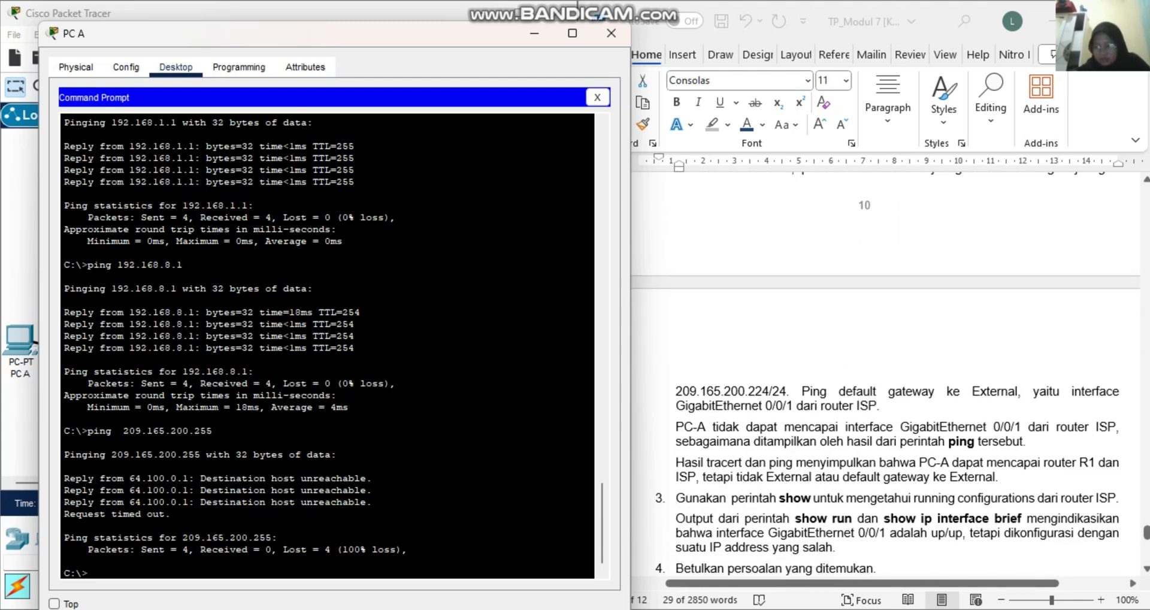
pyautogui.scroll(-3, 886, 388)
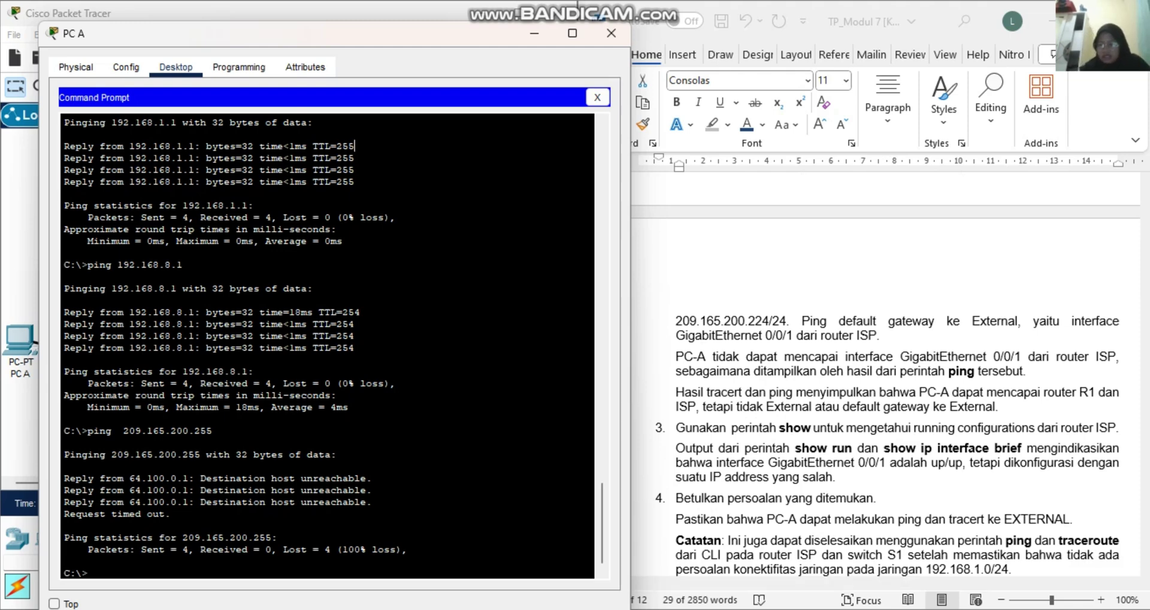
pyautogui.scroll(-2, 885, 377)
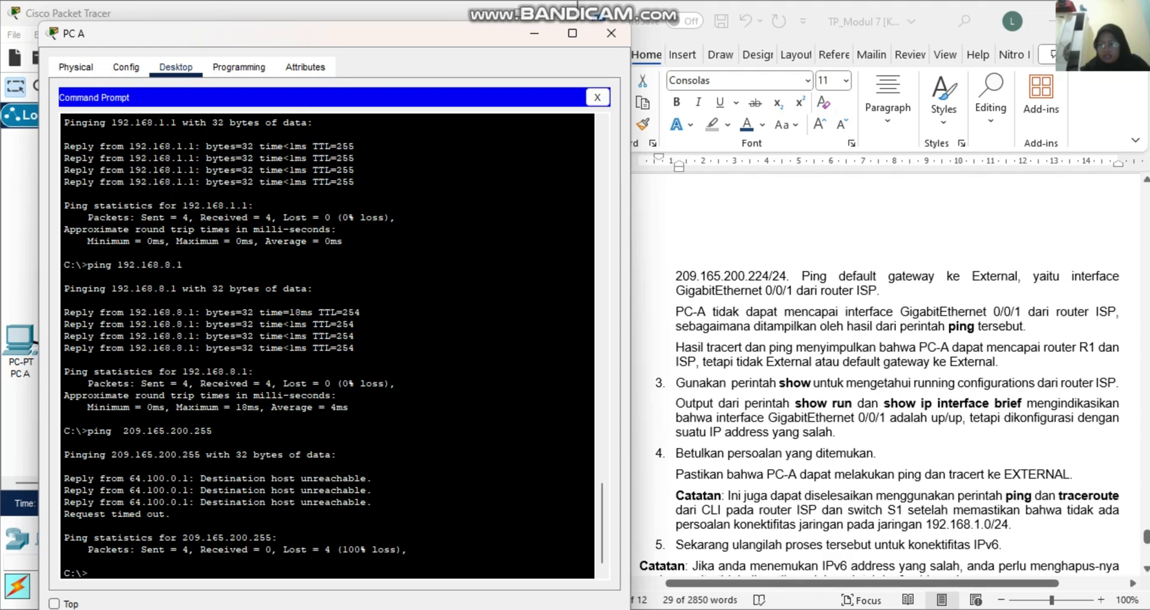
pyautogui.scroll(-1, 885, 374)
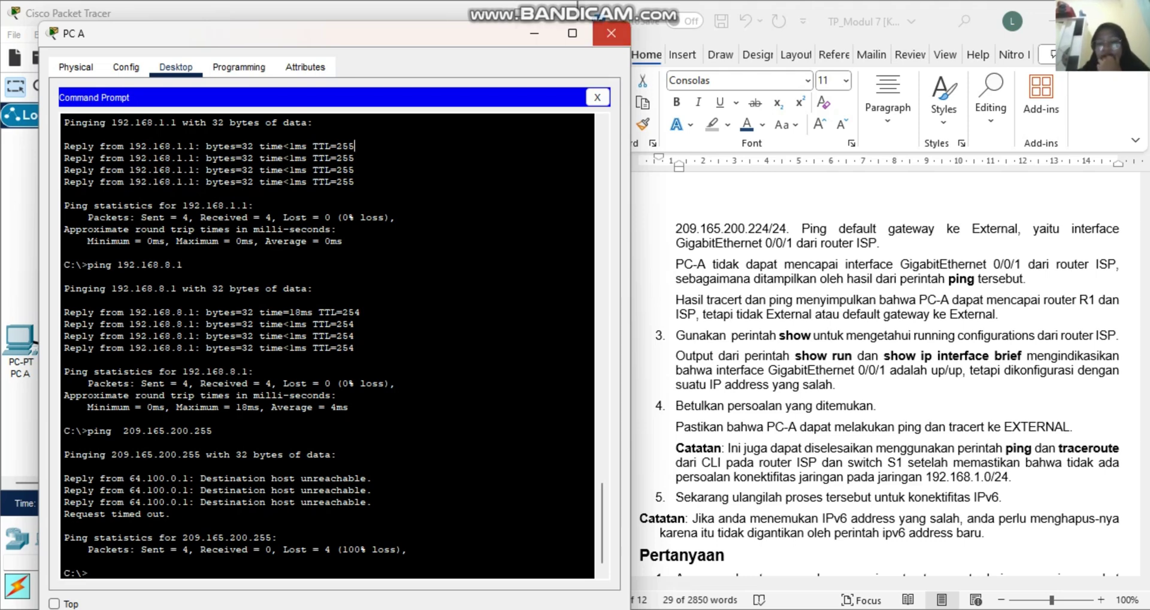
# Close PC A's window and bring up router ISP's CLI beside the Word instructions.
pyautogui.click(611, 33)
pyautogui.click(393, 382)
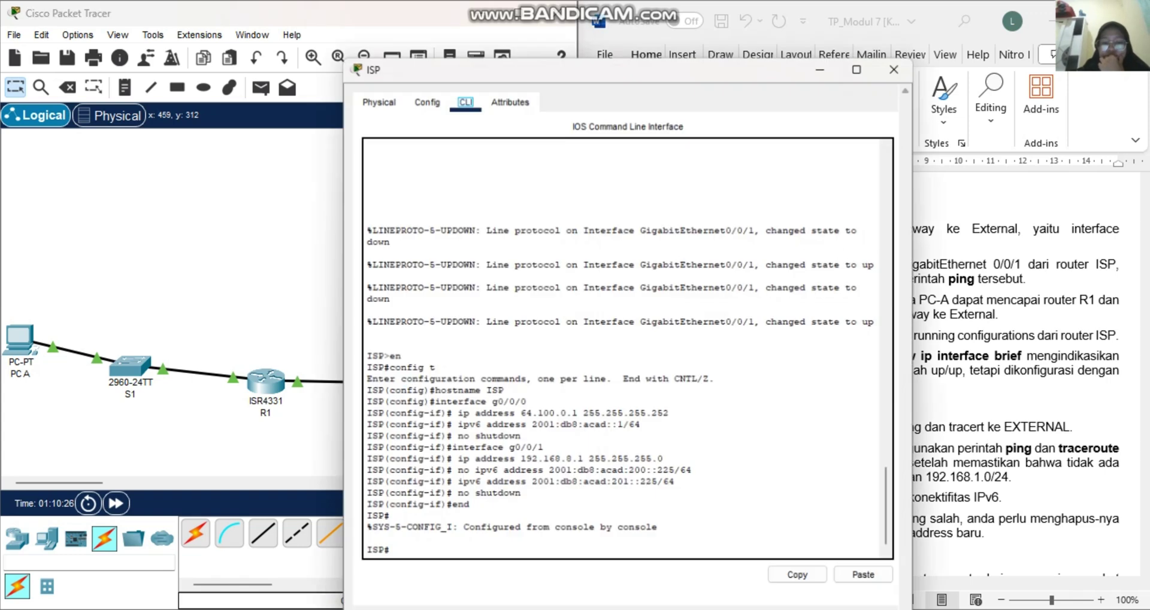
pyautogui.moveTo(626, 67); pyautogui.dragTo(302, 20)
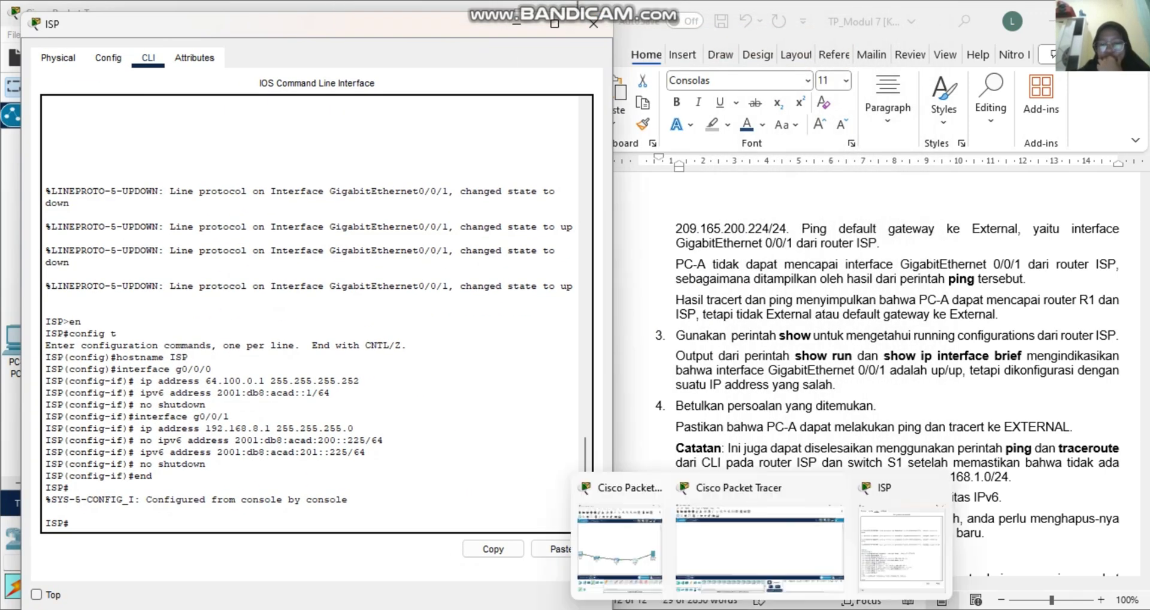
pyautogui.click(802, 608)
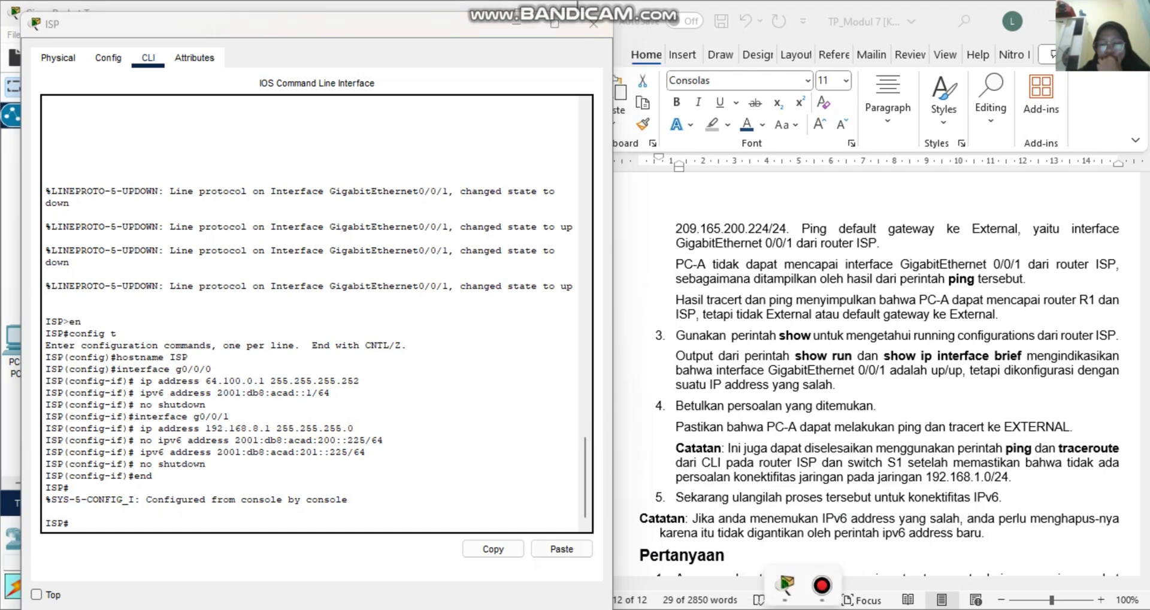
pyautogui.click(822, 578)
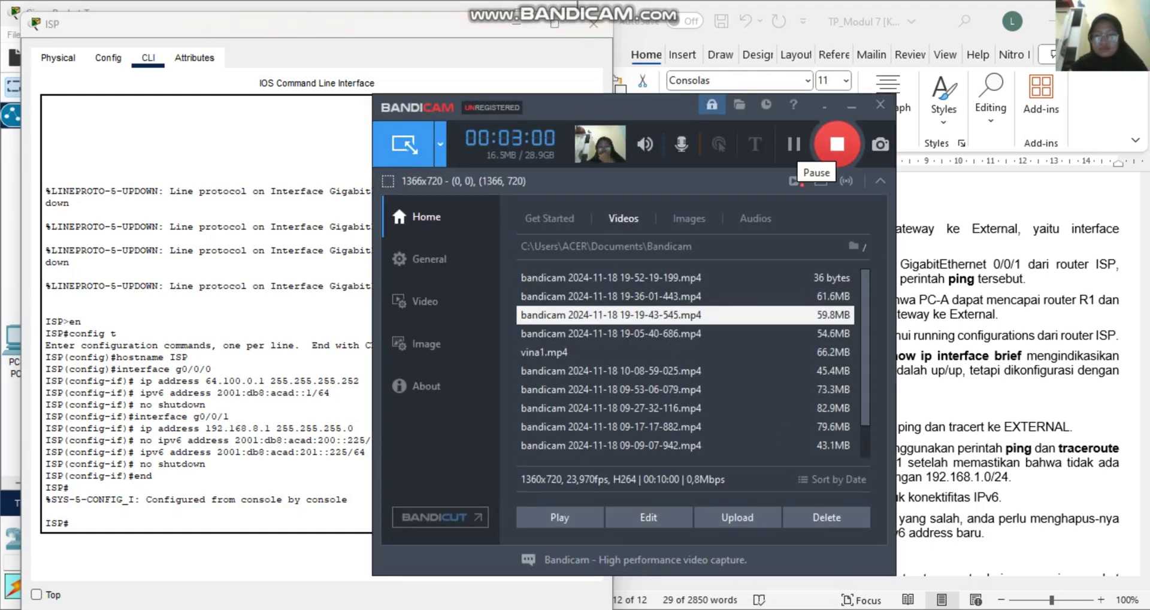
pyautogui.click(851, 105)
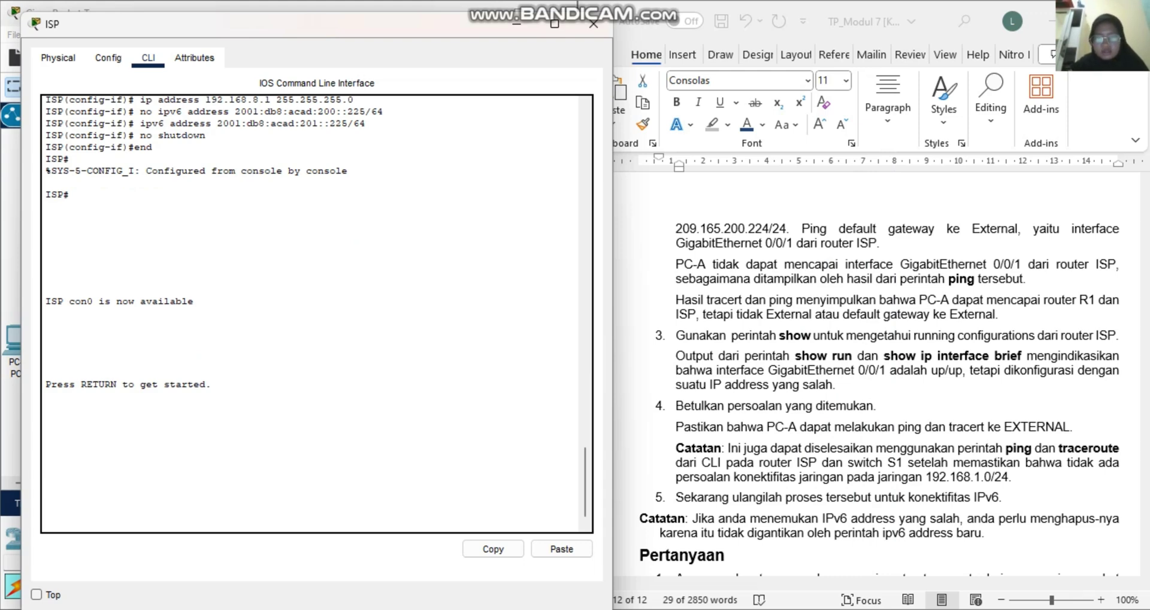
# Resume ISP's console session and try to display the running configuration with show run from user EXEC mode.
pyautogui.press('Return')
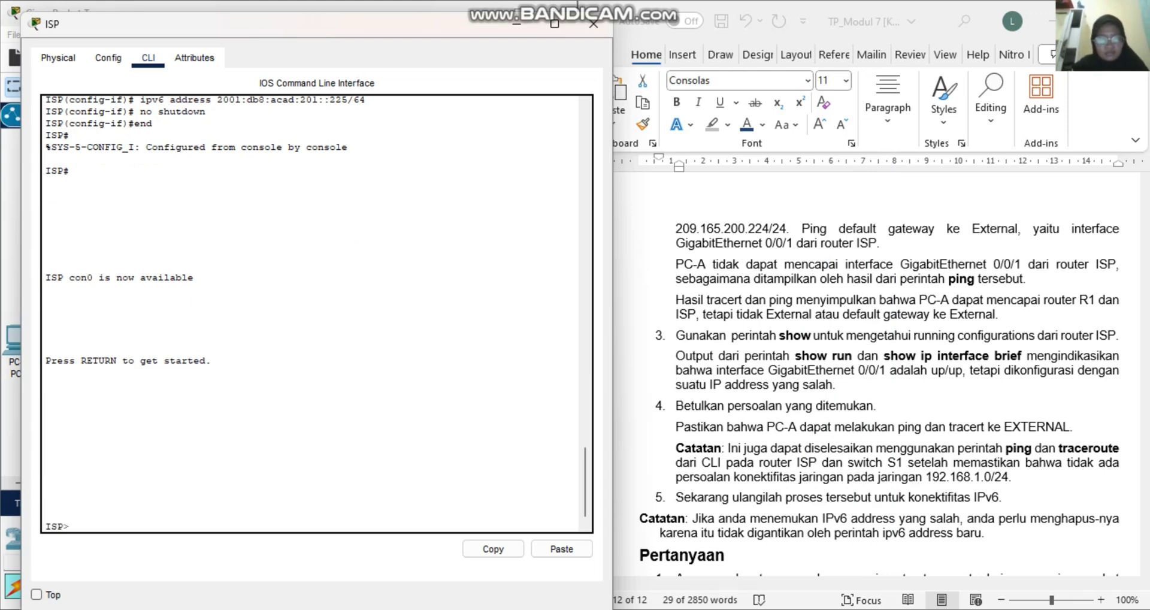
pyautogui.scroll(5, 311, 311)
pyautogui.scroll(-5, 312, 312)
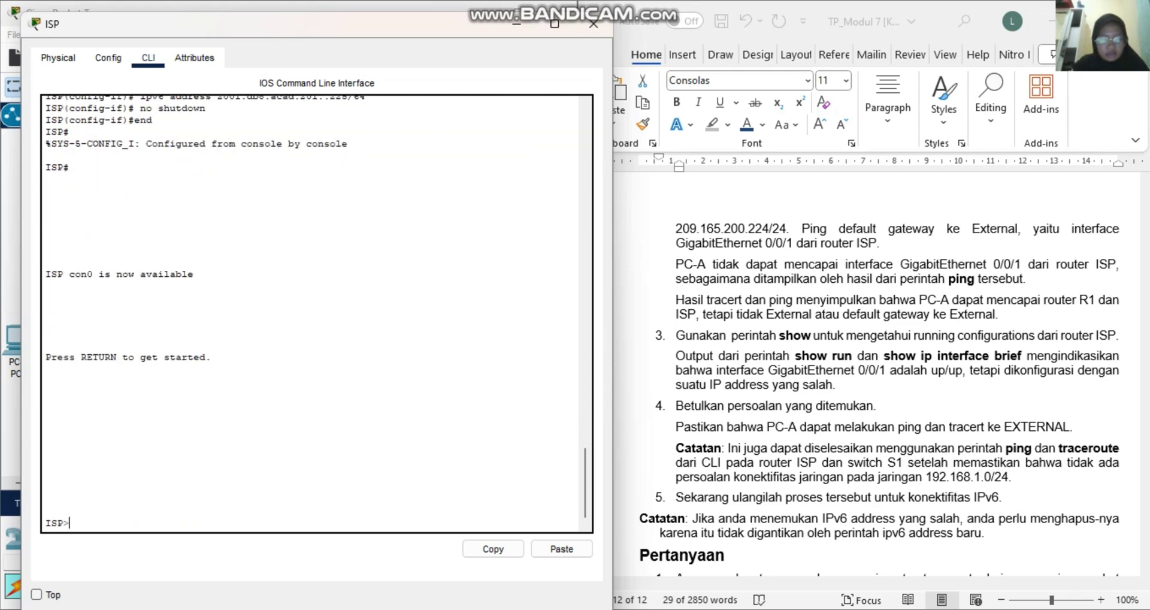
pyautogui.write('show t')
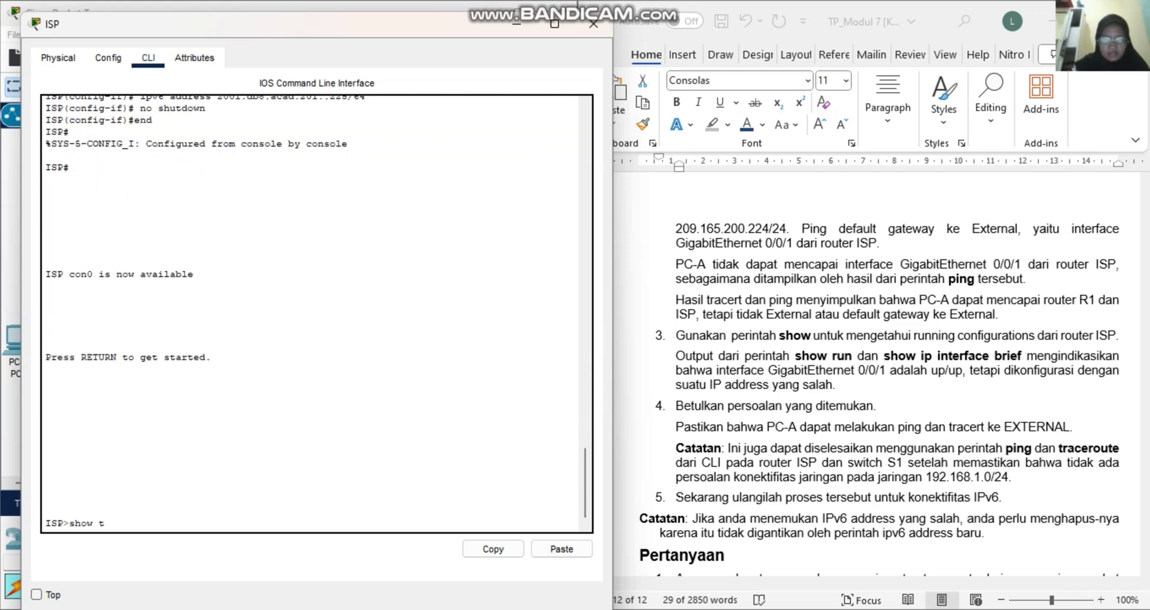
pyautogui.press('BackSpace')
pyautogui.write('run')
pyautogui.press('Return')
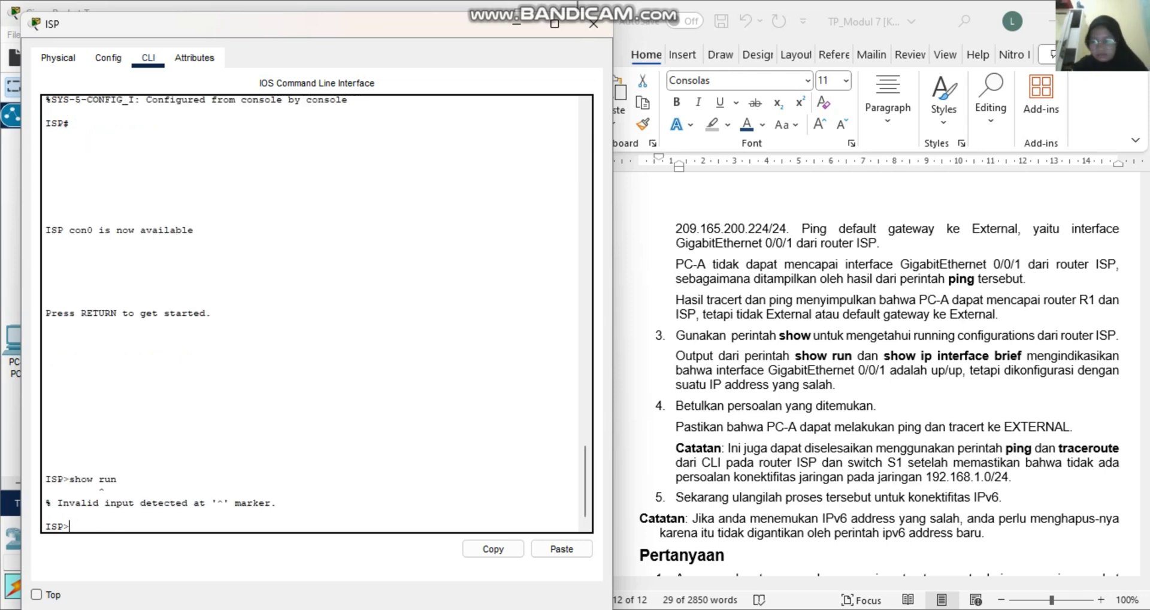
# Enter privileged EXEC mode on ISP with en and run show run.
pyautogui.write('en')
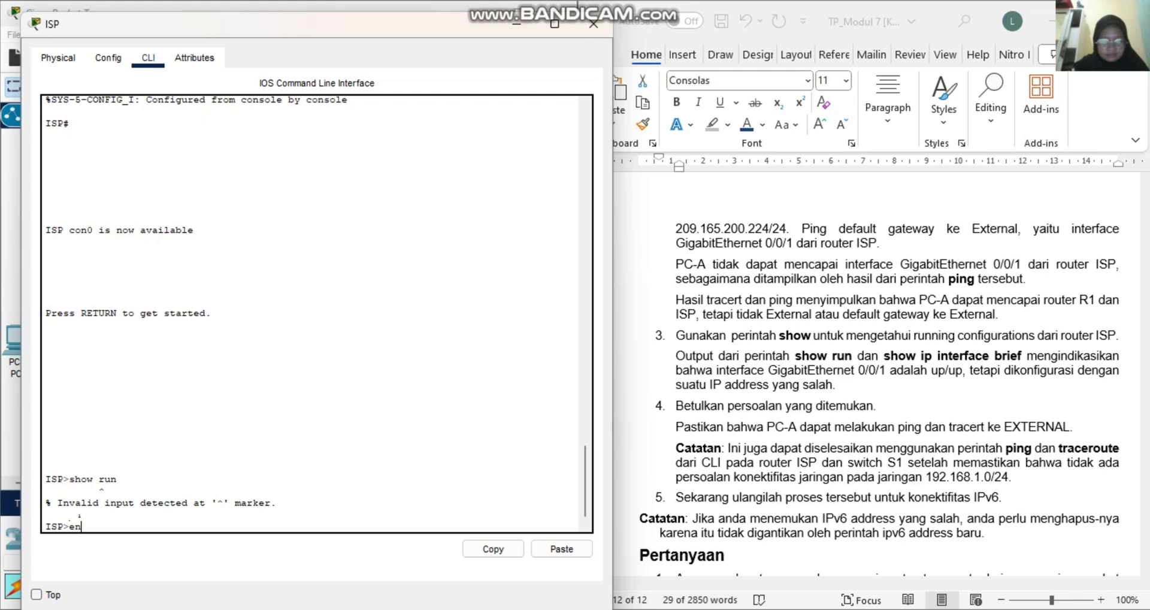
pyautogui.press('Return')
pyautogui.write("show run'")
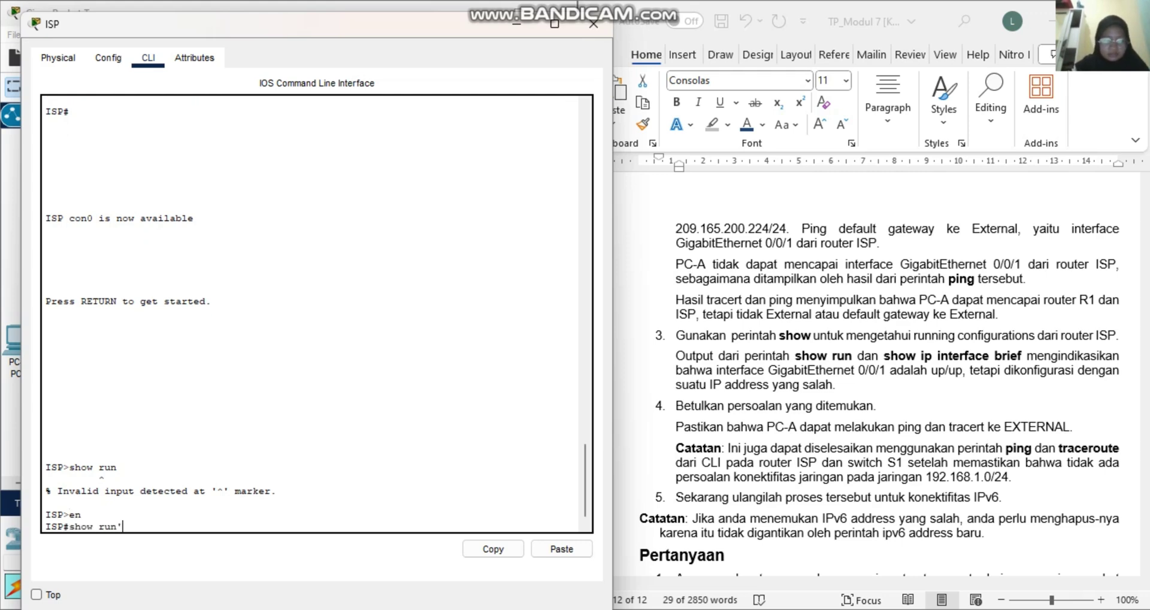
pyautogui.press('BackSpace')
pyautogui.press('Return')
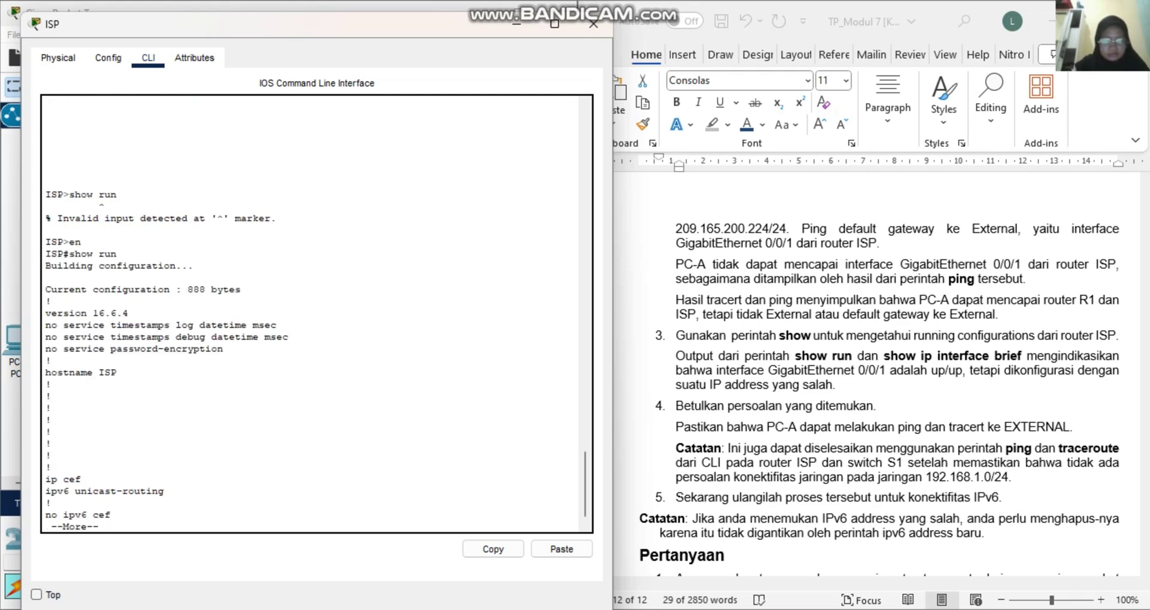
# Page through ISP's running configuration to its end, examining the interface addresses, and return to the ISP# prompt.
pyautogui.press('Return')
pyautogui.press('Return')
pyautogui.press('Return')
pyautogui.press('Return')
pyautogui.press('Return')
pyautogui.press('Return')
pyautogui.press('Return')
pyautogui.press('Return')
pyautogui.press('Return')
pyautogui.press('Return')
pyautogui.press('Return')
pyautogui.press('Return')
pyautogui.press('Return')
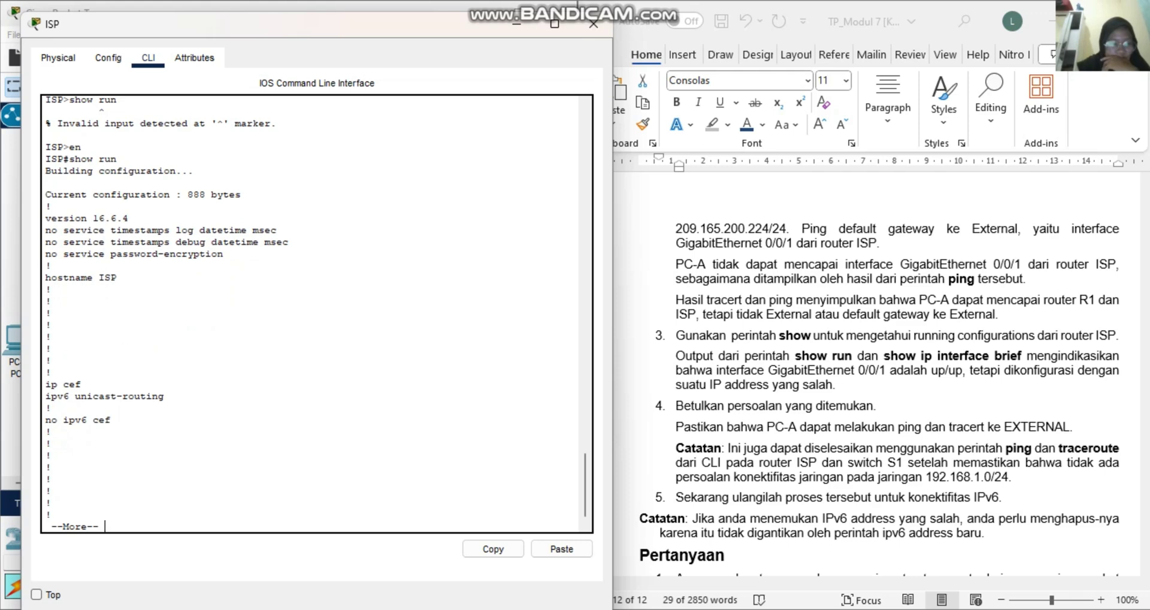
pyautogui.press('Return')
pyautogui.press('Return')
pyautogui.press('Return')
pyautogui.press('Return')
pyautogui.press('Return')
pyautogui.press('Return')
pyautogui.press('Return')
pyautogui.press('Return')
pyautogui.press('Return')
pyautogui.press('Return')
pyautogui.press('Return')
pyautogui.press('Return')
pyautogui.press('Return')
pyautogui.press('Return')
pyautogui.press('Return')
pyautogui.press('Return')
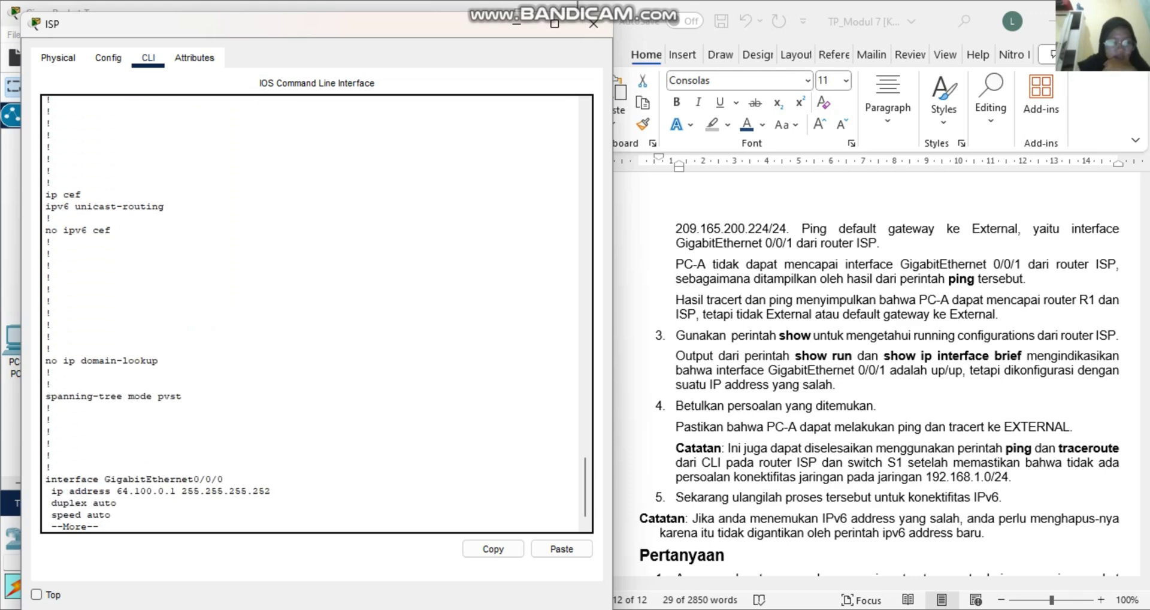
pyautogui.press('Return')
pyautogui.press('Return')
pyautogui.press('Return')
pyautogui.press('Return')
pyautogui.press('Return')
pyautogui.press('Return')
pyautogui.press('Return')
pyautogui.press('Return')
pyautogui.press('Return')
pyautogui.press('Return')
pyautogui.press('Return')
pyautogui.press('Return')
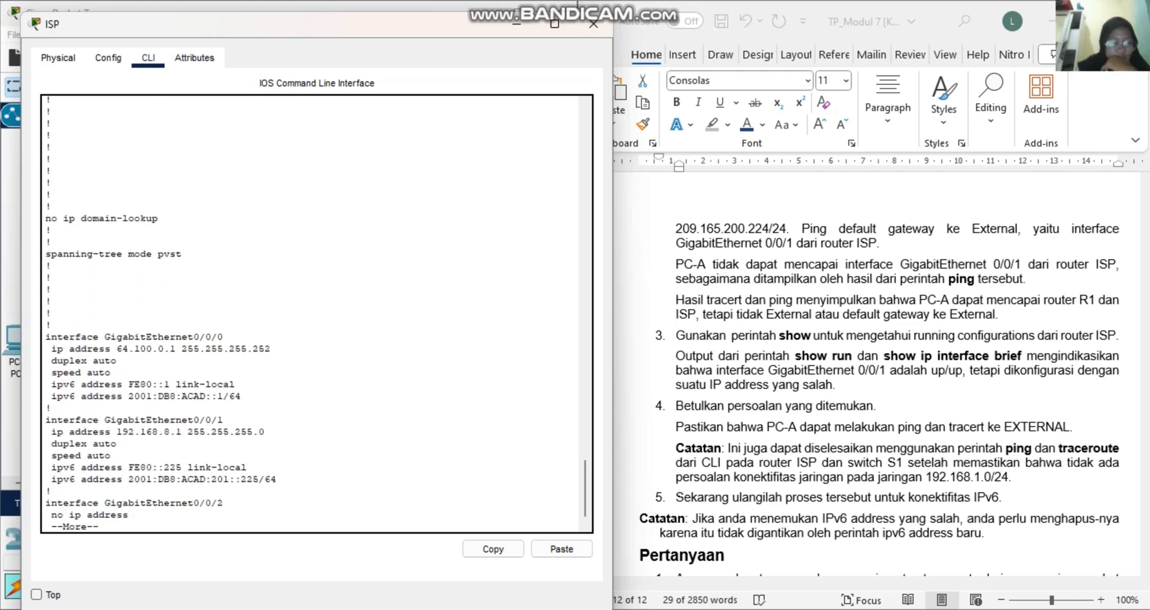
pyautogui.press('Return')
pyautogui.press('Return')
pyautogui.press('Return')
pyautogui.press('Return')
pyautogui.press('Return')
pyautogui.press('Return')
pyautogui.press('Return')
pyautogui.press('Return')
pyautogui.press('Return')
pyautogui.press('Return')
pyautogui.press('Return')
pyautogui.press('Return')
pyautogui.press('Return')
pyautogui.press('Return')
pyautogui.press('Return')
pyautogui.press('Return')
pyautogui.press('Return')
pyautogui.press('Return')
pyautogui.press('Return')
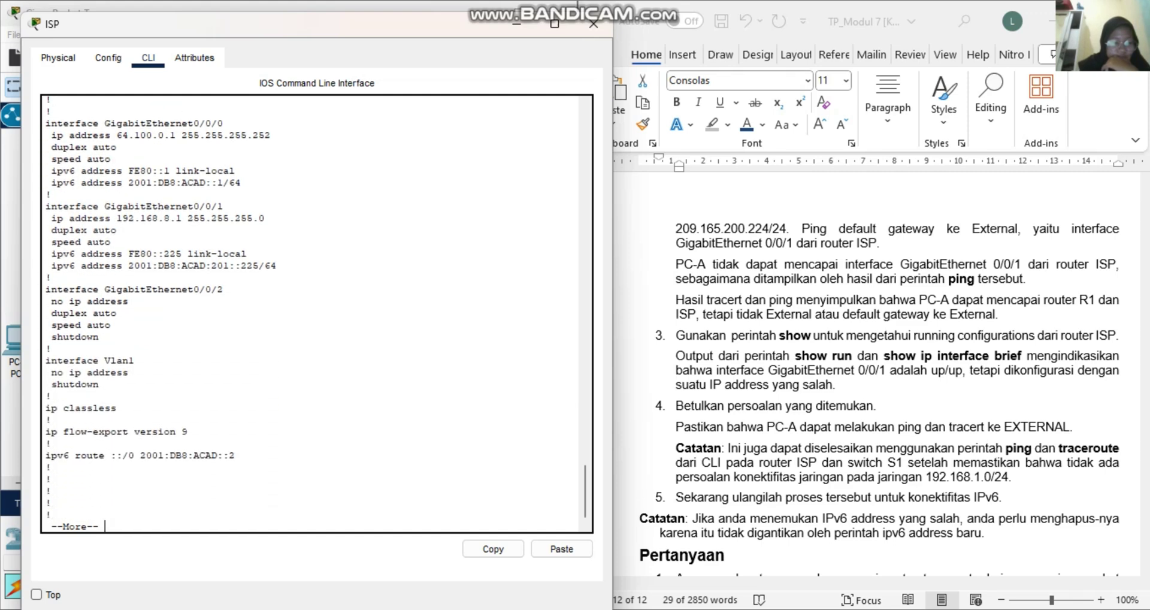
pyautogui.press('Return')
pyautogui.press('Return')
pyautogui.press('Return')
pyautogui.press('Return')
pyautogui.press('Return')
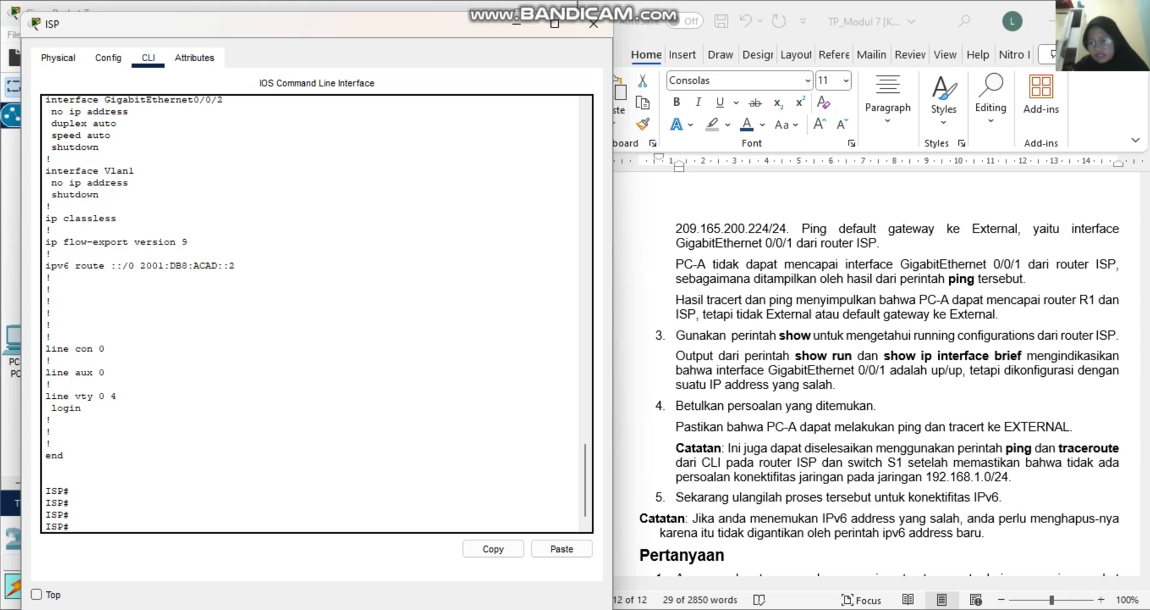
# Copy the show ip interface brief command from the Word instructions, run it on ISP, and check the GigabitEthernet0/0/1 row.
pyautogui.hotkey('alt', 'Tab')
pyautogui.moveTo(884, 356); pyautogui.dragTo(1027, 356)
pyautogui.press('super+c')
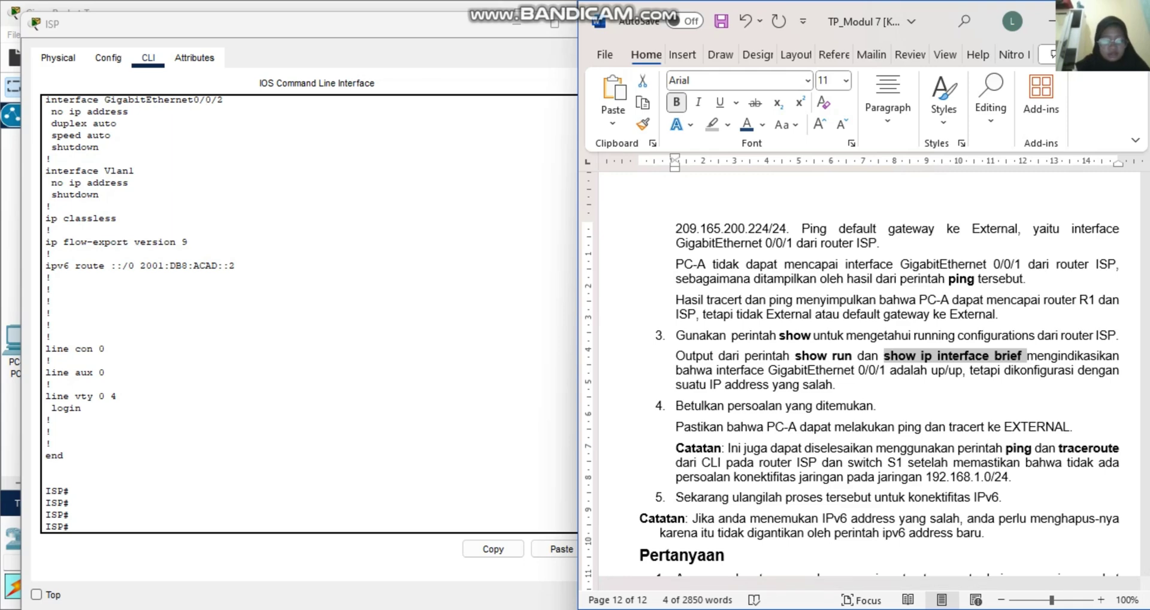
pyautogui.hotkey('alt', 'Tab')
pyautogui.rightClick(97, 531)
pyautogui.click(136, 560)
pyautogui.press('Return')
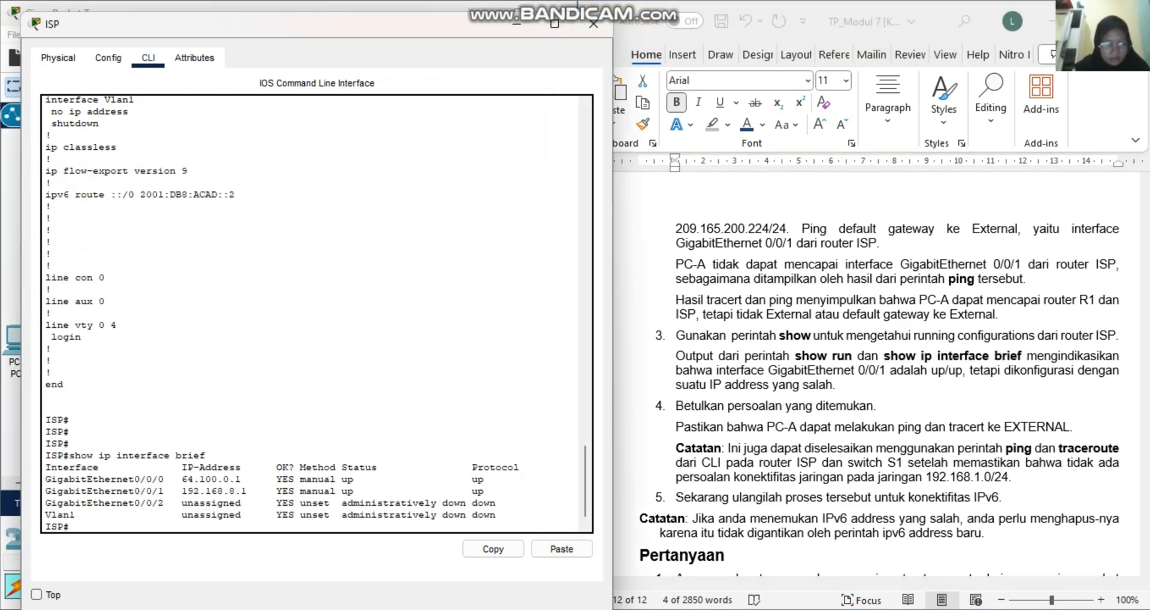
pyautogui.moveTo(44, 490); pyautogui.dragTo(490, 491)
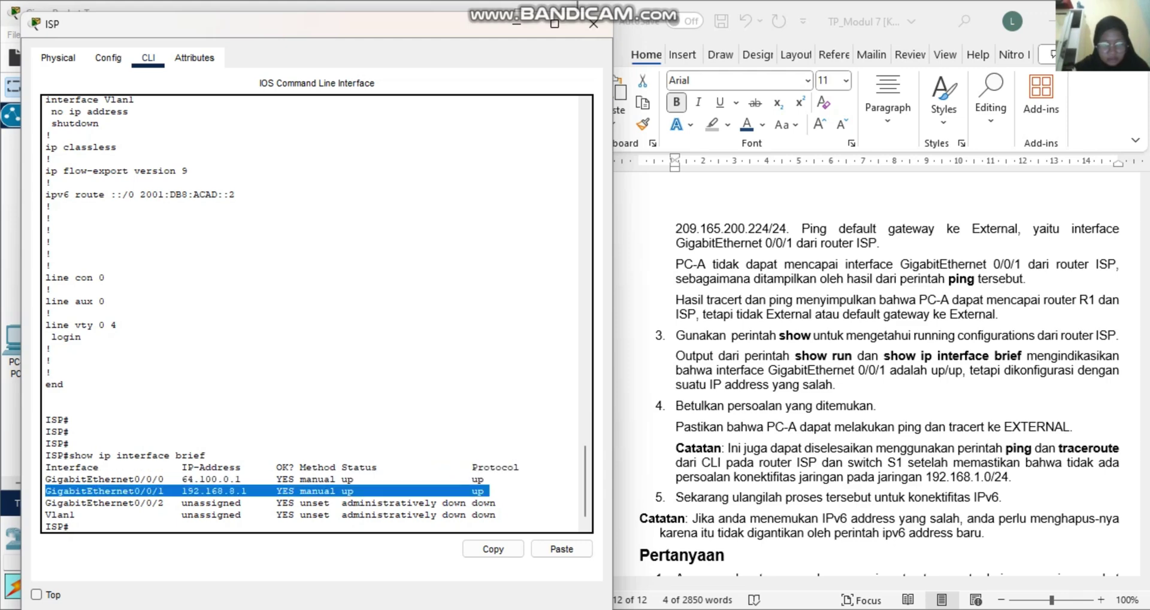
pyautogui.click(490, 490)
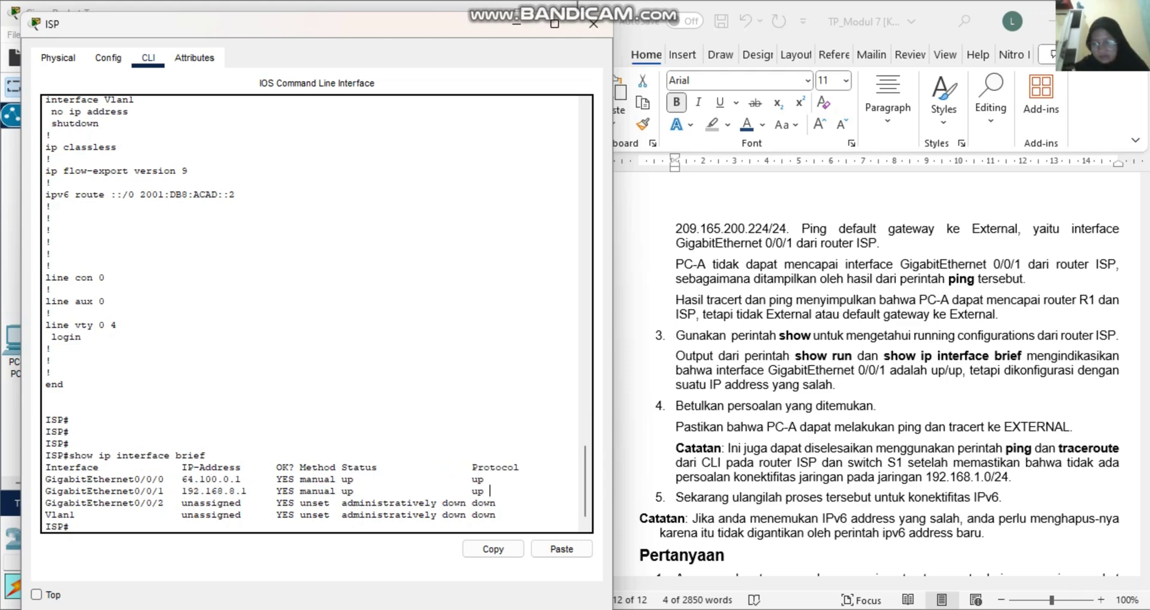
# Look back through the Word module for router ISP's initial configuration with its g0/0/0 and g0/0/1 addresses.
pyautogui.scroll(-1, 893, 372)
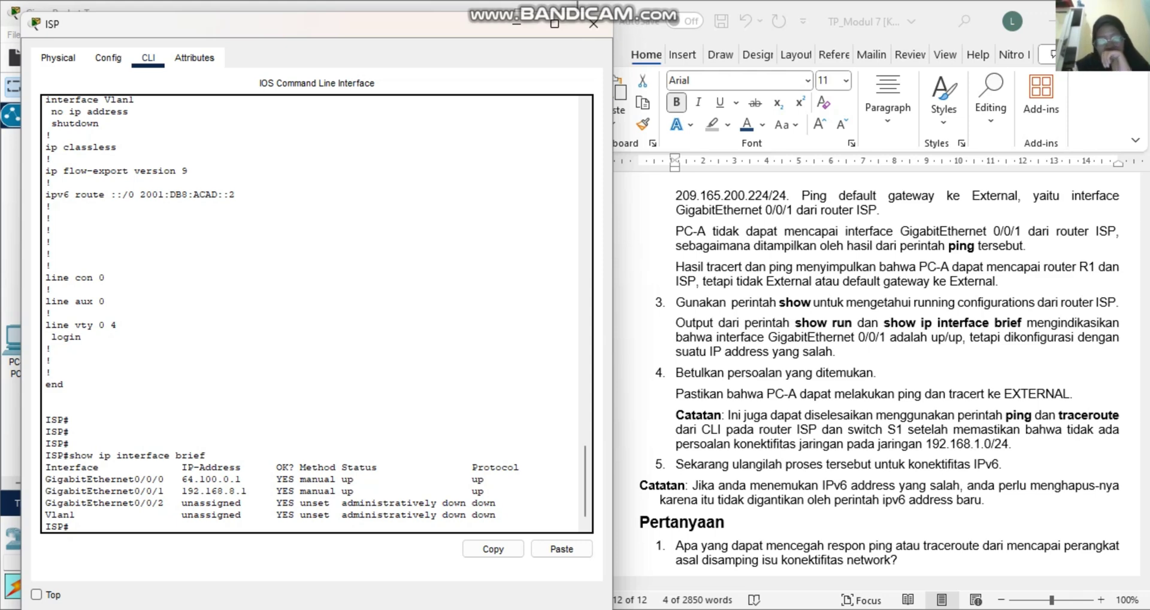
pyautogui.scroll(20, 490, 491)
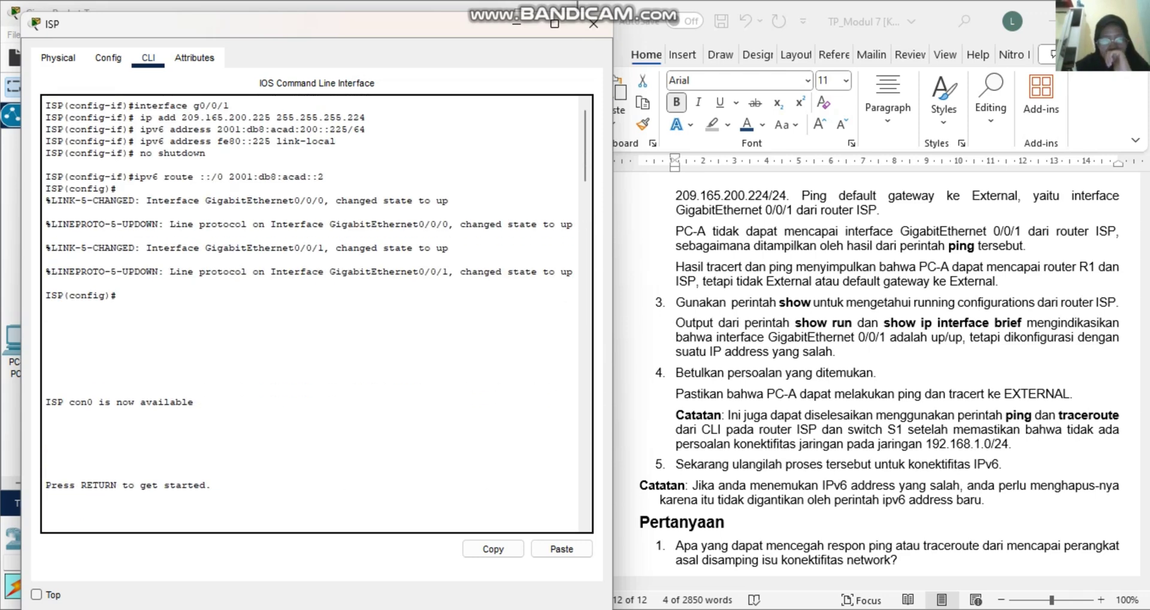
pyautogui.scroll(-20, 490, 487)
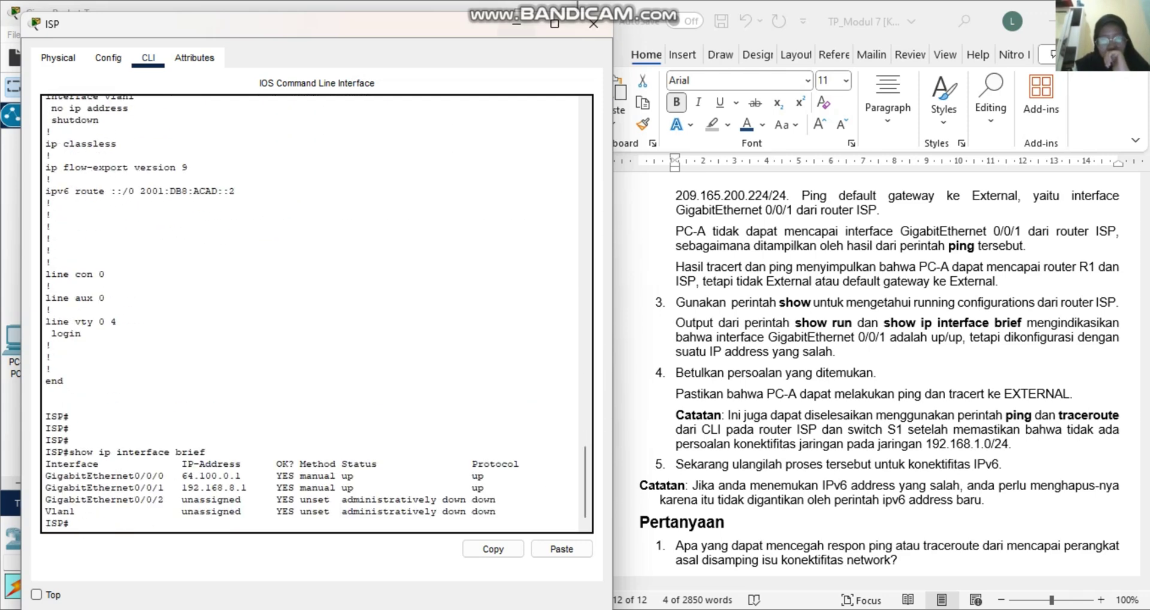
pyautogui.moveTo(464, 28)
pyautogui.mouseDown()
pyautogui.moveTo(813, 35)
pyautogui.moveTo(498, 32)
pyautogui.moveTo(478, 19)
pyautogui.mouseUp()
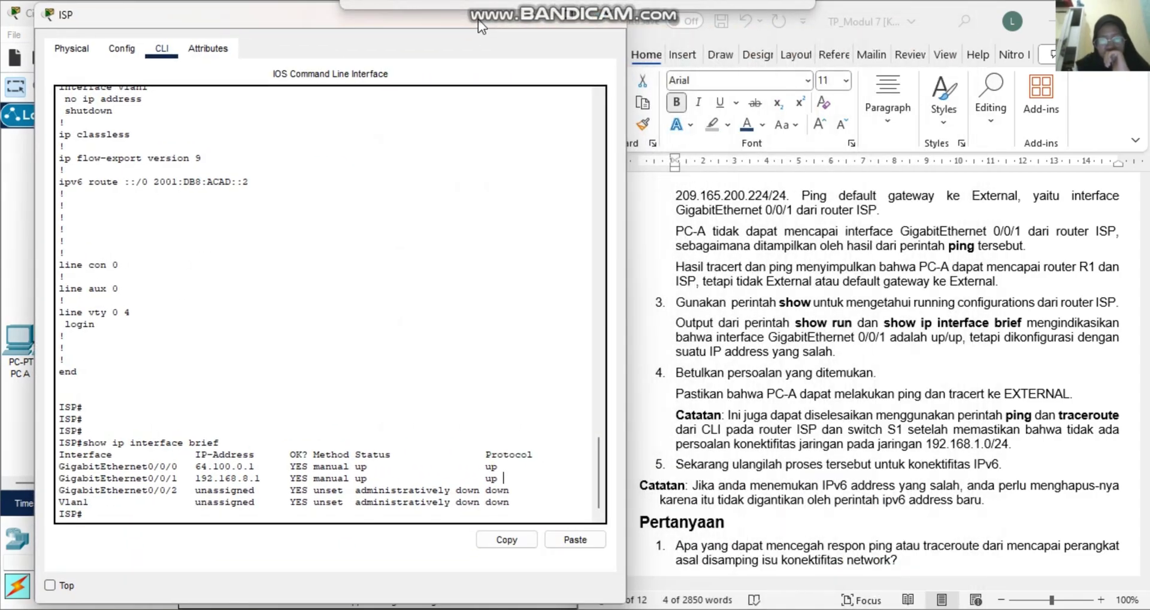
pyautogui.scroll(20, 887, 371)
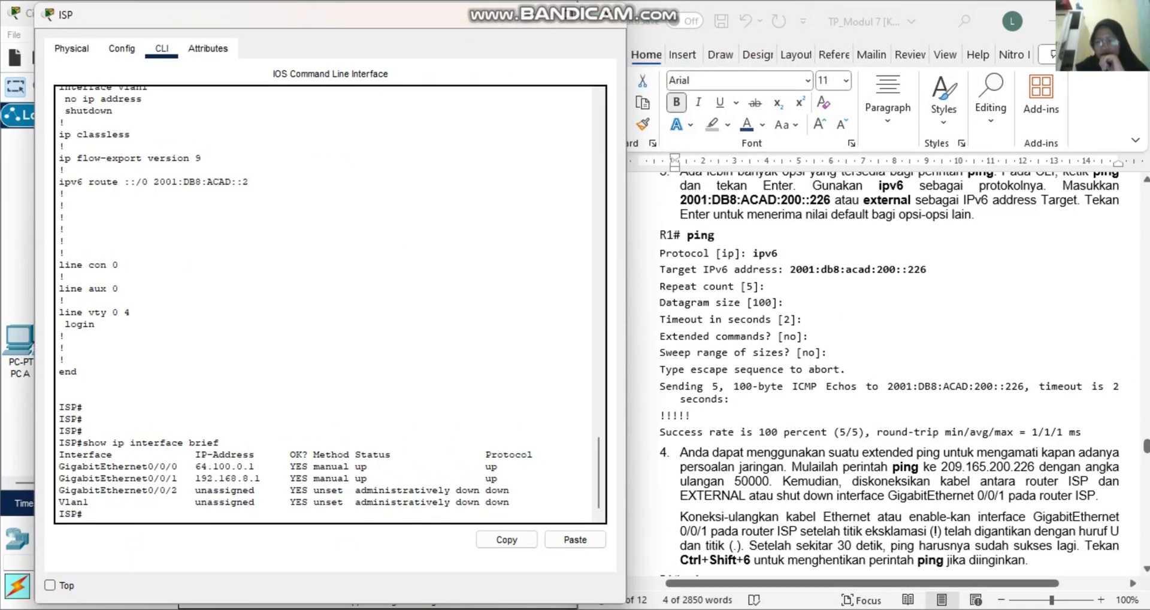
pyautogui.scroll(15, 886, 371)
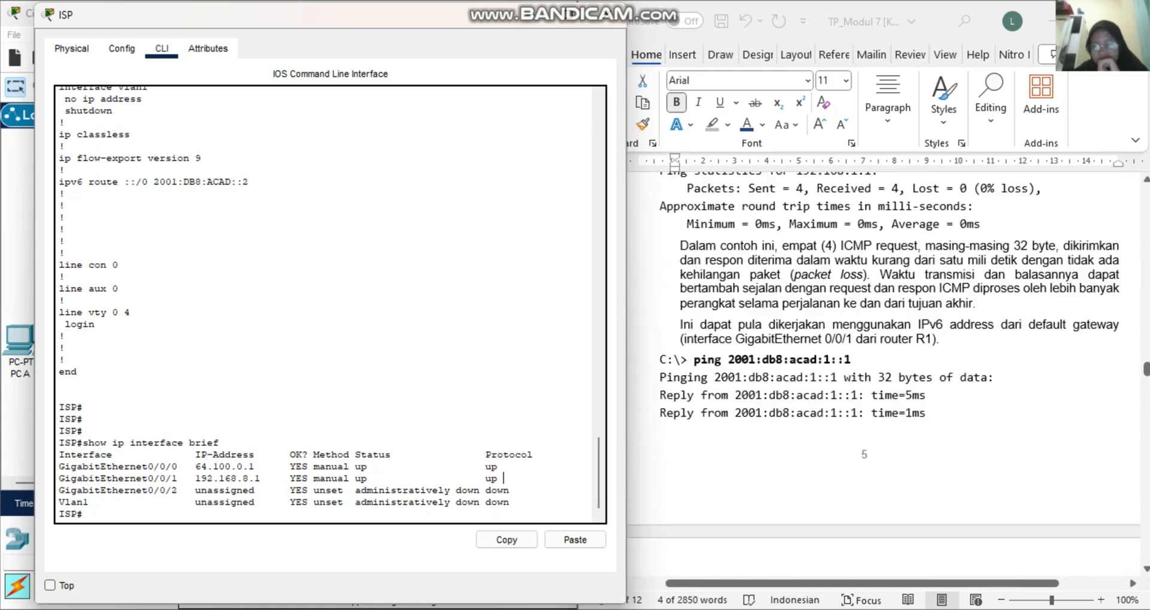
pyautogui.scroll(5, 886, 371)
pyautogui.scroll(10, 886, 371)
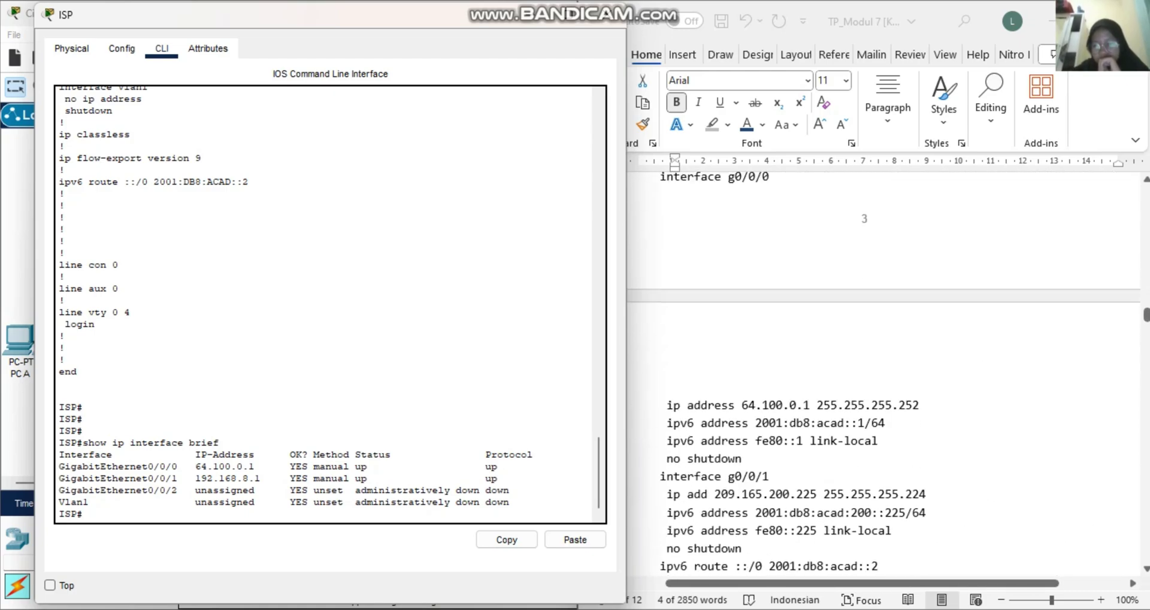
pyautogui.scroll(4, 886, 372)
pyautogui.scroll(-1, 886, 372)
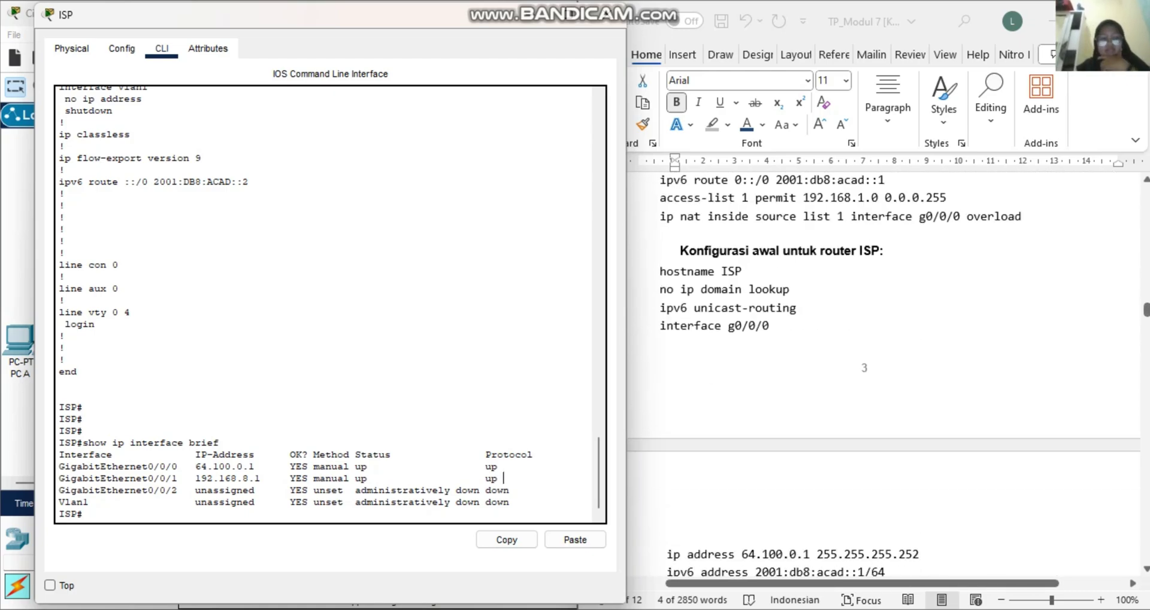
# Compare the interface addresses in ISP's CLI output with the initial ISP configuration in the Word module, especially for g0/0/1.
pyautogui.scroll(20, 503, 477)
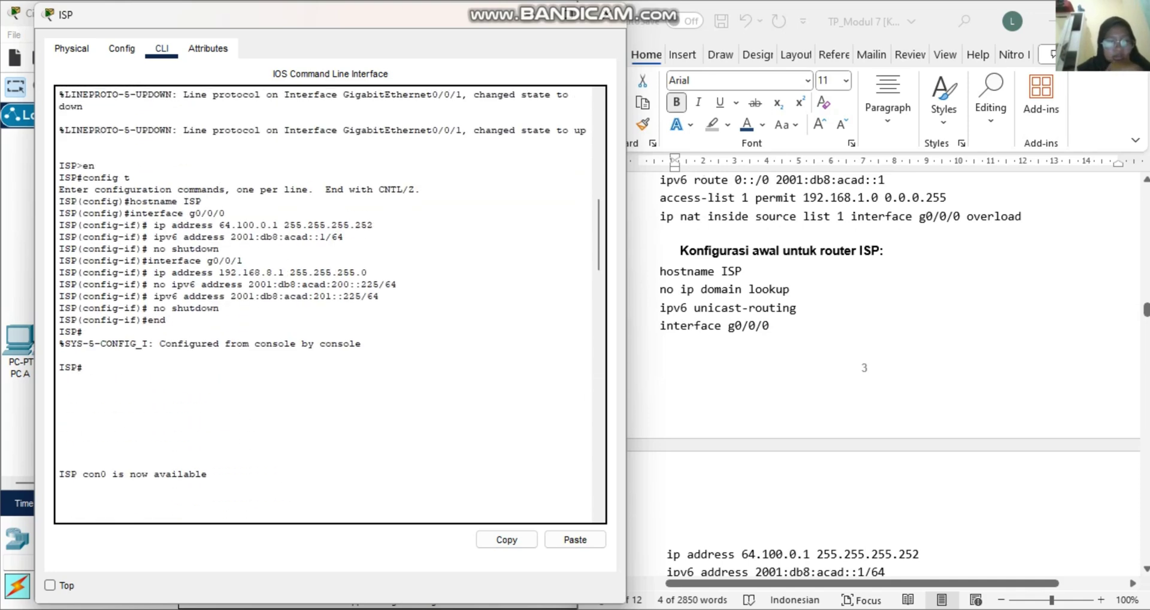
pyautogui.scroll(2, 330, 299)
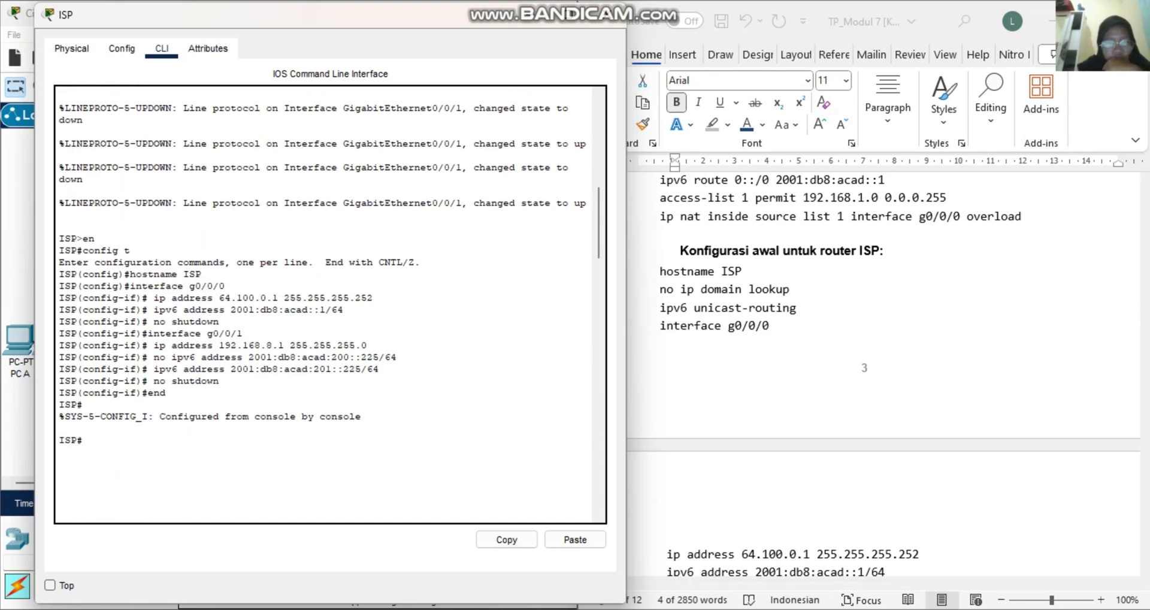
pyautogui.scroll(-20, 329, 304)
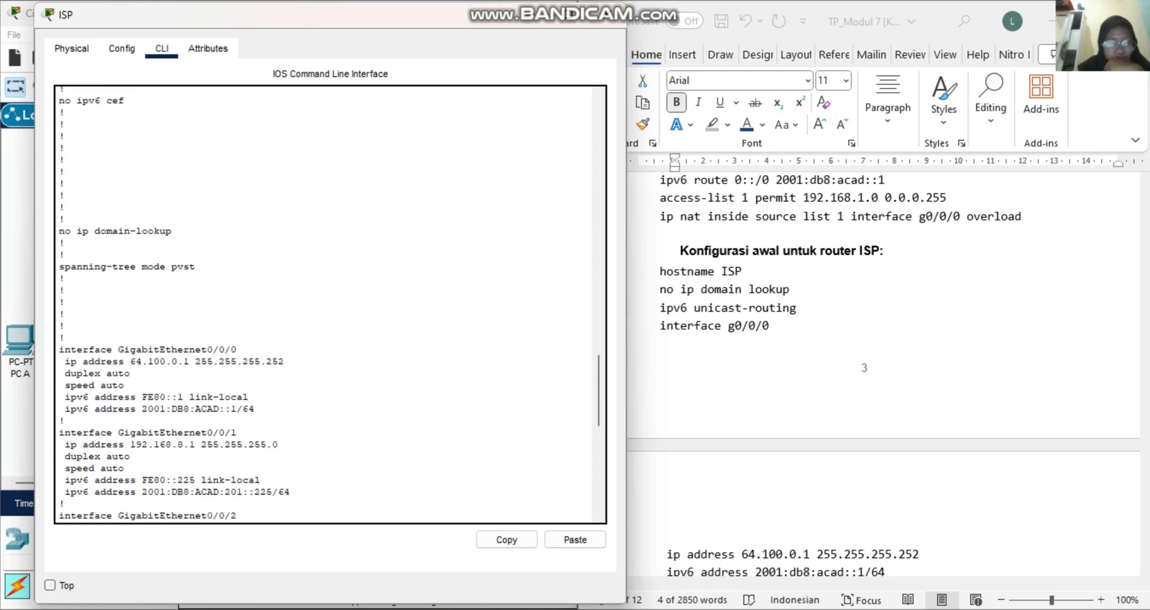
pyautogui.scroll(-4, 884, 374)
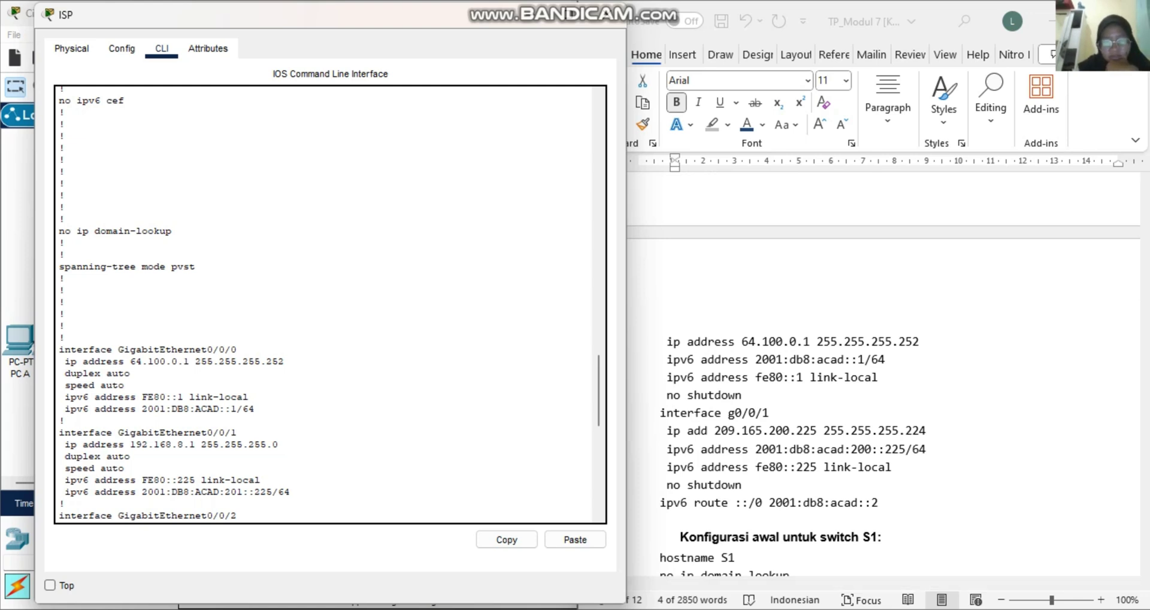
pyautogui.scroll(-2, 329, 304)
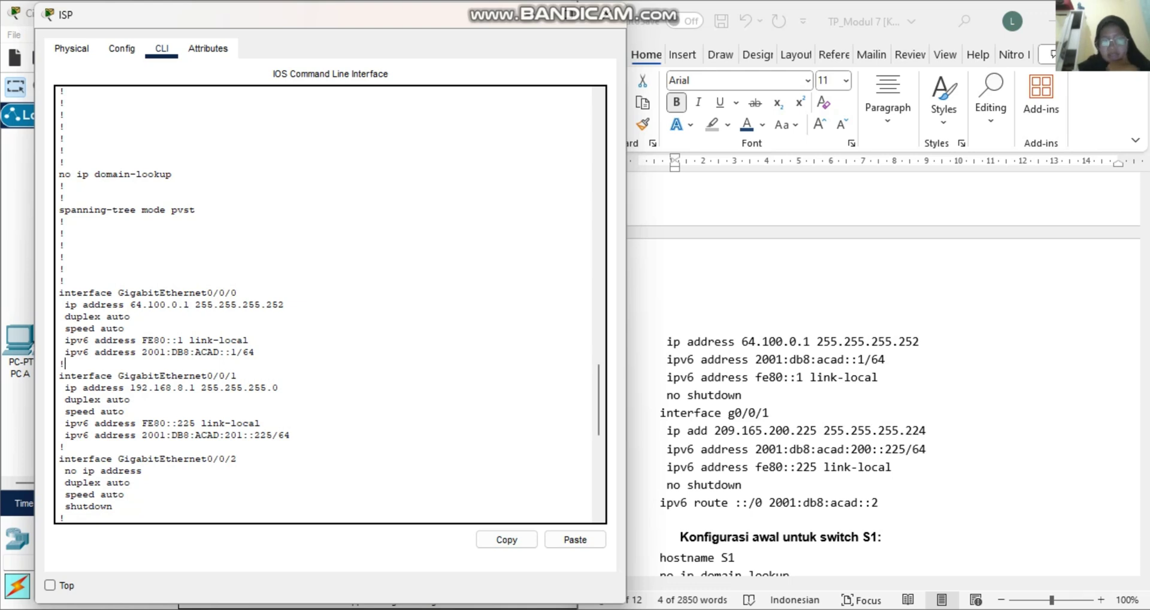
pyautogui.scroll(-2, 330, 305)
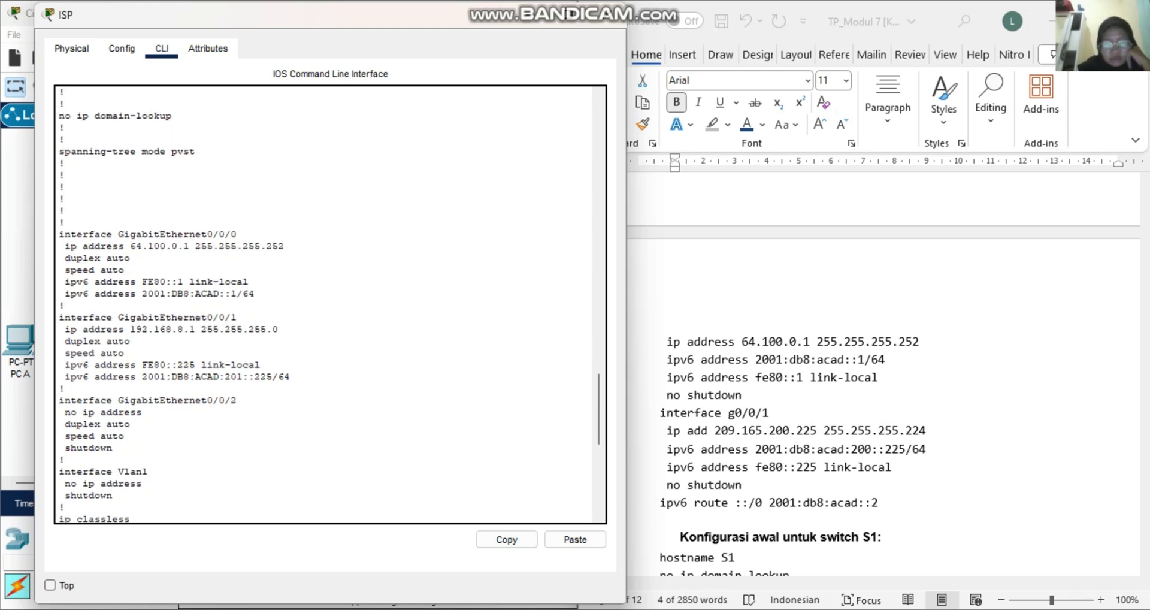
pyautogui.scroll(2, 887, 389)
pyautogui.scroll(-3, 884, 371)
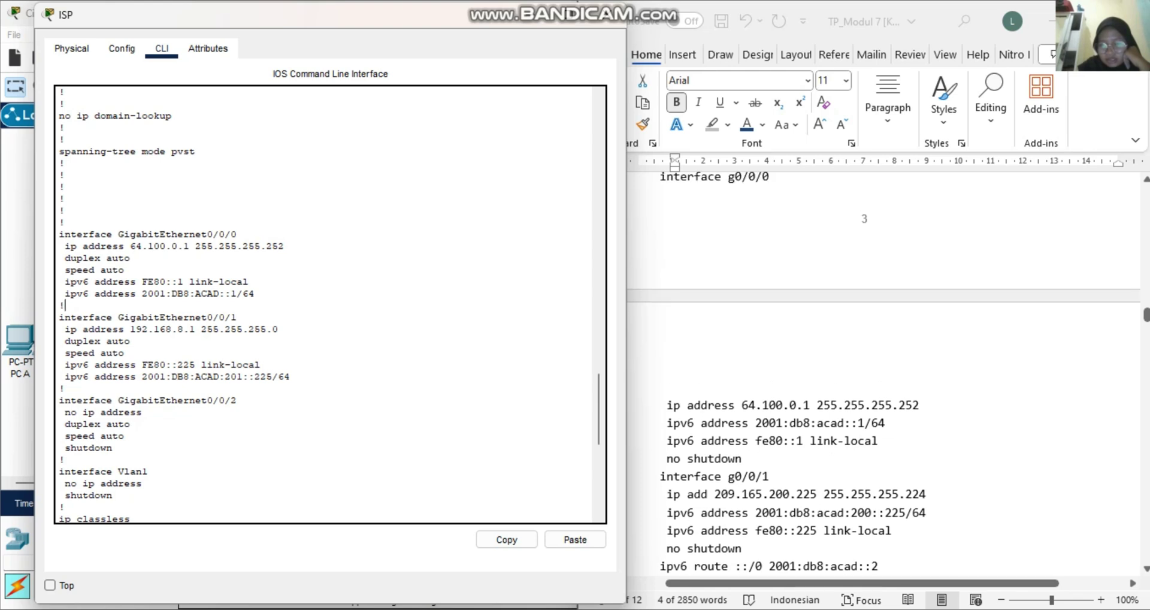
pyautogui.scroll(-1, 884, 389)
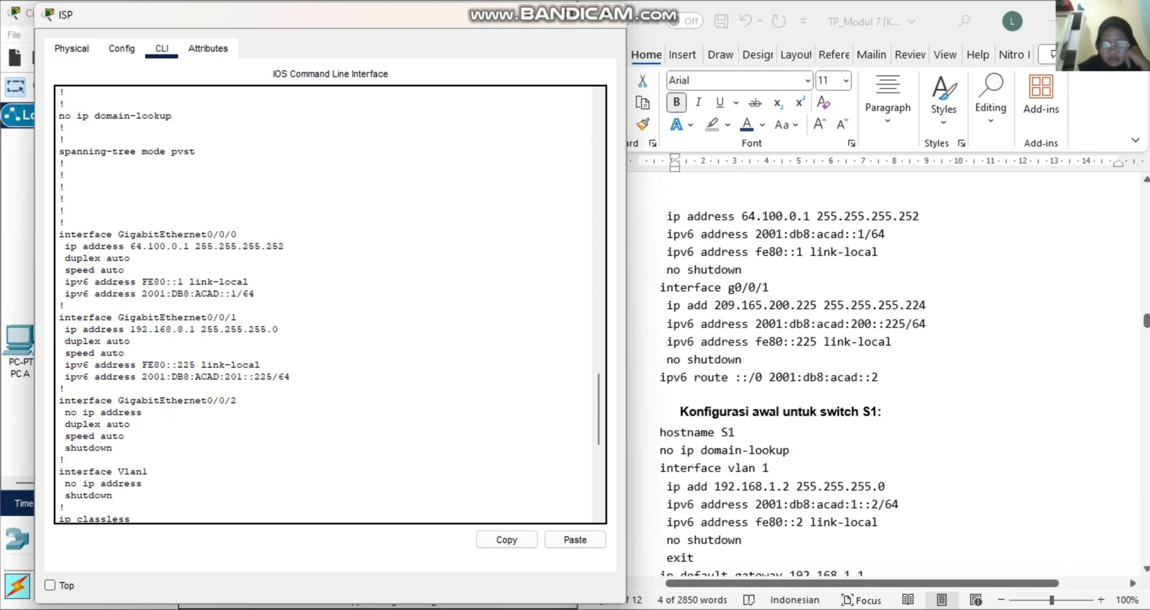
pyautogui.scroll(-2, 330, 305)
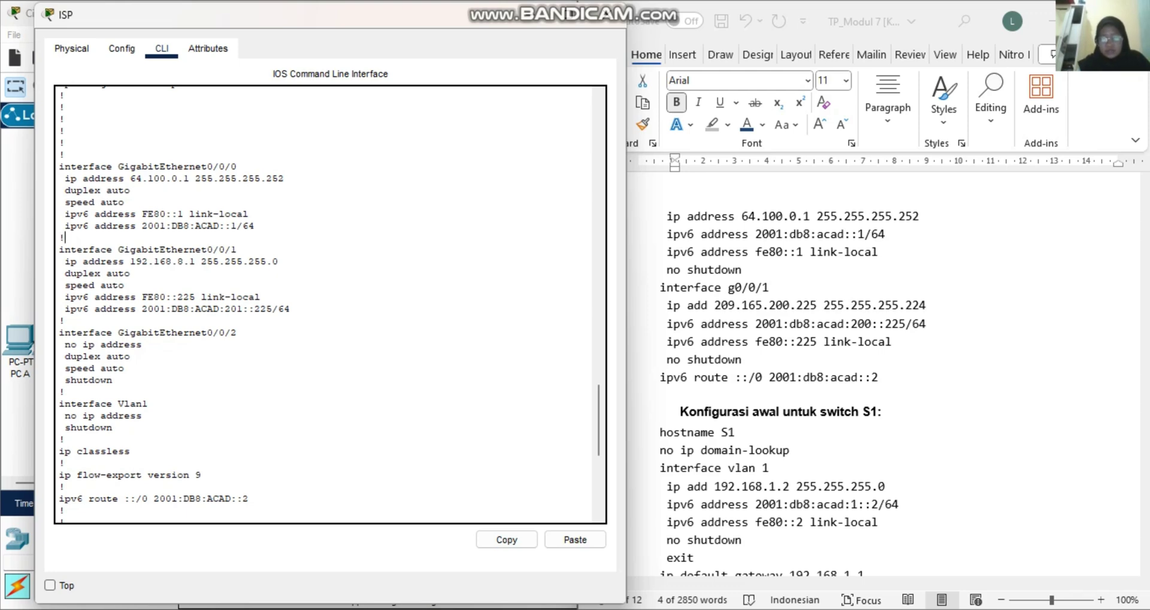
pyautogui.scroll(6, 884, 375)
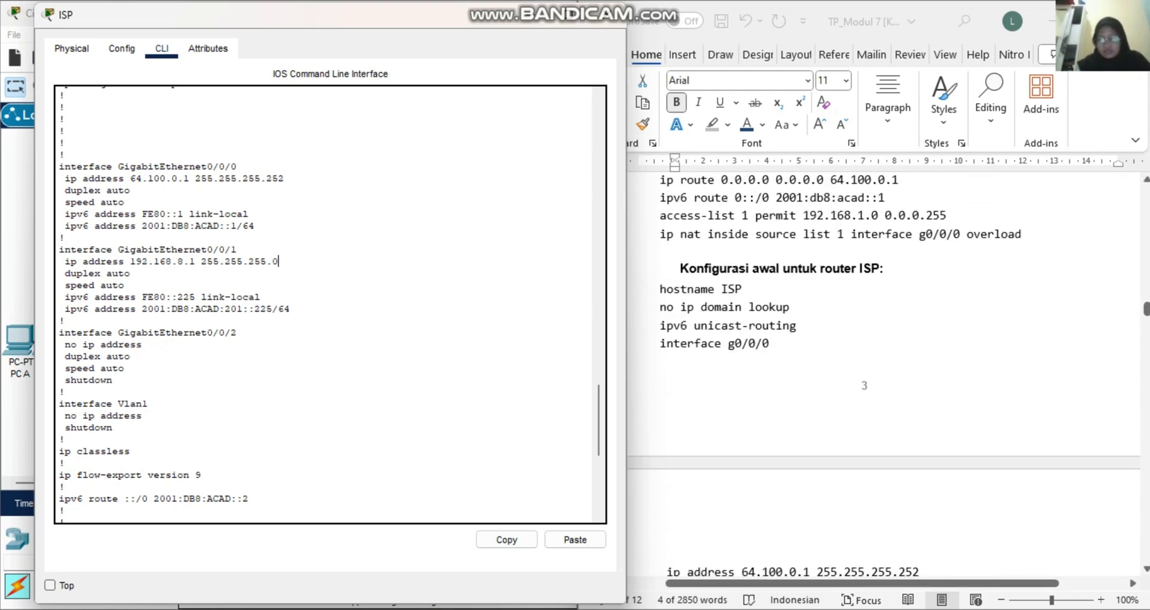
pyautogui.scroll(-5, 884, 376)
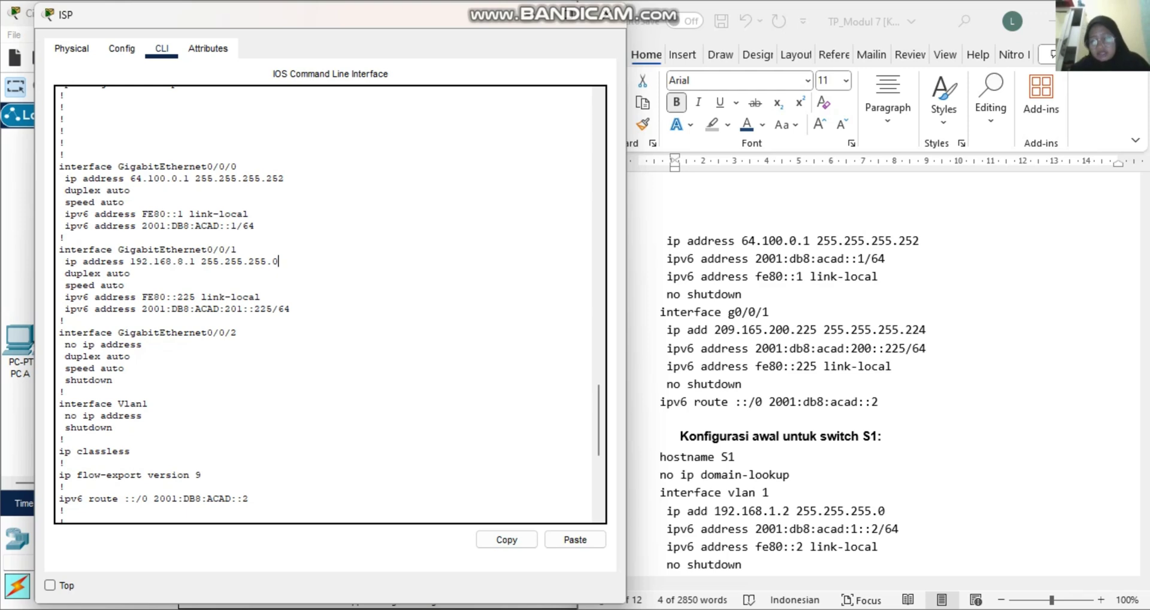
pyautogui.scroll(-1, 886, 384)
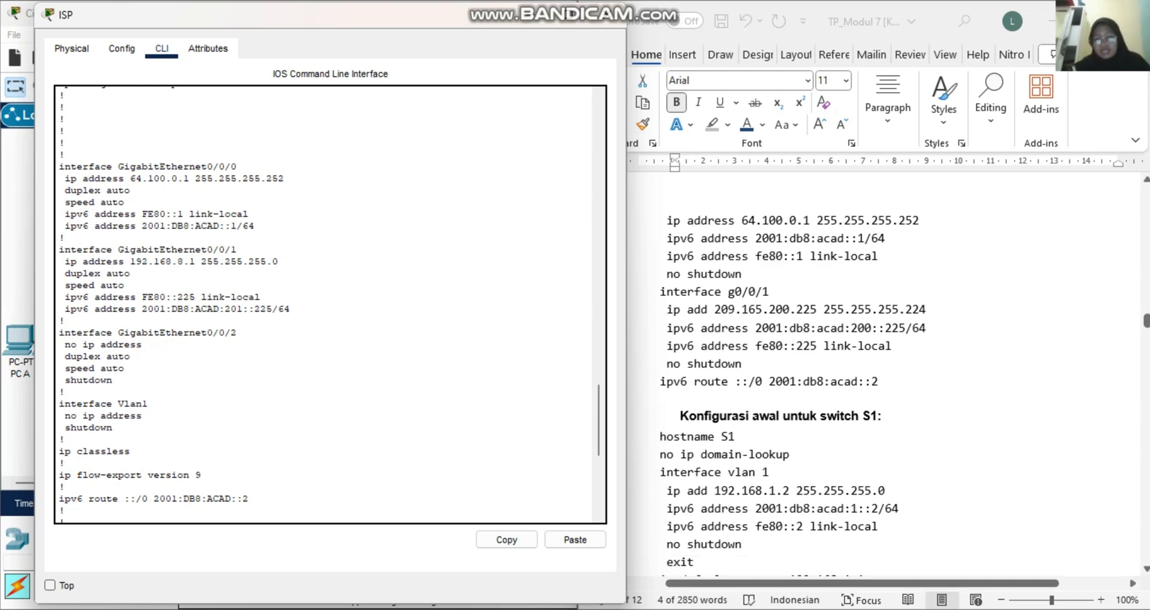
pyautogui.scroll(-3, 886, 371)
pyautogui.scroll(3, 887, 372)
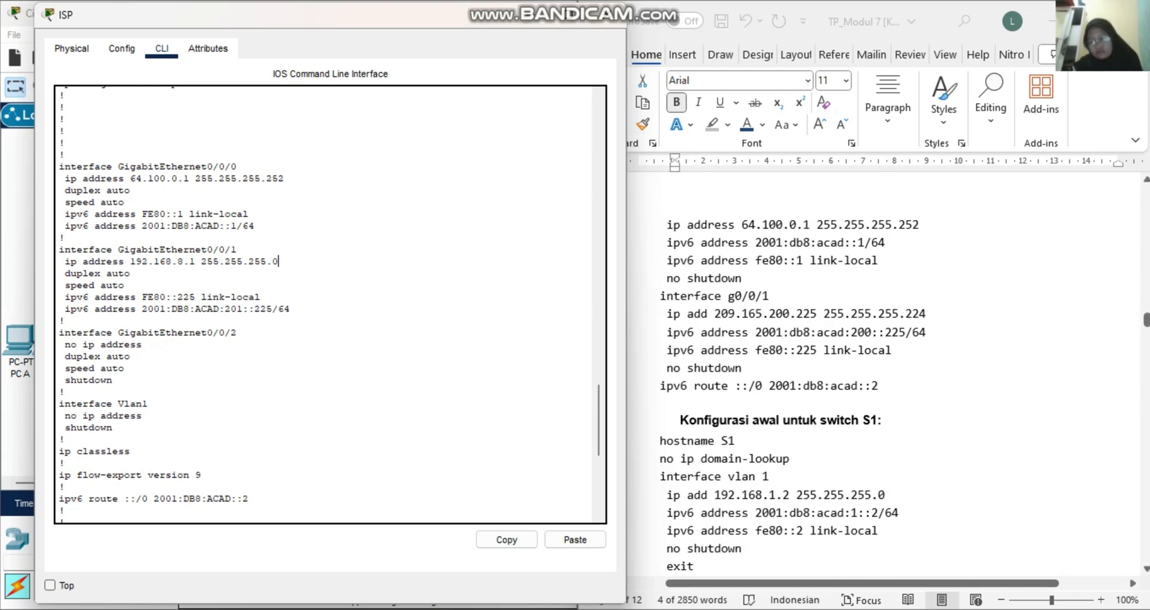
# Copy the ISP configuration lines from interface g0/0/1 through ipv6 route ::/0 2001:db8:acad::2 in the Word module.
pyautogui.hotkey('alt', 'Tab')
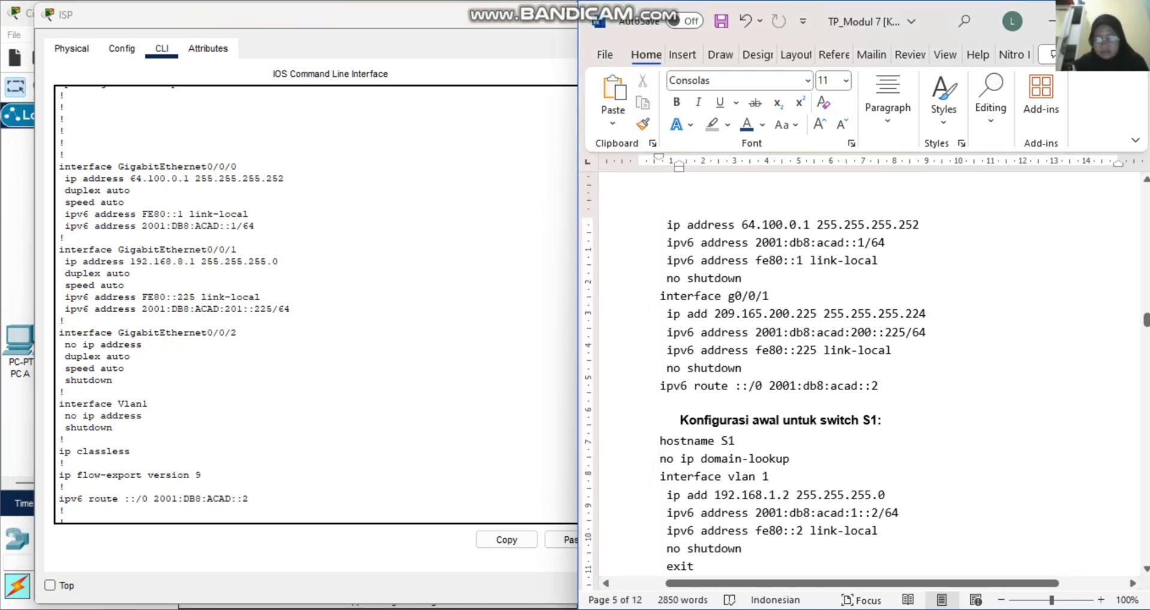
pyautogui.moveTo(660, 295); pyautogui.dragTo(883, 387)
pyautogui.press('super+c')
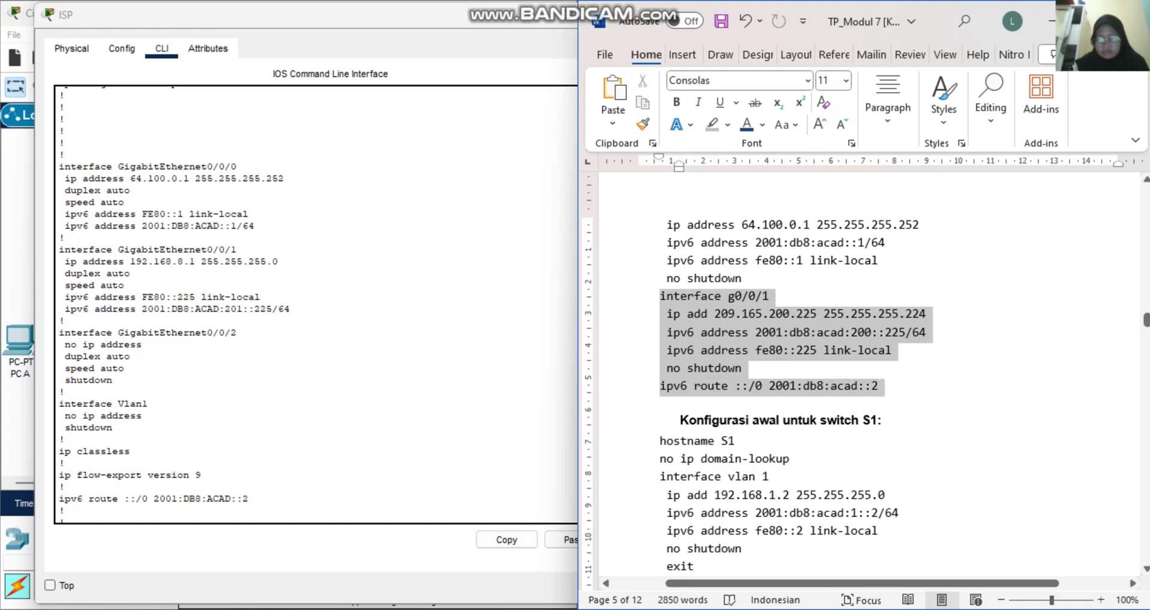
pyautogui.click(879, 387)
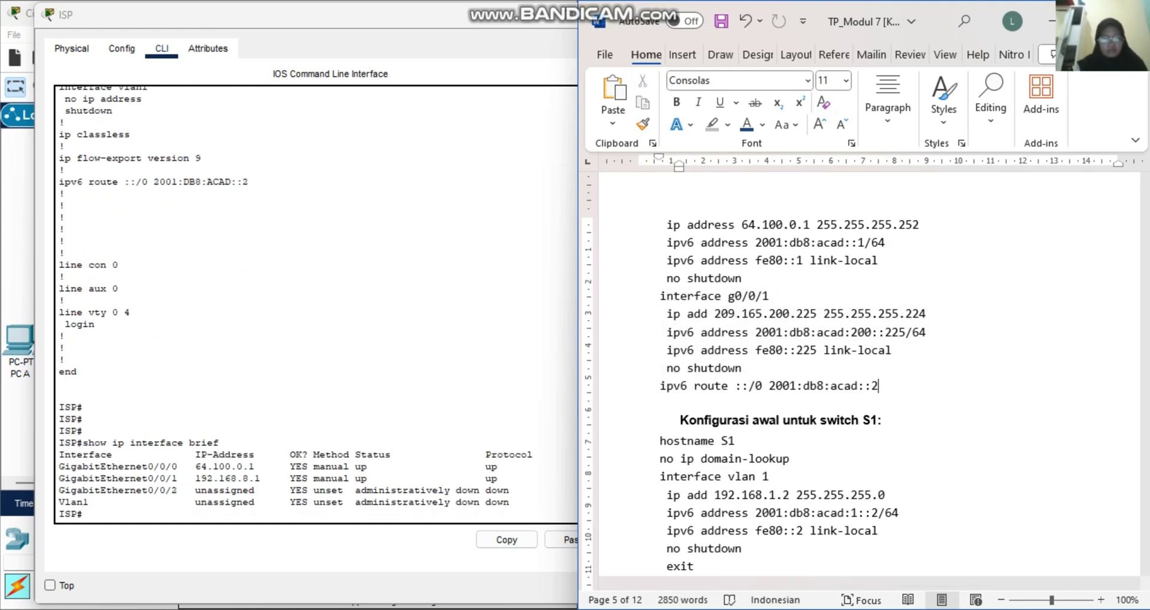
# Enter config t on ISP and apply the copied g0/0/1 lines: 209.165.200.225 255.255.255.224, 2001:db8:acad:200::225/64, fe80::225 link-local, no shutdown, and the IPv6 default route.
pyautogui.click(83, 514)
pyautogui.write('e')
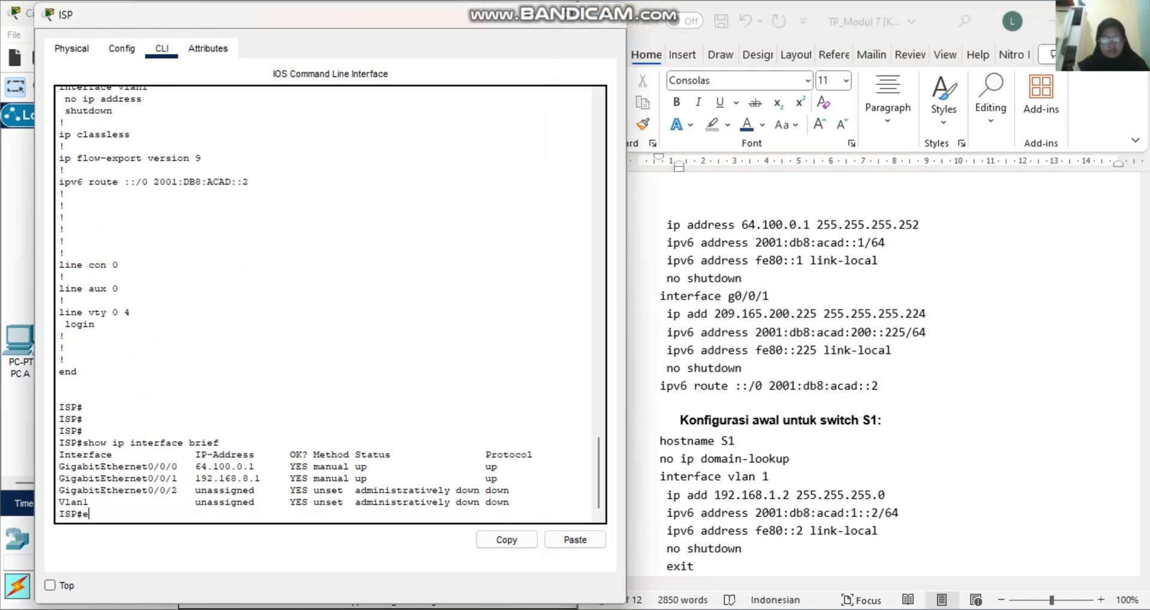
pyautogui.write('n')
pyautogui.press('Return')
pyautogui.write('co')
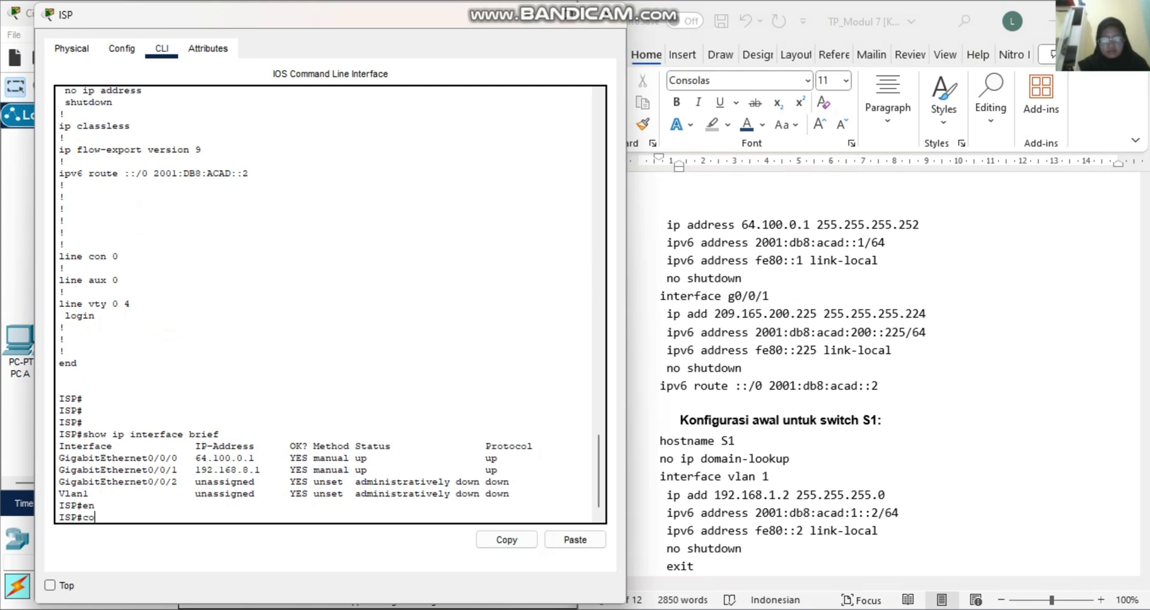
pyautogui.write('nfig t')
pyautogui.press('Return')
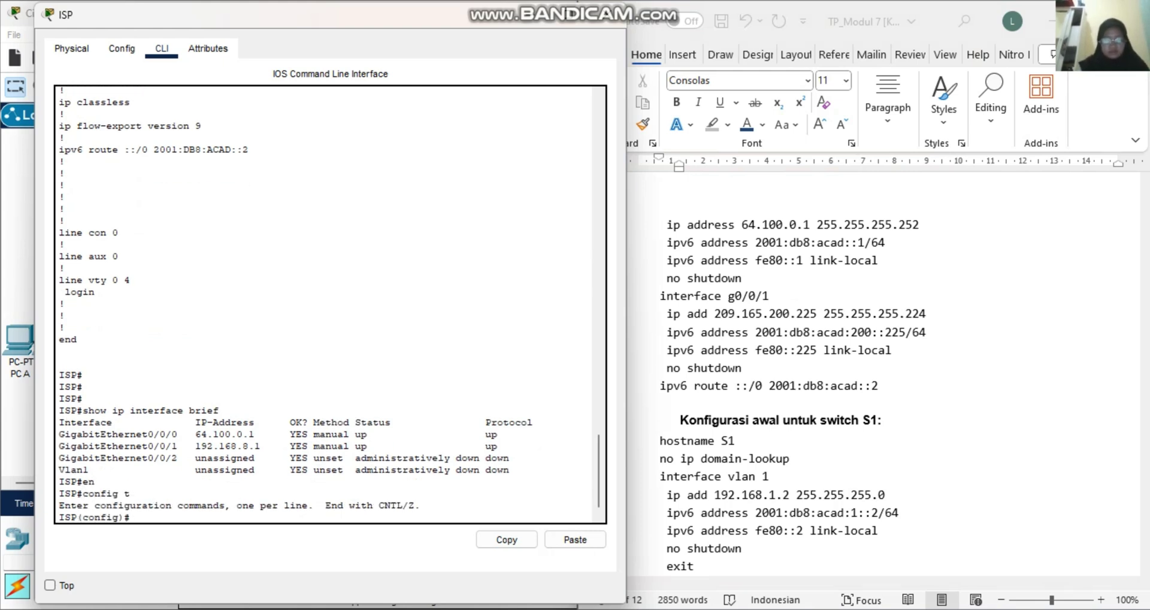
pyautogui.rightClick(114, 512)
pyautogui.click(153, 541)
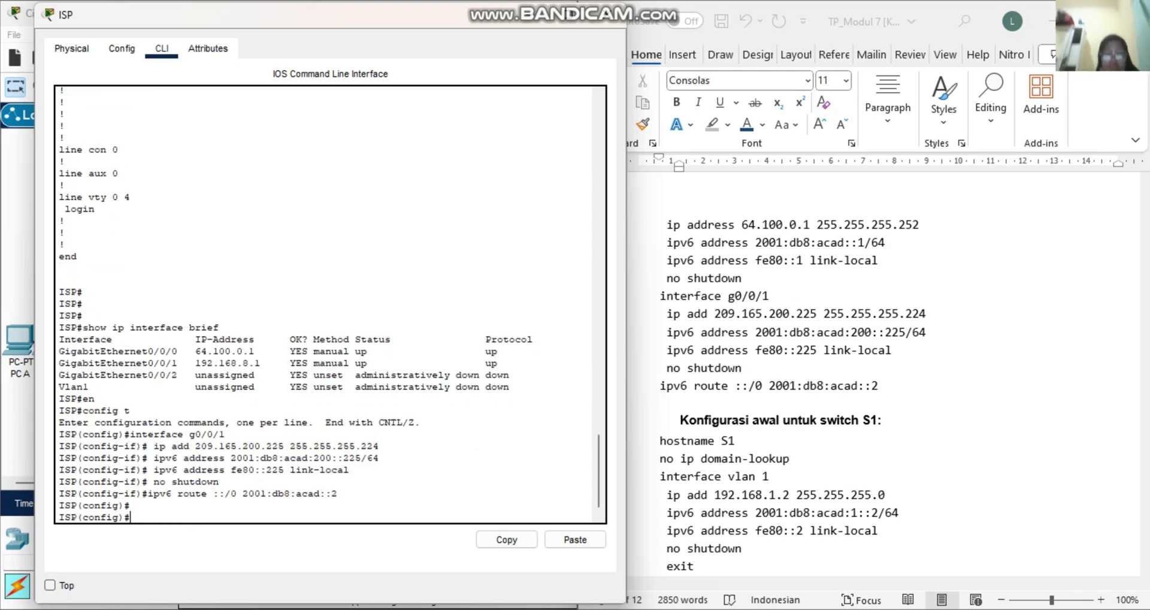
# Find the External host in the Word module's addressing table and copy its IPv4 address, 209.165.200.226.
pyautogui.scroll(-20, 883, 360)
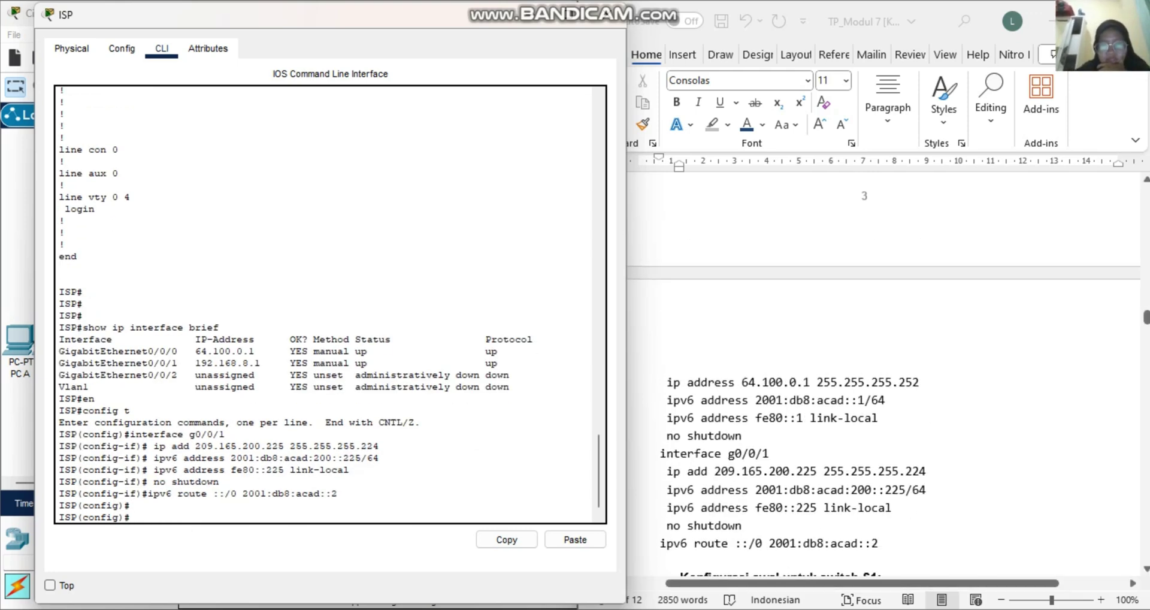
pyautogui.scroll(15, 884, 359)
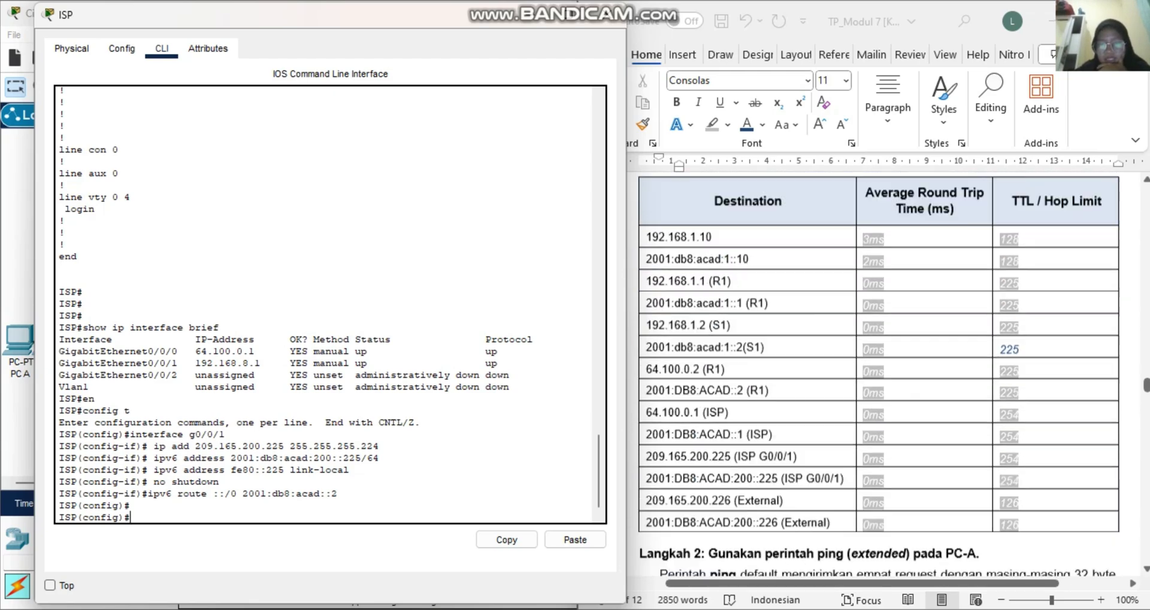
pyautogui.scroll(20, 884, 359)
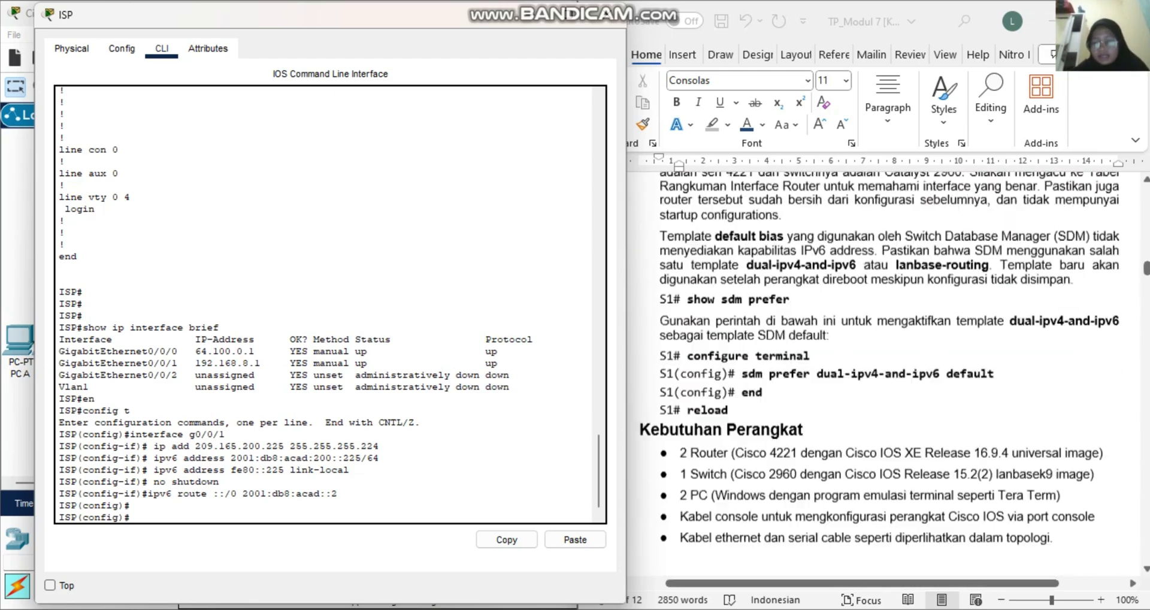
pyautogui.scroll(-5, 883, 360)
pyautogui.scroll(-1, 884, 359)
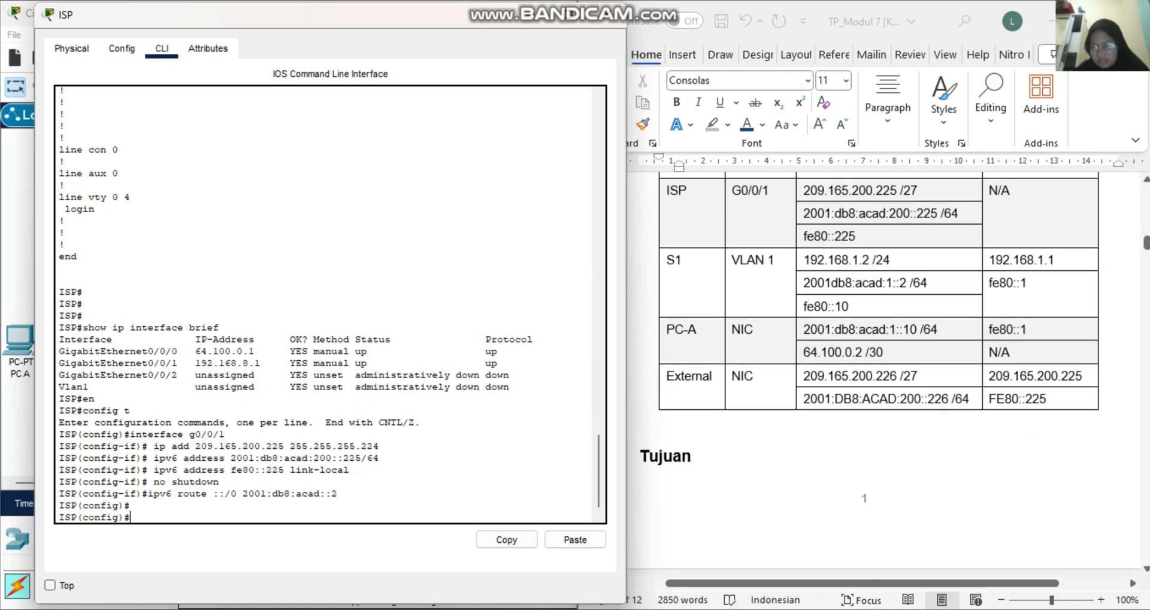
pyautogui.click(883, 360)
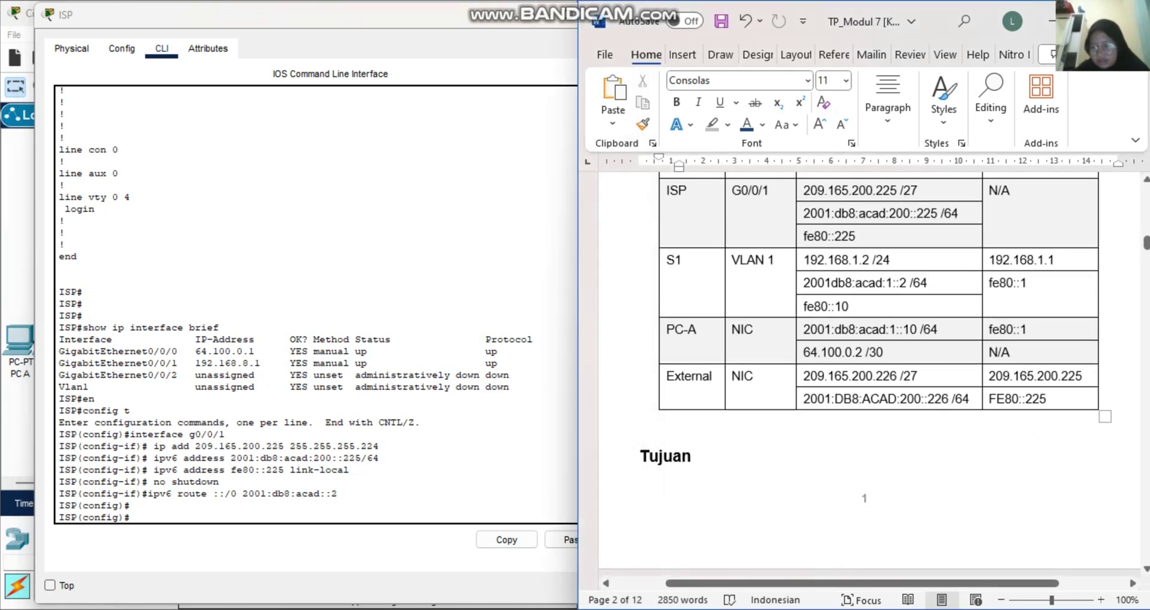
pyautogui.moveTo(898, 376); pyautogui.dragTo(803, 375)
# Close the ISP router window and ping 209.165.200.226 from PC A's Command Prompt.
pyautogui.click(64, 185)
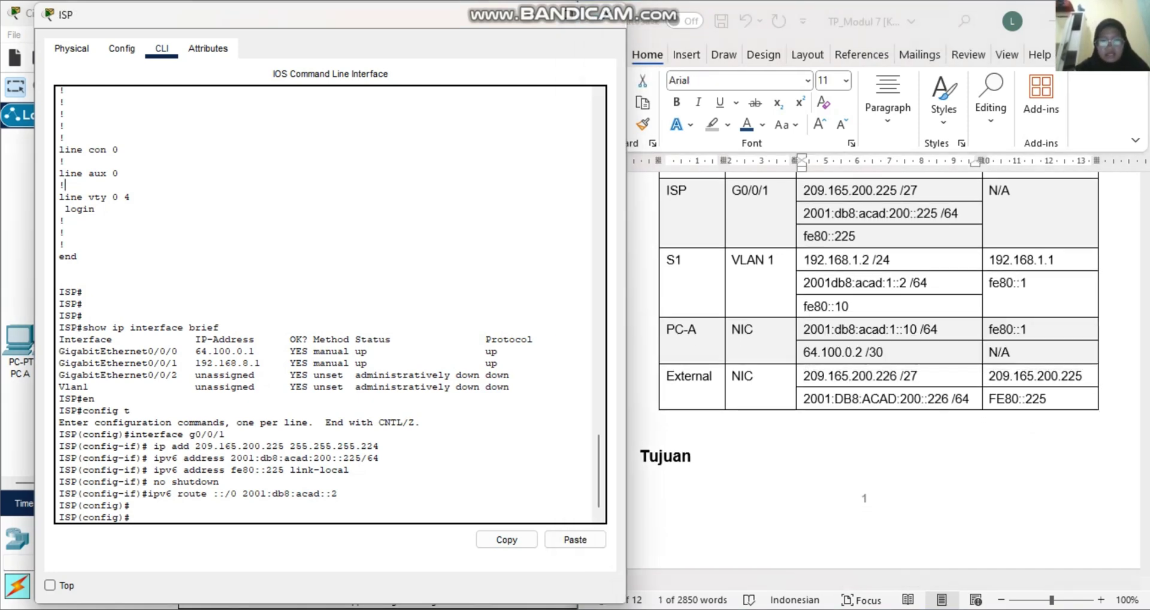
pyautogui.click(612, 14)
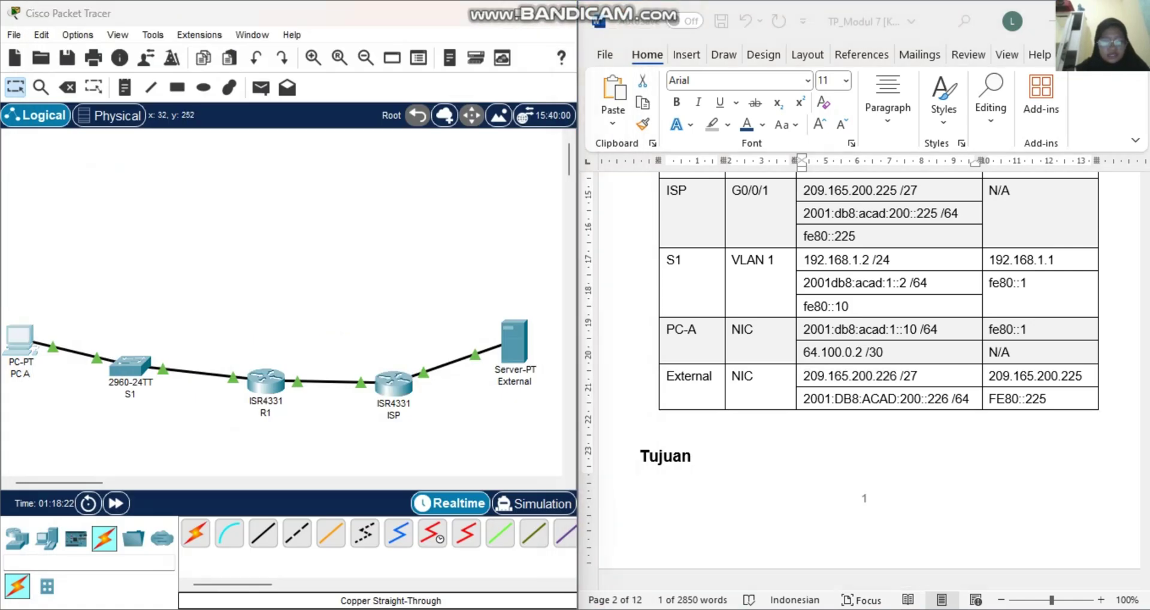
pyautogui.click(20, 338)
pyautogui.click(730, 160)
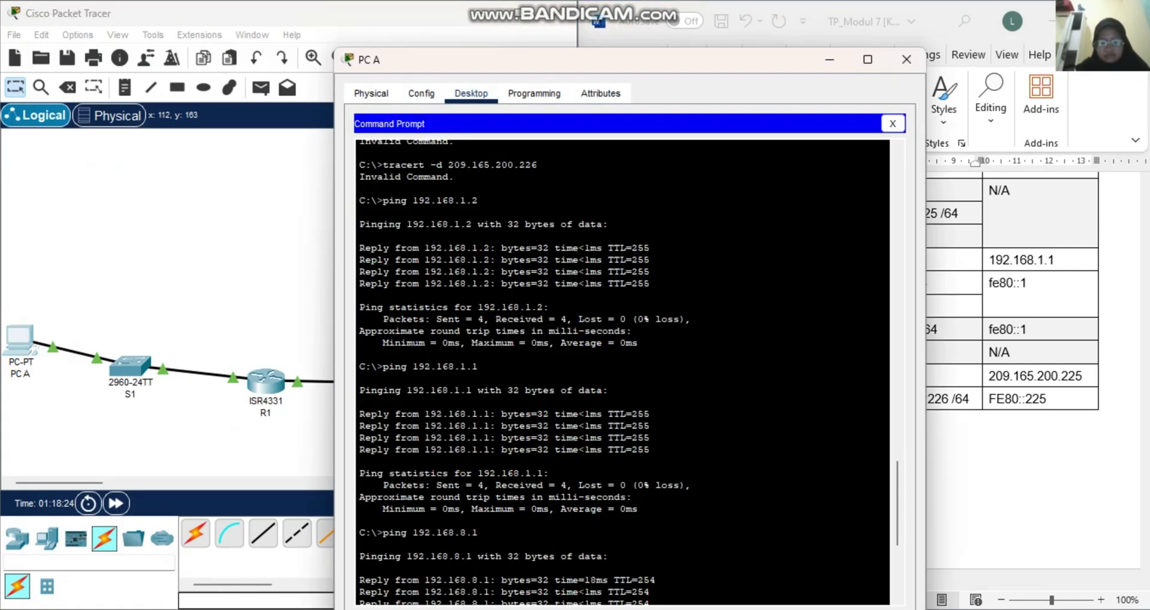
pyautogui.write('ping')
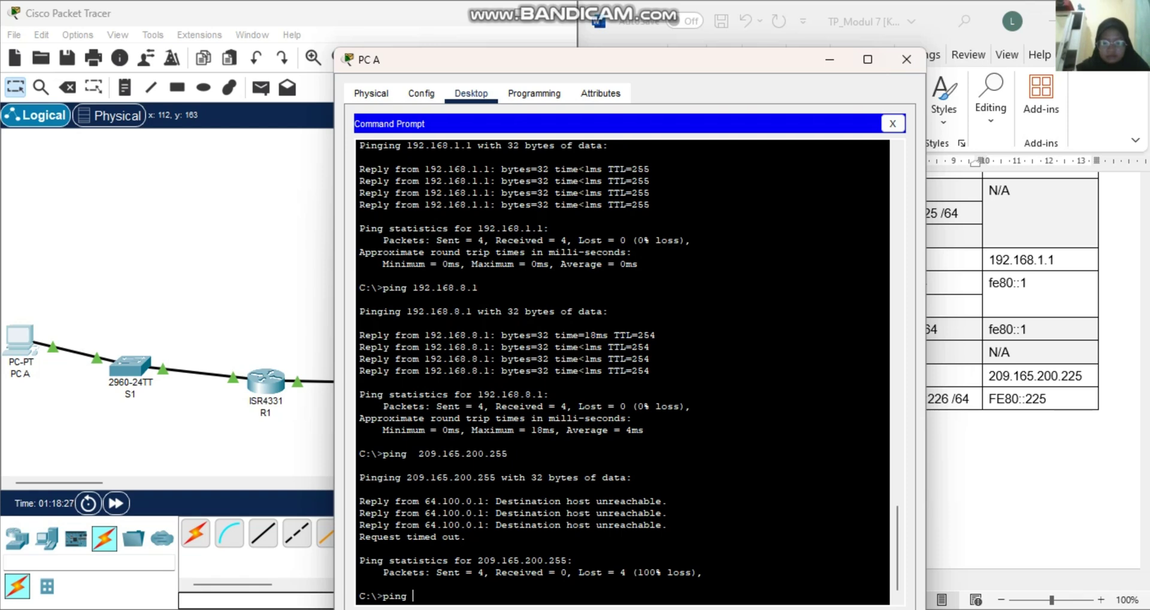
pyautogui.write(' 209.165.200.226')
pyautogui.press('Return')
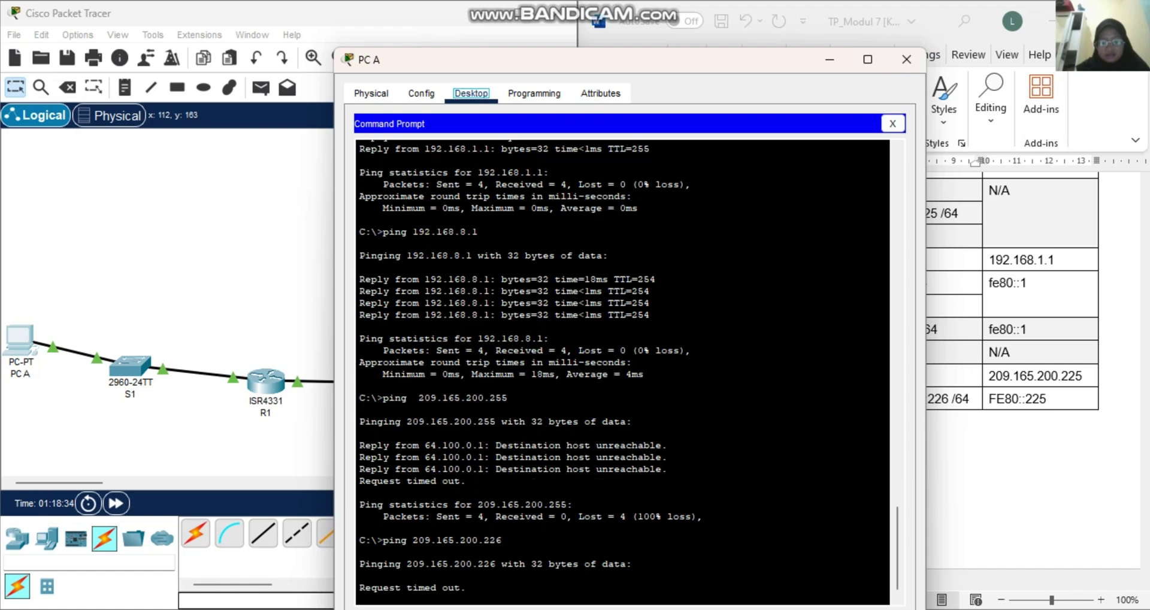
# Move PC A's window clear of the Word module and repeat the ping to 209.165.200.226.
pyautogui.moveTo(650, 61); pyautogui.dragTo(397, 64)
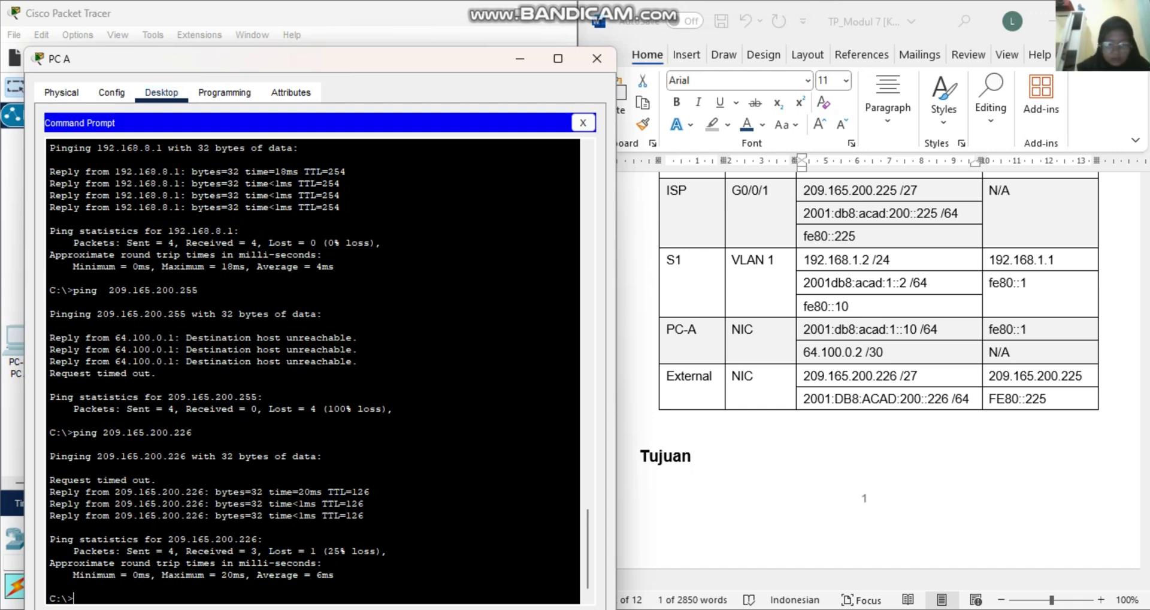
pyautogui.write('ping')
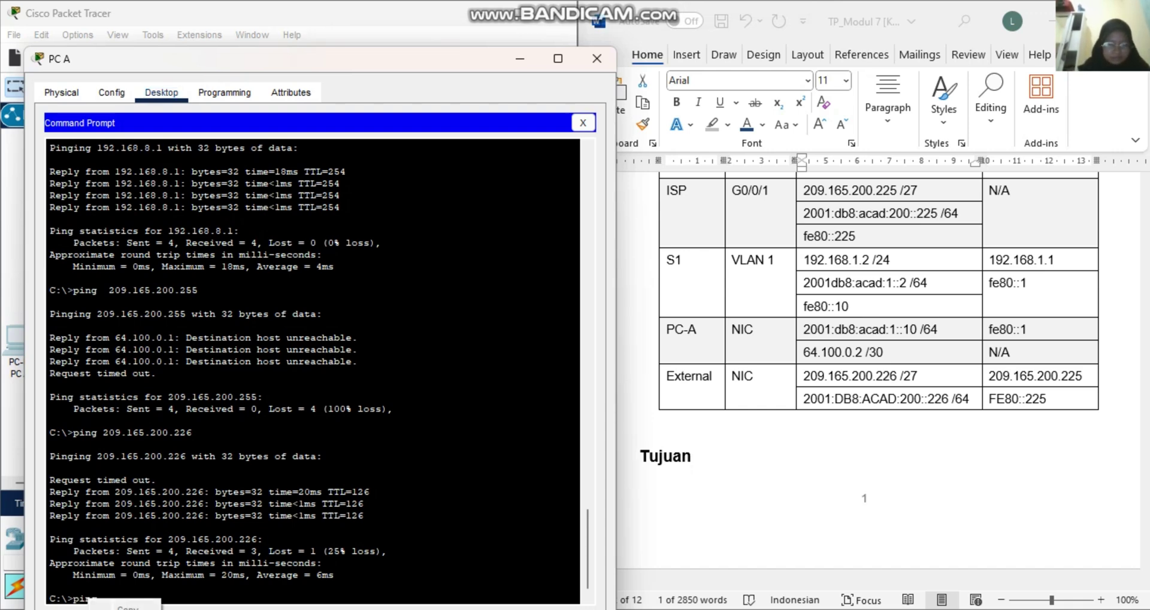
pyautogui.write(' 209.165.200.226')
pyautogui.press('Return')
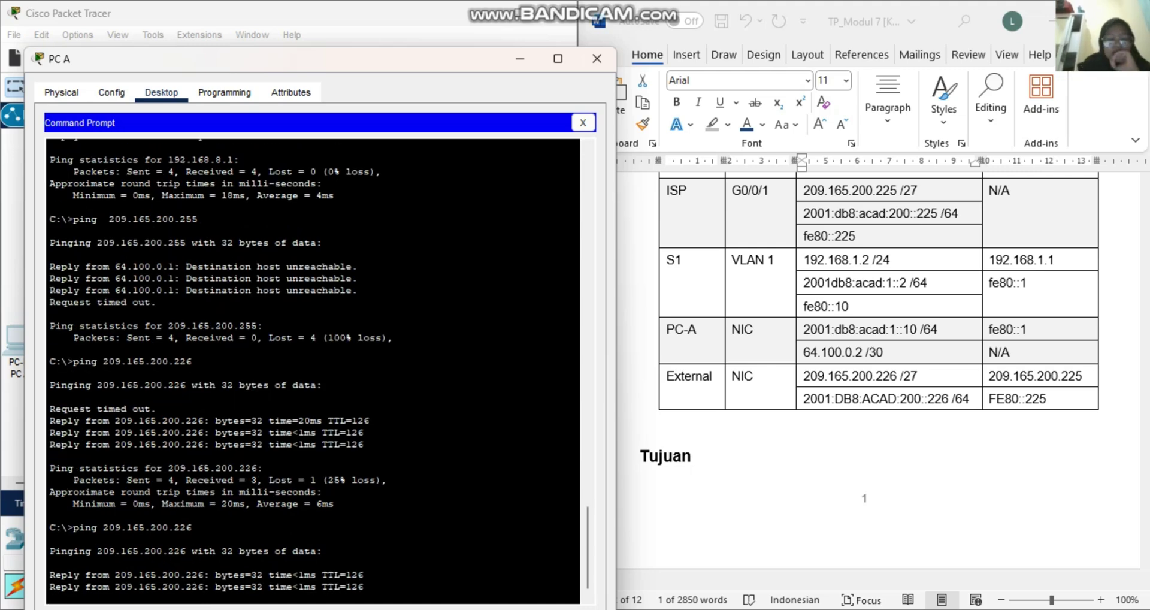
# Read the remaining Latihan 4 troubleshooting steps and the Pertanyaan section in the Word module for what still needs testing.
pyautogui.scroll(-15, 878, 371)
pyautogui.scroll(-7, 878, 372)
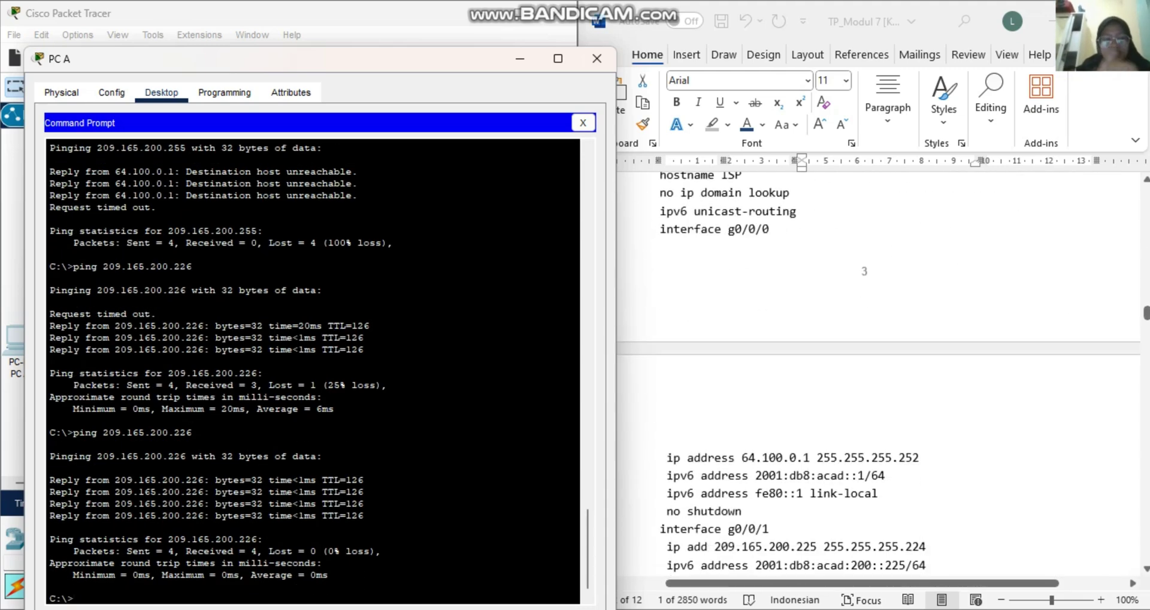
pyautogui.scroll(-15, 878, 371)
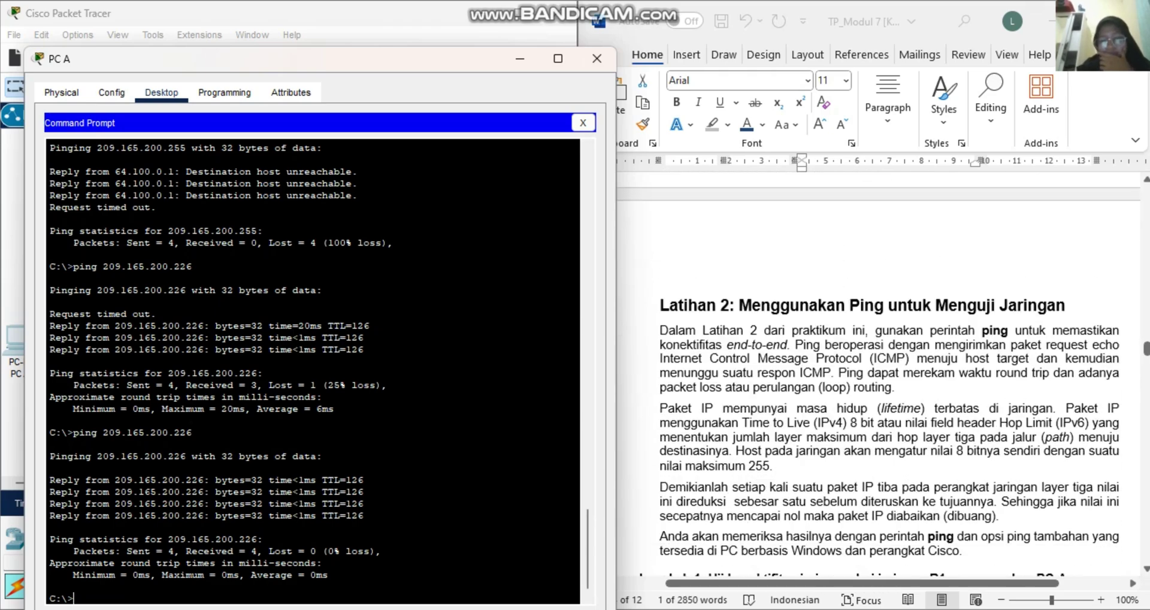
pyautogui.scroll(-20, 878, 372)
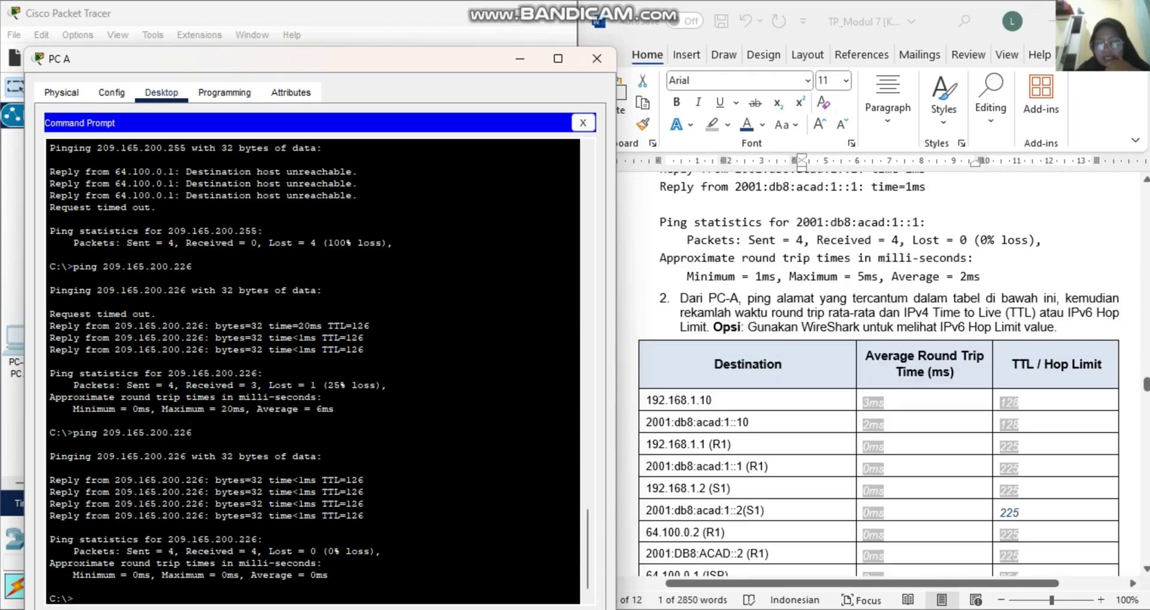
pyautogui.scroll(-15, 878, 371)
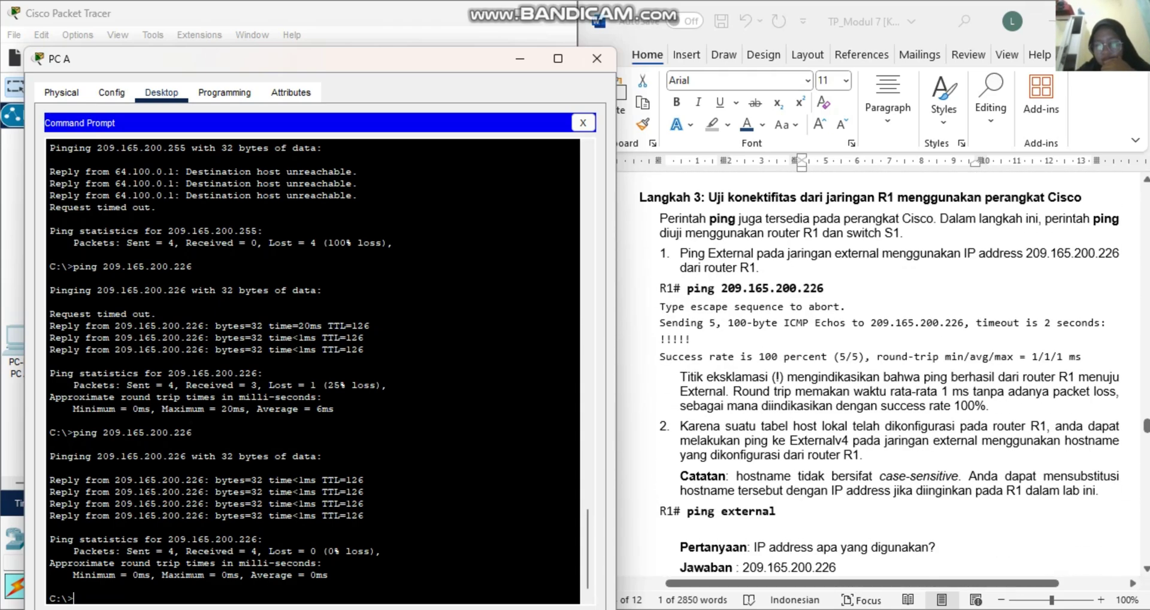
pyautogui.scroll(-20, 878, 372)
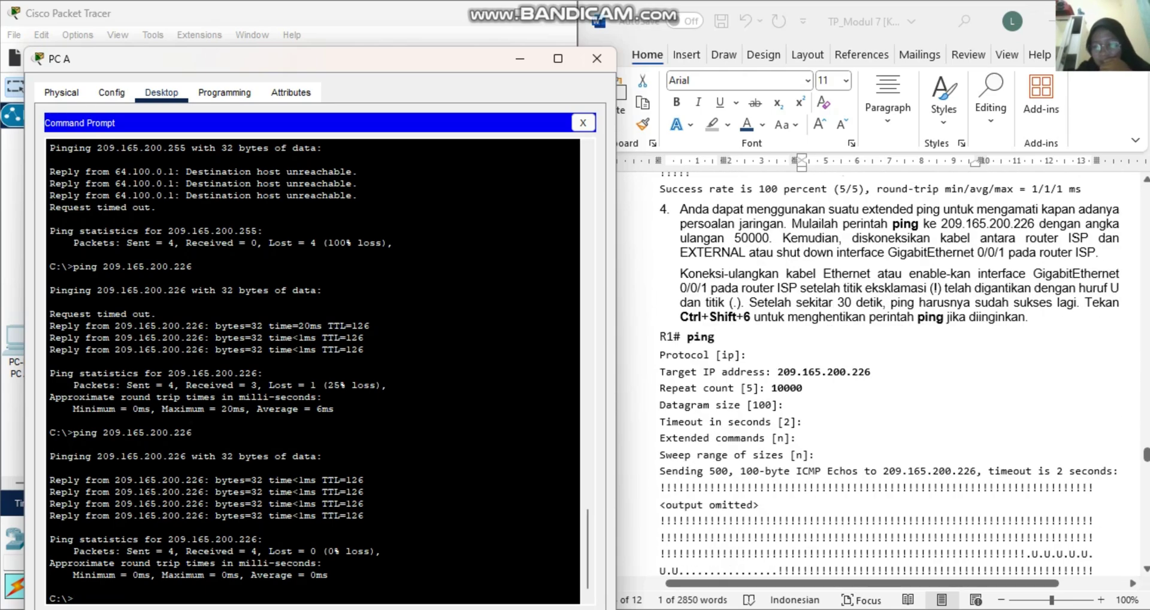
pyautogui.scroll(-20, 878, 372)
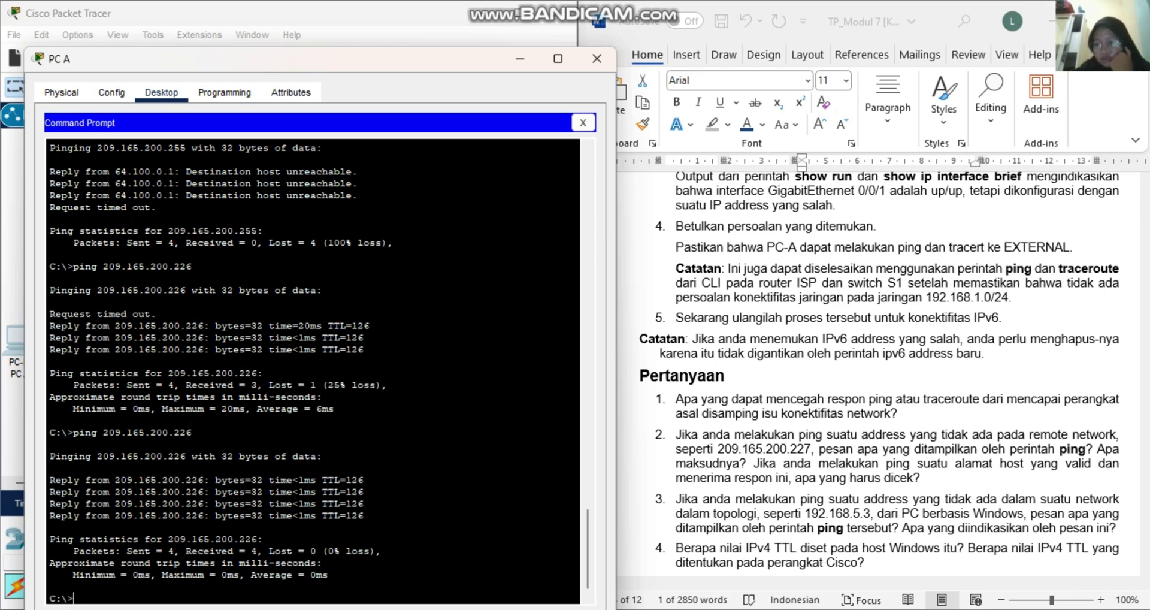
pyautogui.scroll(-1, 894, 379)
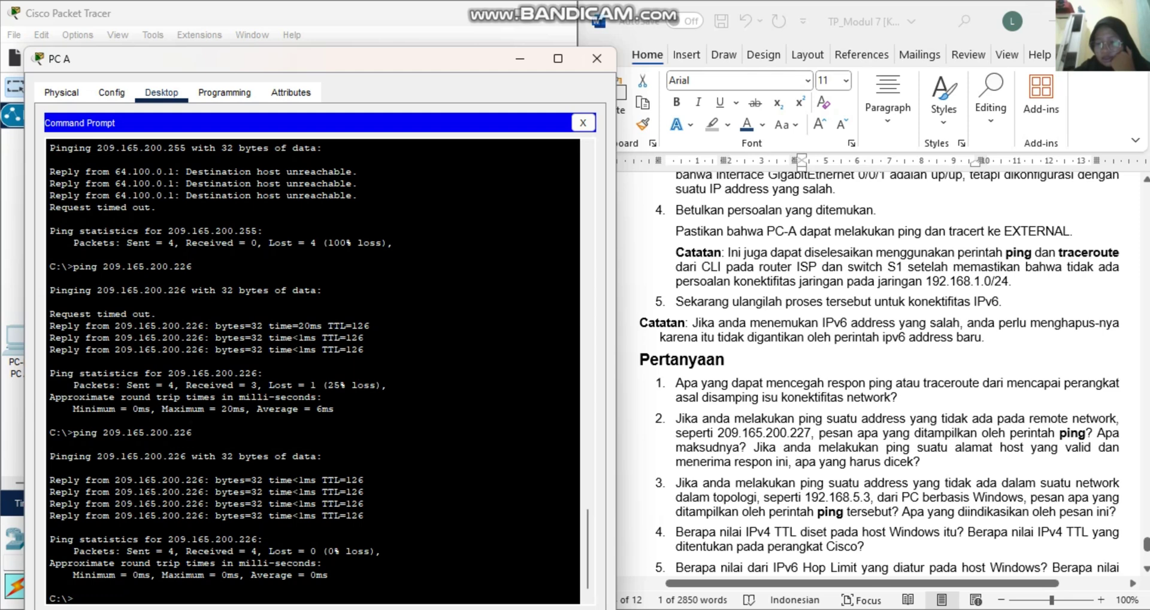
pyautogui.scroll(-1, 879, 372)
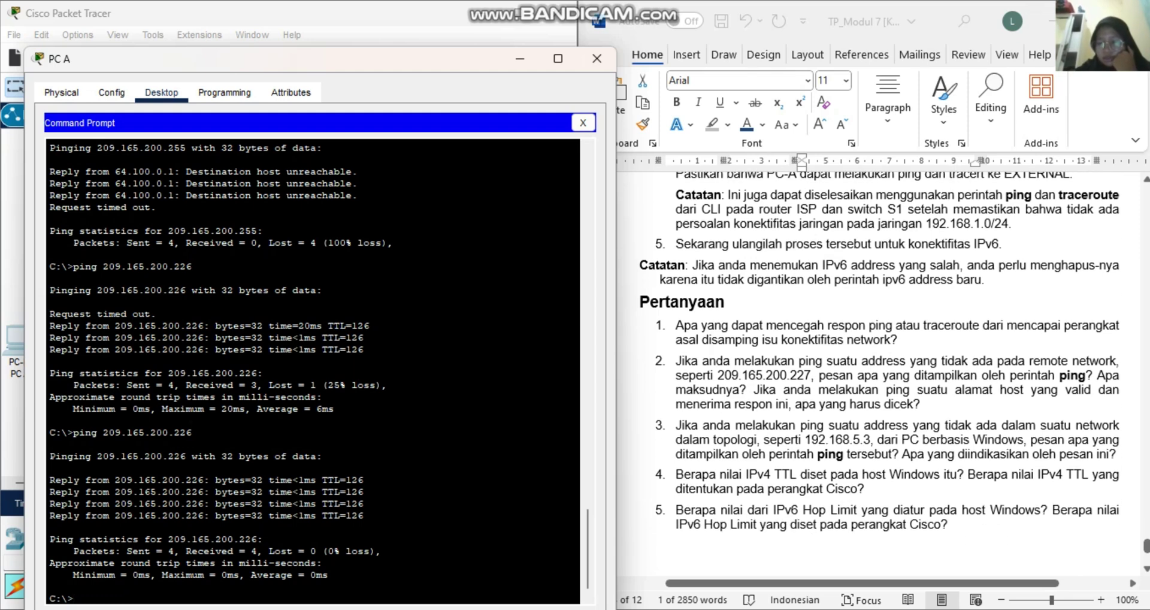
pyautogui.scroll(-1, 879, 373)
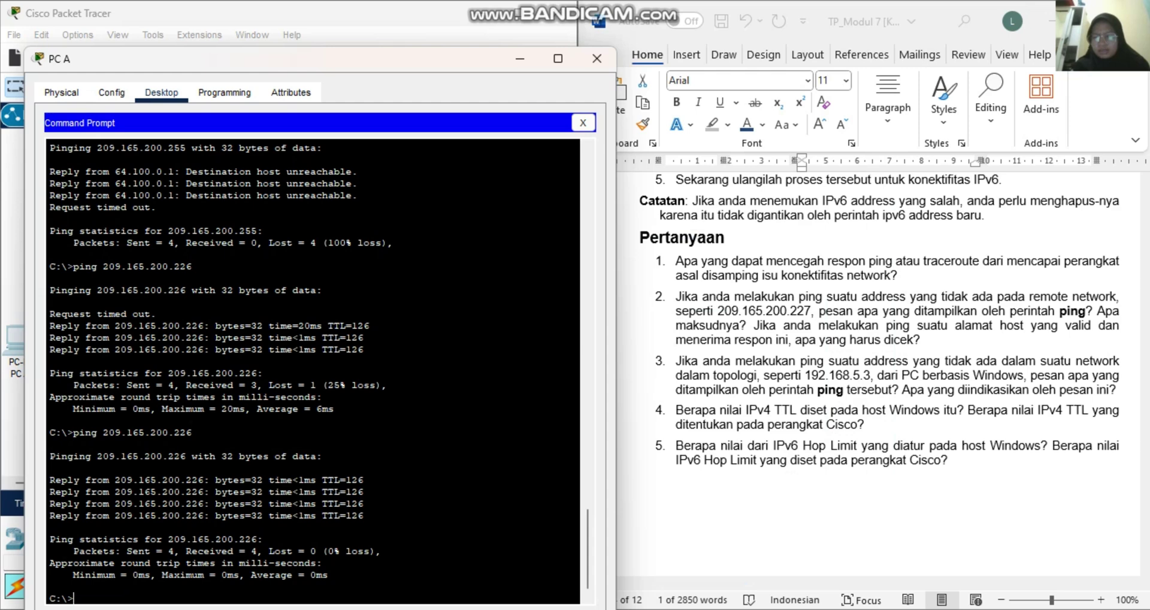
pyautogui.scroll(3, 878, 373)
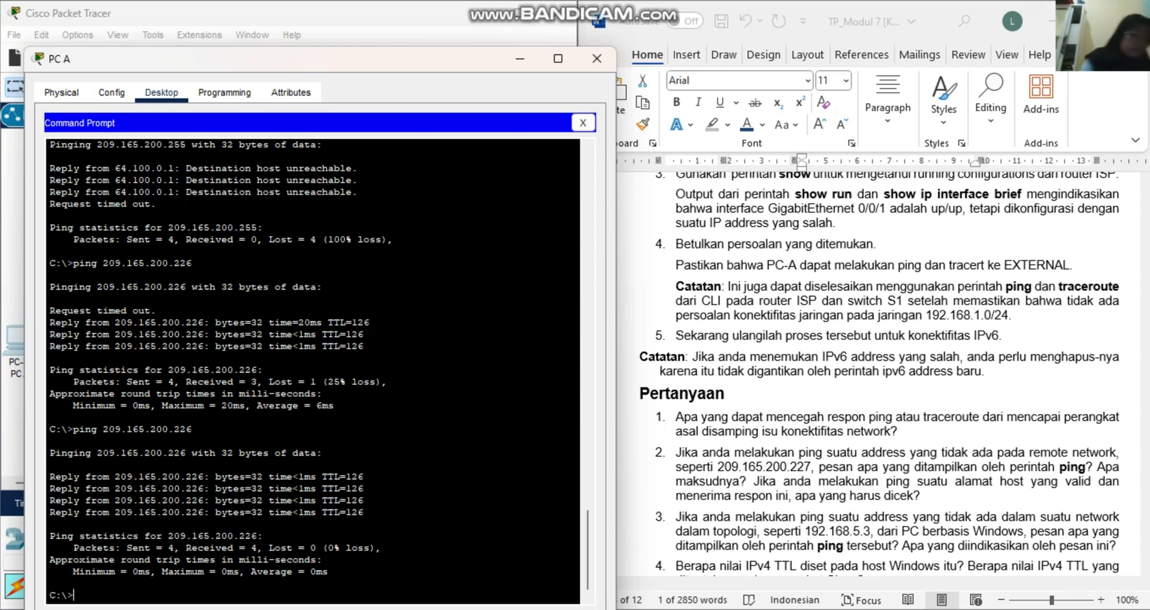
# Try to trace the path from PC A to External with the command traceroute 209.165.200.226.
pyautogui.write('p')
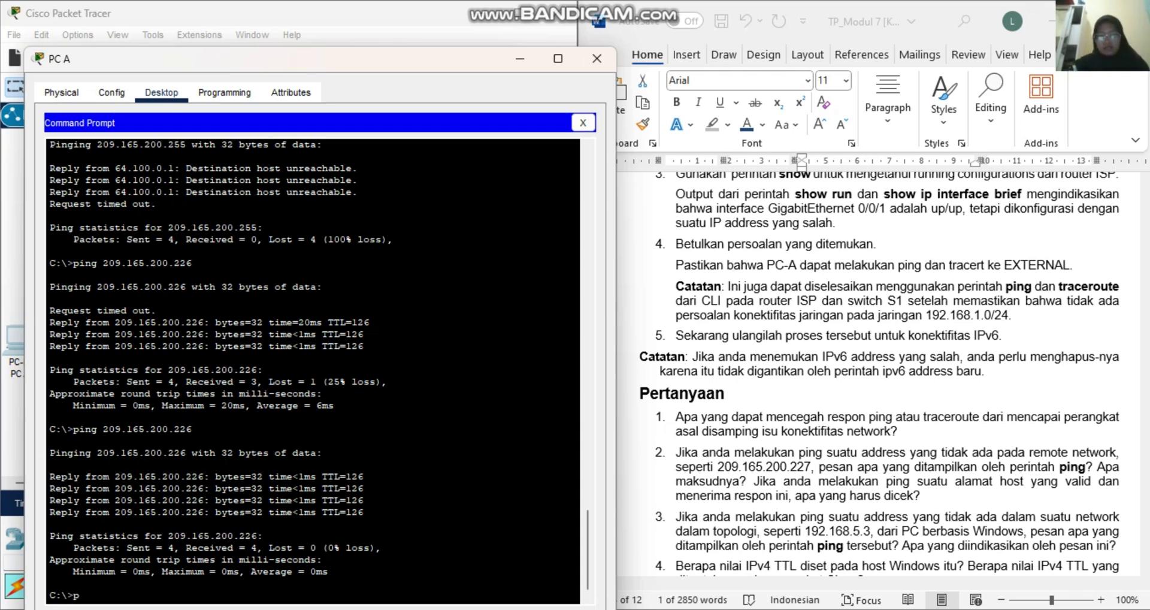
pyautogui.press('BackSpace')
pyautogui.write('tracer')
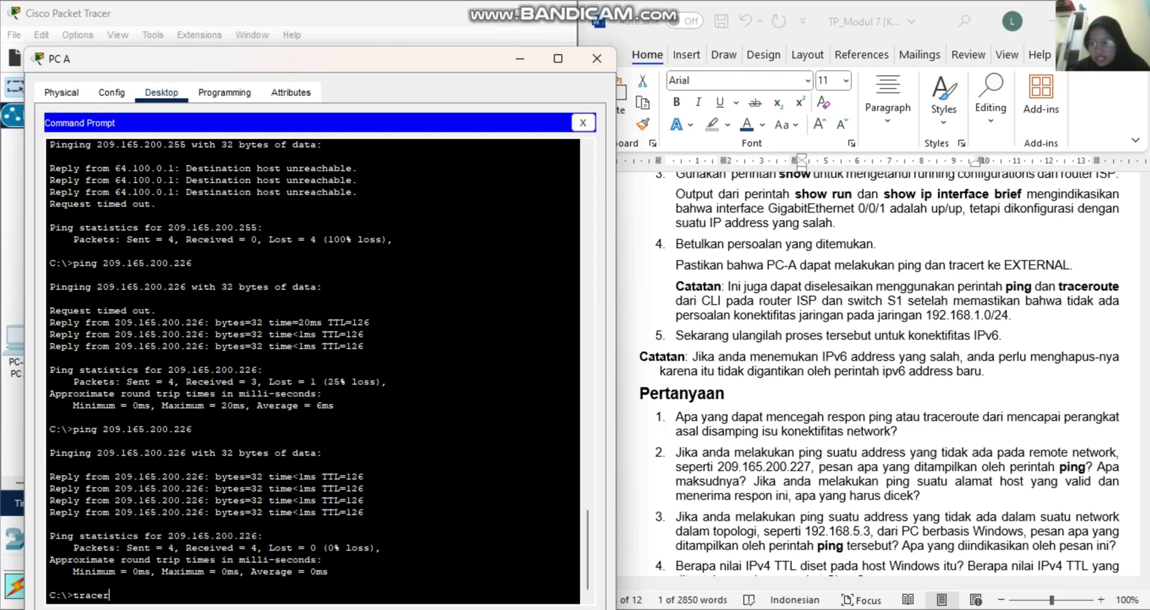
pyautogui.press('BackSpace')
pyautogui.press('BackSpace')
pyautogui.press('BackSpace')
pyautogui.write('ce')
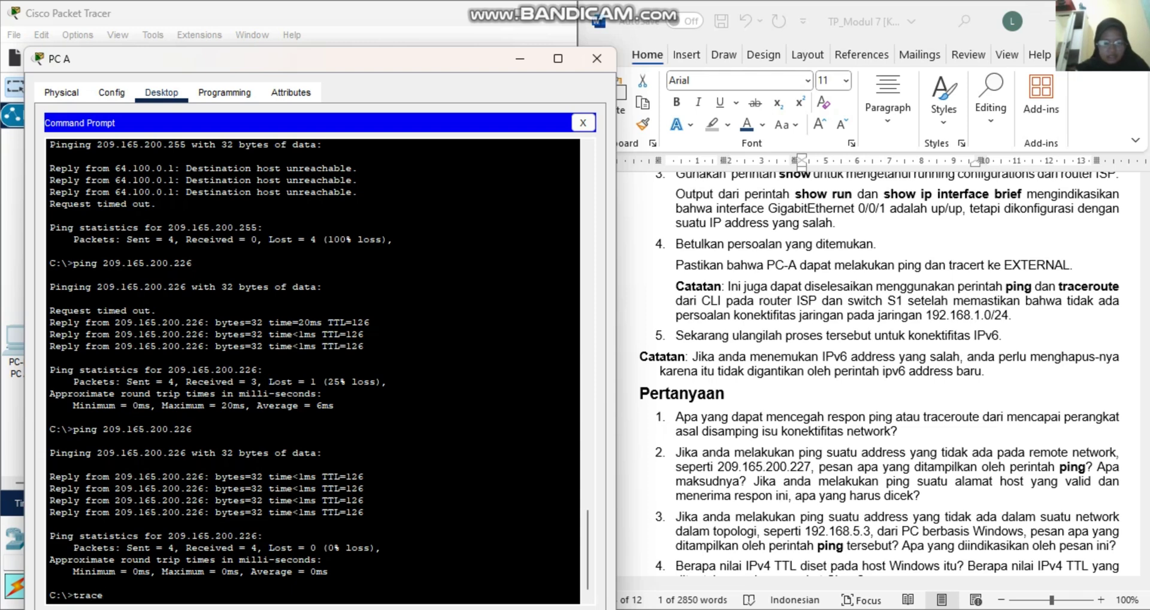
pyautogui.write('route ')
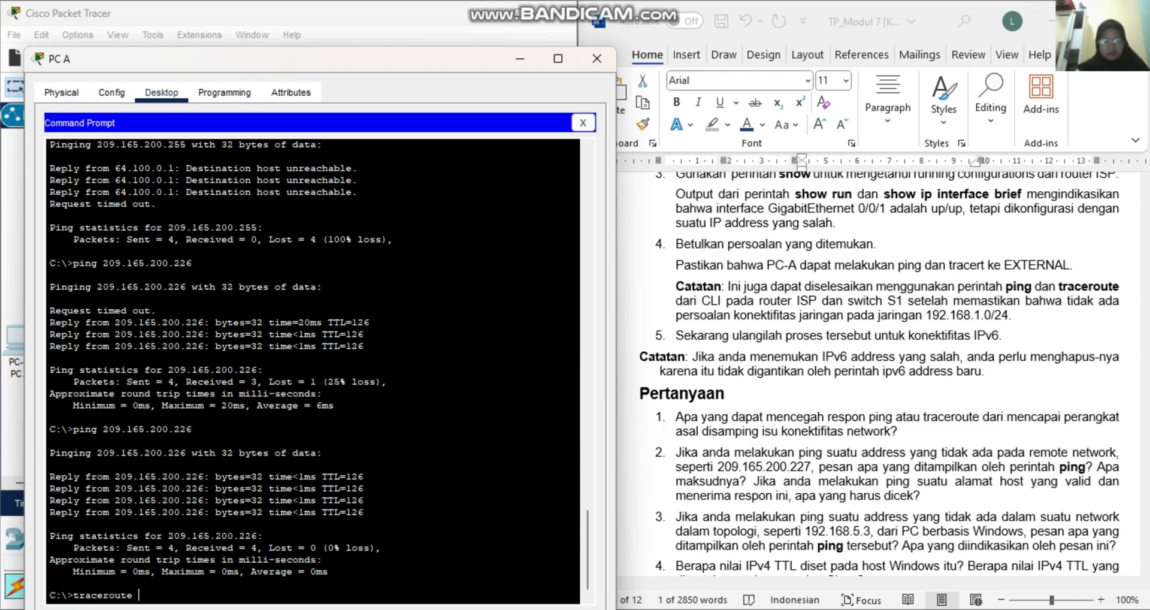
pyautogui.write('209.165.200.226')
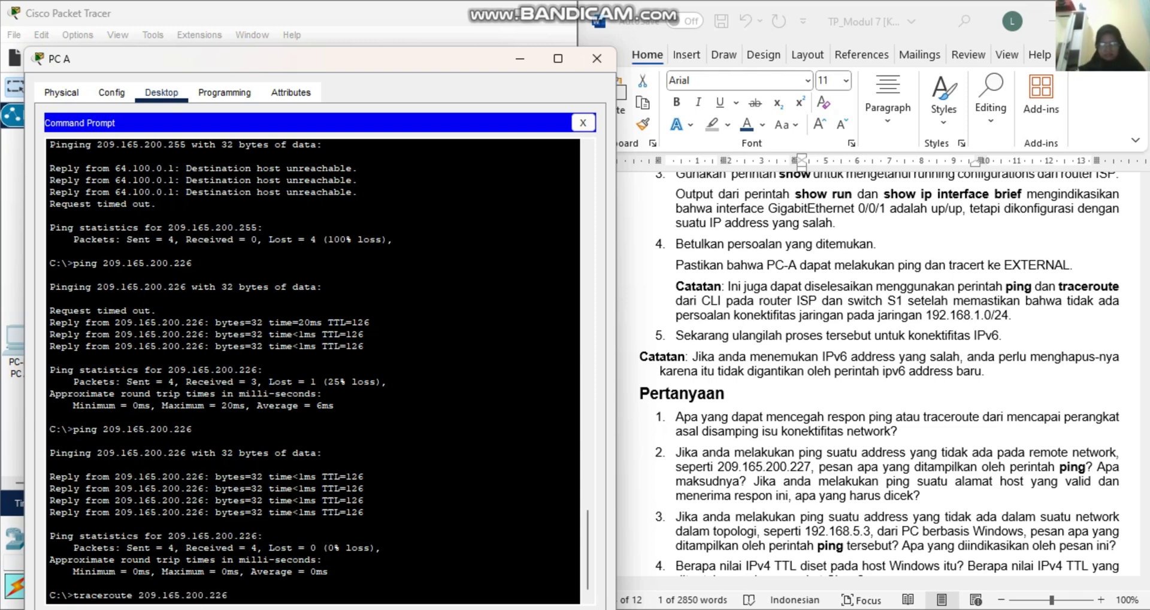
pyautogui.press('Return')
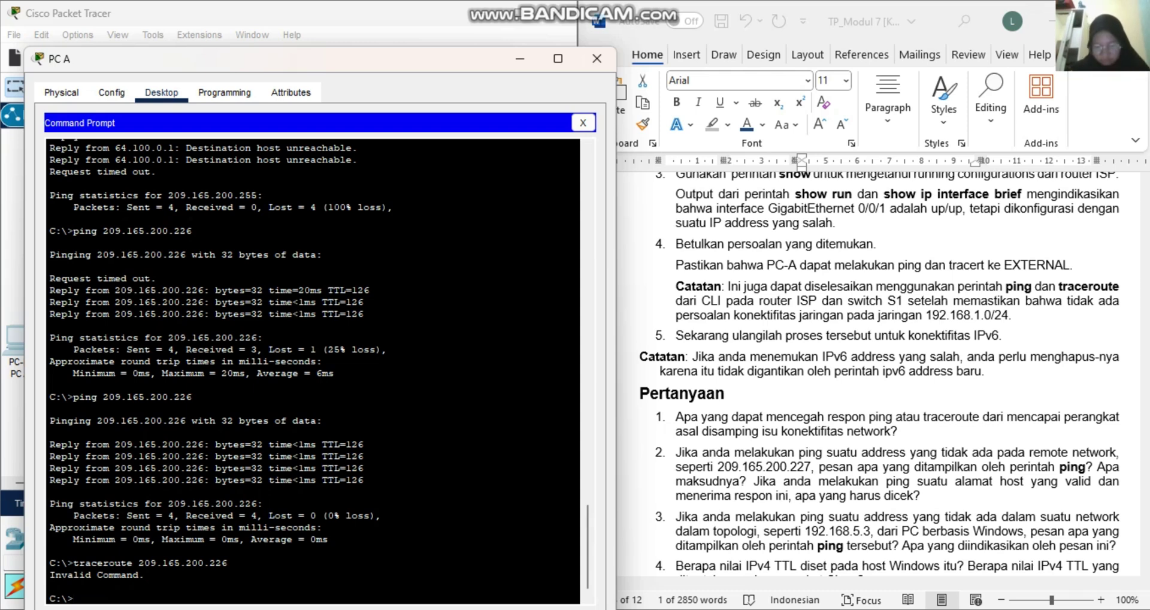
# Trace the route from PC A to External with the command tracert 209.165.200.226.
pyautogui.write('t')
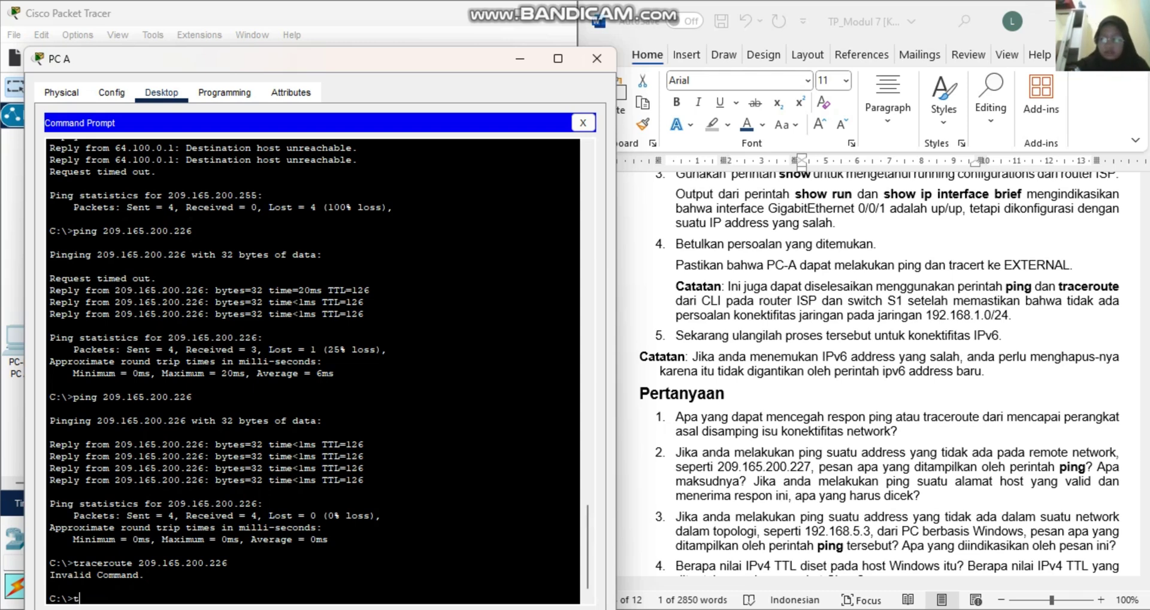
pyautogui.write('race')
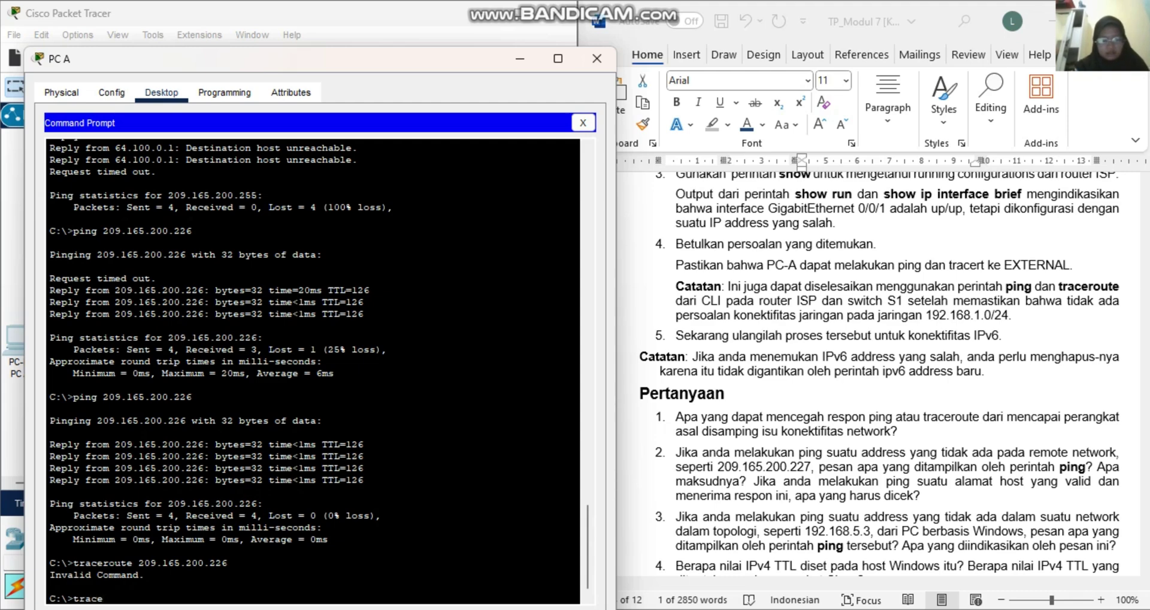
pyautogui.scroll(5, 877, 371)
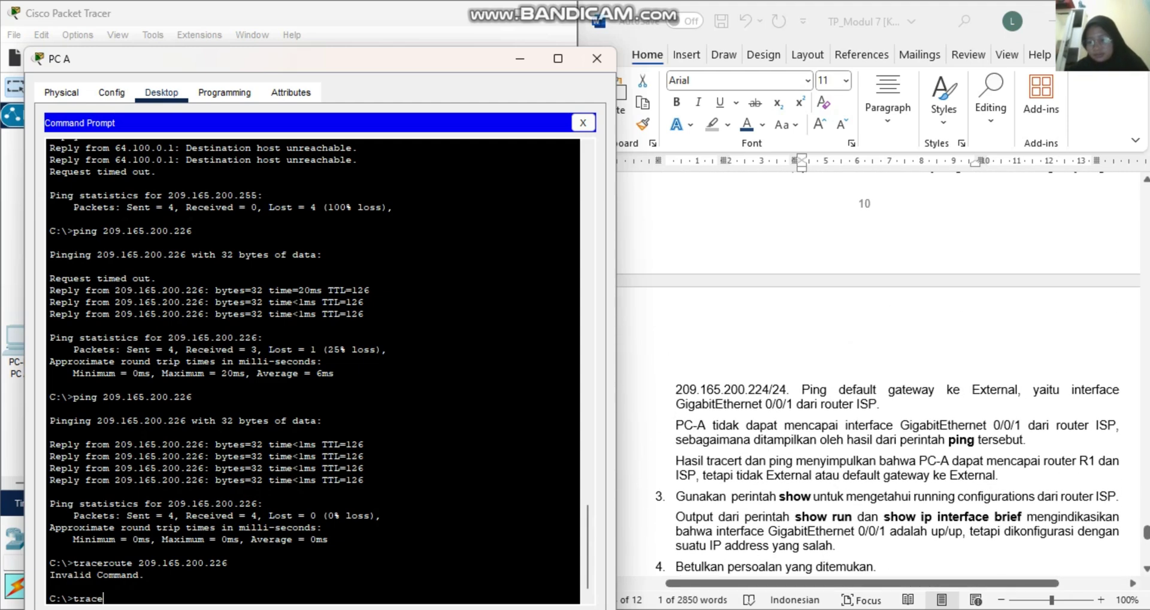
pyautogui.scroll(5, 878, 372)
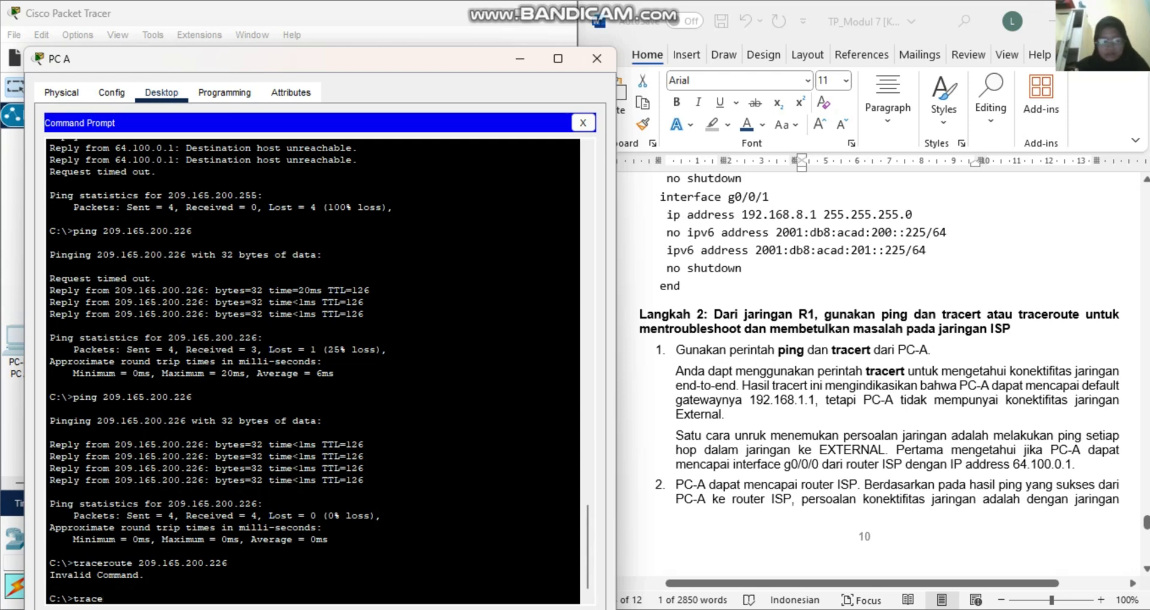
pyautogui.write('rt')
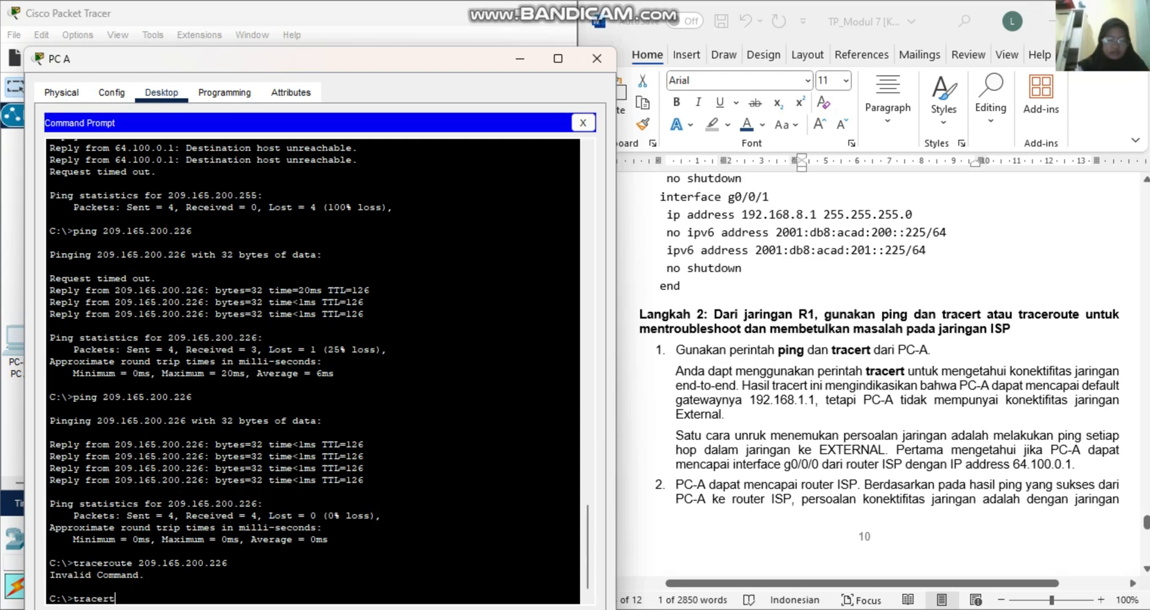
pyautogui.hotkey('alt', 'Tab')
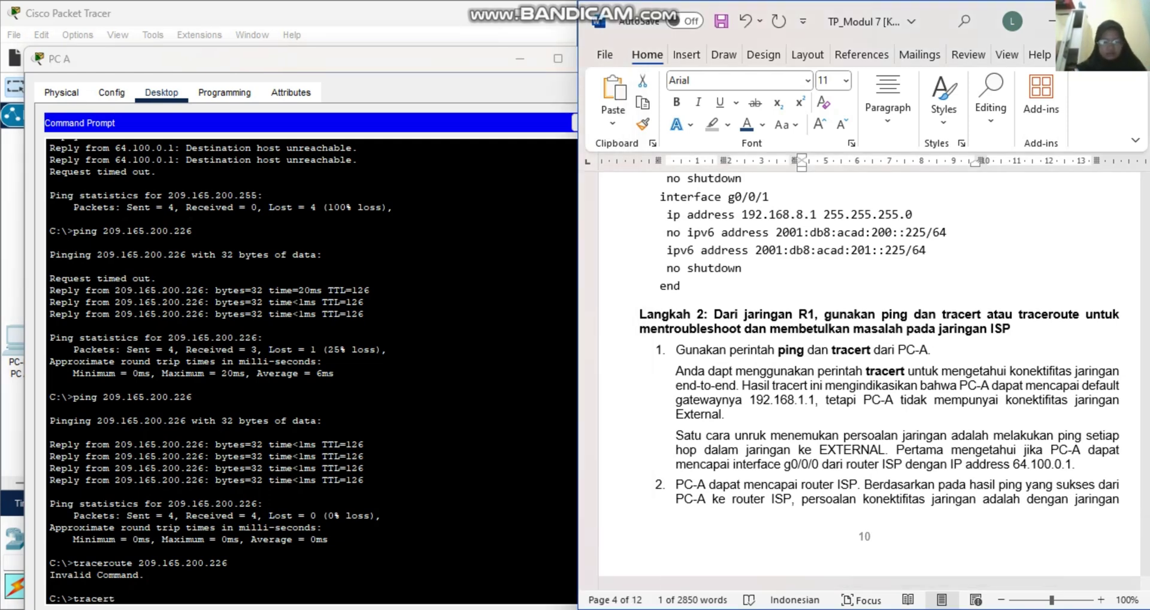
pyautogui.hotkey('alt', 'Tab')
pyautogui.write('209.165.200.226')
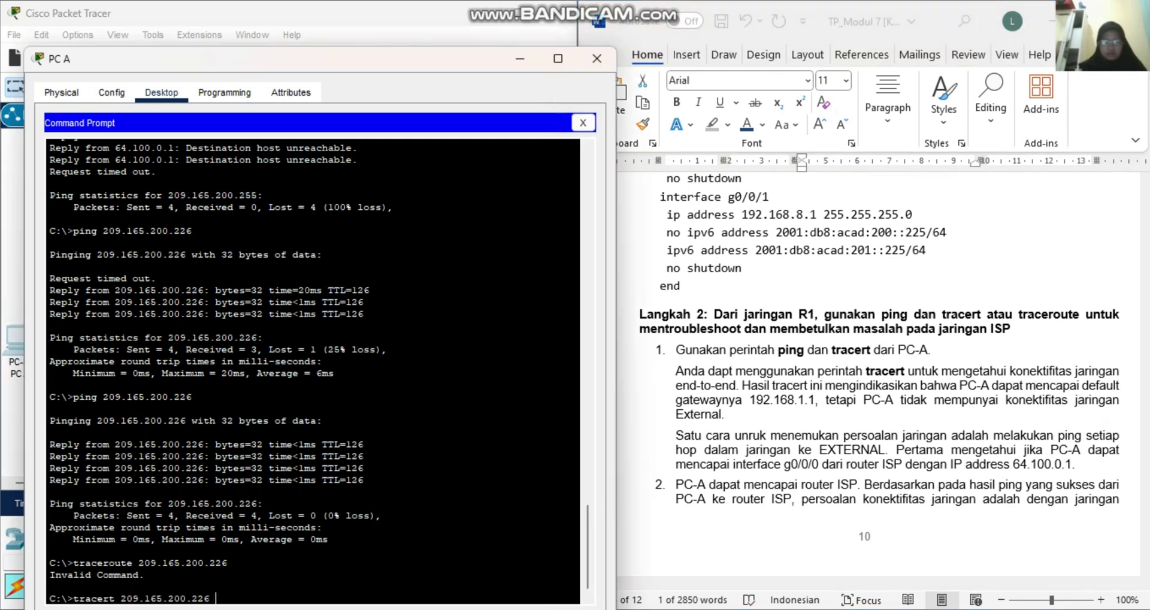
pyautogui.press('Return')
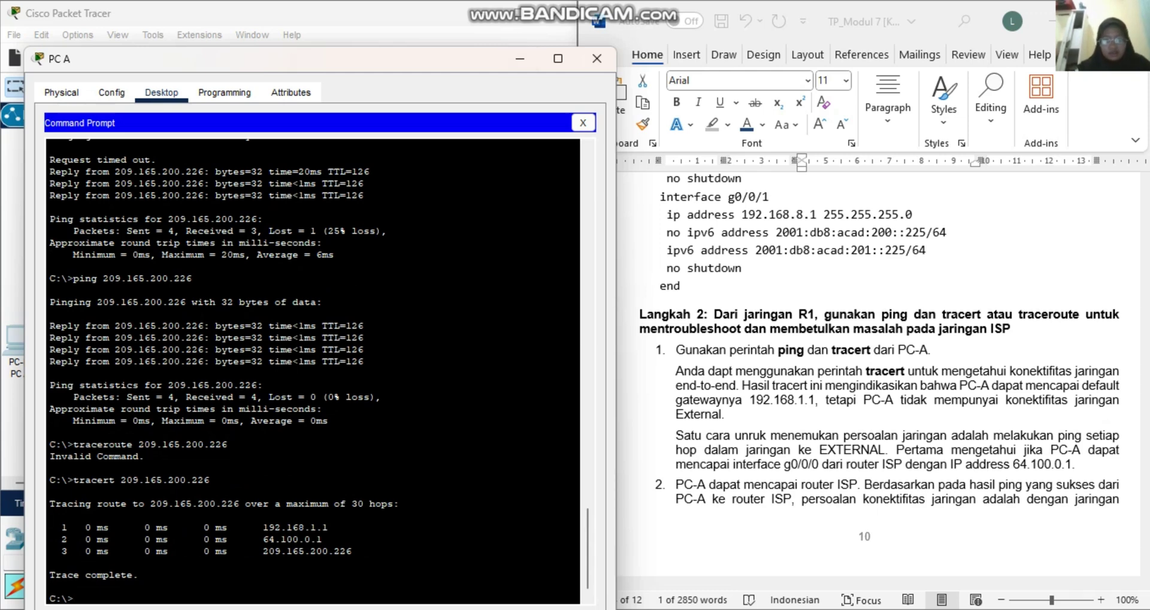
# Move PC A's window clear of the topology and examine each hop of the tracert output against the network devices.
pyautogui.moveTo(429, 58); pyautogui.dragTo(915, 31)
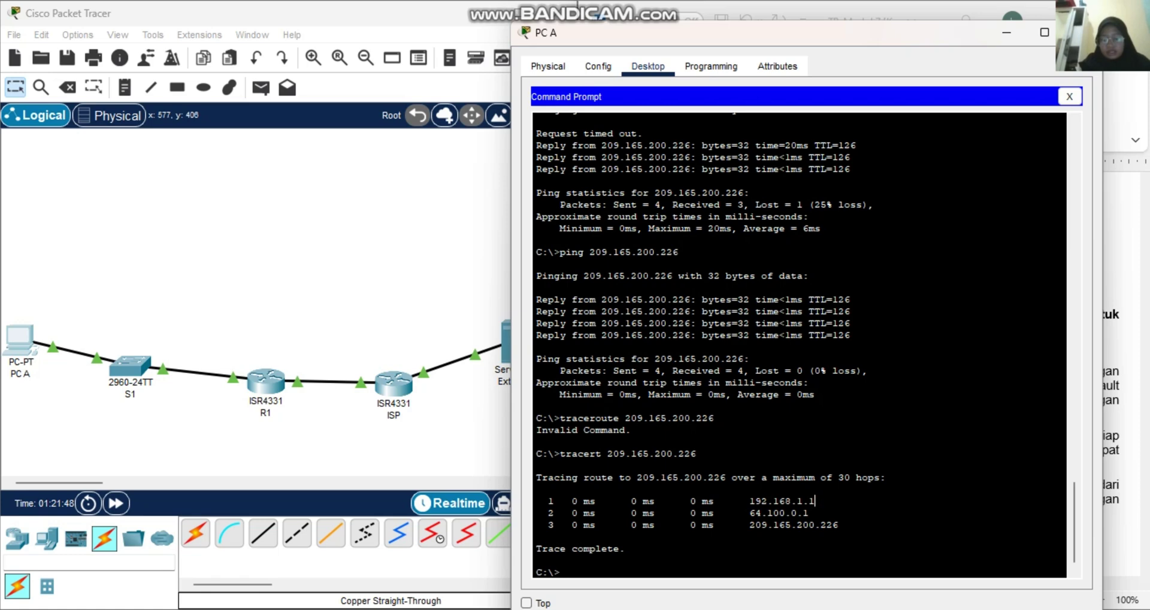
pyautogui.moveTo(814, 500); pyautogui.dragTo(748, 501)
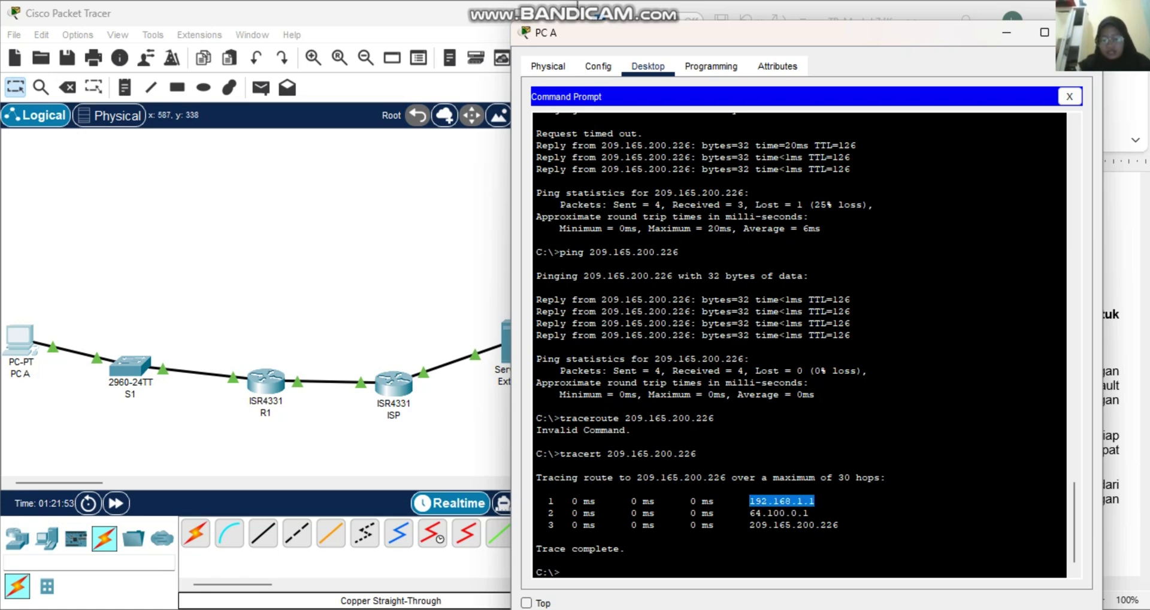
pyautogui.moveTo(808, 513); pyautogui.dragTo(548, 512)
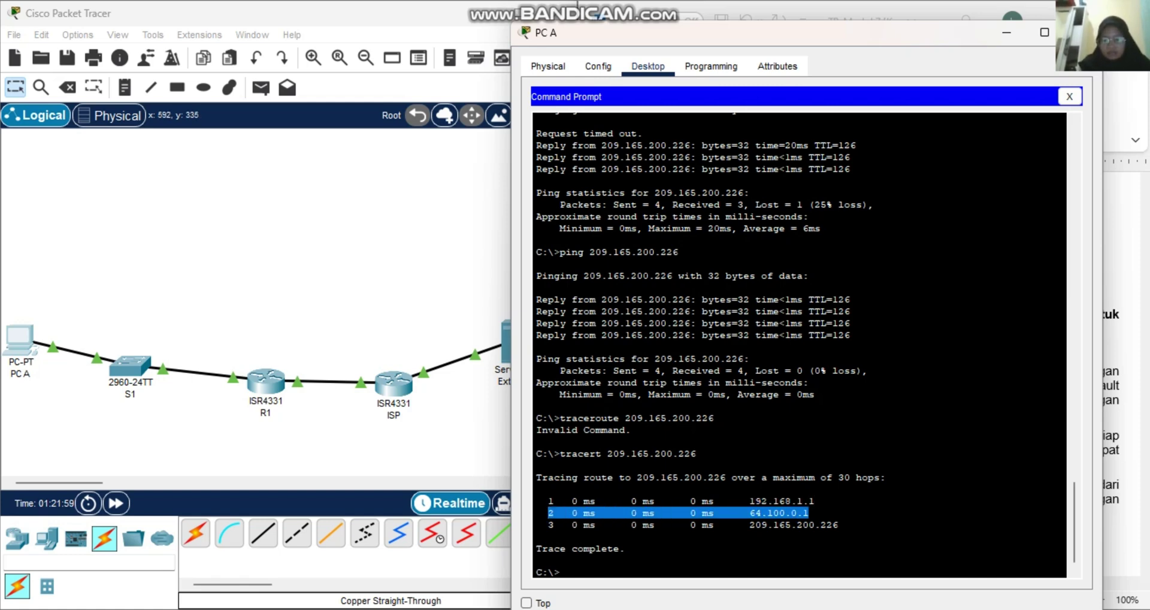
pyautogui.moveTo(841, 525); pyautogui.dragTo(548, 525)
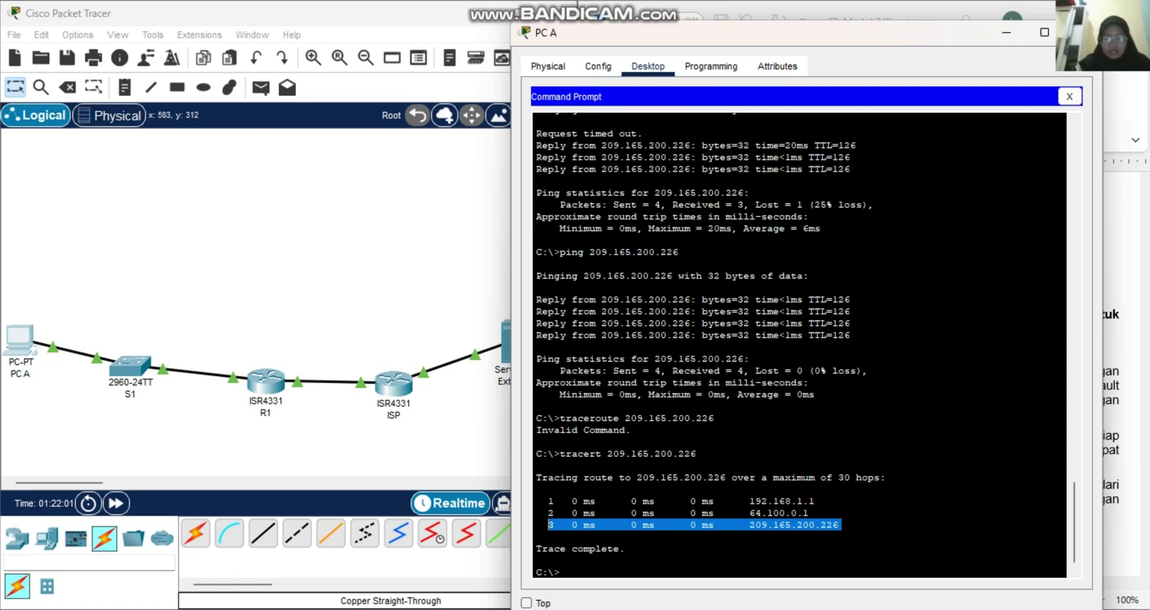
pyautogui.click(462, 309)
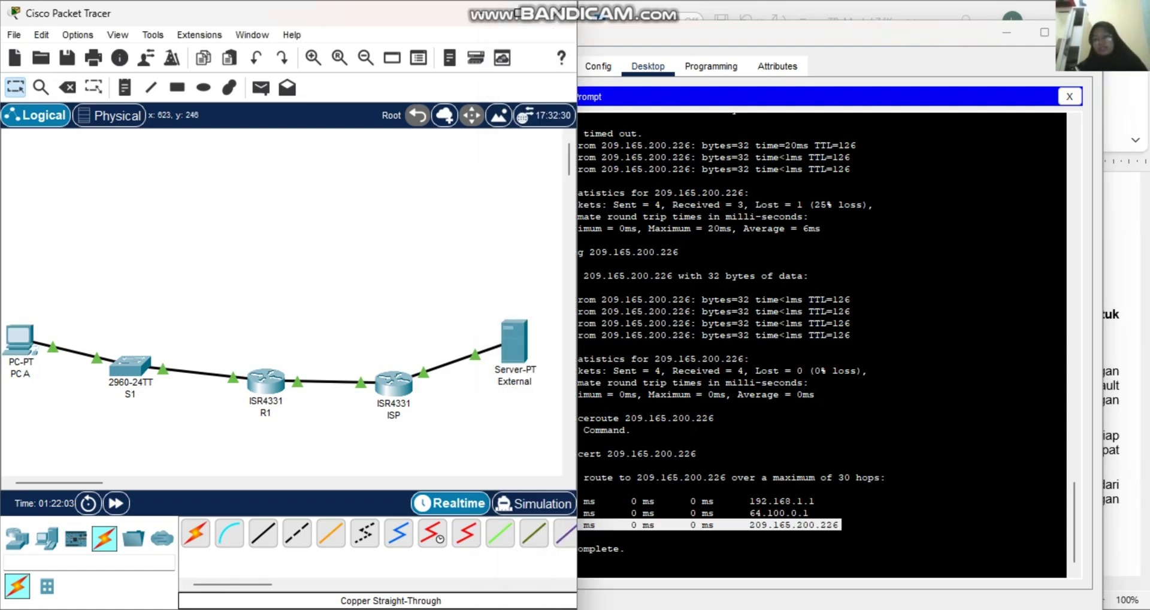
# Switch to the Word module and read the questions in the Pertanyaan section.
pyautogui.hotkey('alt', 'Tab')
pyautogui.scroll(-15, 879, 348)
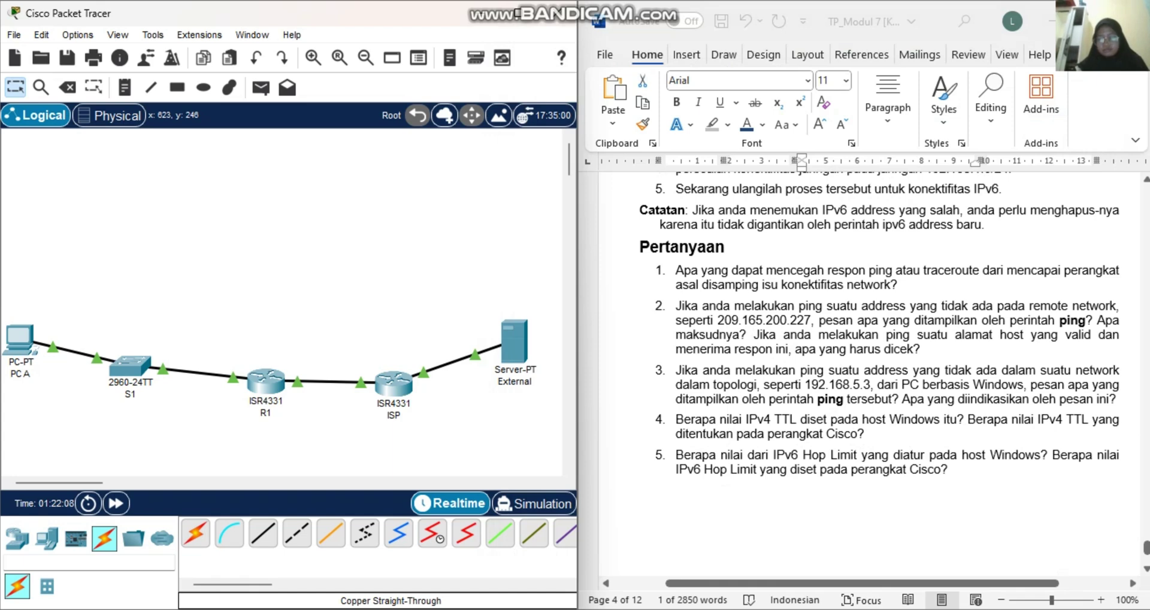
pyautogui.moveTo(822, 578)
pyautogui.click(809, 462)
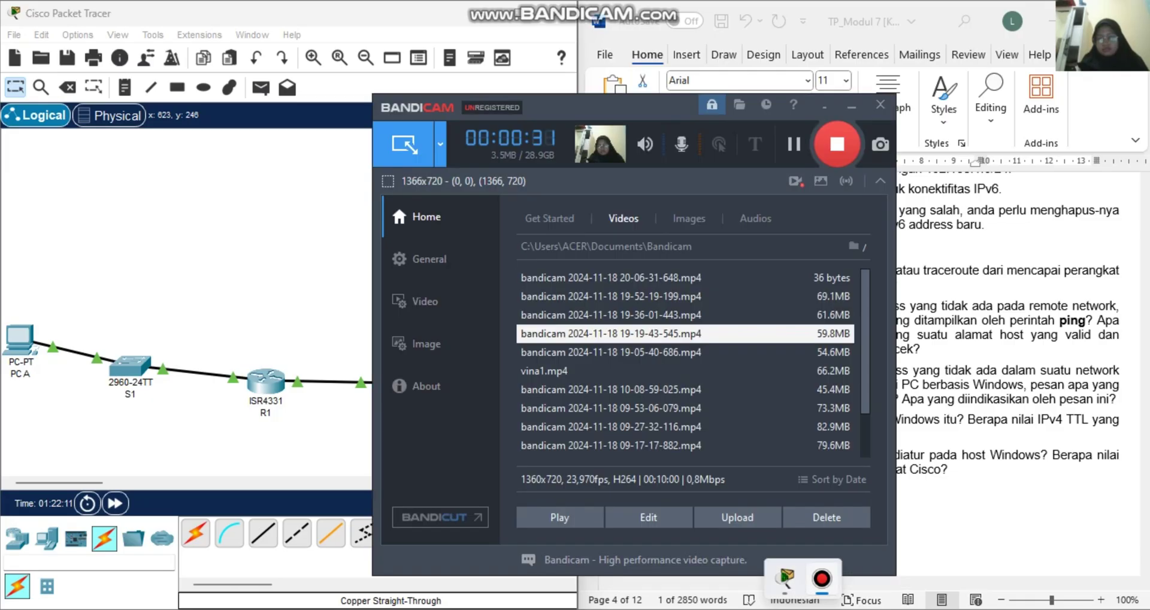
pyautogui.click(851, 107)
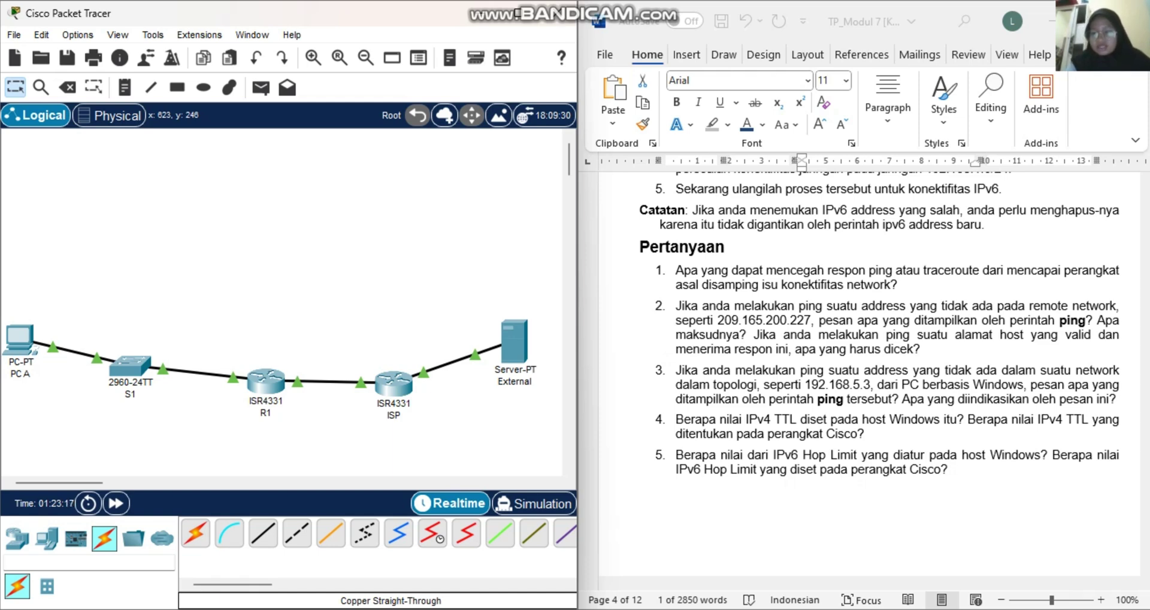
# Answer Pertanyaan question 1 on an unnumbered line beneath it: "Jawaban : terdapat firewall, adanaya routing yang salah dan konfigurasi NAT yang salah.".
pyautogui.hotkey('alt', 'Tab')
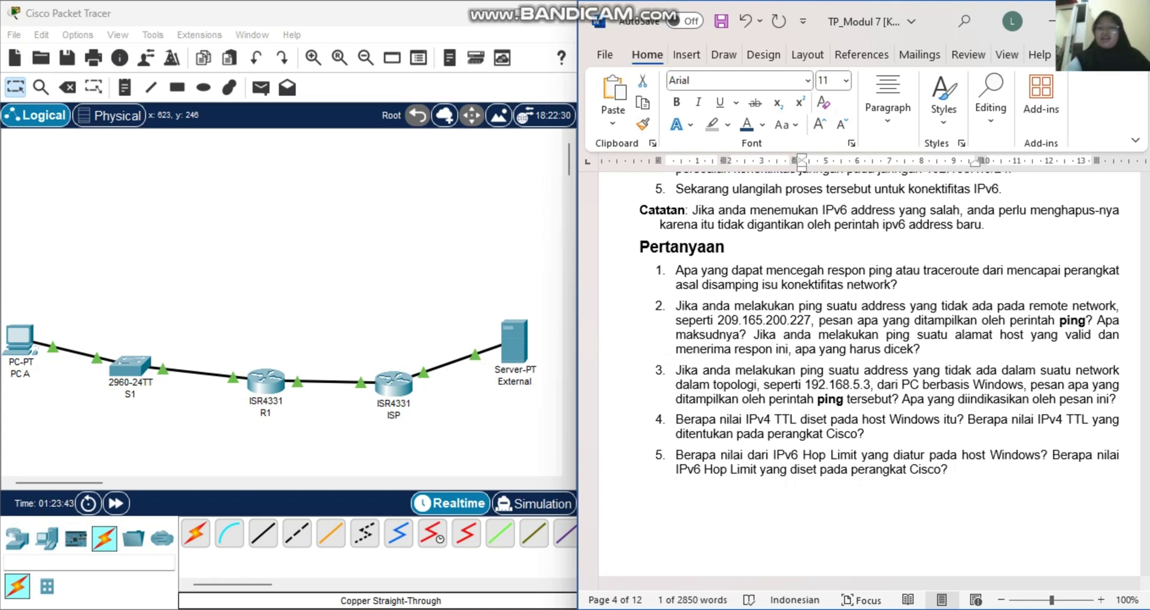
pyautogui.press('Return')
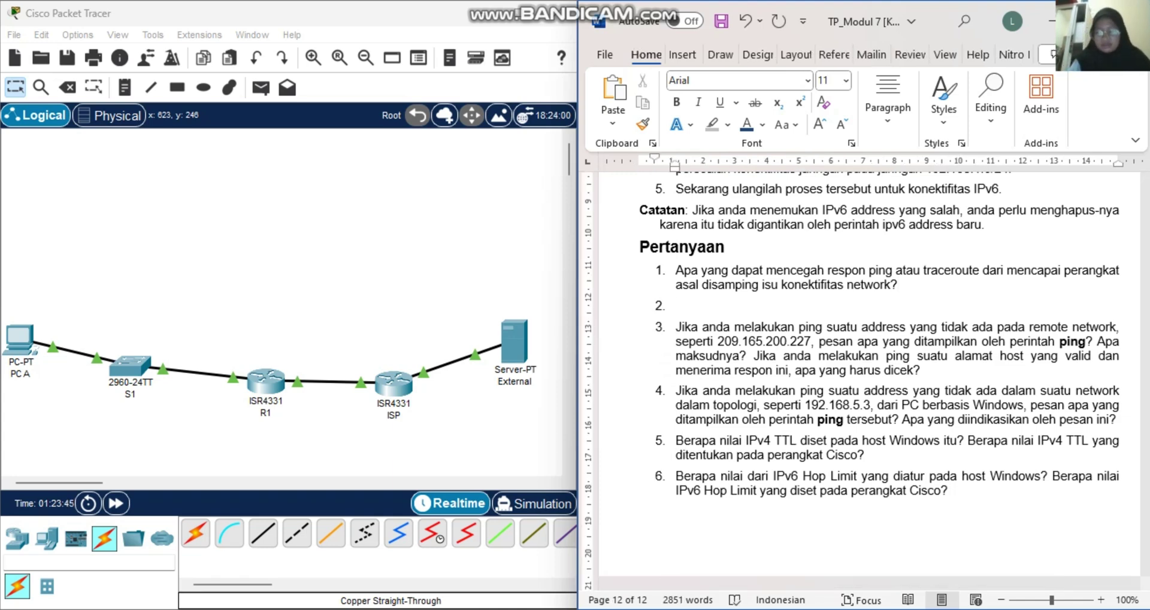
pyautogui.press('BackSpace')
pyautogui.write('jawaban ')
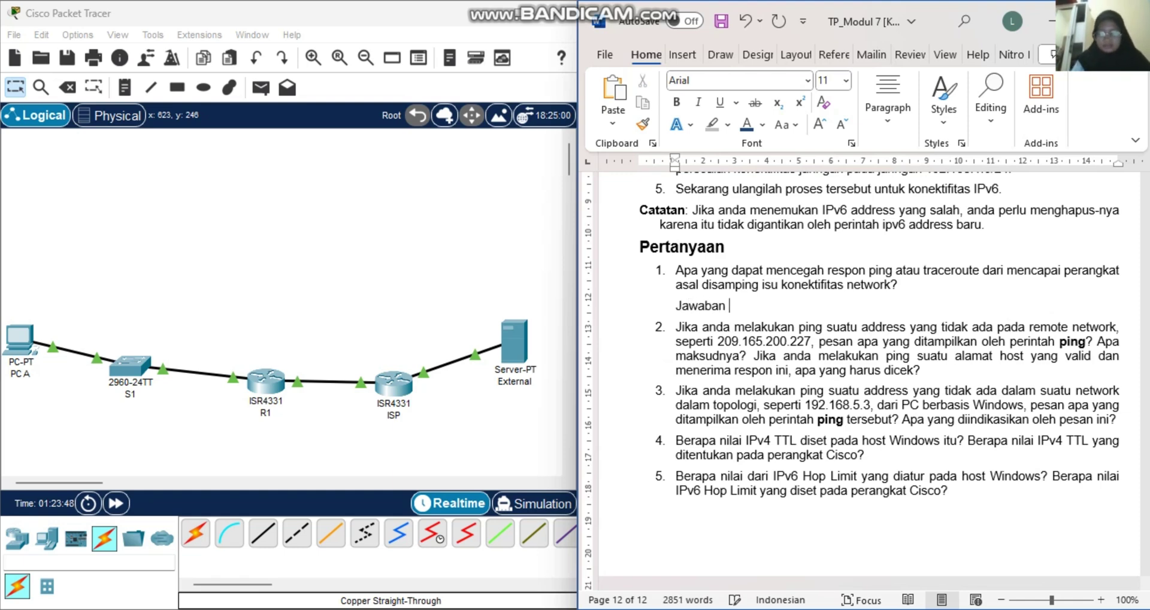
pyautogui.write(': er')
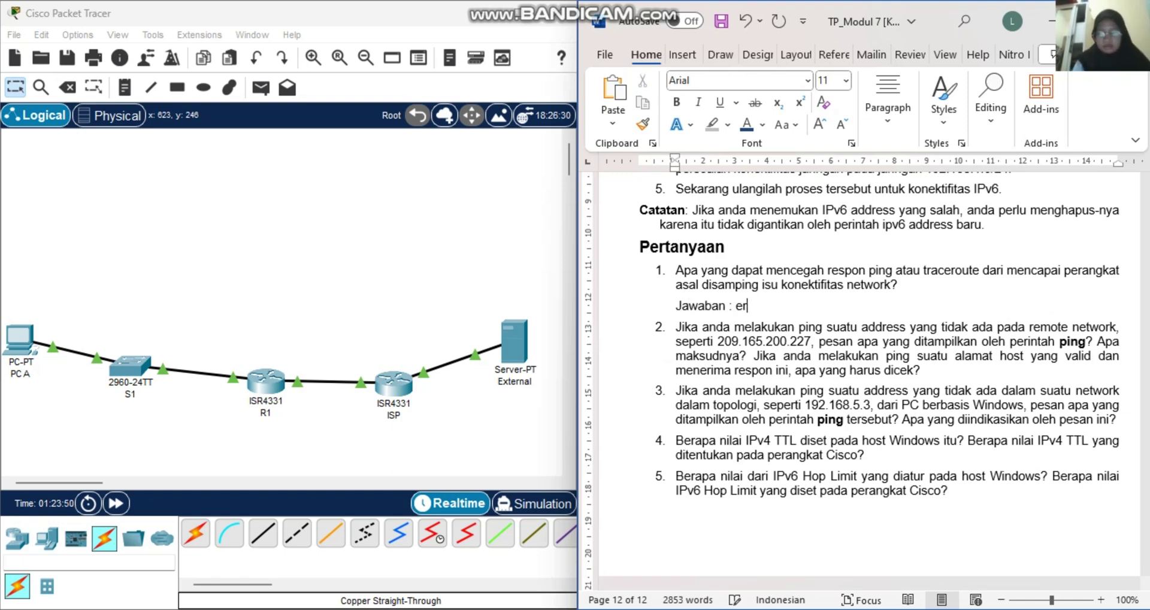
pyautogui.press('BackSpace')
pyautogui.press('BackSpace')
pyautogui.write('t')
pyautogui.press('BackSpace')
pyautogui.write('terd')
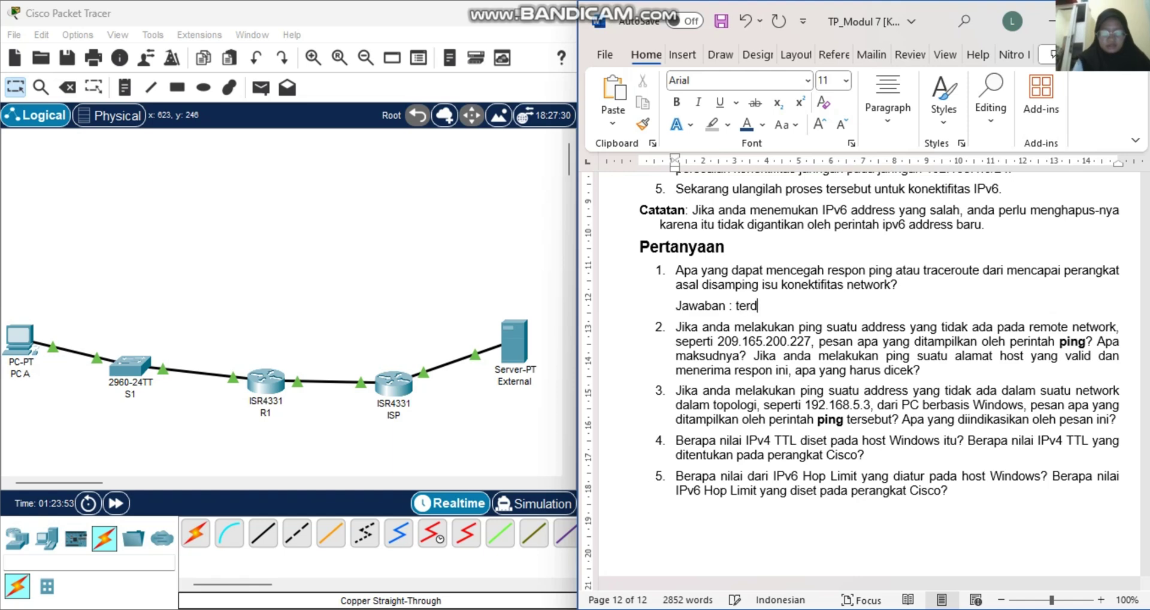
pyautogui.write('apat')
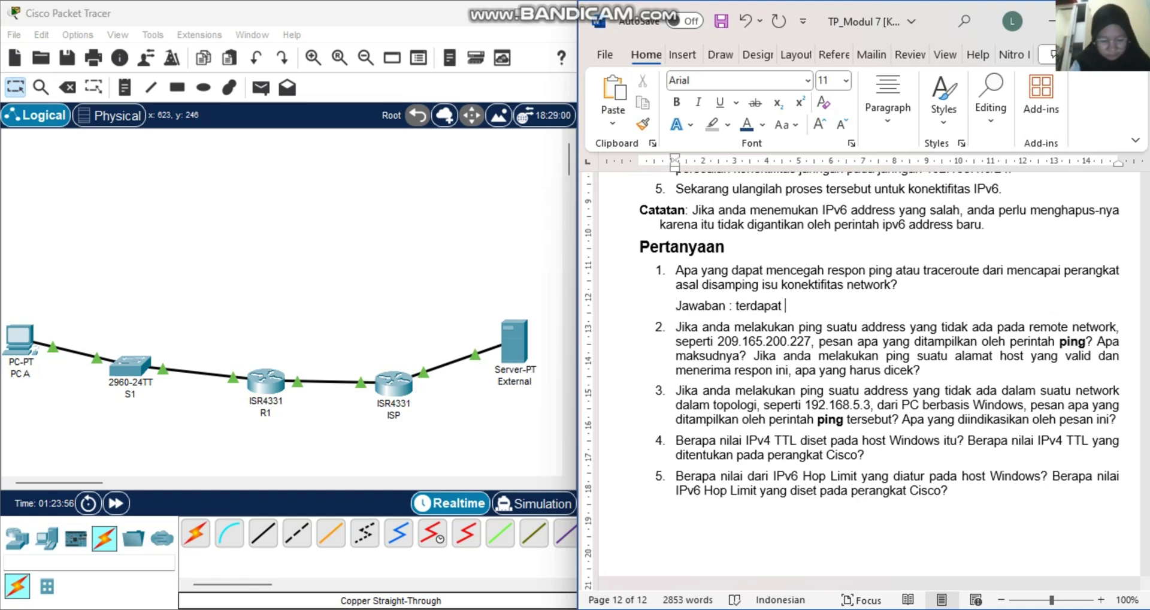
pyautogui.write(' fire')
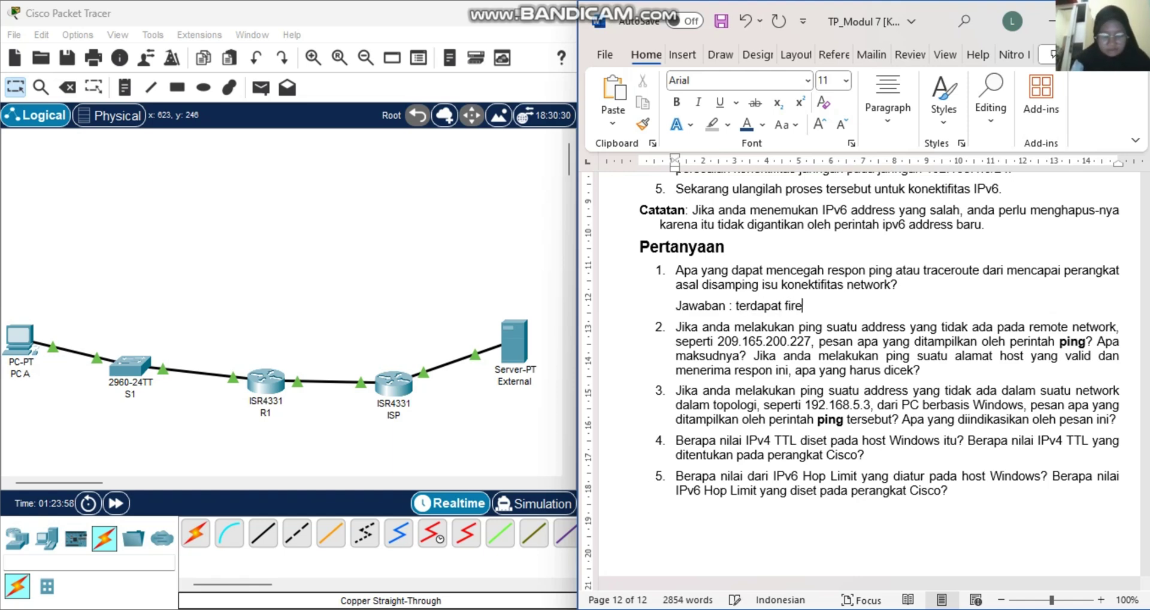
pyautogui.write('wall, ')
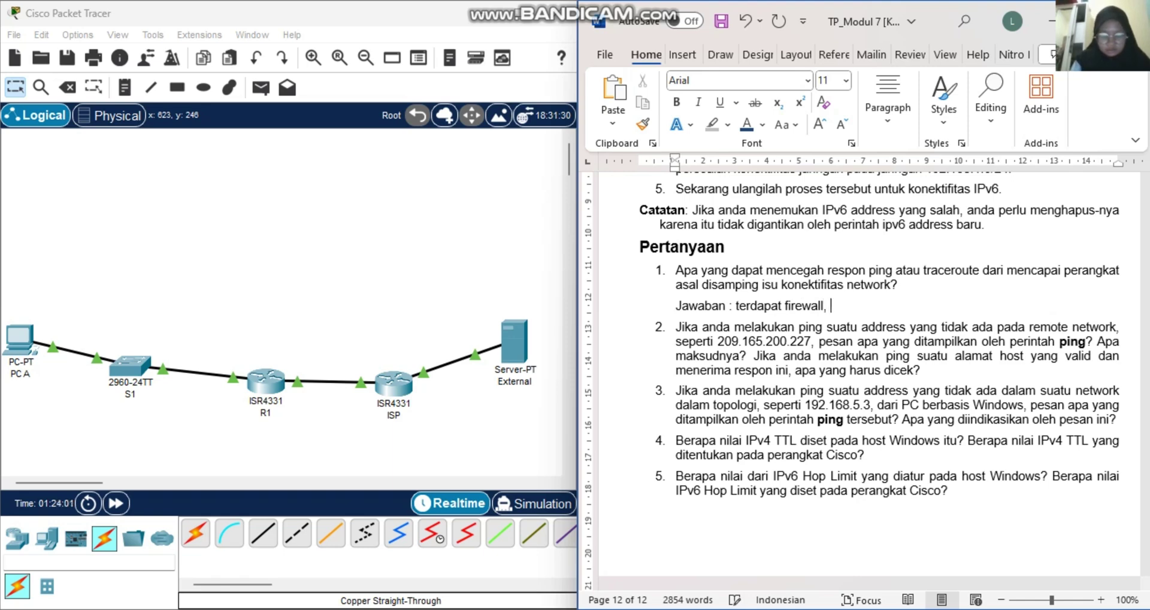
pyautogui.write('adanaya rou')
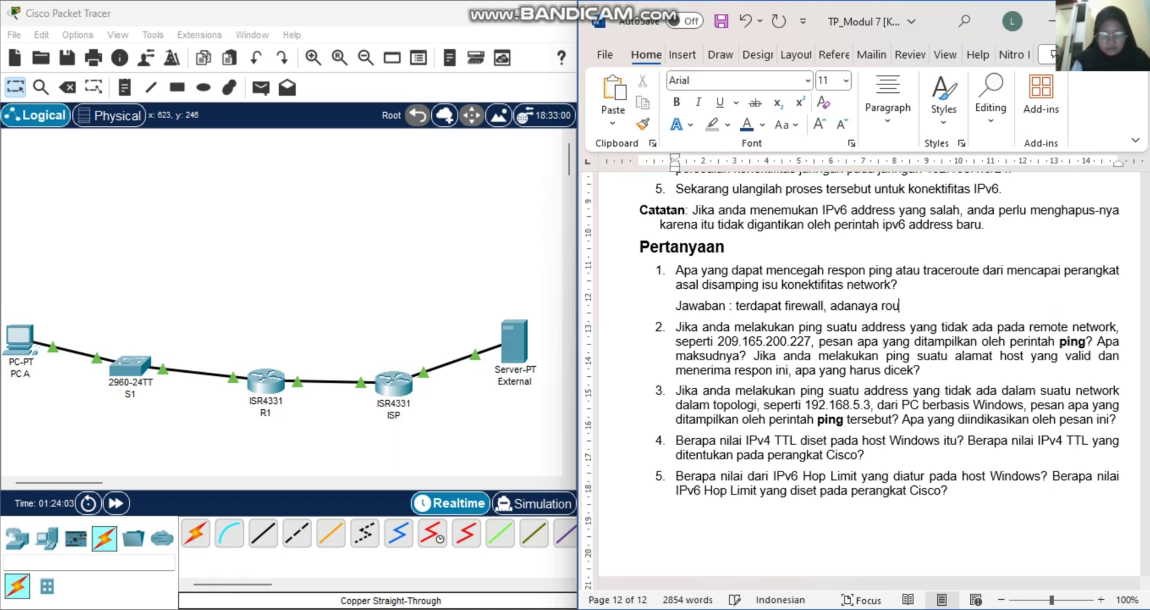
pyautogui.write('ting yang salah')
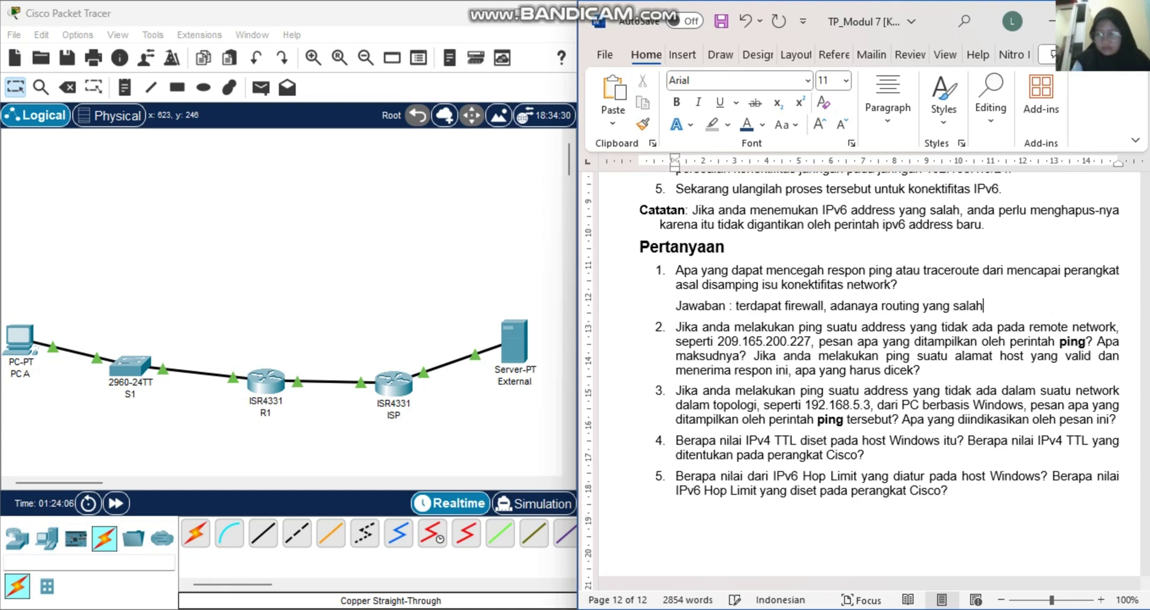
pyautogui.write(' dan')
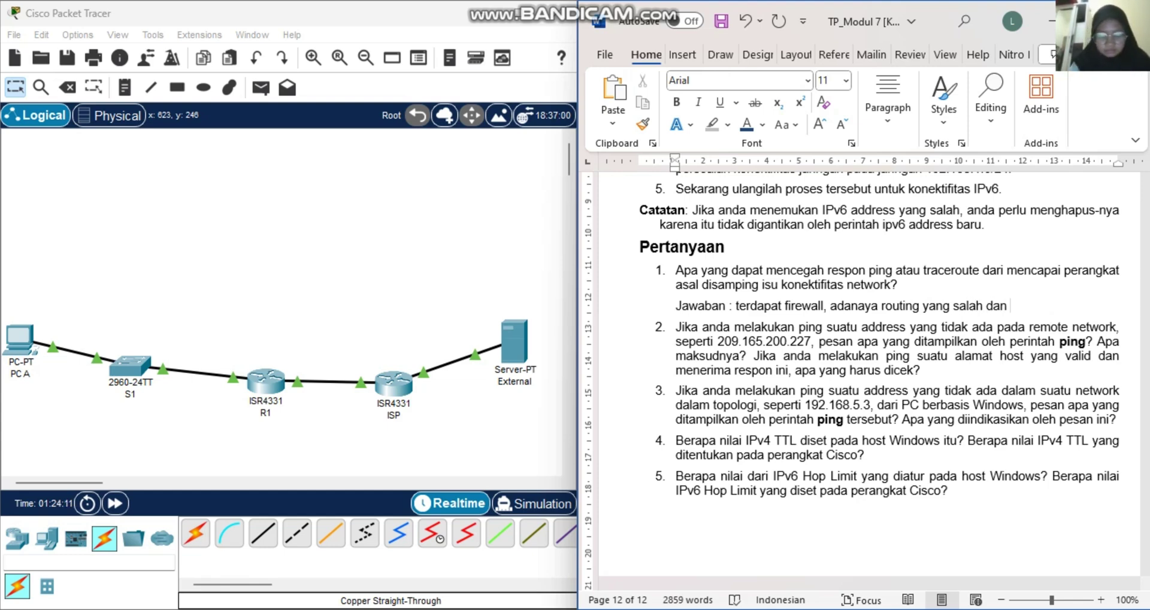
pyautogui.write(' konfi')
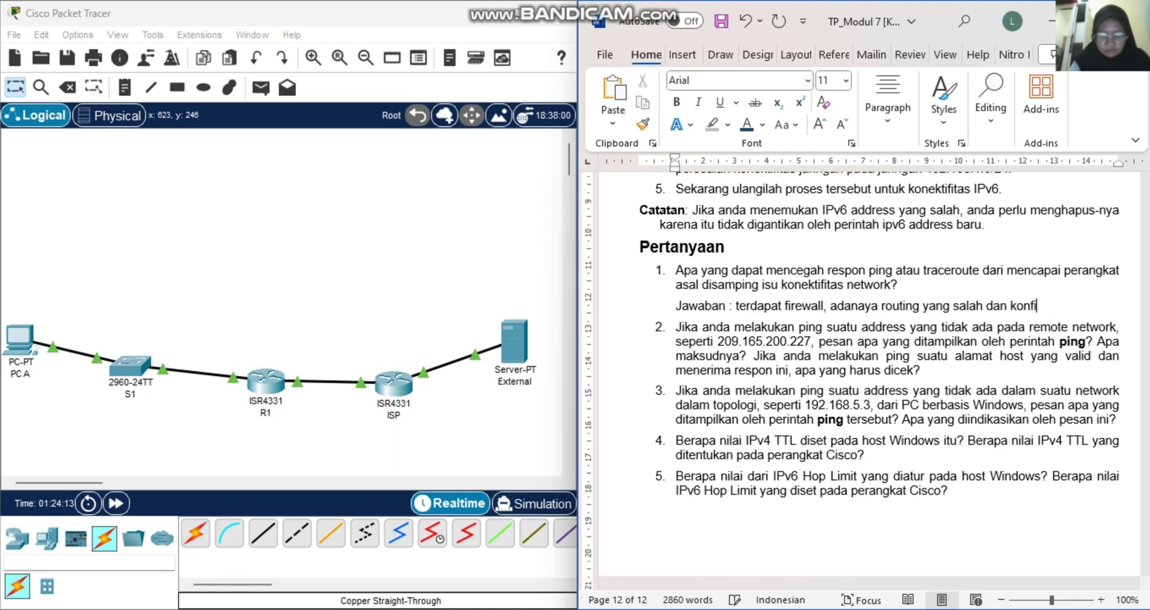
pyautogui.write('guras')
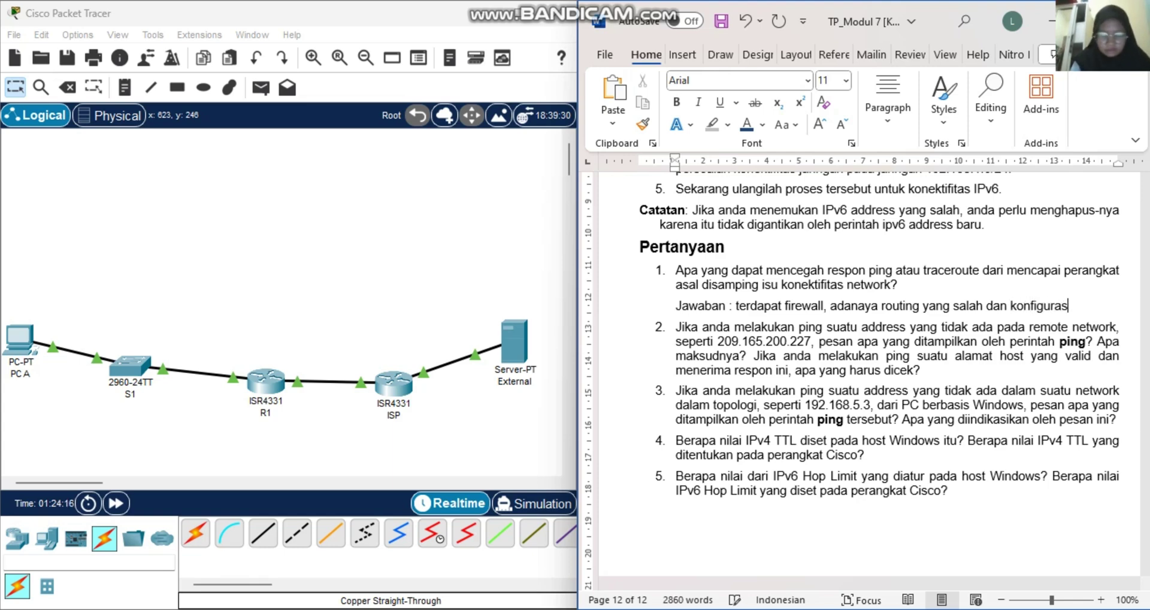
pyautogui.write('i NAT yang salah.')
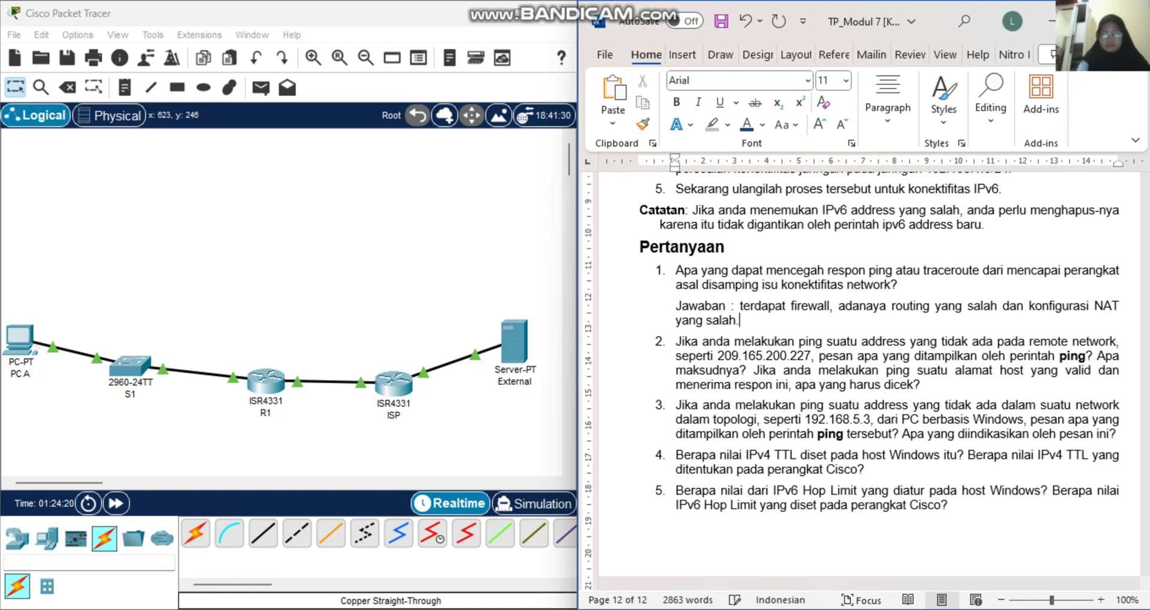
pyautogui.press('Return')
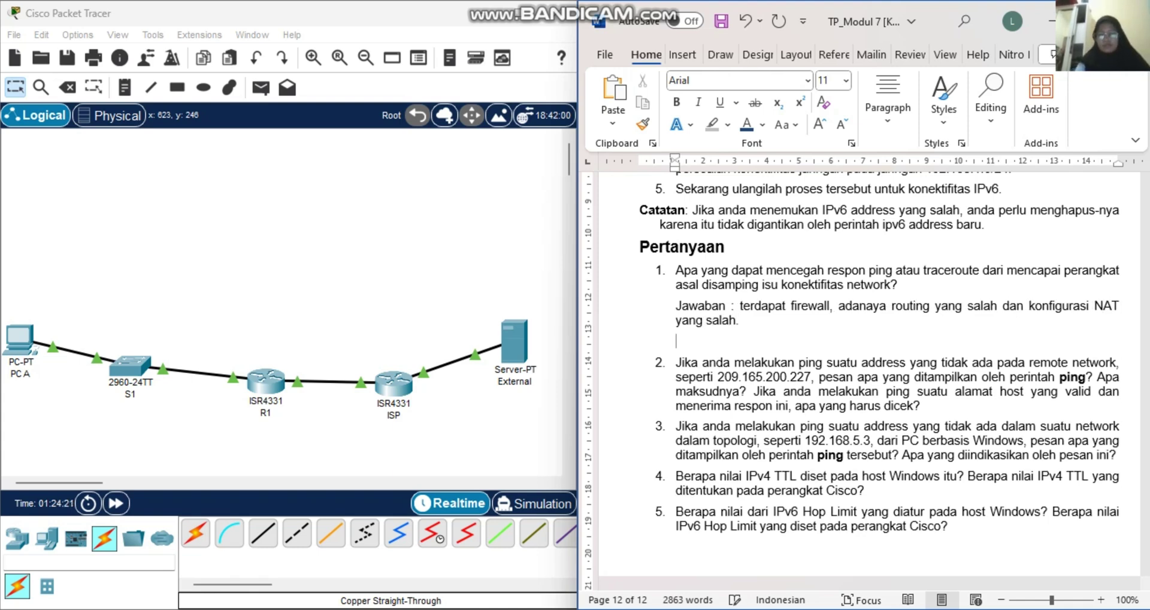
pyautogui.press('BackSpace')
pyautogui.press('BackSpace')
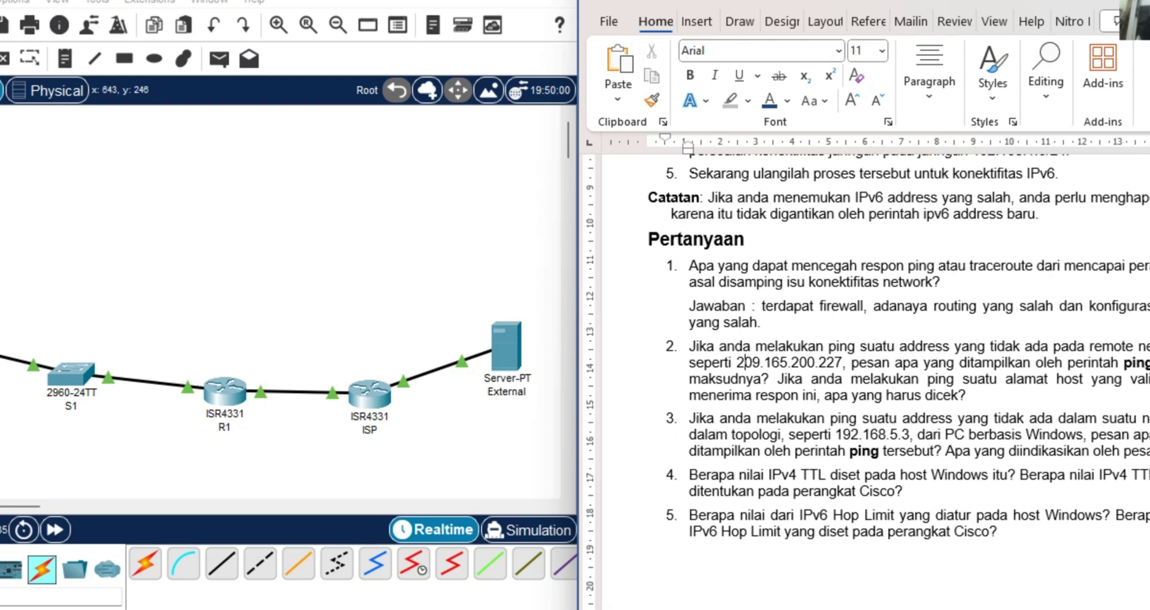
# Copy the address 209.165.200.227 from Pertanyaan question 2 and ping it from PC A's Command Prompt.
pyautogui.moveTo(736, 362); pyautogui.dragTo(841, 362)
pyautogui.press('super+c')
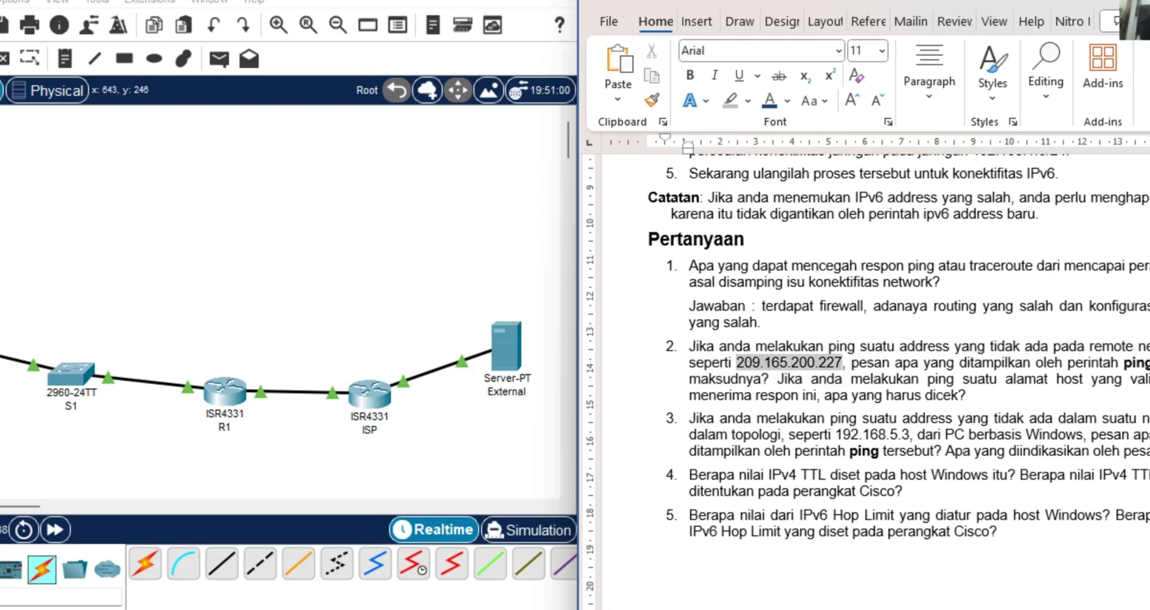
pyautogui.click(1, 347)
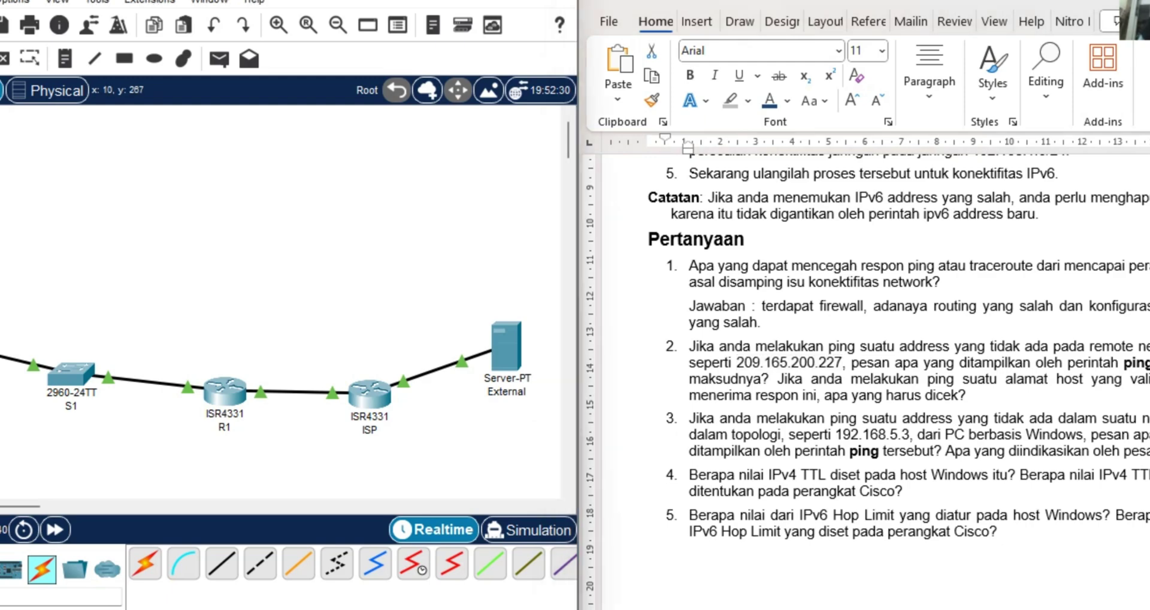
pyautogui.click(751, 95)
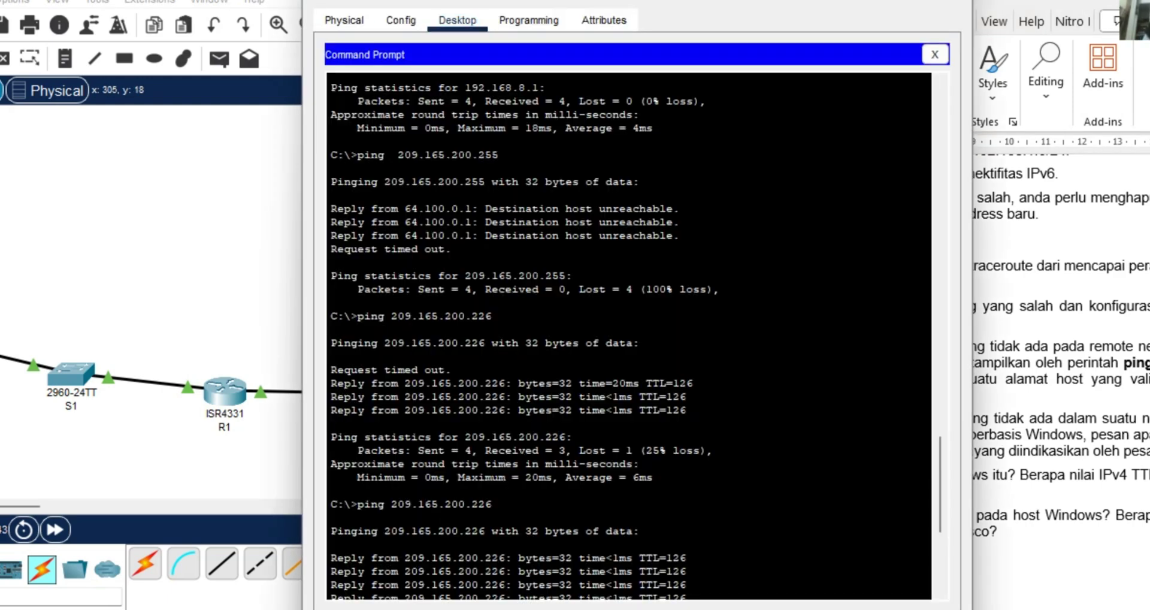
pyautogui.write('pin')
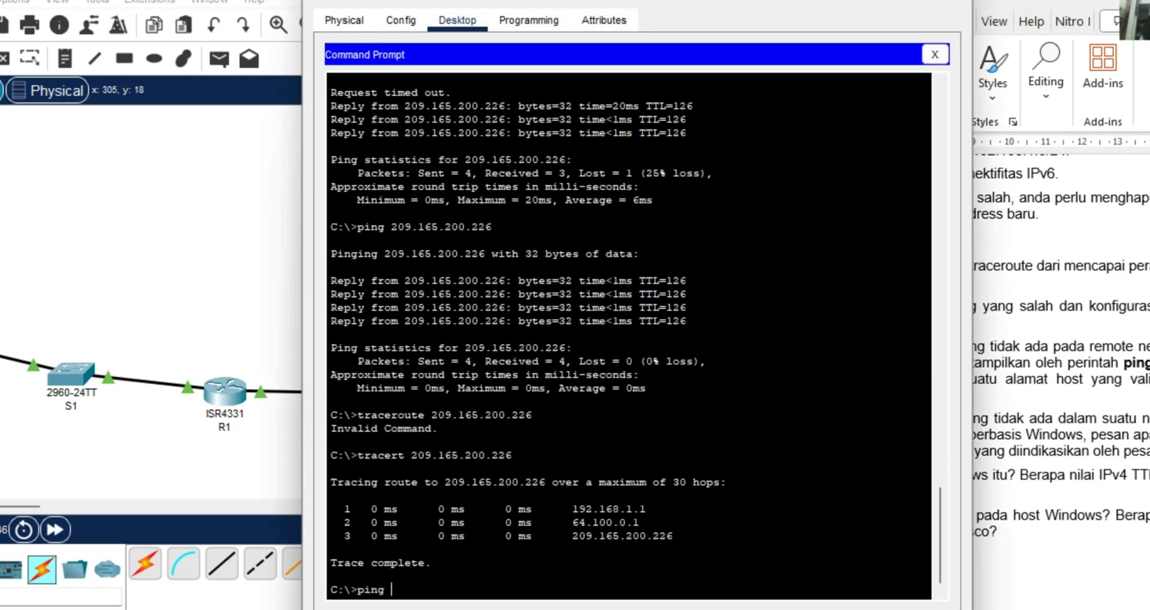
pyautogui.write('g')
pyautogui.rightClick(461, 566)
pyautogui.click(497, 596)
pyautogui.press('Return')
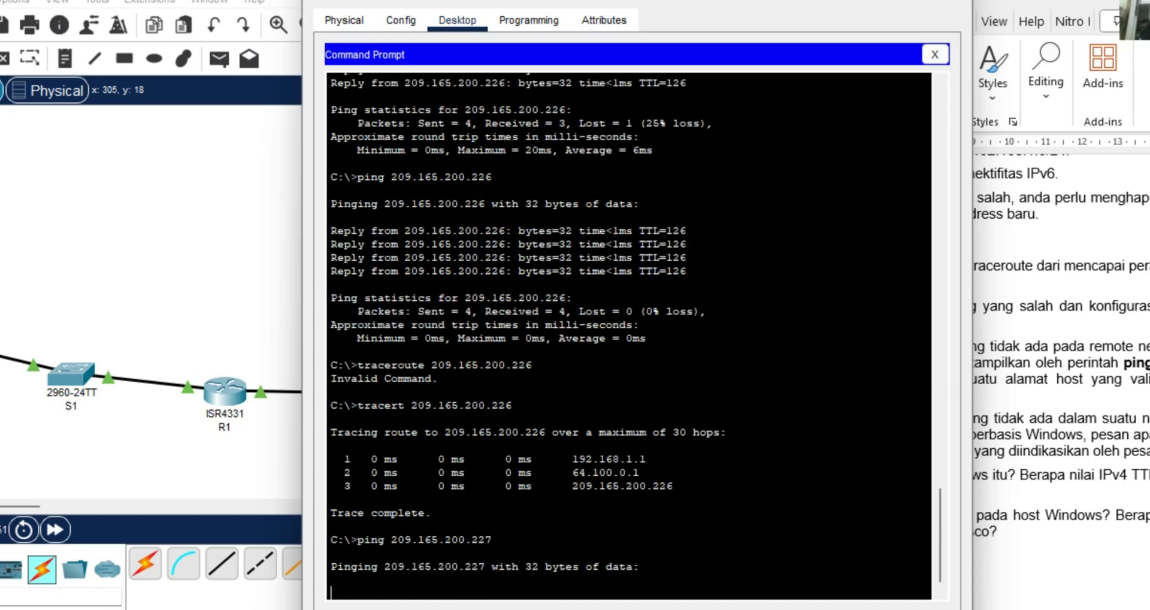
# Move PC A's window clear of the Word module and answer question 2 on an unnumbered line: "Jawaban : Request time out.".
pyautogui.moveTo(774, 1); pyautogui.dragTo(399, 29)
pyautogui.scroll(-1, 869, 360)
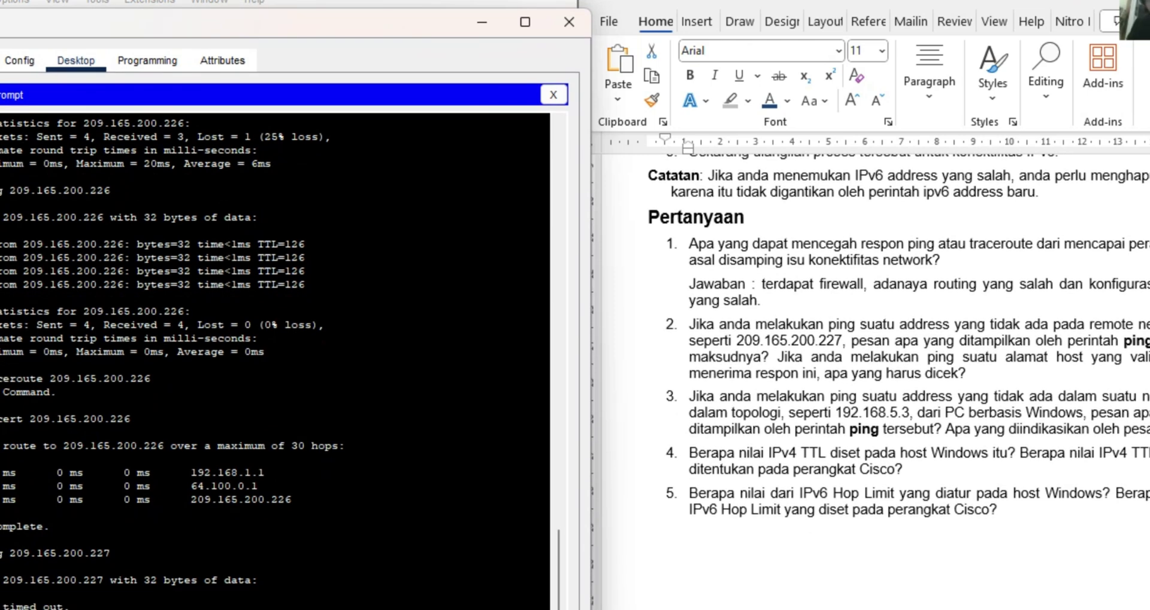
pyautogui.doubleClick(789, 340)
pyautogui.click(966, 373)
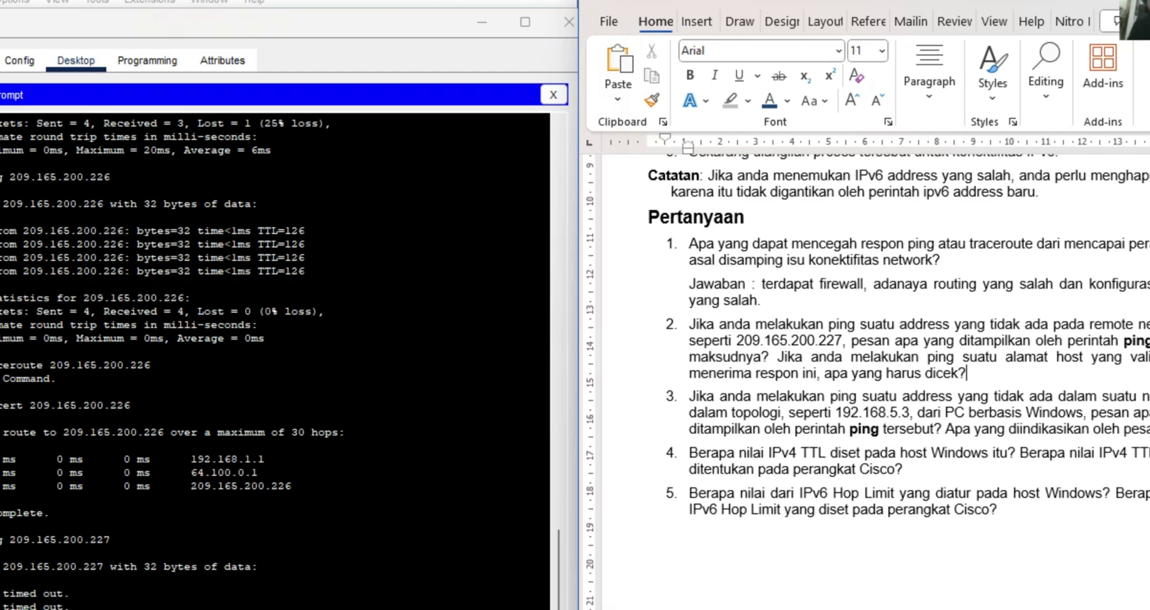
pyautogui.press('Return')
pyautogui.press('BackSpace')
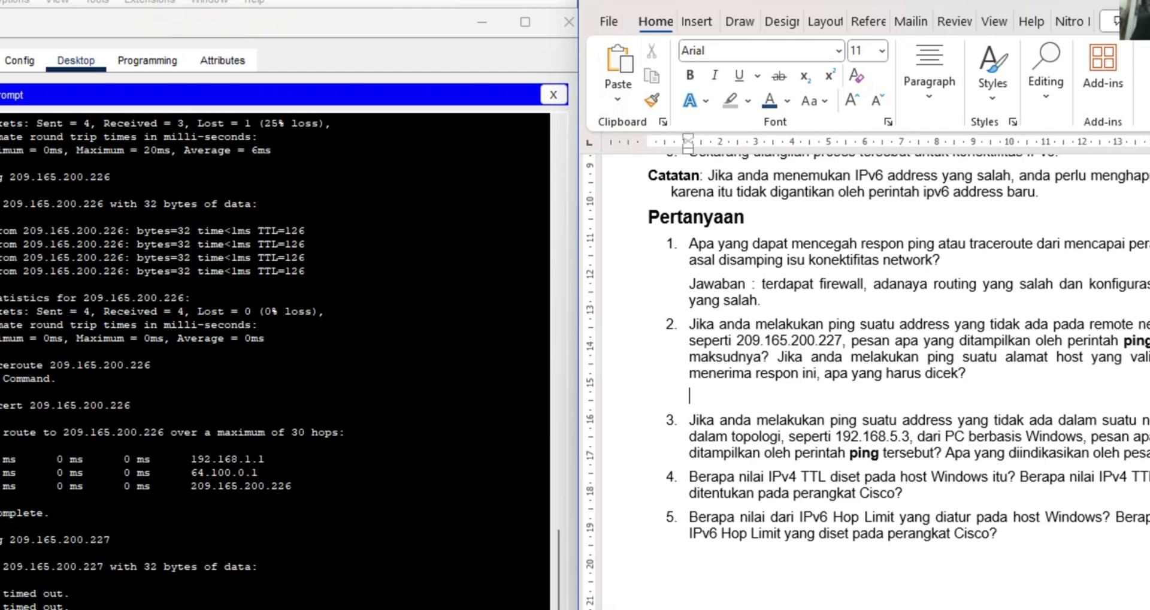
pyautogui.write('jawaban :')
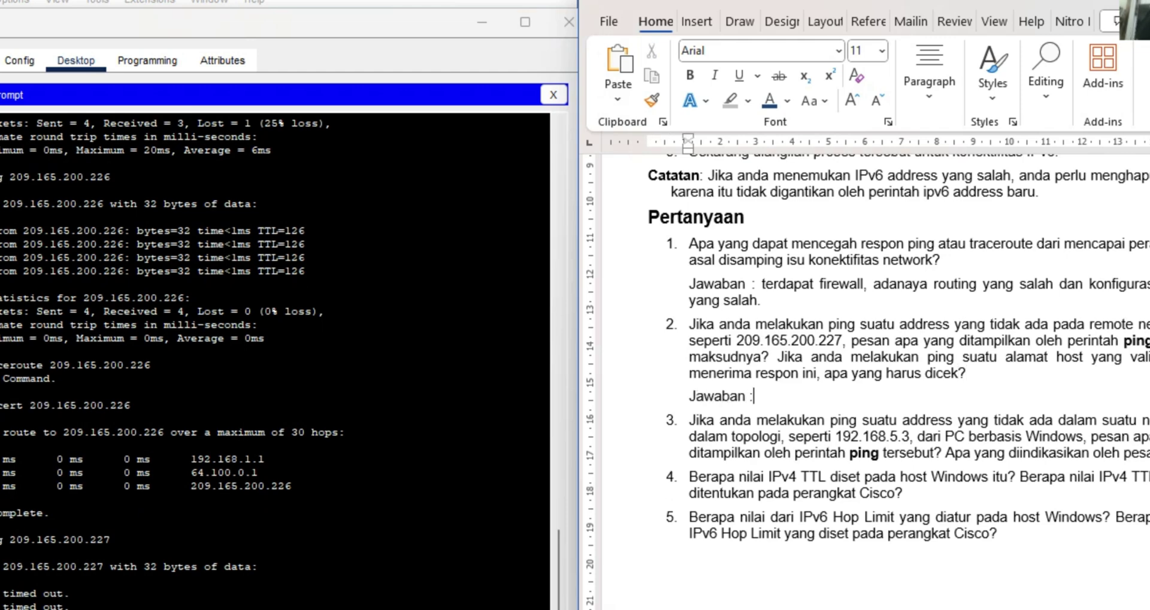
pyautogui.write(' Reque')
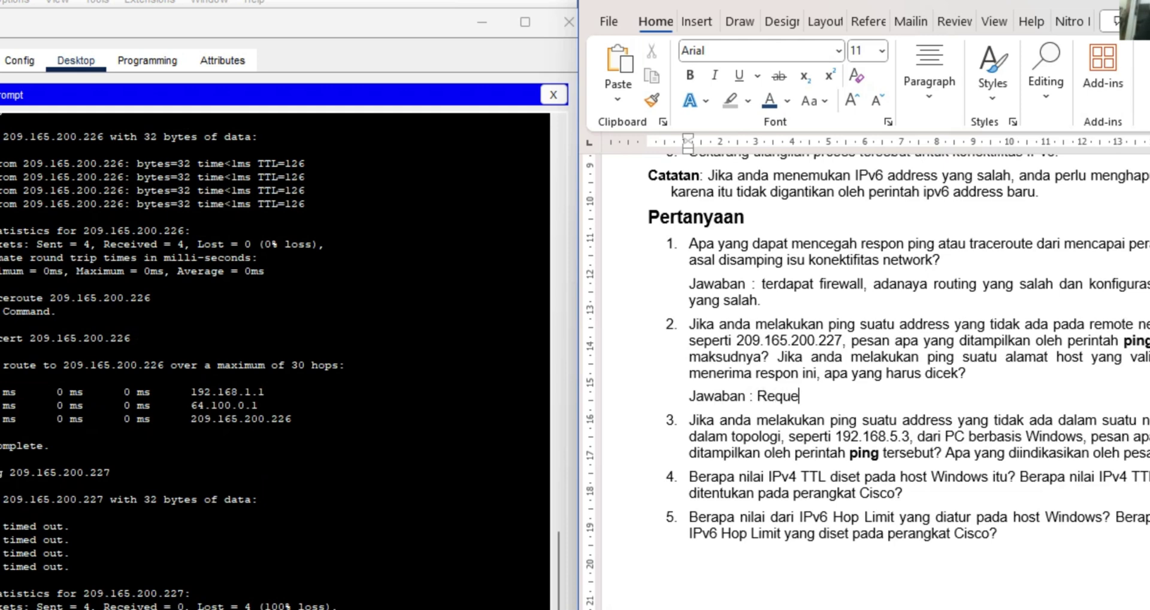
pyautogui.write('st time out.')
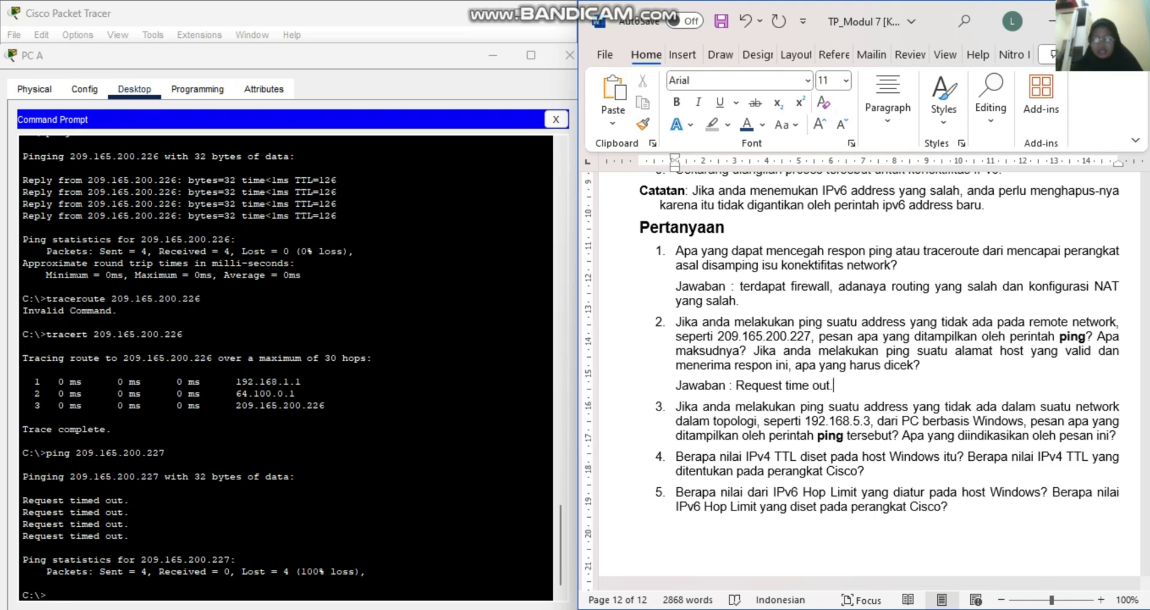
# Extend question 2's answer with ", karena kita tidak dapat balasan dari ip addres tersebut maka yang harus kita cek adalah firewallnya.".
pyautogui.click(760, 350)
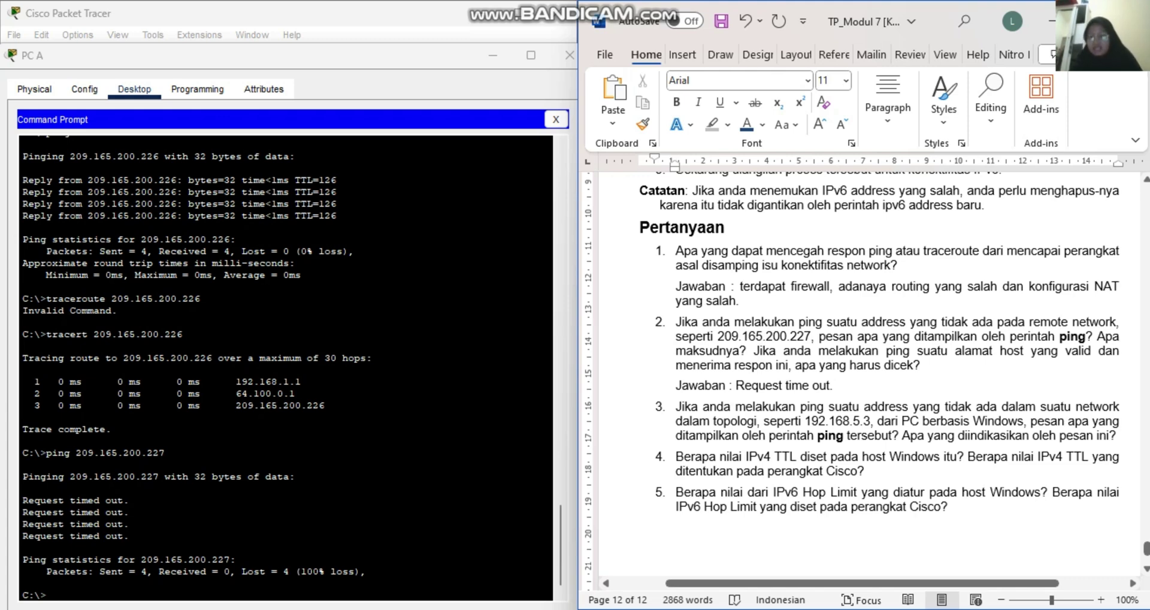
pyautogui.click(831, 385)
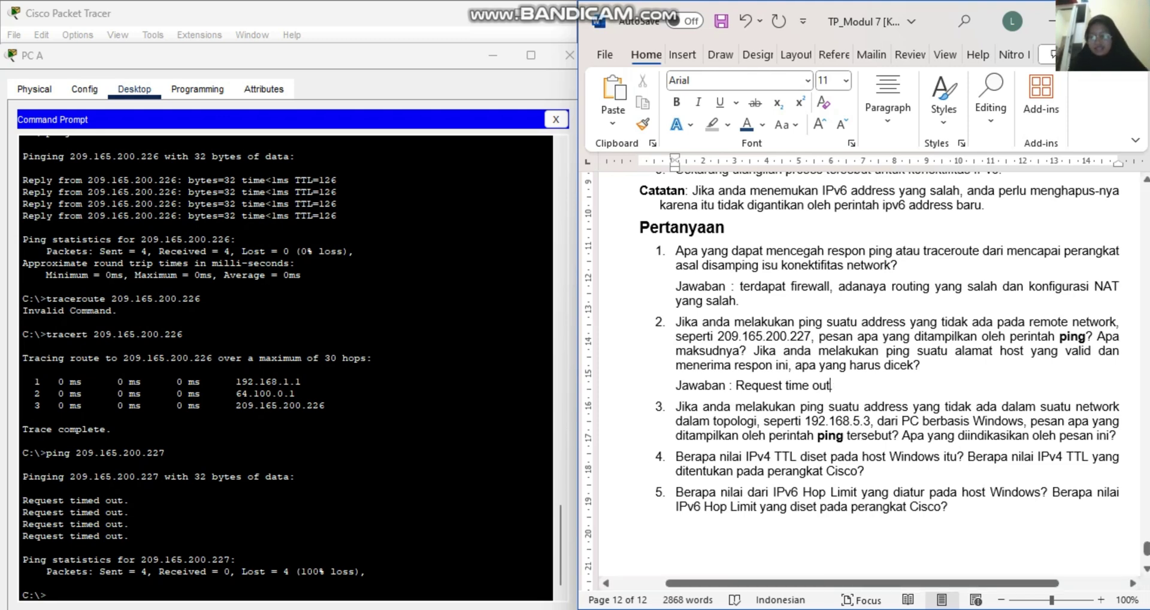
pyautogui.press('BackSpace')
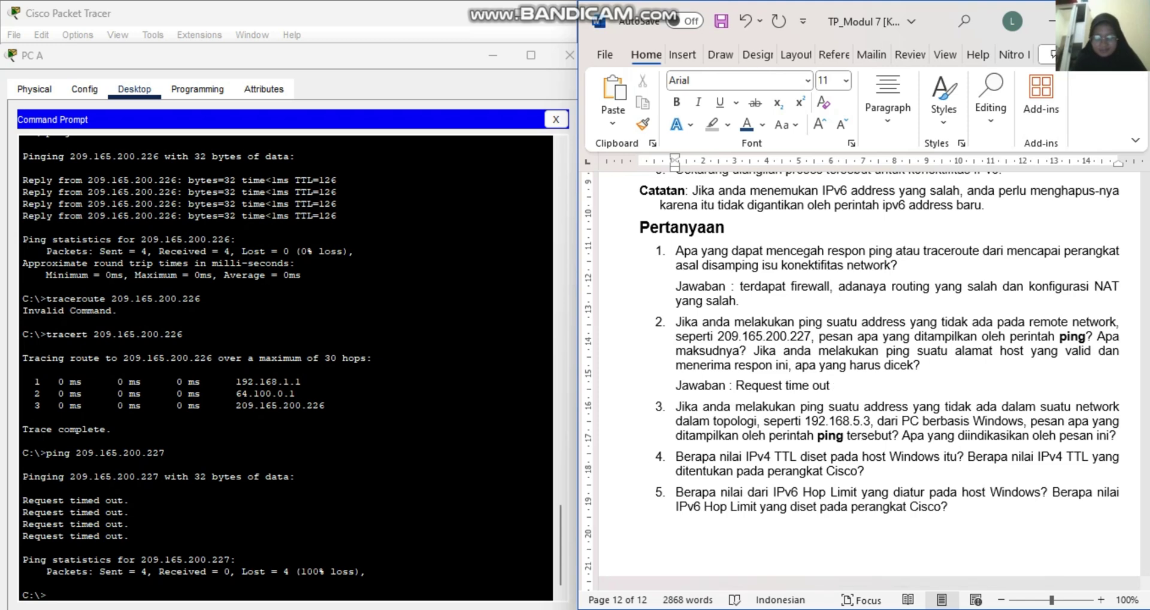
pyautogui.write(', karen ')
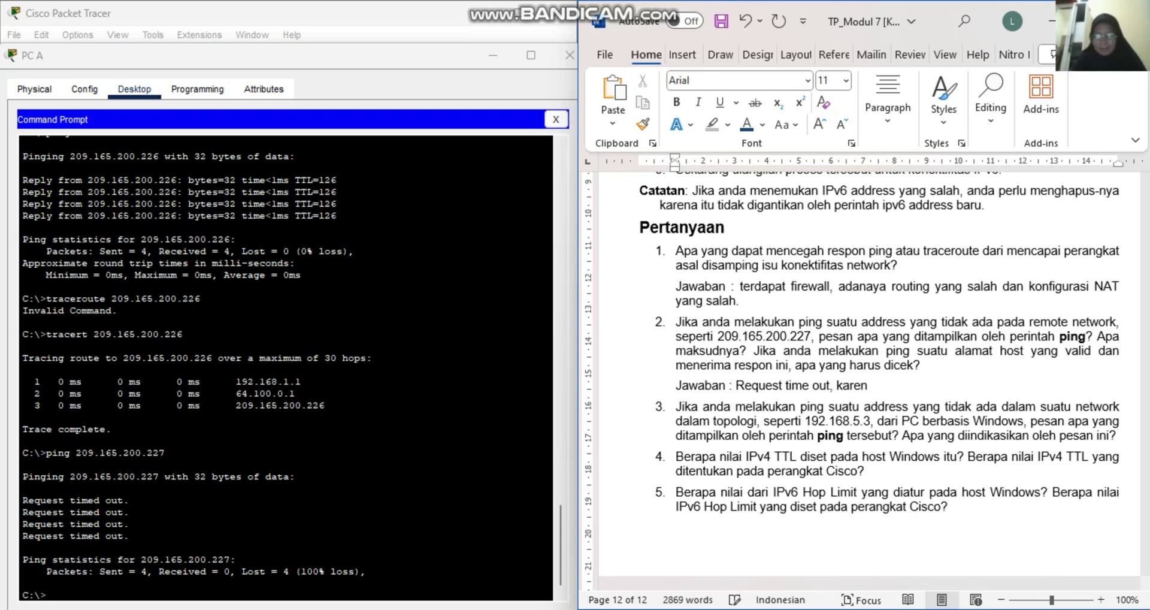
pyautogui.write('a kita dapat')
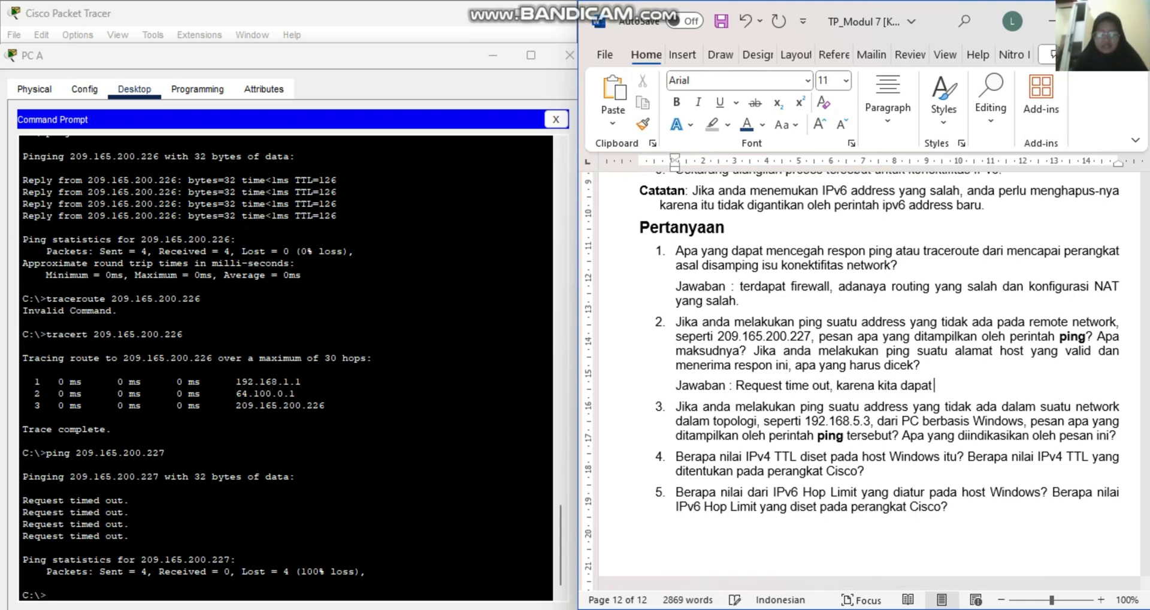
pyautogui.press('BackSpace')
pyautogui.press('BackSpace')
pyautogui.press('BackSpace')
pyautogui.press('BackSpace')
pyautogui.press('BackSpace')
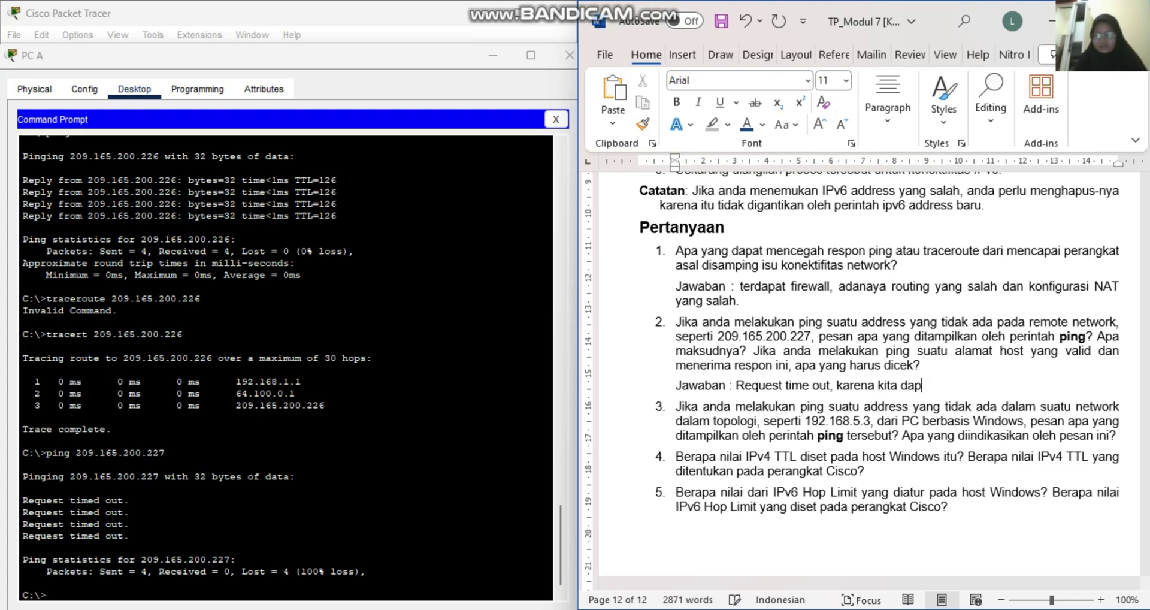
pyautogui.write('tidak da')
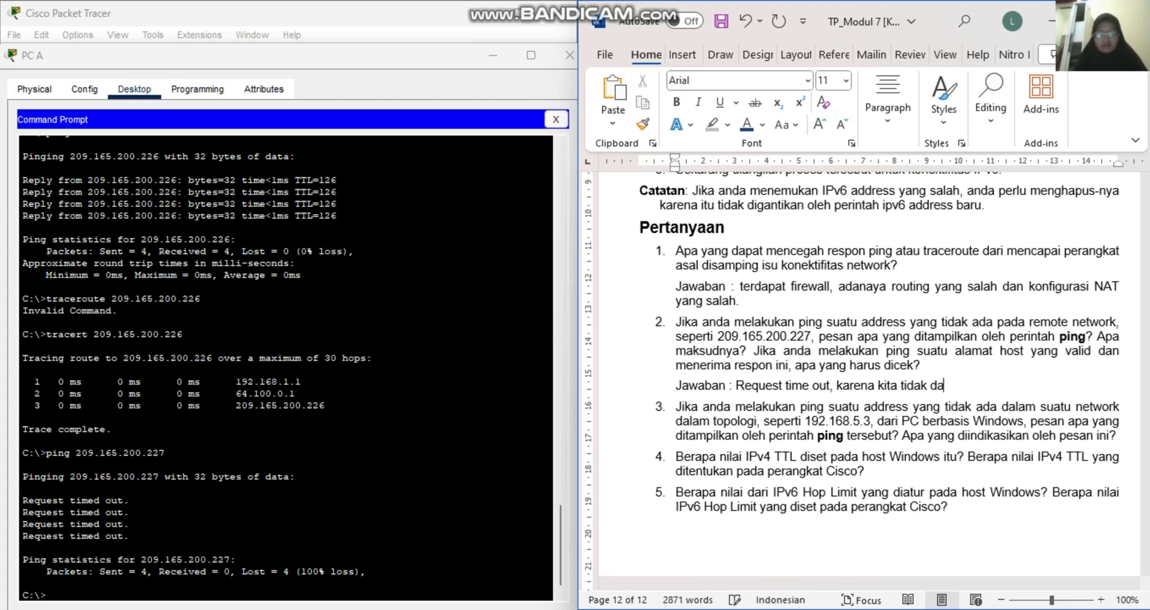
pyautogui.write('pat balas')
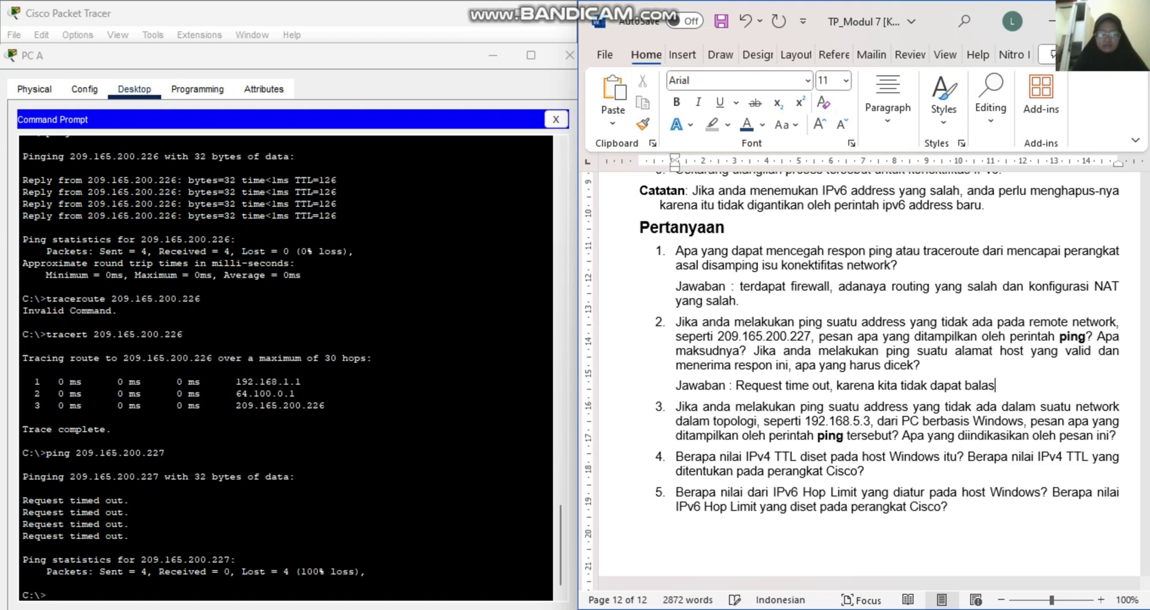
pyautogui.write('an dari ip a')
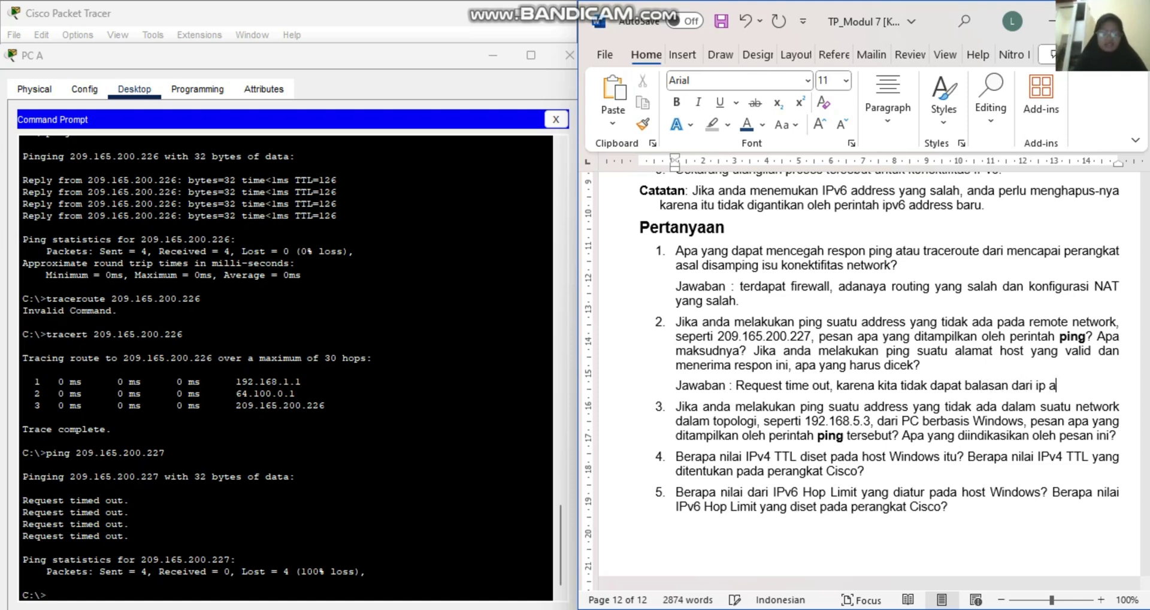
pyautogui.write('ddres tersebut')
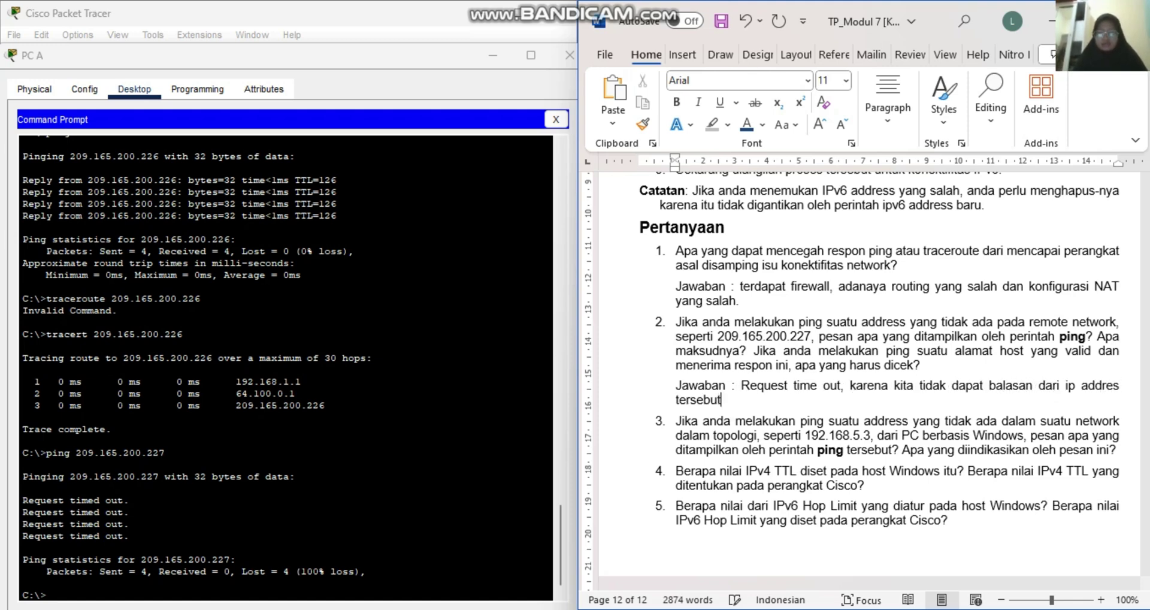
pyautogui.write(' maka y')
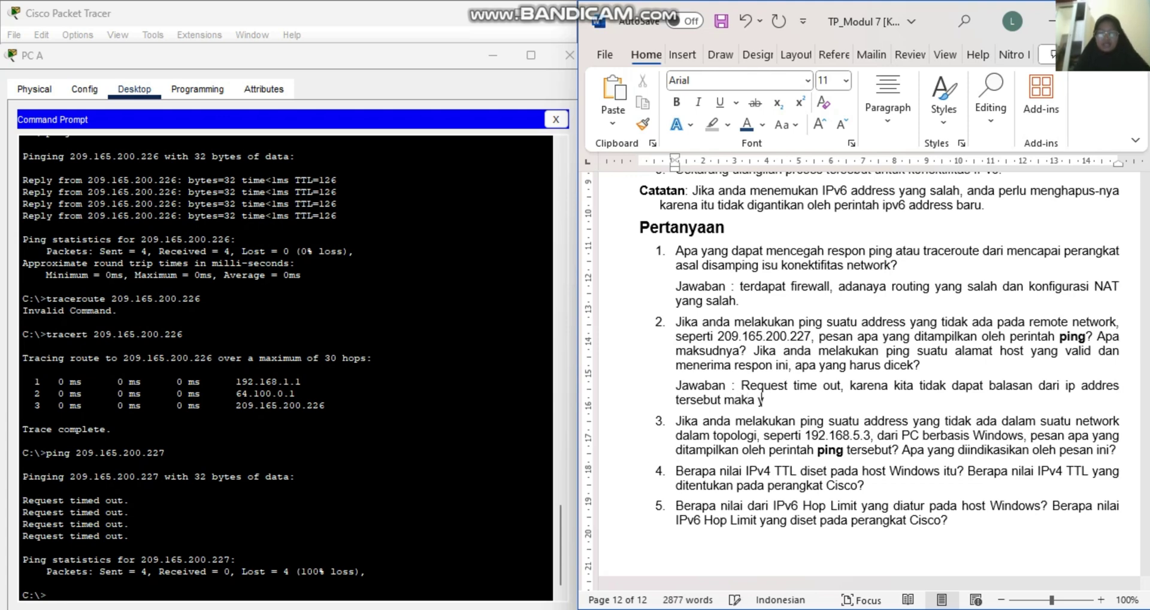
pyautogui.write('ang harus kita cek')
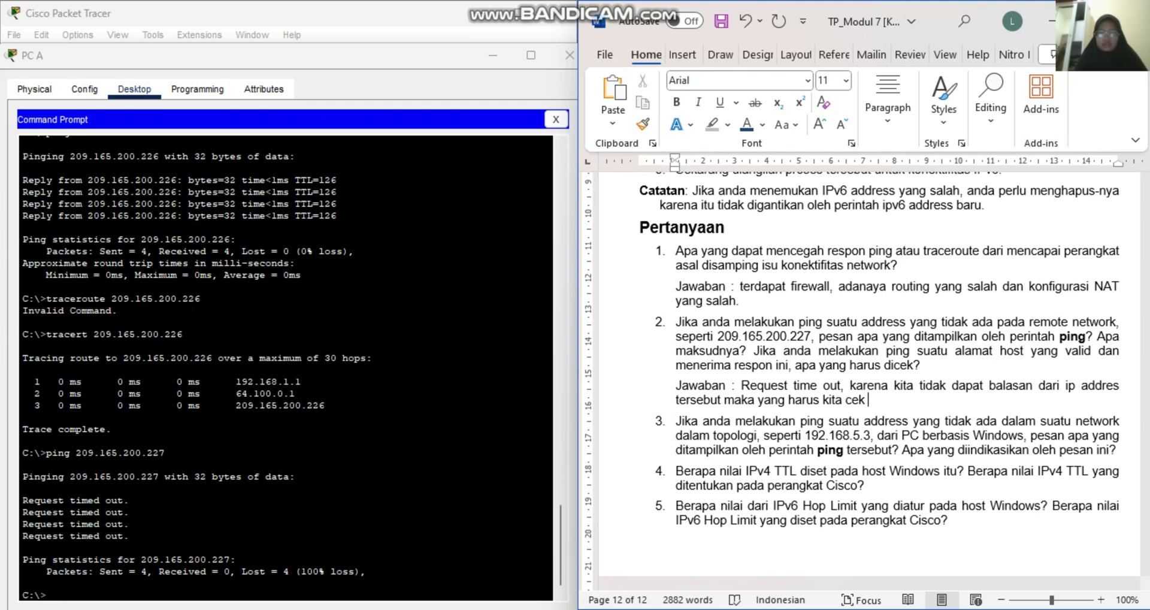
pyautogui.write(' adalah fire')
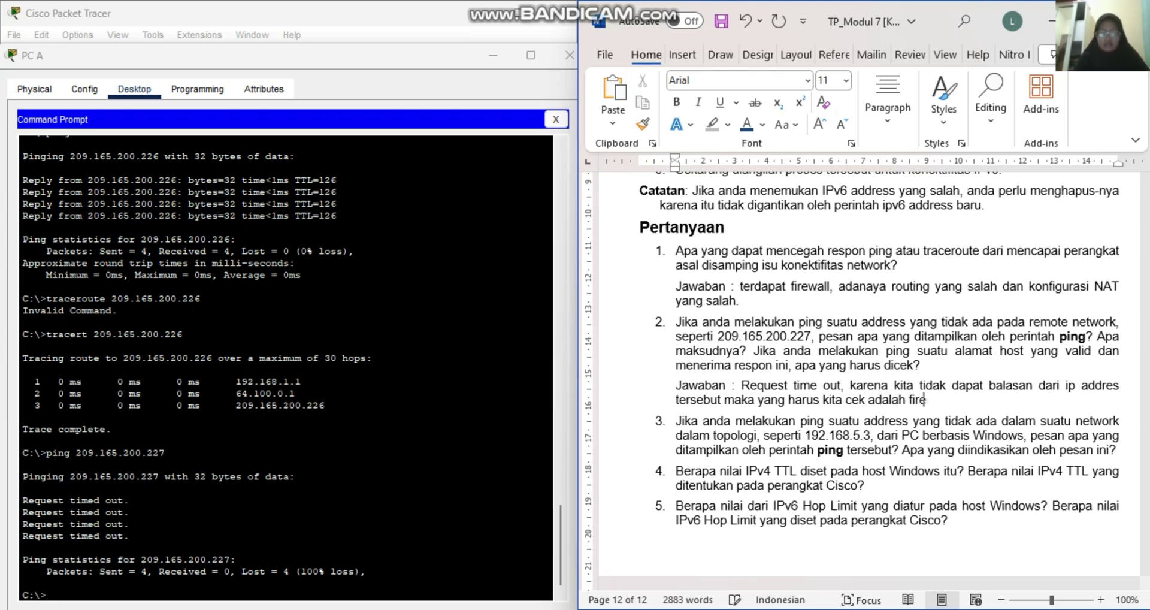
pyautogui.write('wallnya.')
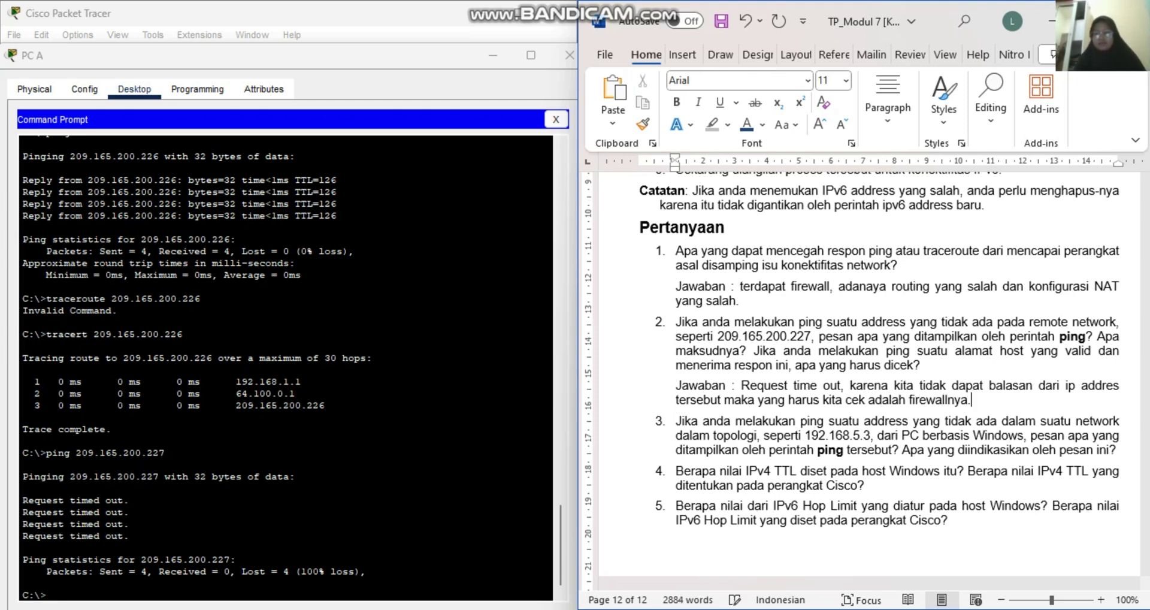
# Copy the address 192.168.5.3 from Pertanyaan question 3 and ping it from PC A's Command Prompt.
pyautogui.scroll(-3, 851, 378)
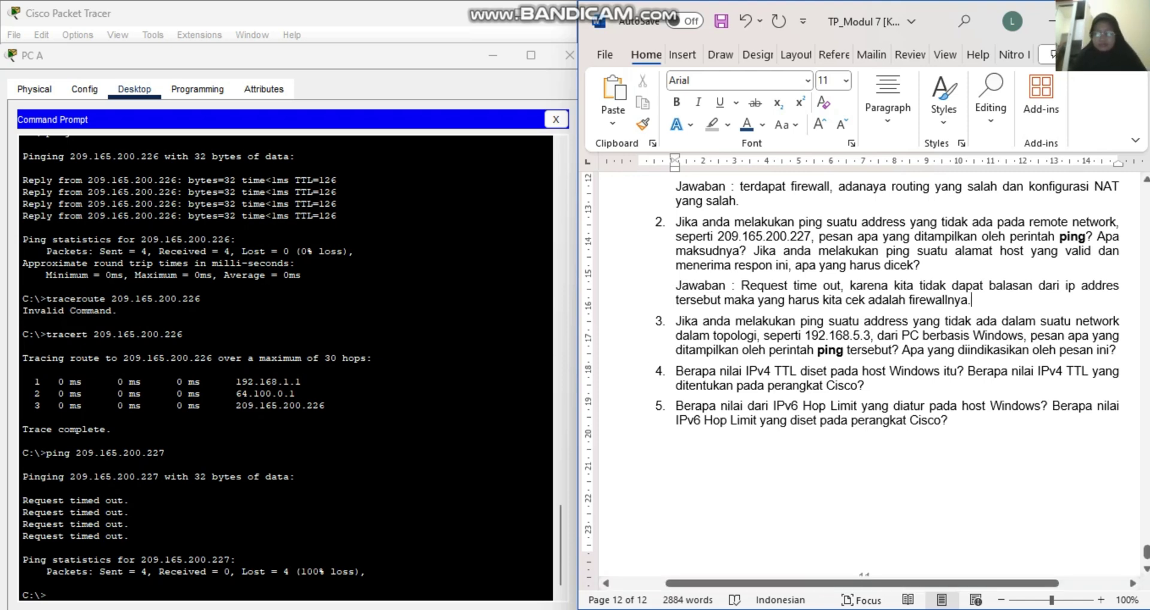
pyautogui.moveTo(804, 336); pyautogui.dragTo(870, 335)
pyautogui.press('super+c')
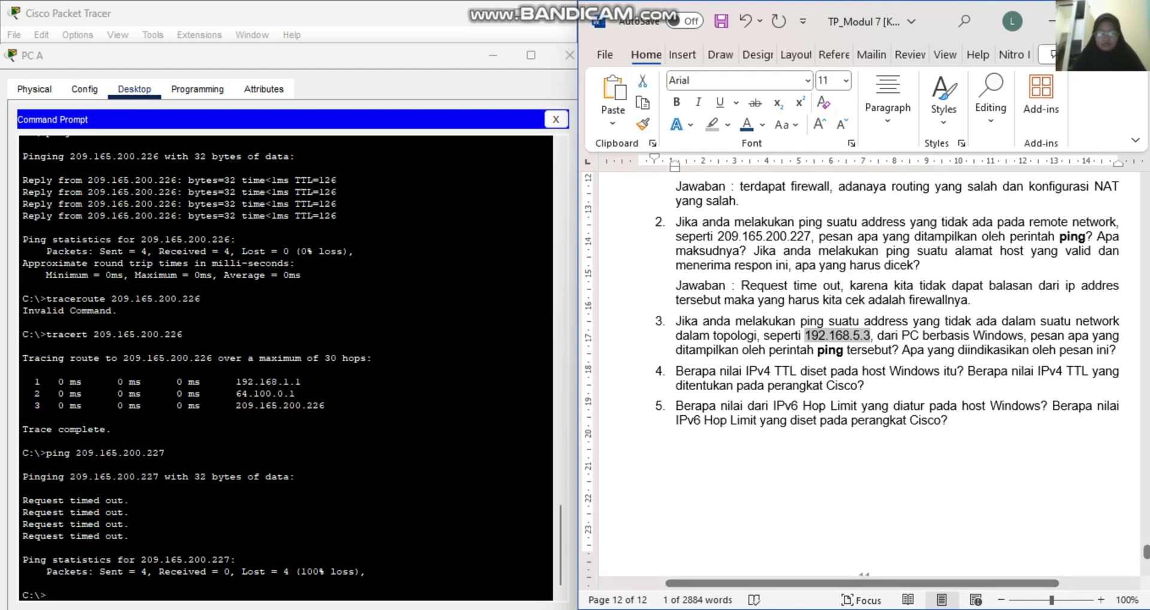
pyautogui.hotkey('alt', 'Tab')
pyautogui.write('ping')
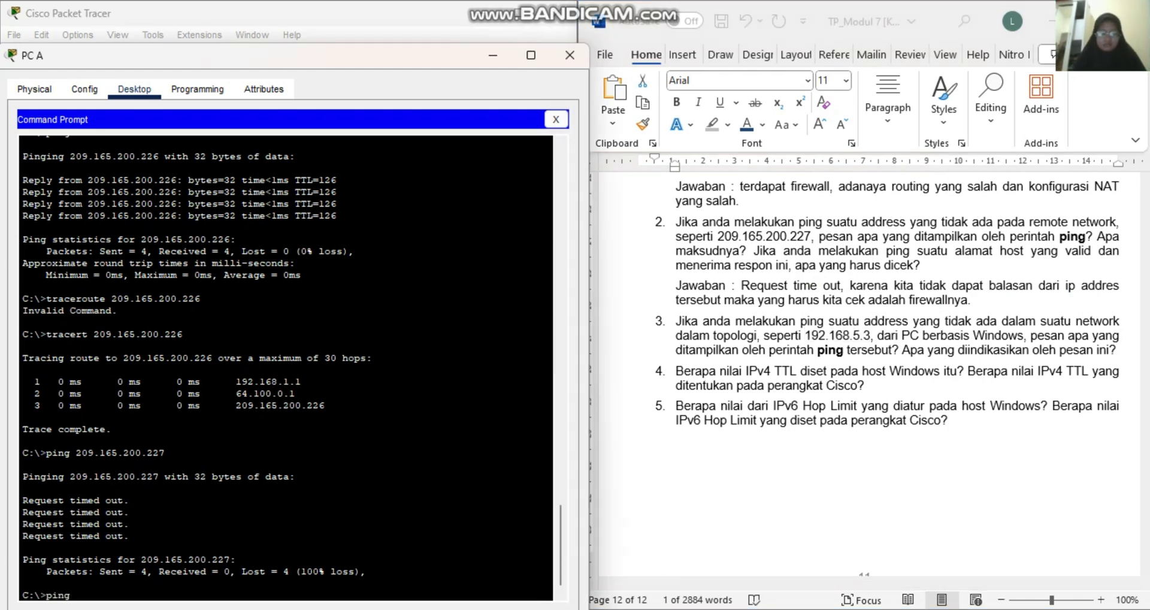
pyautogui.write(' 192.168.5.3')
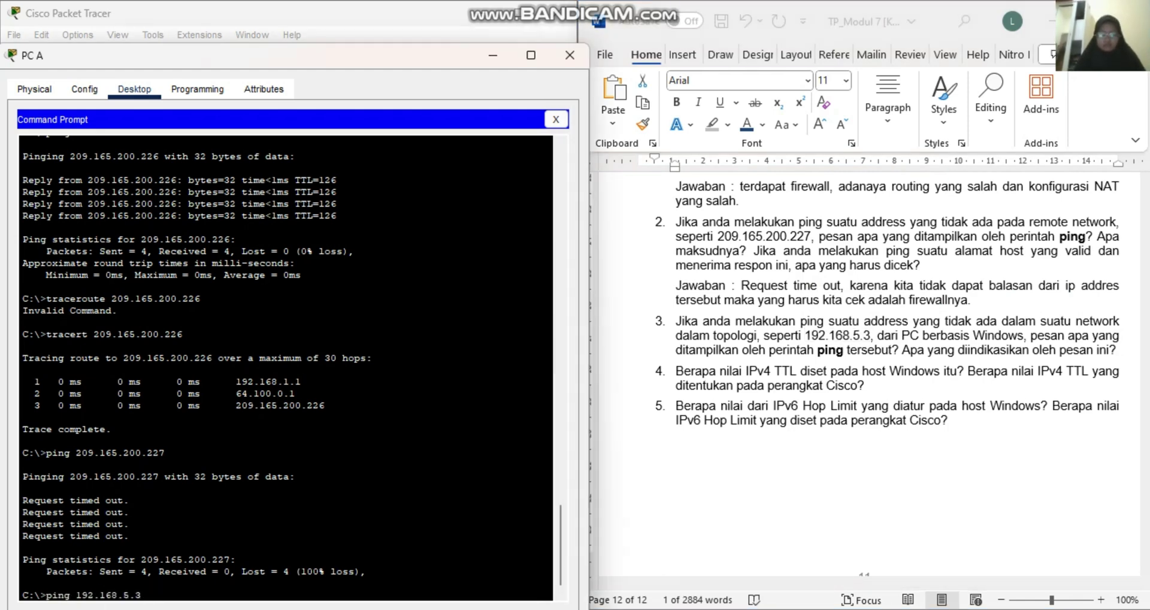
pyautogui.press('Return')
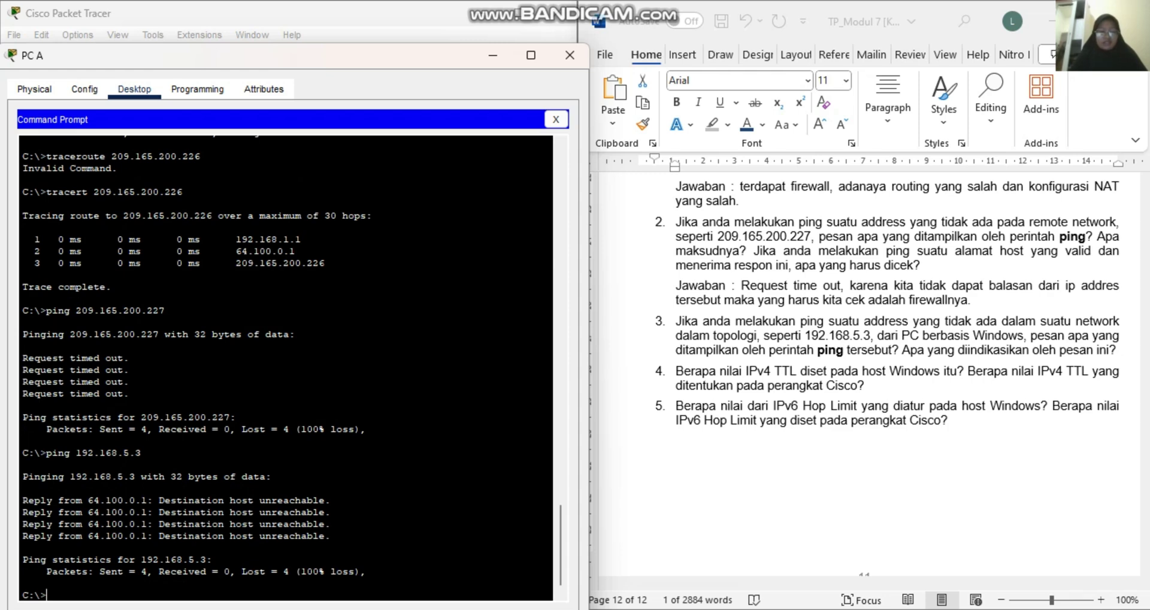
# Try to copy the text "Destination host unreachable" from the first reply in PC A's ping output.
pyautogui.moveTo(158, 500); pyautogui.dragTo(331, 500)
pyautogui.press('Return')
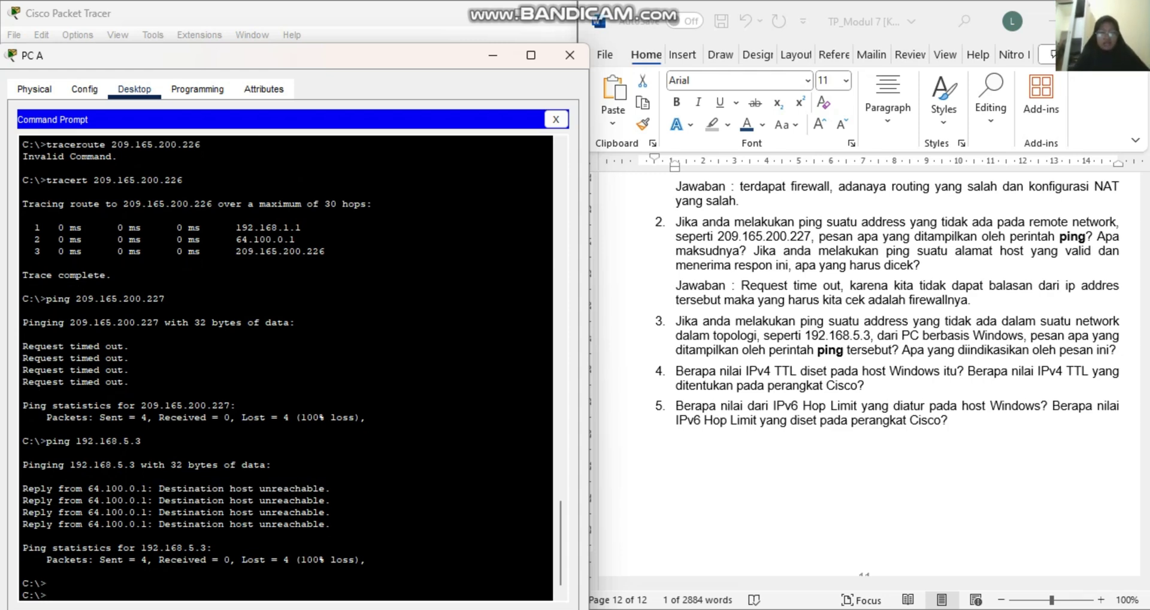
pyautogui.moveTo(159, 488); pyautogui.dragTo(325, 488)
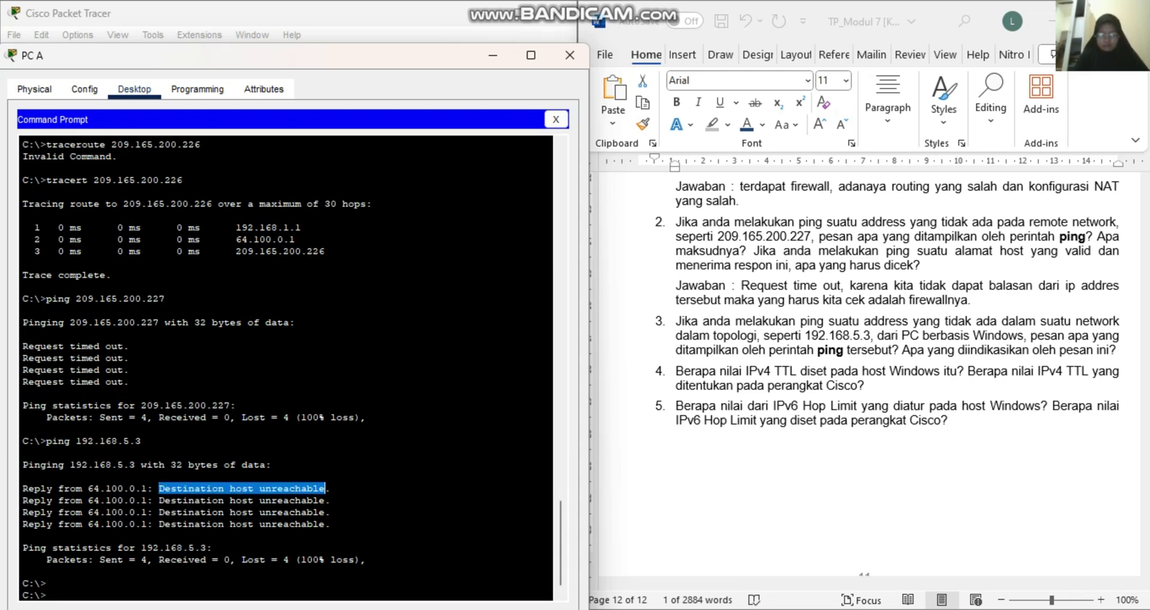
pyautogui.rightClick(323, 490)
pyautogui.click(350, 520)
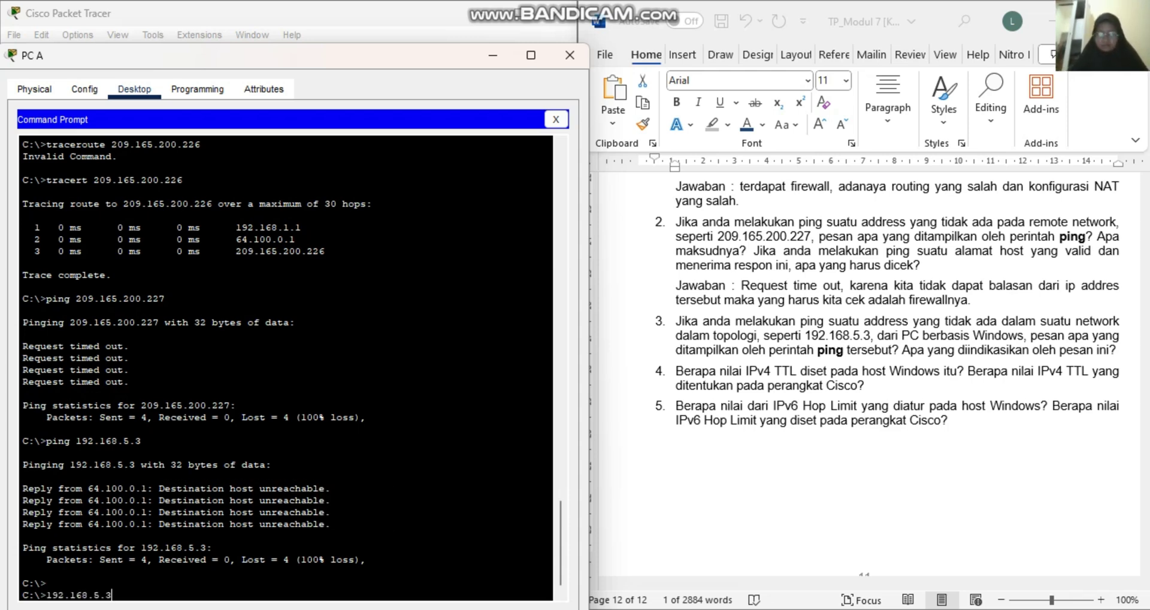
# Start an unnumbered answer line reading "Jawaban :" under Pertanyaan question 3 in the Word module.
pyautogui.click(1116, 350)
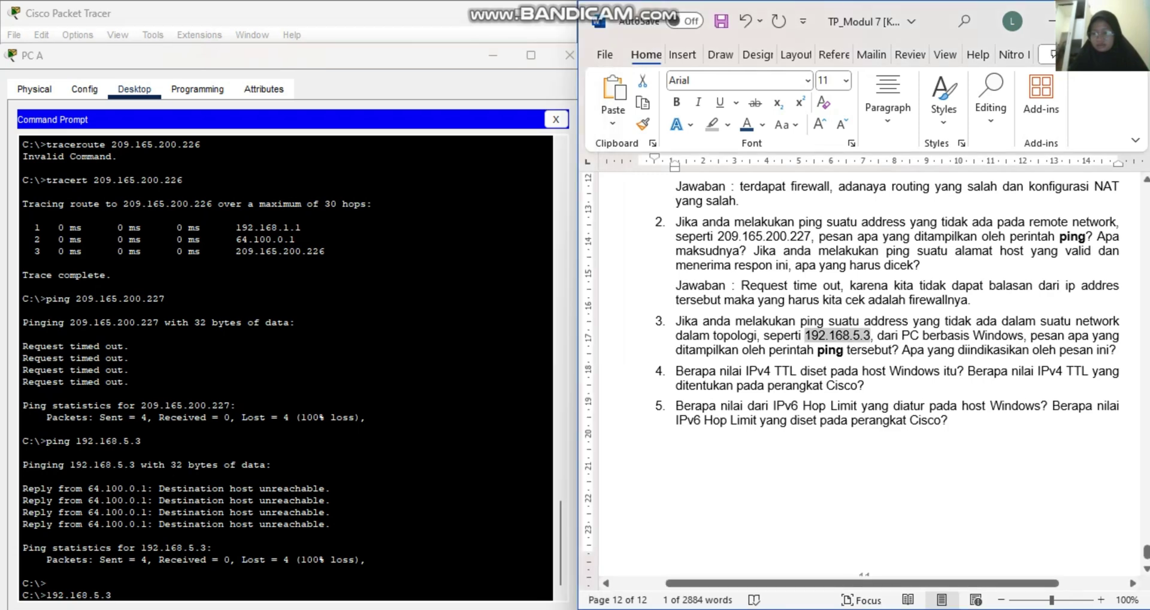
pyautogui.press('Return')
pyautogui.press('BackSpace')
pyautogui.write('ja')
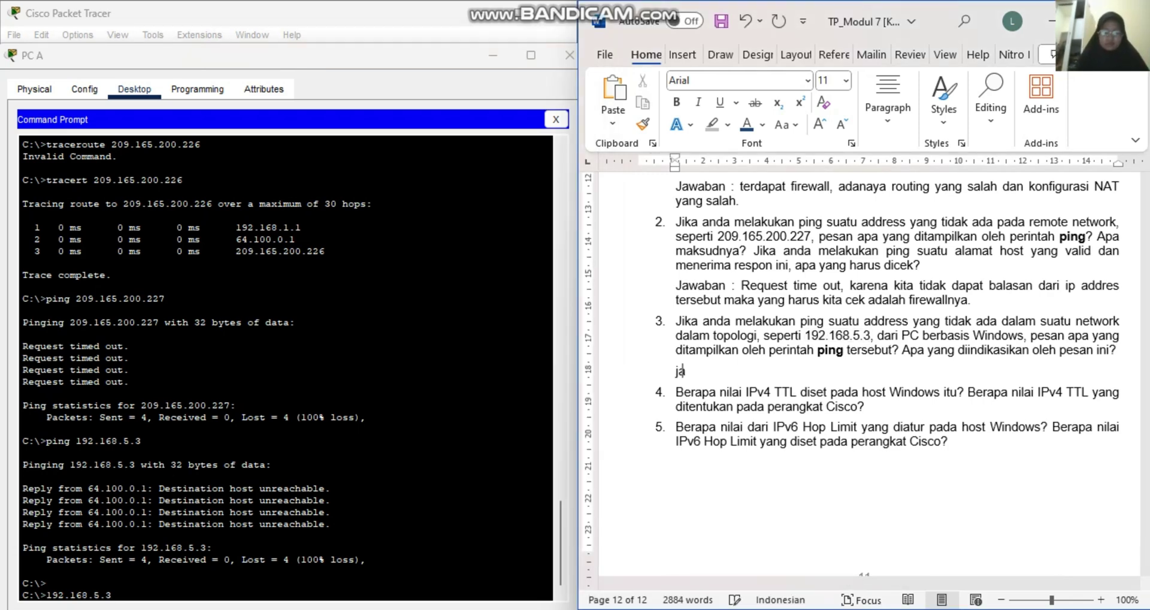
pyautogui.write('waban :')
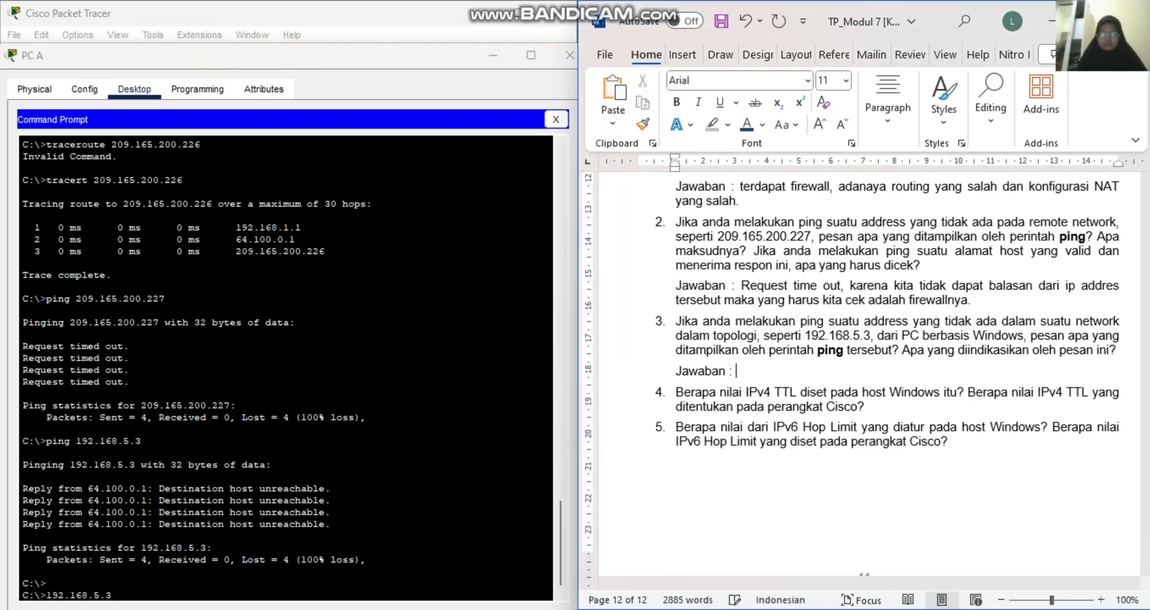
# Try to bring the reply text "Destination host unreachable" from PC A's ping output into question 3's answer by copying and pasting.
pyautogui.hotkey('ctrl', 'v')
pyautogui.press('BackSpace')
pyautogui.press('BackSpace')
pyautogui.press('BackSpace')
pyautogui.press('BackSpace')
pyautogui.press('BackSpace')
pyautogui.press('BackSpace')
pyautogui.press('BackSpace')
pyautogui.press('BackSpace')
pyautogui.press('BackSpace')
pyautogui.press('BackSpace')
pyautogui.press('BackSpace')
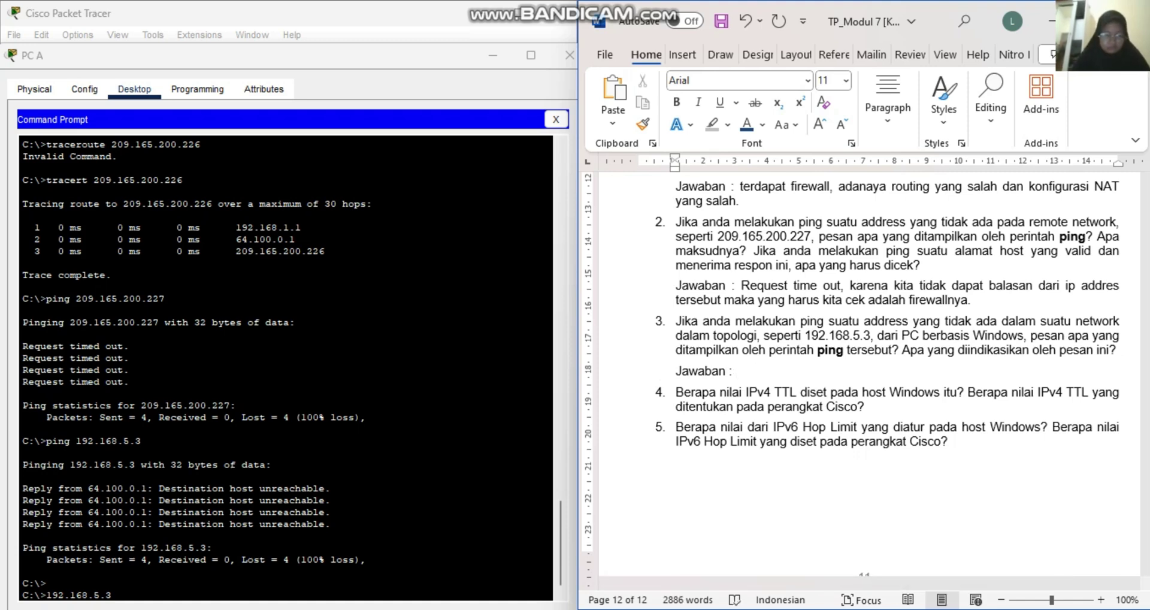
pyautogui.moveTo(158, 488); pyautogui.dragTo(325, 488)
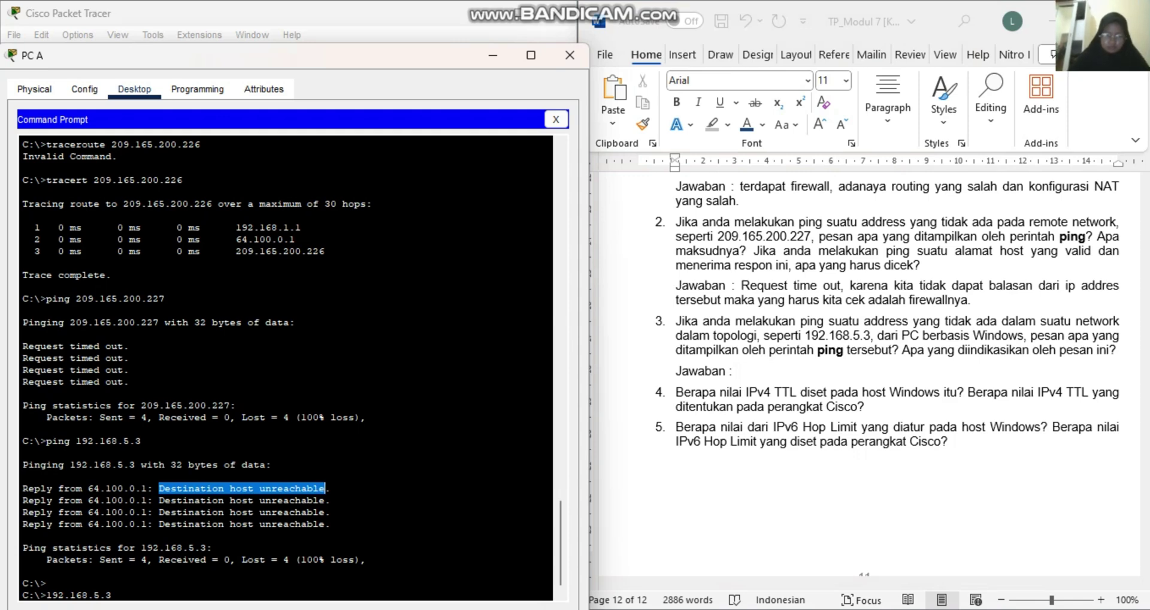
pyautogui.rightClick(316, 490)
pyautogui.click(352, 520)
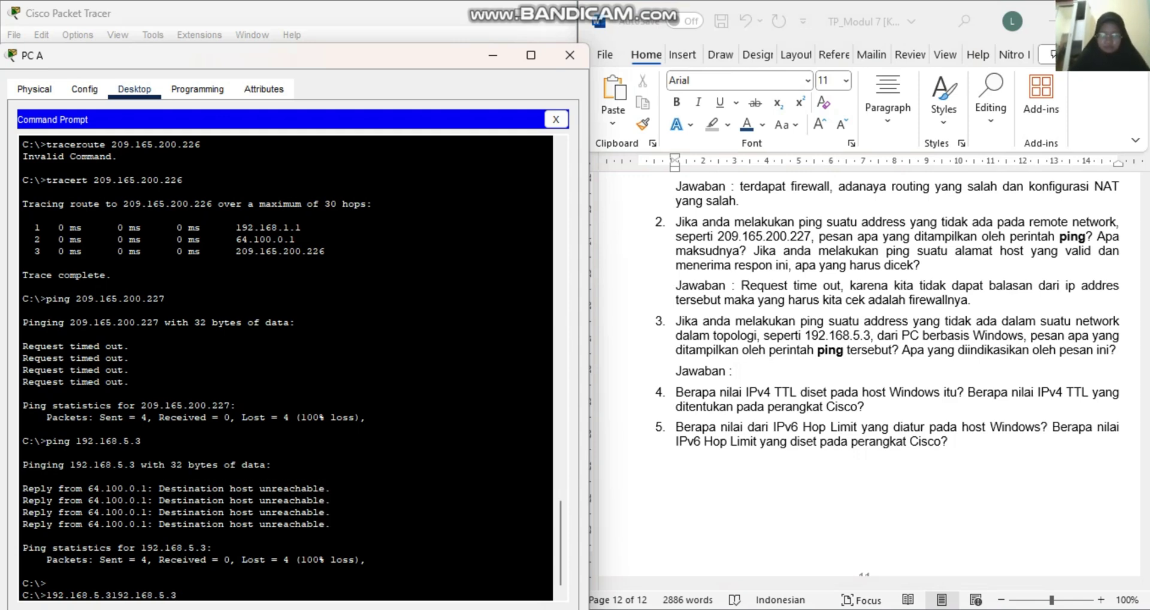
pyautogui.click(737, 370)
pyautogui.hotkey('ctrl', 'v')
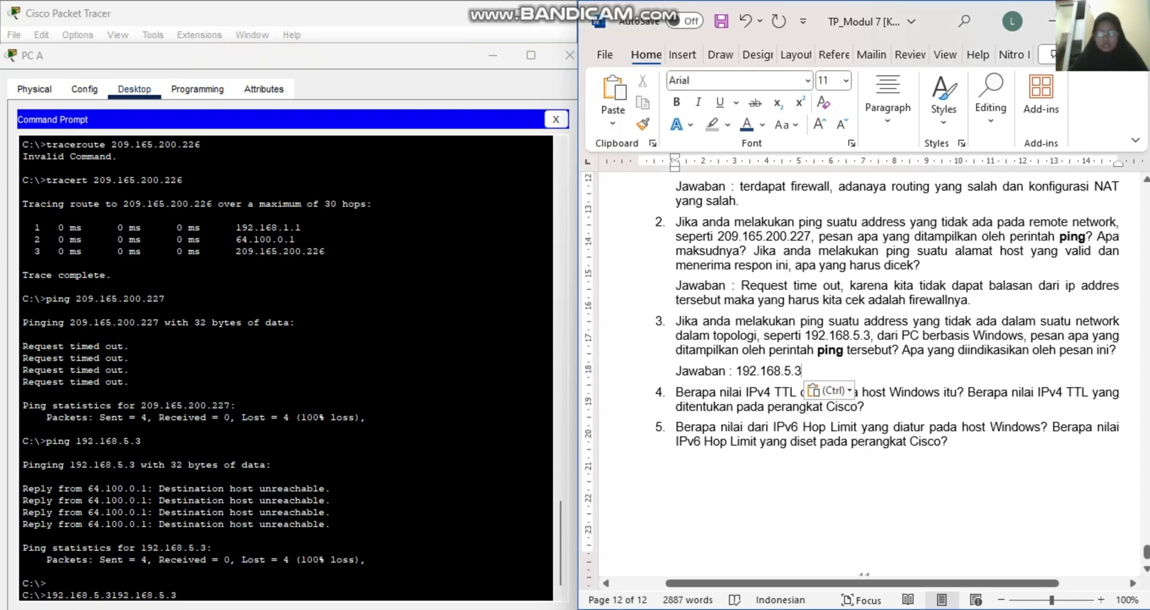
pyautogui.press('BackSpace')
pyautogui.press('BackSpace')
pyautogui.press('BackSpace')
pyautogui.press('BackSpace')
pyautogui.press('BackSpace')
pyautogui.press('BackSpace')
pyautogui.press('BackSpace')
pyautogui.press('BackSpace')
pyautogui.press('BackSpace')
pyautogui.press('BackSpace')
pyautogui.press('BackSpace')
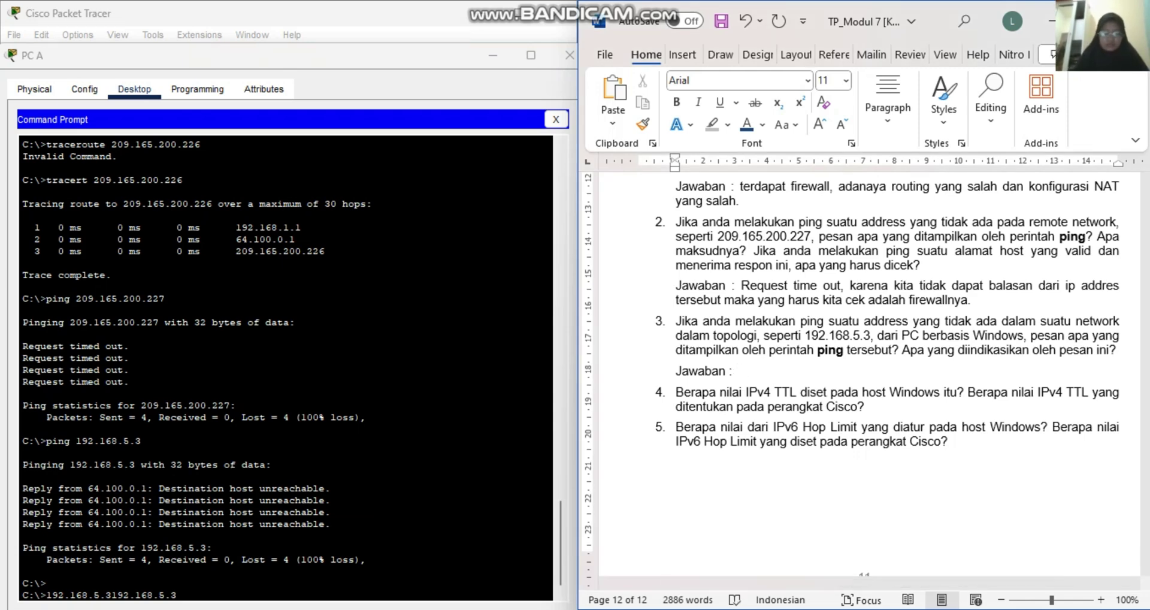
# Write "Destination host uncreable." as question 3's answer after "Jawaban :".
pyautogui.write('Destinatio')
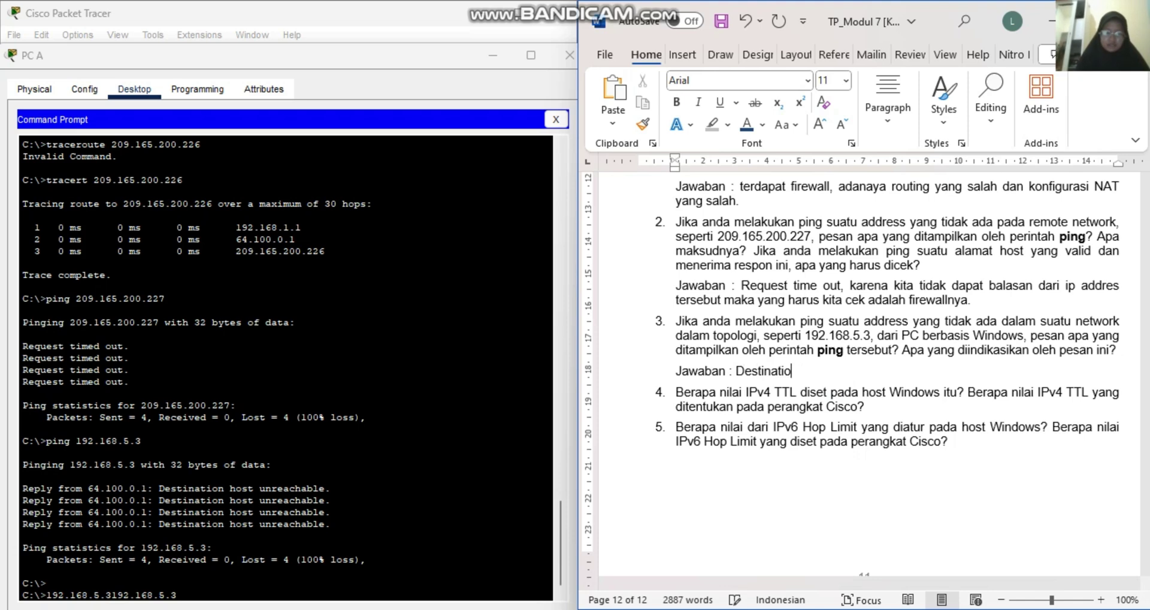
pyautogui.write('n host uncreable')
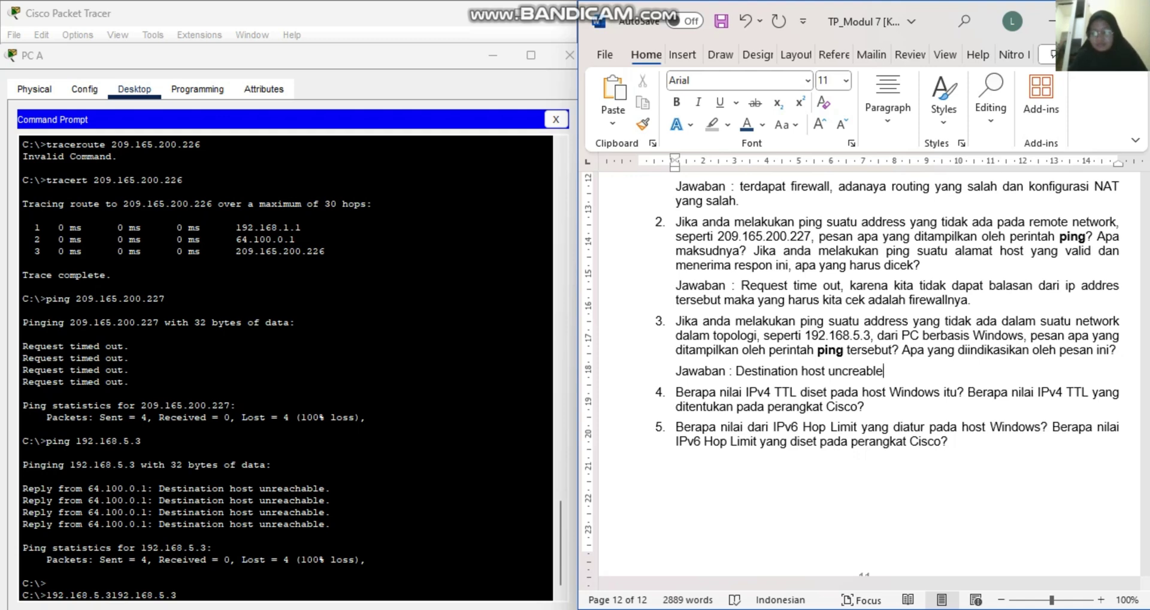
pyautogui.write('.')
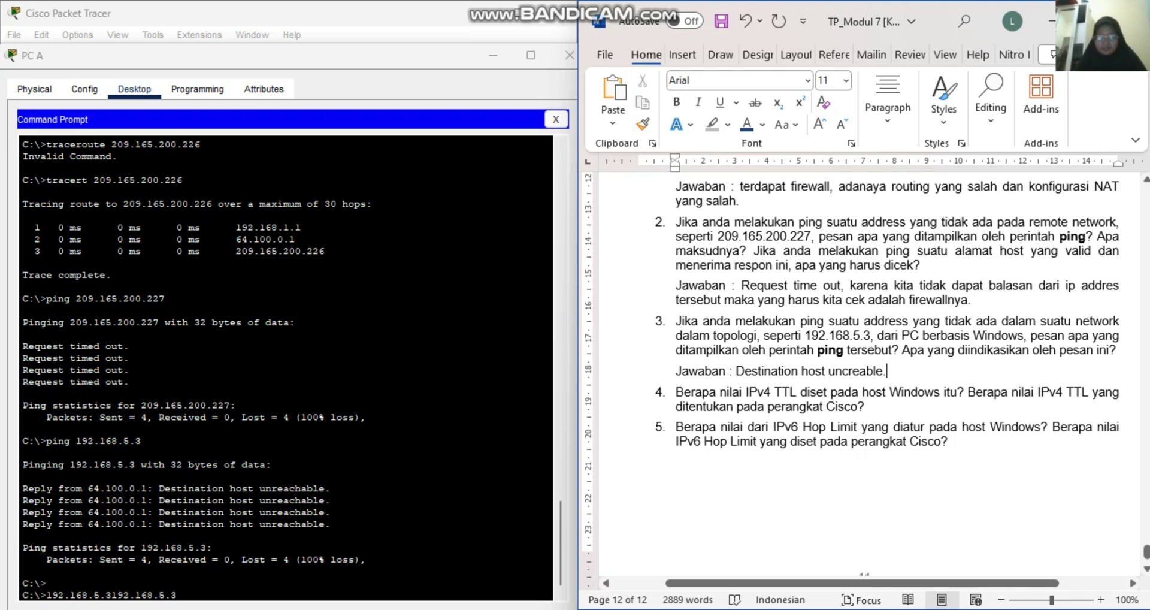
# Extend question 3's answer with "pada pesan error reinndikasi bahwasannya pesan tidak menemukan jalur ke alamat yang di tuju".
pyautogui.write('pa')
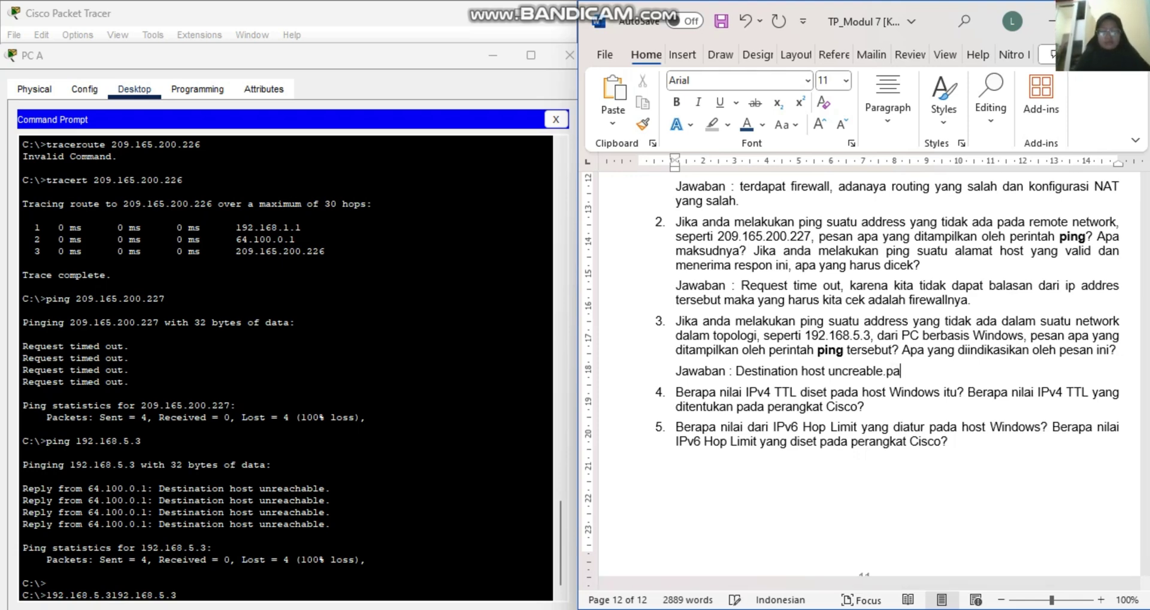
pyautogui.write('da pesan e')
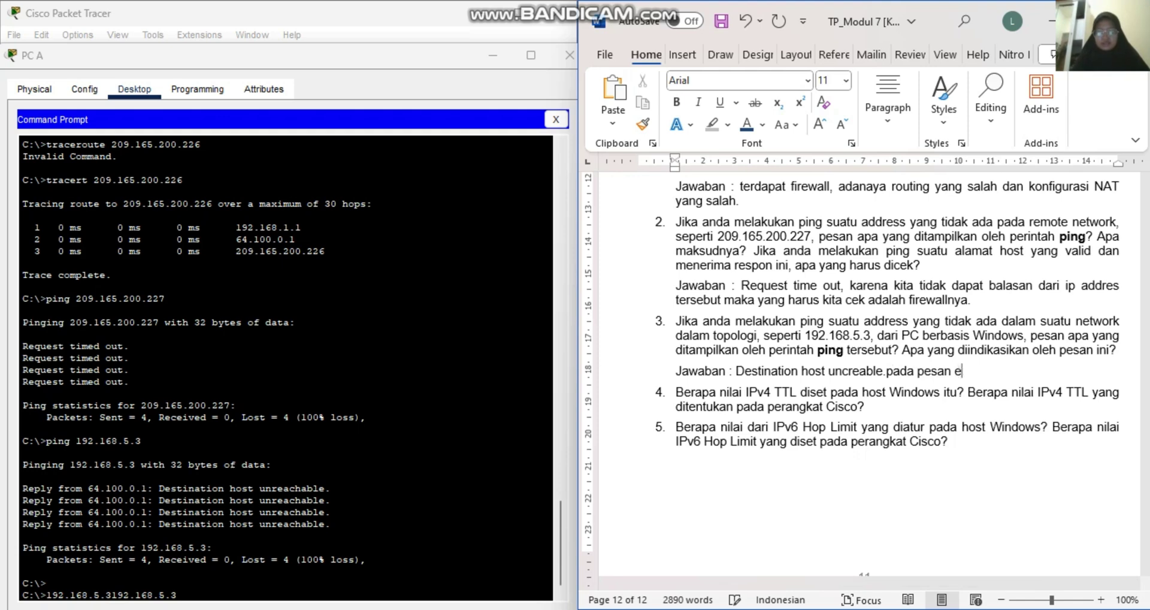
pyautogui.write('rror rein')
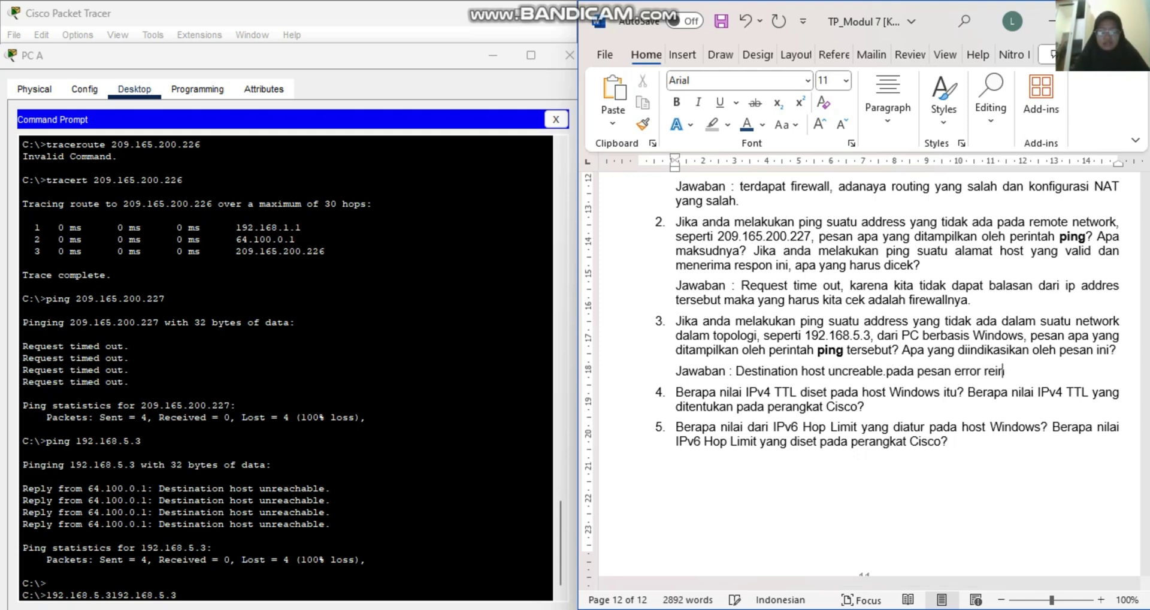
pyautogui.write('ndikasi bah')
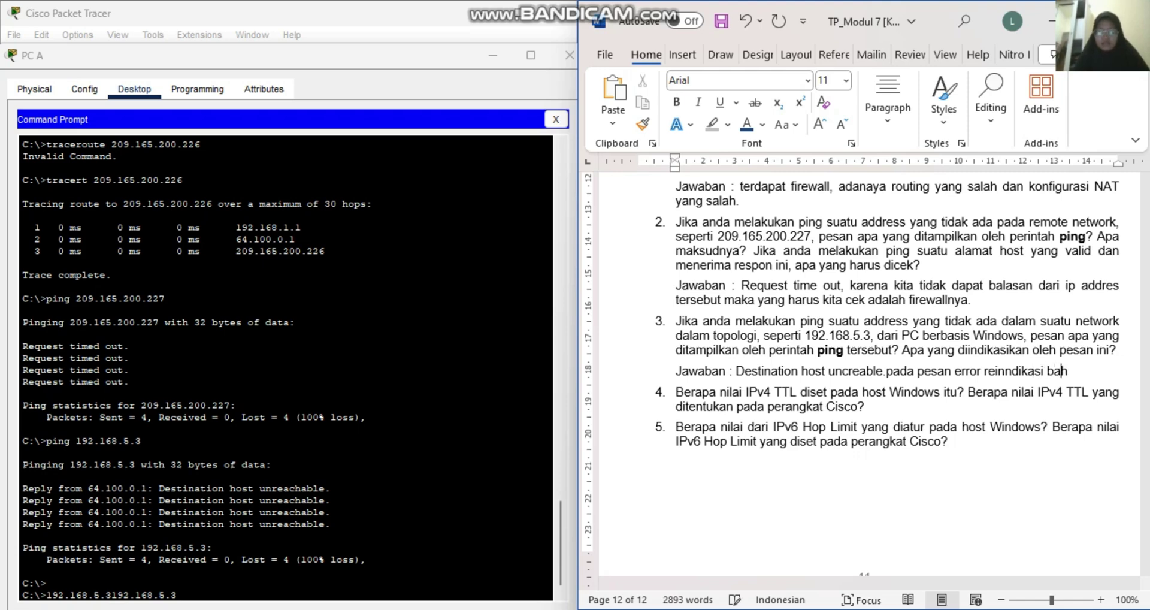
pyautogui.write('wasannya p')
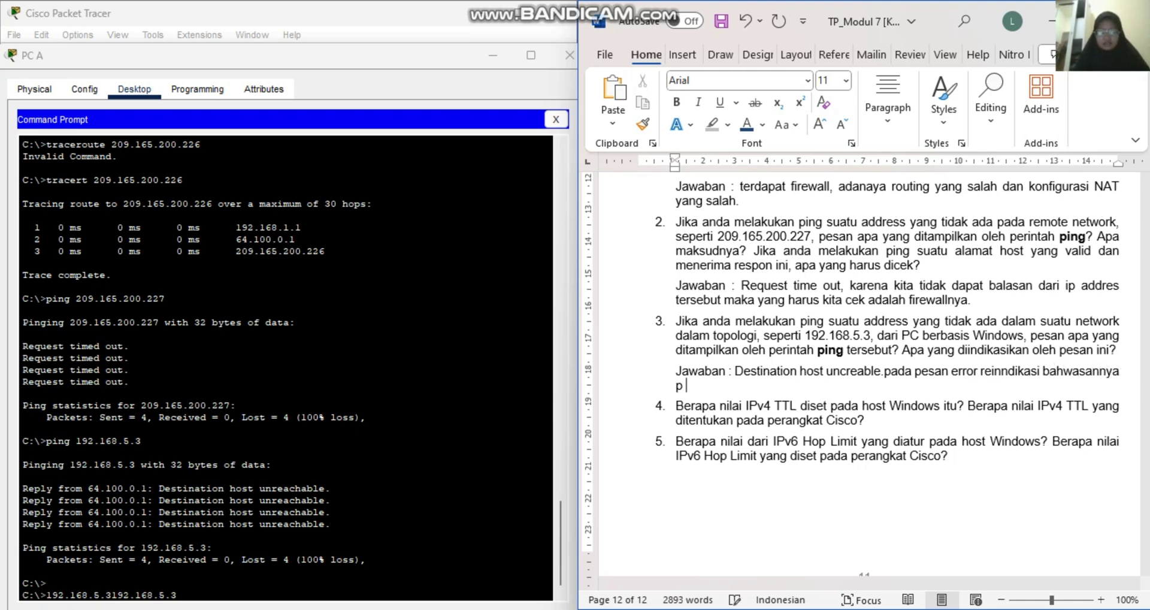
pyautogui.write('esan tidak')
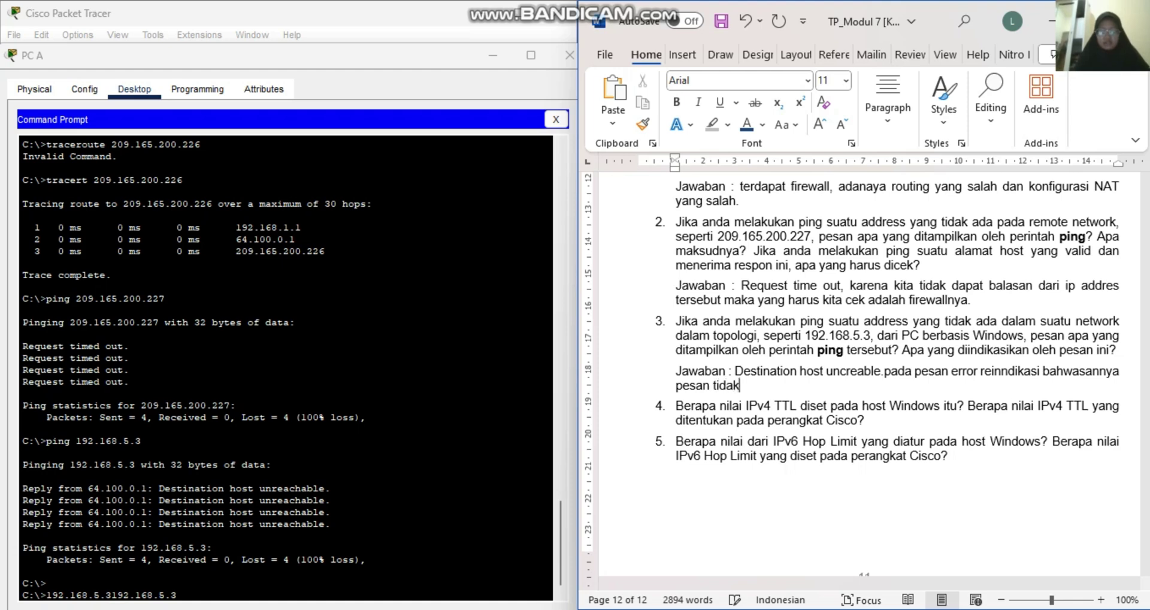
pyautogui.write(' menemukan')
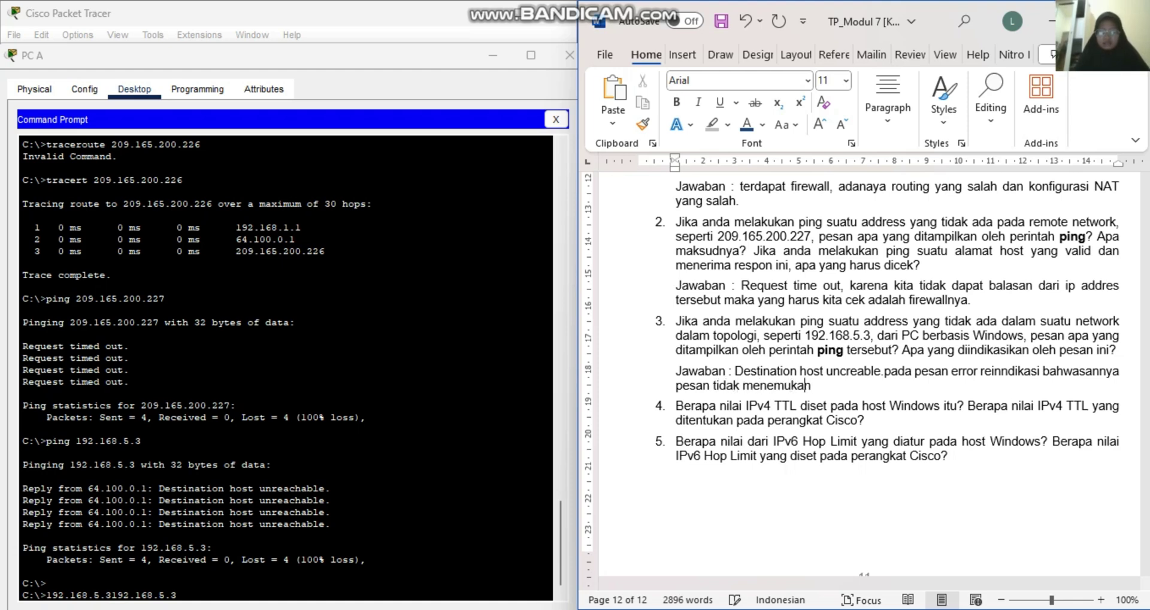
pyautogui.write(' jalur ke ala')
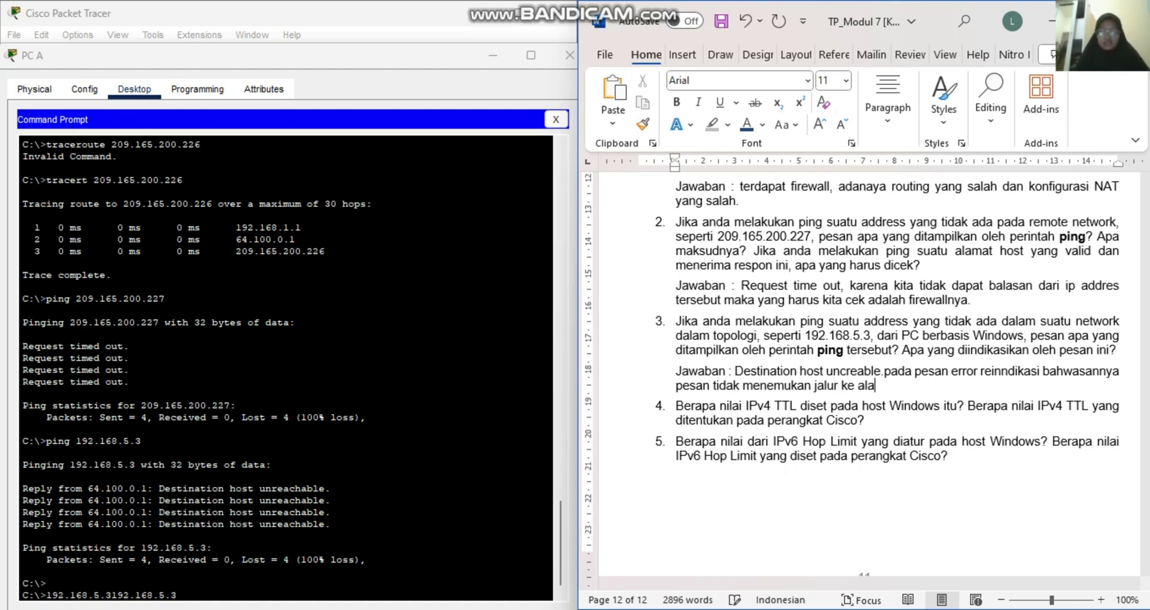
pyautogui.write('mat yang di tu')
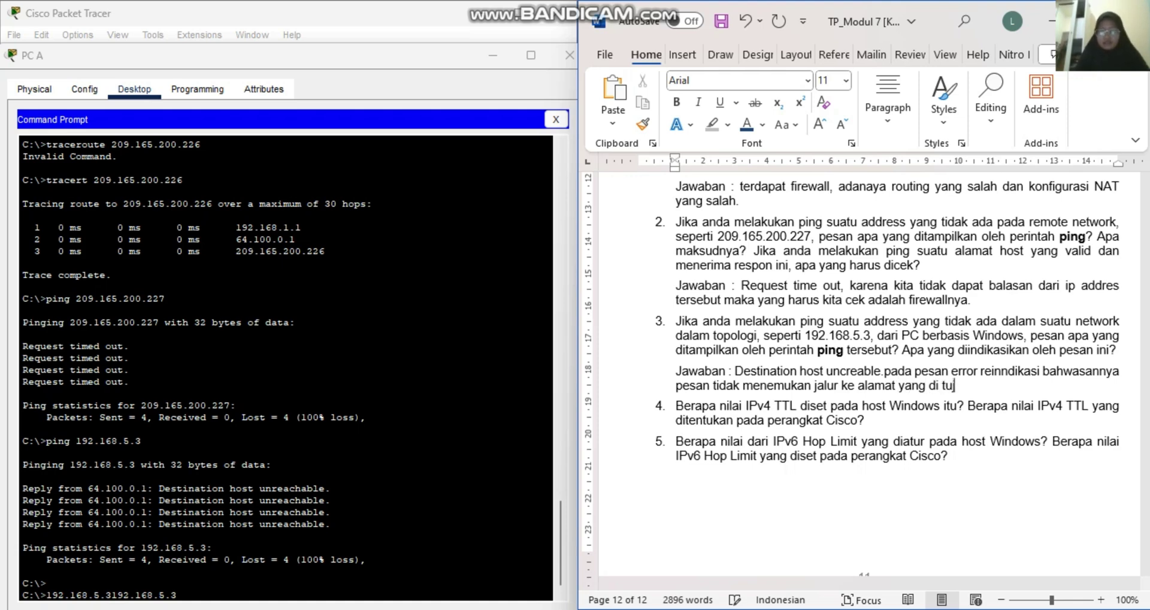
pyautogui.write('ju')
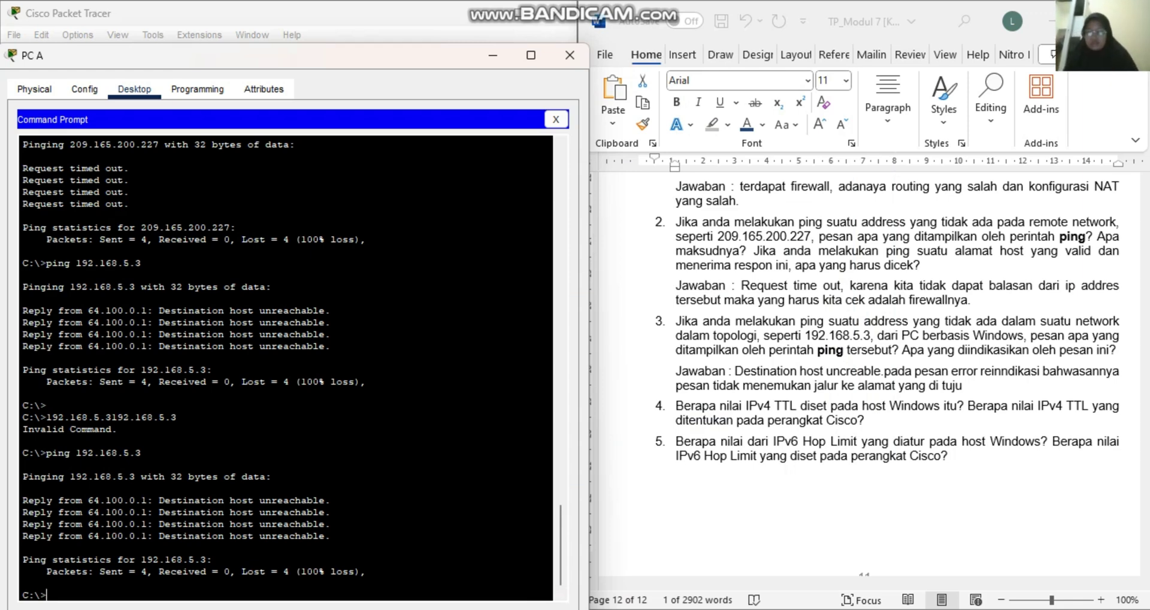
# Start an unnumbered answer line beginning with "Jawaban" under Pertanyaan question 4 in the Word module.
pyautogui.click(865, 420)
pyautogui.press('Return')
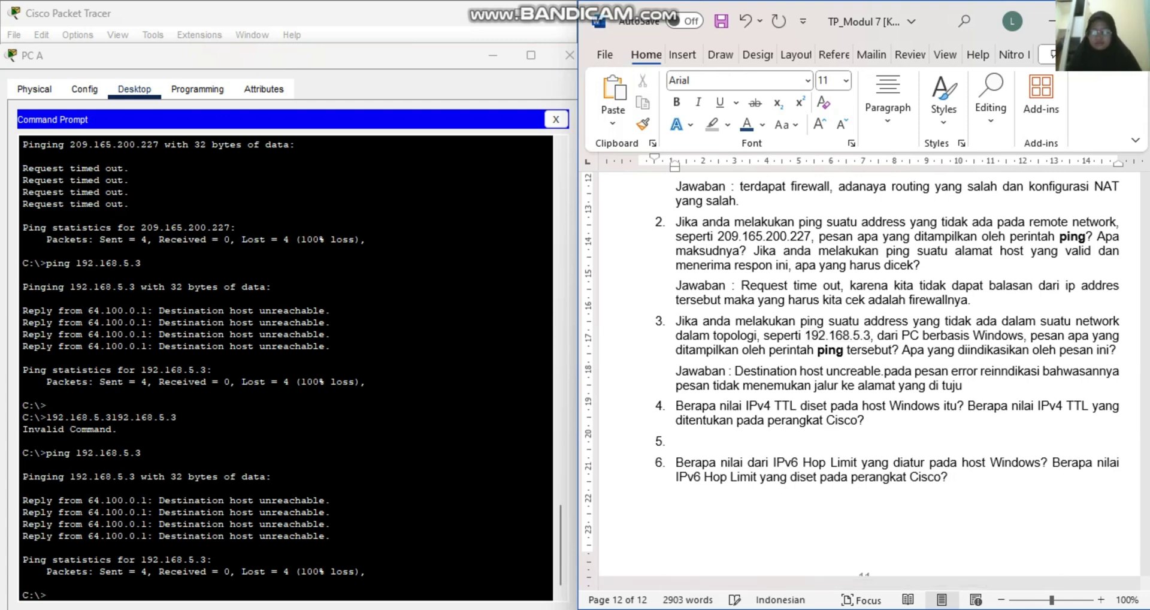
pyautogui.press('BackSpace')
pyautogui.write('Jawaban ')
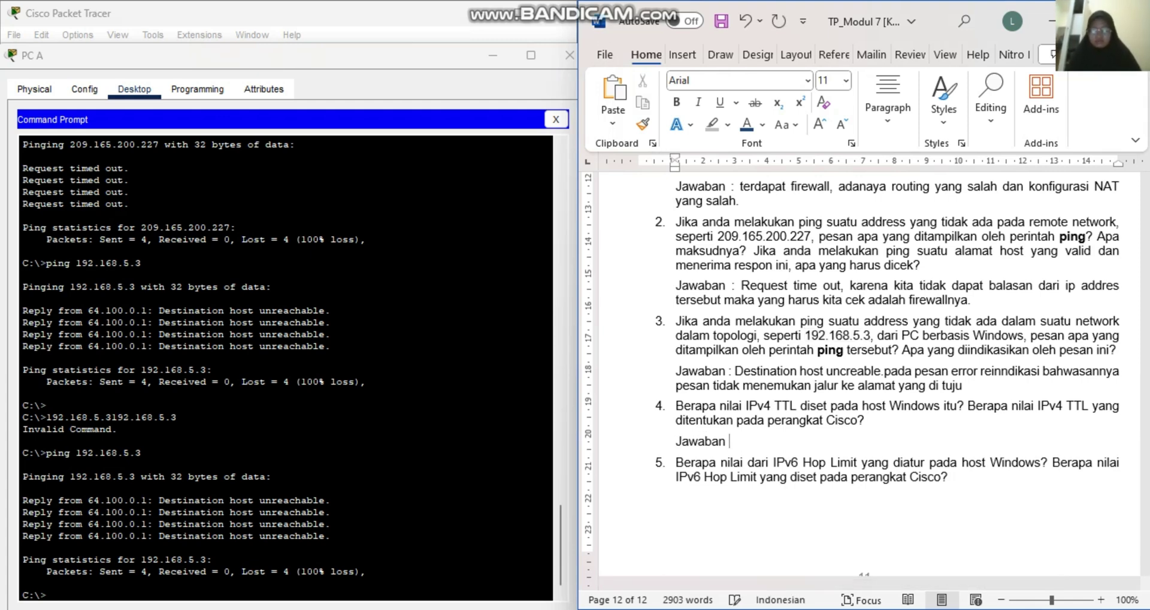
# Continue question 4's answer line with ": nilai yang tertera pada TTL ipv4 pada host windows adalah 128.".
pyautogui.write(': nila')
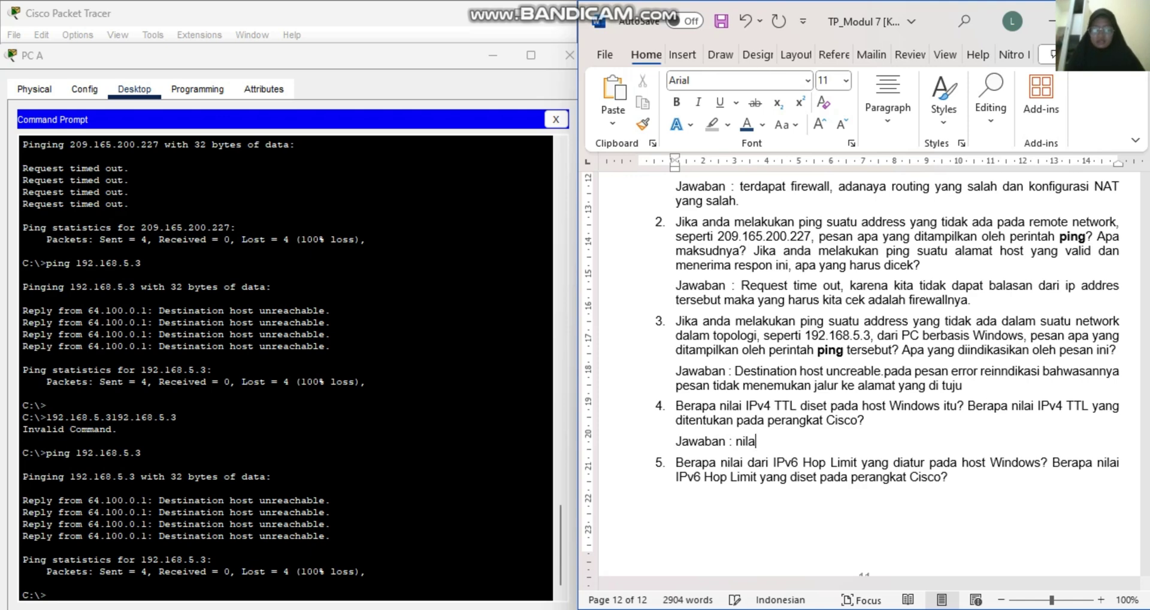
pyautogui.write('i yang')
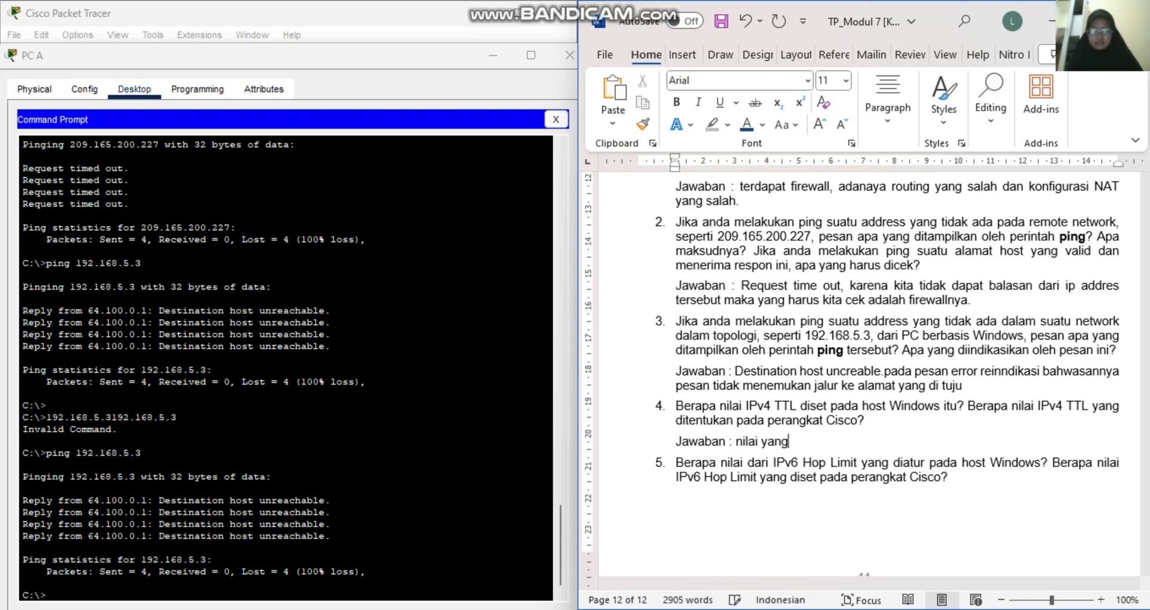
pyautogui.write(' tertera ')
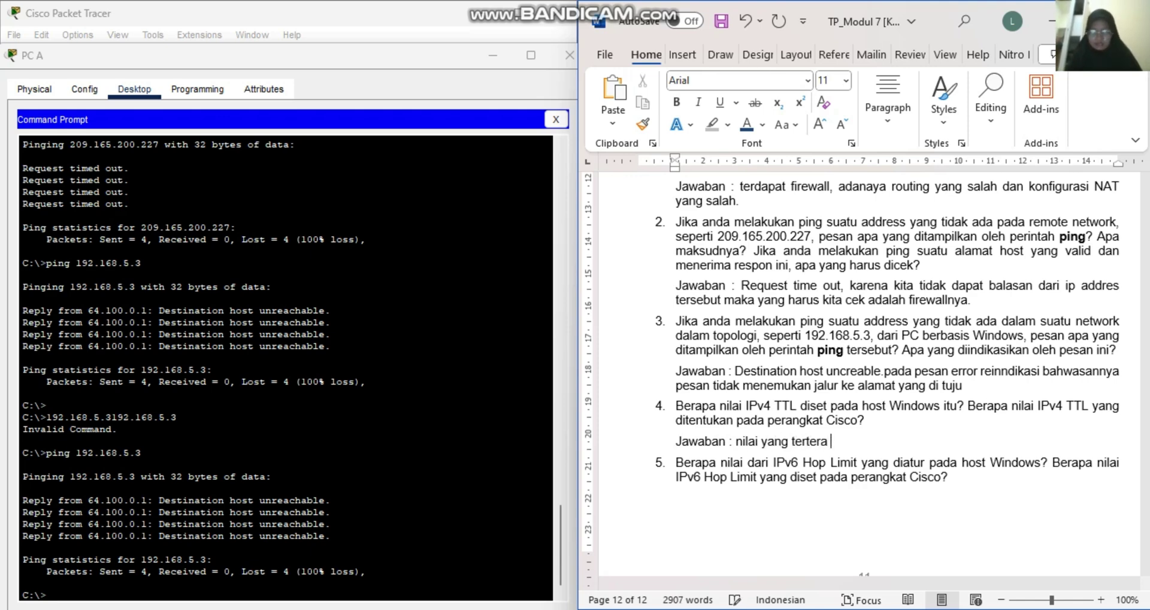
pyautogui.write('pada ip')
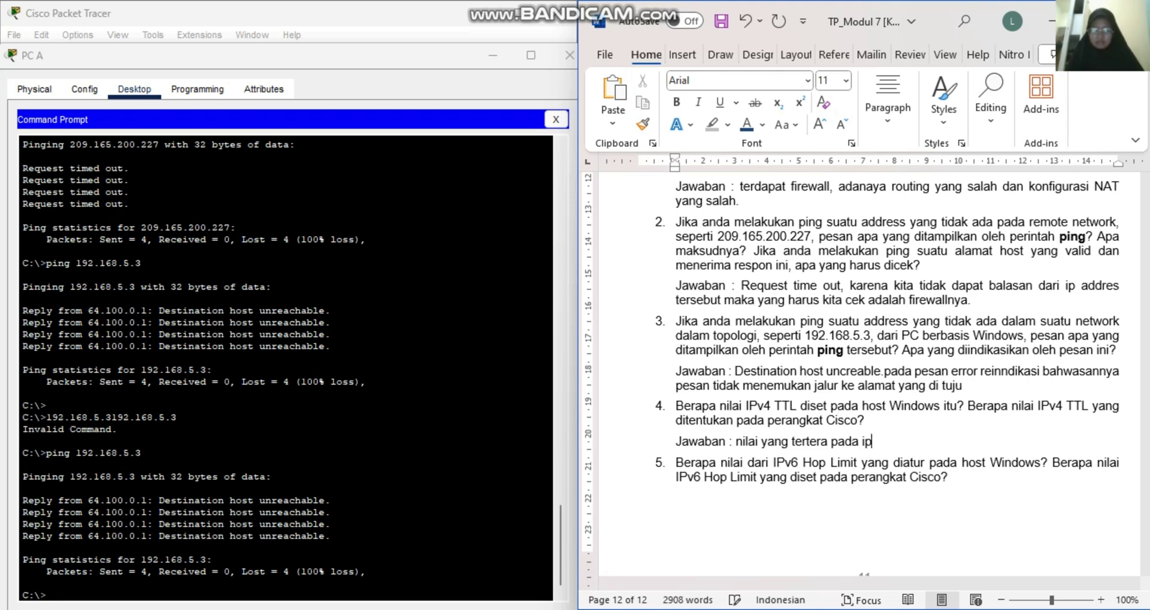
pyautogui.press('BackSpace')
pyautogui.press('BackSpace')
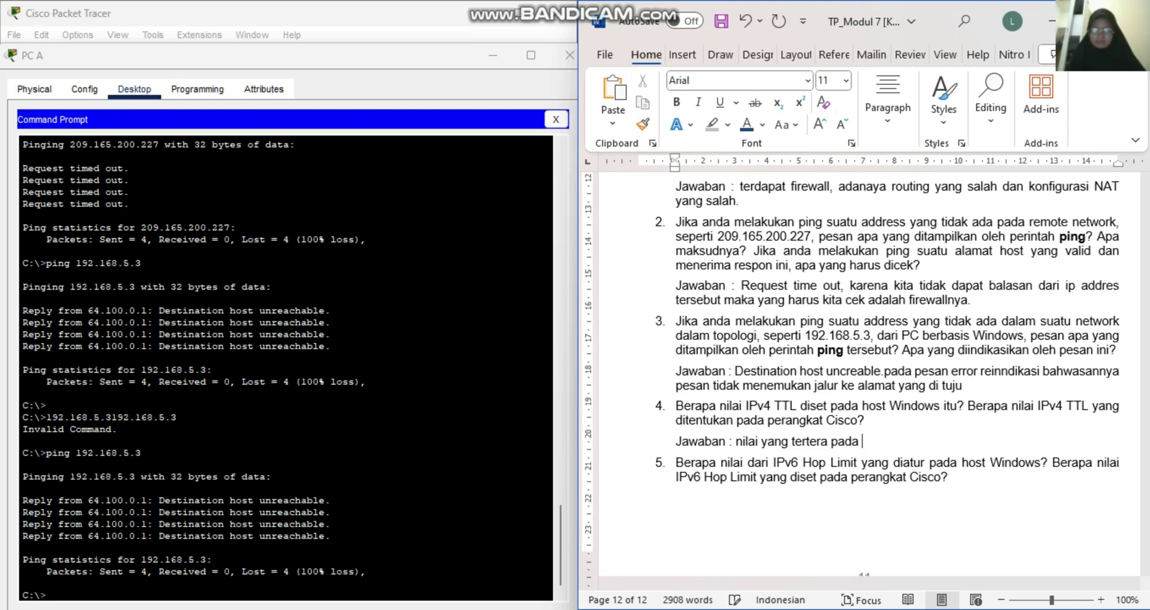
pyautogui.write('TTL ')
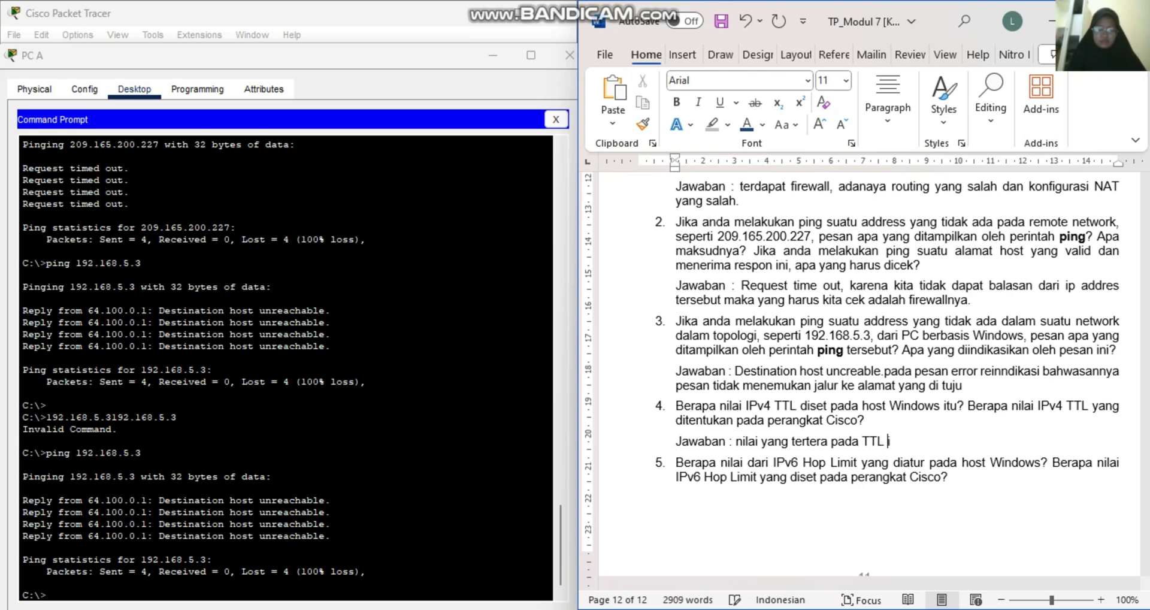
pyautogui.write('ipv4')
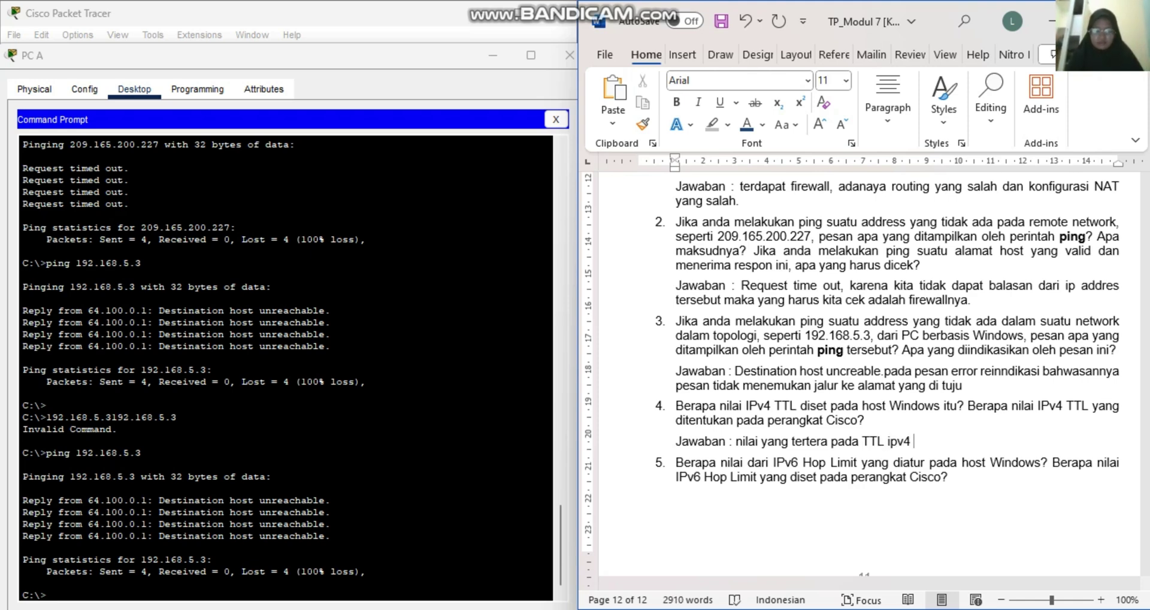
pyautogui.write(' pada host ')
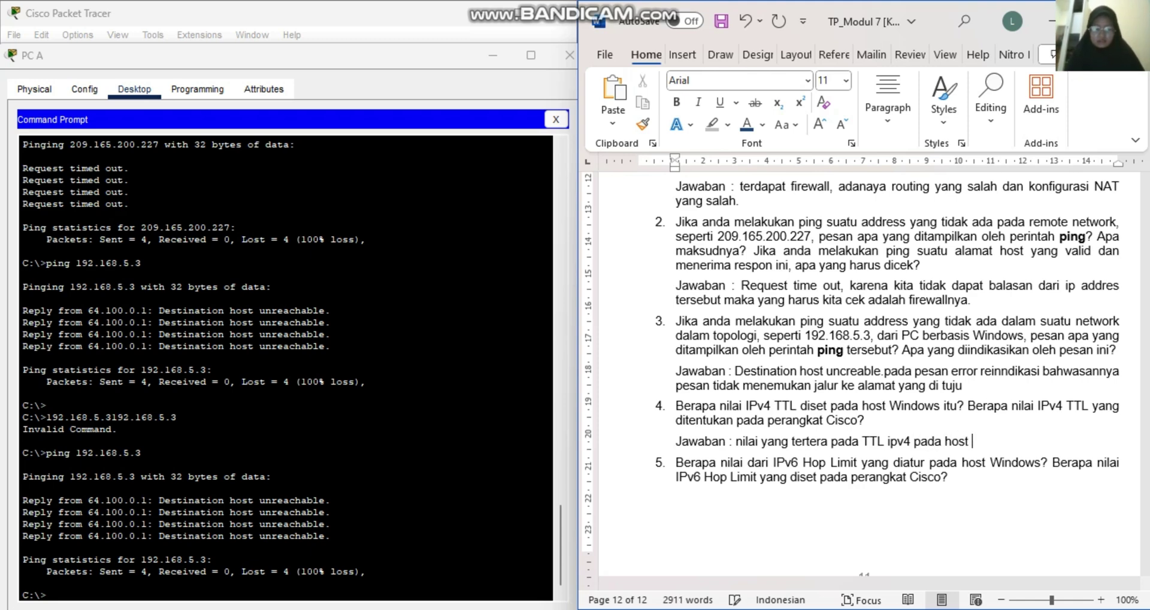
pyautogui.write('windows a')
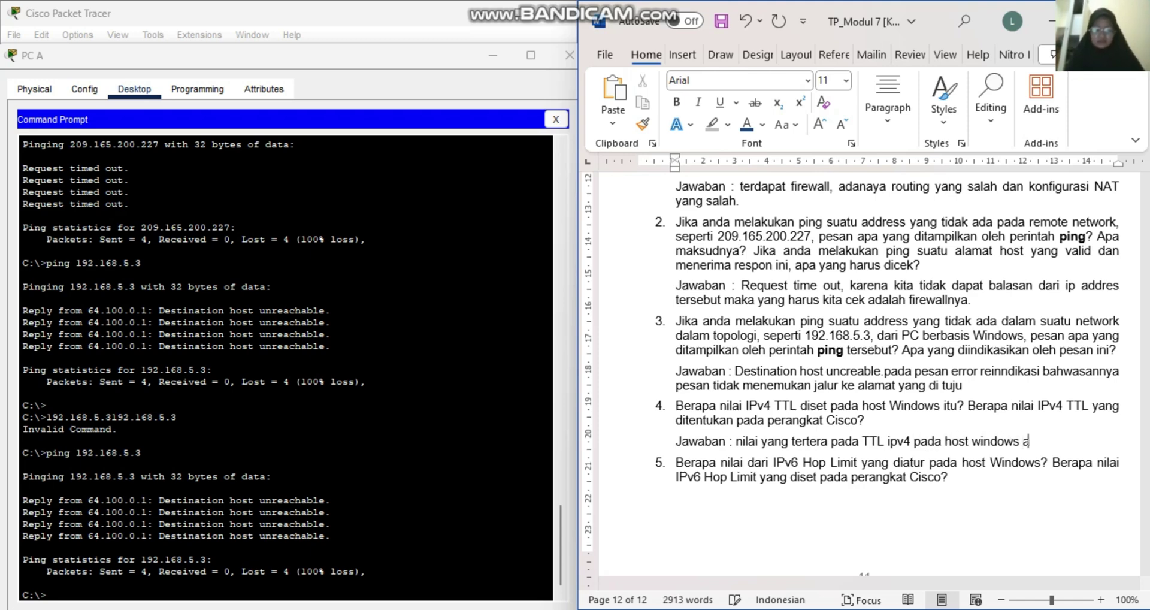
pyautogui.write('dalah 1')
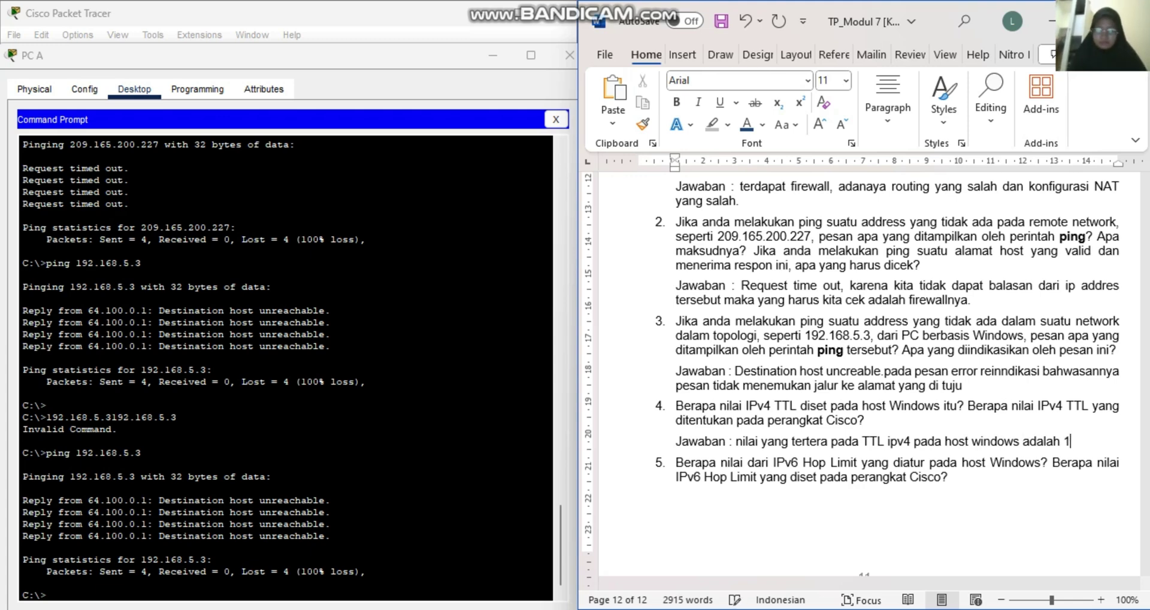
pyautogui.write('28.')
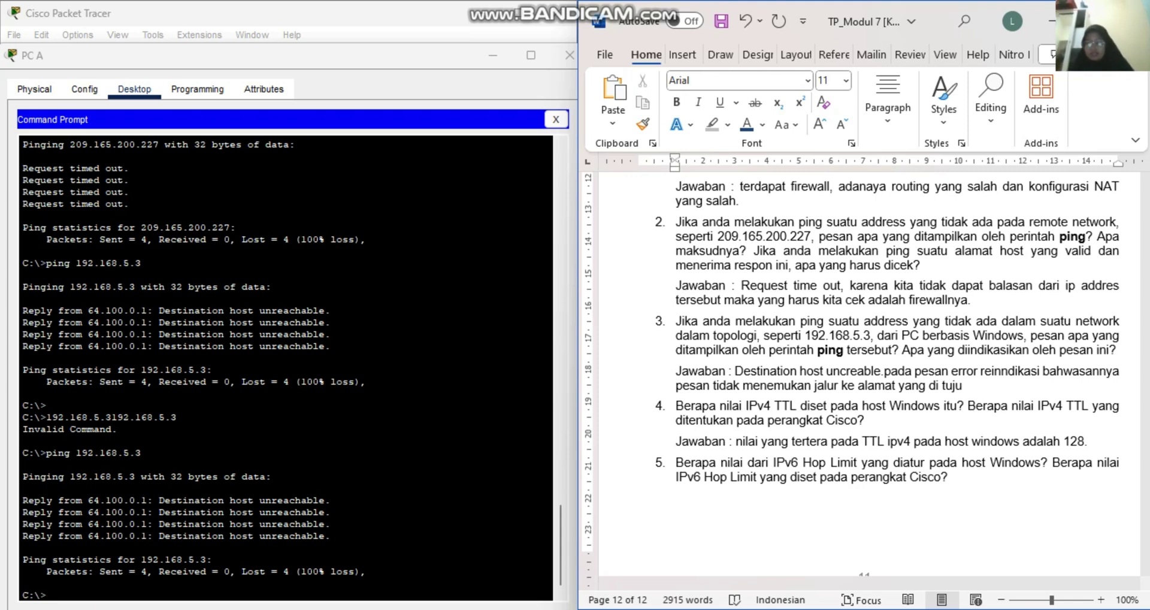
# Extend question 4's answer with the sentence "Dan untuk nilai ipv4 pada cisco adalah 225".
pyautogui.write(' Dan unyuk')
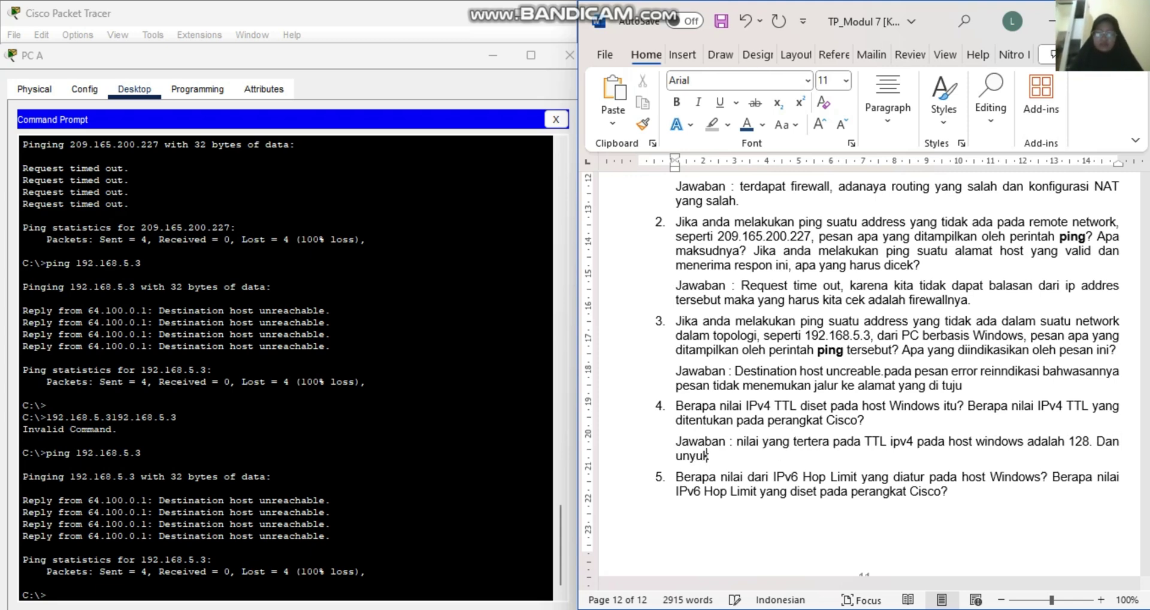
pyautogui.press('BackSpace')
pyautogui.press('BackSpace')
pyautogui.press('BackSpace')
pyautogui.press('BackSpace')
pyautogui.write('tukn')
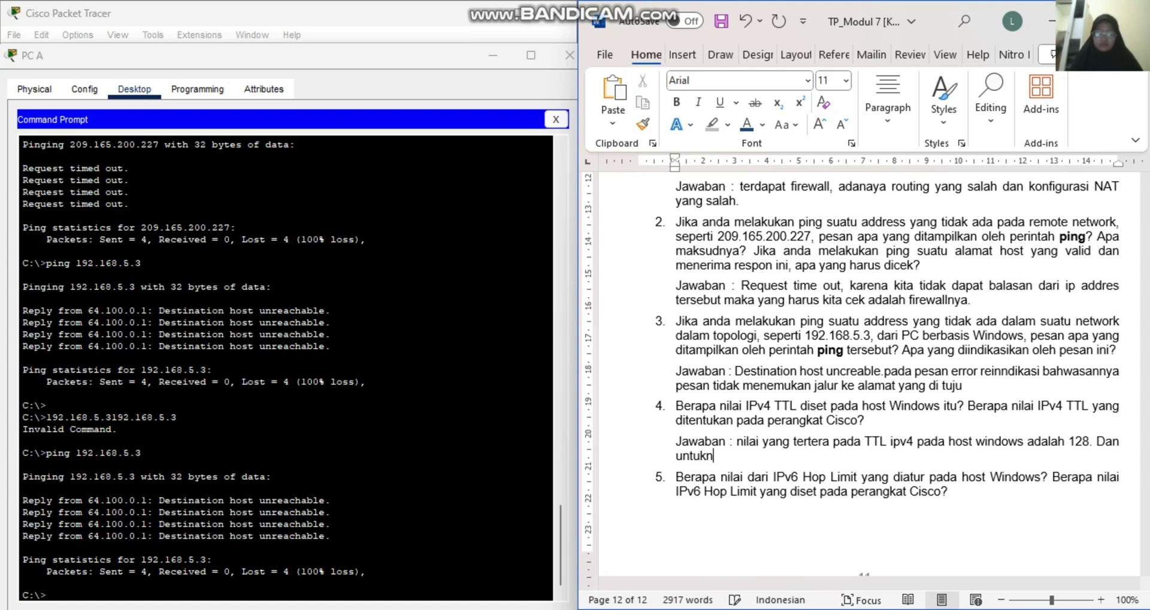
pyautogui.press('BackSpace')
pyautogui.write('nilai ')
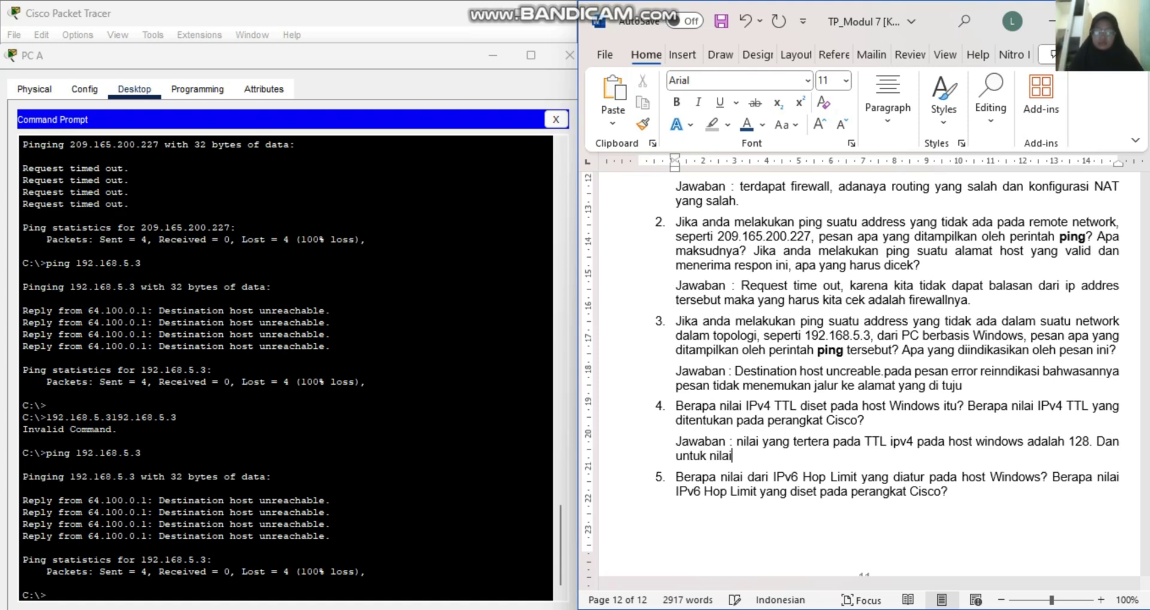
pyautogui.write('ipv4 p')
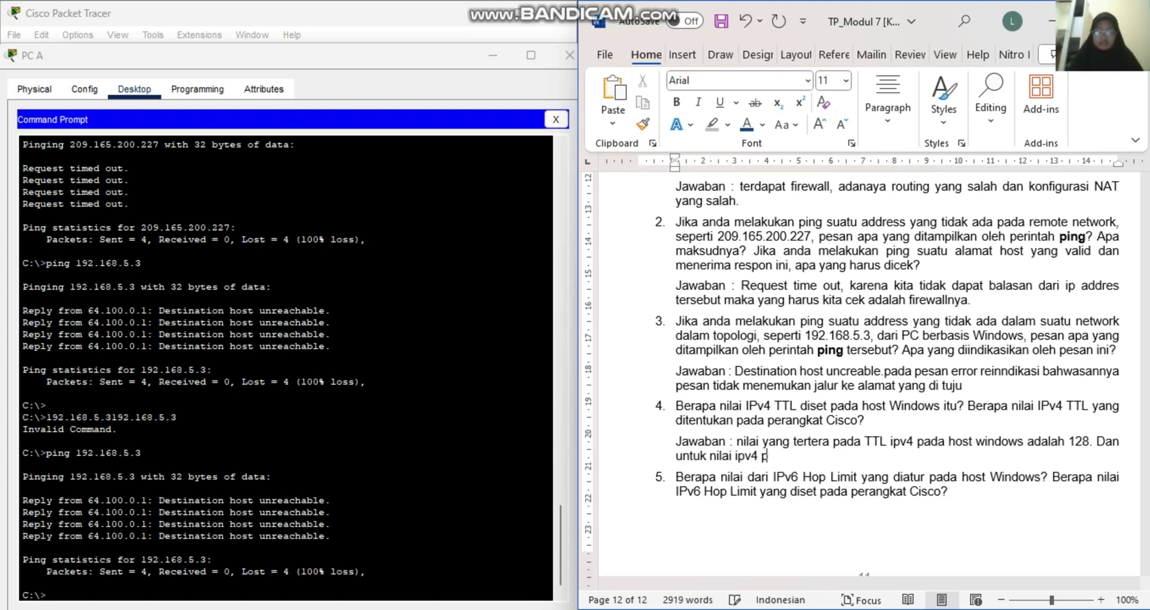
pyautogui.write('ada')
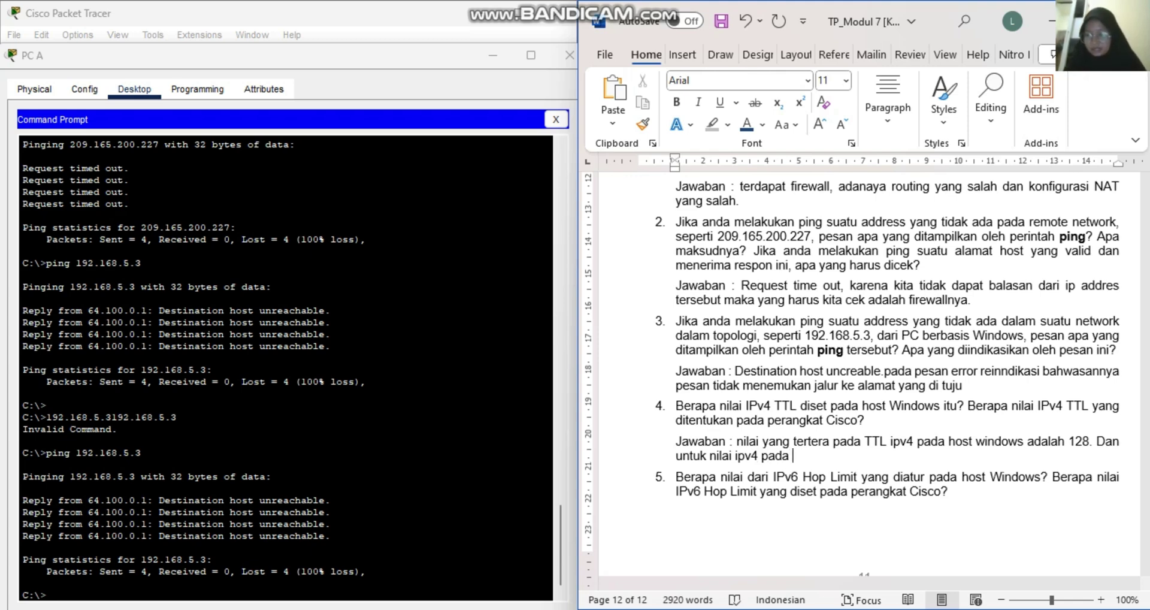
pyautogui.write(' cisco')
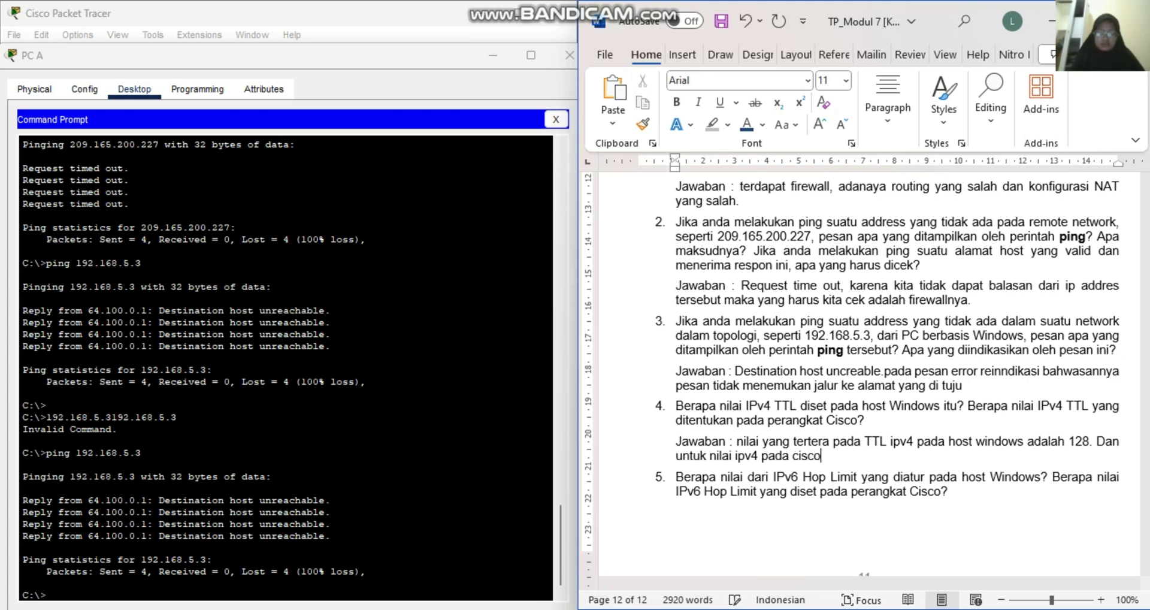
pyautogui.write(' adalah 22')
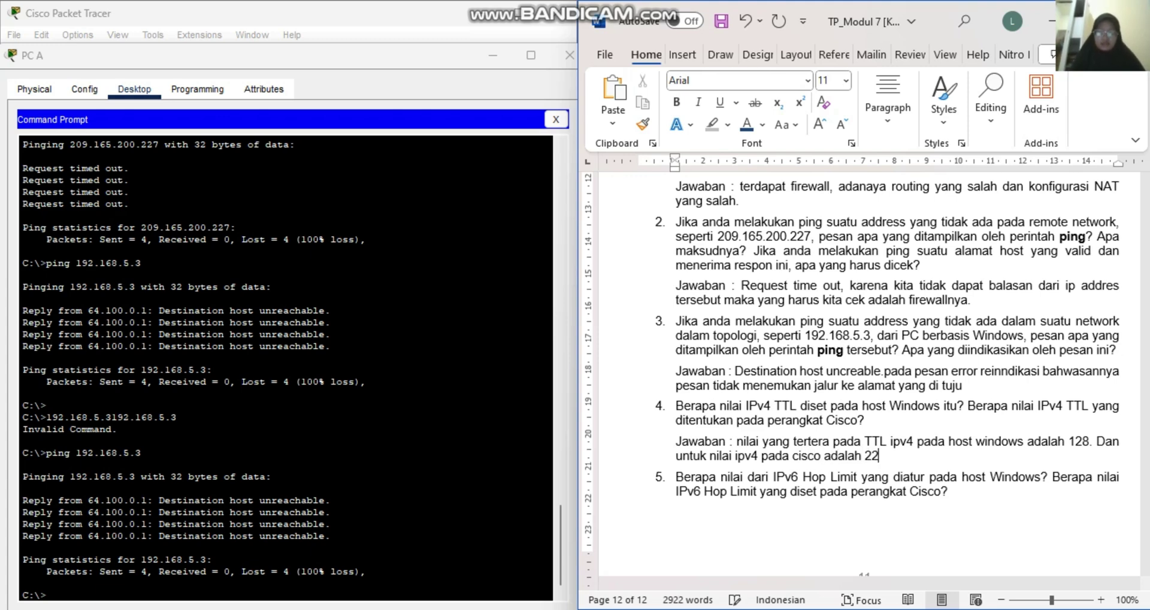
pyautogui.write('5')
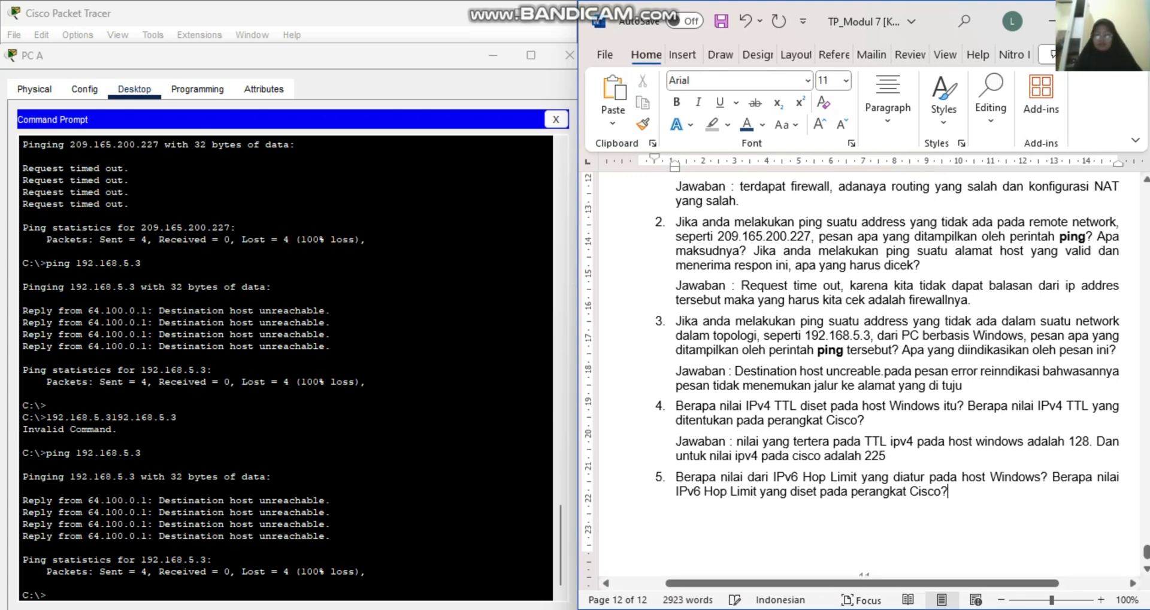
# Start an unnumbered answer line reading "Jawaban :" under Pertanyaan question 5.
pyautogui.doubleClick(677, 511)
pyautogui.write('Jawaban :')
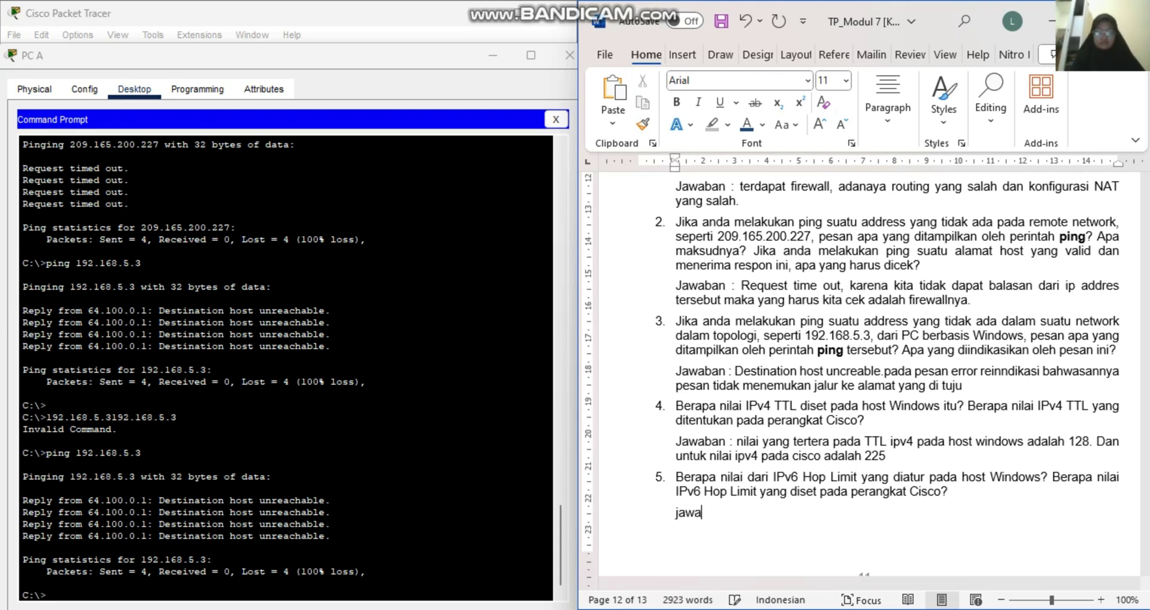
pyautogui.scroll(-2, 850, 371)
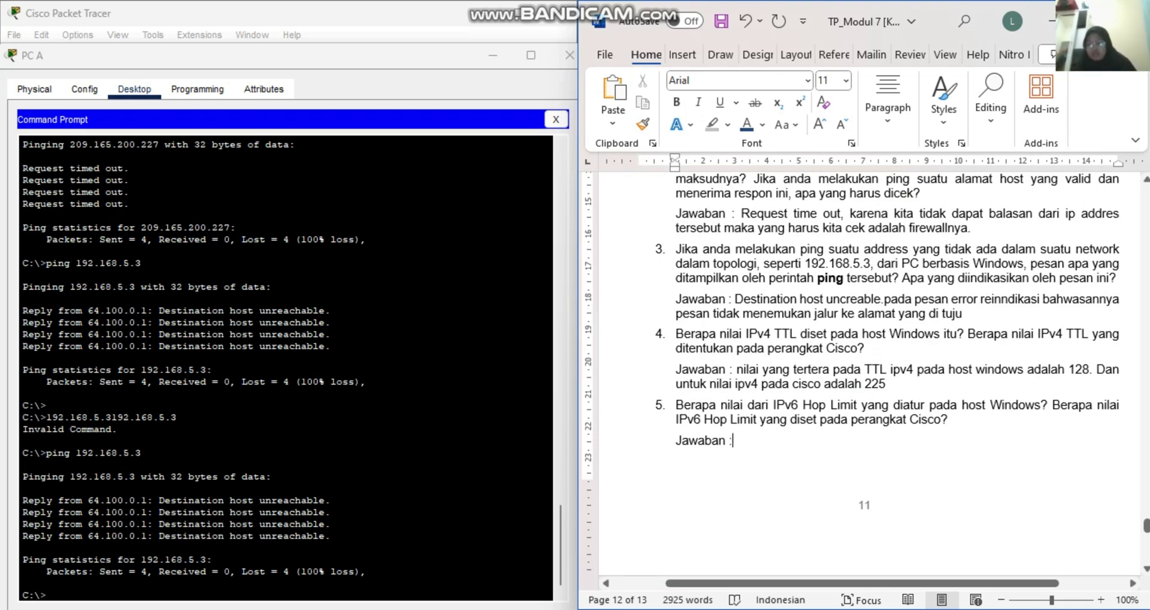
# Write "nilai dari ipv6 pada host windows limit taitu 128." as question 5's answer after "Jawaban :".
pyautogui.write('nil')
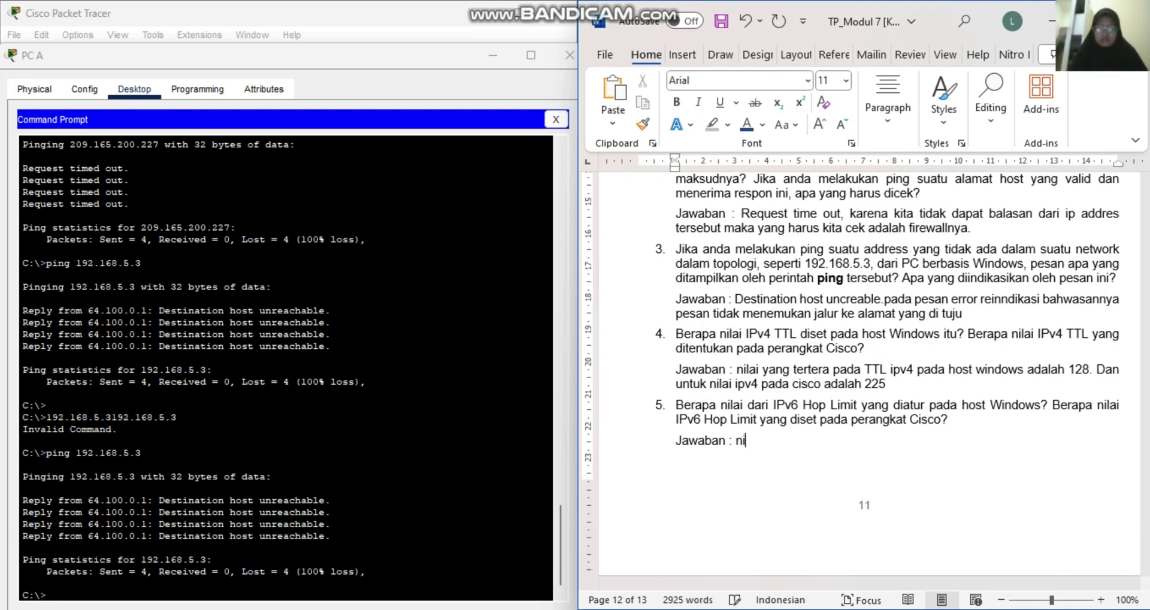
pyautogui.write('ai dari ipv6 ')
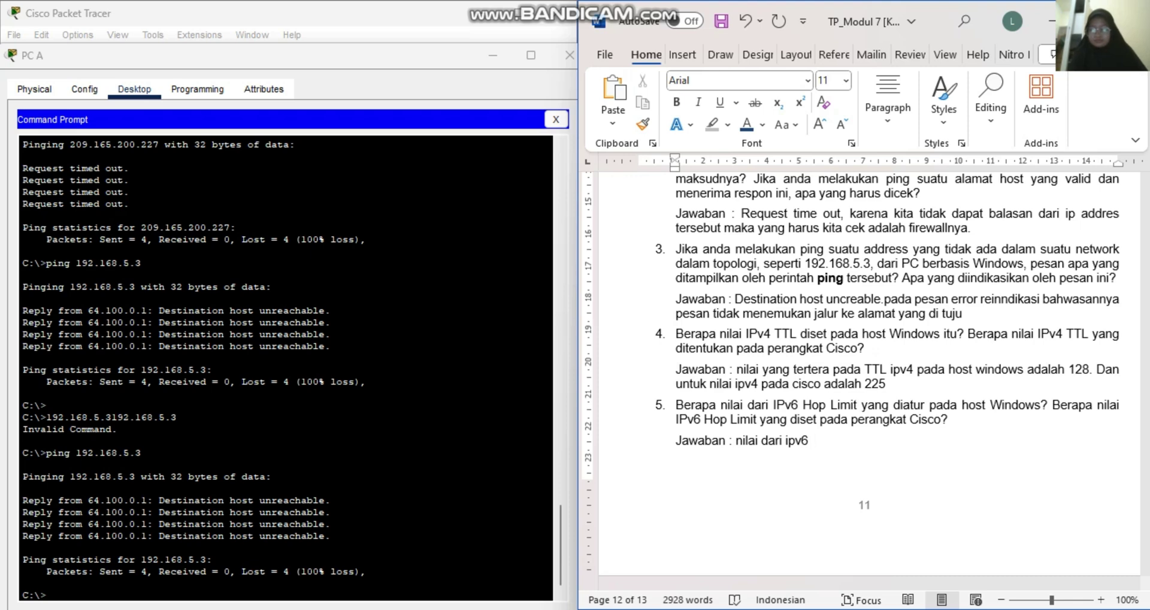
pyautogui.write('host')
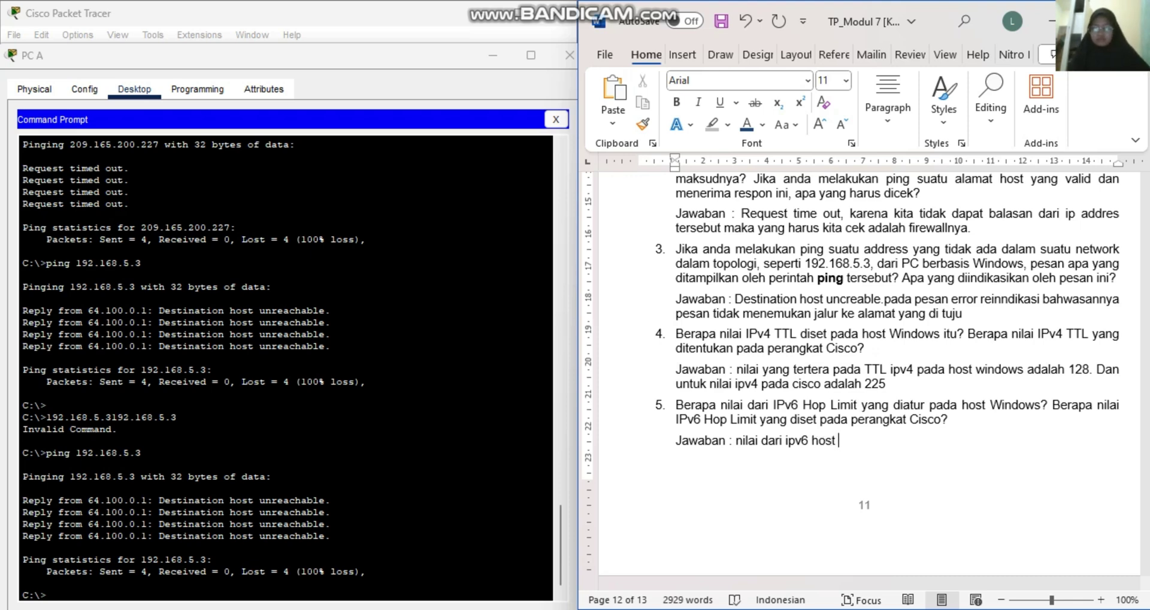
pyautogui.press('BackSpace')
pyautogui.press('BackSpace')
pyautogui.press('BackSpace')
pyautogui.press('BackSpace')
pyautogui.press('BackSpace')
pyautogui.write('pada ')
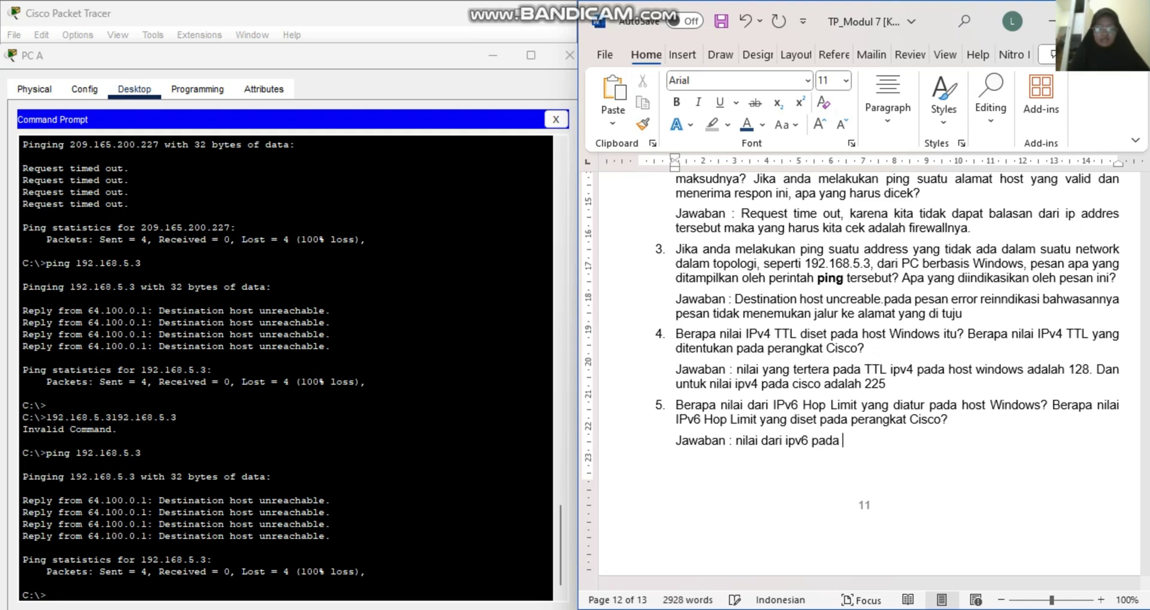
pyautogui.write('host windows')
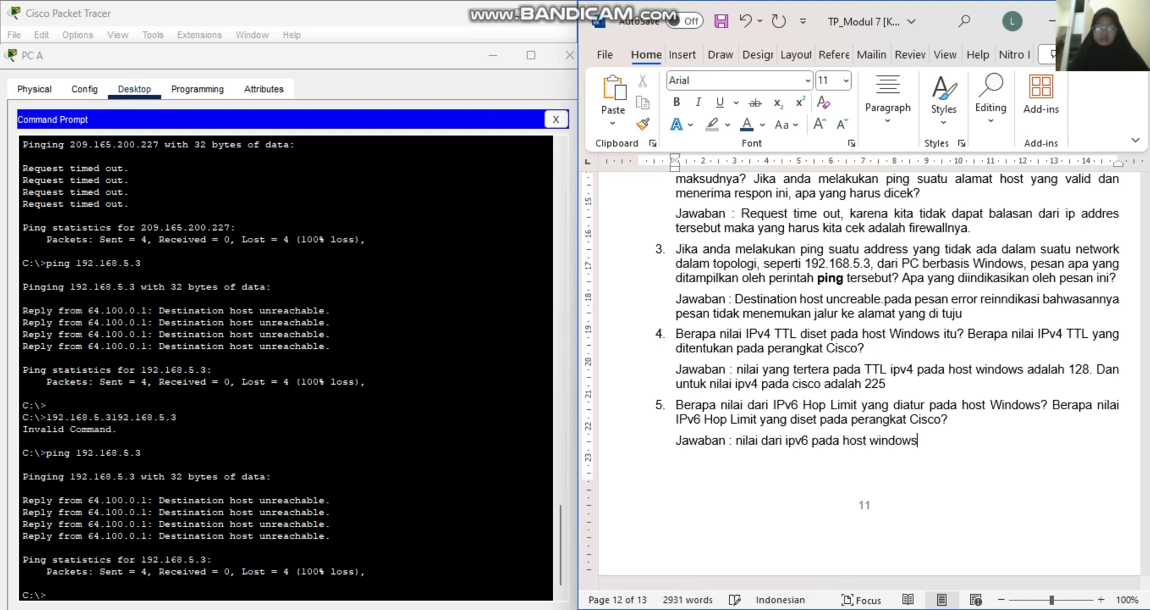
pyautogui.write(' limit')
pyautogui.write('tai')
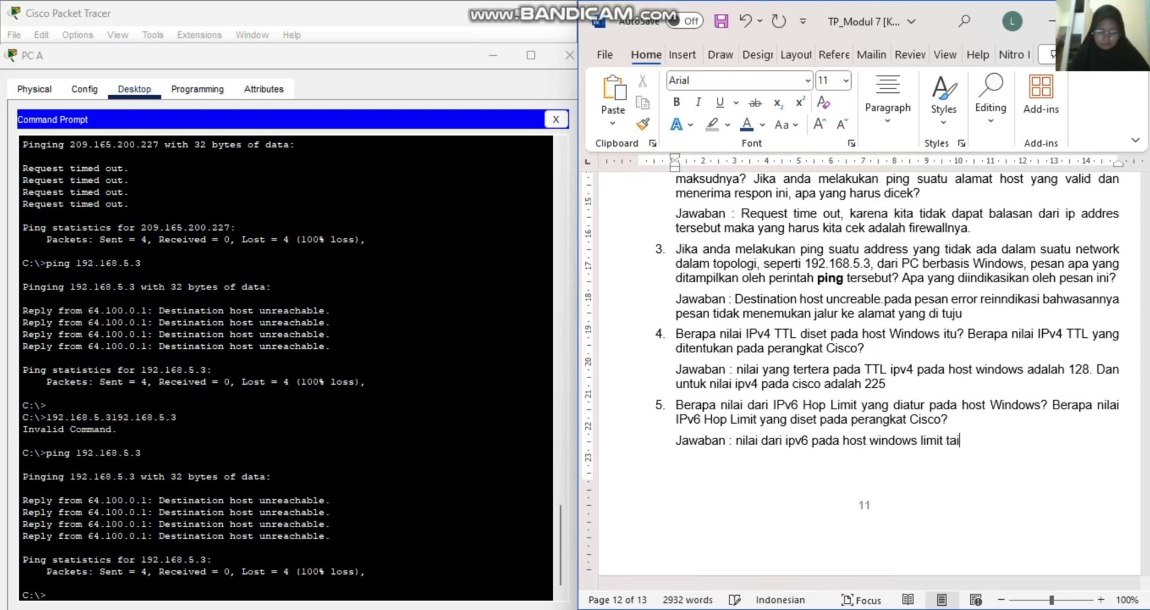
pyautogui.write('tu 128.')
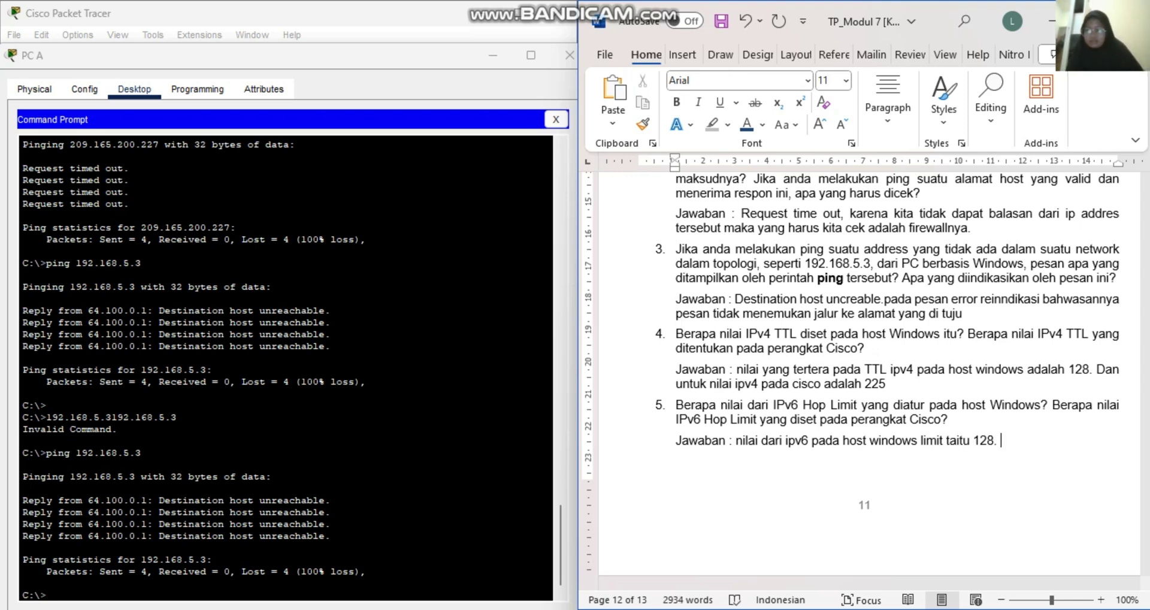
# Extend question 5's answer with "Dan nilai pada ipv6 host limit yang di set dalam perangkat cisco adalah 64.".
pyautogui.write(' Dan nilai ')
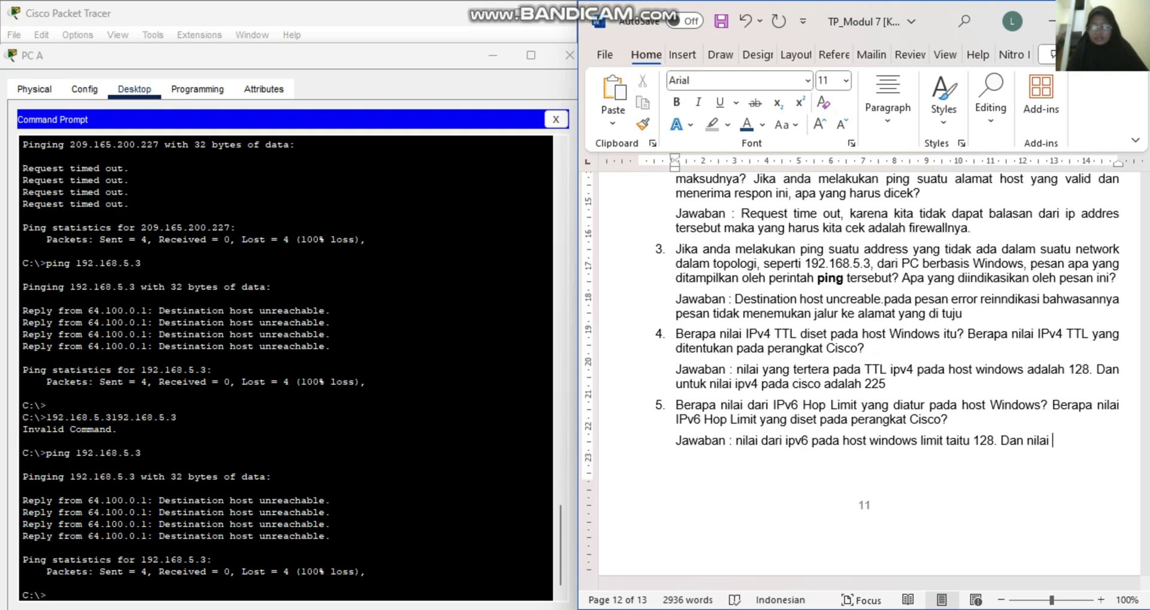
pyautogui.write('pada ipv')
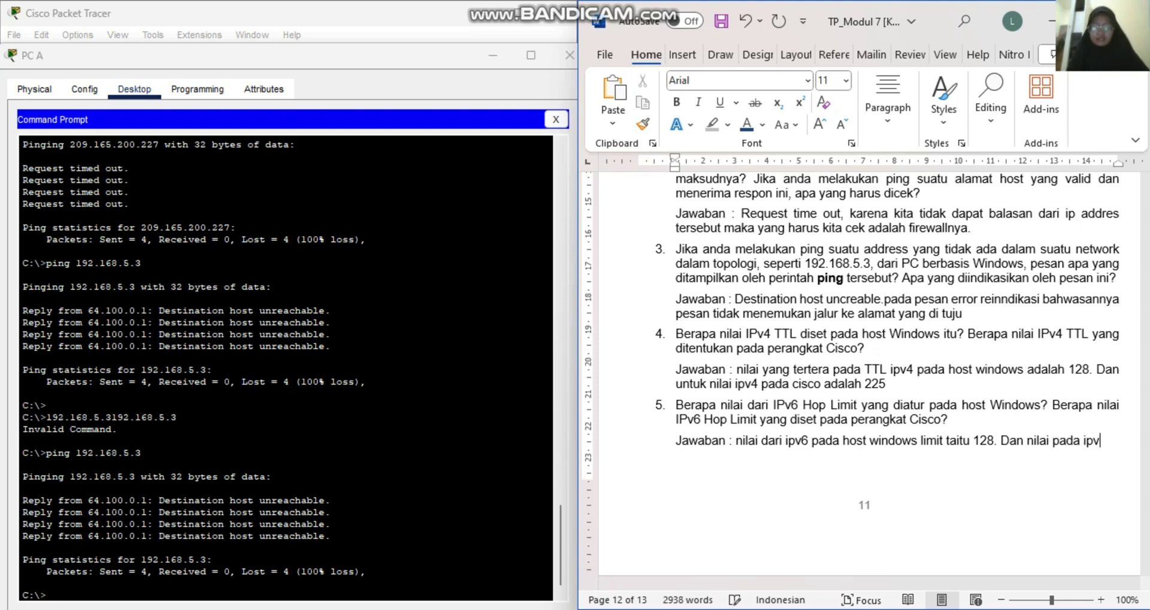
pyautogui.write('6 host ')
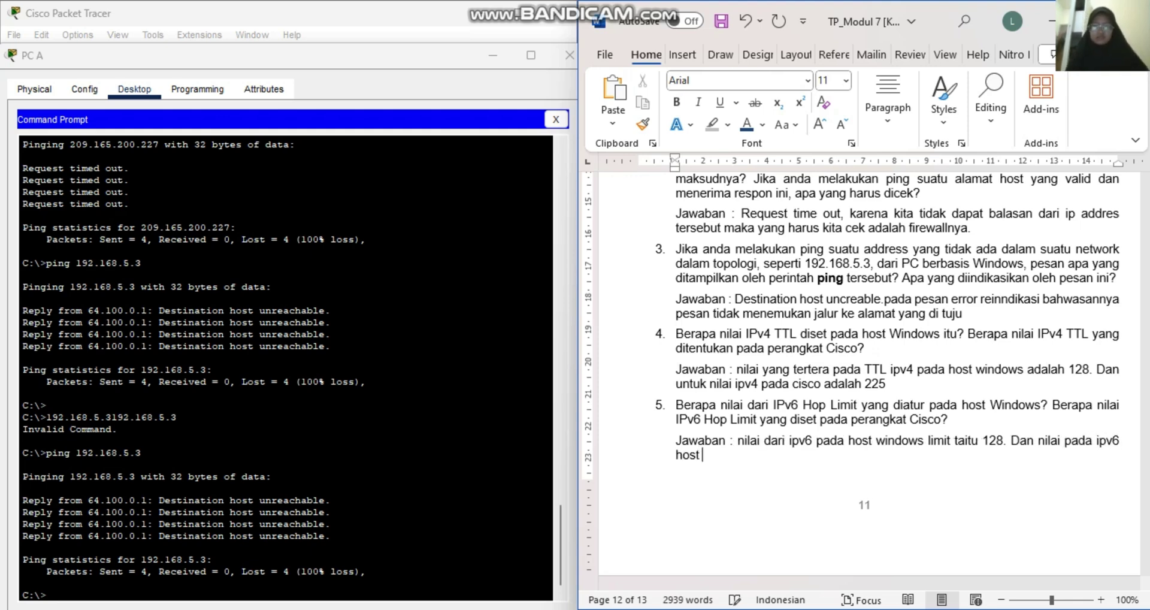
pyautogui.write('limit yan')
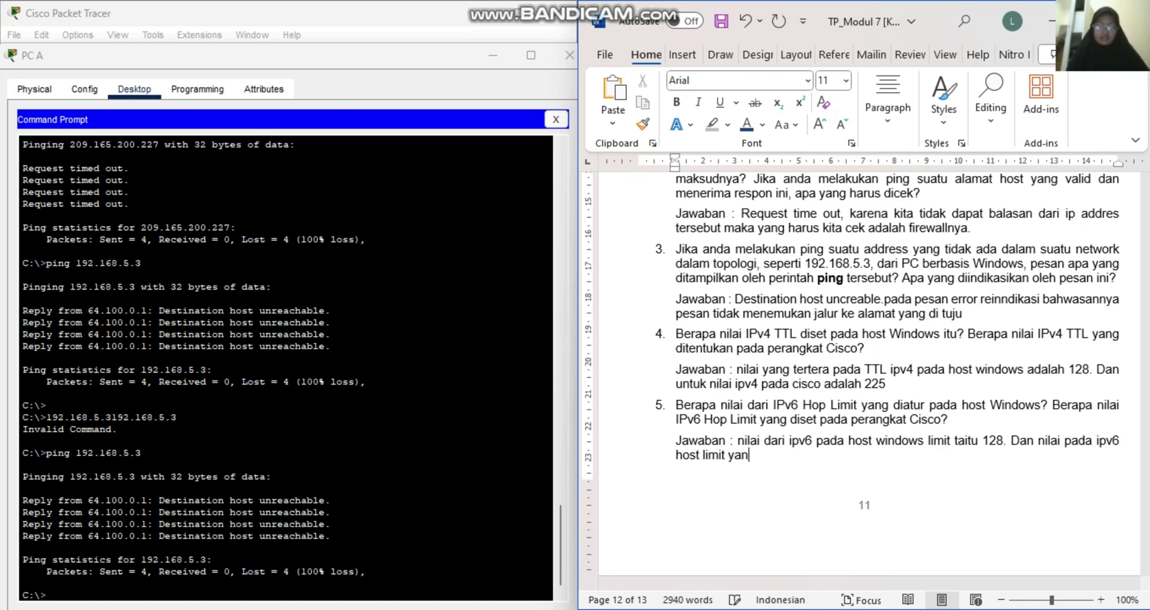
pyautogui.write('g di set dal')
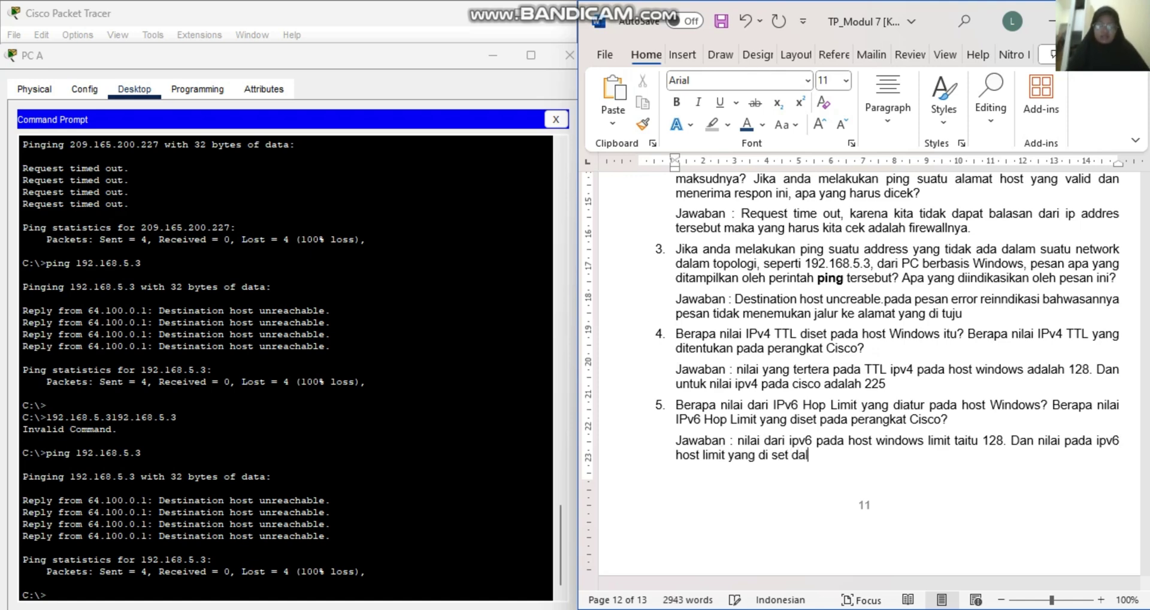
pyautogui.write('am perangkat c')
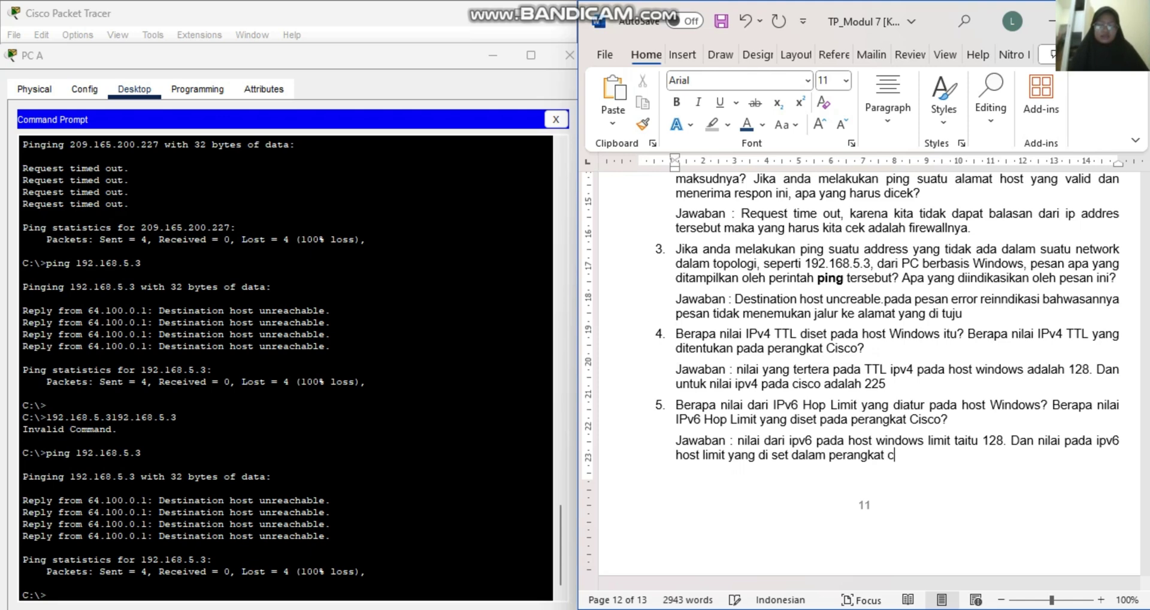
pyautogui.write('isco adalah ')
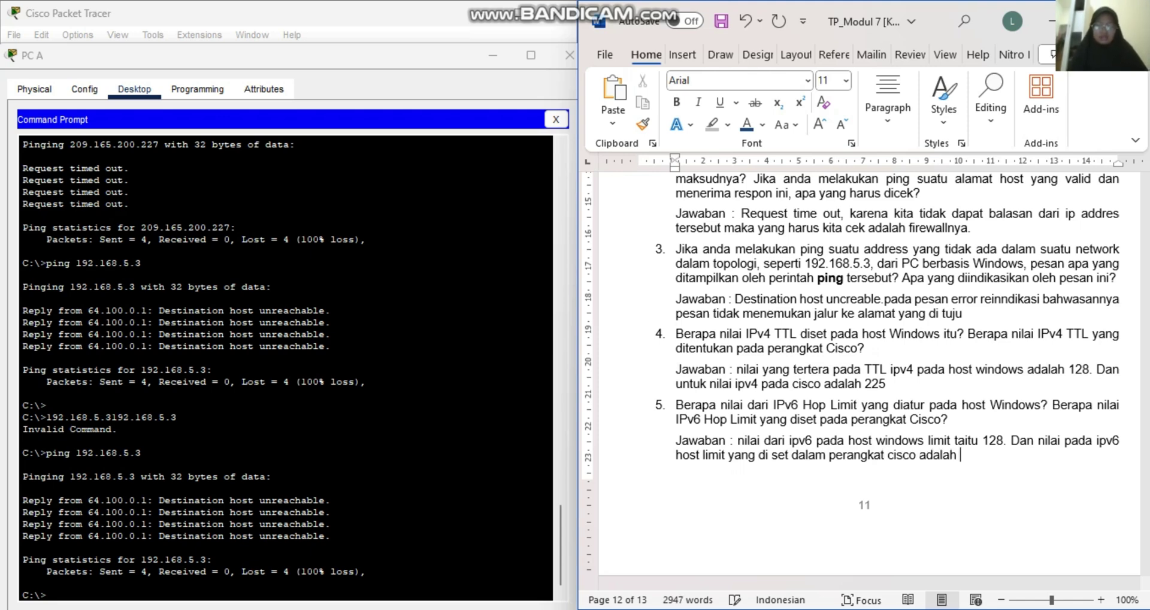
pyautogui.write('64.')
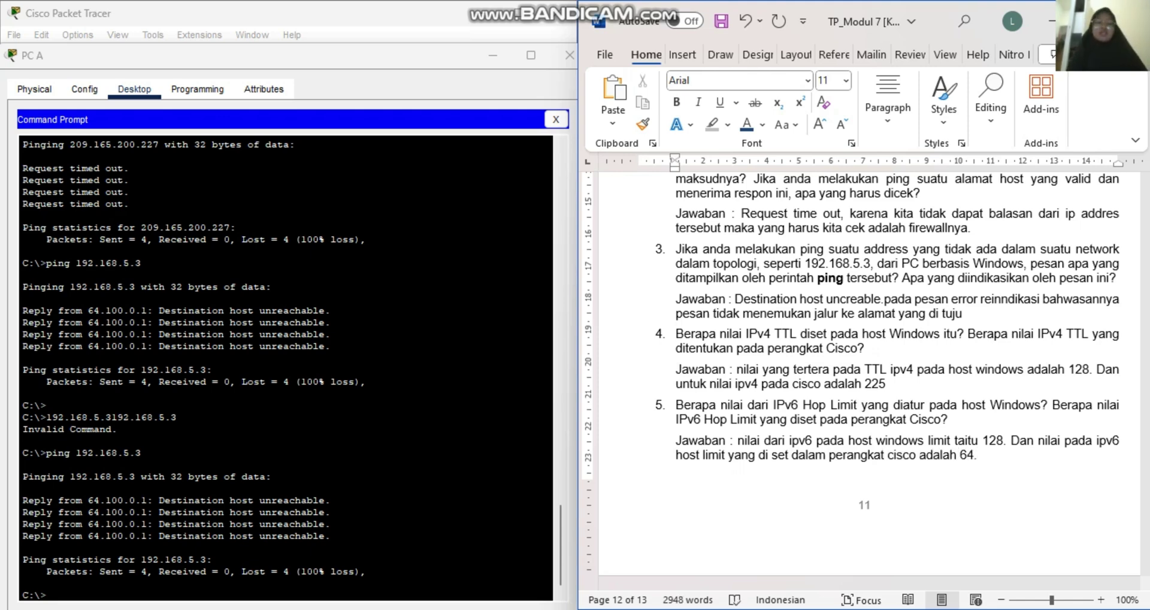